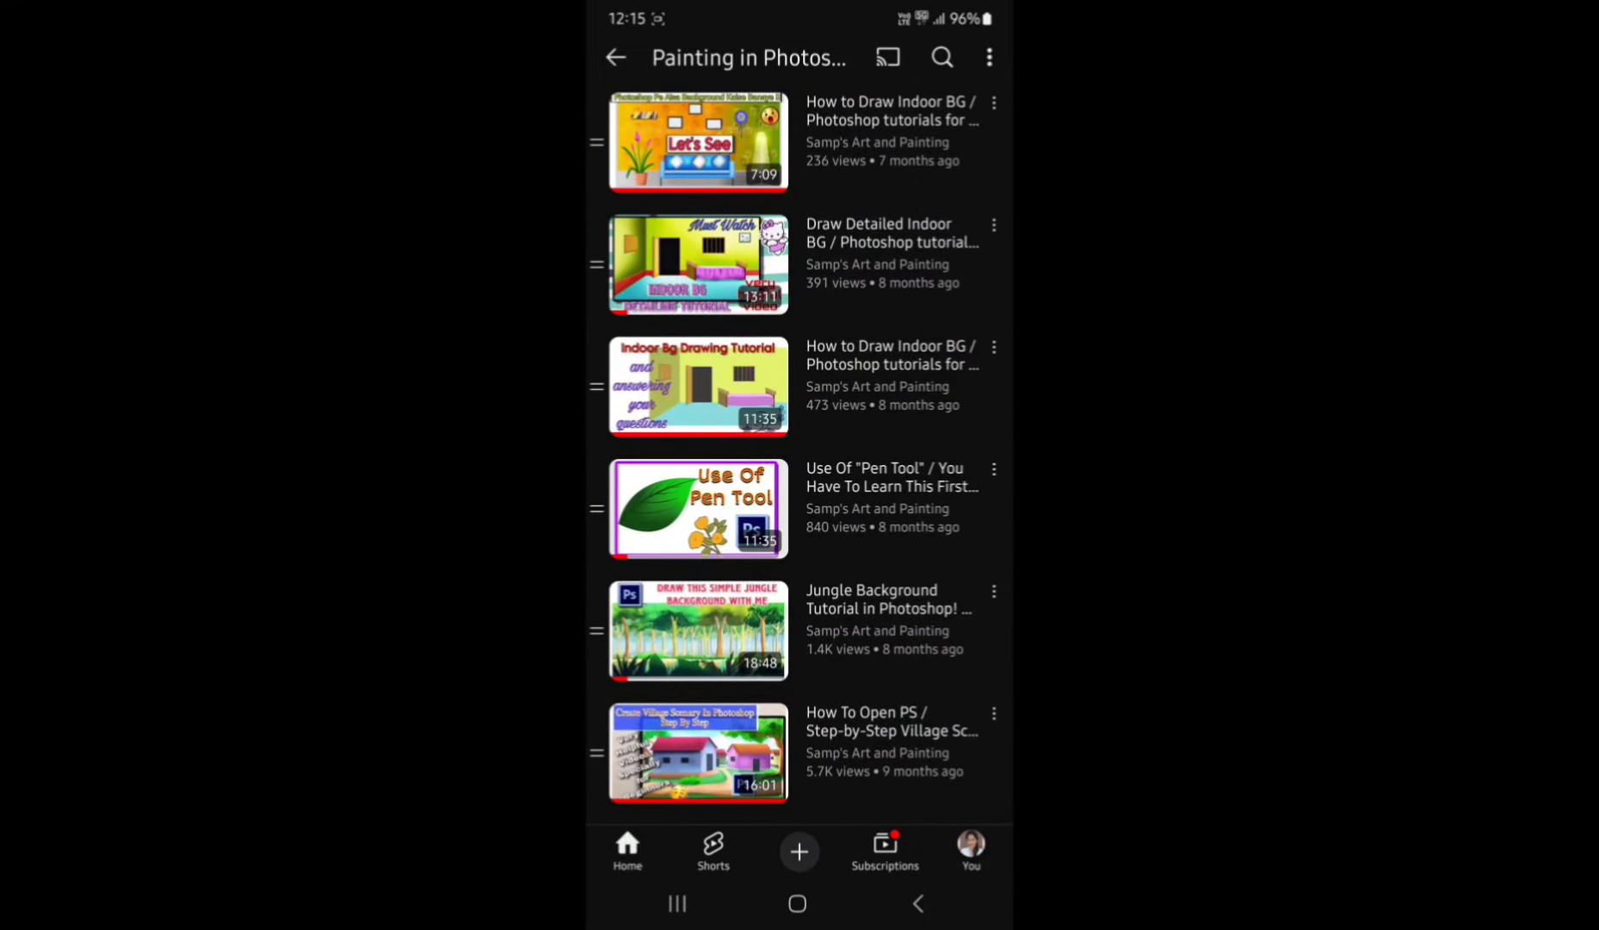
# Browse the Painting in Photoshop playlist's videos and return to the channel's list of playlists.
pyautogui.scroll(10, 906, 559)
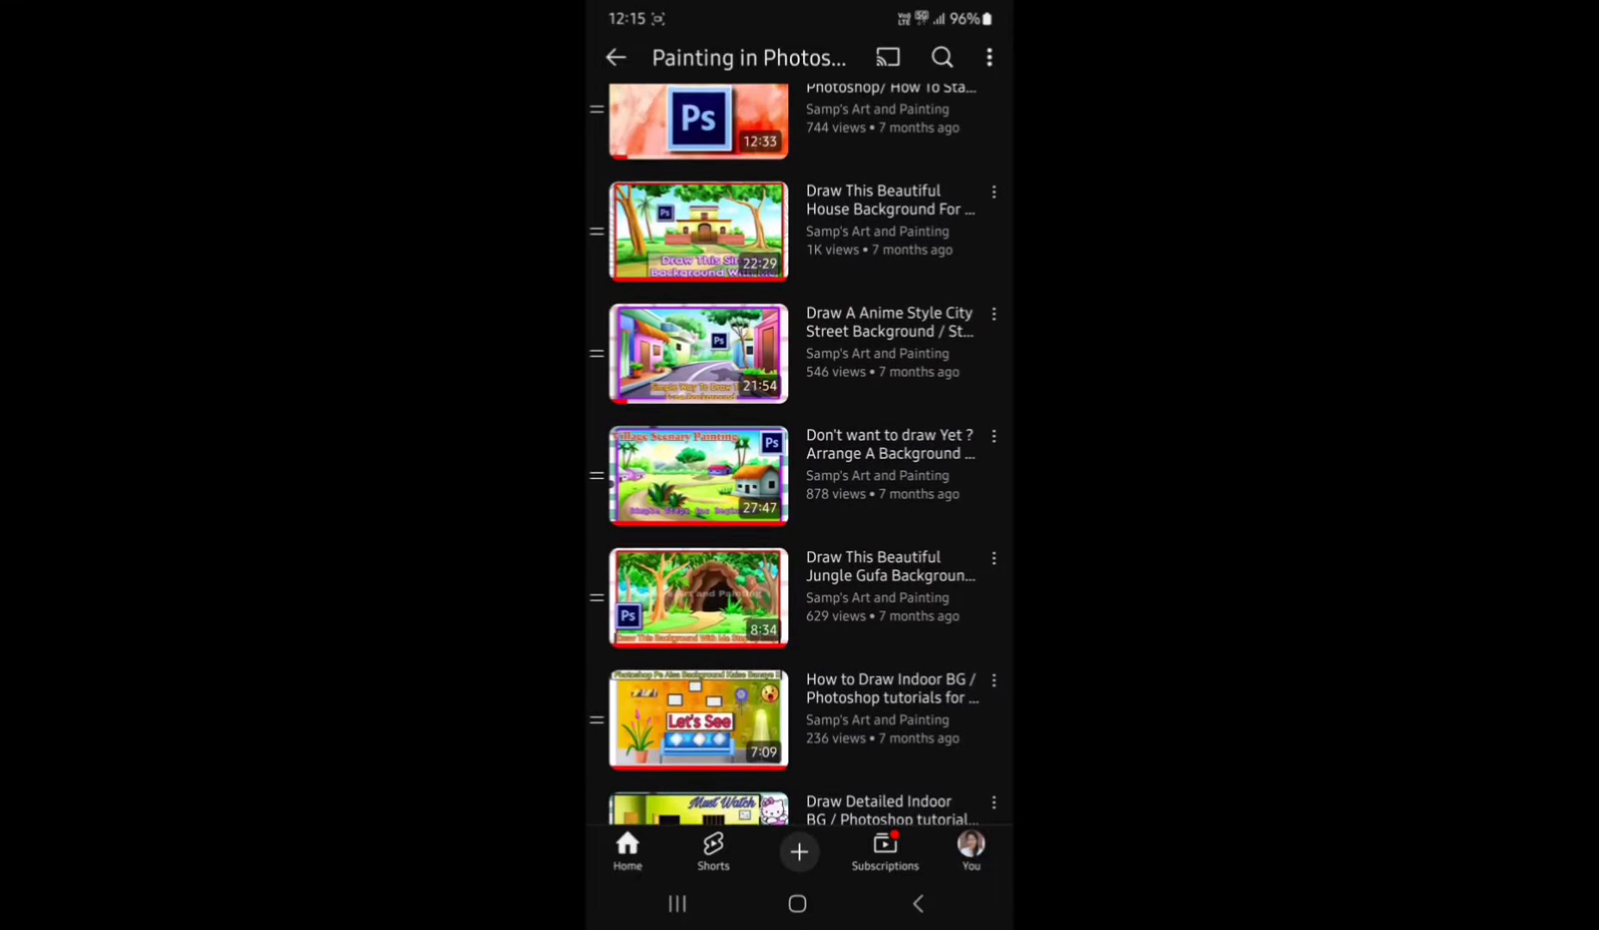
pyautogui.scroll(10, 930, 517)
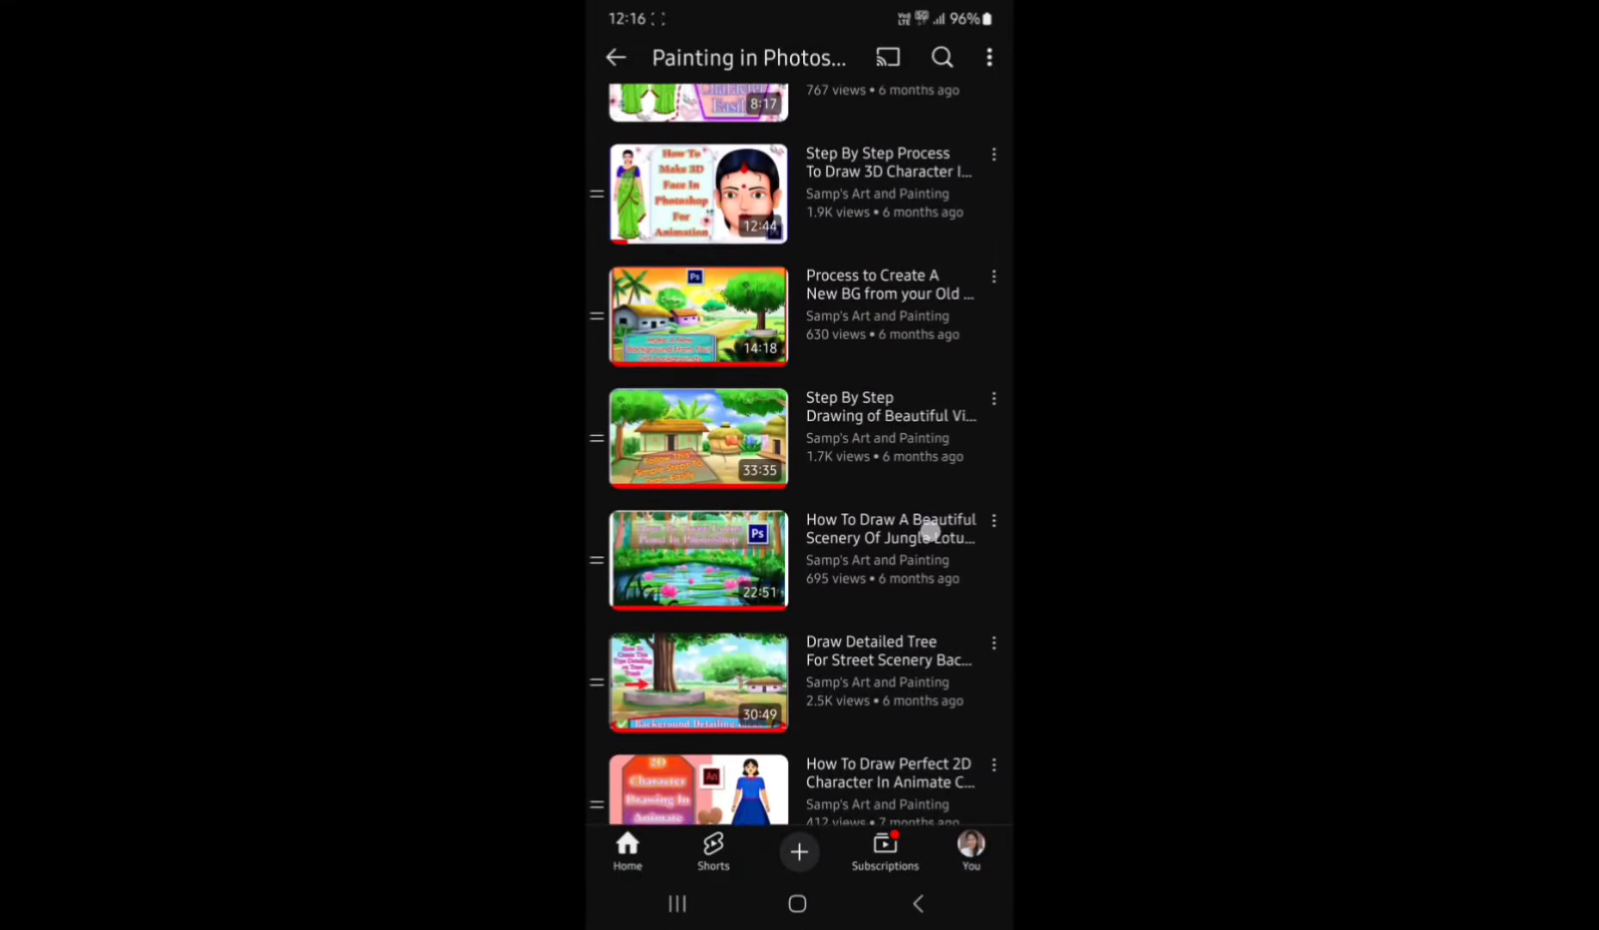
pyautogui.scroll(5, 929, 531)
pyautogui.click(918, 903)
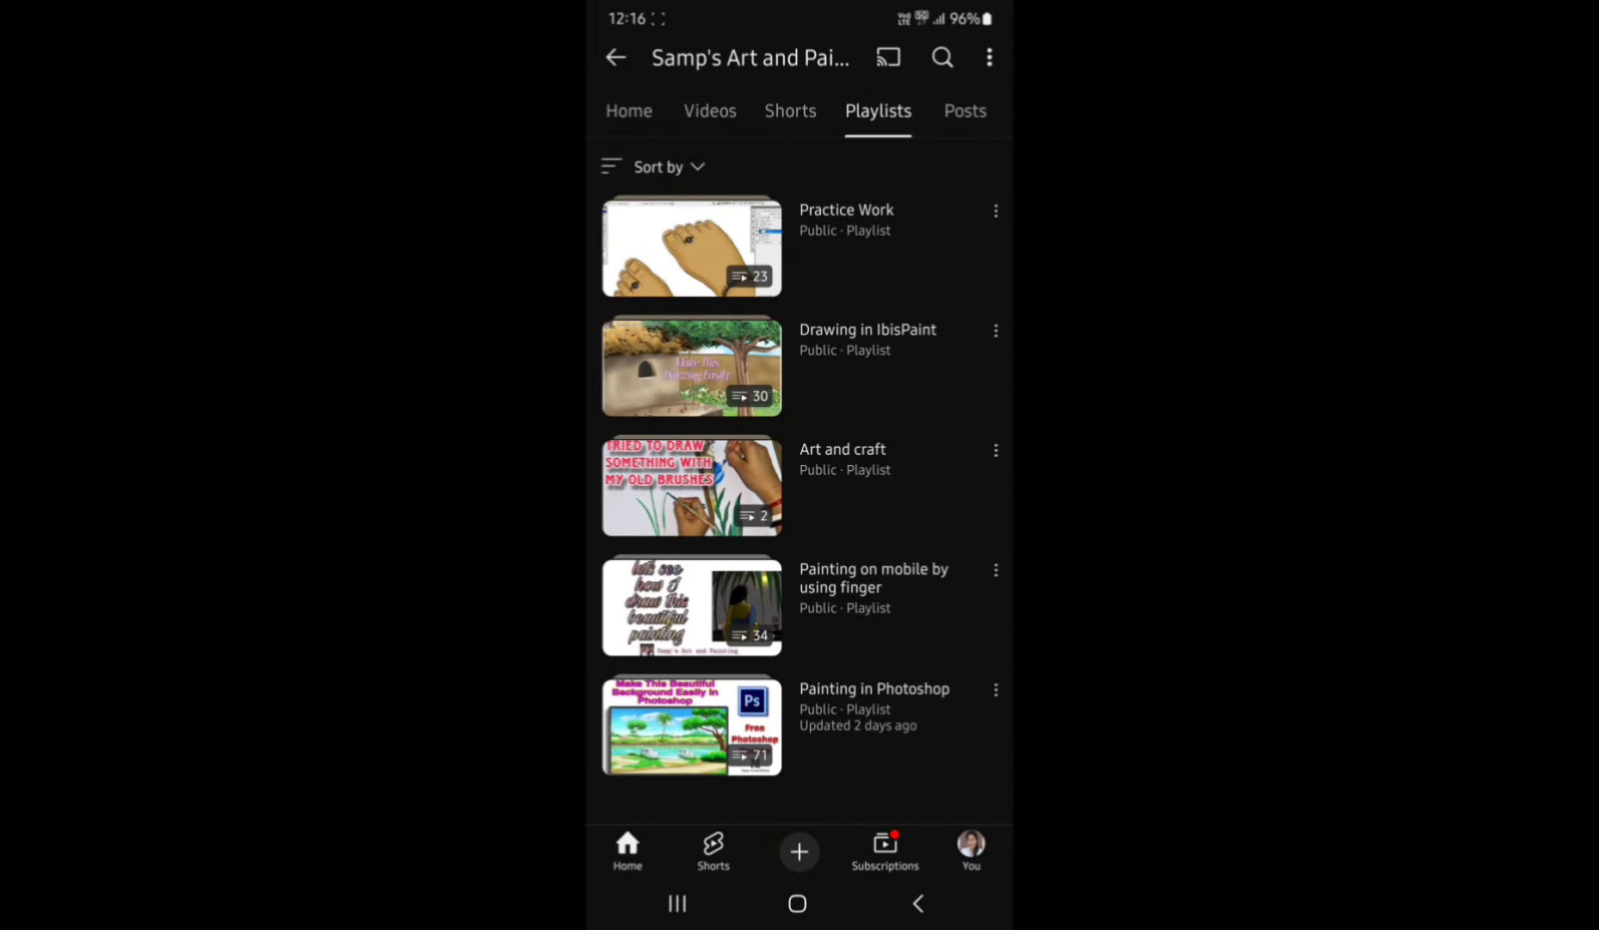
pyautogui.scroll(10, 932, 786)
pyautogui.click(710, 458)
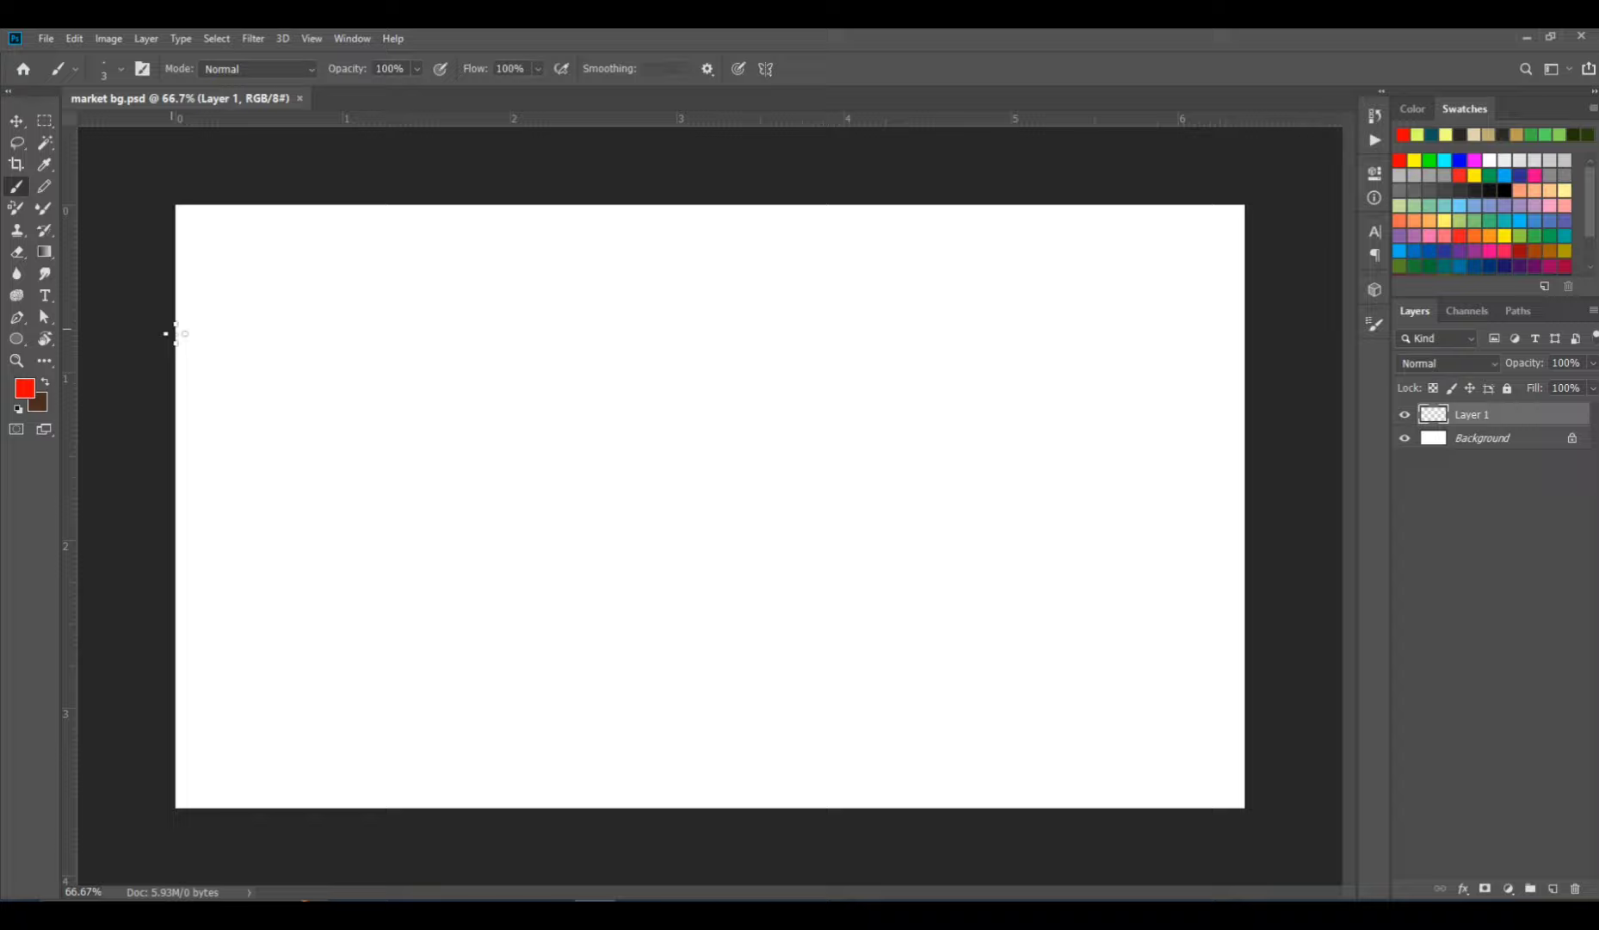
# In Photoshop, brush the stall's roof on Layer 1 as two straight red lines meeting in a point from the canvas's left edge.
pyautogui.click(175, 329)
pyautogui.keyDown('shift'); pyautogui.click(437, 424); pyautogui.keyUp('shift')
pyautogui.keyDown('shift'); pyautogui.click(176, 477); pyautogui.keyUp('shift')
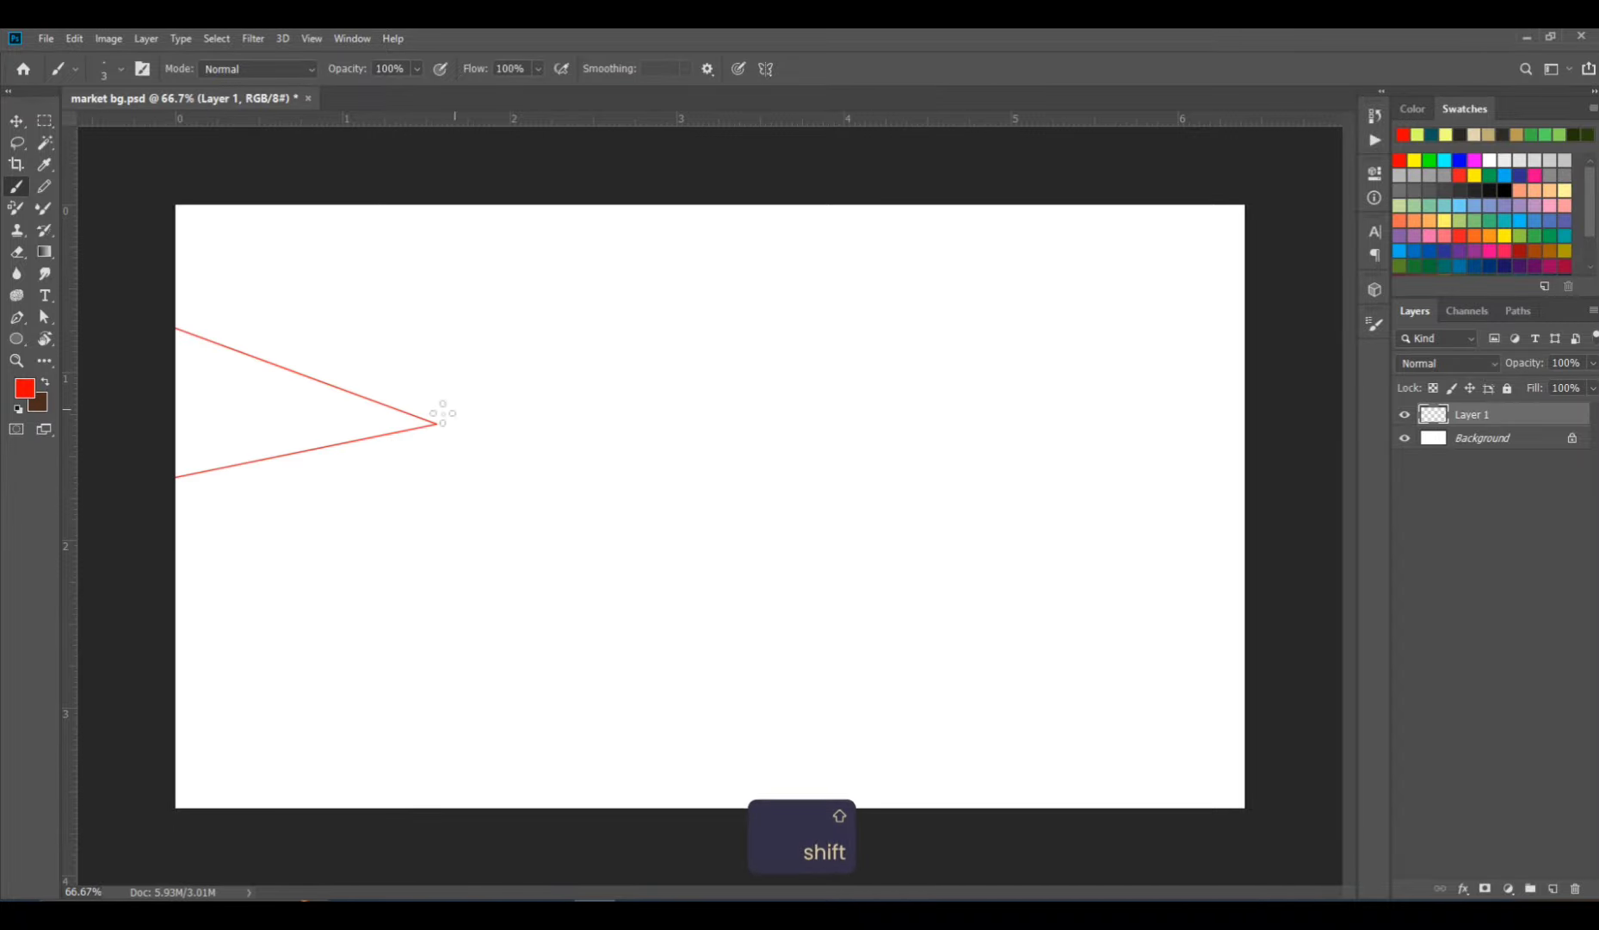
# Draw the stall's front post as two close, parallel vertical lines down from the roof's tip.
pyautogui.click(420, 426)
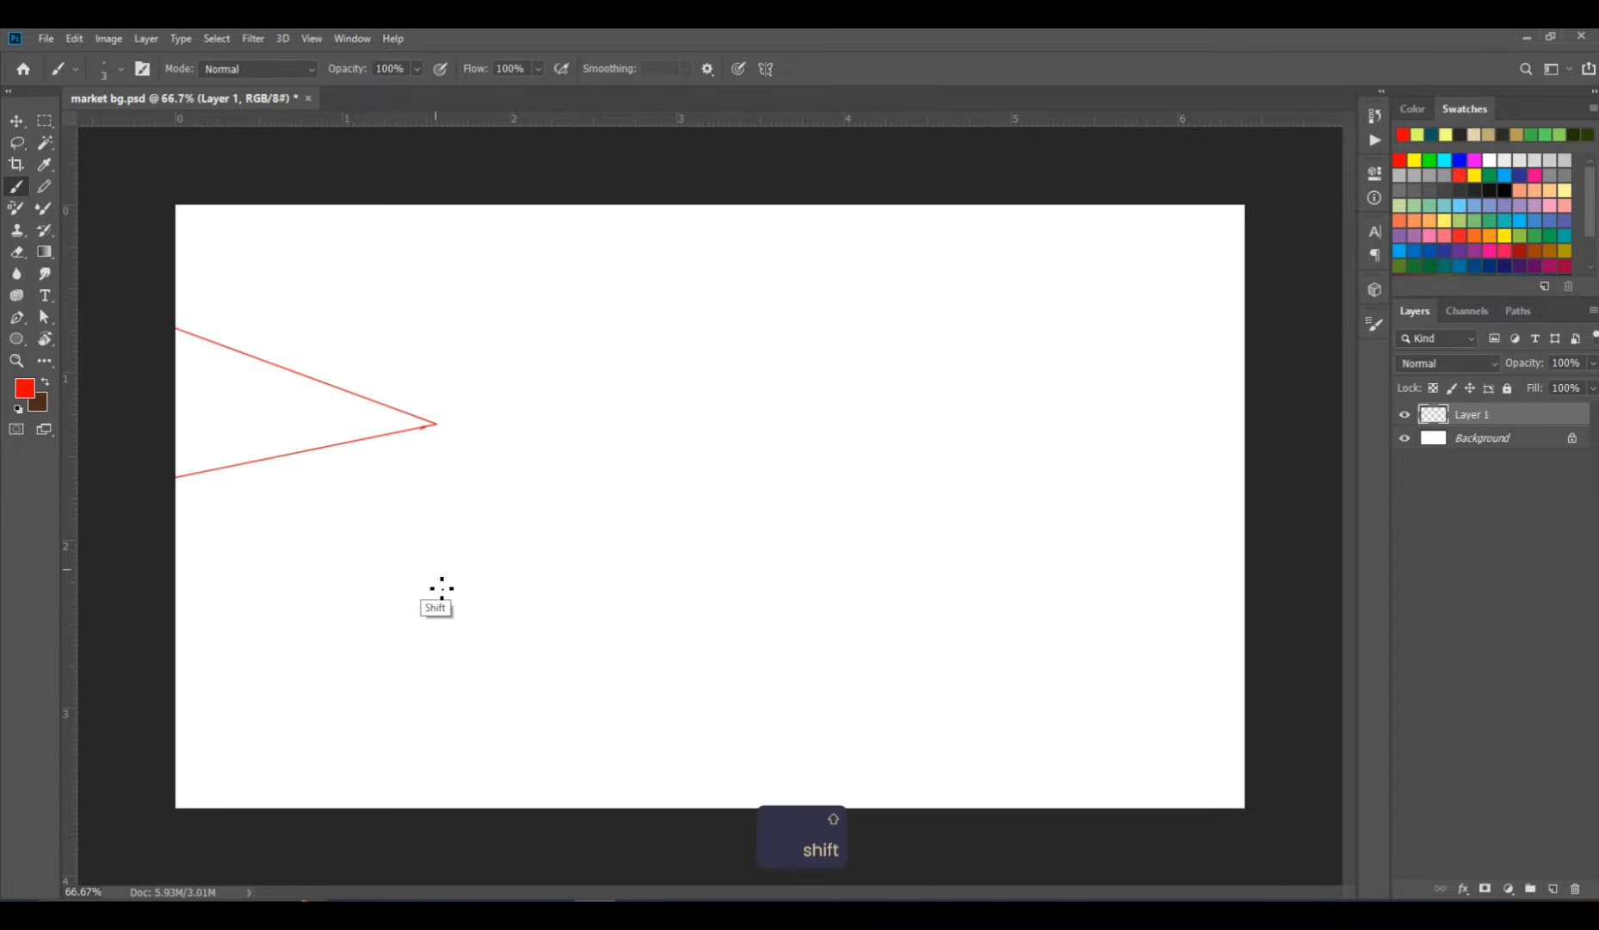
pyautogui.keyDown('shift'); pyautogui.click(420, 685); pyautogui.keyUp('shift')
pyautogui.moveTo(415, 426); pyautogui.dragTo(414, 694)
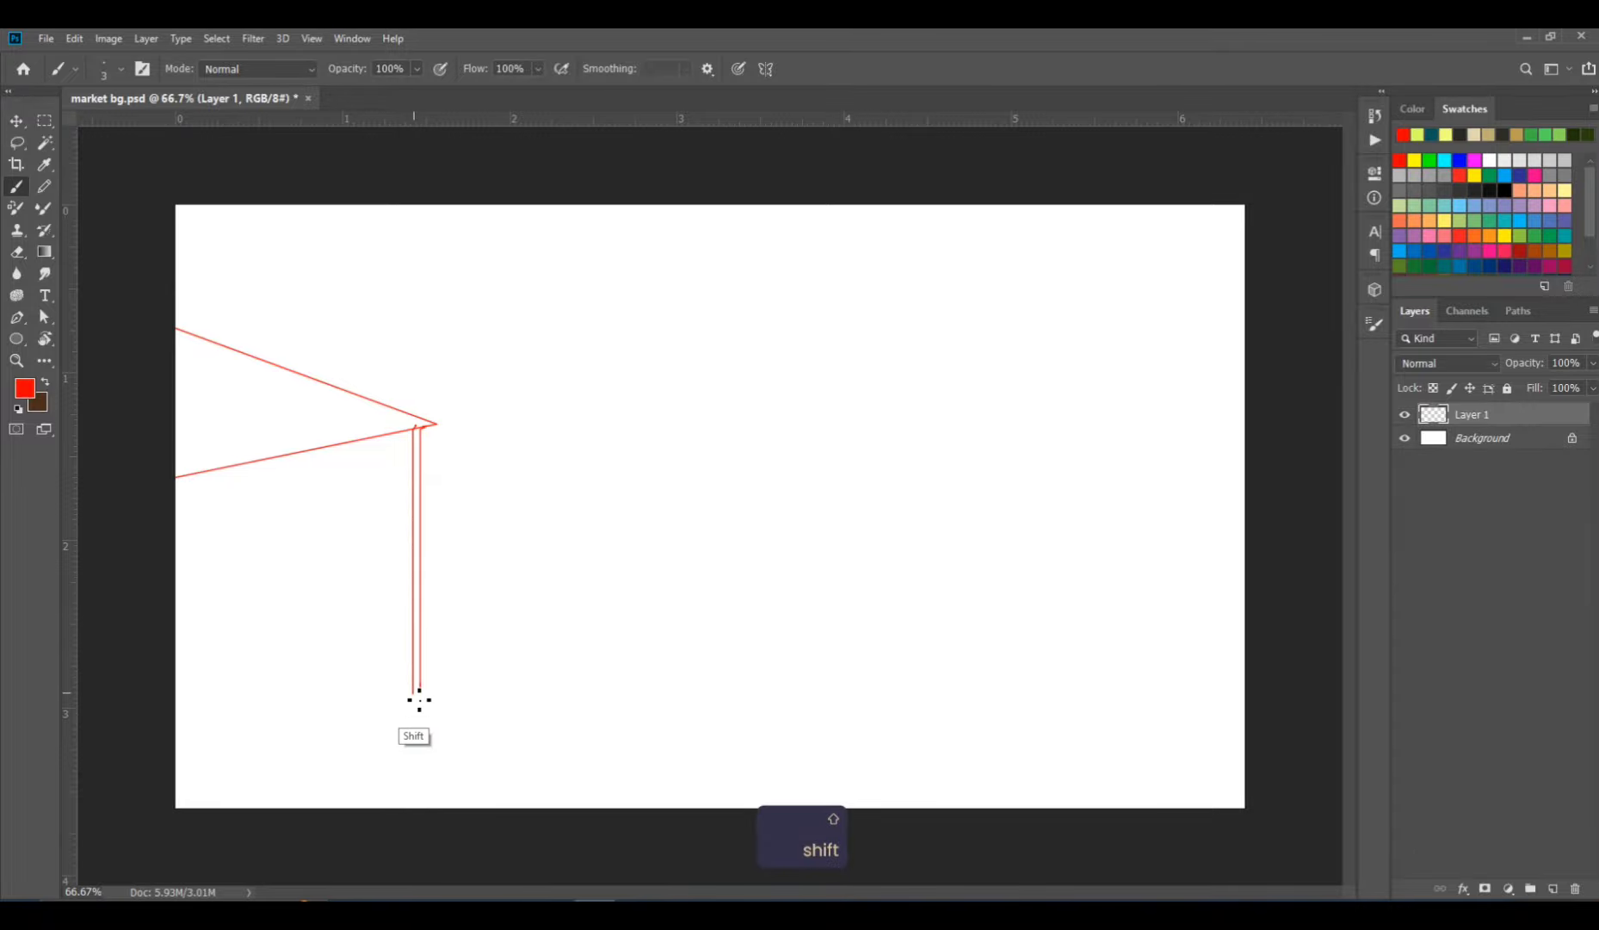
pyautogui.click(185, 613)
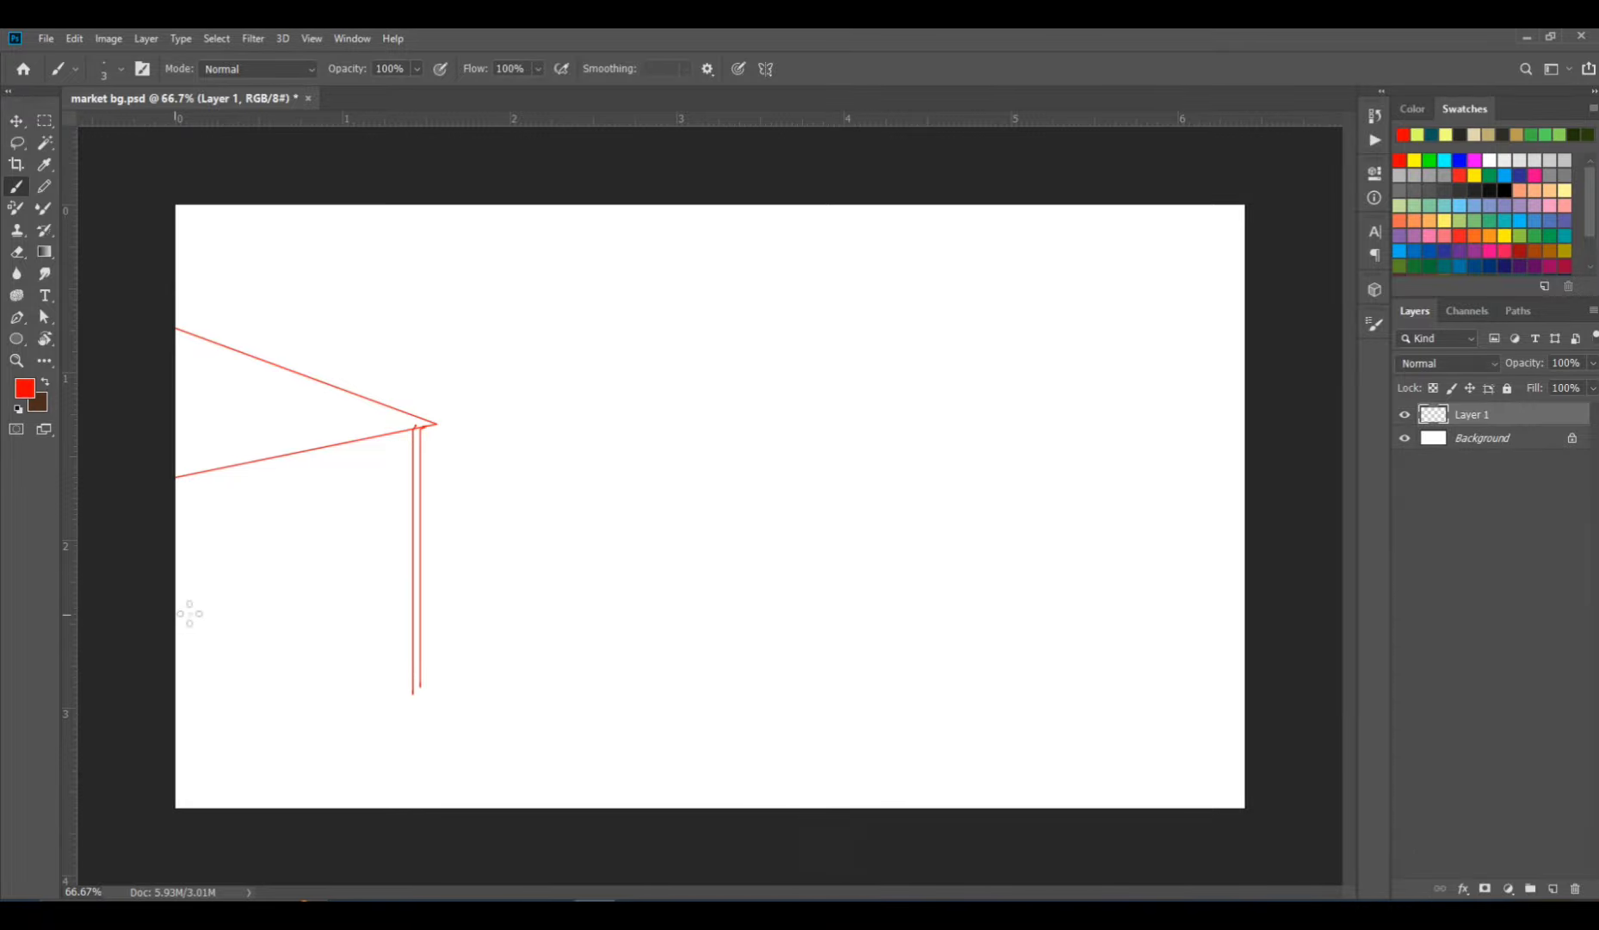
pyautogui.keyDown('shift'); pyautogui.click(373, 583); pyautogui.keyUp('shift')
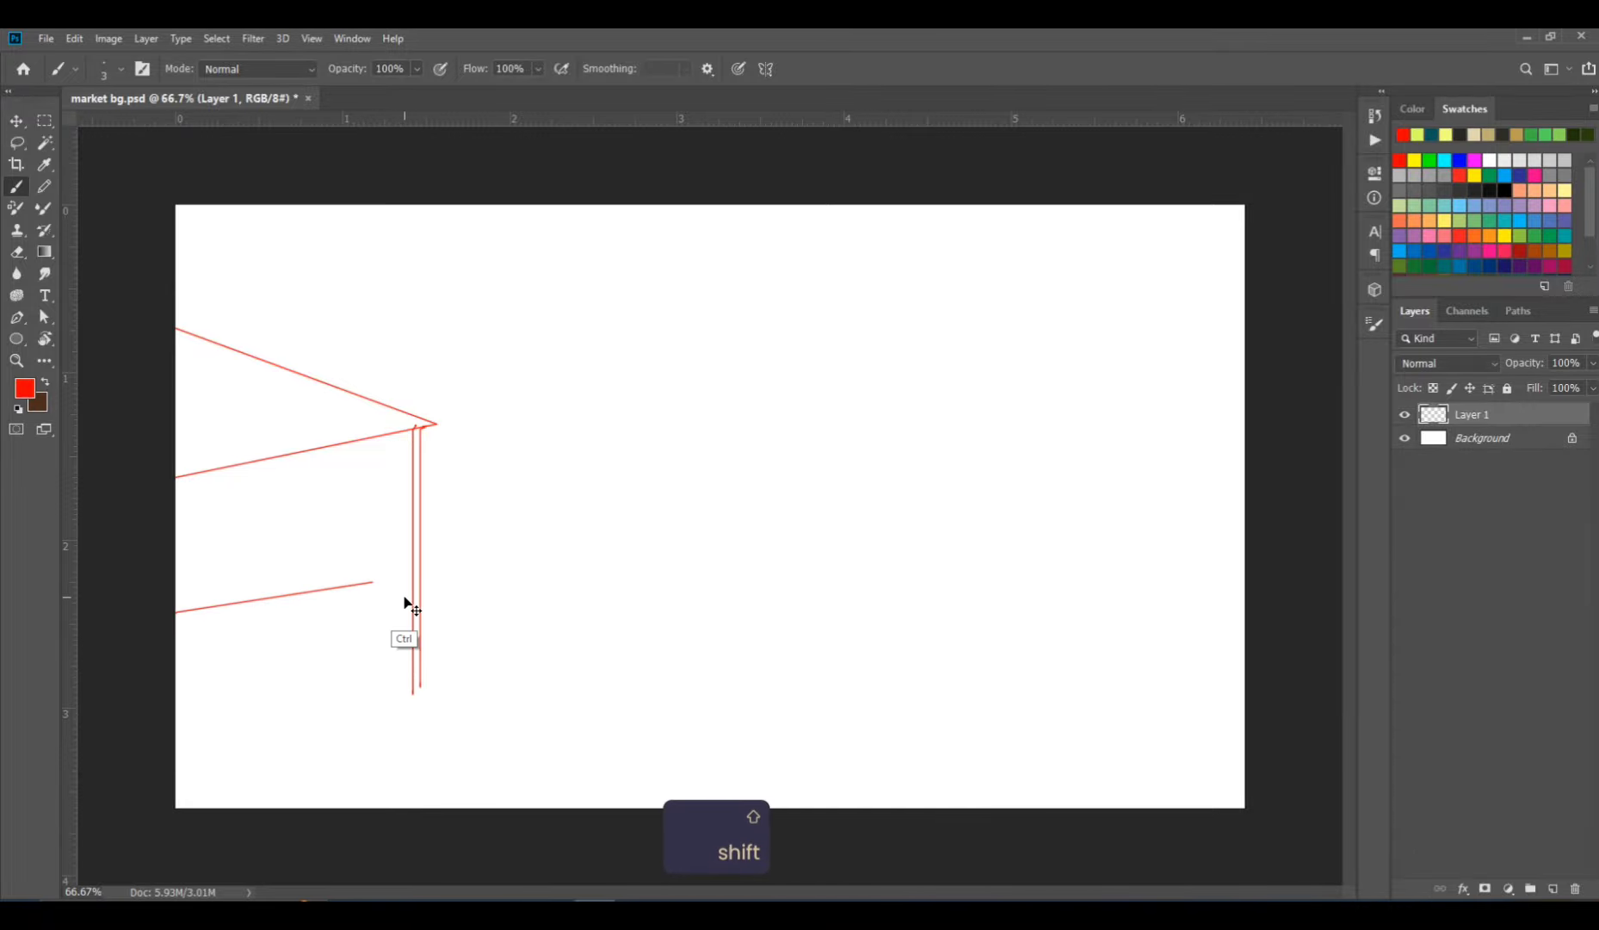
pyautogui.hotkey('ctrl', 'z')
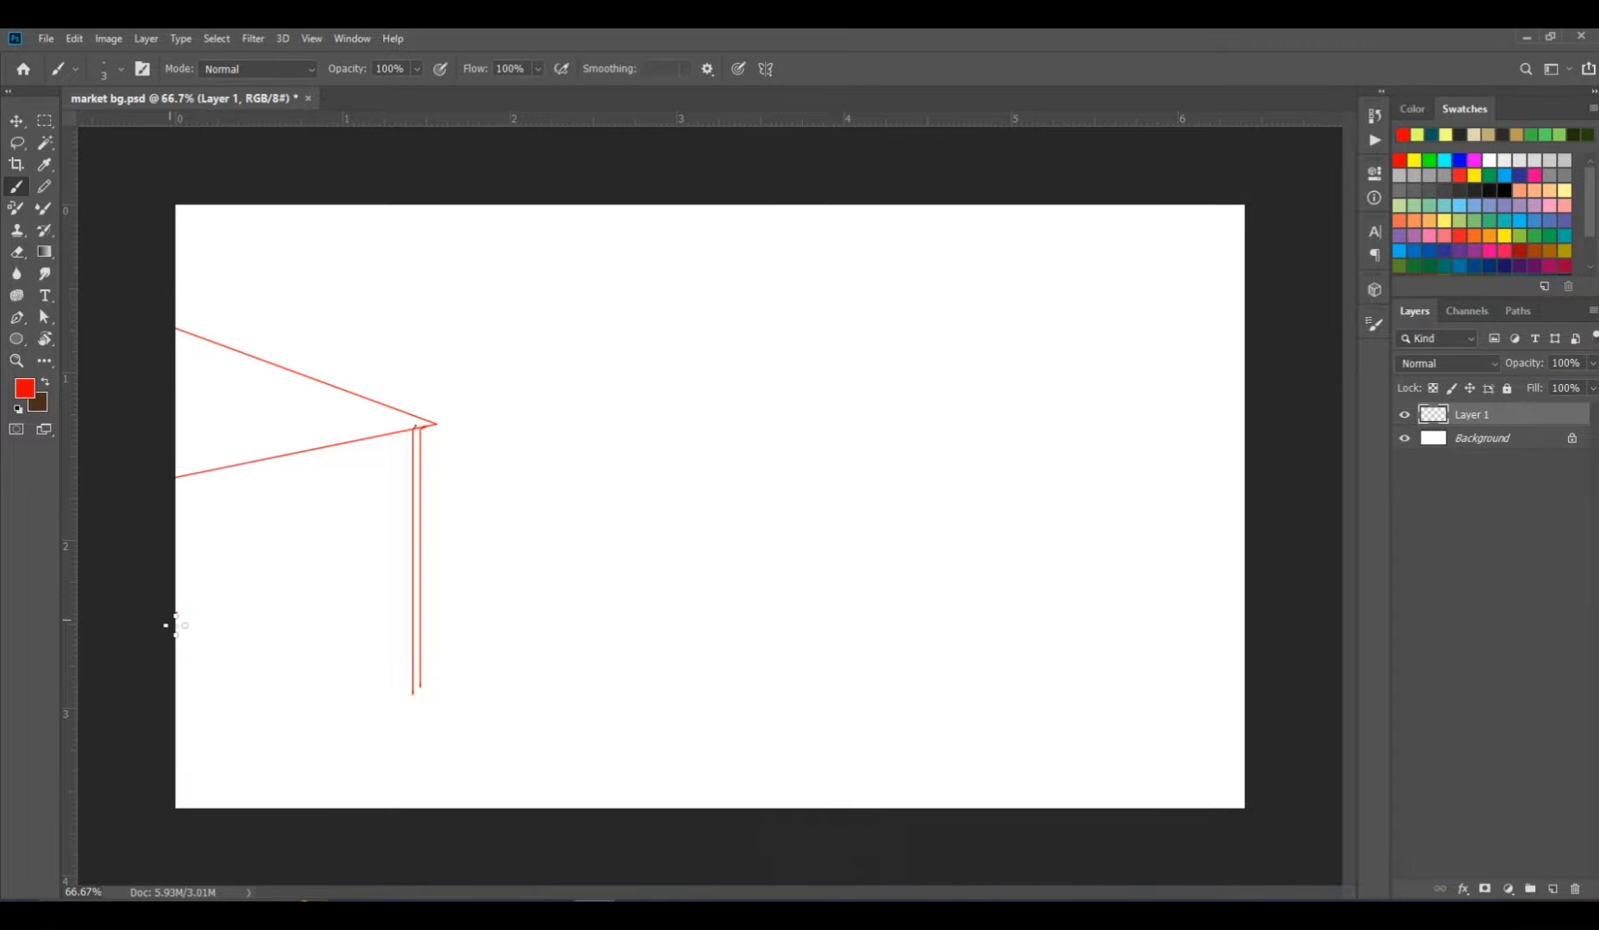
pyautogui.moveTo(176, 614); pyautogui.dragTo(355, 560)
pyautogui.hotkey('ctrl', 'z')
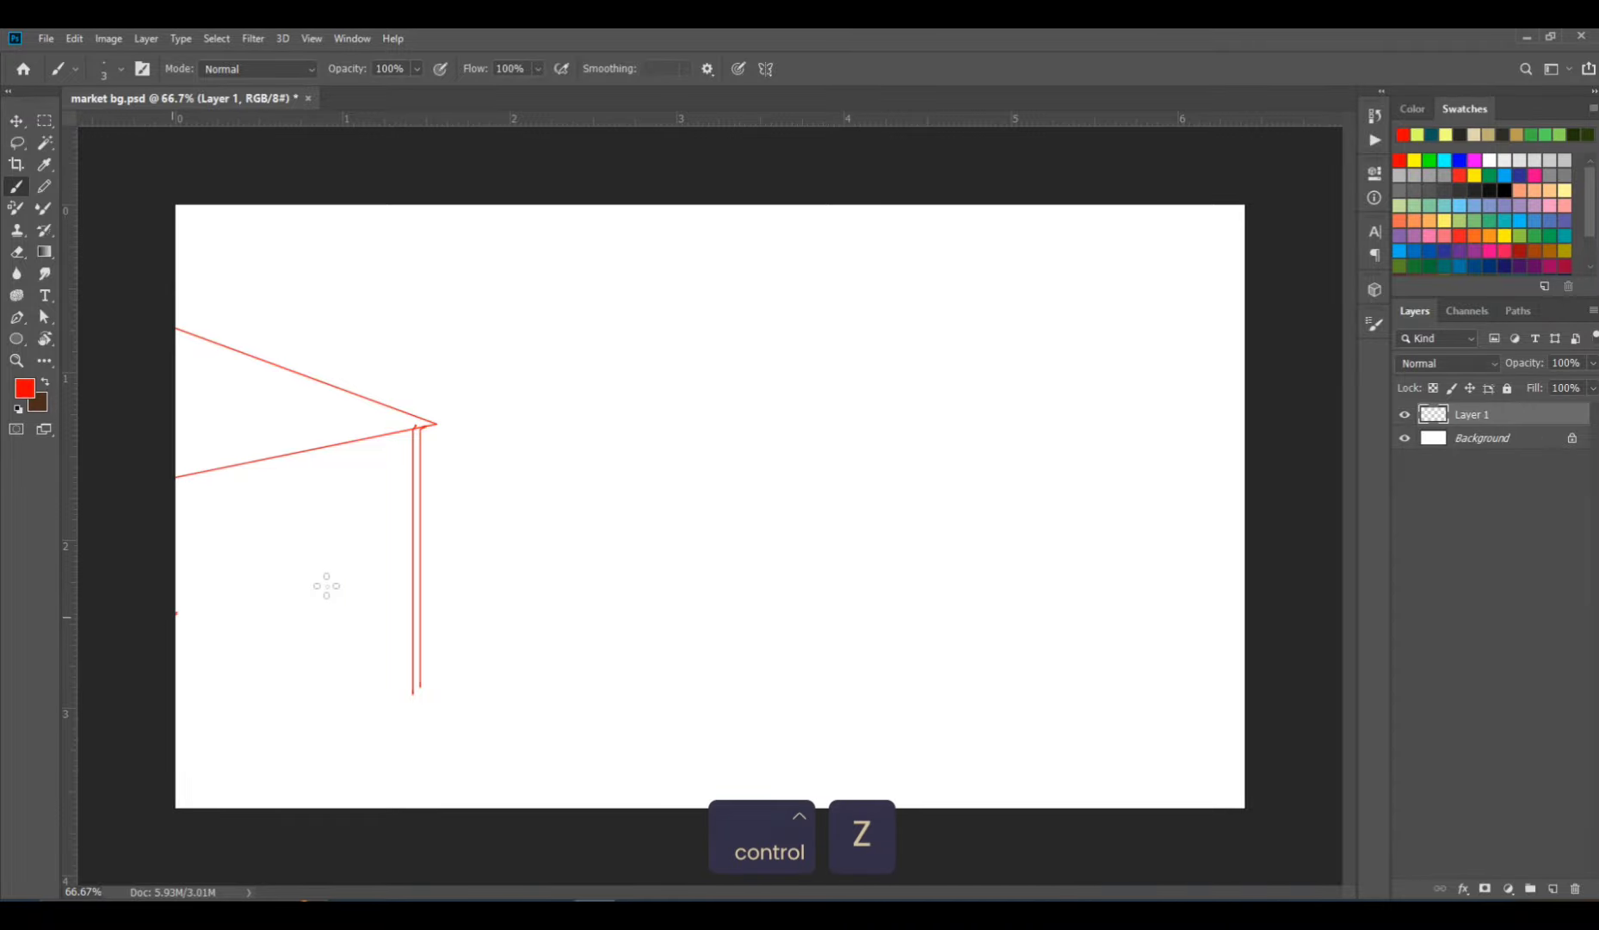
# Draw the stall's counter with straight lines from the canvas edge to the front post, and retrace the post's line below it.
pyautogui.keyDown('shift'); pyautogui.click(346, 582); pyautogui.keyUp('shift')
pyautogui.keyDown('shift'); pyautogui.click(414, 596); pyautogui.keyUp('shift')
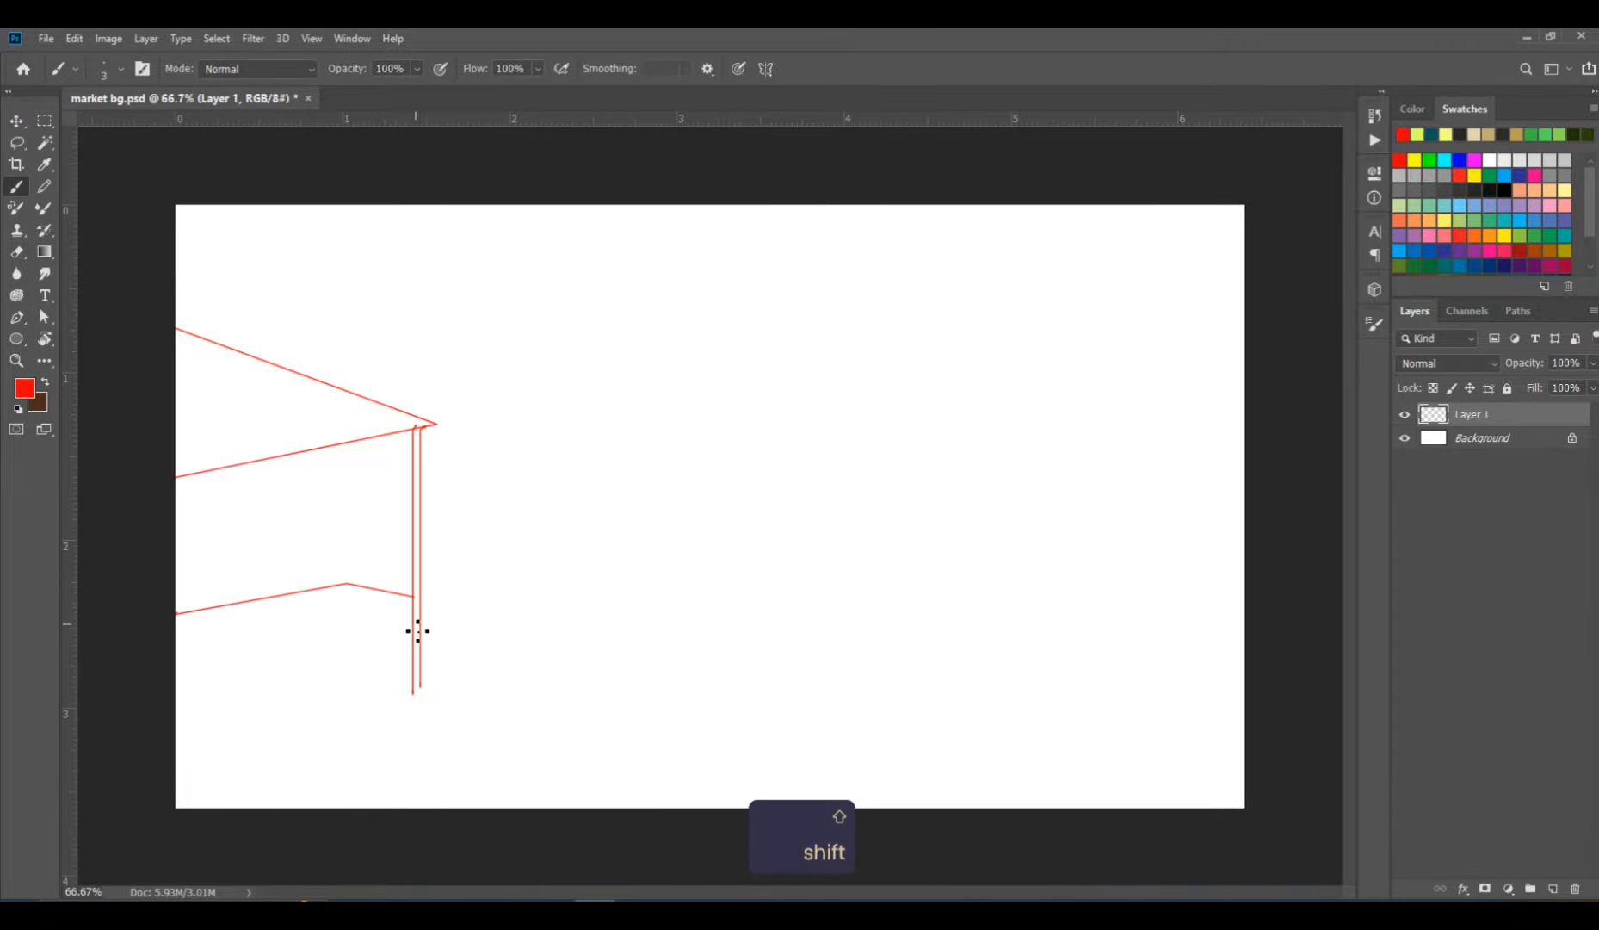
pyautogui.keyDown('shift'); pyautogui.click(177, 686); pyautogui.keyUp('shift')
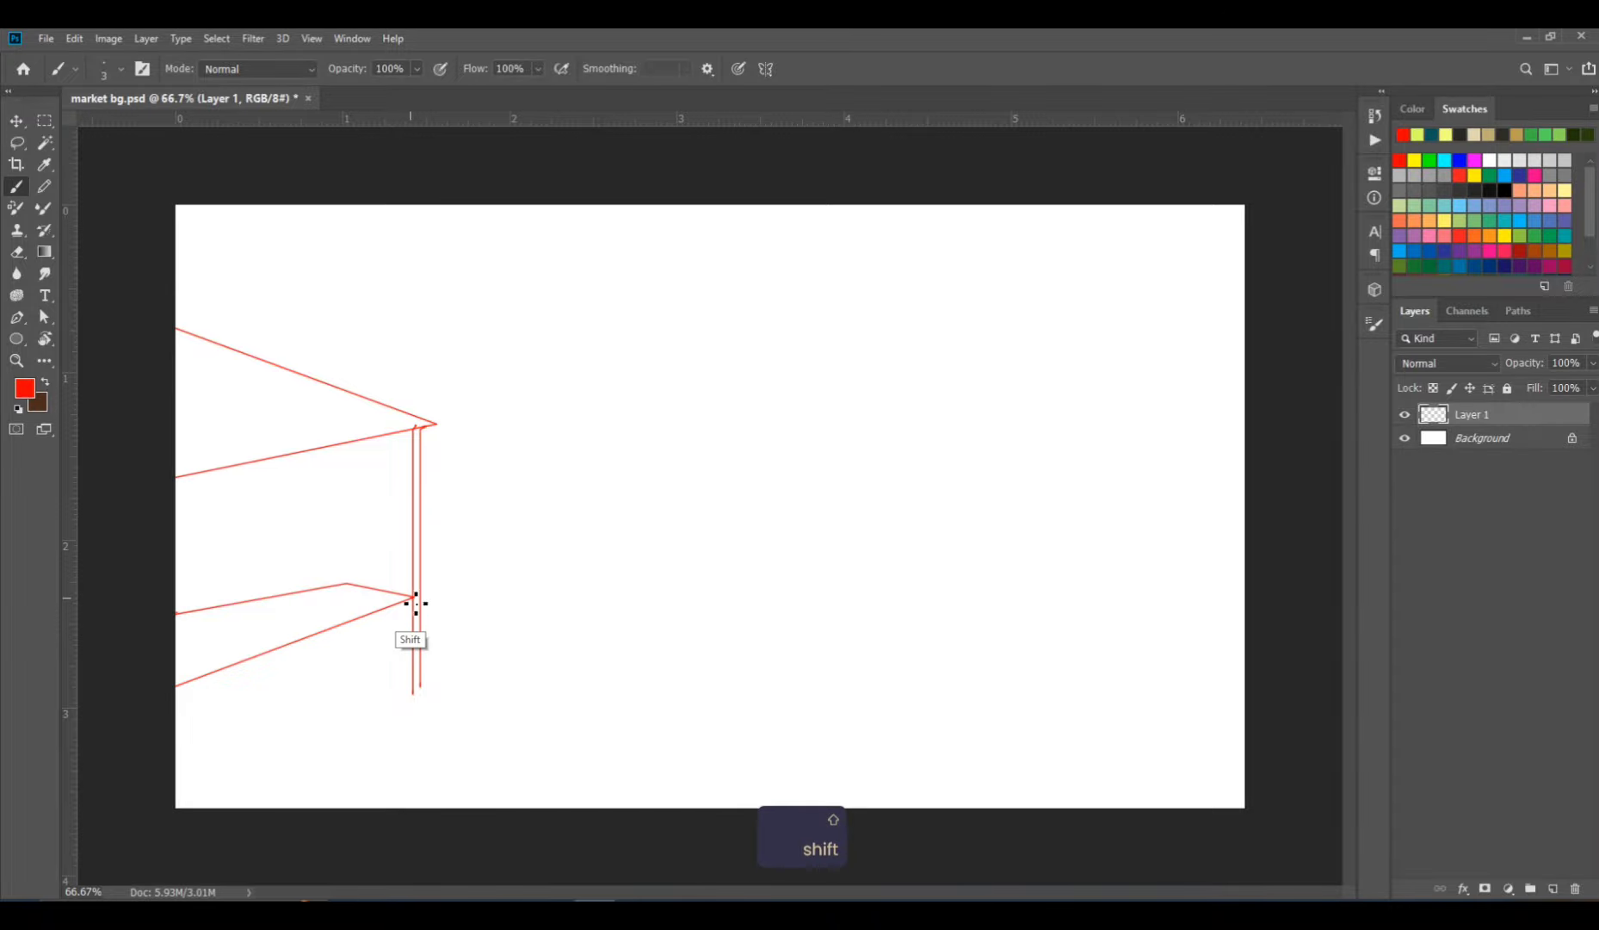
pyautogui.keyDown('shift'); pyautogui.click(412, 711); pyautogui.keyUp('shift')
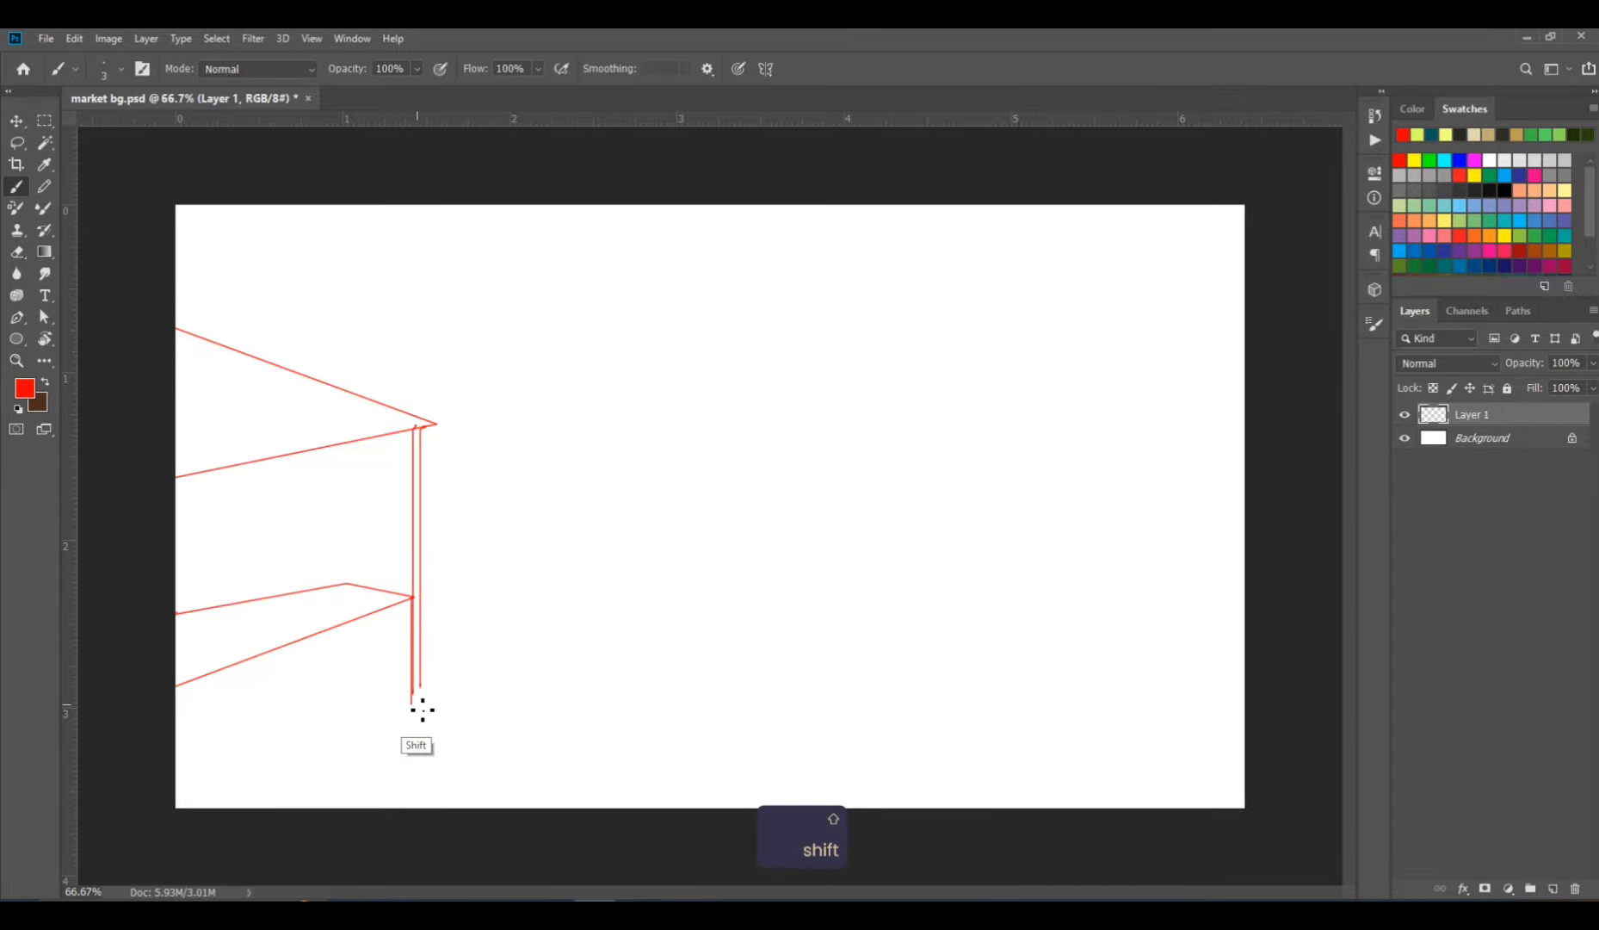
pyautogui.keyDown('shift'); pyautogui.click(176, 660); pyautogui.keyUp('shift')
# Erase the extra lower diagonal under the counter and the post's overshooting ends with an eraser of size 30.
pyautogui.hotkey('shift', 'e')
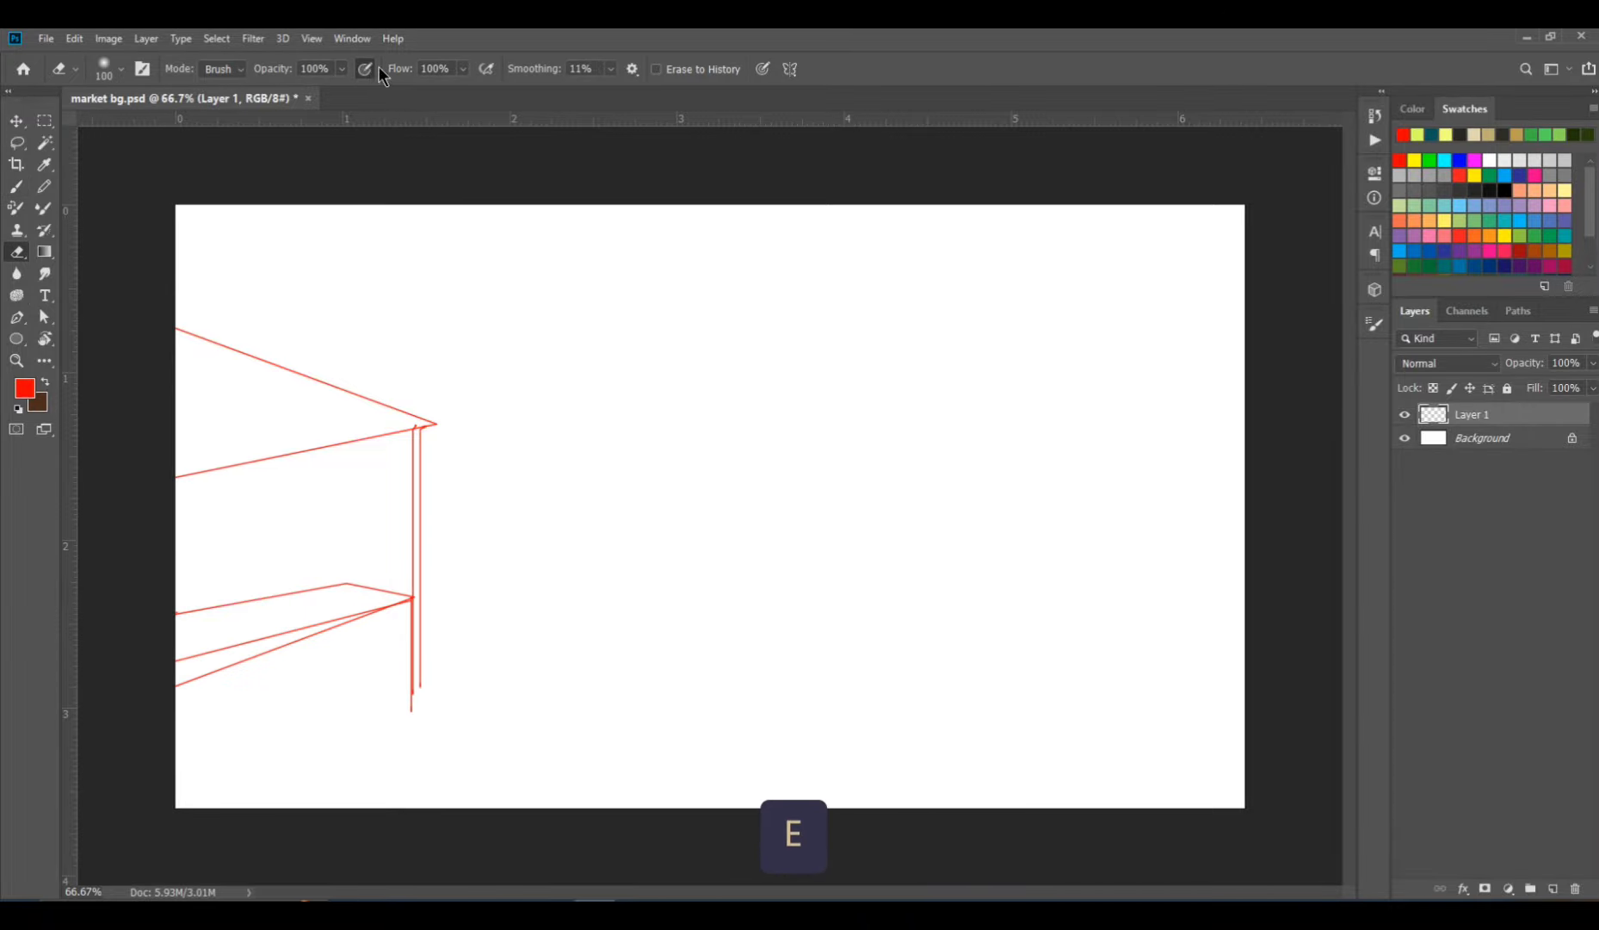
pyautogui.press('[')
pyautogui.press('[')
pyautogui.press('[')
pyautogui.press('[')
pyautogui.press('[')
pyautogui.press('[')
pyautogui.press('[')
pyautogui.press('[')
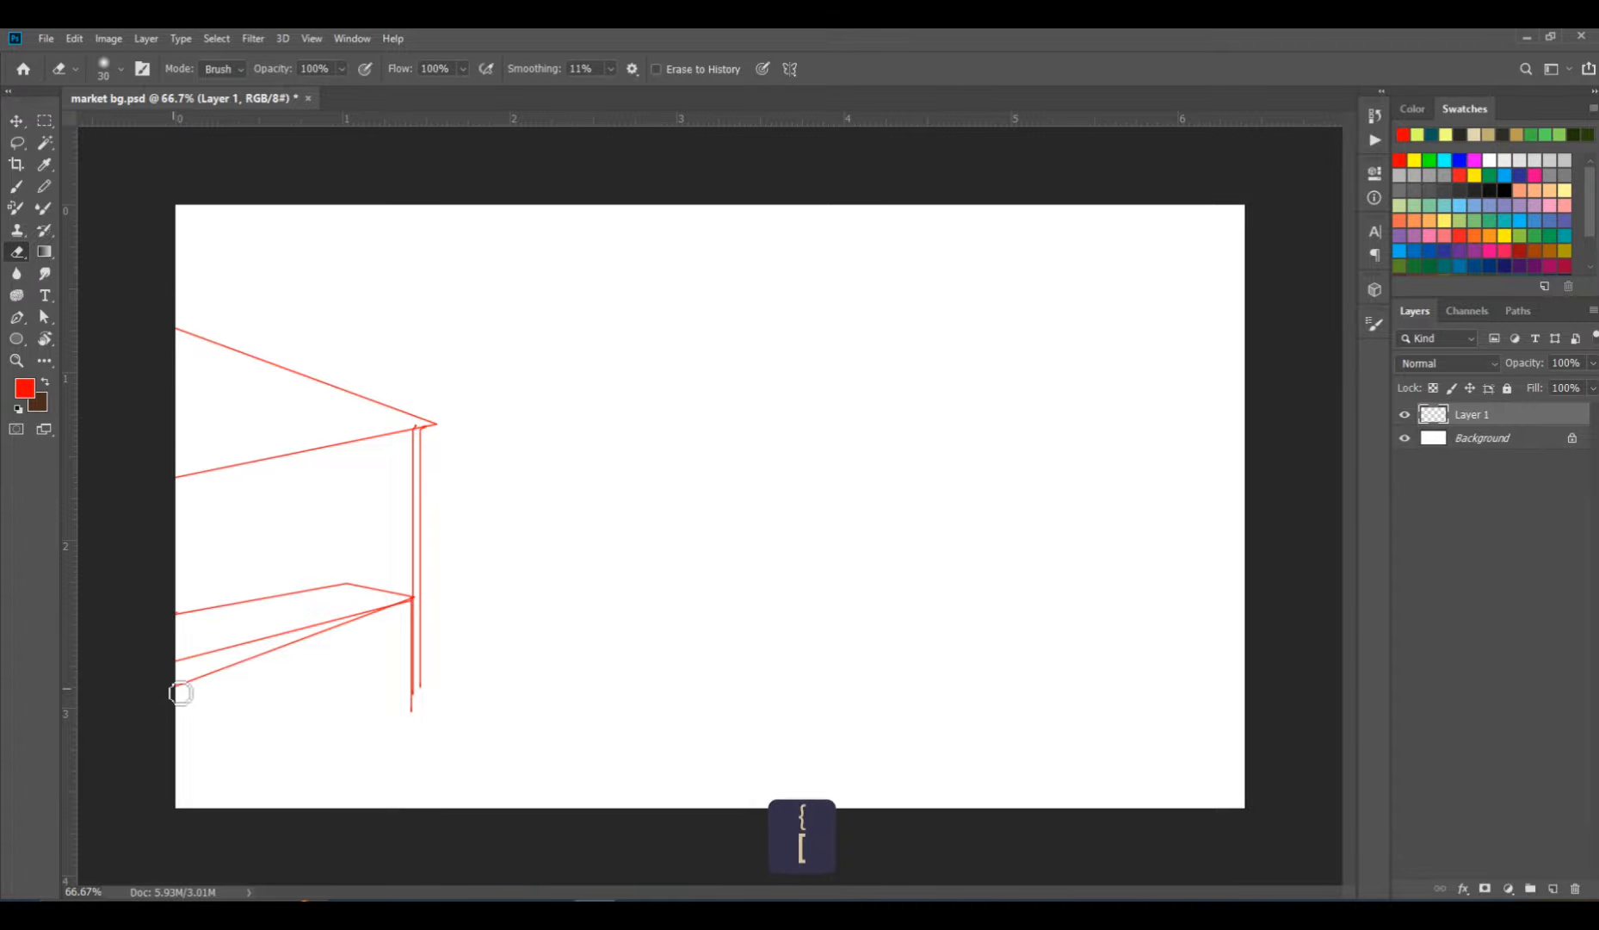
pyautogui.moveTo(178, 688)
pyautogui.mouseDown()
pyautogui.moveTo(385, 629)
pyautogui.moveTo(357, 629)
pyautogui.moveTo(355, 649)
pyautogui.mouseUp()
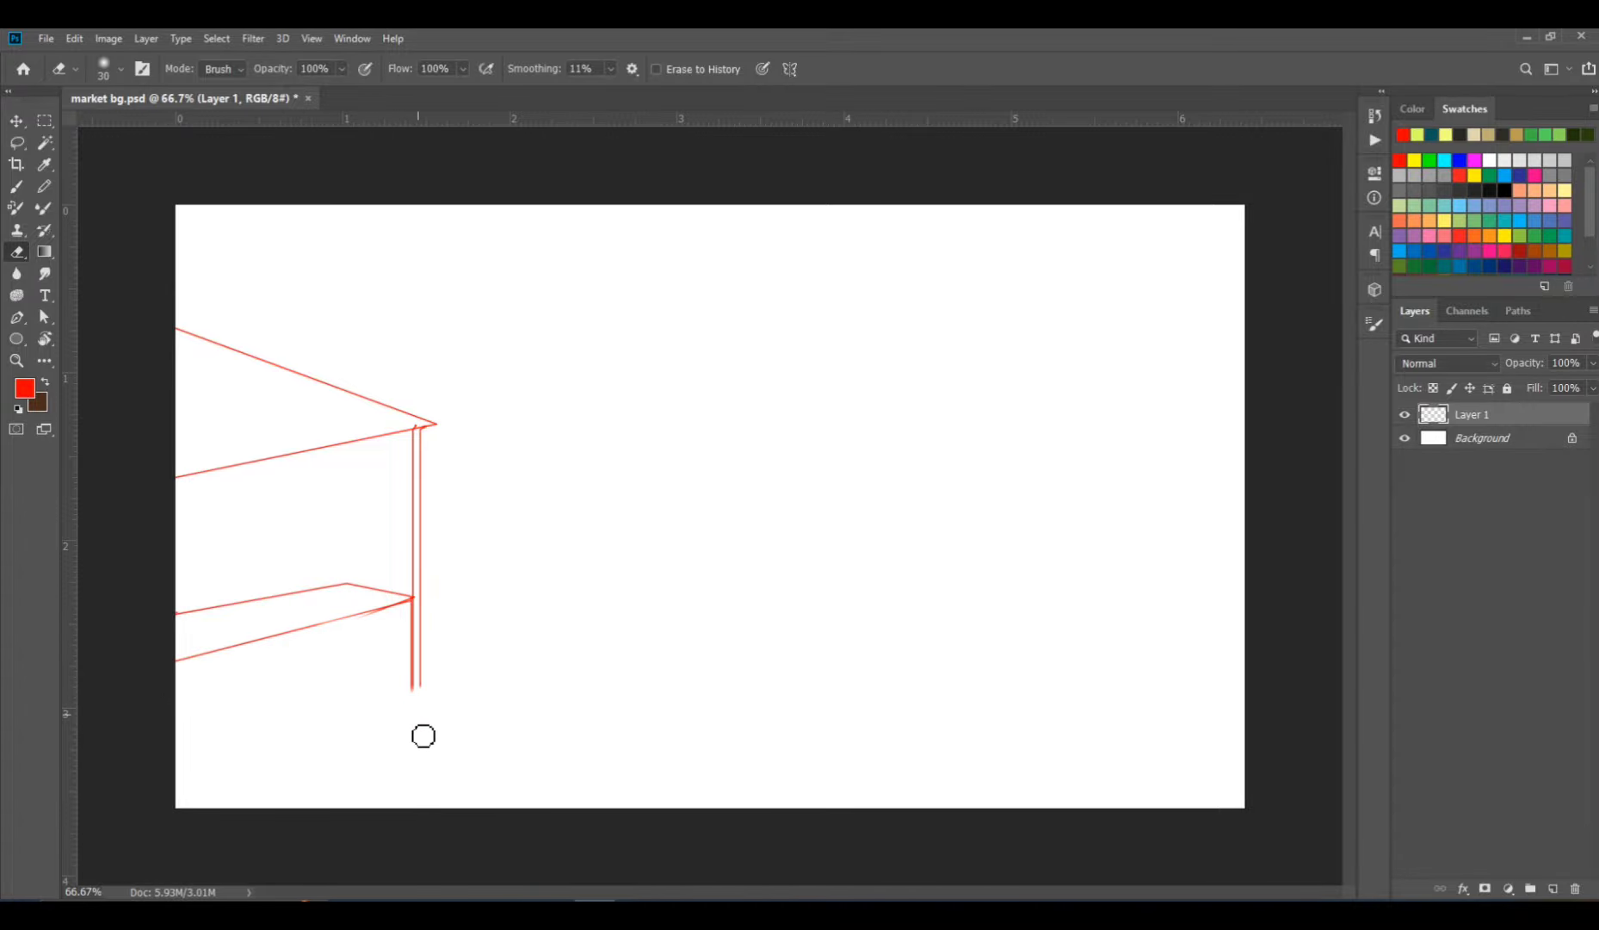
# Close the front post's foot with the brush and draw the stall's straight base line from it to the canvas's left edge.
pyautogui.press('b')
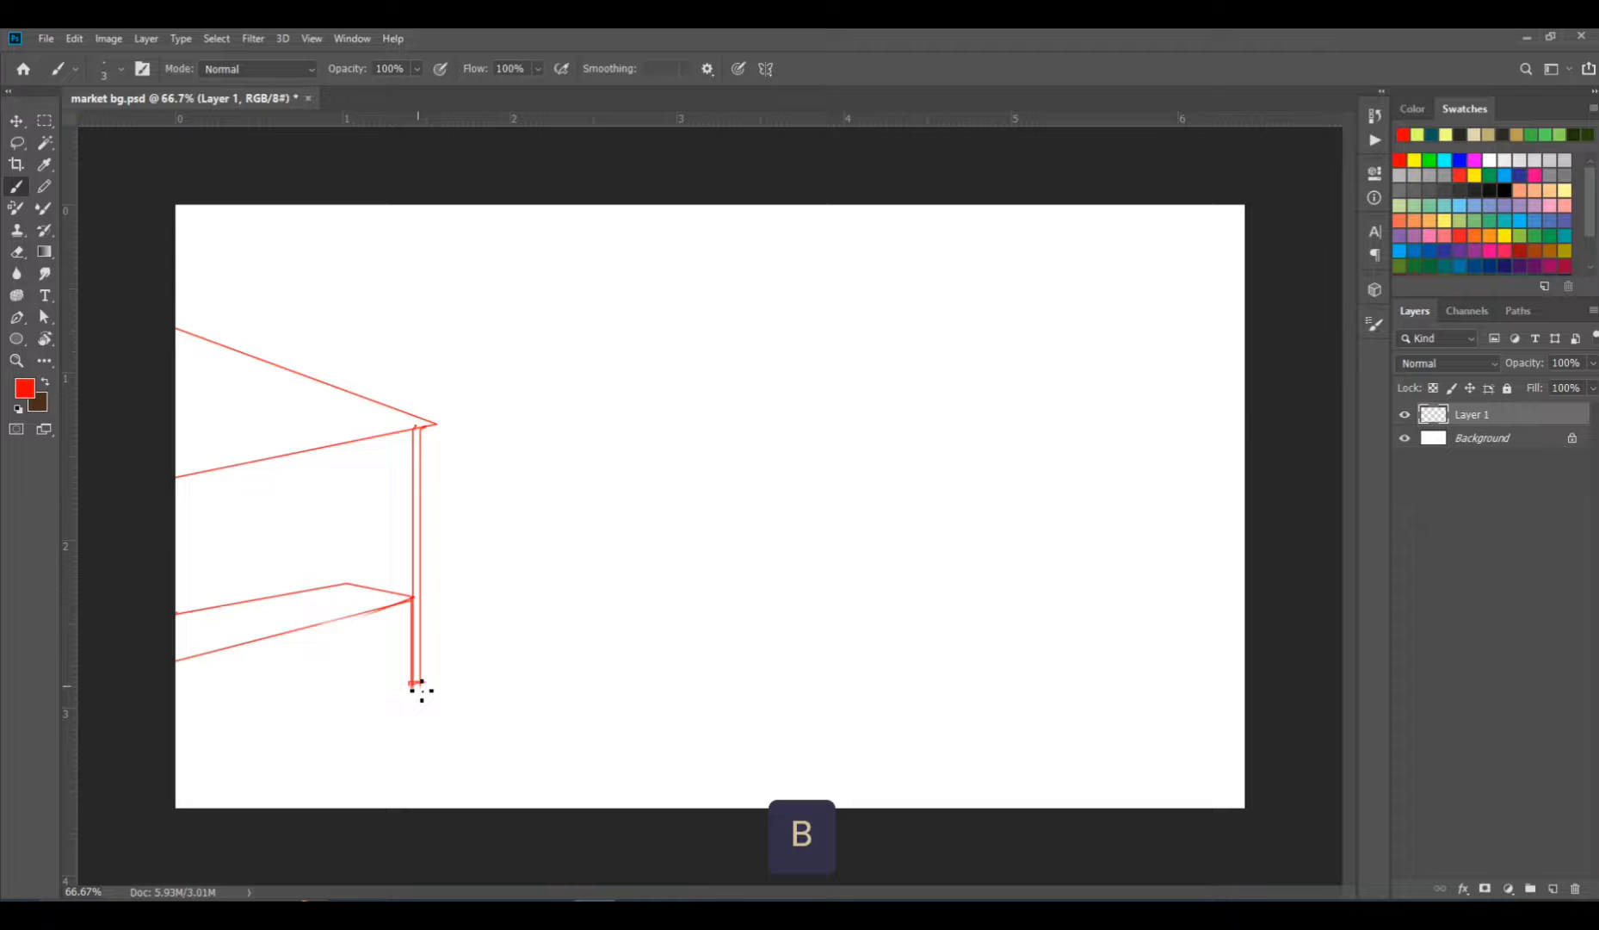
pyautogui.keyDown('shift'); pyautogui.click(173, 768); pyautogui.keyUp('shift')
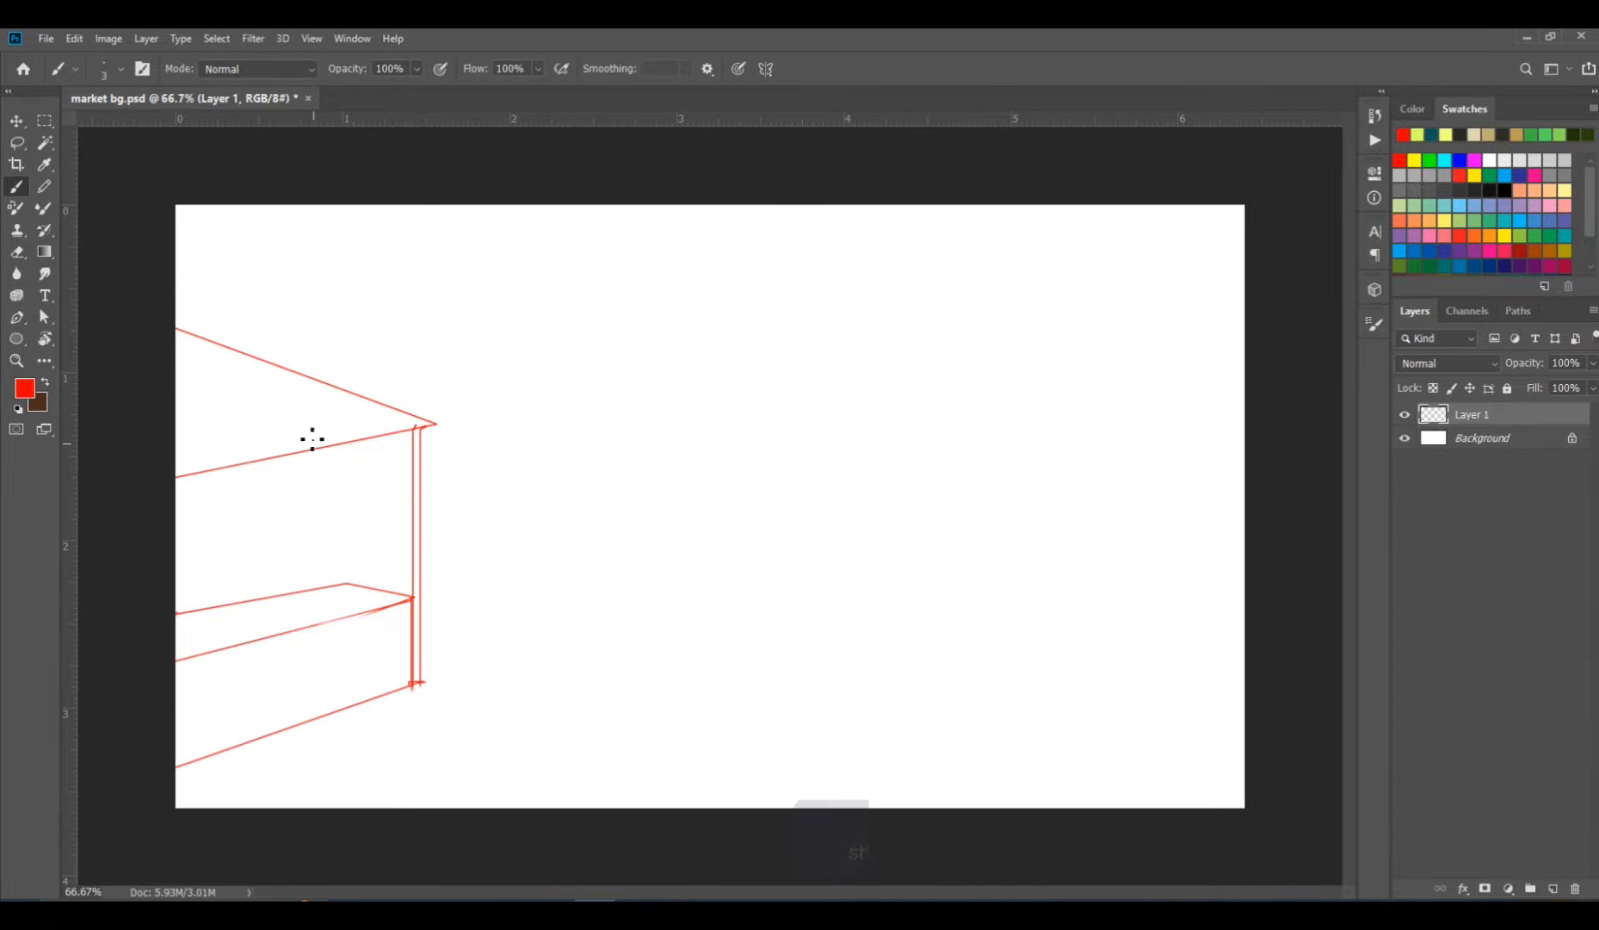
# Fill the stall's roof with slanted straight slat lines running from the canvas's left edge to the roof's lower edge.
pyautogui.keyDown('shift'); pyautogui.click(420, 428); pyautogui.keyUp('shift')
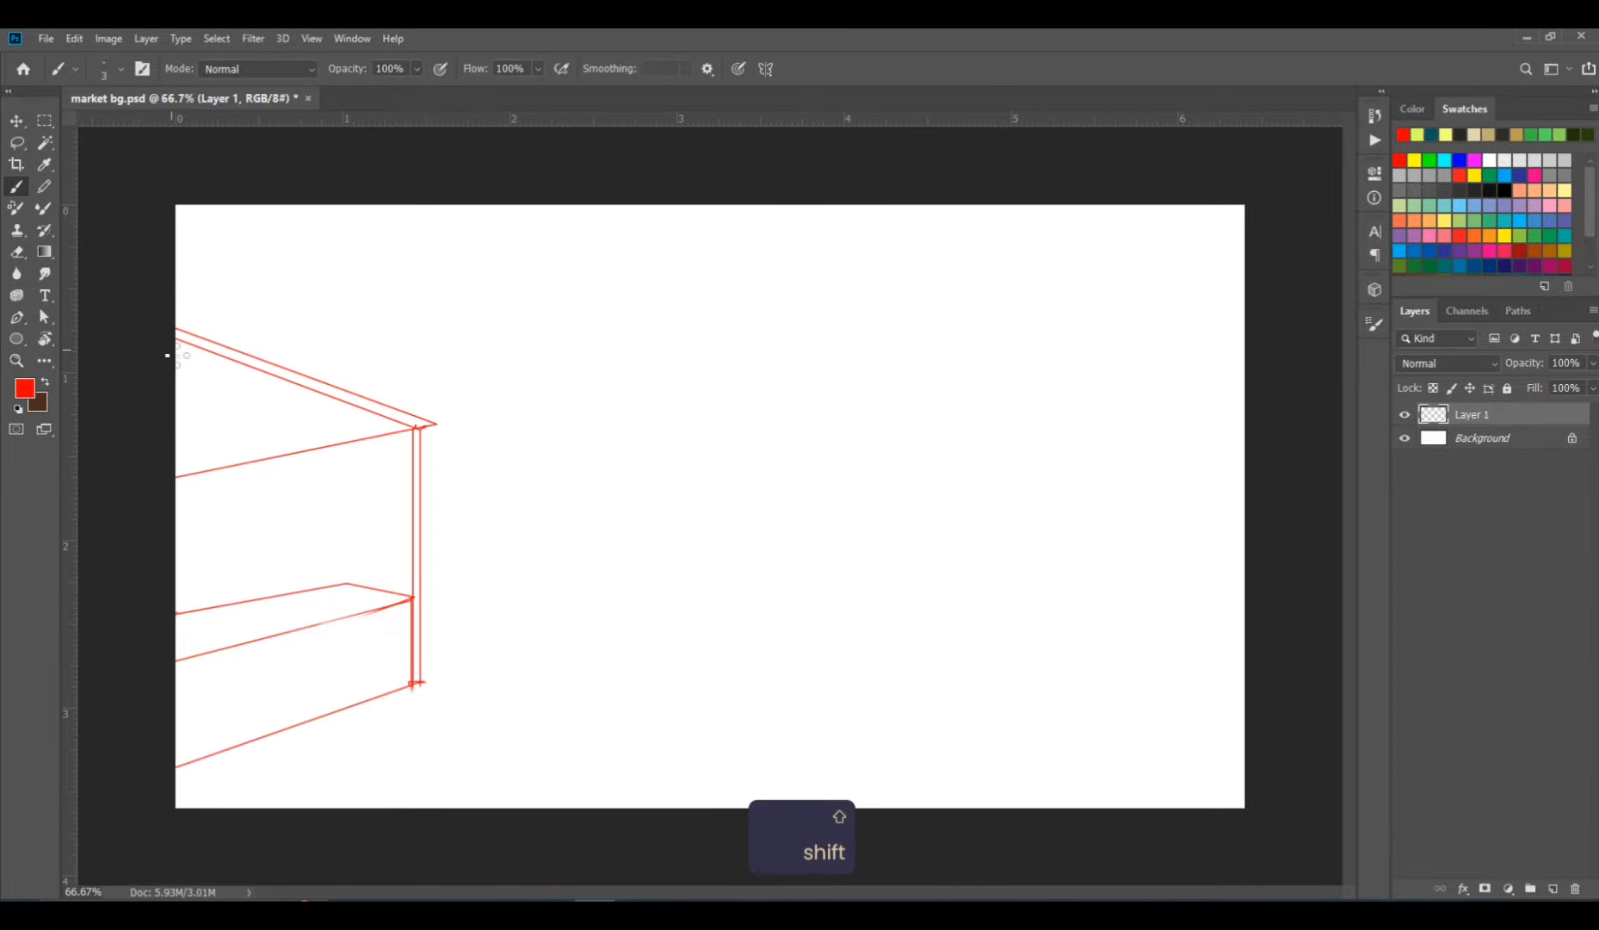
pyautogui.click(168, 346)
pyautogui.keyDown('shift'); pyautogui.click(405, 436); pyautogui.keyUp('shift')
pyautogui.click(171, 357)
pyautogui.keyDown('shift'); pyautogui.click(388, 435); pyautogui.keyUp('shift')
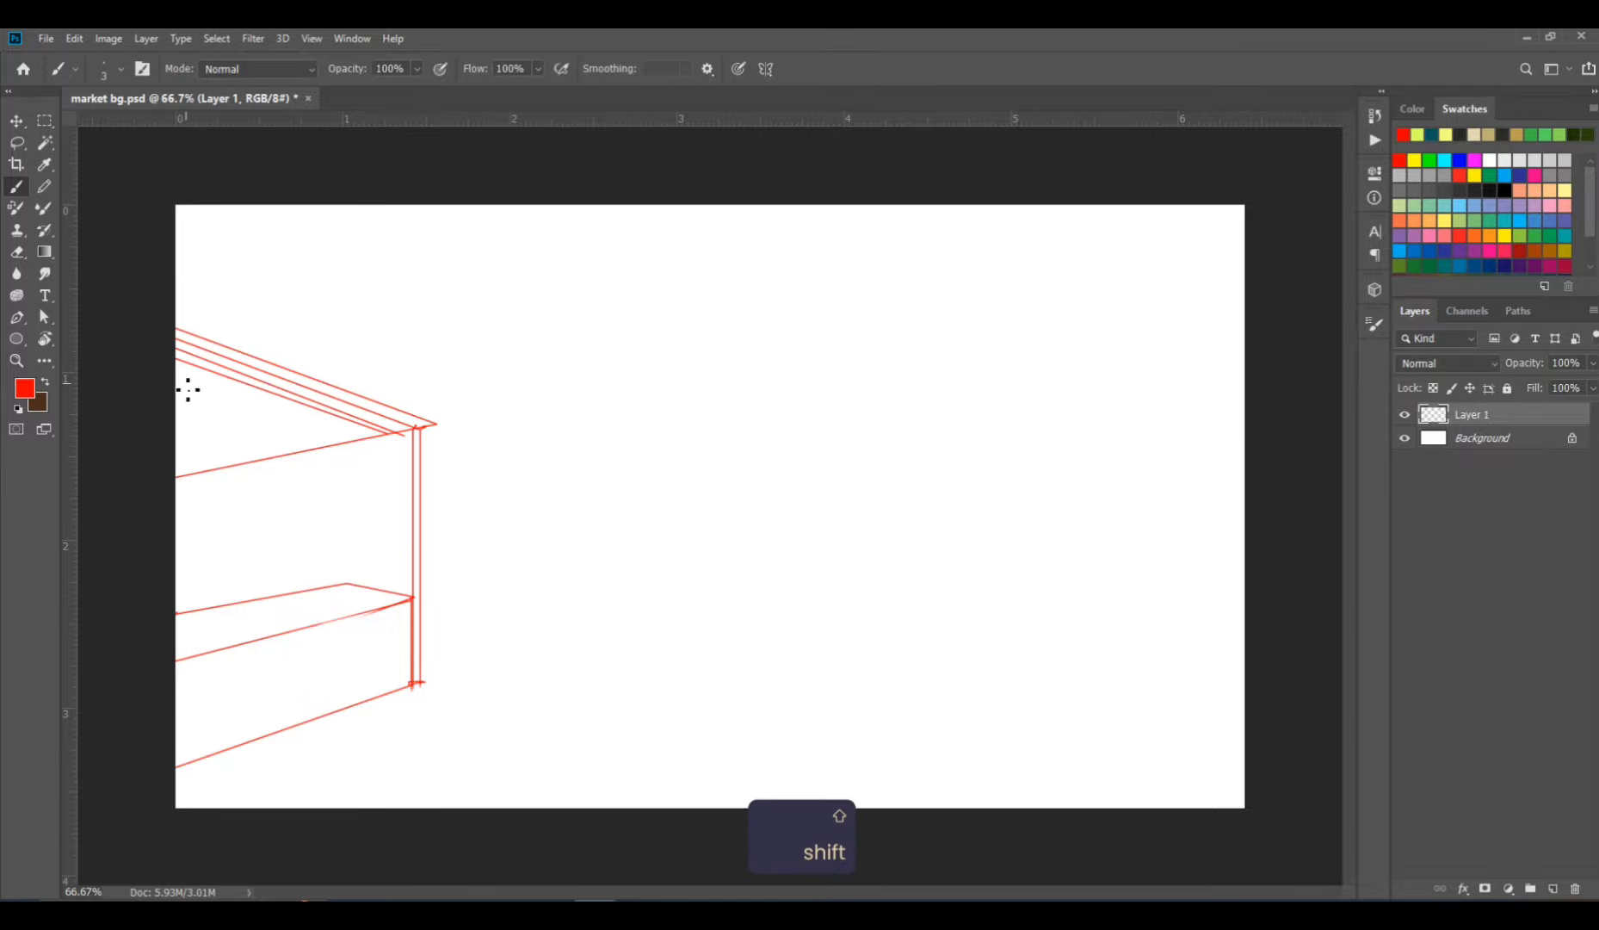
pyautogui.click(370, 442)
pyautogui.keyDown('shift'); pyautogui.click(178, 380); pyautogui.keyUp('shift')
pyautogui.click(342, 442)
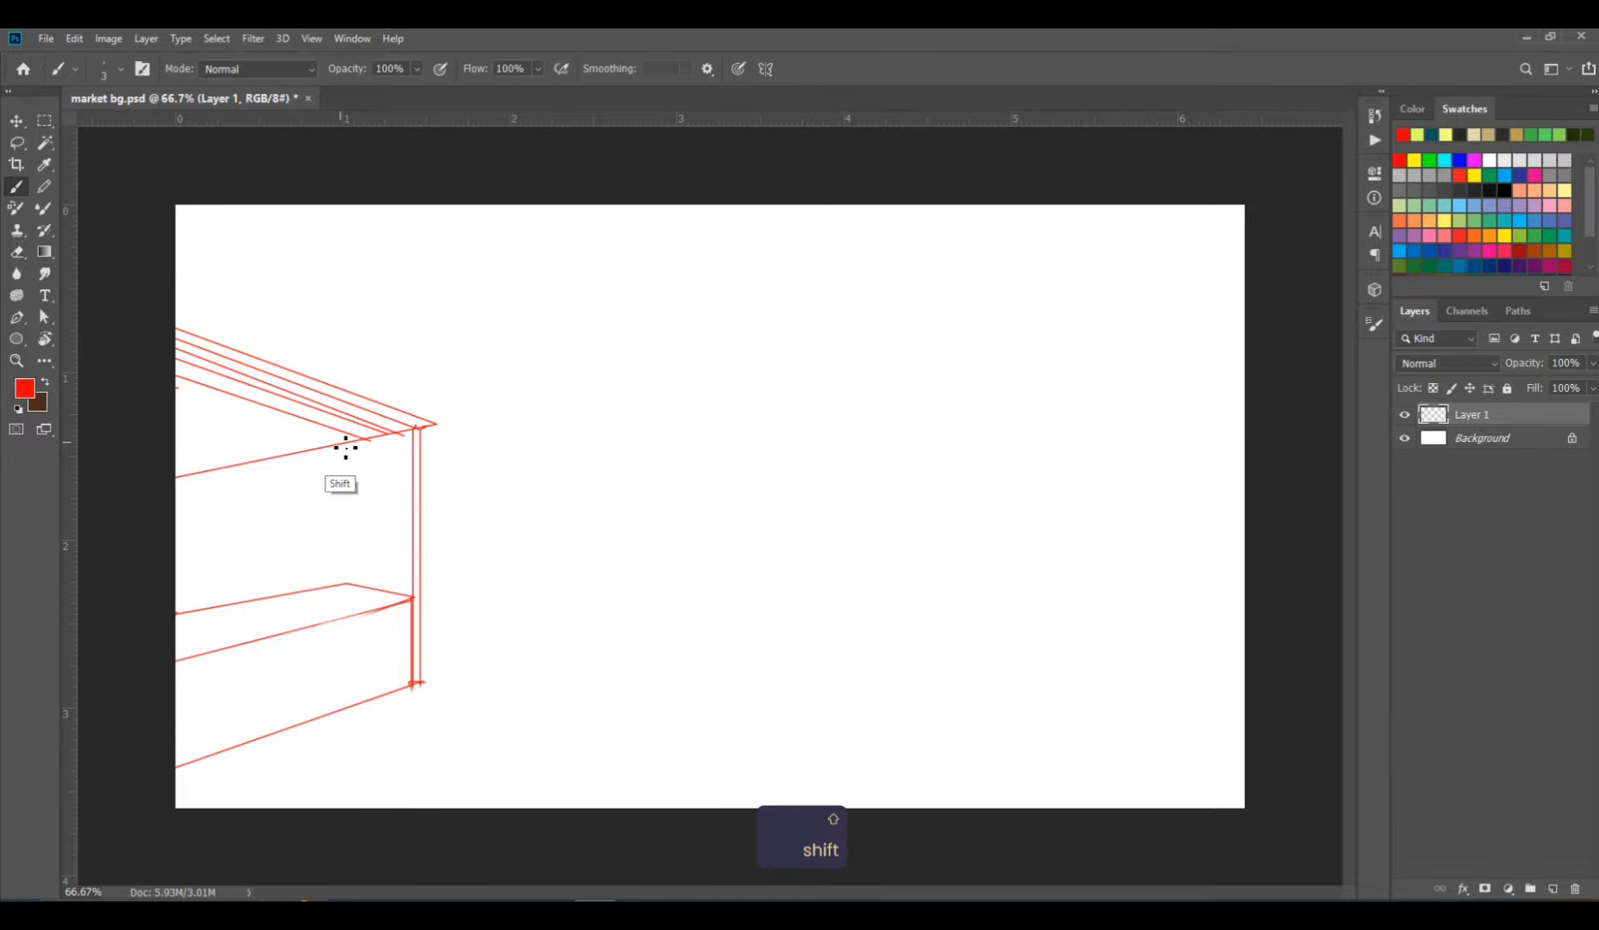
pyautogui.keyDown('shift'); pyautogui.click(175, 387); pyautogui.keyUp('shift')
pyautogui.click(168, 414)
pyautogui.keyDown('shift'); pyautogui.click(303, 446); pyautogui.keyUp('shift')
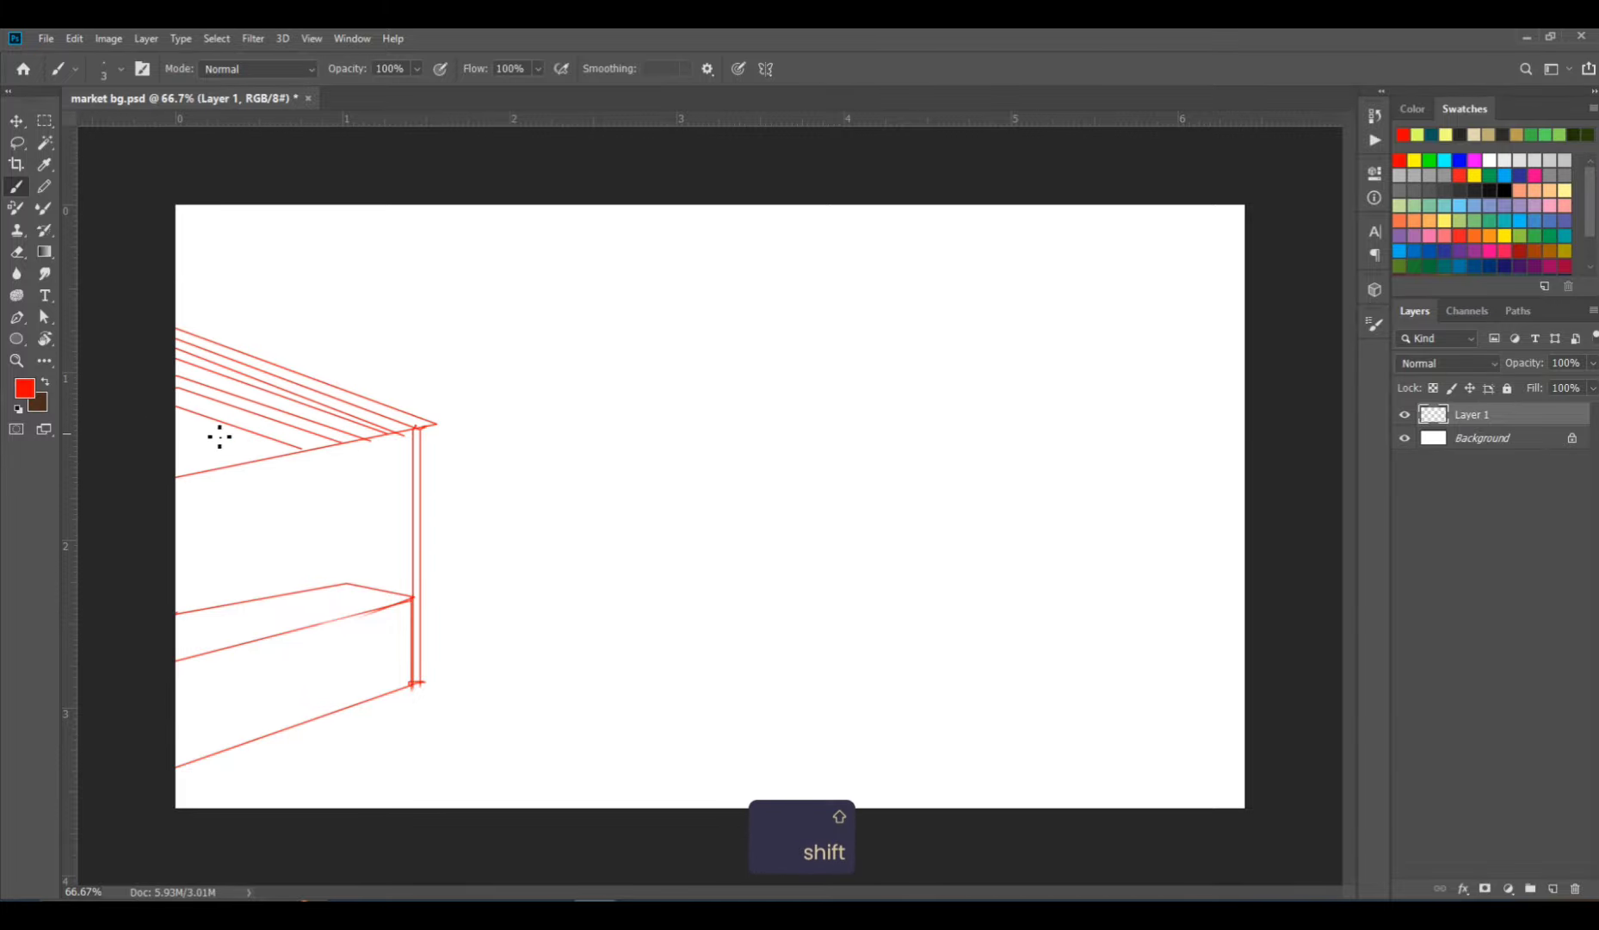
pyautogui.click(287, 458)
pyautogui.keyDown('shift'); pyautogui.click(175, 419); pyautogui.keyUp('shift')
pyautogui.click(264, 459)
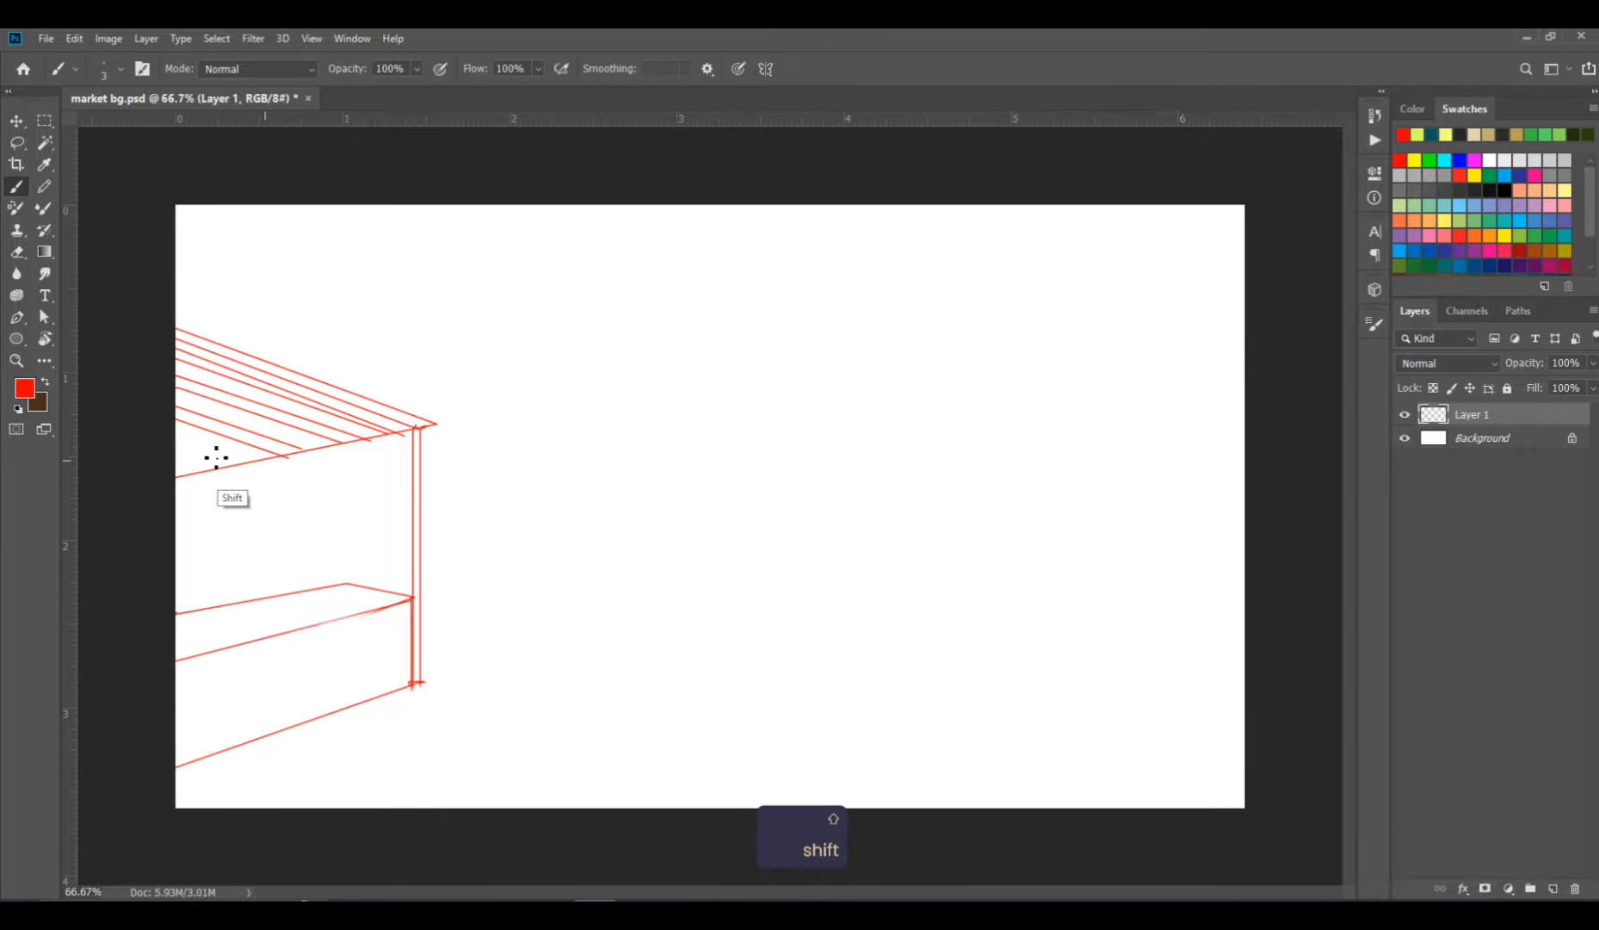
pyautogui.keyDown('shift'); pyautogui.click(176, 432); pyautogui.keyUp('shift')
pyautogui.keyDown('shift'); pyautogui.click(246, 464); pyautogui.keyUp('shift')
pyautogui.click(176, 456)
pyautogui.keyDown('shift'); pyautogui.click(214, 470); pyautogui.keyUp('shift')
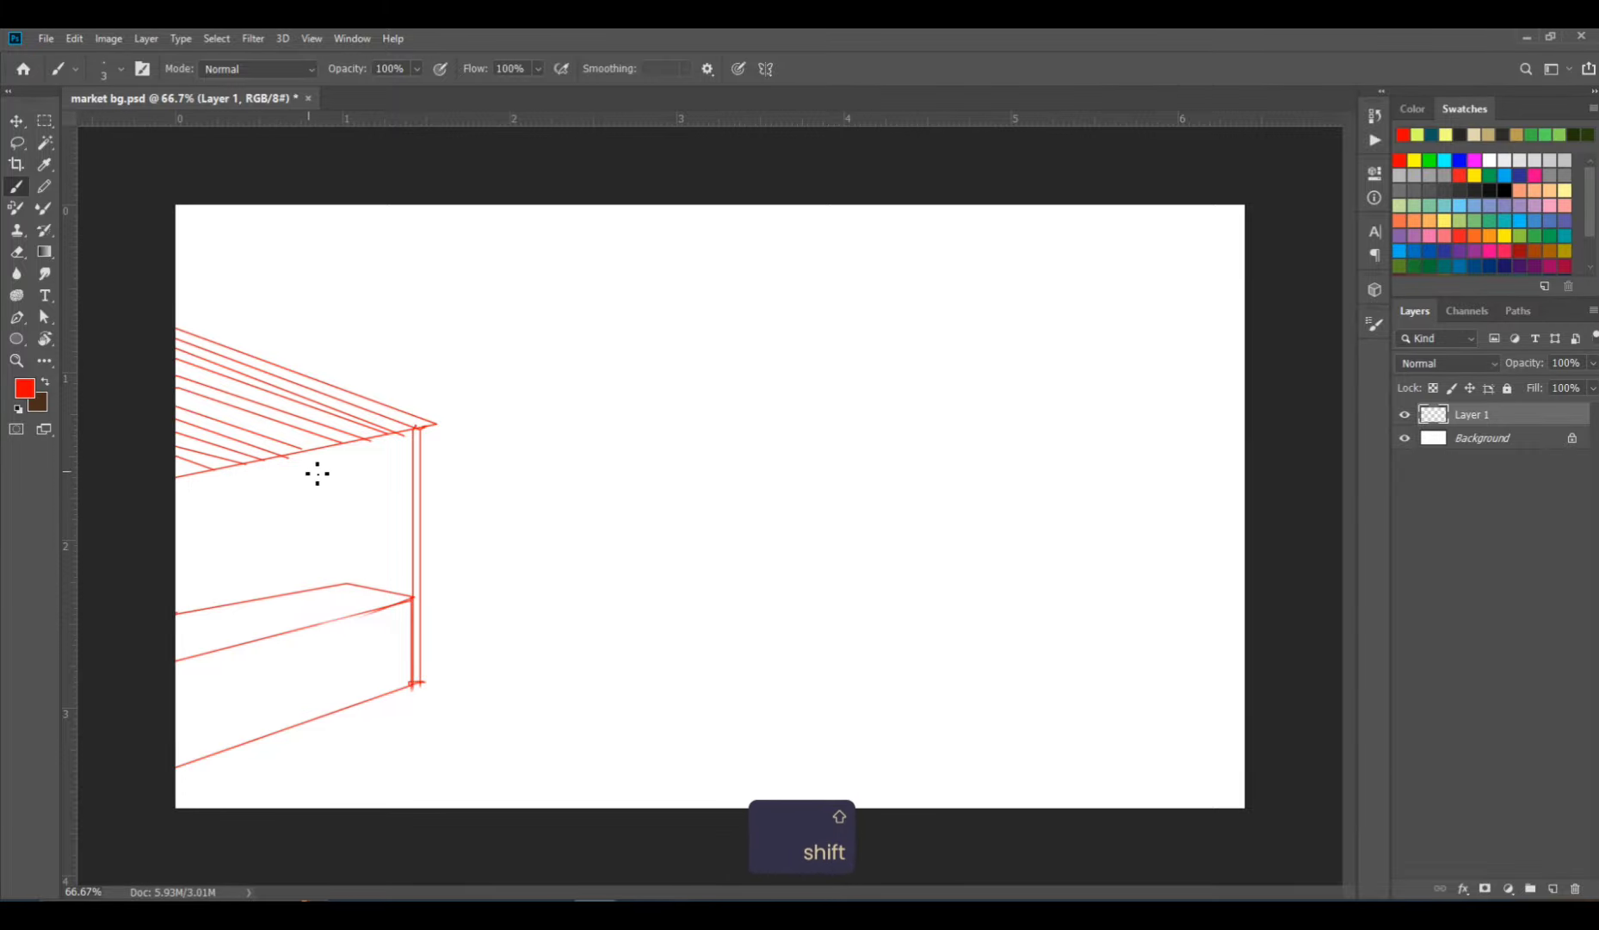
# Draw the stall's rear post as a vertical line from roof to counter, and retrace the roof's lower edge.
pyautogui.click(330, 449)
pyautogui.keyDown('shift'); pyautogui.click(330, 583); pyautogui.keyUp('shift')
pyautogui.click(438, 424)
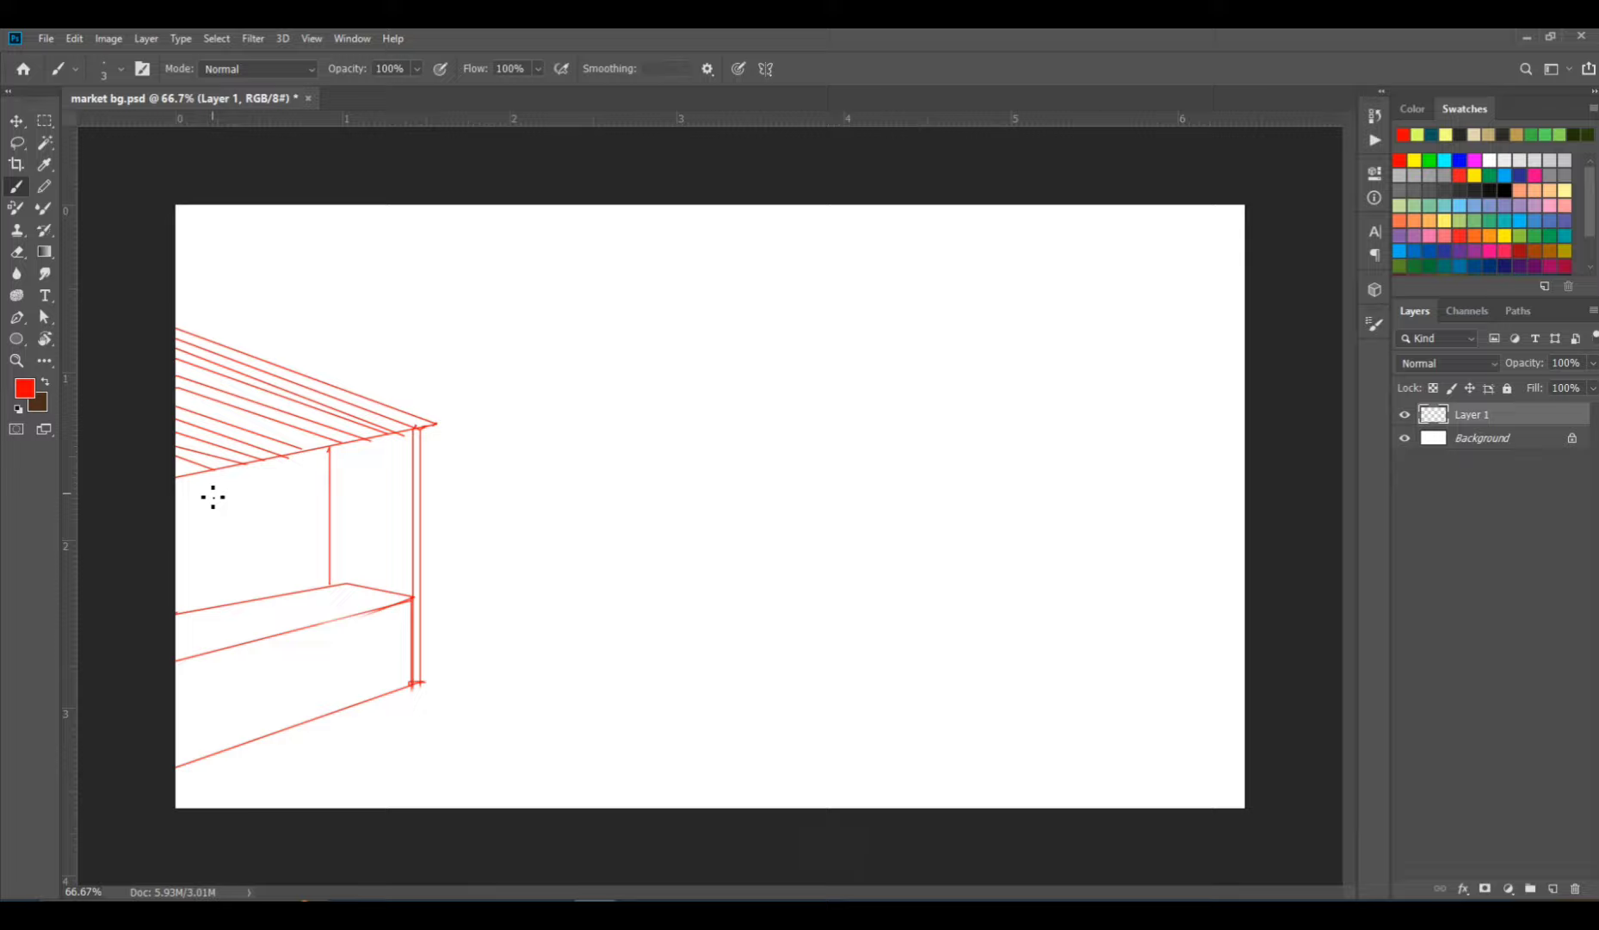
pyautogui.keyDown('shift'); pyautogui.click(176, 471); pyautogui.keyUp('shift')
# Draw a freehand sagging canopy line across the upper canvas, dipping right of centre and rising to the right edge.
pyautogui.moveTo(545, 295); pyautogui.dragTo(874, 388)
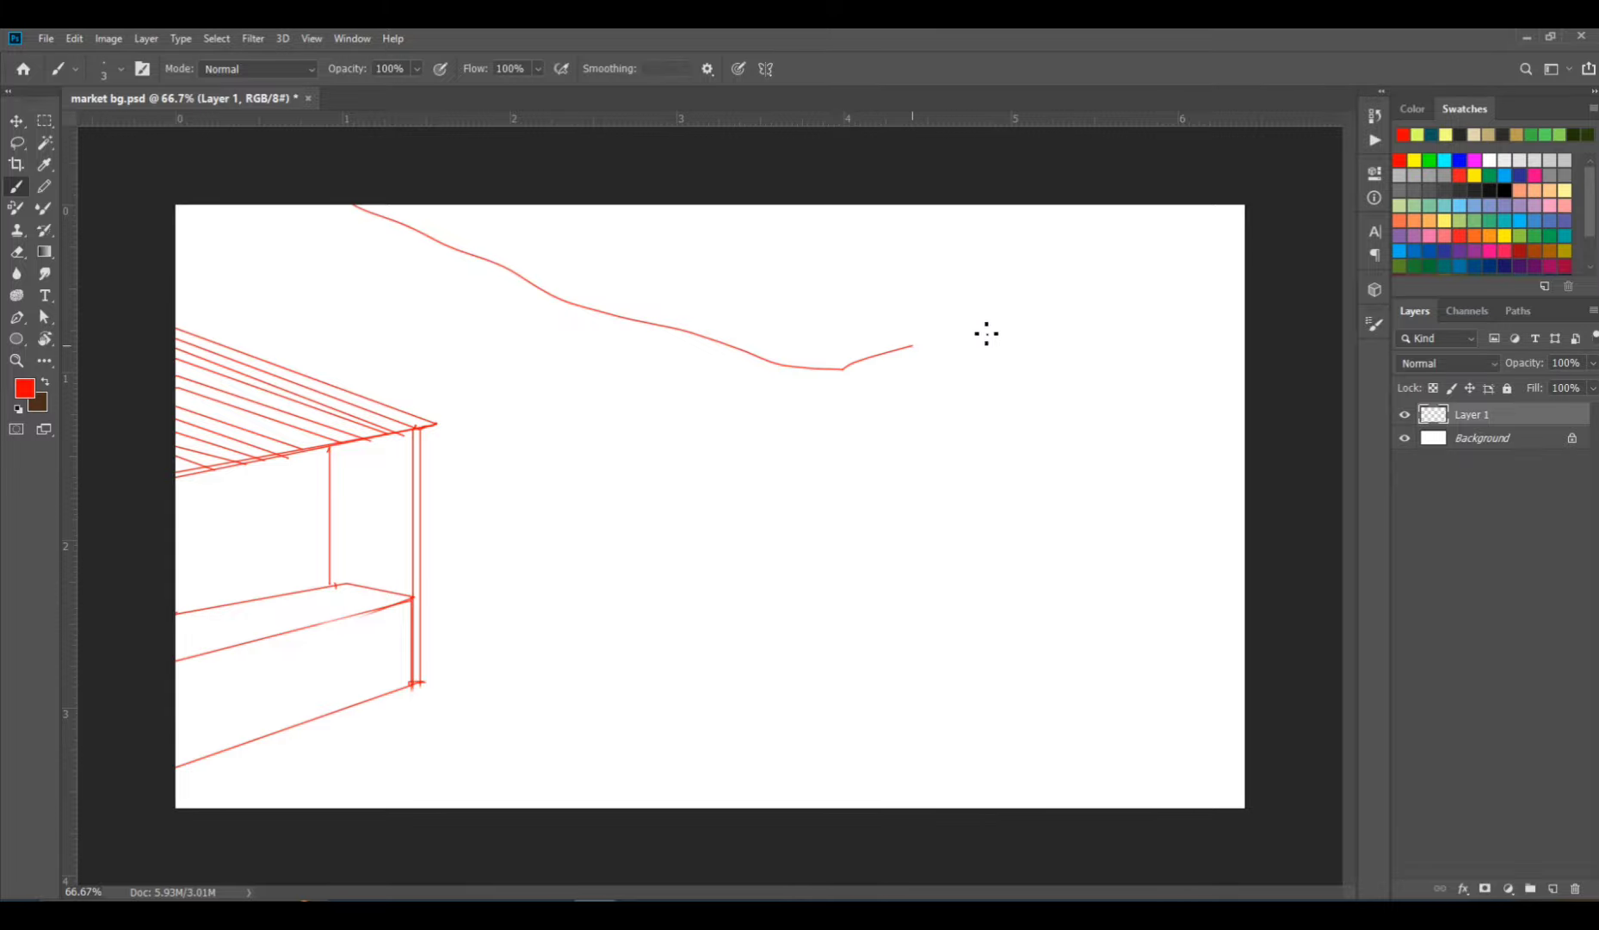
pyautogui.moveTo(986, 334); pyautogui.dragTo(1174, 295)
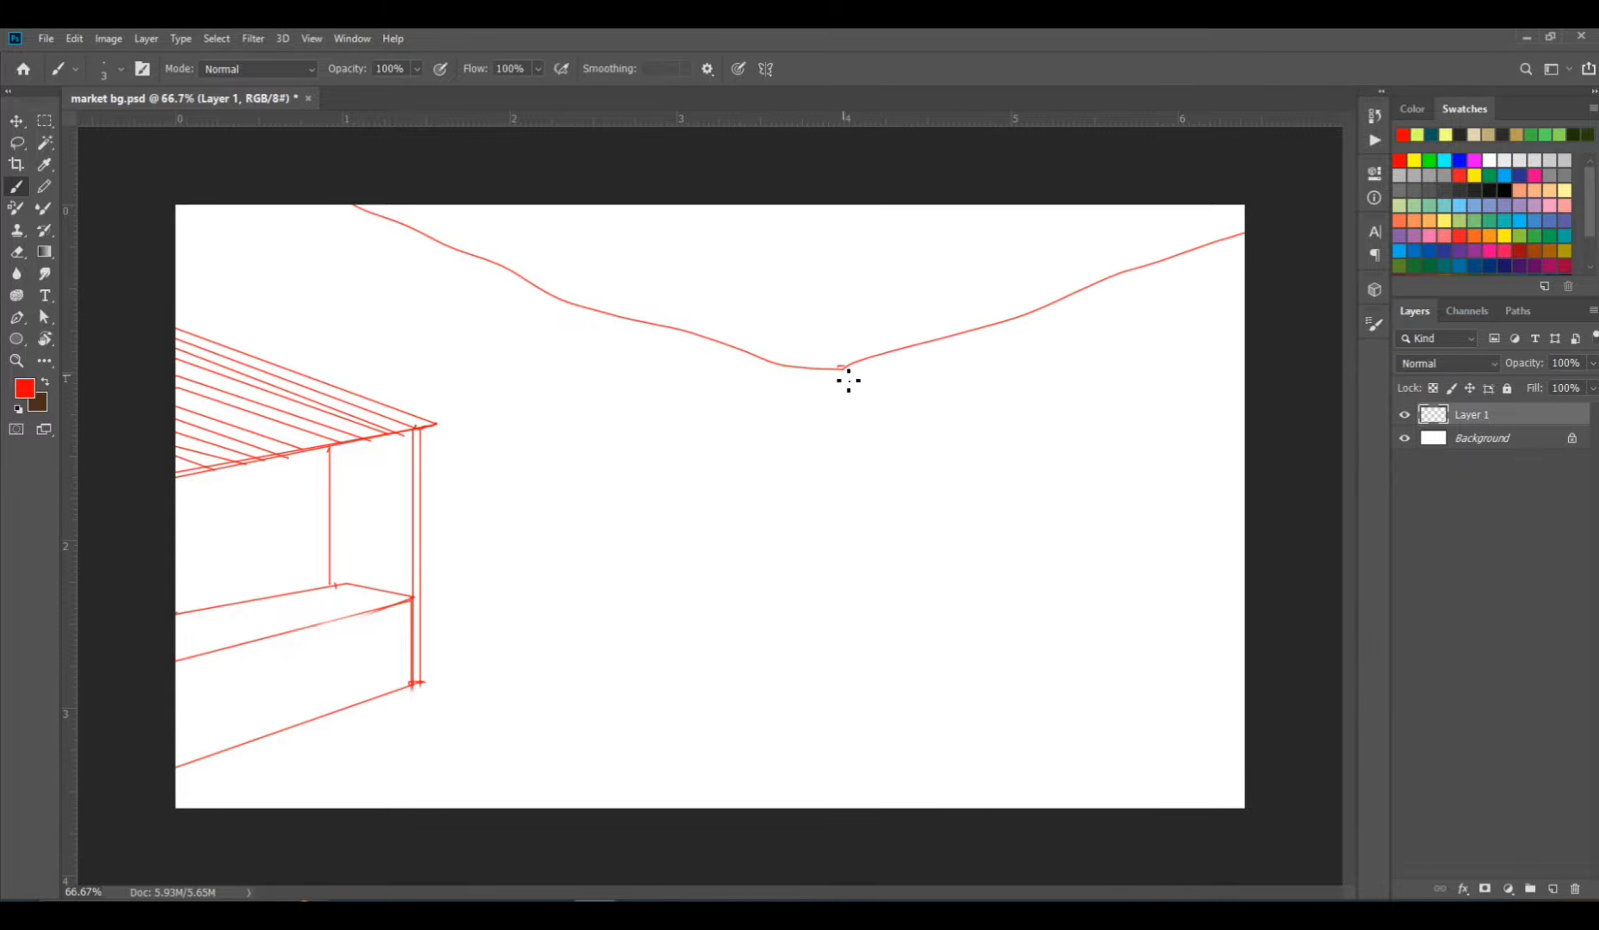
# Draw a slanted pole as two parallel straight lines from the canopy line's lowest point to the canvas's bottom edge.
pyautogui.keyDown('shift'); pyautogui.click(1001, 818); pyautogui.keyUp('shift')
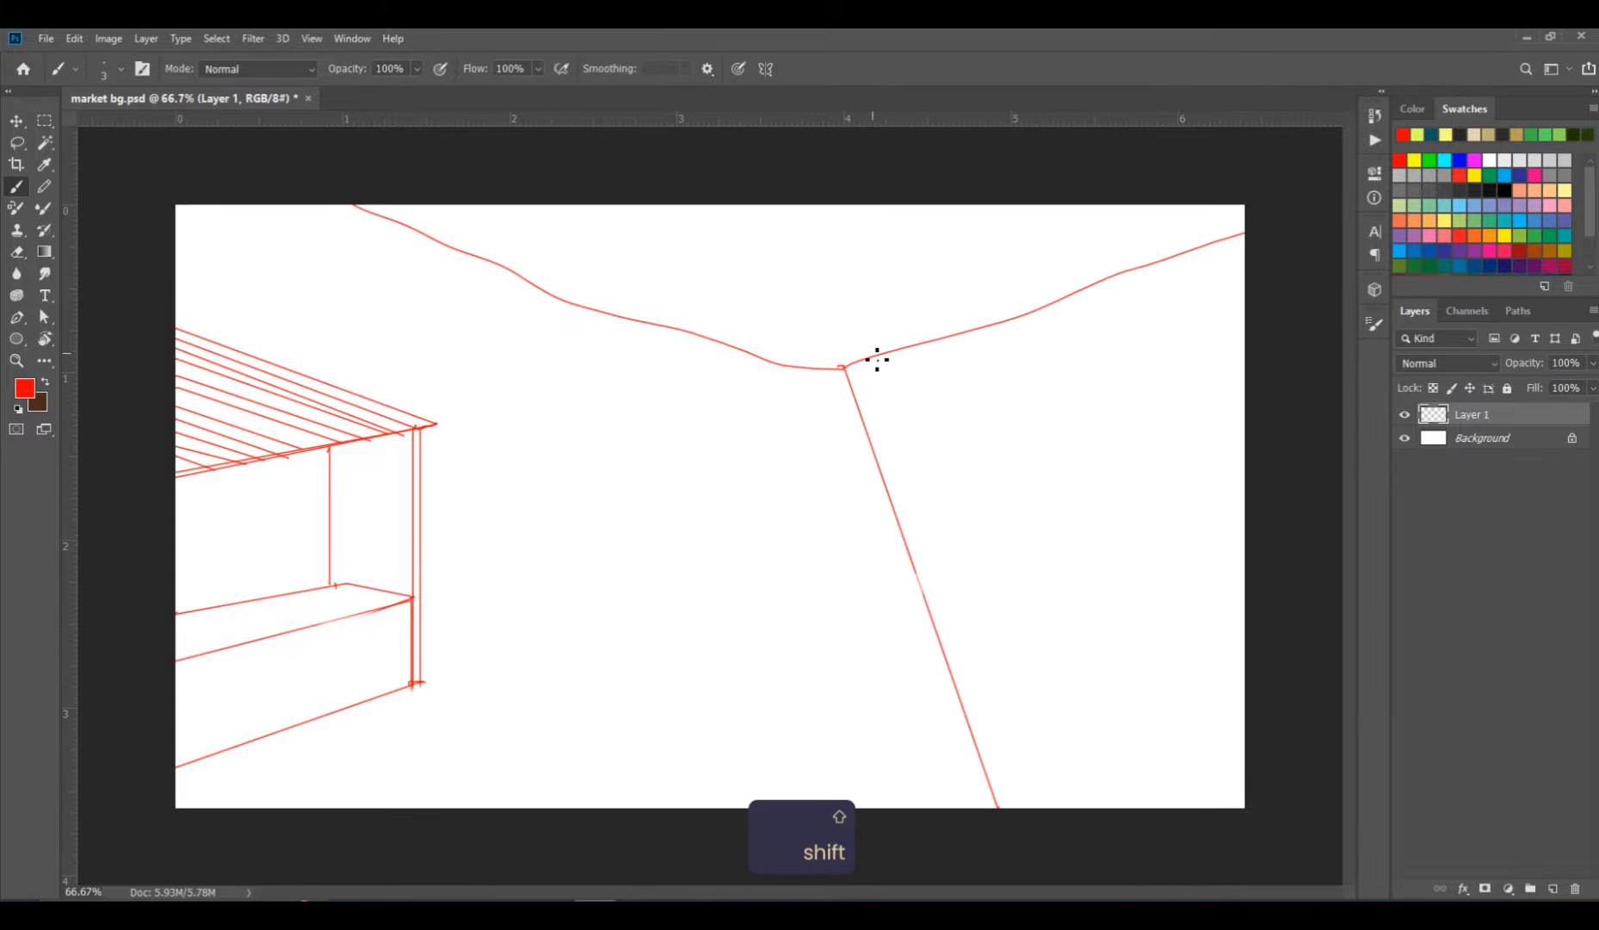
pyautogui.click(872, 354)
pyautogui.keyDown('shift'); pyautogui.click(1028, 825); pyautogui.keyUp('shift')
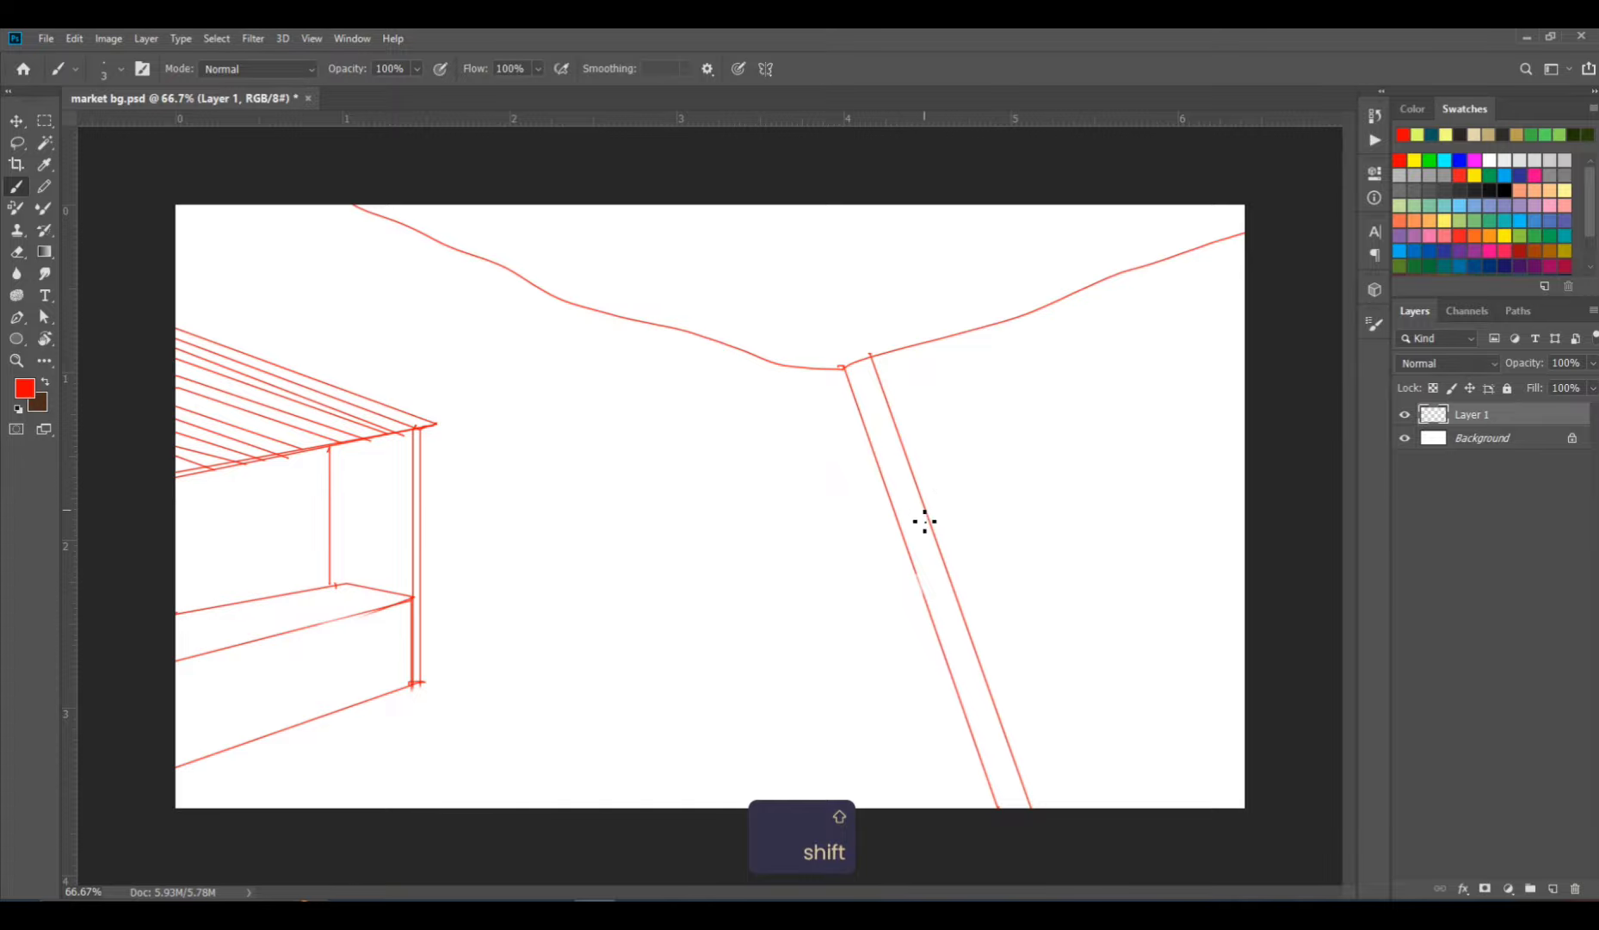
# Erase the sagging canopy line on both sides of the pole's top, enlarging the eraser to 60.
pyautogui.press('e')
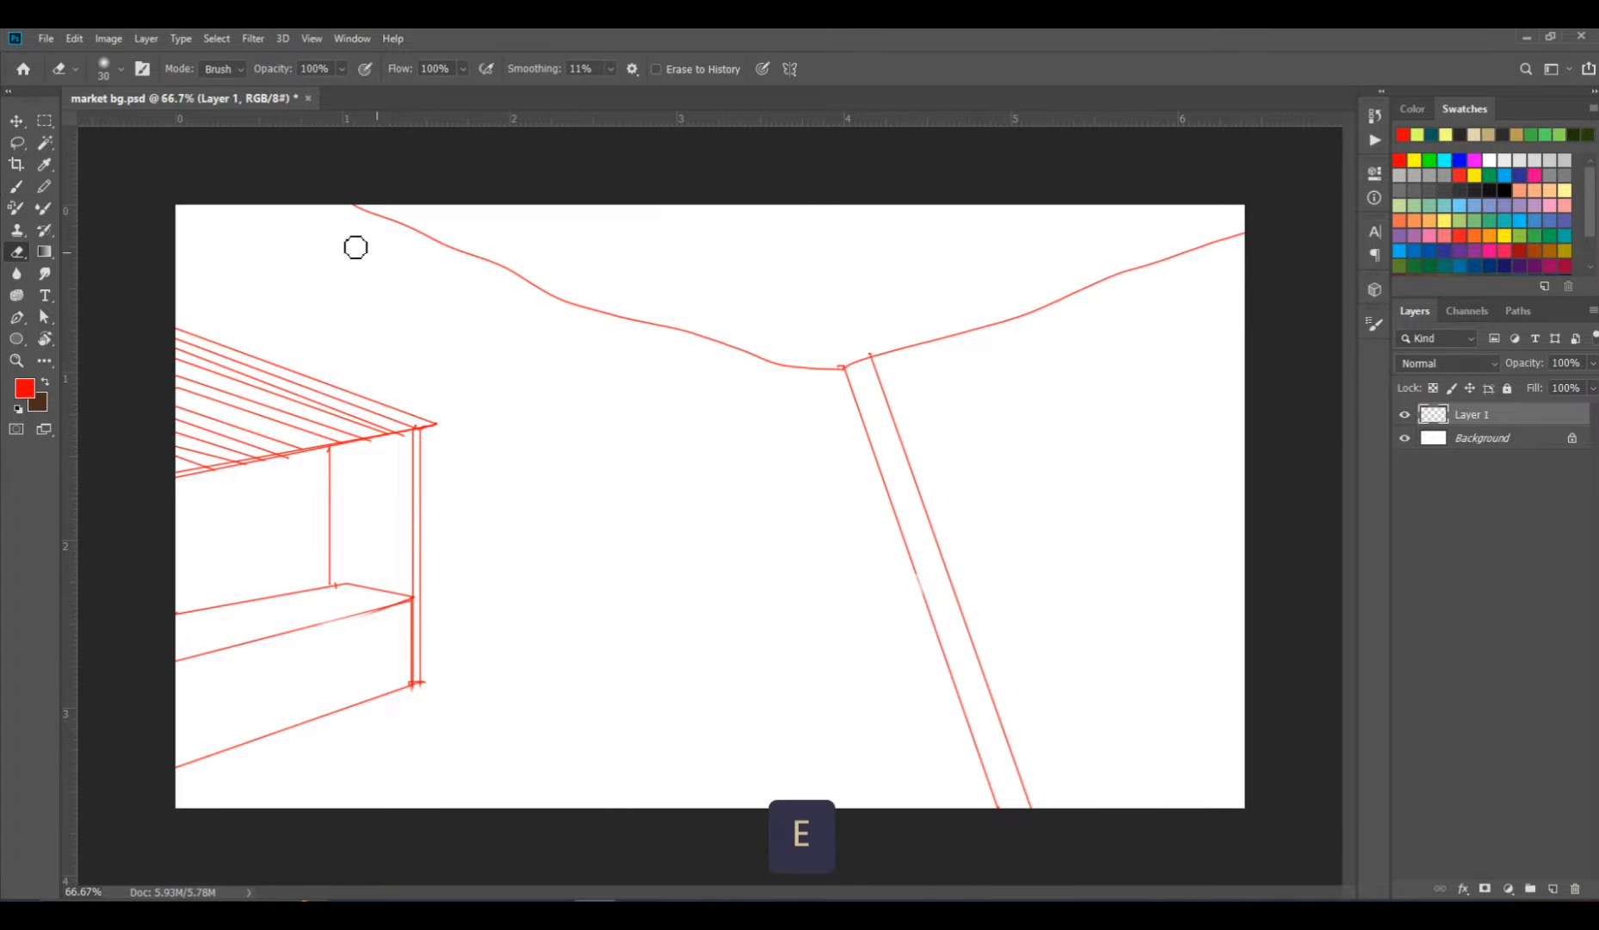
pyautogui.moveTo(354, 207); pyautogui.dragTo(419, 231)
pyautogui.press(']')
pyautogui.moveTo(577, 305); pyautogui.dragTo(509, 275)
pyautogui.press(']')
pyautogui.moveTo(419, 230); pyautogui.dragTo(597, 299)
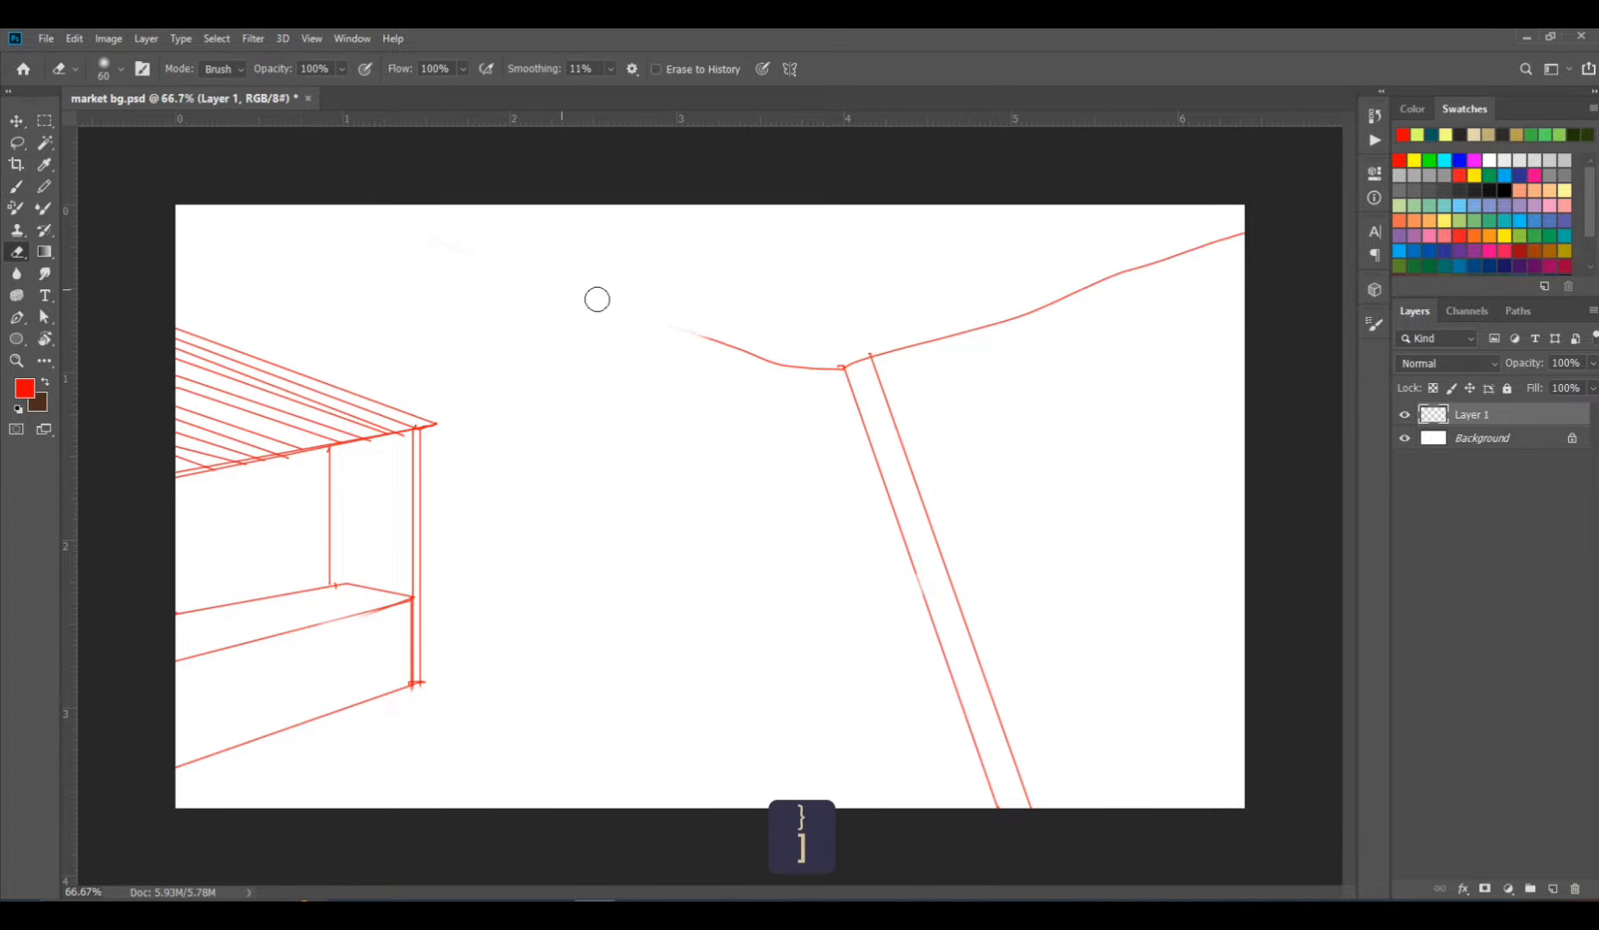
pyautogui.moveTo(812, 348)
pyautogui.mouseDown()
pyautogui.moveTo(688, 343)
pyautogui.moveTo(896, 342)
pyautogui.moveTo(976, 320)
pyautogui.mouseUp()
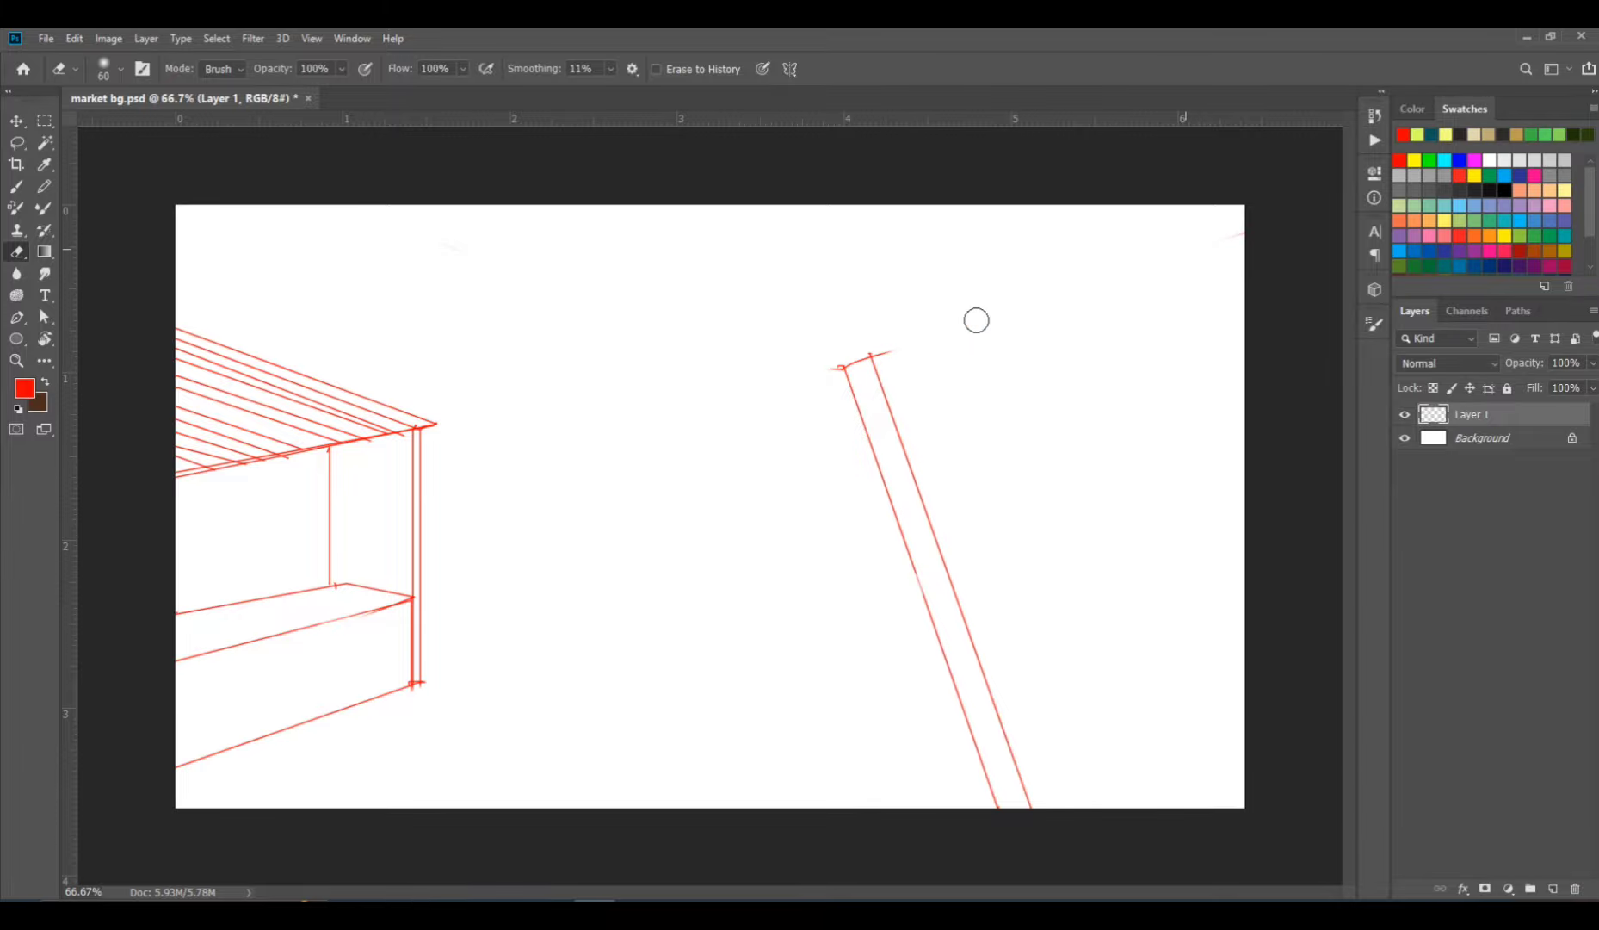
# Brush a smoother canopy line sagging from the canvas's upper-left corner to the pole's top and rising to the right edge.
pyautogui.press('b')
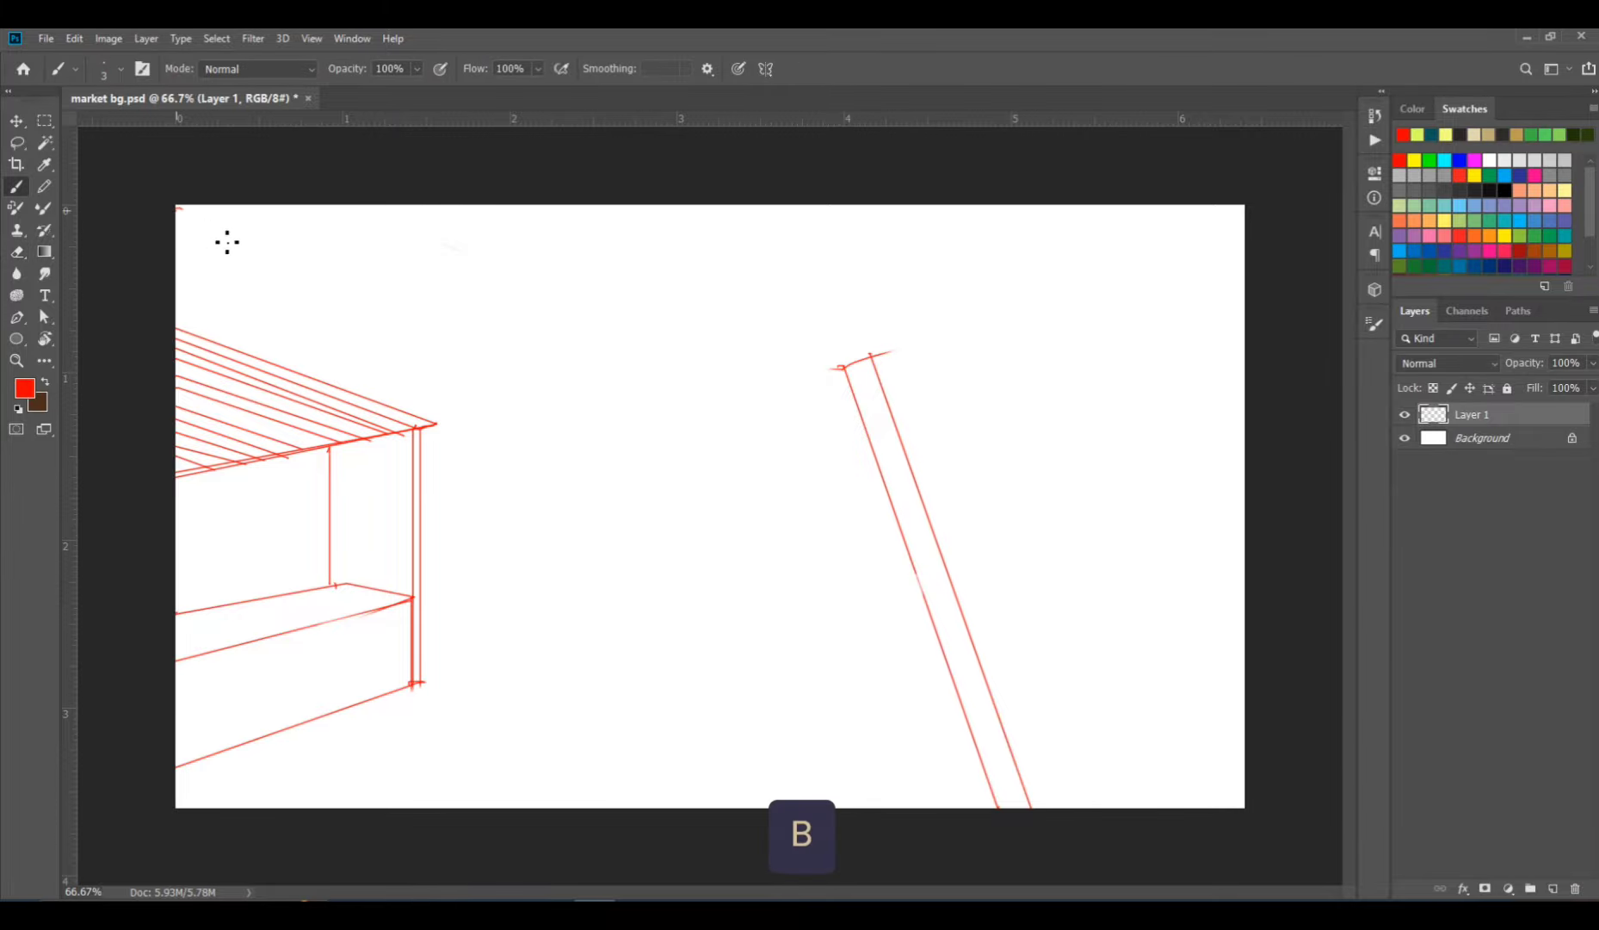
pyautogui.moveTo(178, 209)
pyautogui.mouseDown()
pyautogui.moveTo(521, 340)
pyautogui.moveTo(946, 384)
pyautogui.moveTo(1117, 275)
pyautogui.moveTo(1265, 217)
pyautogui.mouseUp()
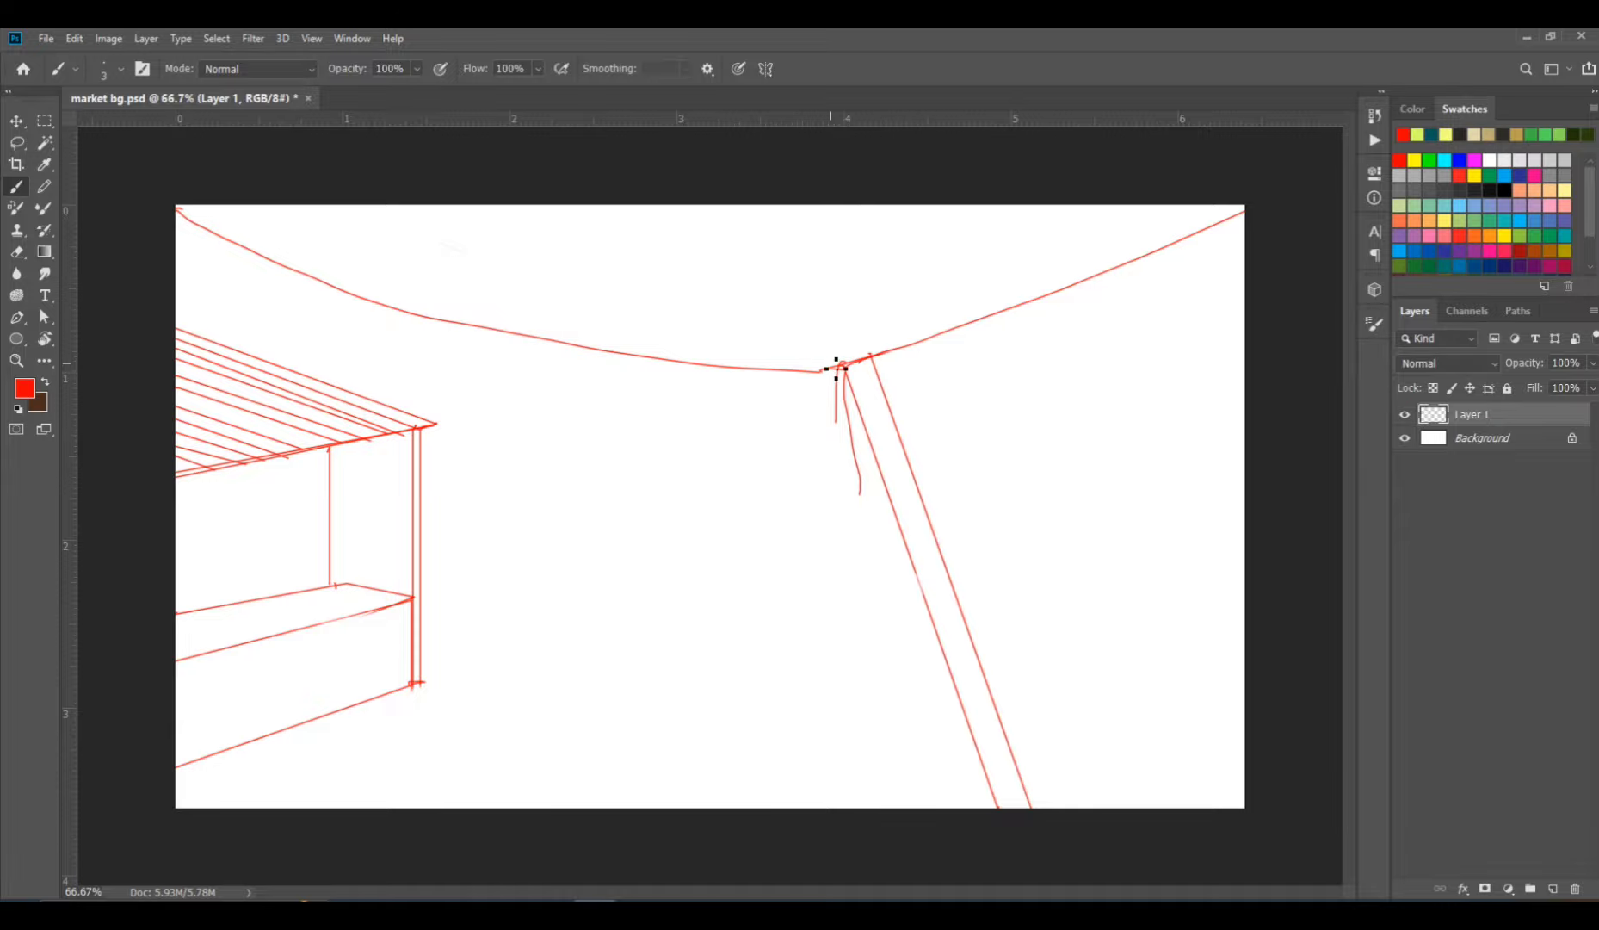
# Brush four fold lines fanning from the pole's top toward the canvas's upper edge to shape the canopy, and save the file.
pyautogui.moveTo(433, 230)
pyautogui.mouseDown()
pyautogui.moveTo(829, 361)
pyautogui.moveTo(1157, 204)
pyautogui.mouseUp()
pyautogui.moveTo(840, 351); pyautogui.dragTo(972, 197)
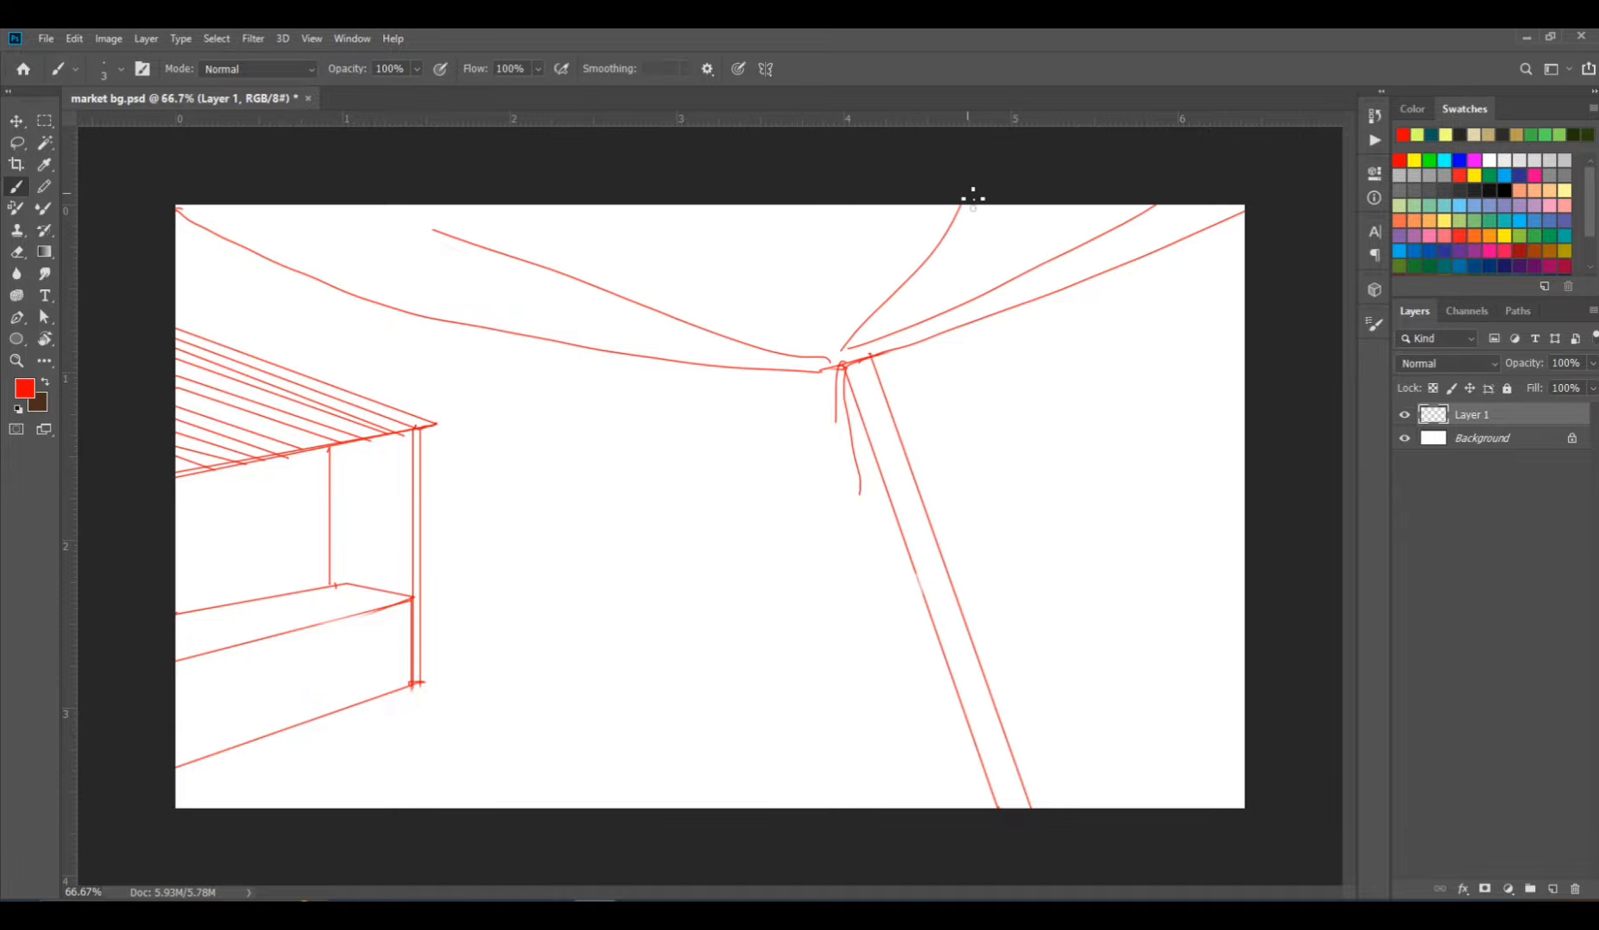
pyautogui.moveTo(637, 189); pyautogui.dragTo(826, 333)
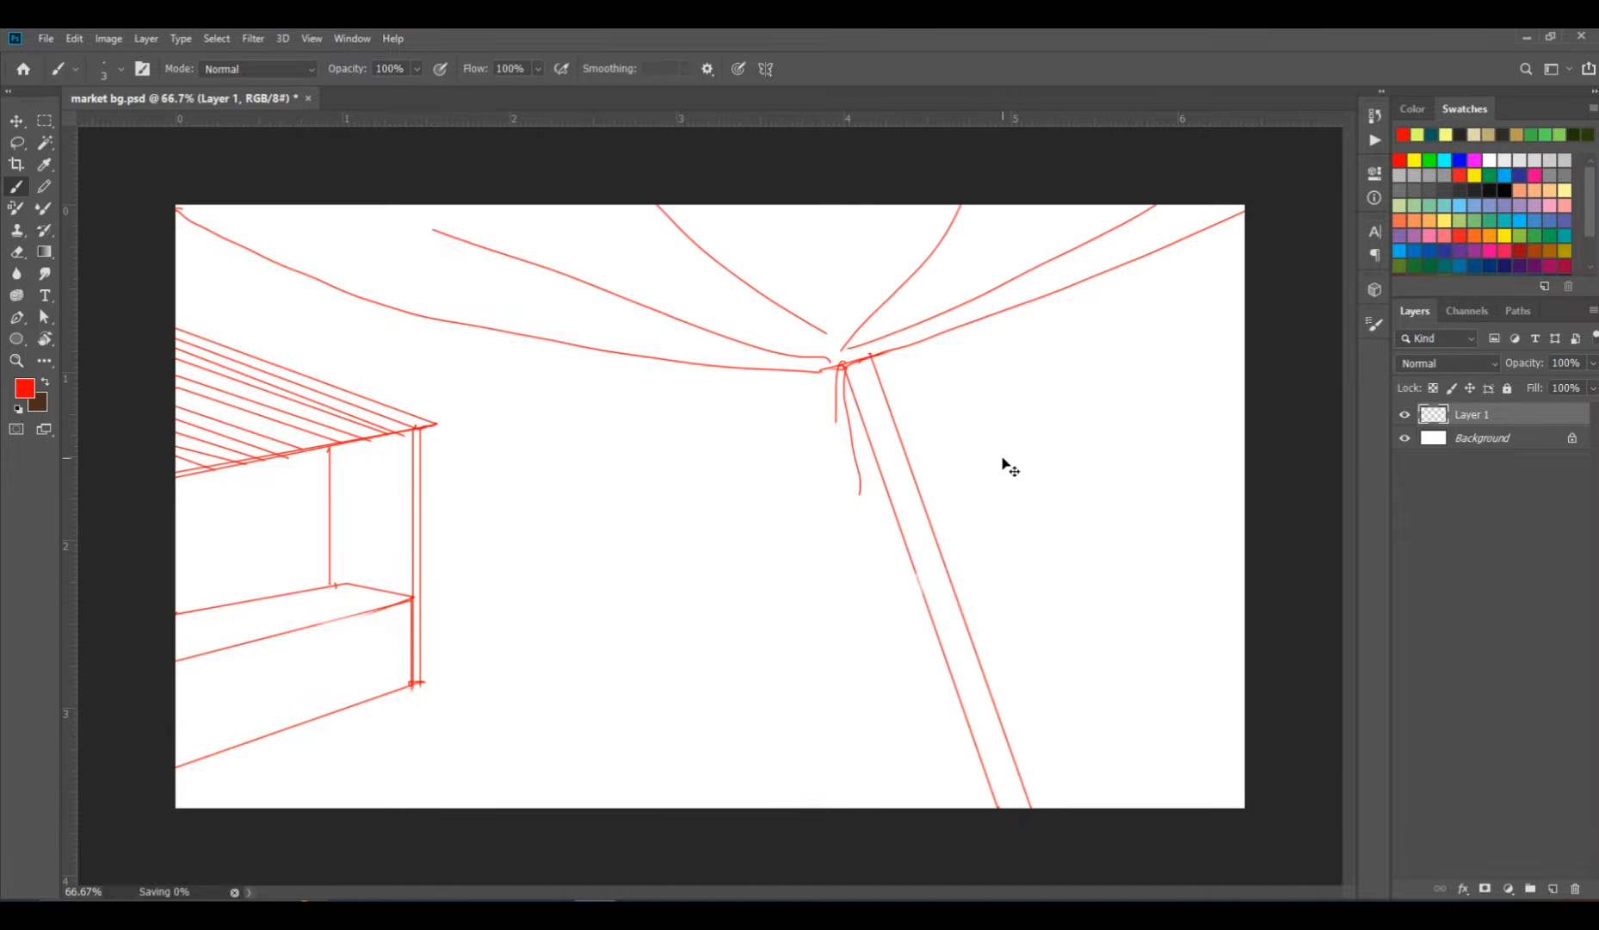
pyautogui.hotkey('ctrl', 's')
# On a new layer, draw a second stall's roof on the right: a slanted side edge from the canopy line and a horizontal lower edge.
pyautogui.click(1554, 888)
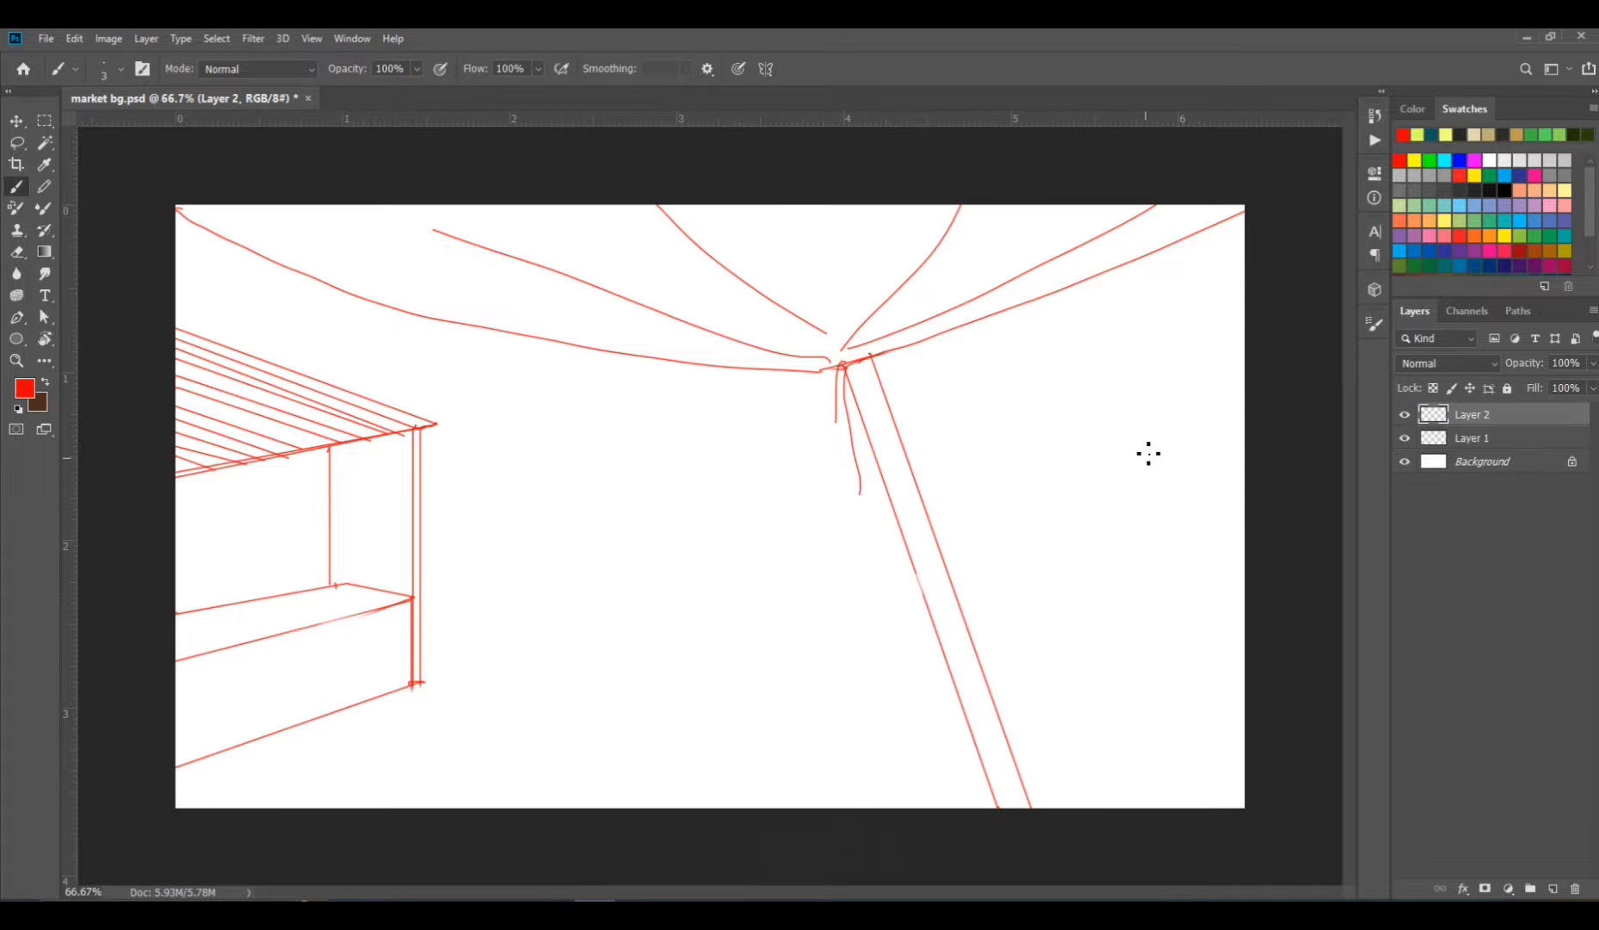
pyautogui.click(1081, 282)
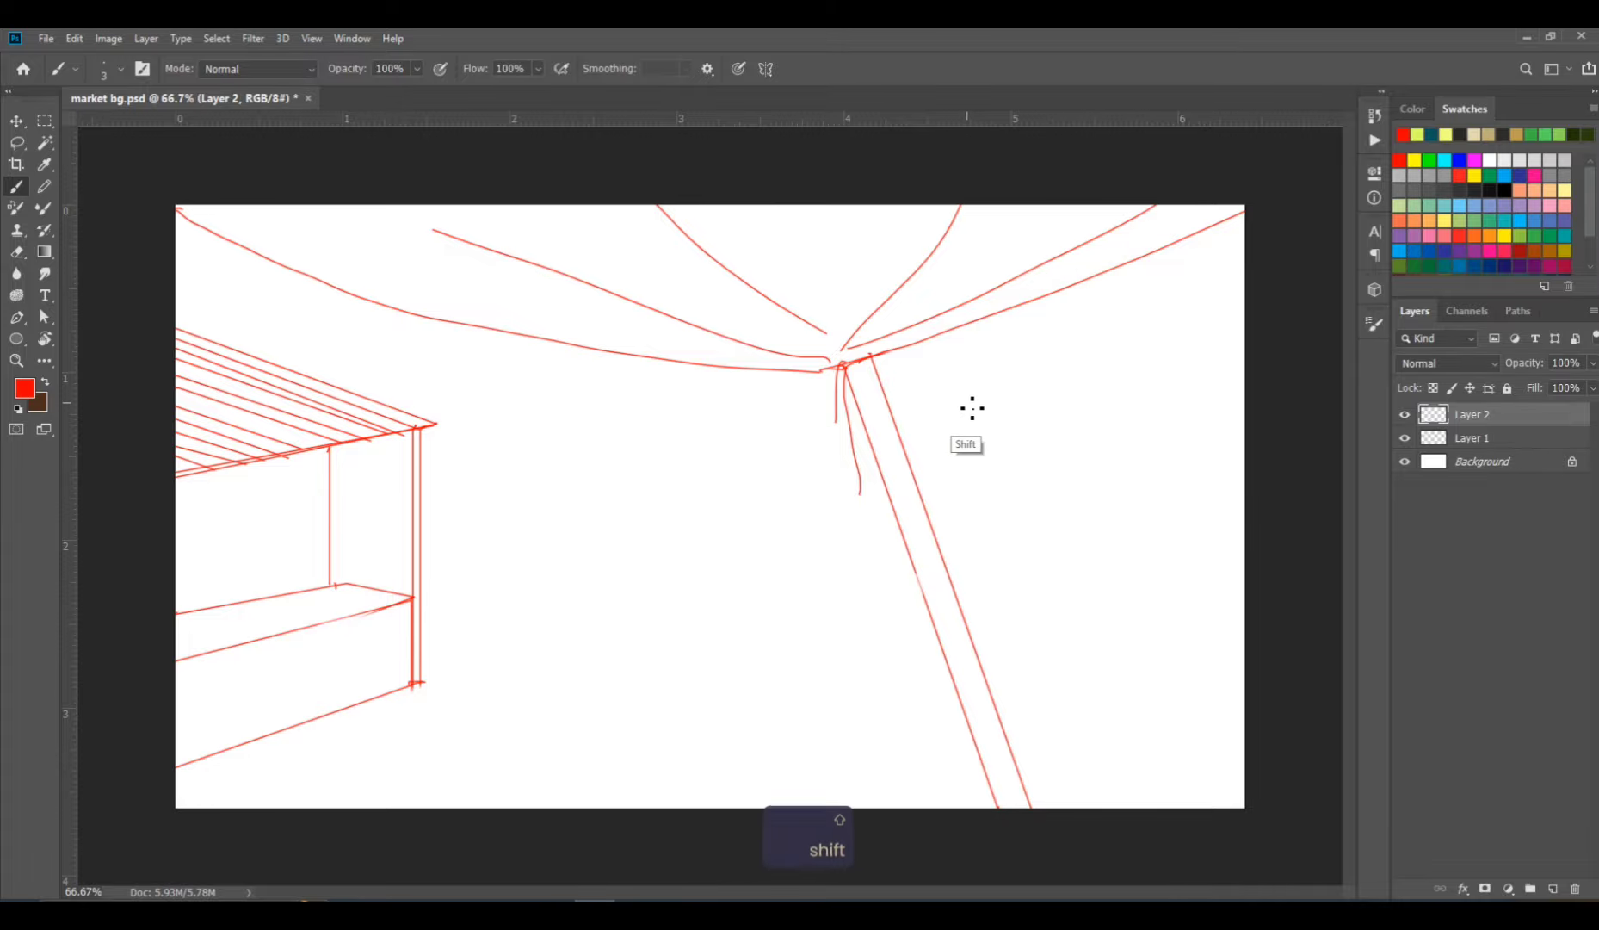
pyautogui.keyDown('shift'); pyautogui.click(967, 400); pyautogui.keyUp('shift')
pyautogui.keyDown('shift'); pyautogui.click(1271, 401); pyautogui.keyUp('shift')
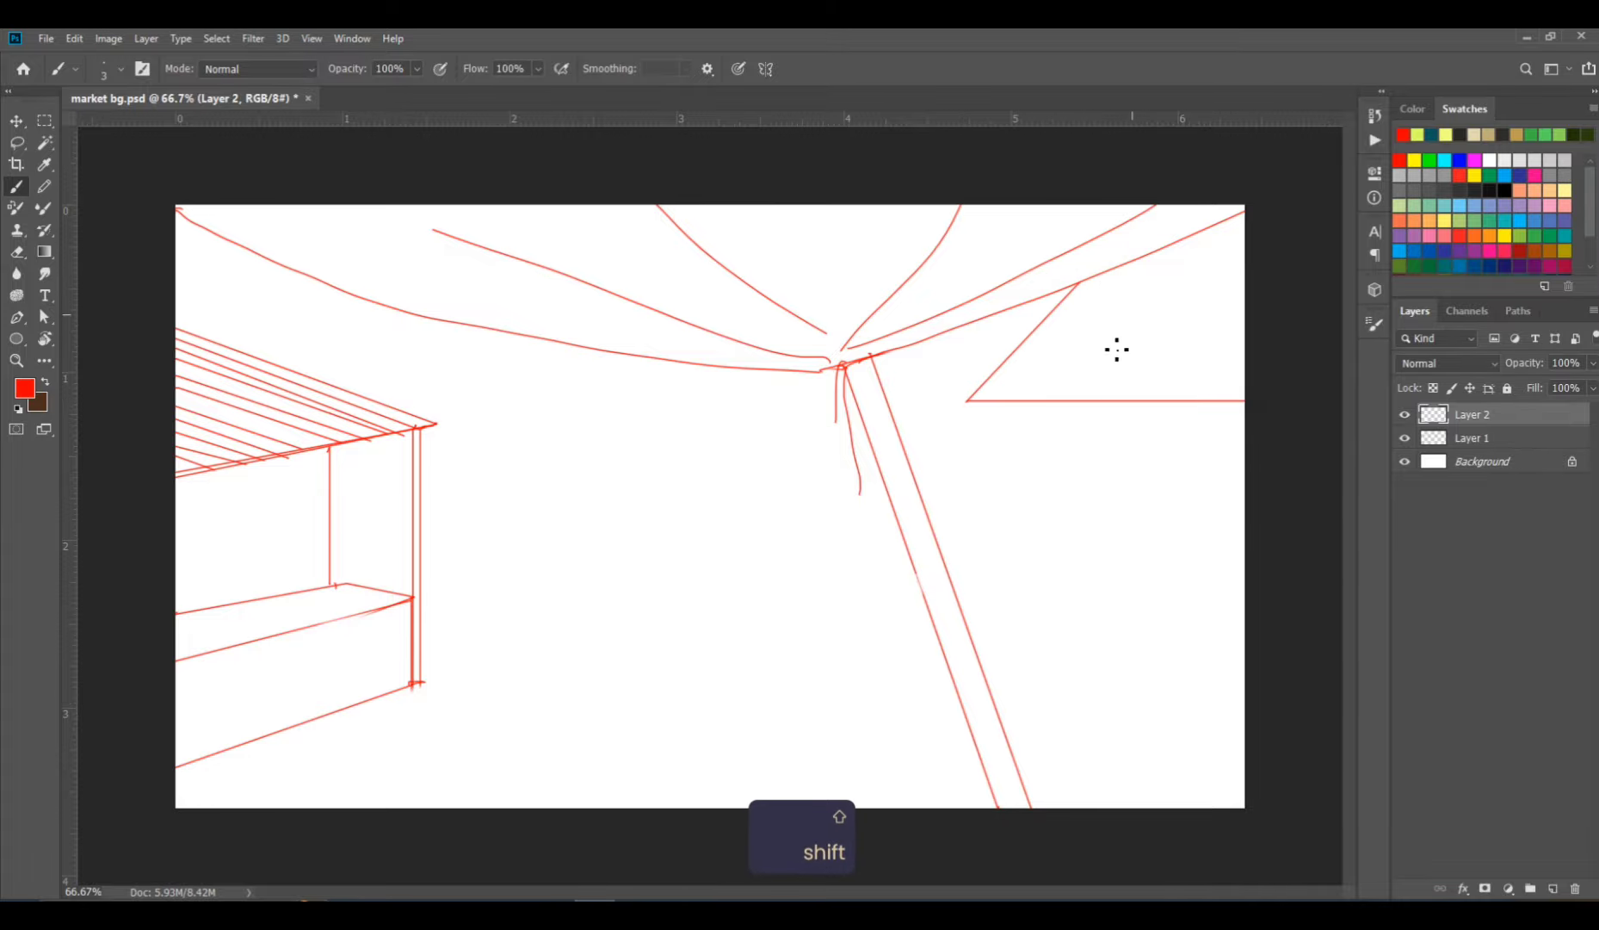
# Draw the right stall's front post as two parallel vertical lines below the roof's lower edge.
pyautogui.click(996, 405)
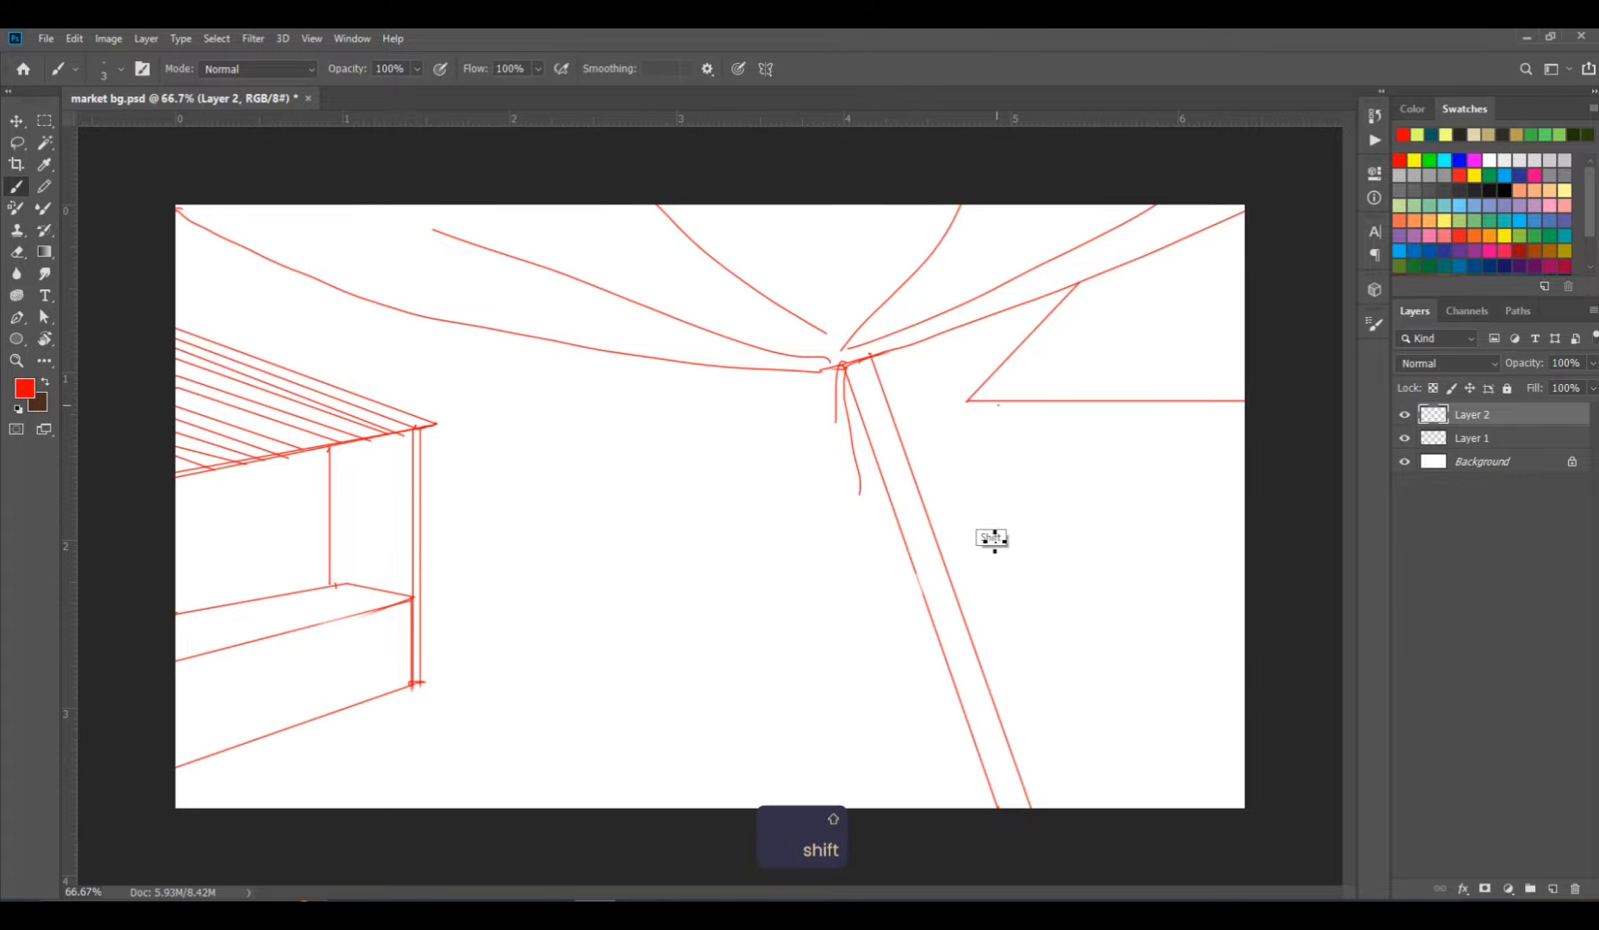
pyautogui.keyDown('shift'); pyautogui.click(997, 654); pyautogui.keyUp('shift')
pyautogui.click(1012, 401)
pyautogui.keyDown('shift'); pyautogui.click(1012, 651); pyautogui.keyUp('shift')
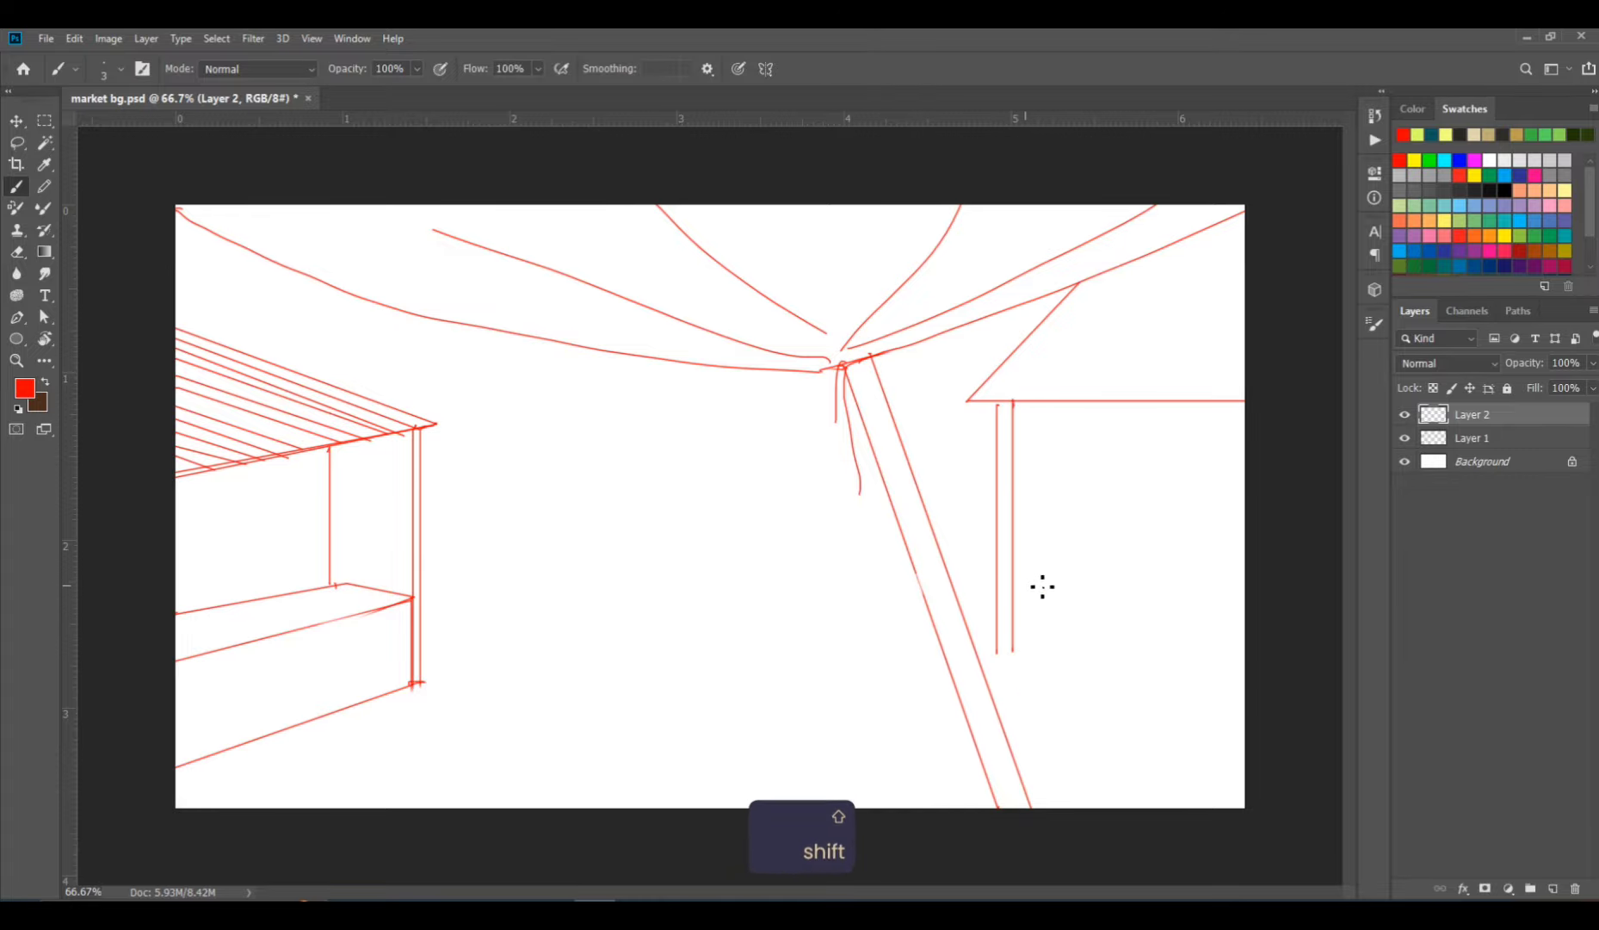
# Draw the right stall's counter as two lines from the post's foot to the canvas's right edge, plus a vertical corner down to the bottom edge.
pyautogui.click(1258, 615)
pyautogui.keyDown('shift'); pyautogui.click(998, 651); pyautogui.keyUp('shift')
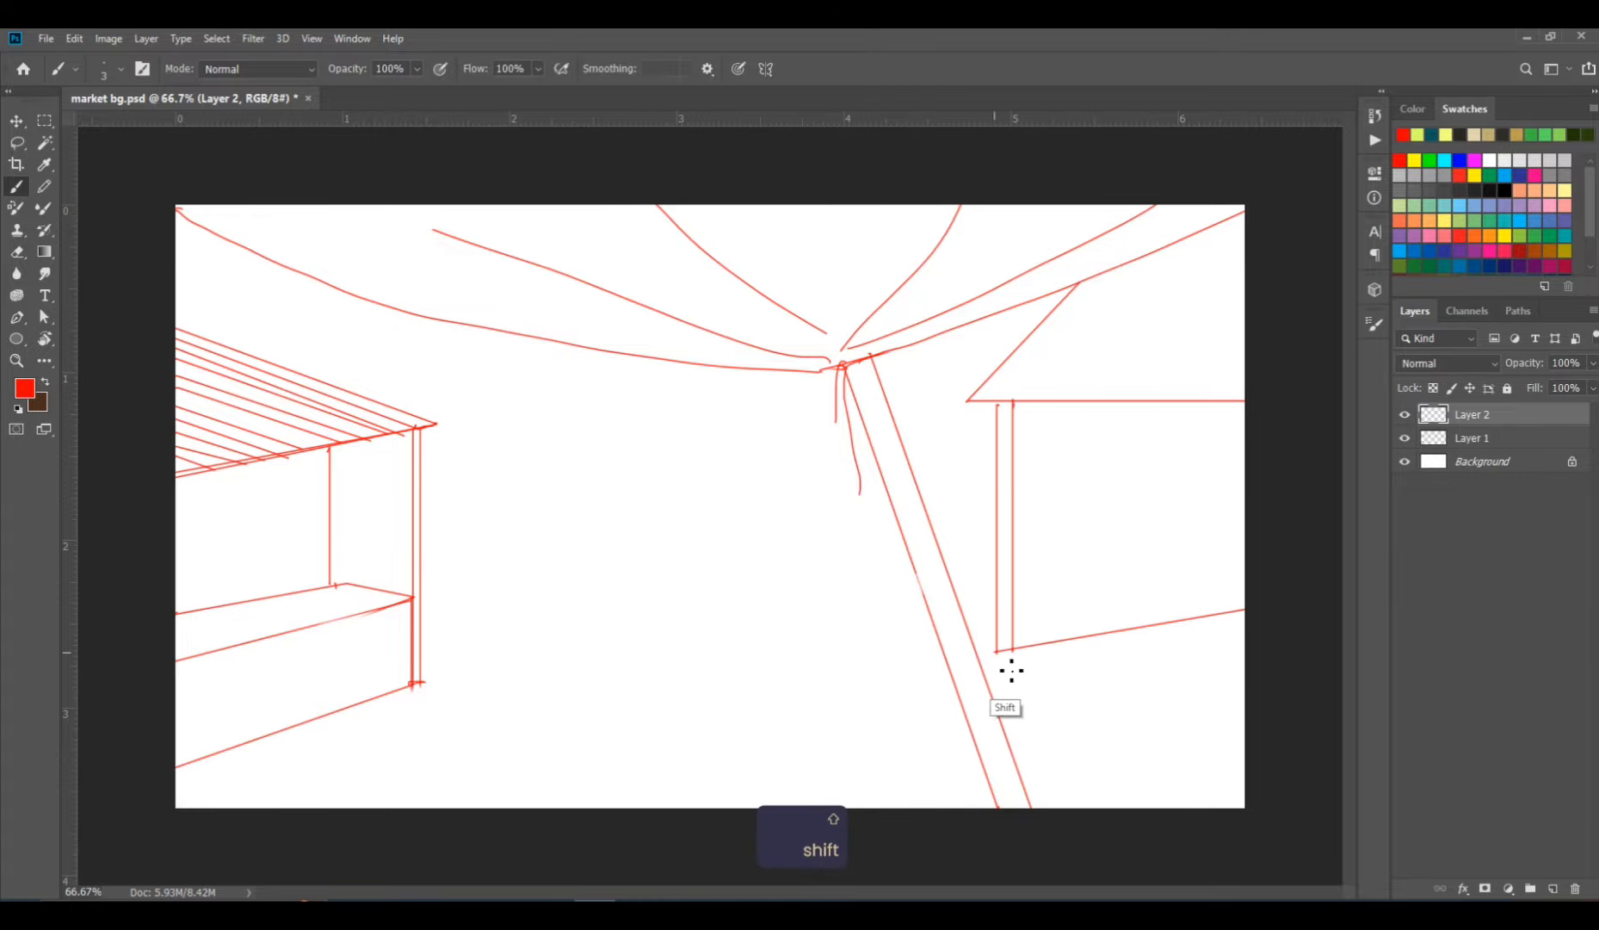
pyautogui.click(1258, 695)
pyautogui.keyDown('shift'); pyautogui.click(996, 651); pyautogui.keyUp('shift')
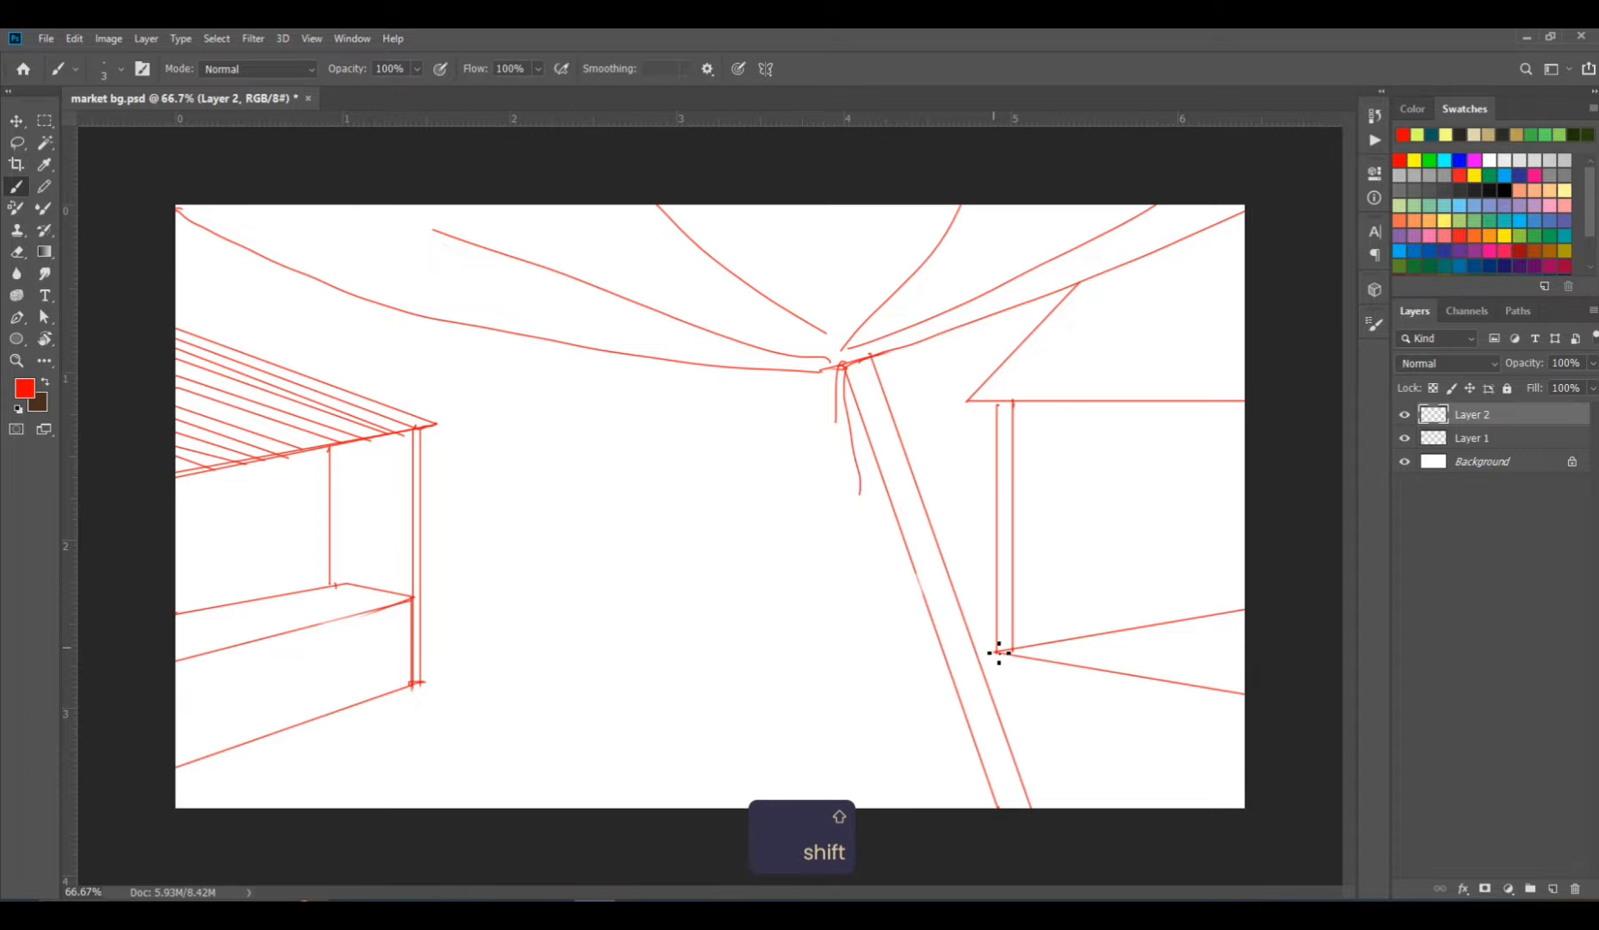
pyautogui.keyDown('shift'); pyautogui.click(996, 814); pyautogui.keyUp('shift')
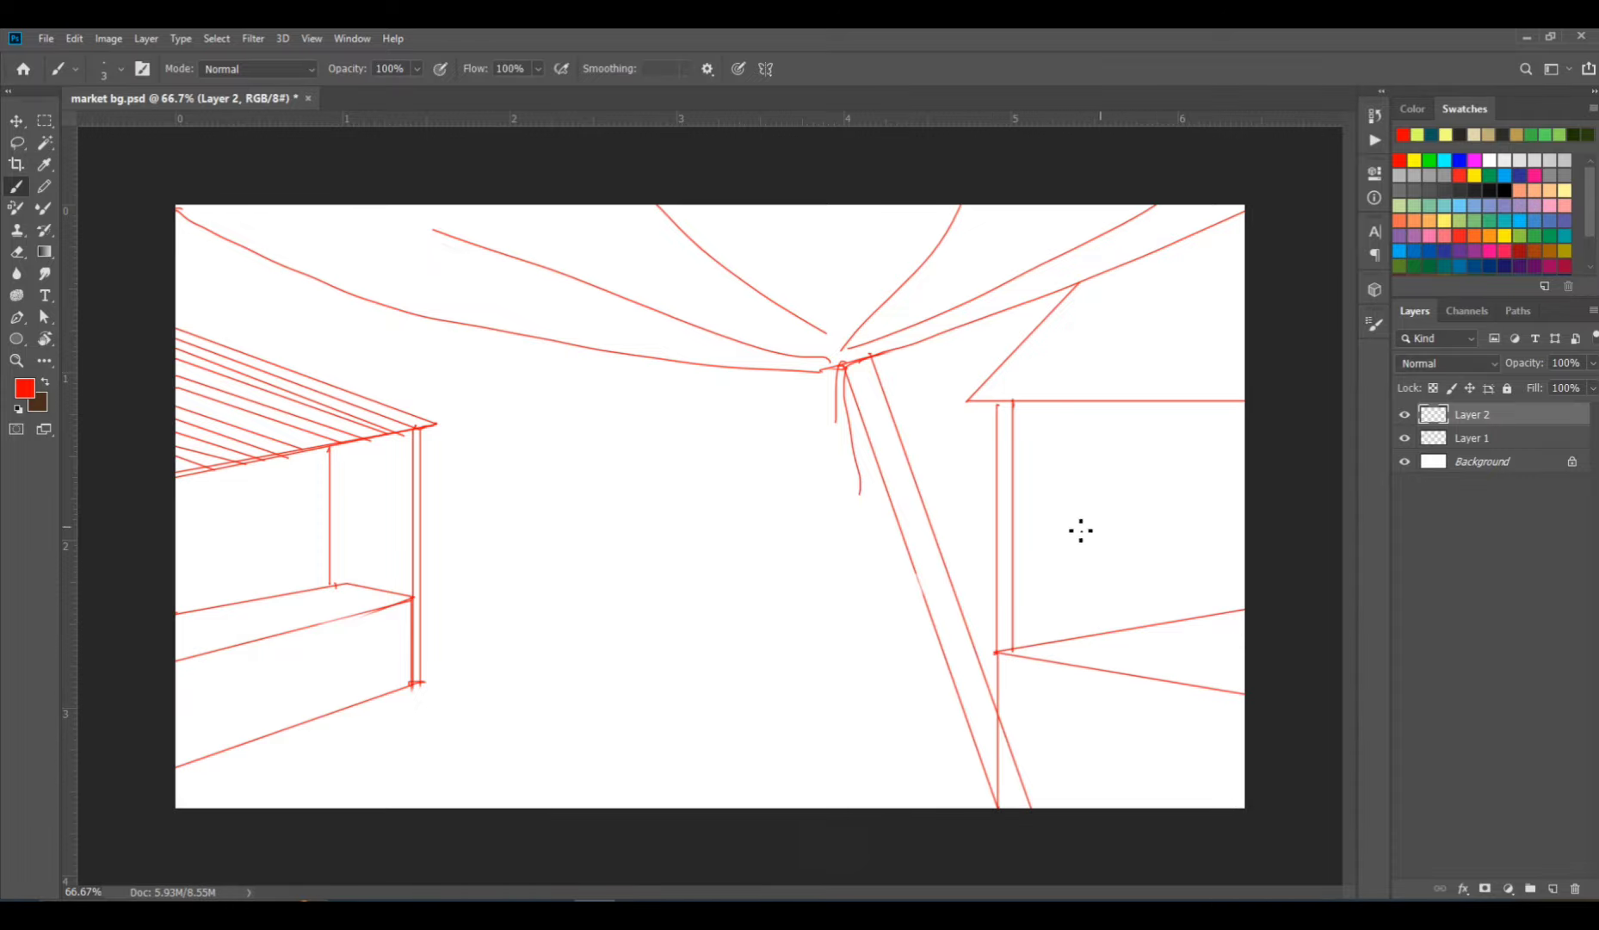
pyautogui.click(1136, 258)
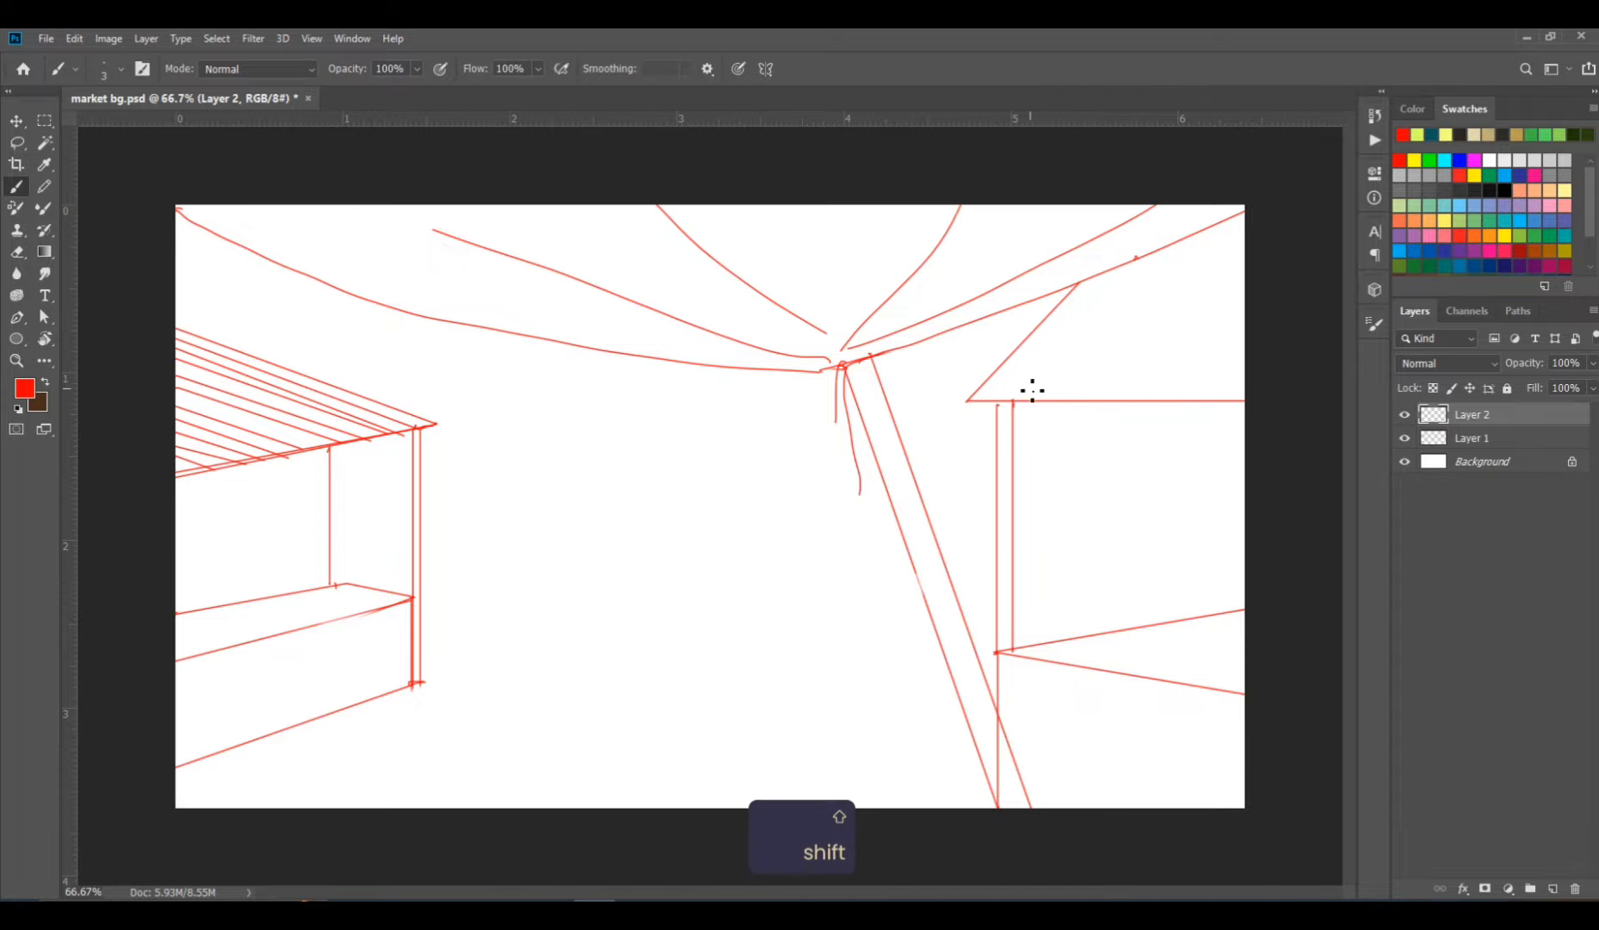
pyautogui.click(1016, 343)
pyautogui.keyDown('shift'); pyautogui.click(1283, 344); pyautogui.keyUp('shift')
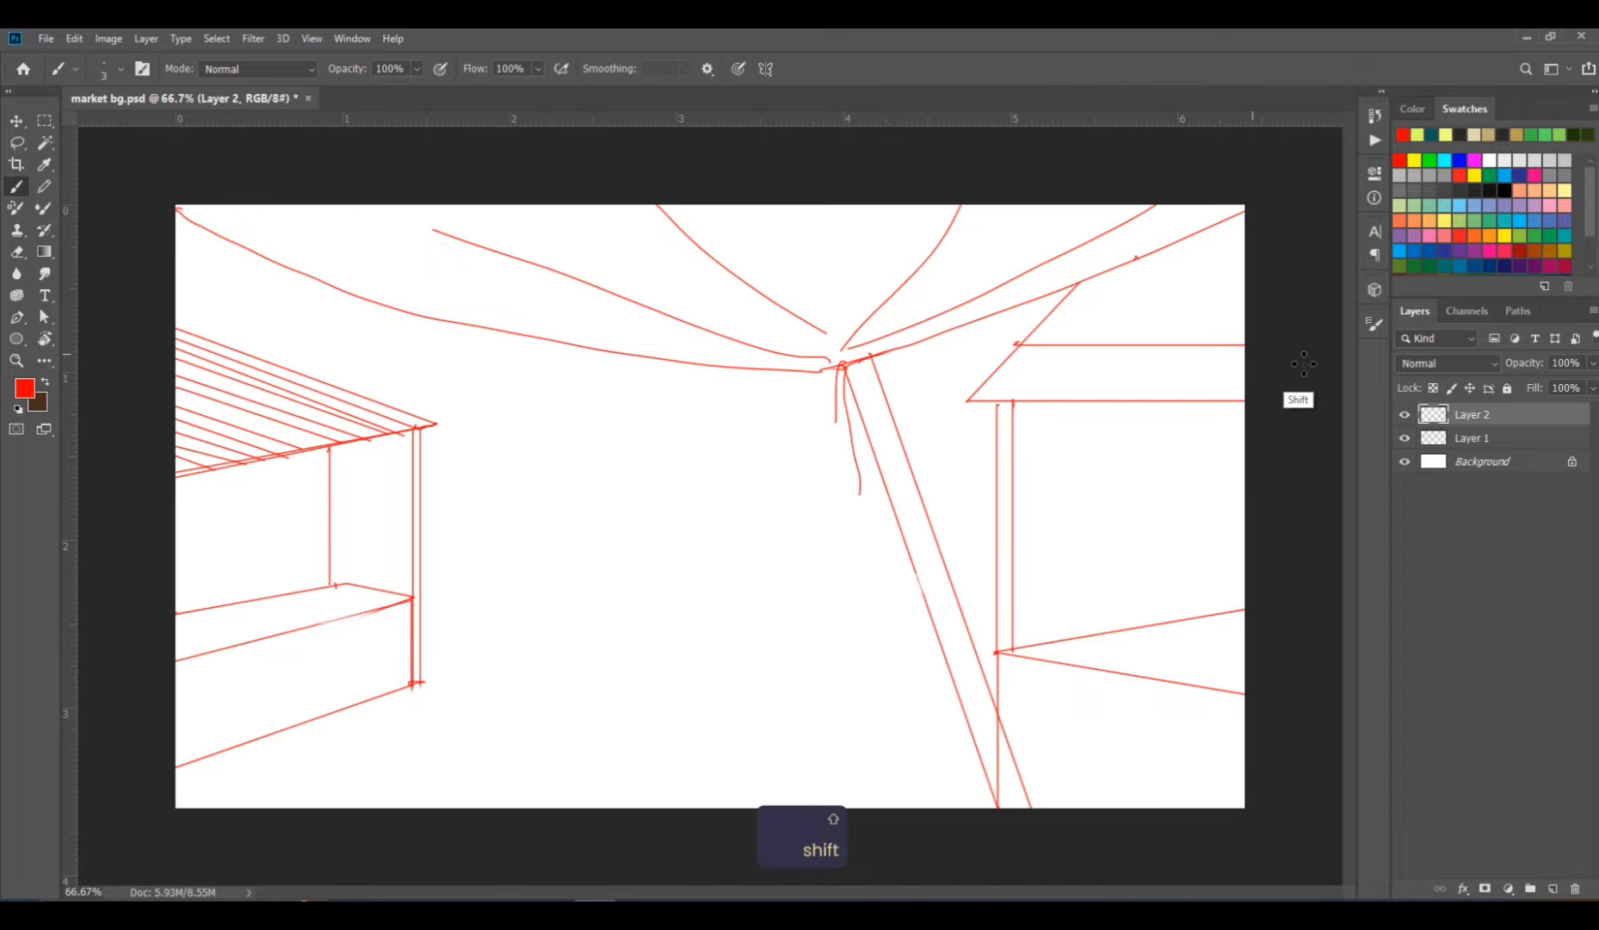
pyautogui.hotkey('ctrl', 'z')
# Replace the right roof's flat lower edge with one rising to the canvas's right edge, and add a parallel double-line beam above it.
pyautogui.click(971, 401)
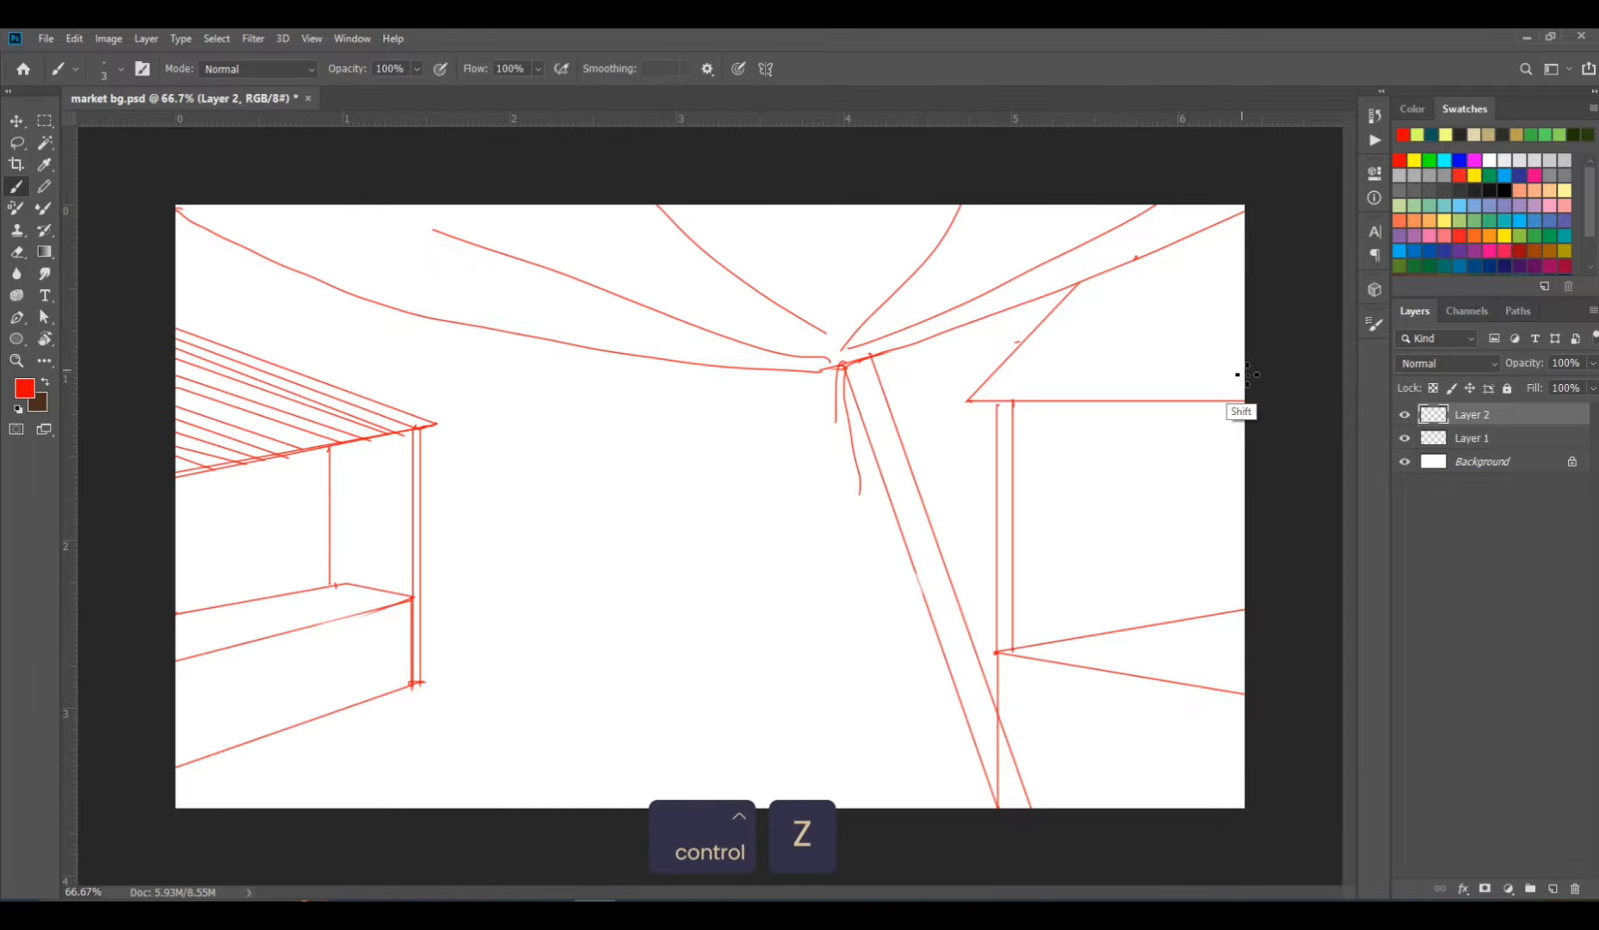
pyautogui.keyDown('shift'); pyautogui.click(1239, 372); pyautogui.keyUp('shift')
pyautogui.press('e')
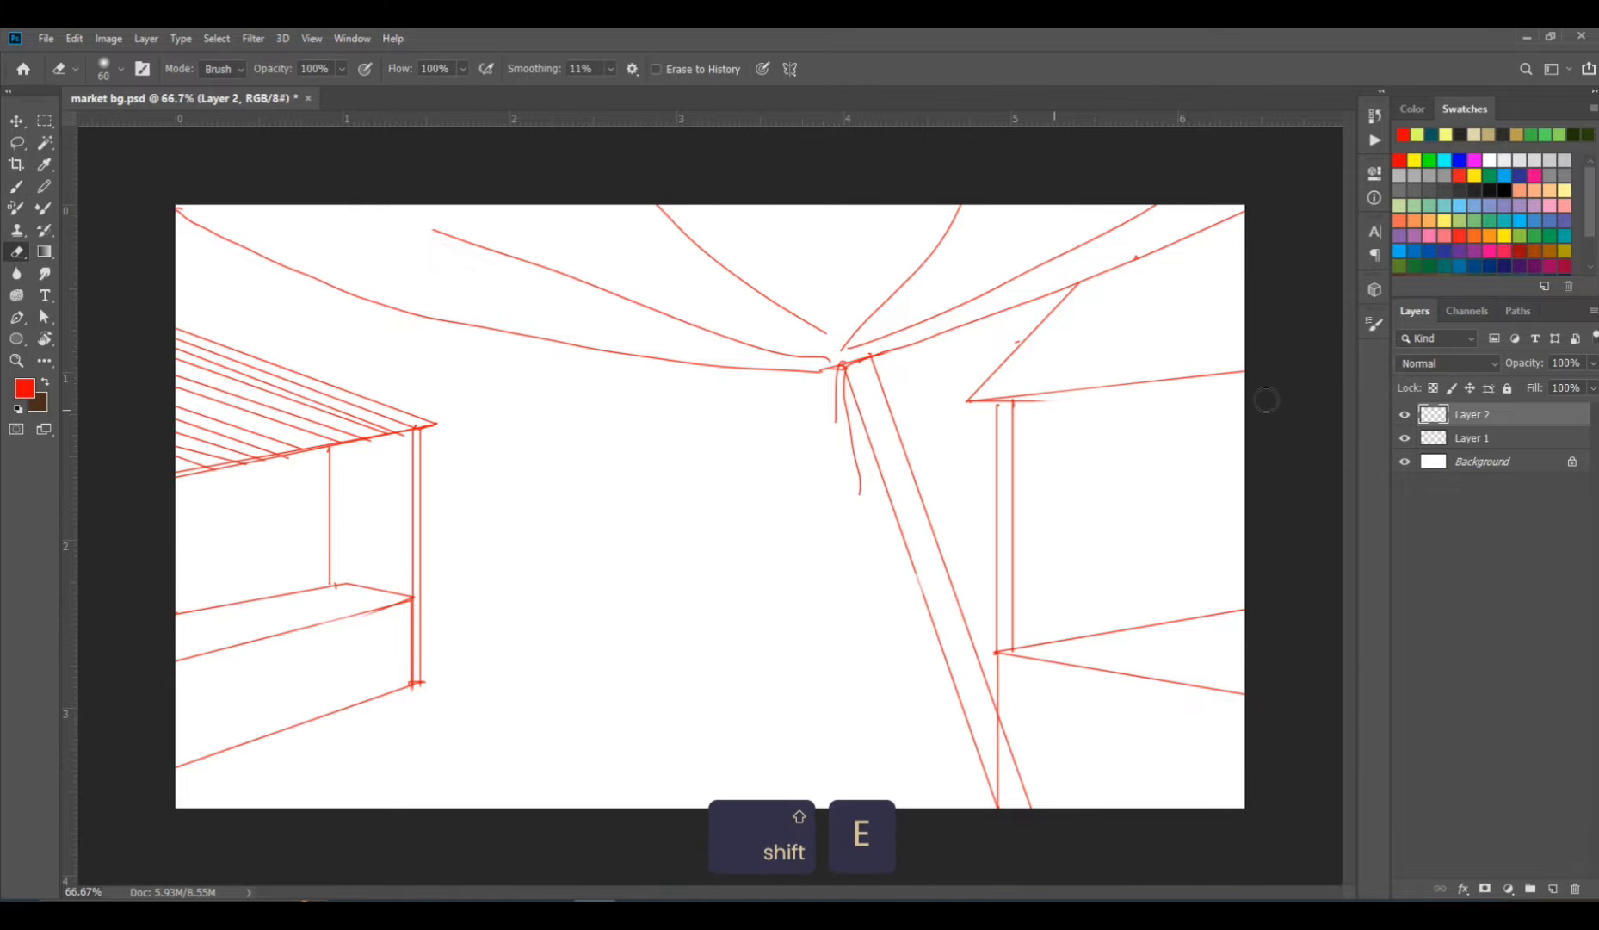
pyautogui.press('b')
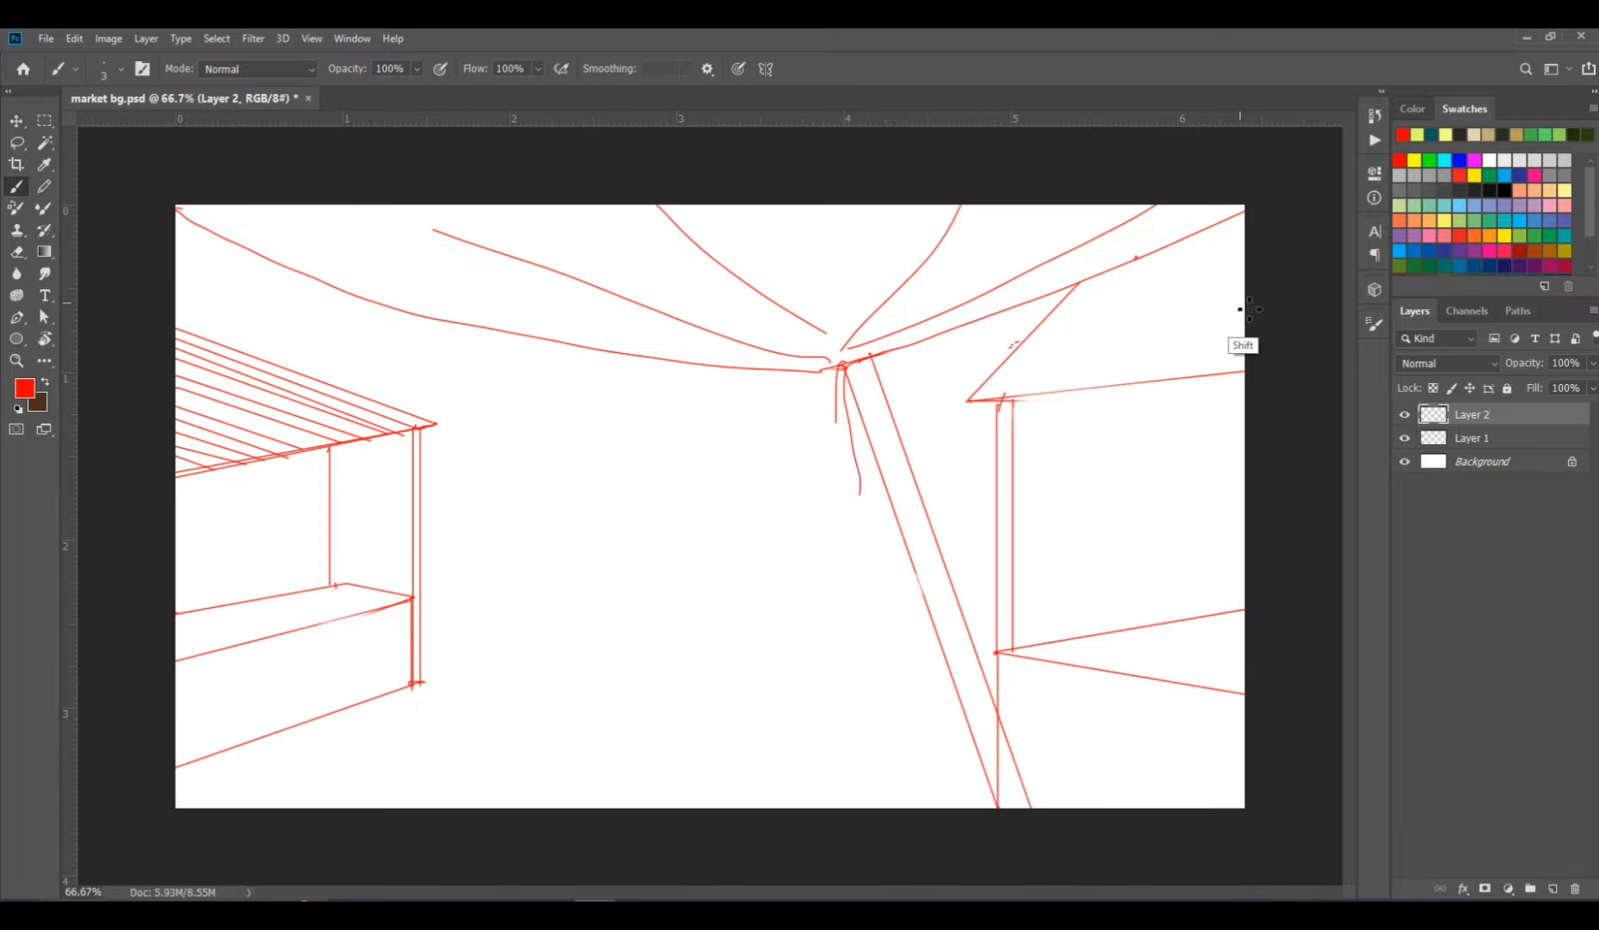
pyautogui.keyDown('shift'); pyautogui.click(1014, 345); pyautogui.keyUp('shift')
pyautogui.keyDown('shift'); pyautogui.click(1244, 308); pyautogui.keyUp('shift')
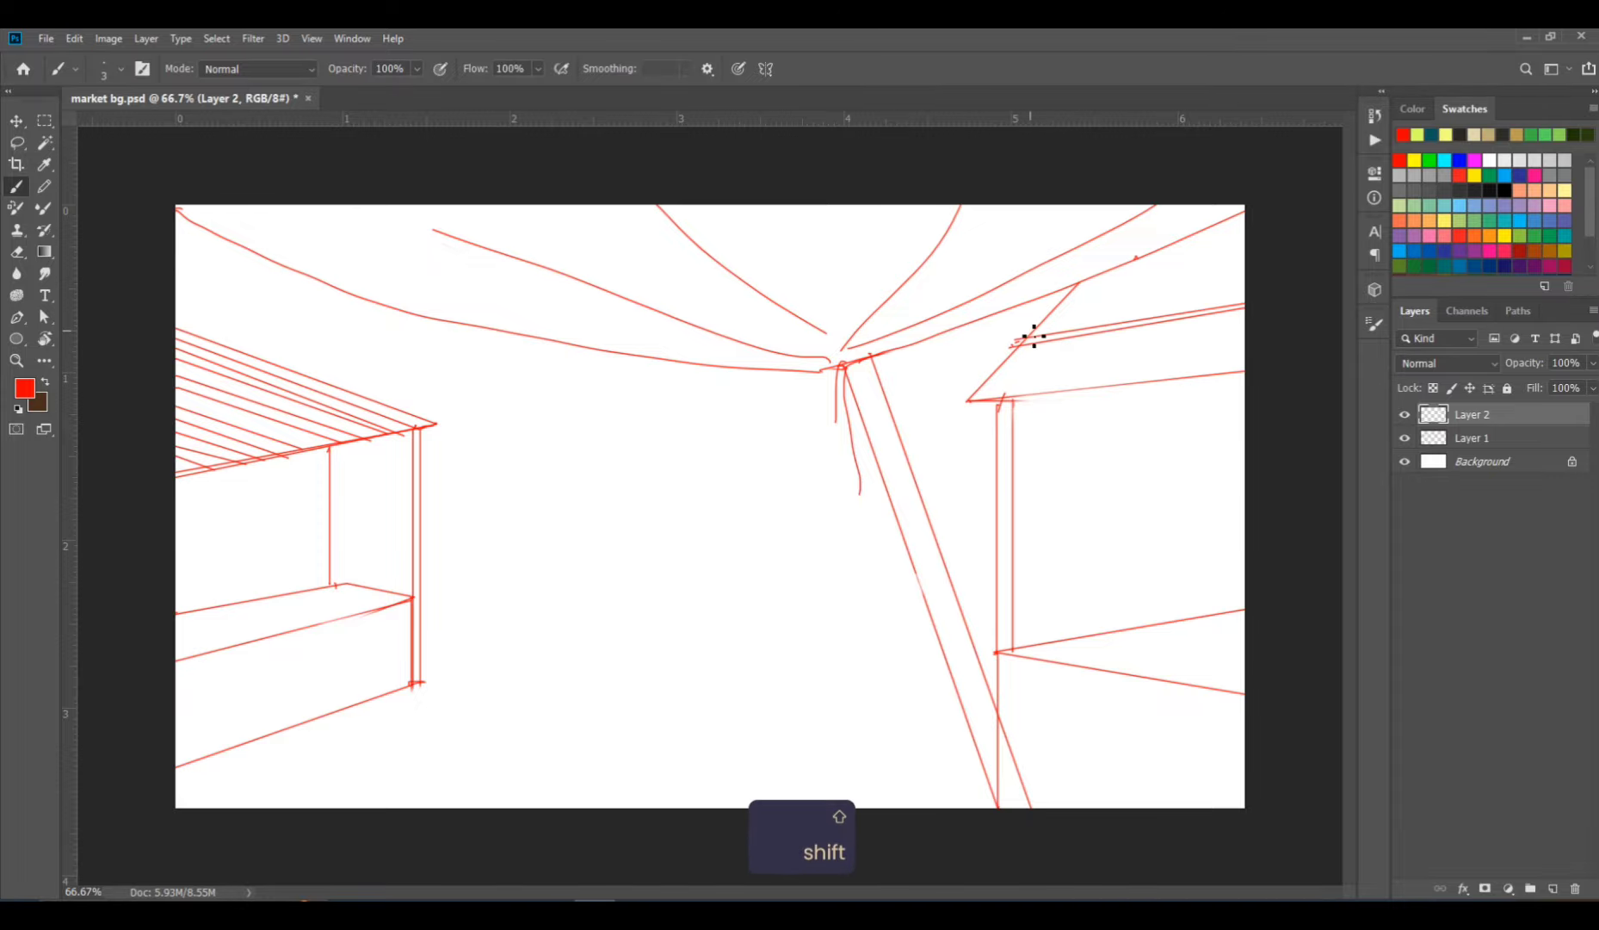
# Fill the right stall's roof with straight slanted slat lines running between its lower edge and the canopy line.
pyautogui.click(1004, 397)
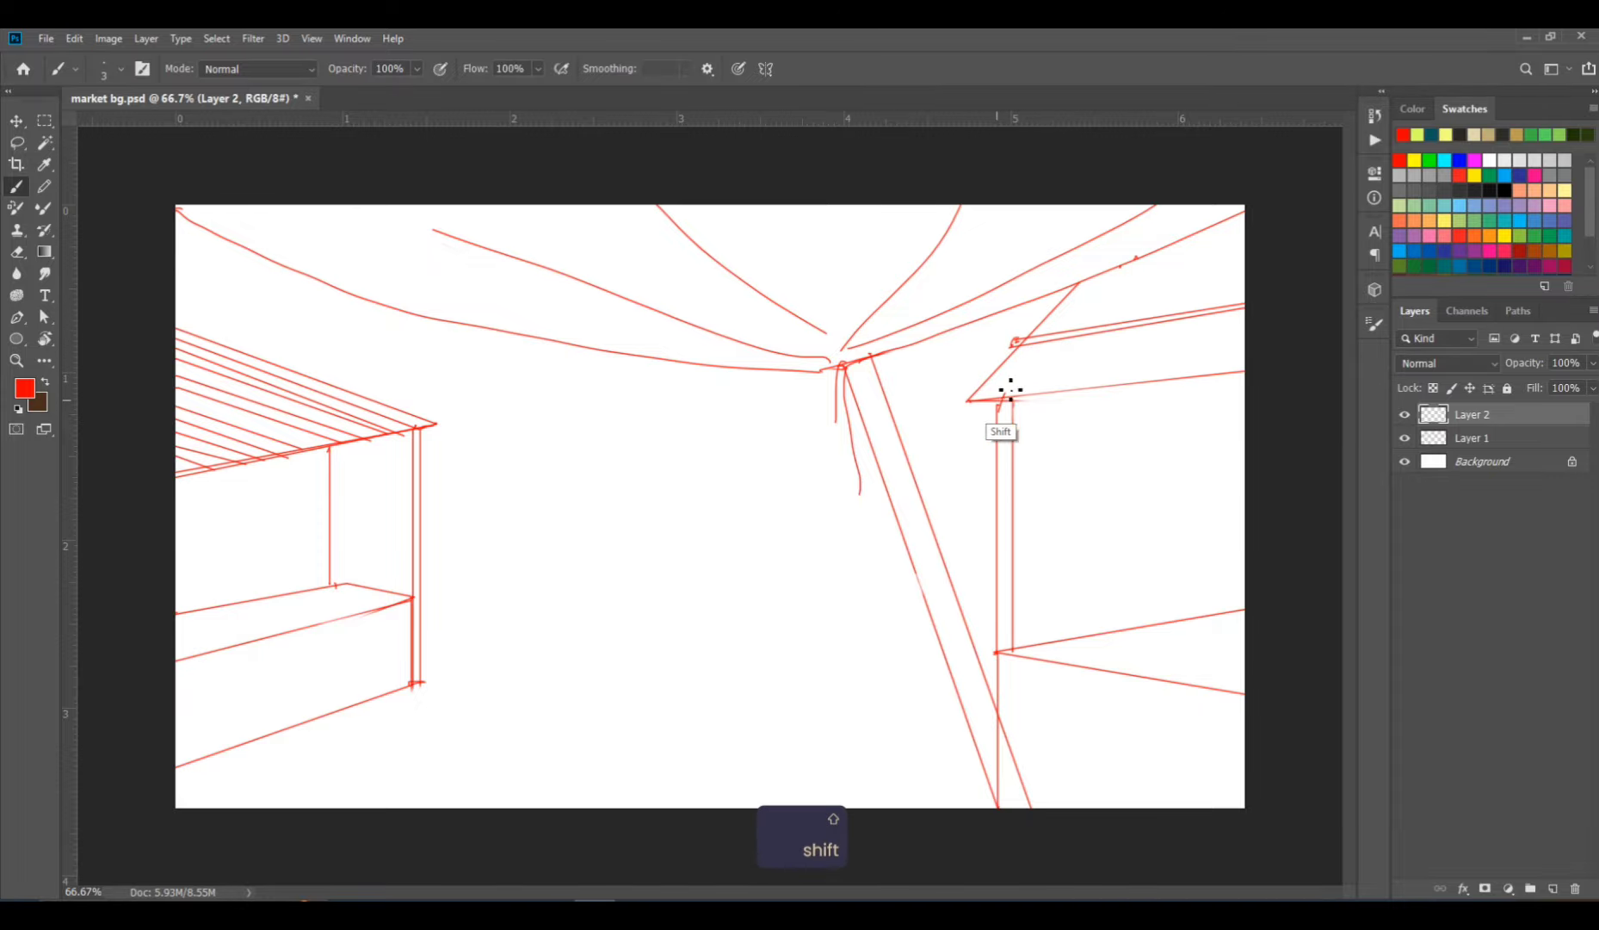
pyautogui.keyDown('shift'); pyautogui.click(1120, 268); pyautogui.keyUp('shift')
pyautogui.click(1044, 394)
pyautogui.keyDown('shift'); pyautogui.click(1162, 249); pyautogui.keyUp('shift')
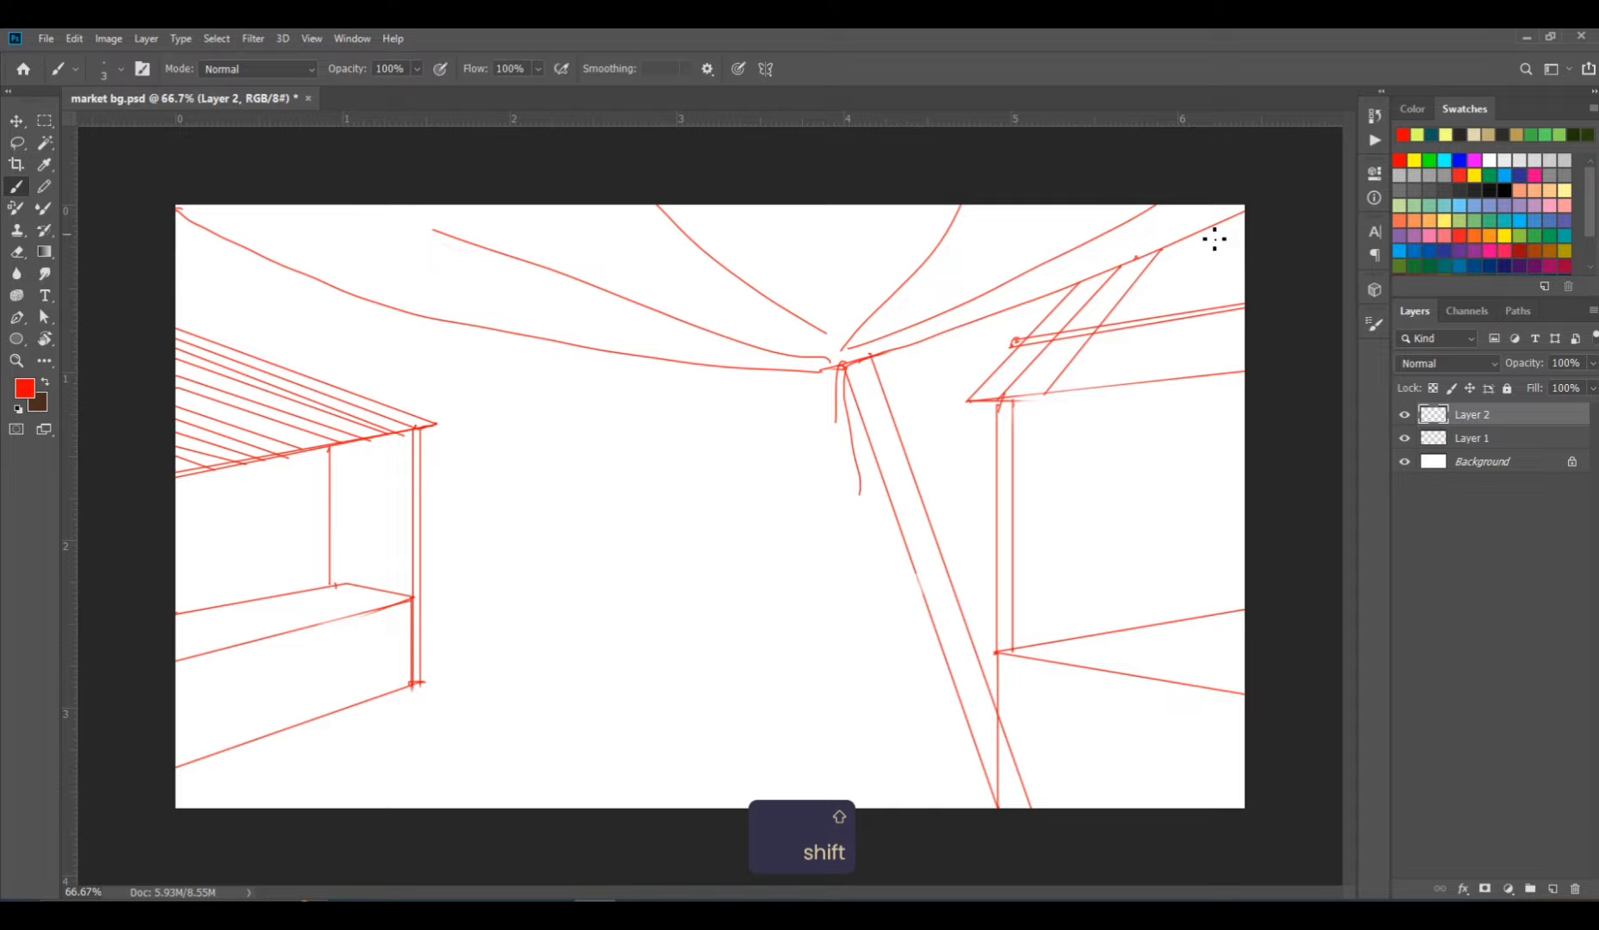
pyautogui.click(1106, 382)
pyautogui.keyDown('shift'); pyautogui.click(1213, 228); pyautogui.keyUp('shift')
pyautogui.keyDown('shift'); pyautogui.click(1155, 381); pyautogui.keyUp('shift')
pyautogui.click(1245, 274)
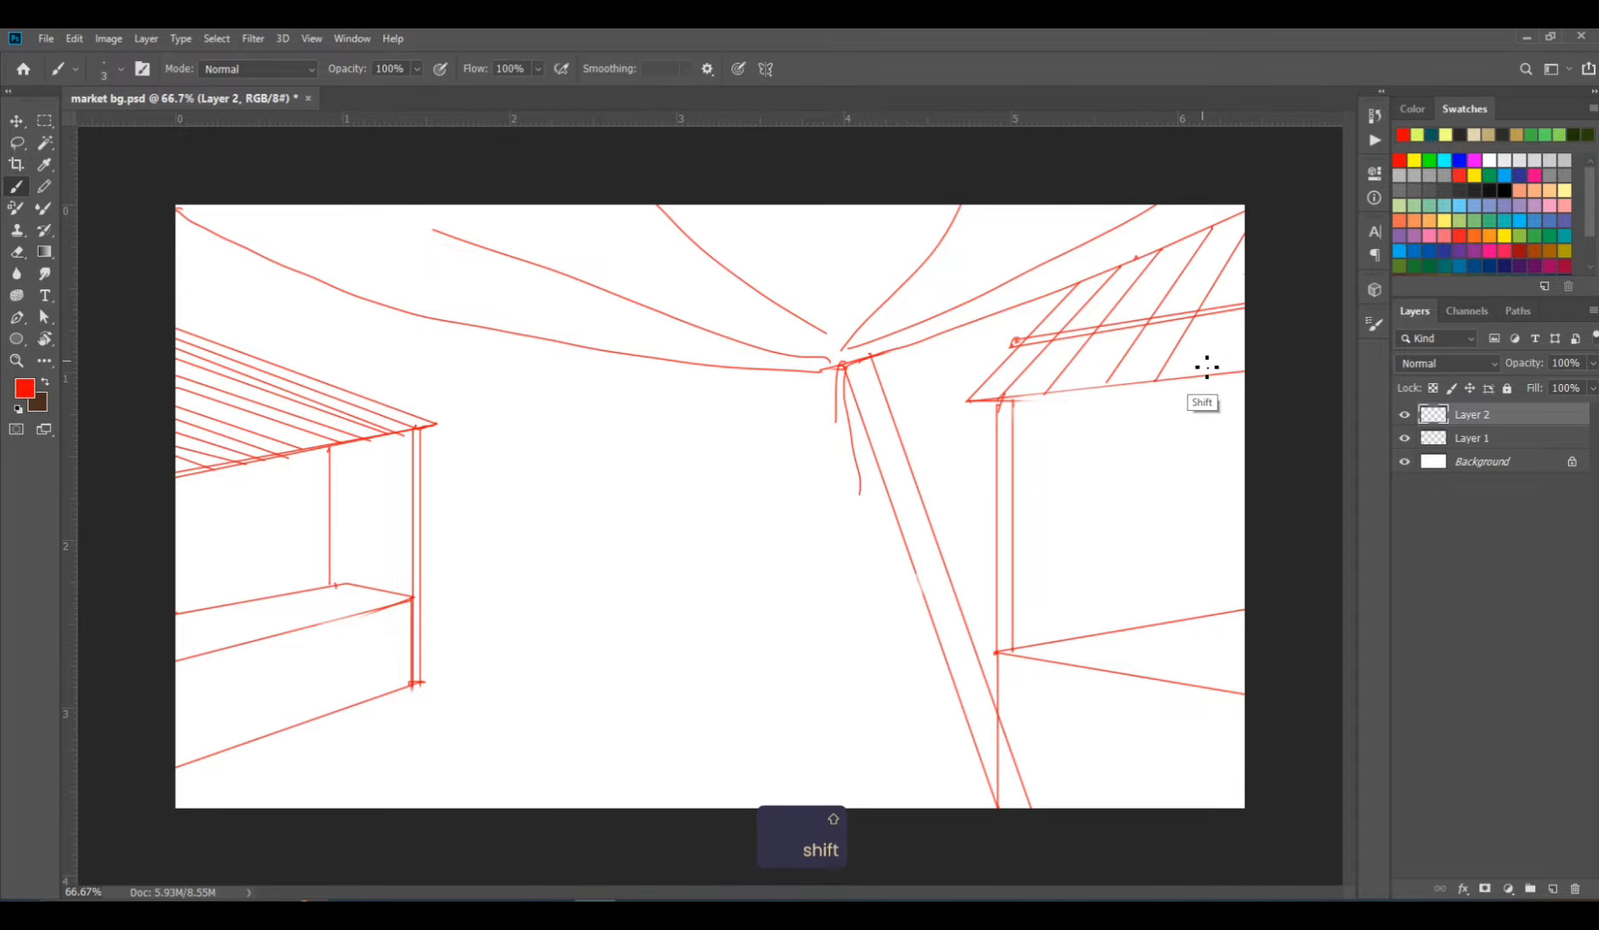
pyautogui.keyDown('shift'); pyautogui.click(1198, 376); pyautogui.keyUp('shift')
pyautogui.click(1227, 230)
pyautogui.keyDown('shift'); pyautogui.click(1134, 381); pyautogui.keyUp('shift')
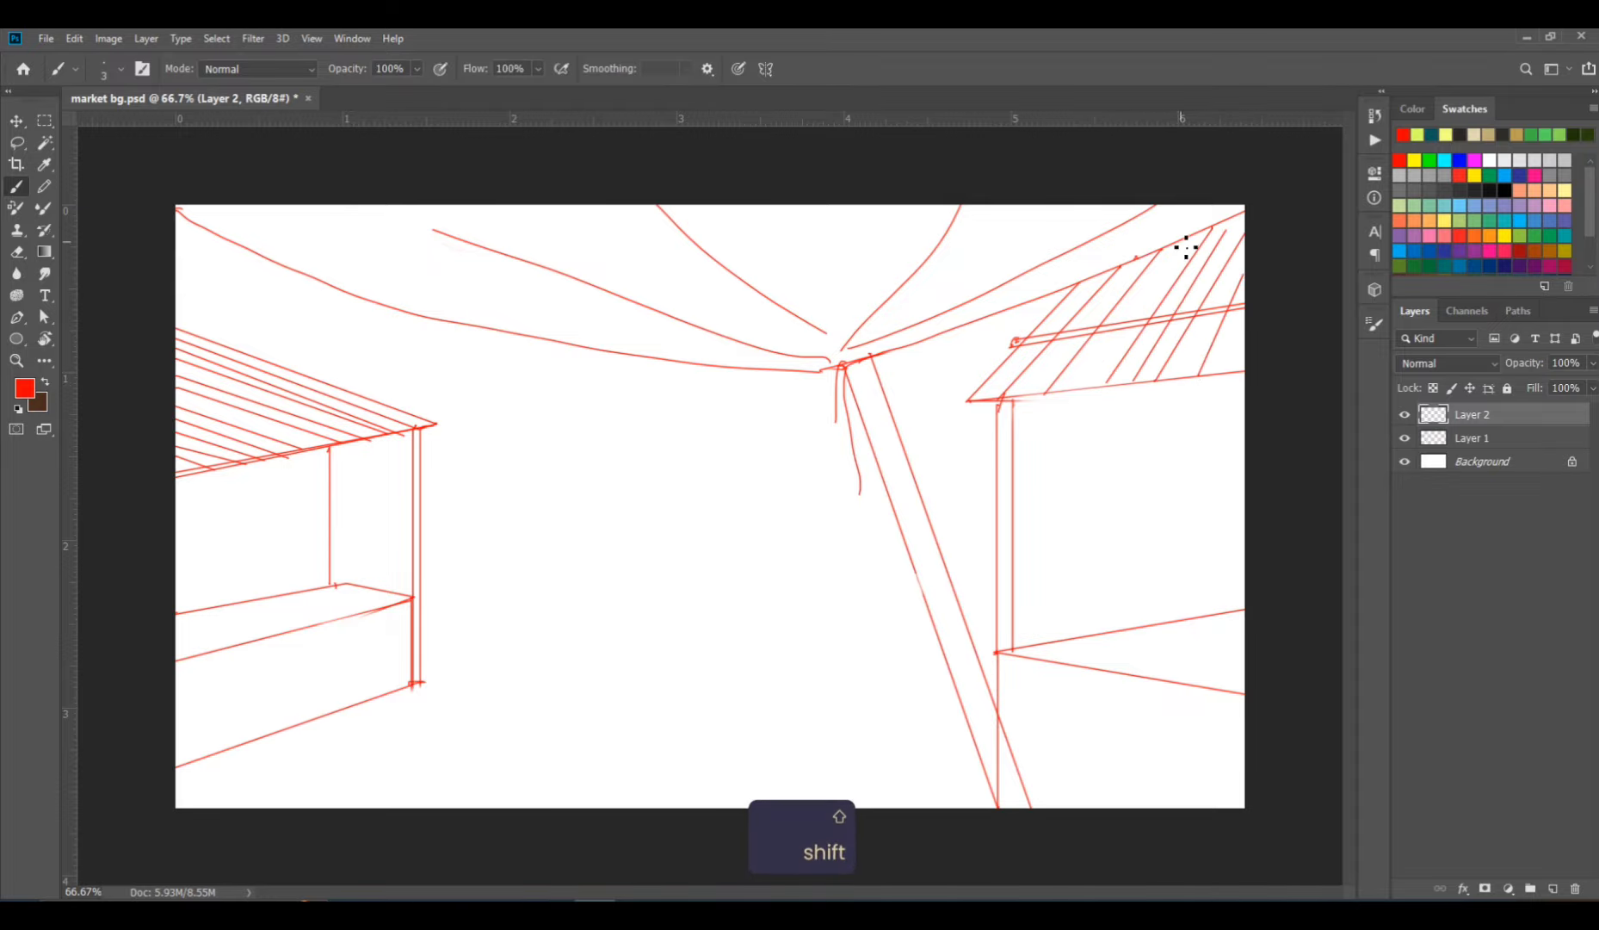
pyautogui.click(1183, 241)
pyautogui.keyDown('shift'); pyautogui.click(1081, 386); pyautogui.keyUp('shift')
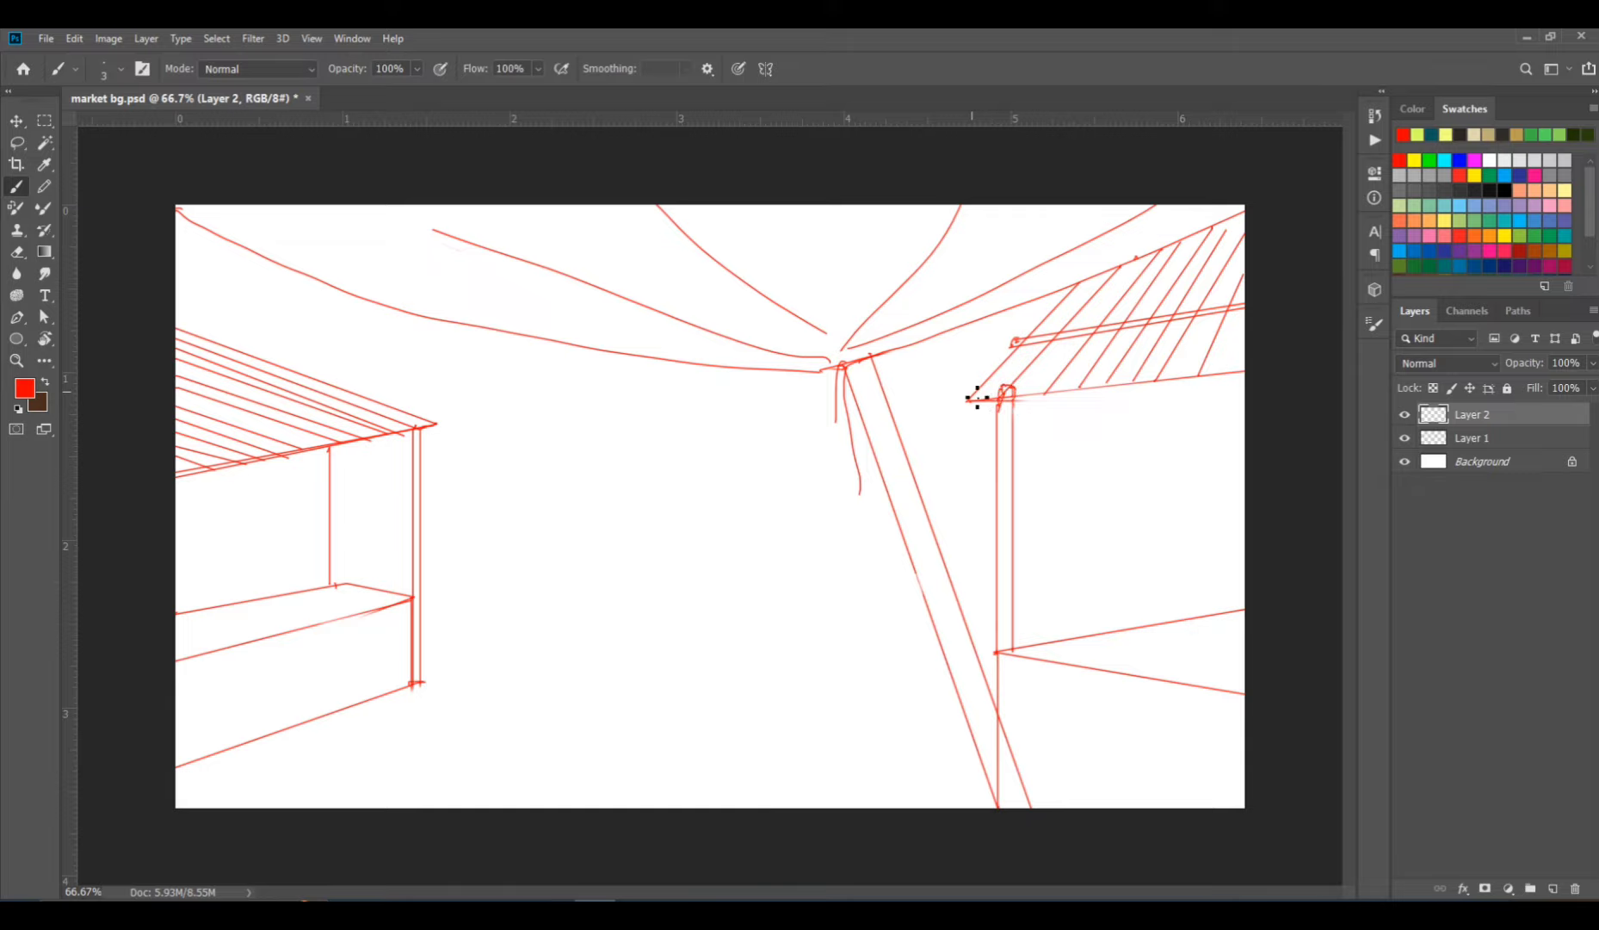
# Thicken the right roof's lower edge into a closed beam with parallel lines to the canvas's right edge, and save the file.
pyautogui.keyDown('shift'); pyautogui.click(1256, 368); pyautogui.keyUp('shift')
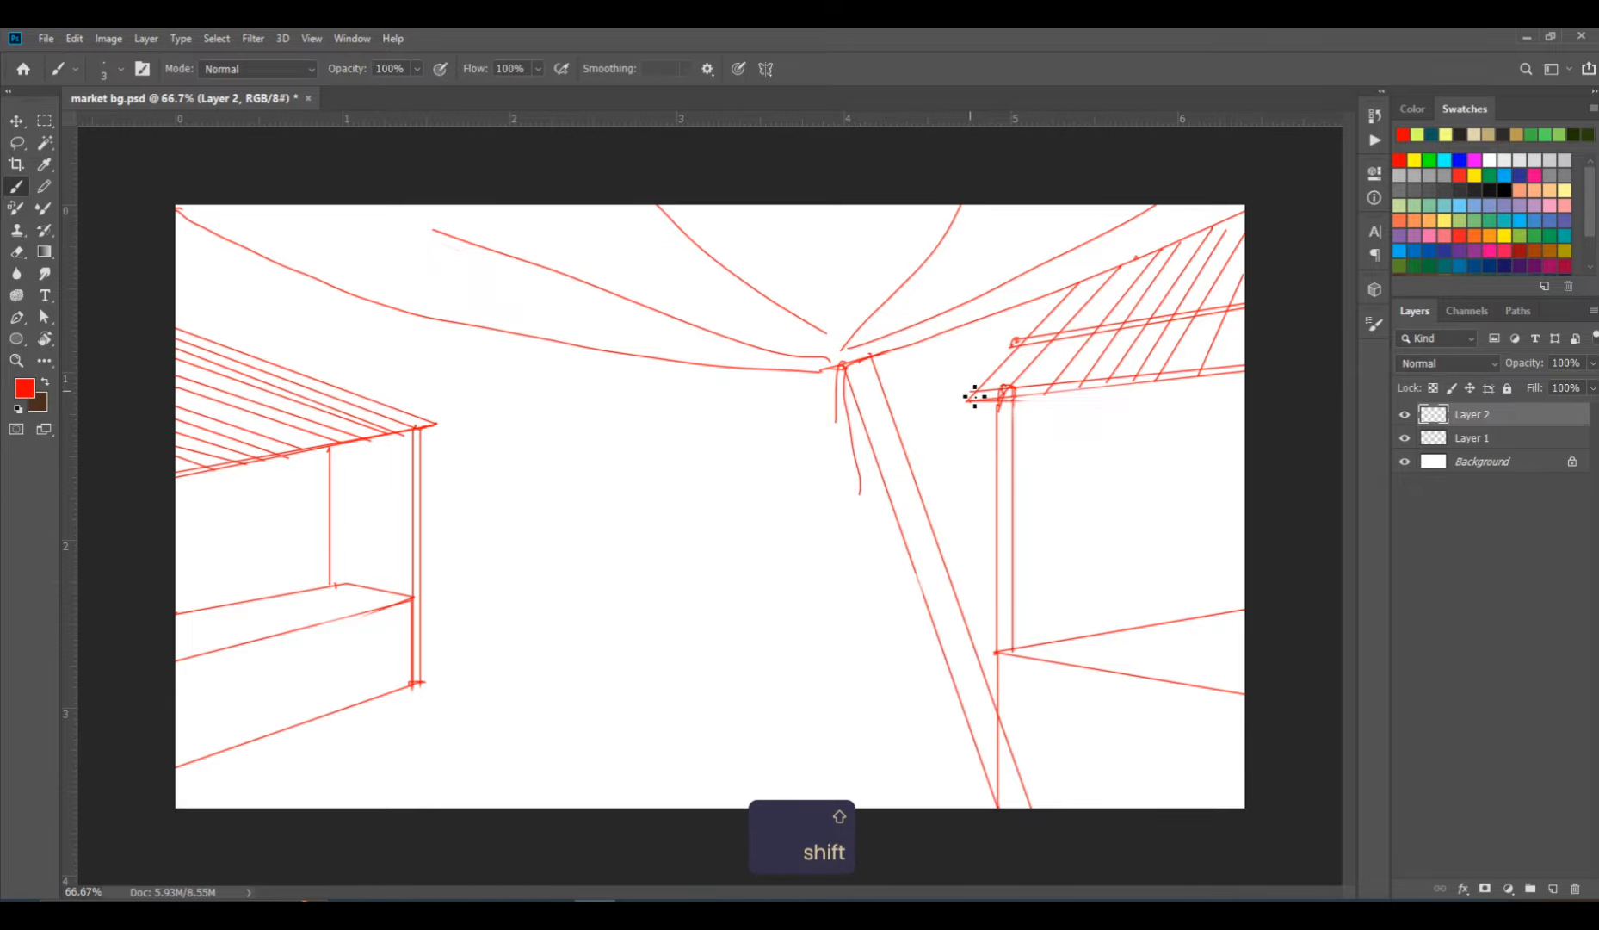
pyautogui.moveTo(973, 394); pyautogui.dragTo(969, 400)
pyautogui.keyDown('shift'); pyautogui.click(1253, 377); pyautogui.keyUp('shift')
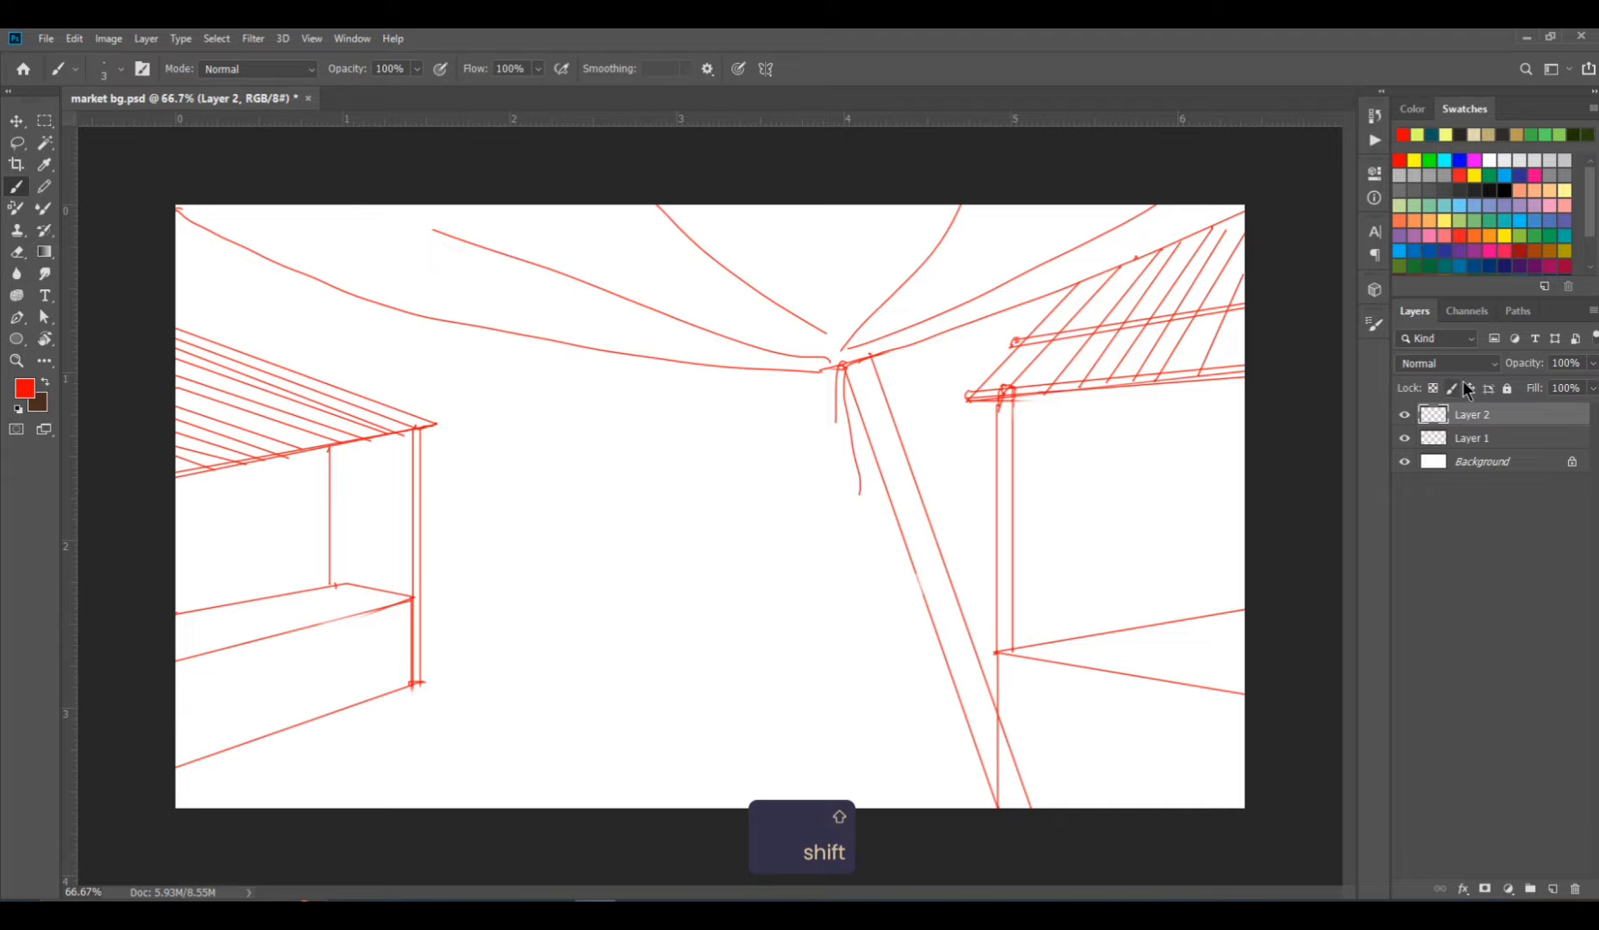
pyautogui.hotkey('ctrl', 's')
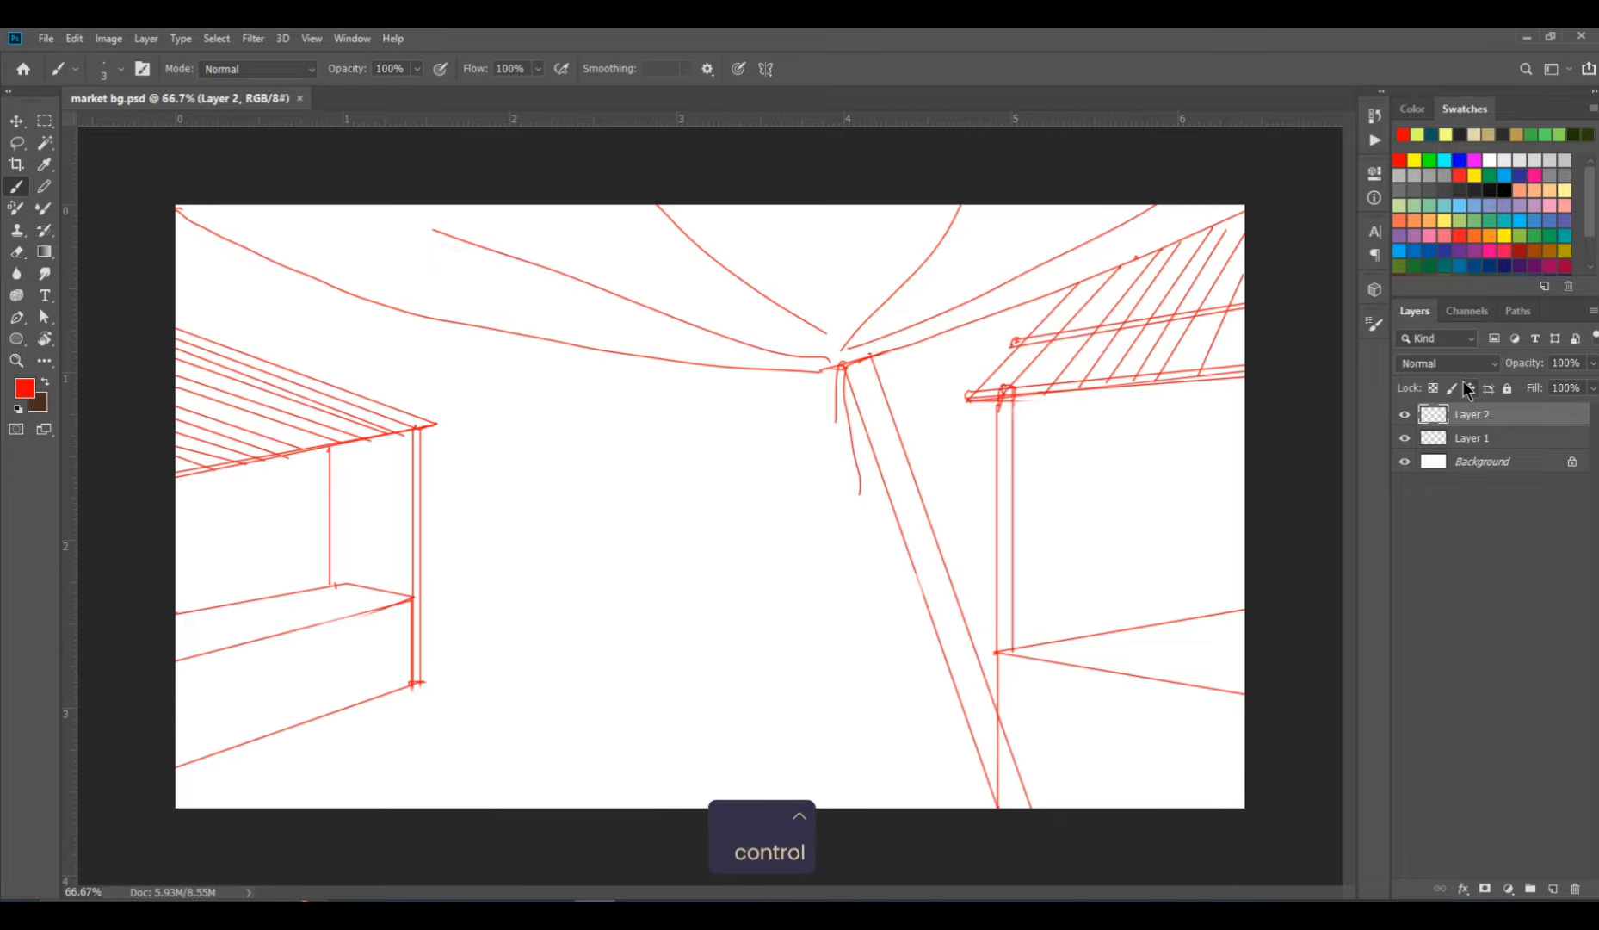
# On a new layer, draw the central stall's roof behind the pole as a four-sided outline of straight lines, wider than it is tall.
pyautogui.click(1553, 888)
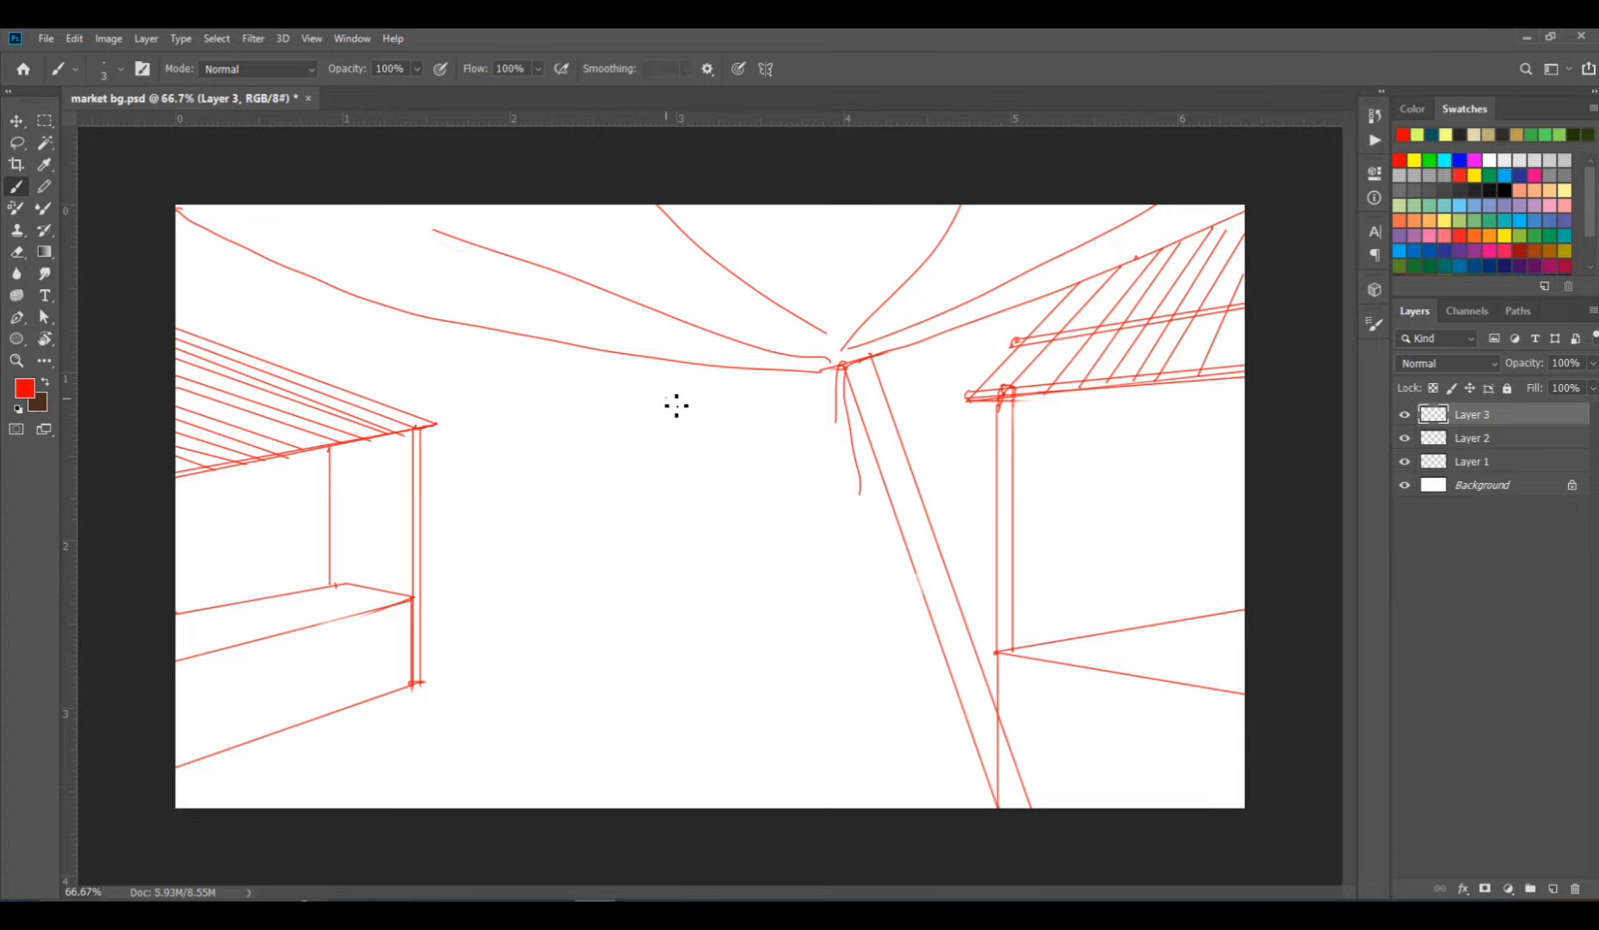
pyautogui.moveTo(706, 372); pyautogui.dragTo(618, 457)
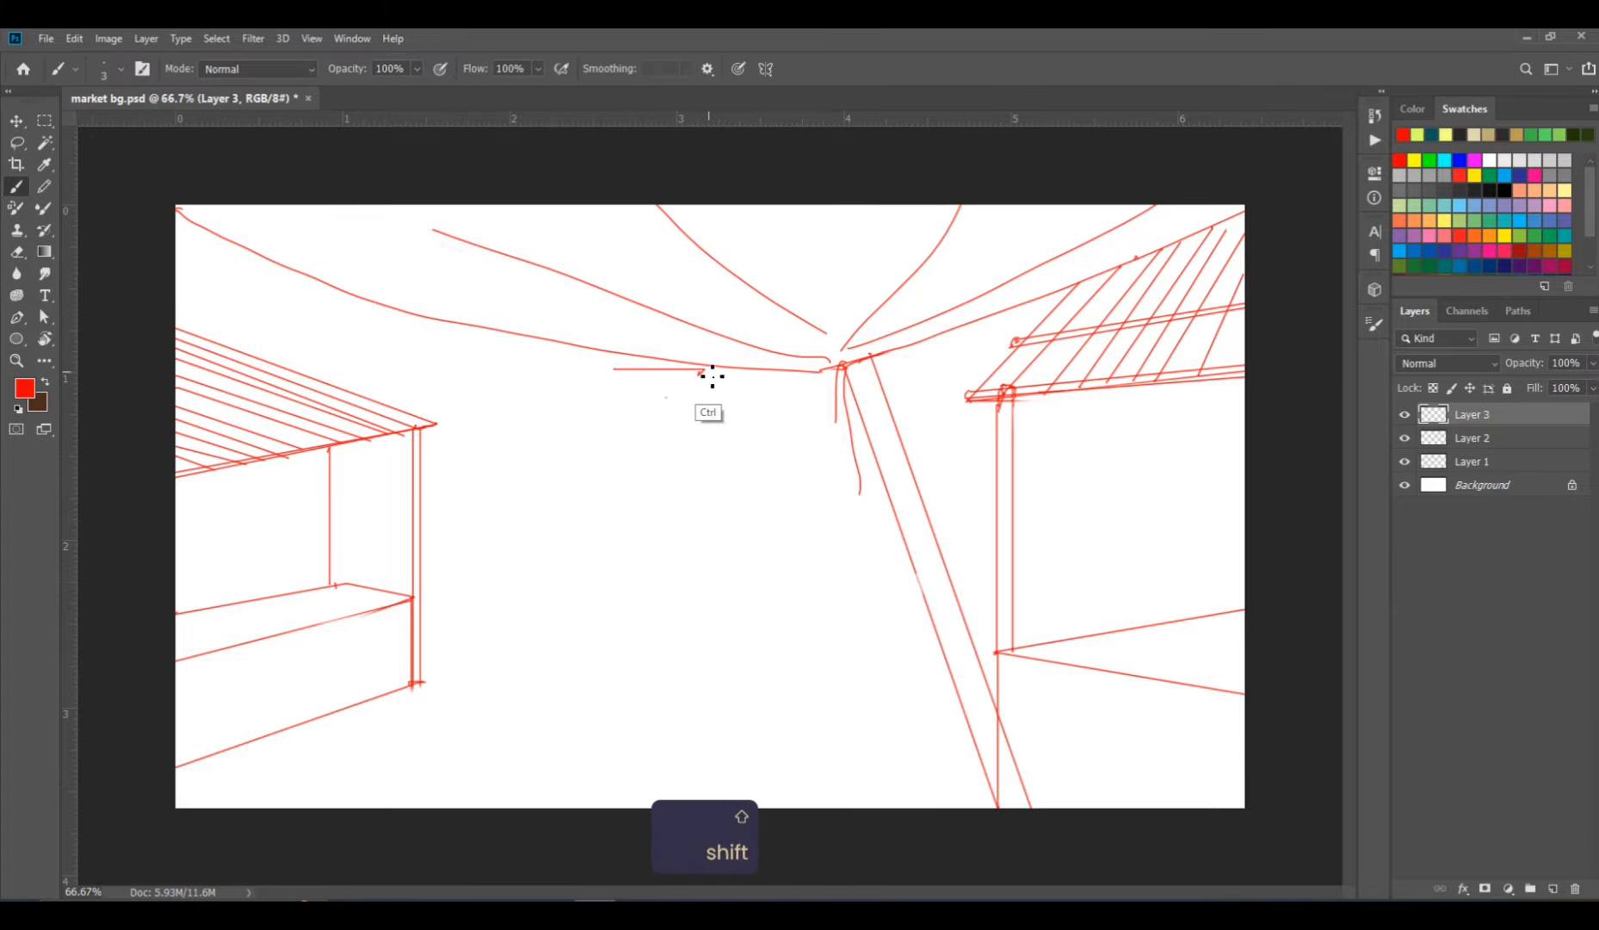
pyautogui.hotkey('ctrl', 'z')
pyautogui.keyDown('shift'); pyautogui.click(642, 437); pyautogui.keyUp('shift')
pyautogui.hotkey('ctrl', 'z')
pyautogui.keyDown('shift'); pyautogui.click(615, 445); pyautogui.keyUp('shift')
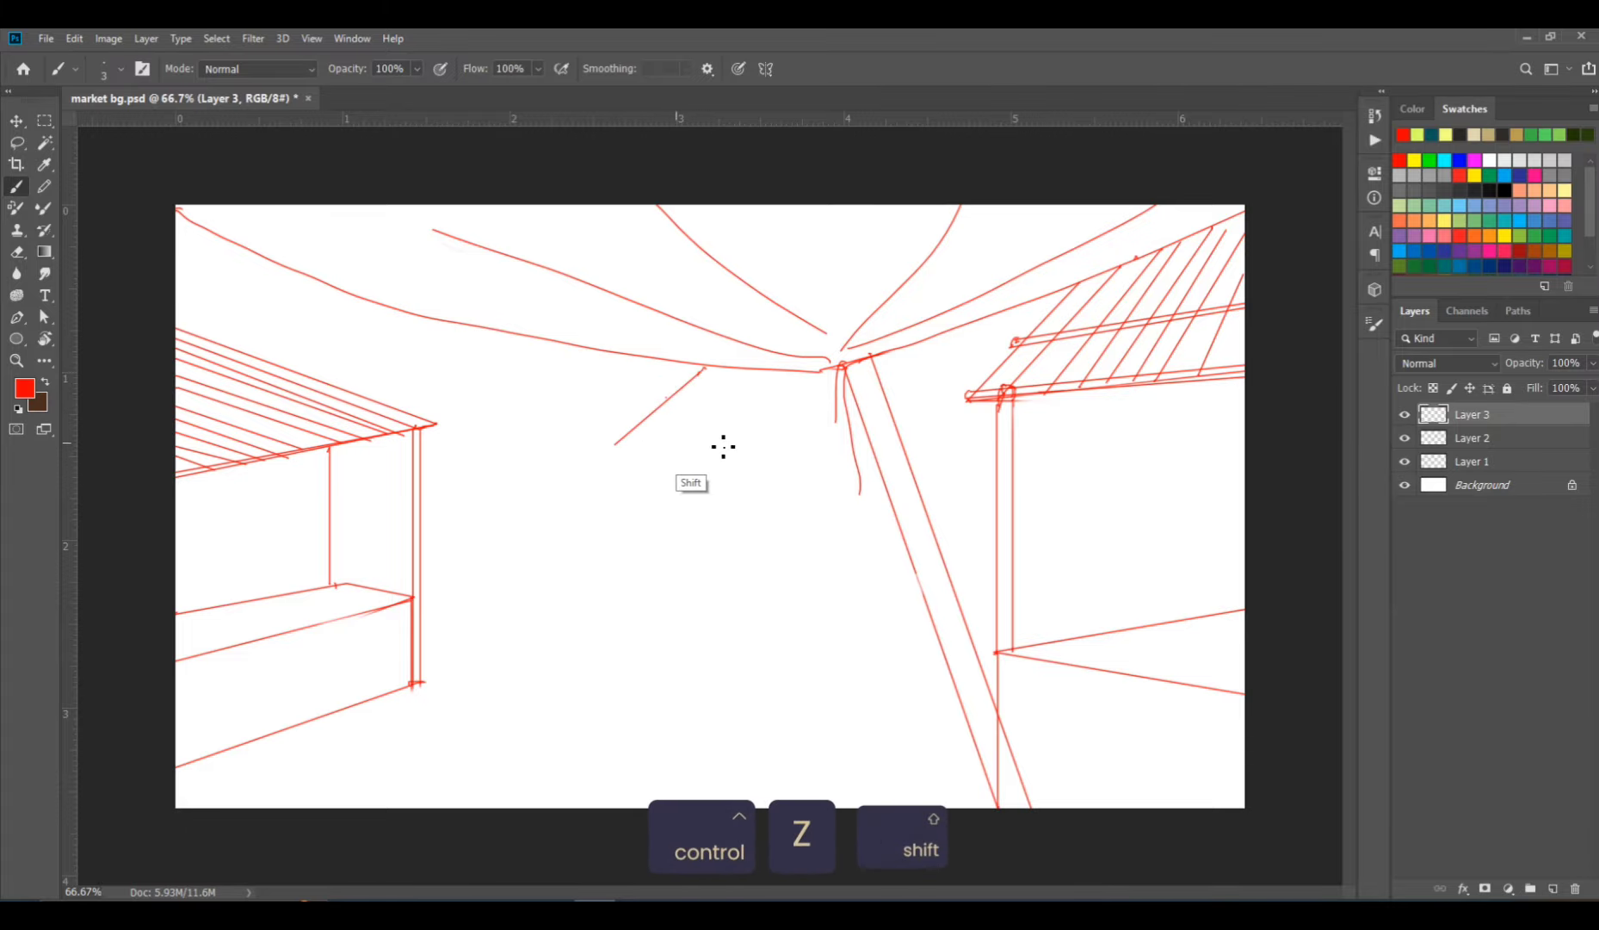
pyautogui.keyDown('shift'); pyautogui.click(954, 455); pyautogui.keyUp('shift')
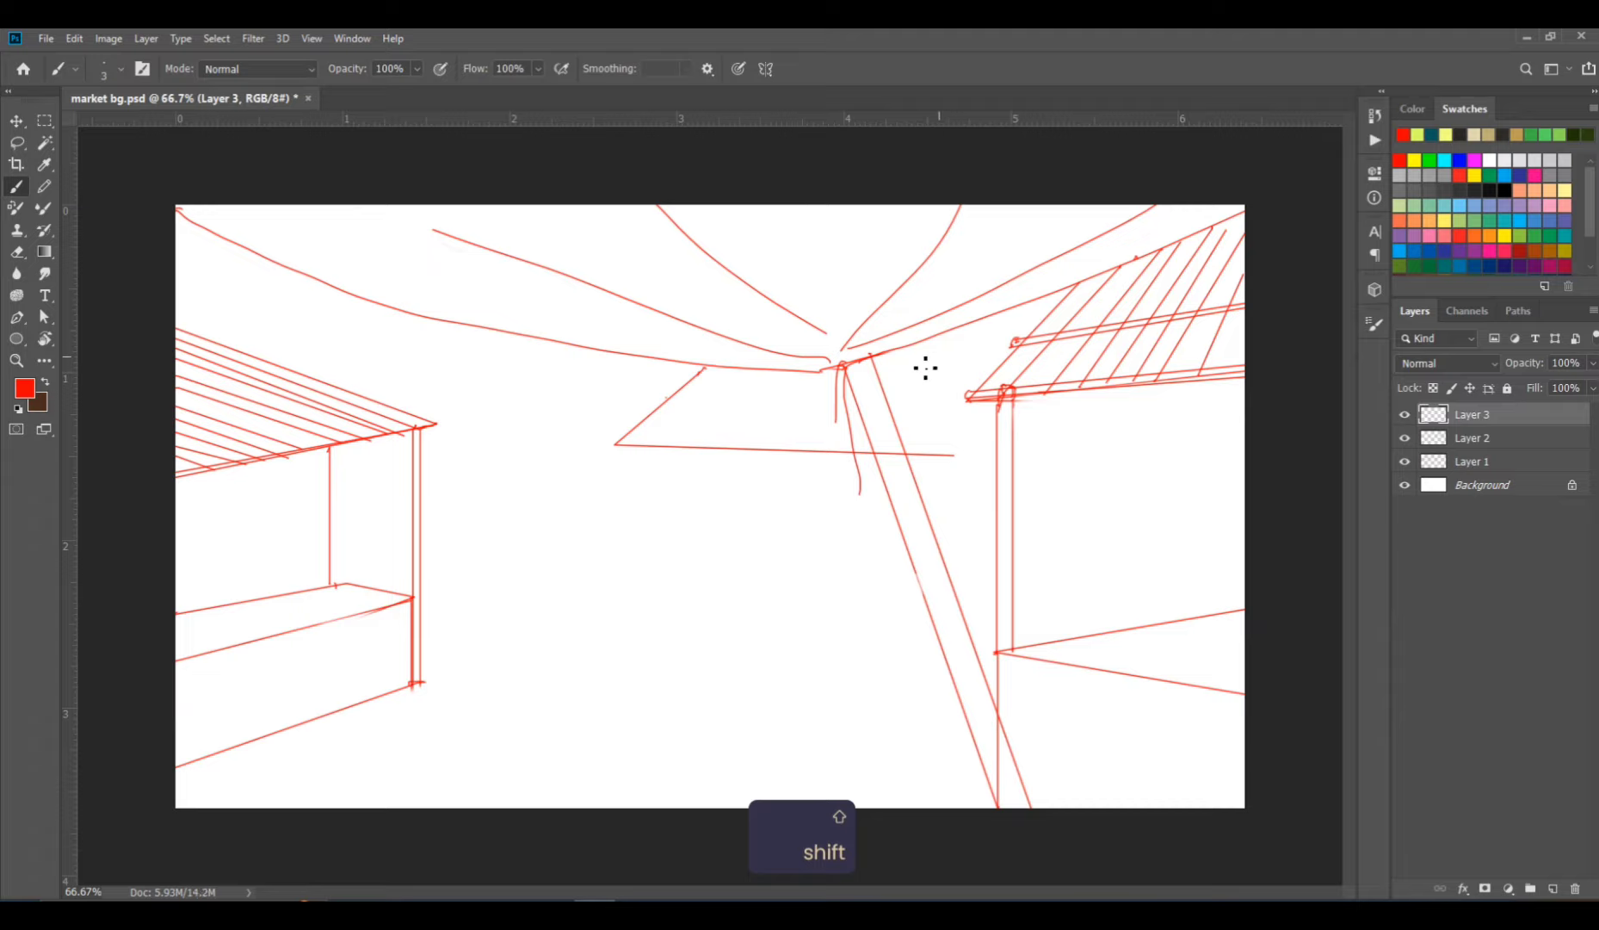
pyautogui.keyDown('shift'); pyautogui.click(1034, 367); pyautogui.keyUp('shift')
pyautogui.keyDown('shift'); pyautogui.click(687, 369); pyautogui.keyUp('shift')
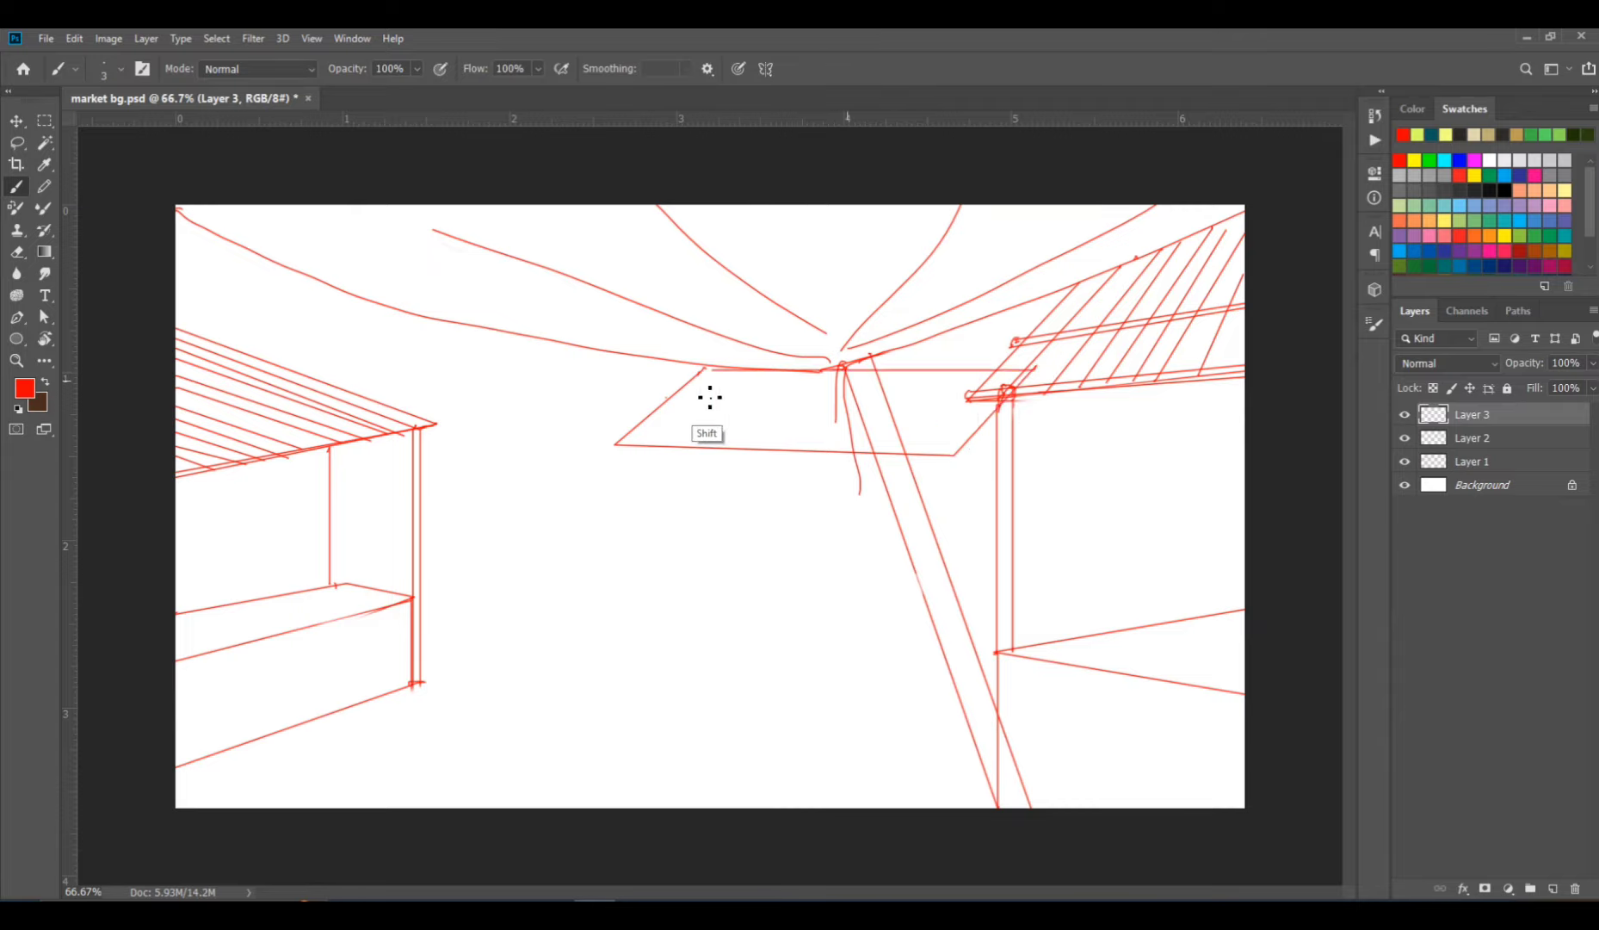
# Draw two slanted double-line posts descending from the left and right ends of the central roof's lower edge.
pyautogui.click(700, 599)
pyautogui.keyDown('shift'); pyautogui.click(641, 447); pyautogui.keyUp('shift')
pyautogui.keyDown('shift'); pyautogui.click(704, 599); pyautogui.keyUp('shift')
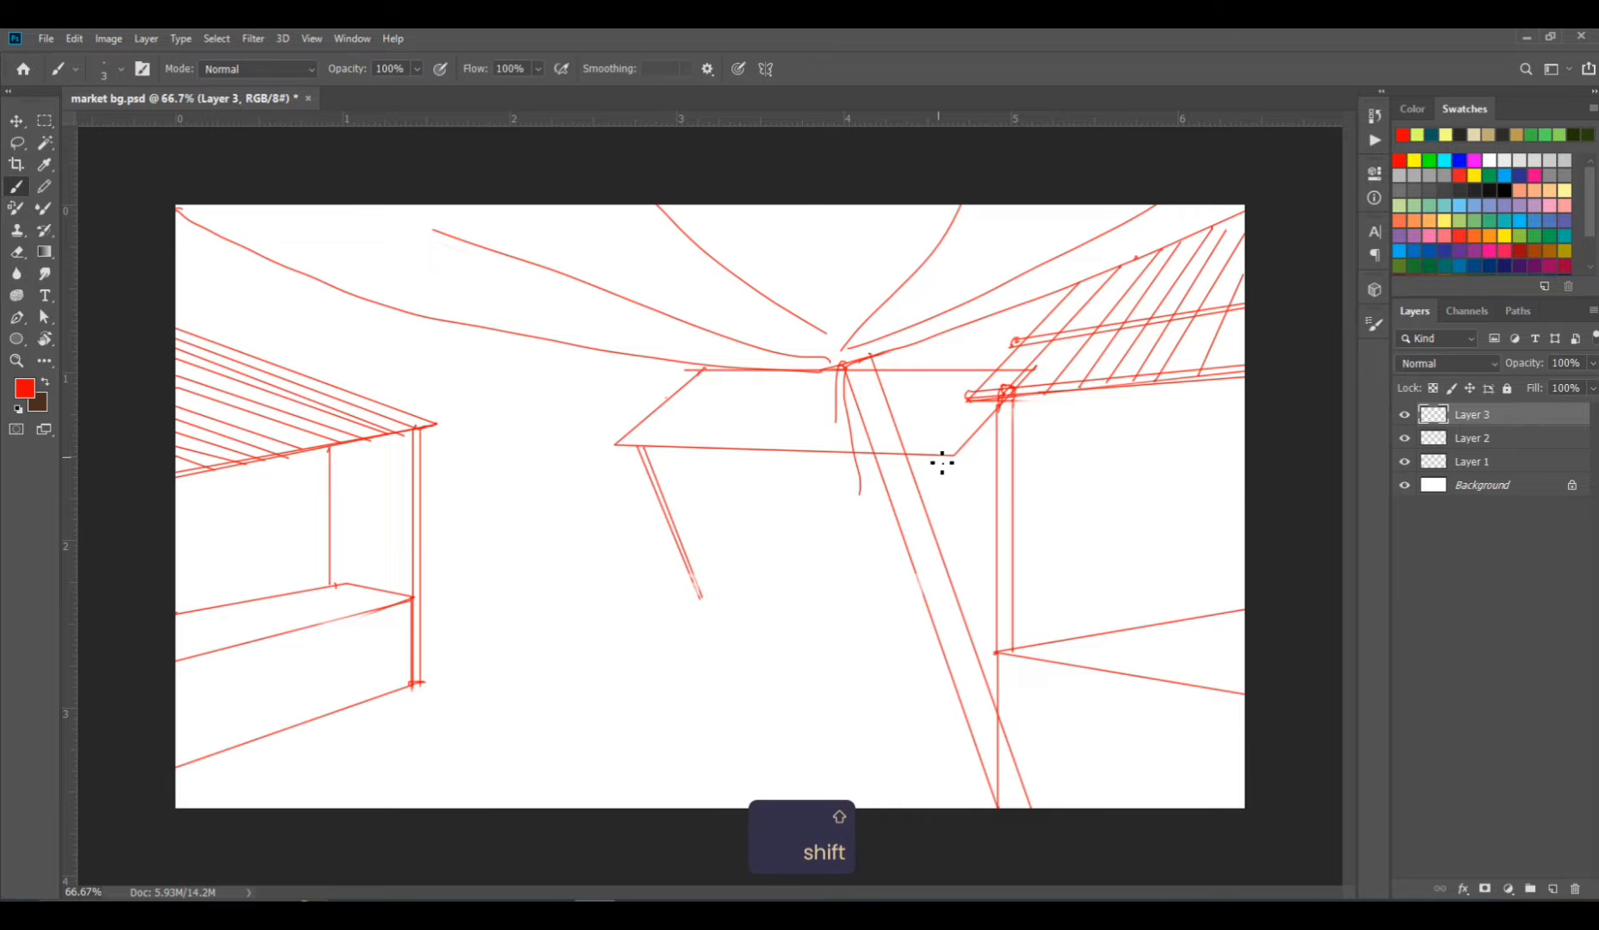
pyautogui.click(991, 613)
pyautogui.keyDown('shift'); pyautogui.click(952, 457); pyautogui.keyUp('shift')
pyautogui.keyDown('shift'); pyautogui.click(996, 611); pyautogui.keyUp('shift')
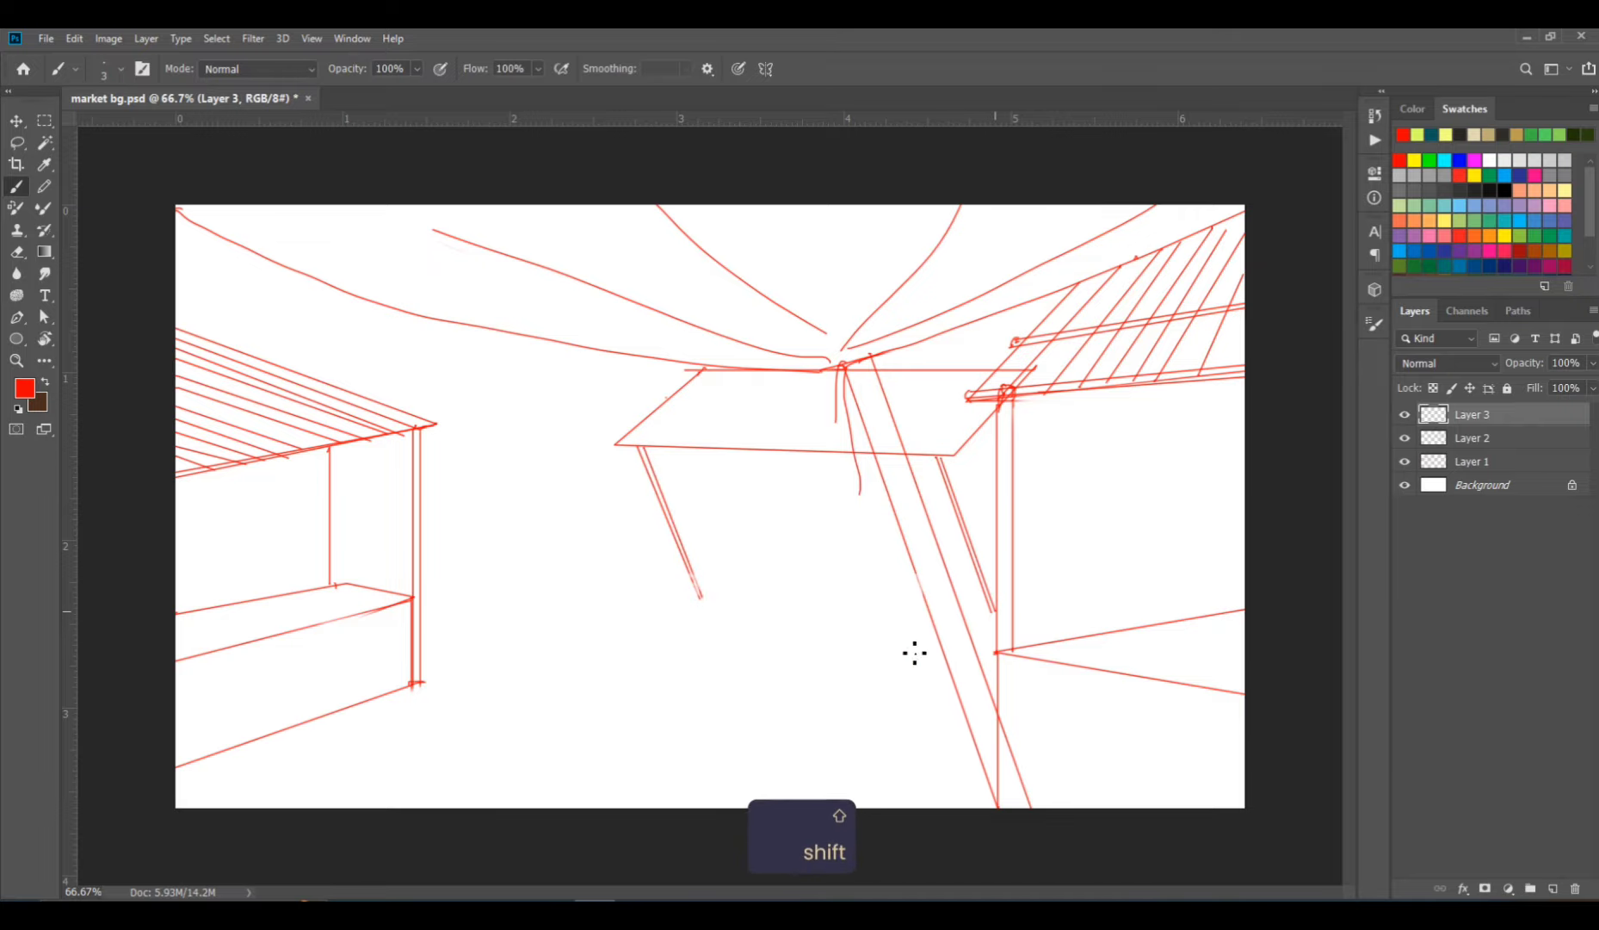
pyautogui.click(666, 531)
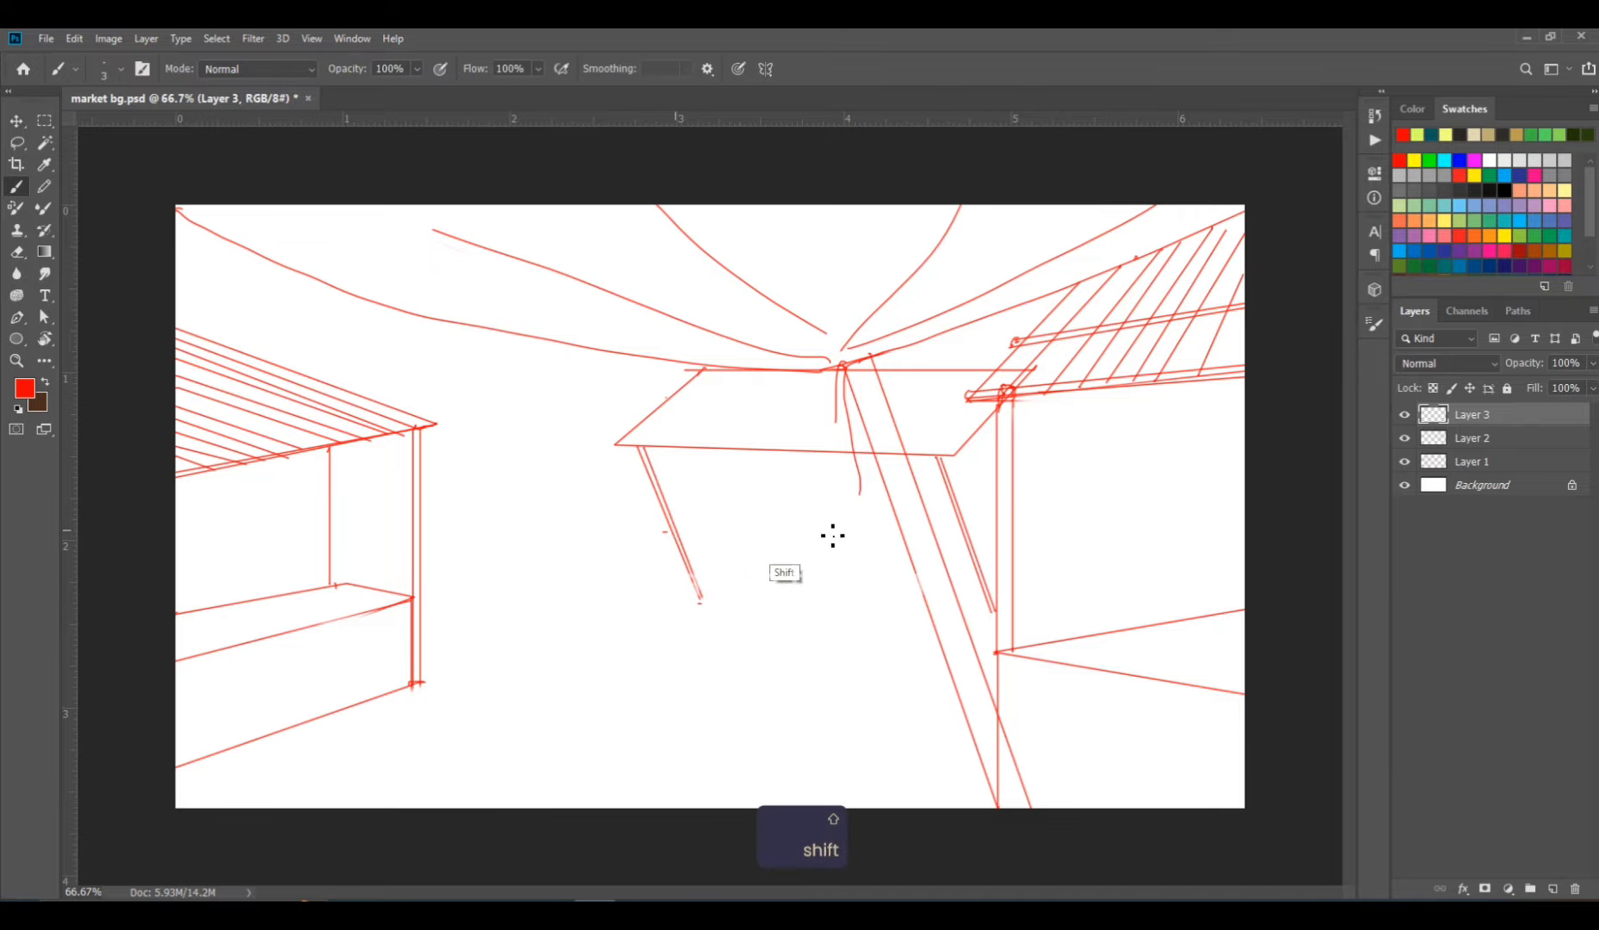
pyautogui.keyDown('shift'); pyautogui.click(976, 530); pyautogui.keyUp('shift')
pyautogui.moveTo(661, 531)
pyautogui.mouseDown()
pyautogui.moveTo(663, 603)
pyautogui.moveTo(977, 595)
pyautogui.mouseUp()
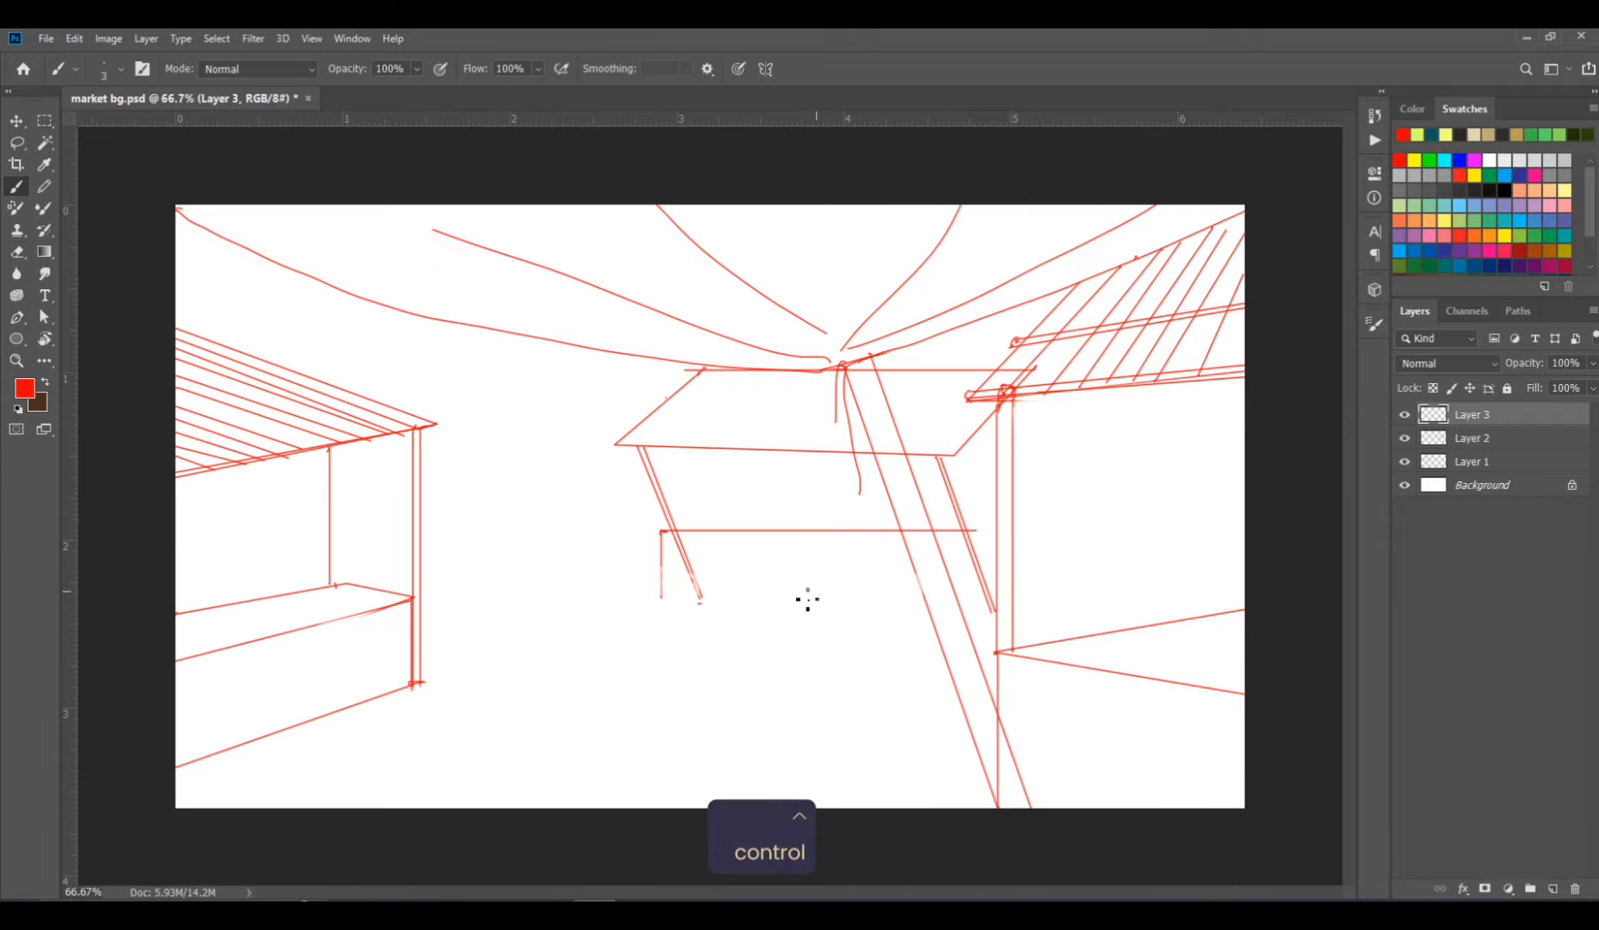
pyautogui.hotkey('ctrl', 'z')
pyautogui.hotkey('ctrl', 'z')
# Draw the central stall's counter front below its roof as a closed four-sided panel of straight lines sloping slightly down to the right.
pyautogui.keyDown('shift'); pyautogui.click(970, 544); pyautogui.keyUp('shift')
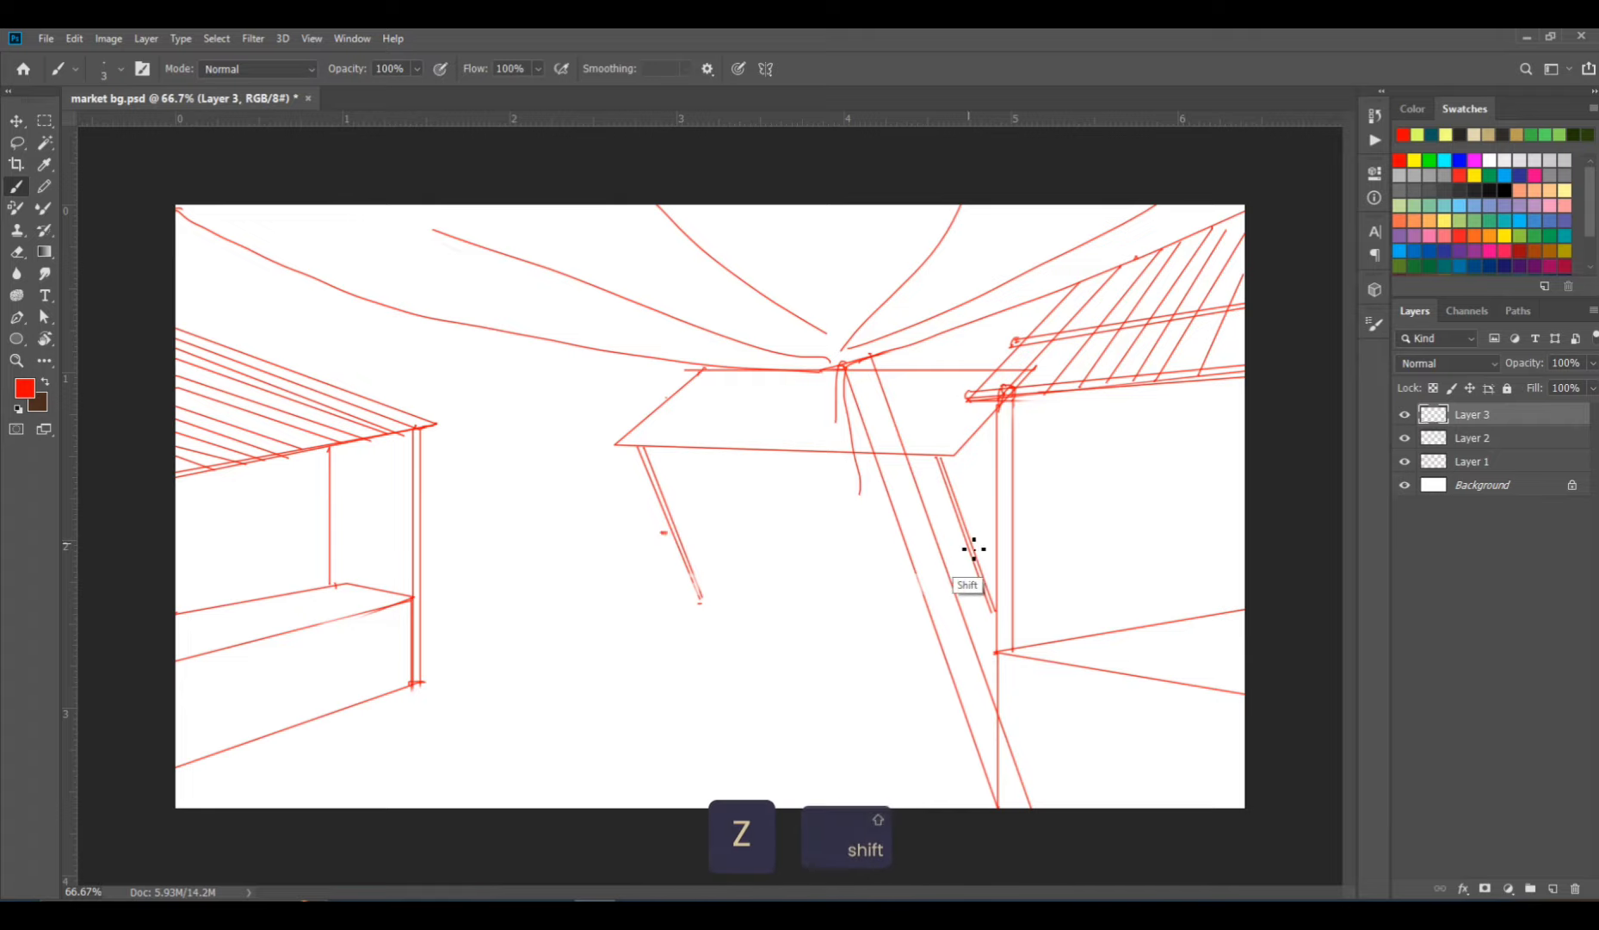
pyautogui.moveTo(663, 535); pyautogui.dragTo(674, 610)
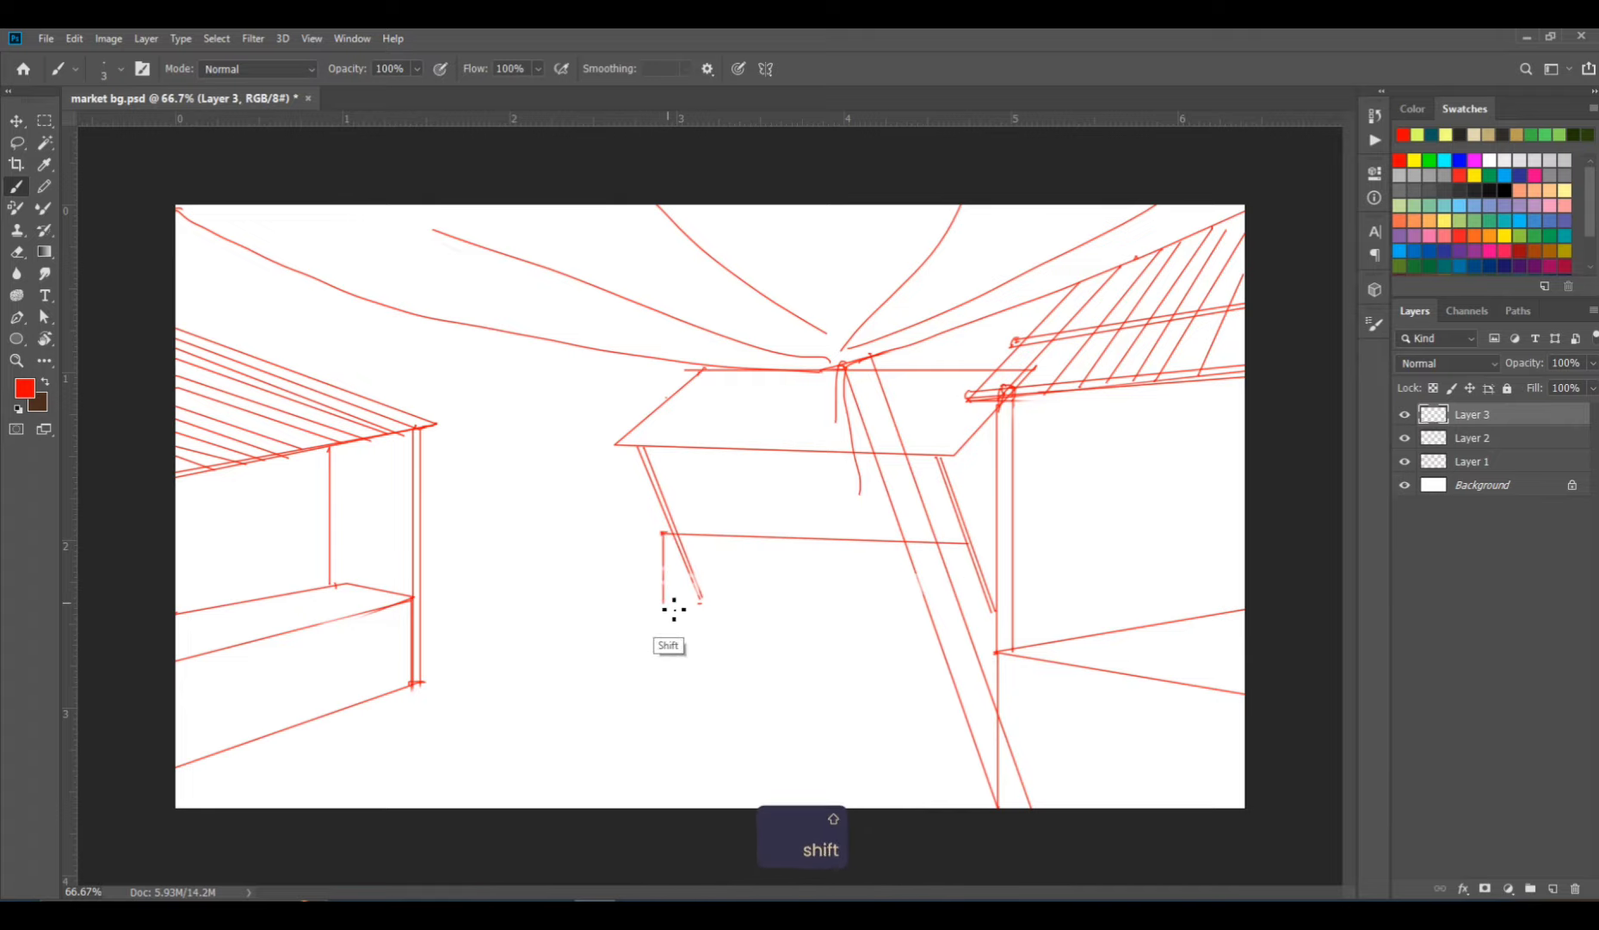
pyautogui.keyDown('shift'); pyautogui.click(979, 626); pyautogui.keyUp('shift')
pyautogui.moveTo(970, 544); pyautogui.dragTo(970, 626)
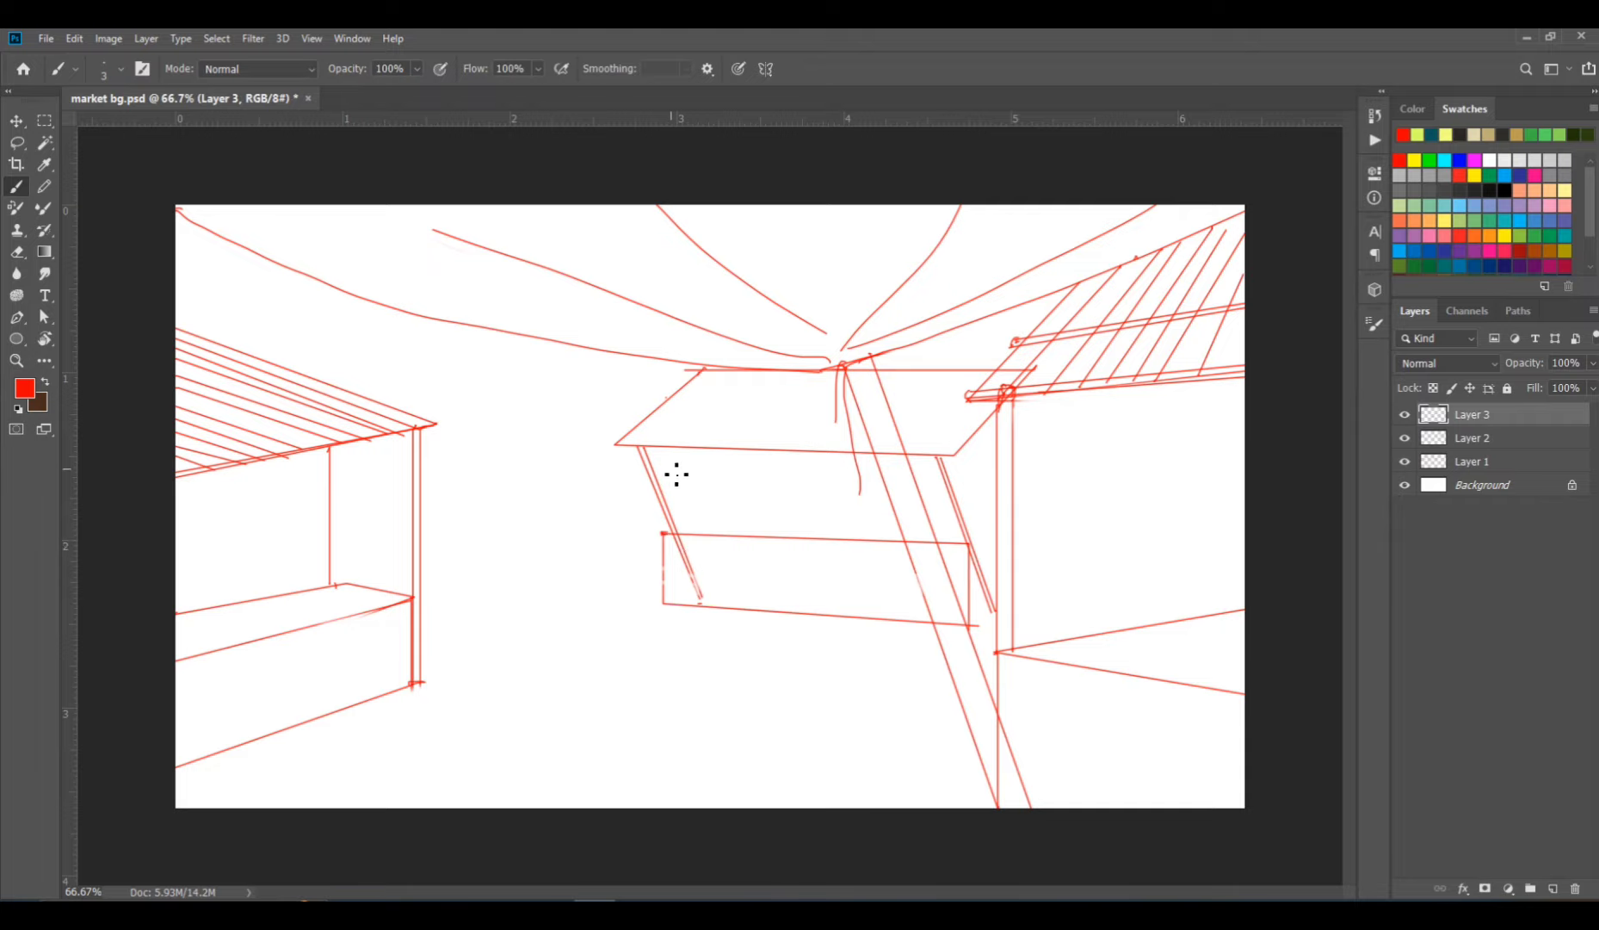
# Add two vertical posts rising from the central counter toward the roof and a short receding line at the counter's lower-right corner.
pyautogui.moveTo(689, 449); pyautogui.dragTo(689, 534)
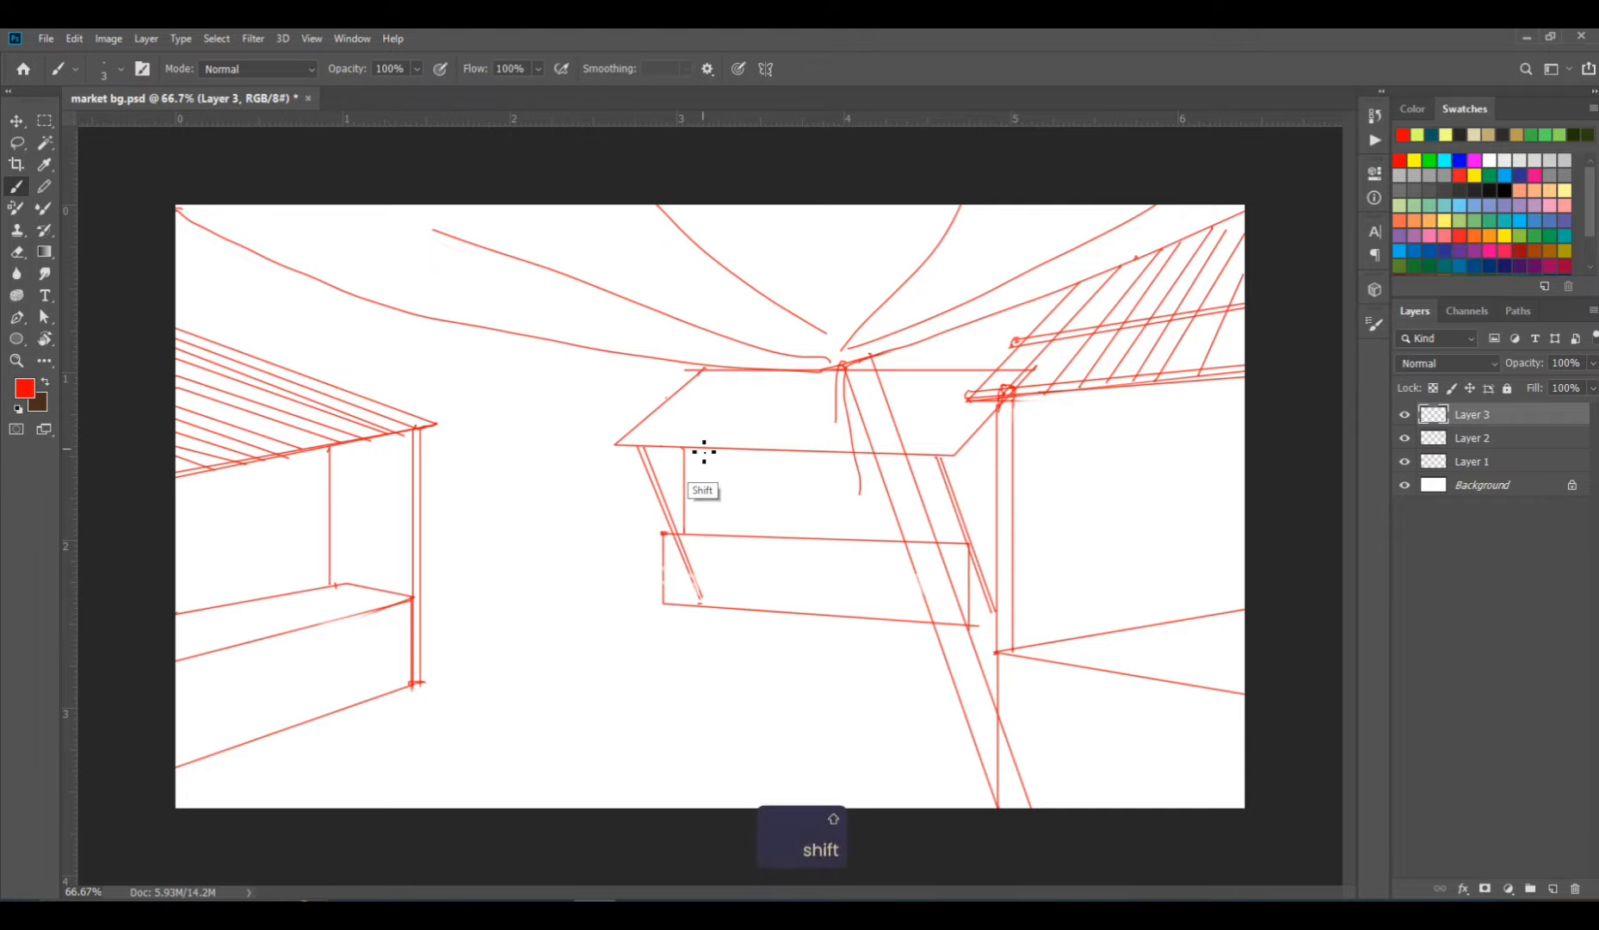
pyautogui.moveTo(972, 439); pyautogui.dragTo(971, 540)
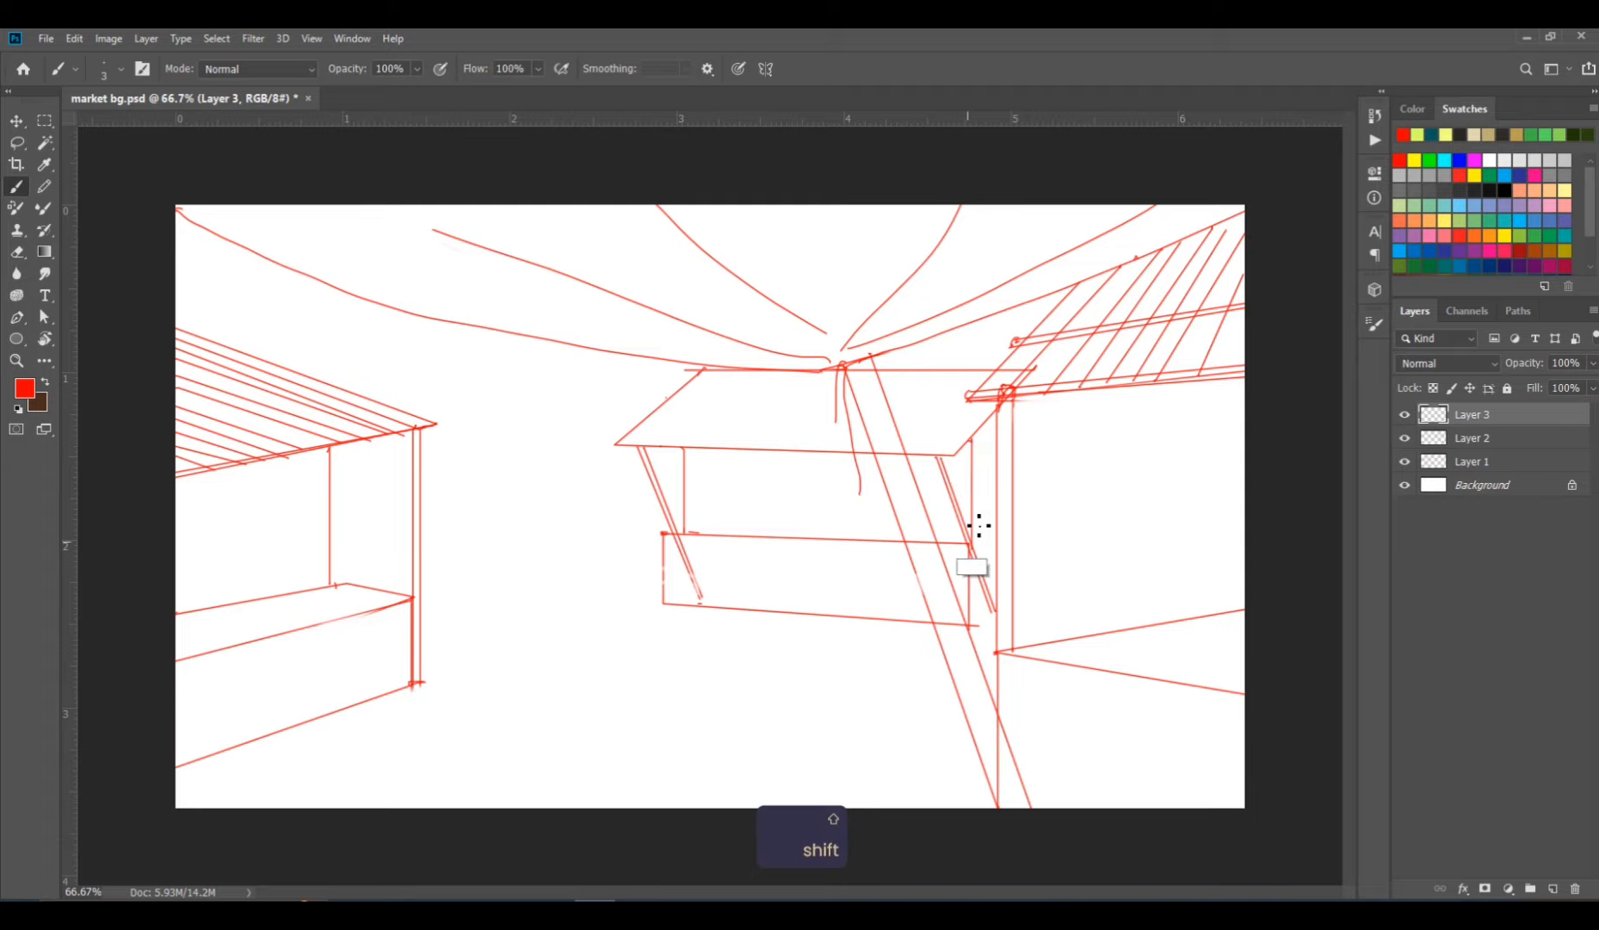
pyautogui.moveTo(1007, 600); pyautogui.dragTo(969, 625)
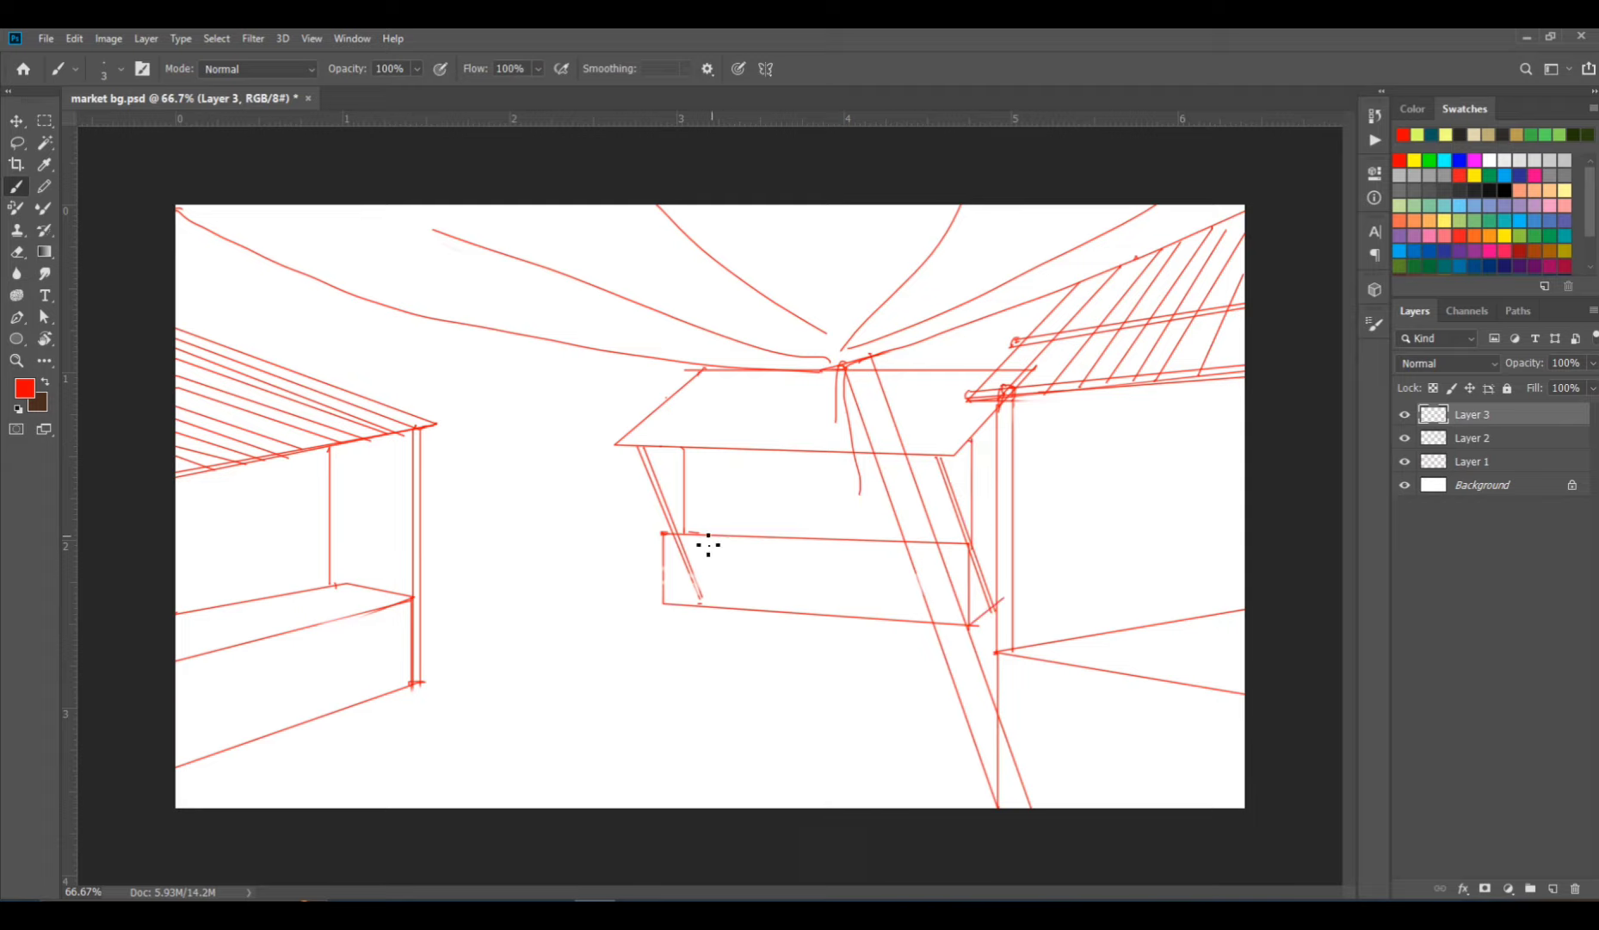
# Erase the part of the central stall's left slanted post that overlaps the counter front, and save the file.
pyautogui.press('e')
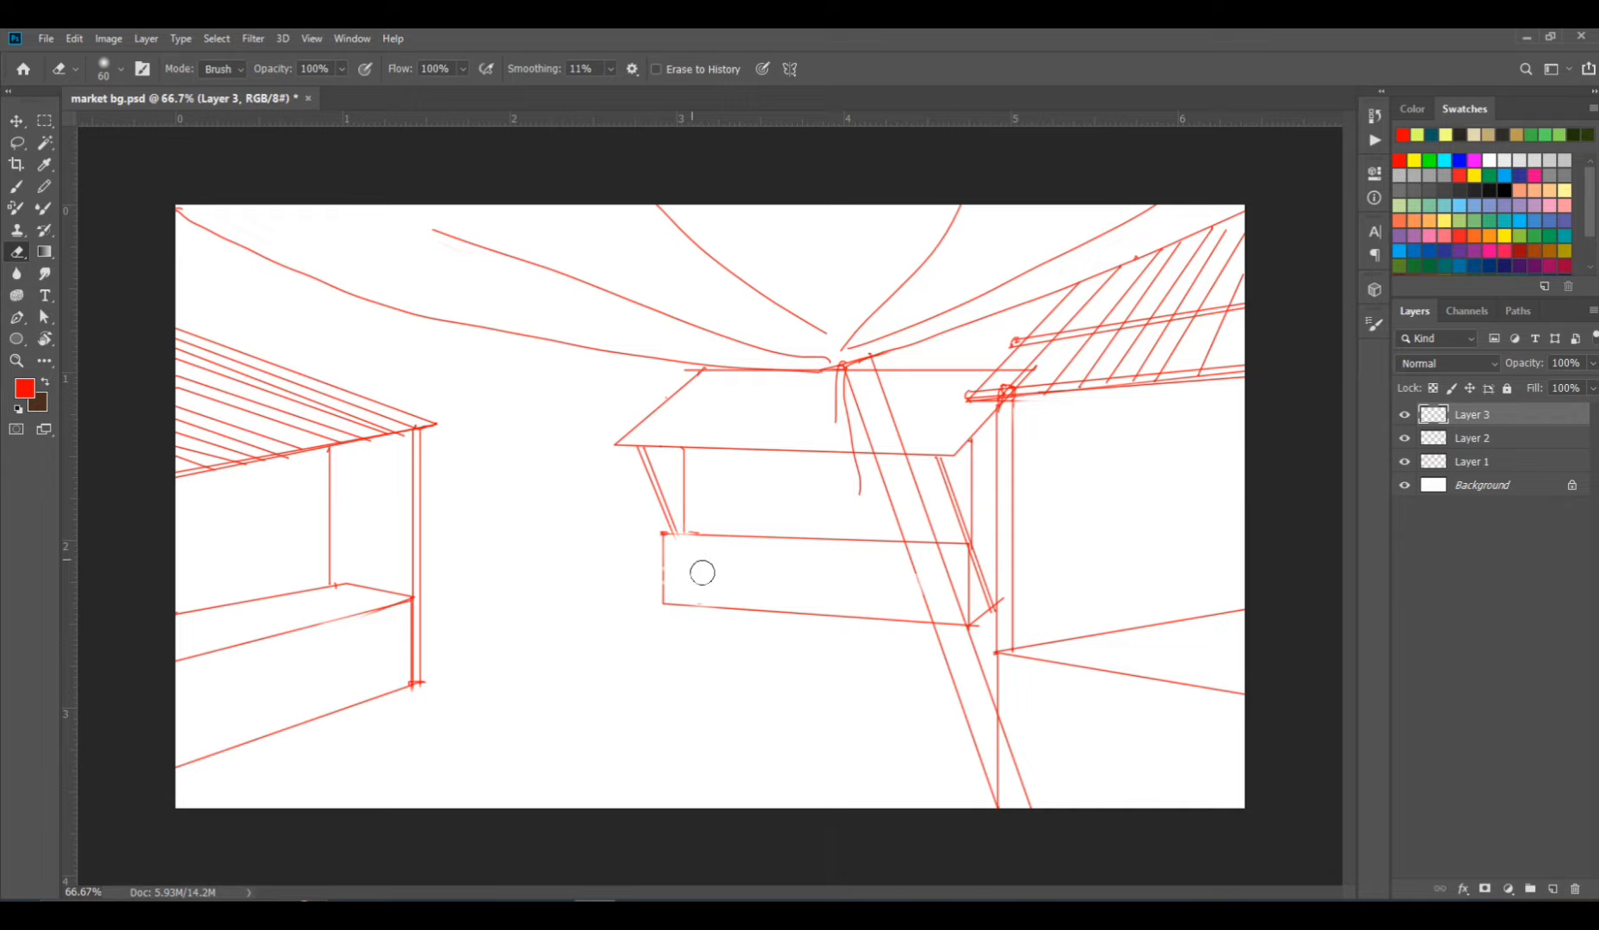
pyautogui.press('b')
pyautogui.hotkey('ctrl', 's')
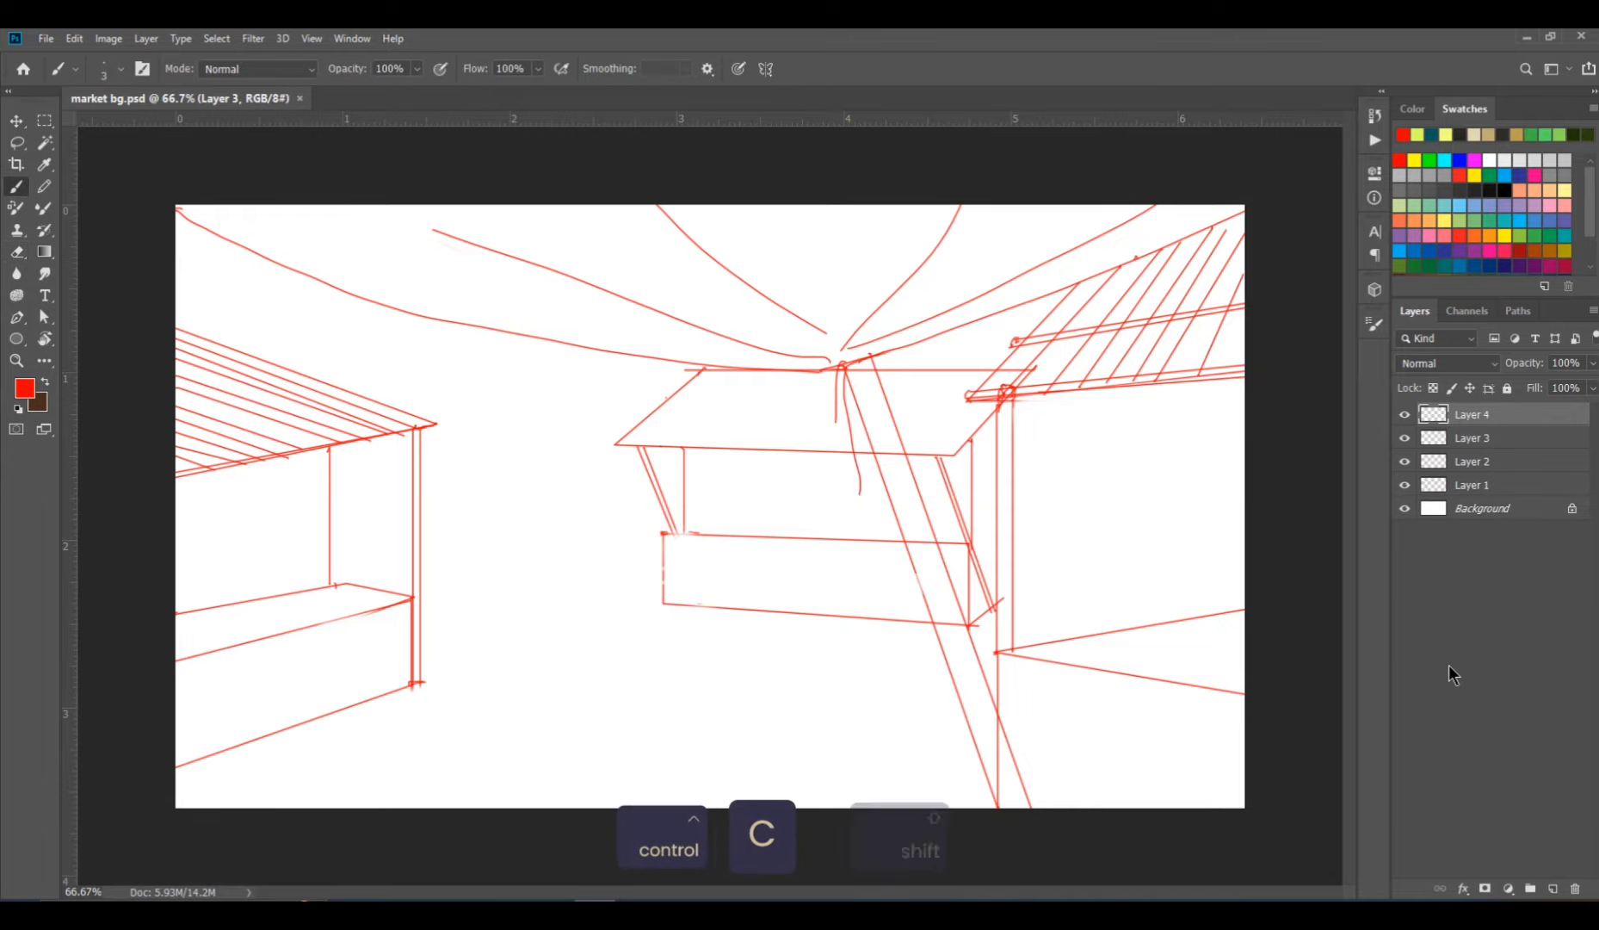
# Duplicate the central stall onto a new layer, scale the copy to about 78%, move it beside the left stall, and skew its left edge upward.
pyautogui.hotkey('ctrl', 'shift', 'alt', 'n')
pyautogui.hotkey('ctrl', 't')
pyautogui.moveTo(1036, 358)
pyautogui.mouseDown()
pyautogui.moveTo(849, 475)
pyautogui.moveTo(929, 432)
pyautogui.mouseUp()
pyautogui.moveTo(913, 495); pyautogui.dragTo(565, 461)
pyautogui.moveTo(589, 468); pyautogui.dragTo(560, 457)
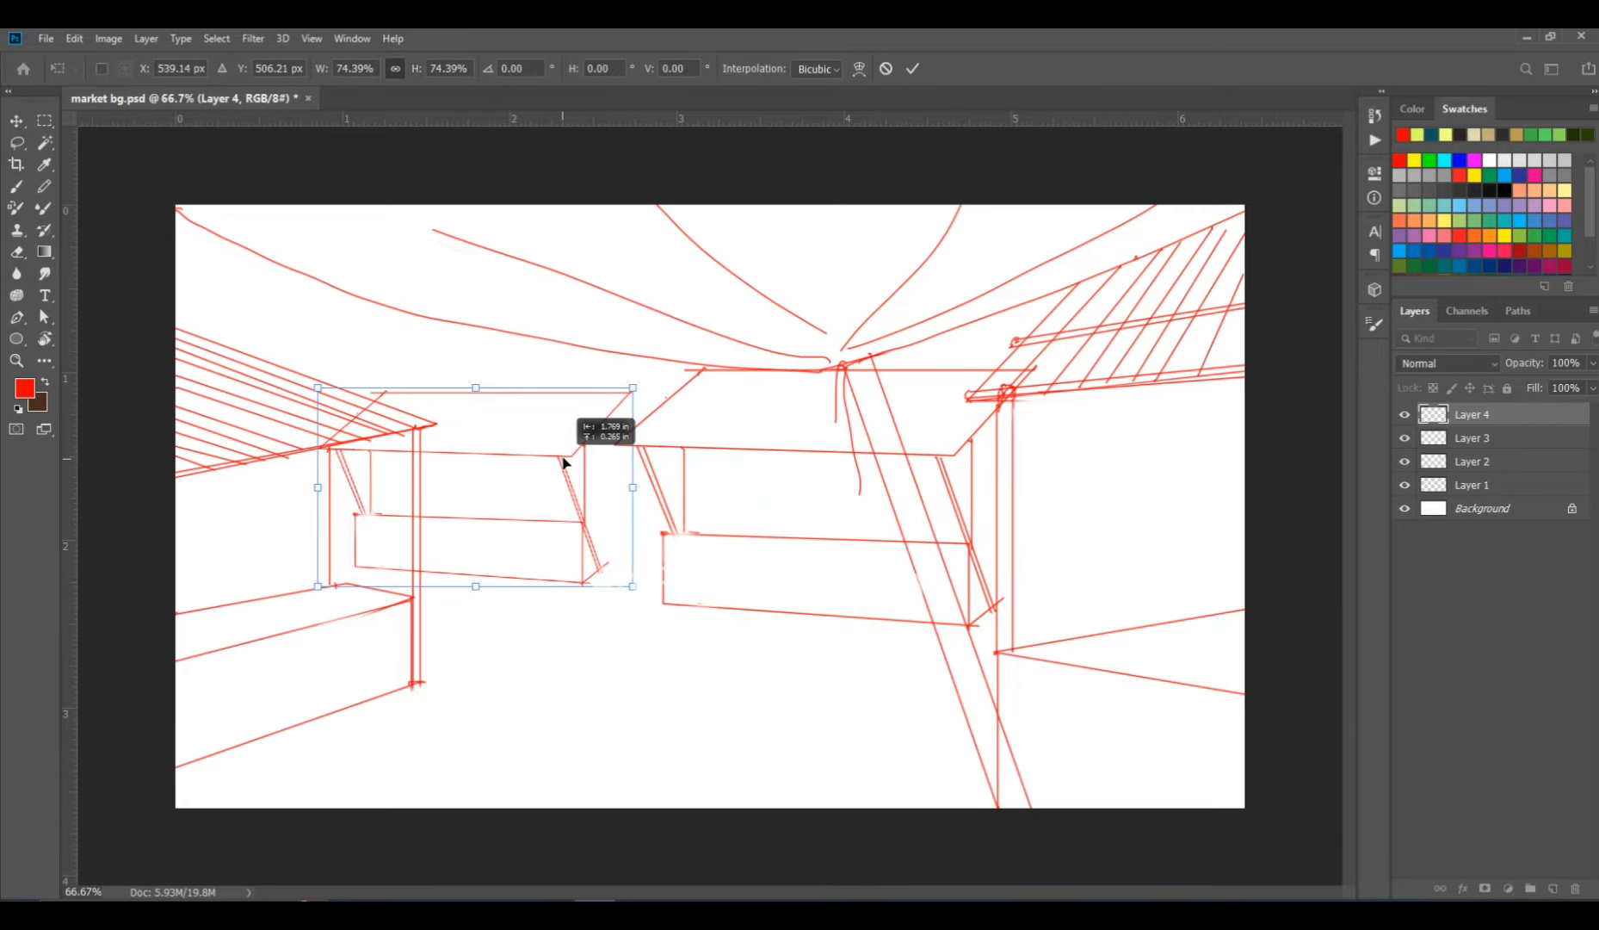
pyautogui.moveTo(631, 382); pyautogui.dragTo(651, 376)
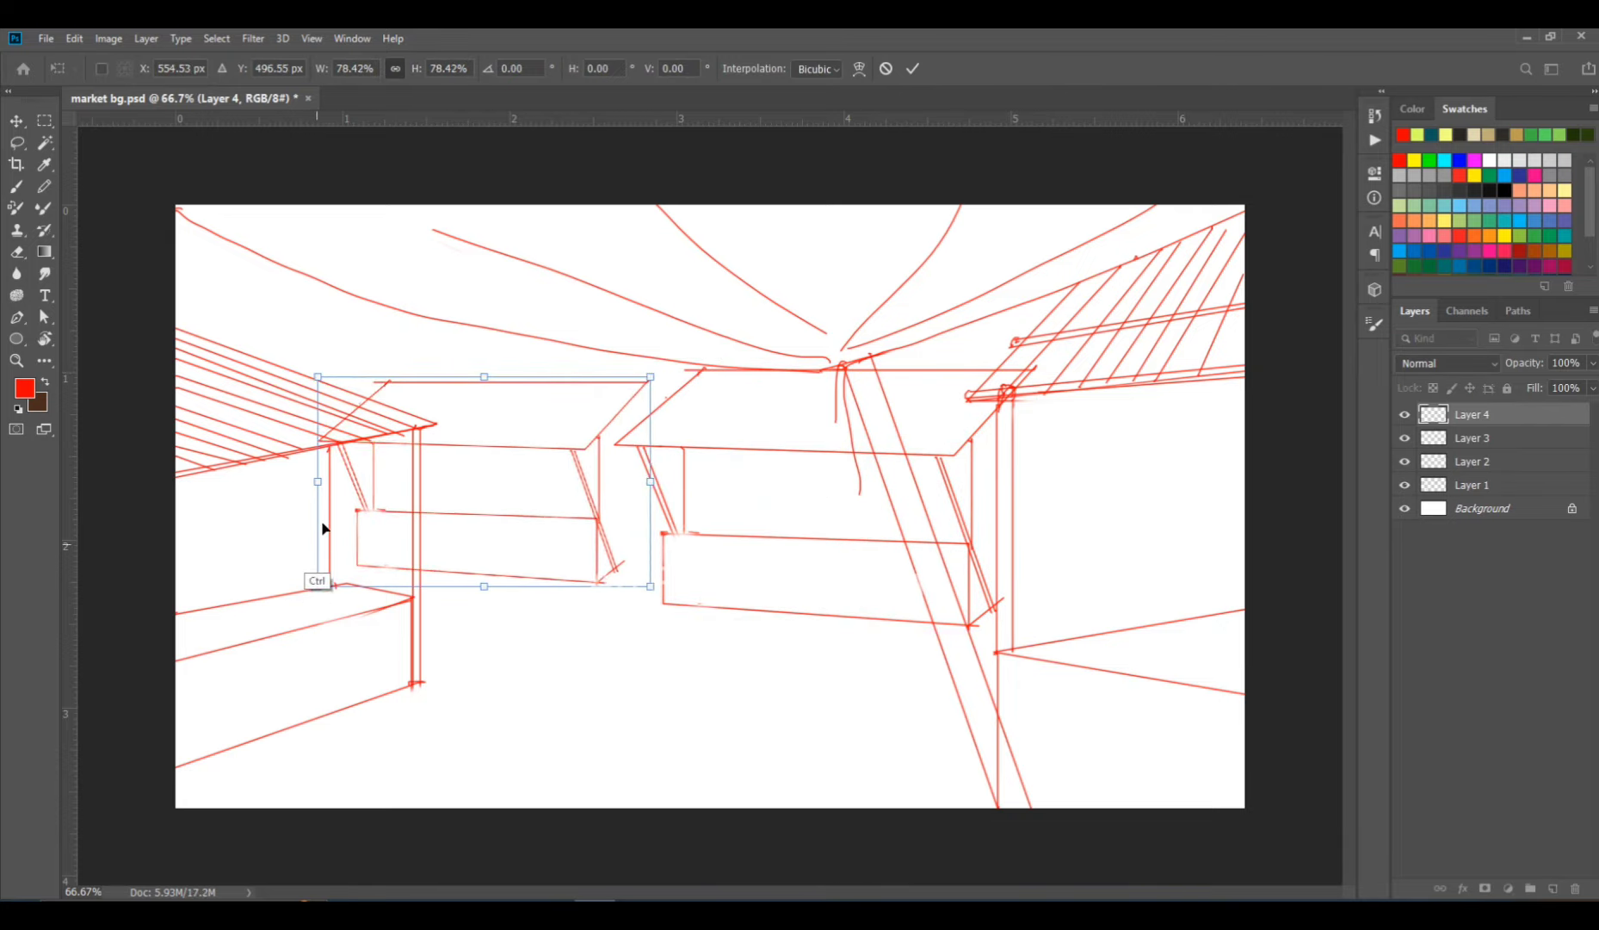
pyautogui.press('ctrl')
pyautogui.moveTo(318, 482); pyautogui.dragTo(349, 457)
pyautogui.hotkey('ctrl', 'Return')
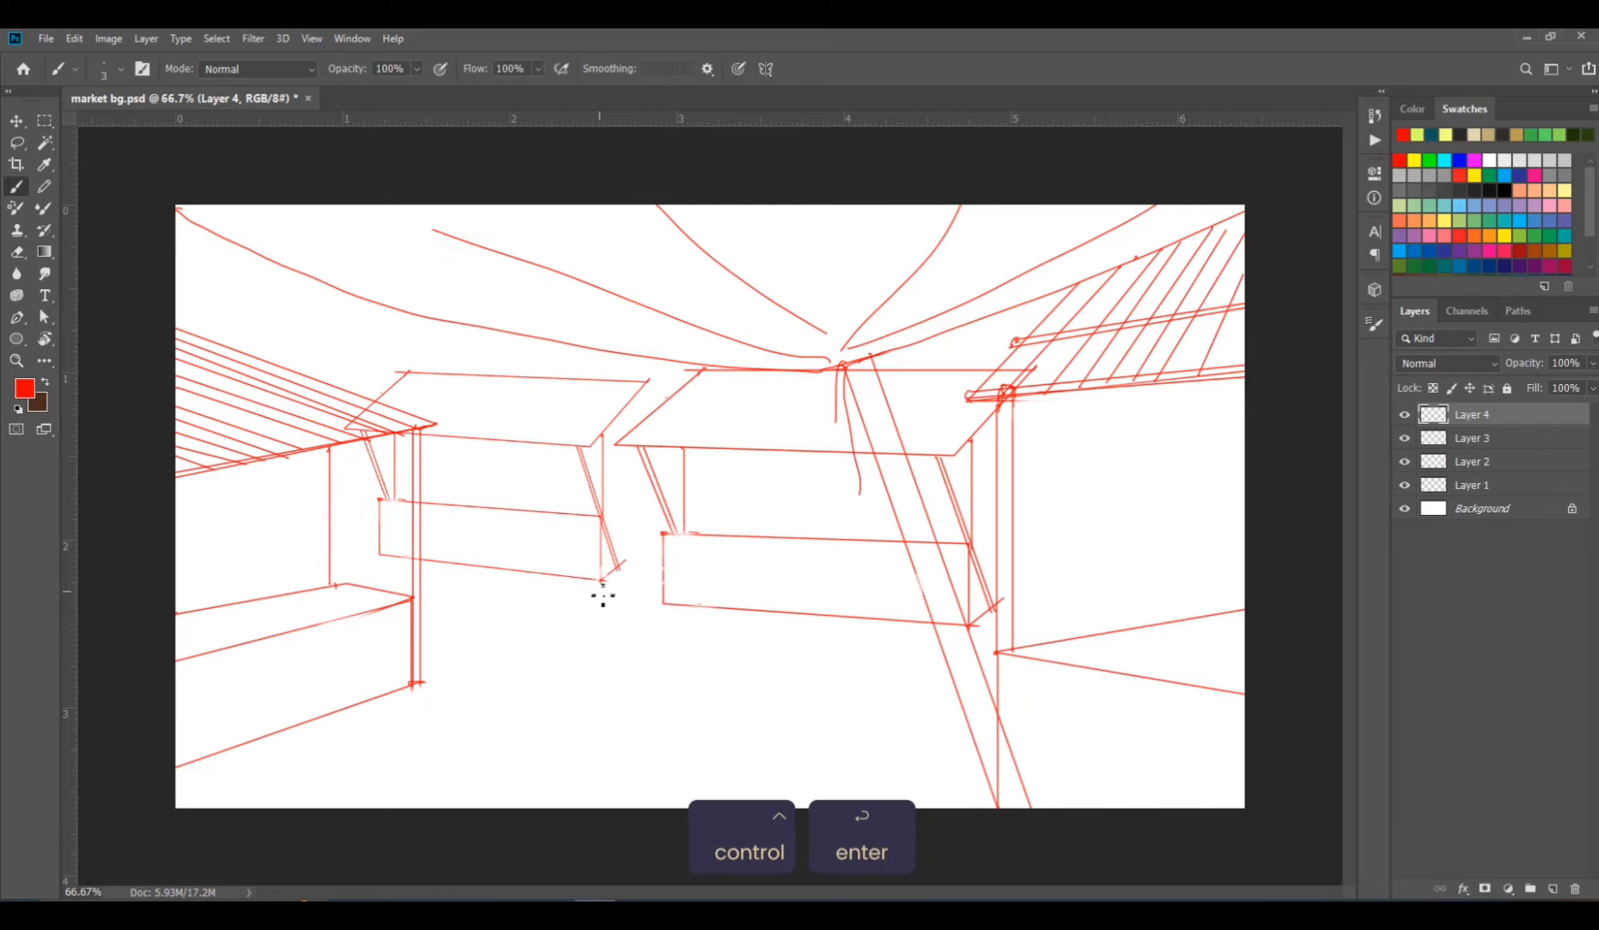
# Close the copied stall's right side with a vertical line from the roof corner and a slanted line back to the counter's base.
pyautogui.click(654, 387)
pyautogui.keyDown('shift'); pyautogui.click(653, 535); pyautogui.keyUp('shift')
pyautogui.keyDown('shift'); pyautogui.click(601, 578); pyautogui.keyUp('shift')
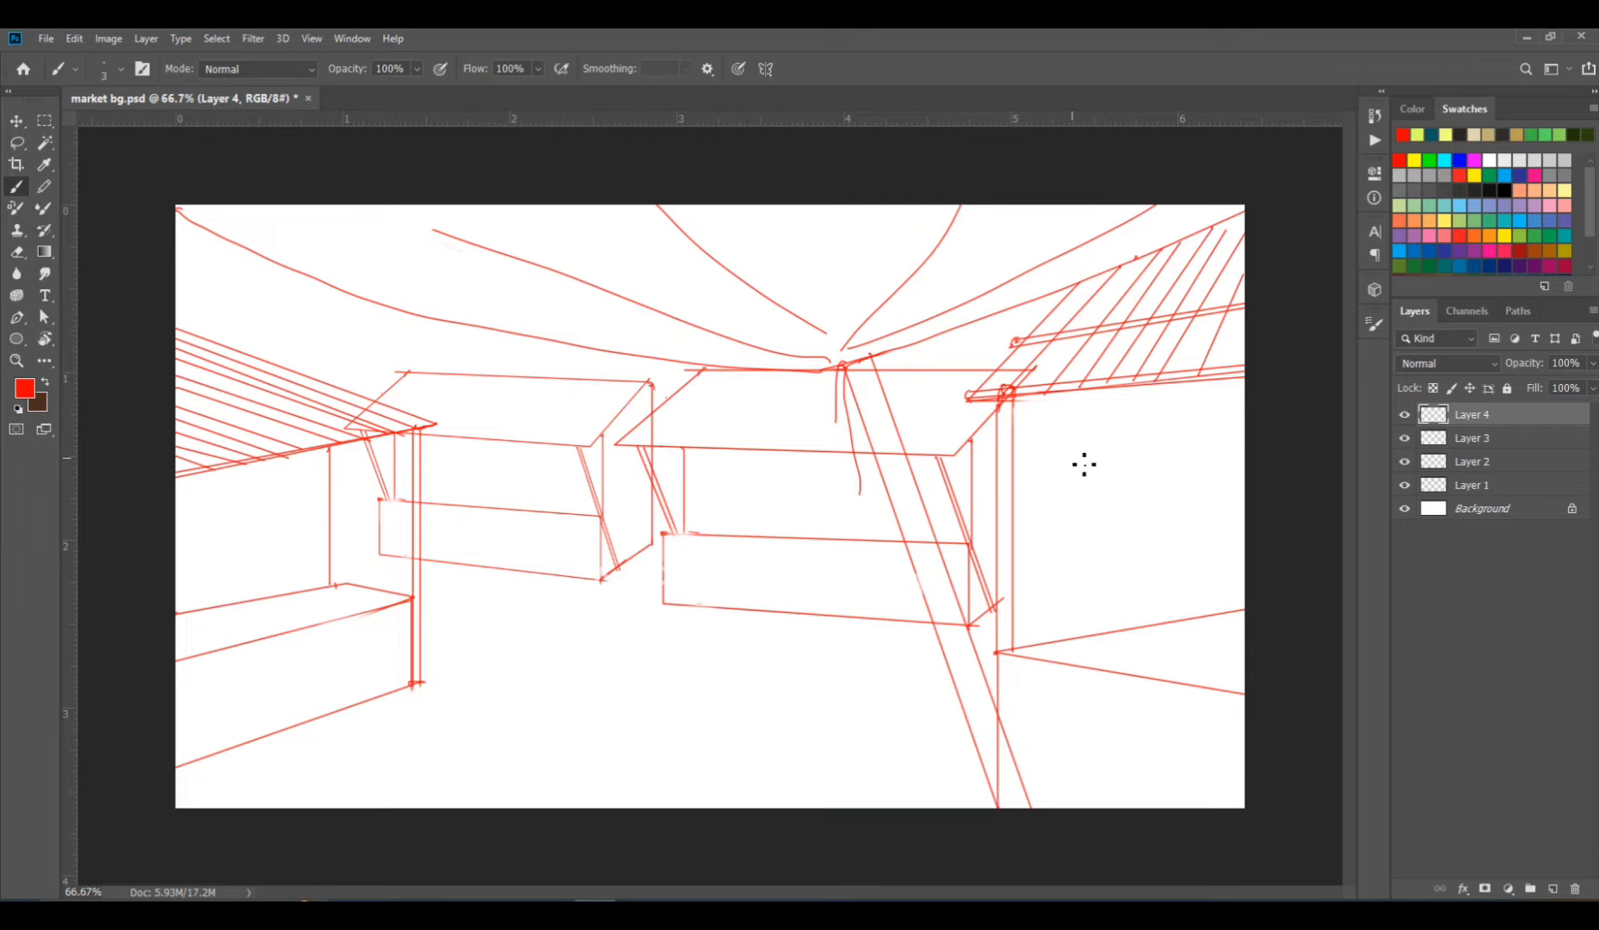
pyautogui.hotkey('ctrl', 'z')
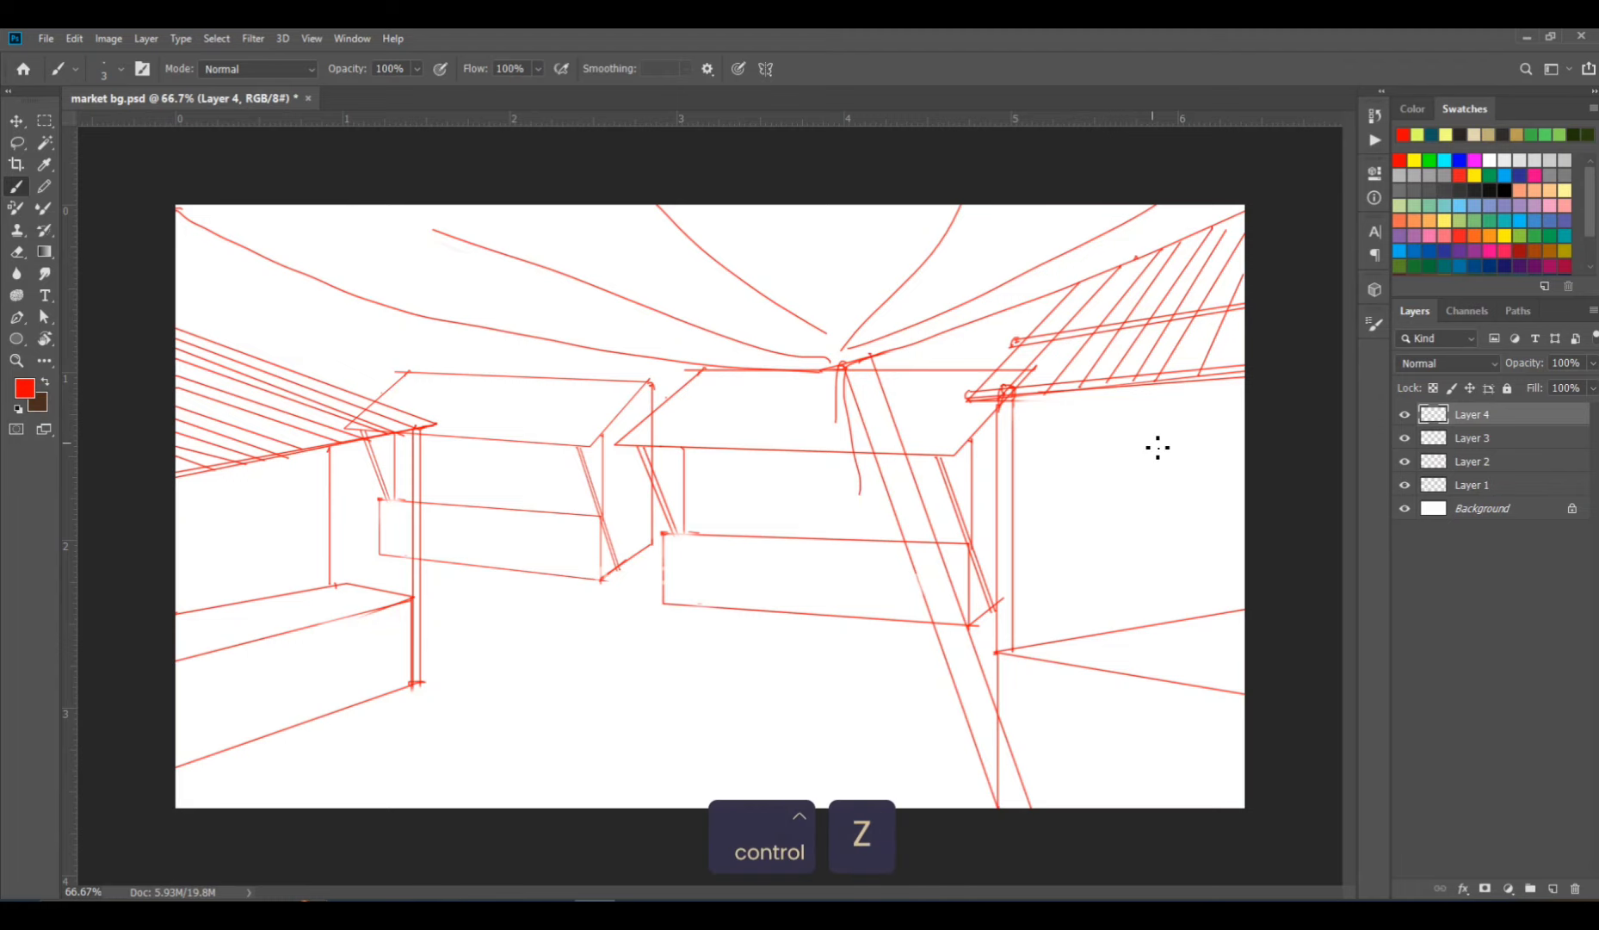
# On a new layer, sketch a large tree trunk inside the right stall's opening, with a ground line and scalloped foliage around the roof beams.
pyautogui.hotkey('ctrl', 'shift', 'alt', 'n')
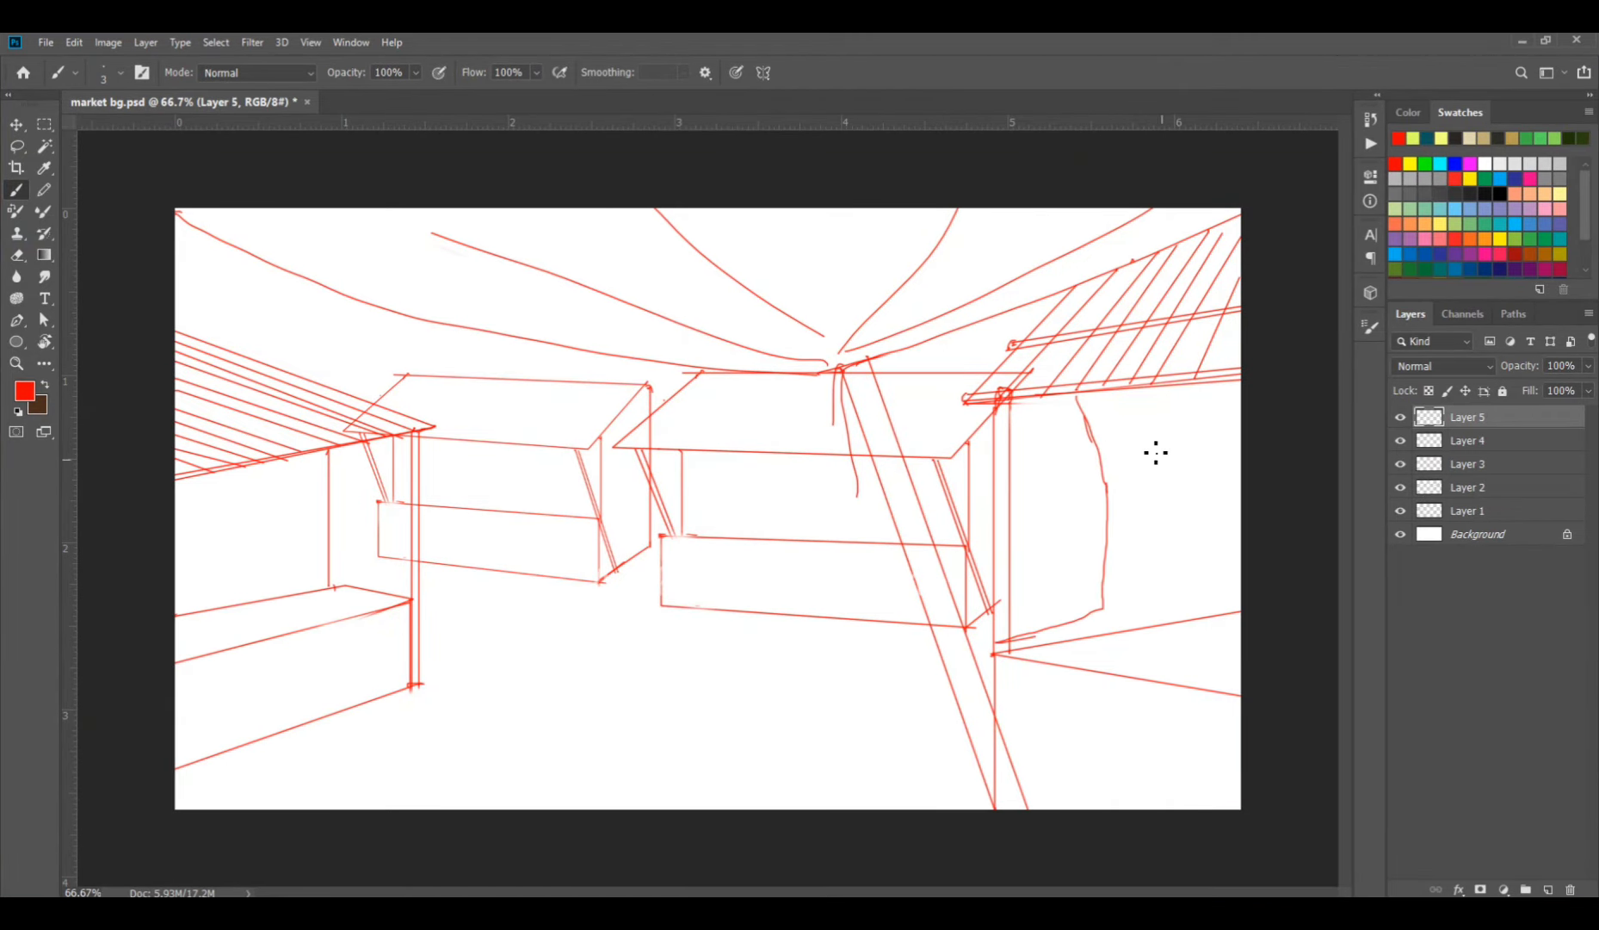
pyautogui.moveTo(1151, 384)
pyautogui.mouseDown()
pyautogui.moveTo(1167, 539)
pyautogui.moveTo(1198, 614)
pyautogui.moveTo(1241, 610)
pyautogui.mouseUp()
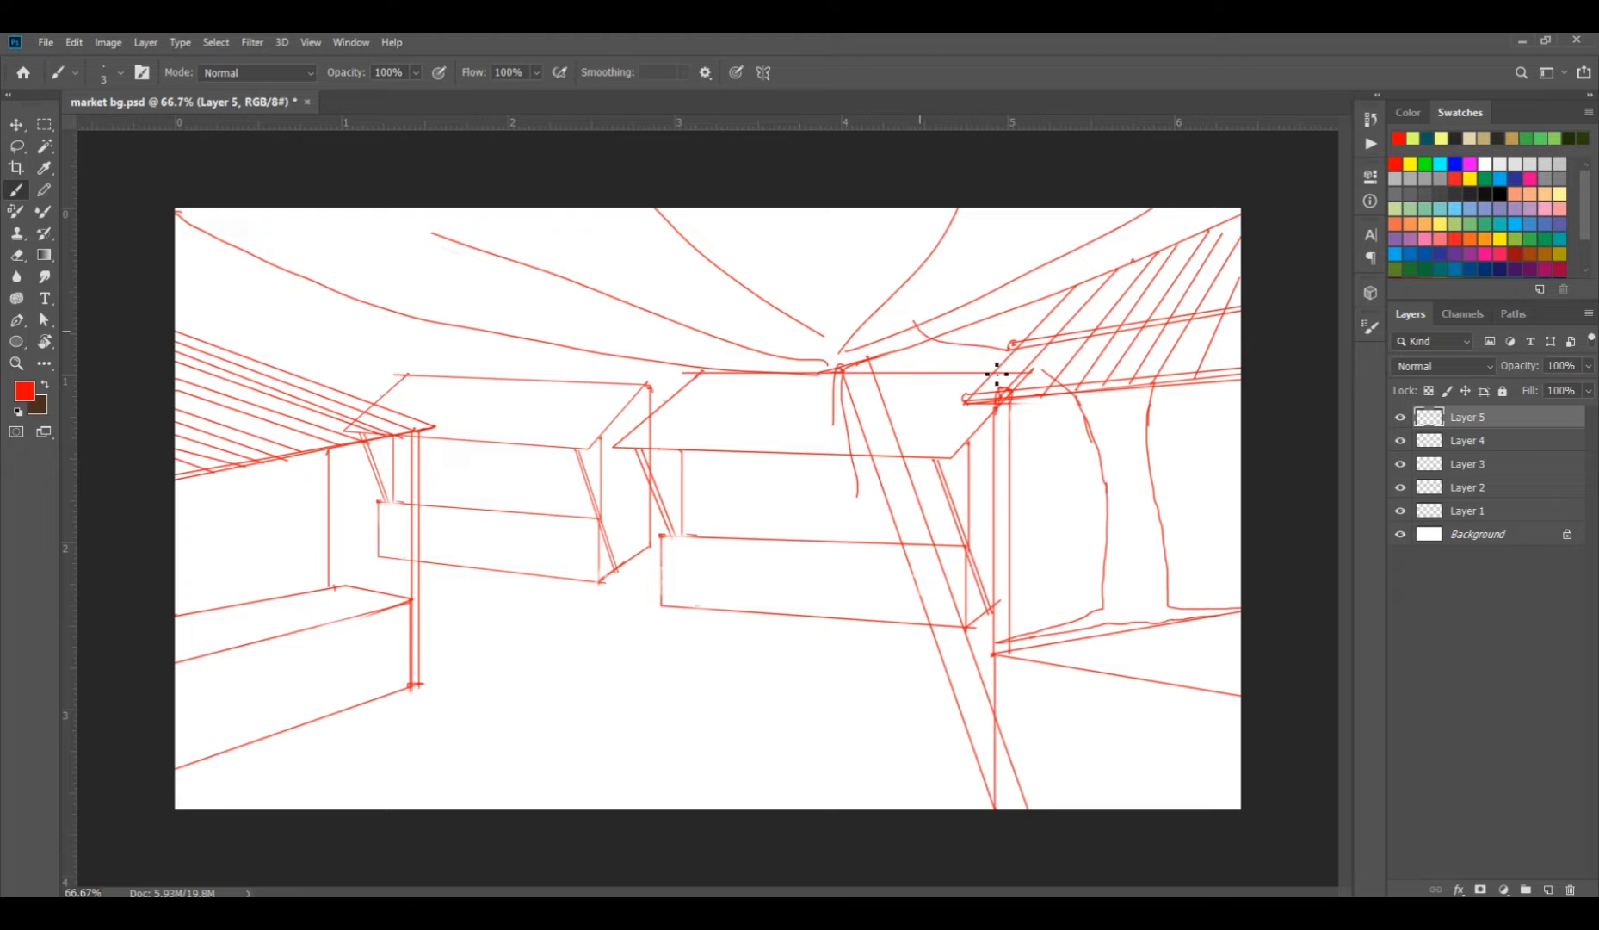
pyautogui.moveTo(1222, 385)
pyautogui.mouseDown()
pyautogui.moveTo(1149, 411)
pyautogui.moveTo(996, 415)
pyautogui.mouseUp()
pyautogui.moveTo(983, 376)
pyautogui.mouseDown()
pyautogui.moveTo(927, 378)
pyautogui.moveTo(902, 349)
pyautogui.mouseUp()
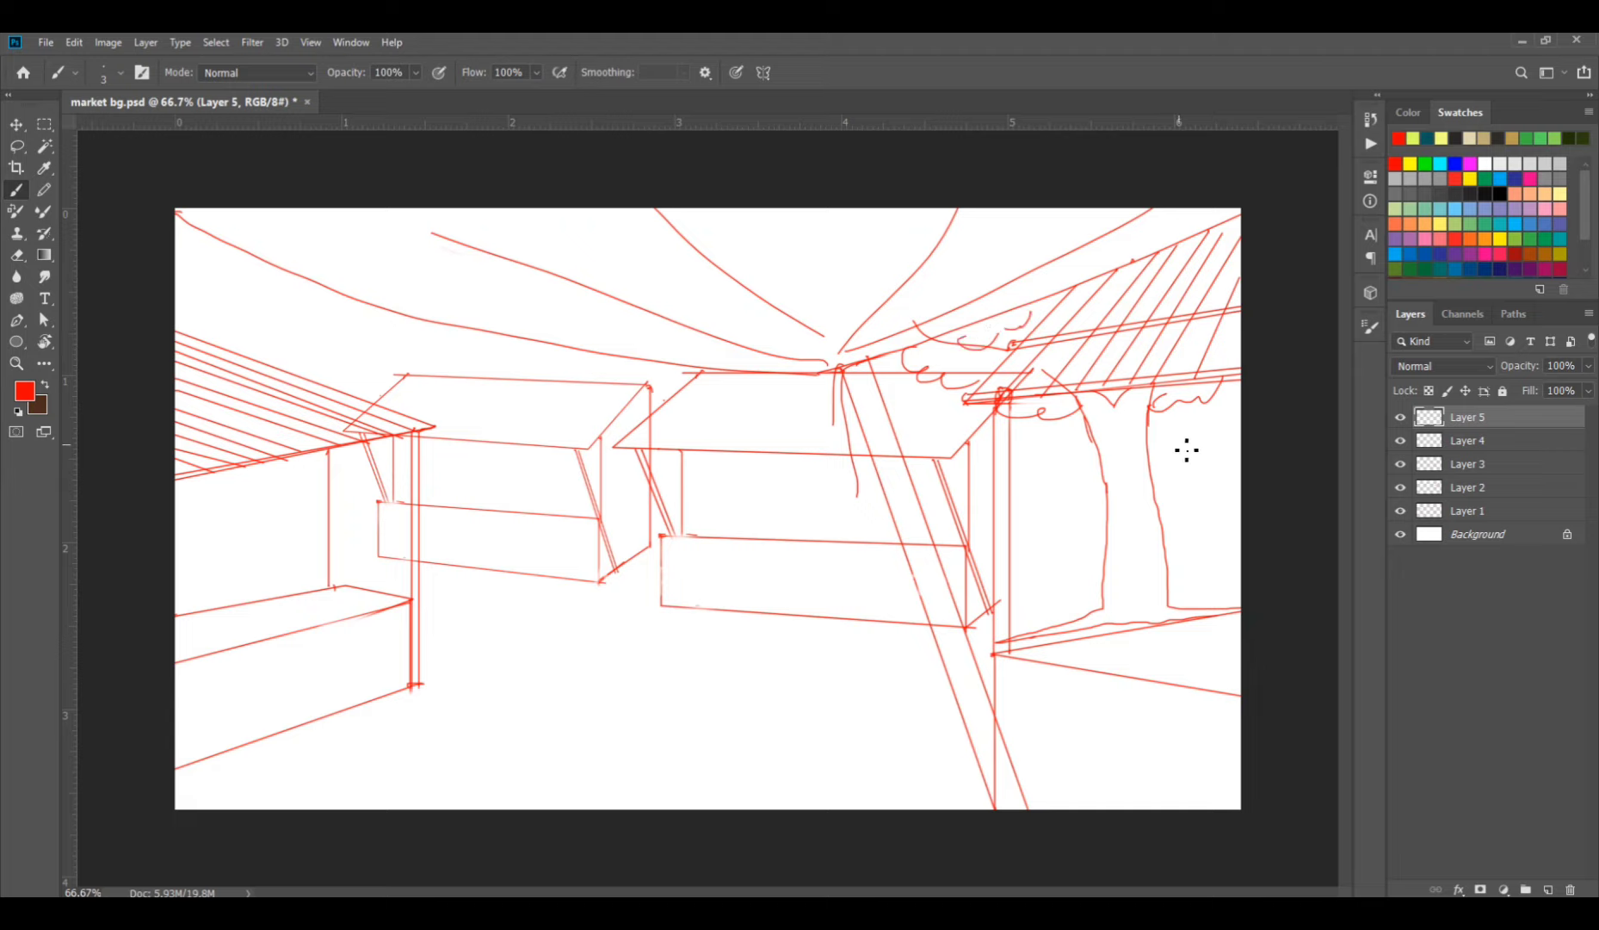
# On a new layer, sketch two small roofed stalls flanking the tree trunk, with slanted posts, counters and scribbled hanging goods.
pyautogui.click(1550, 889)
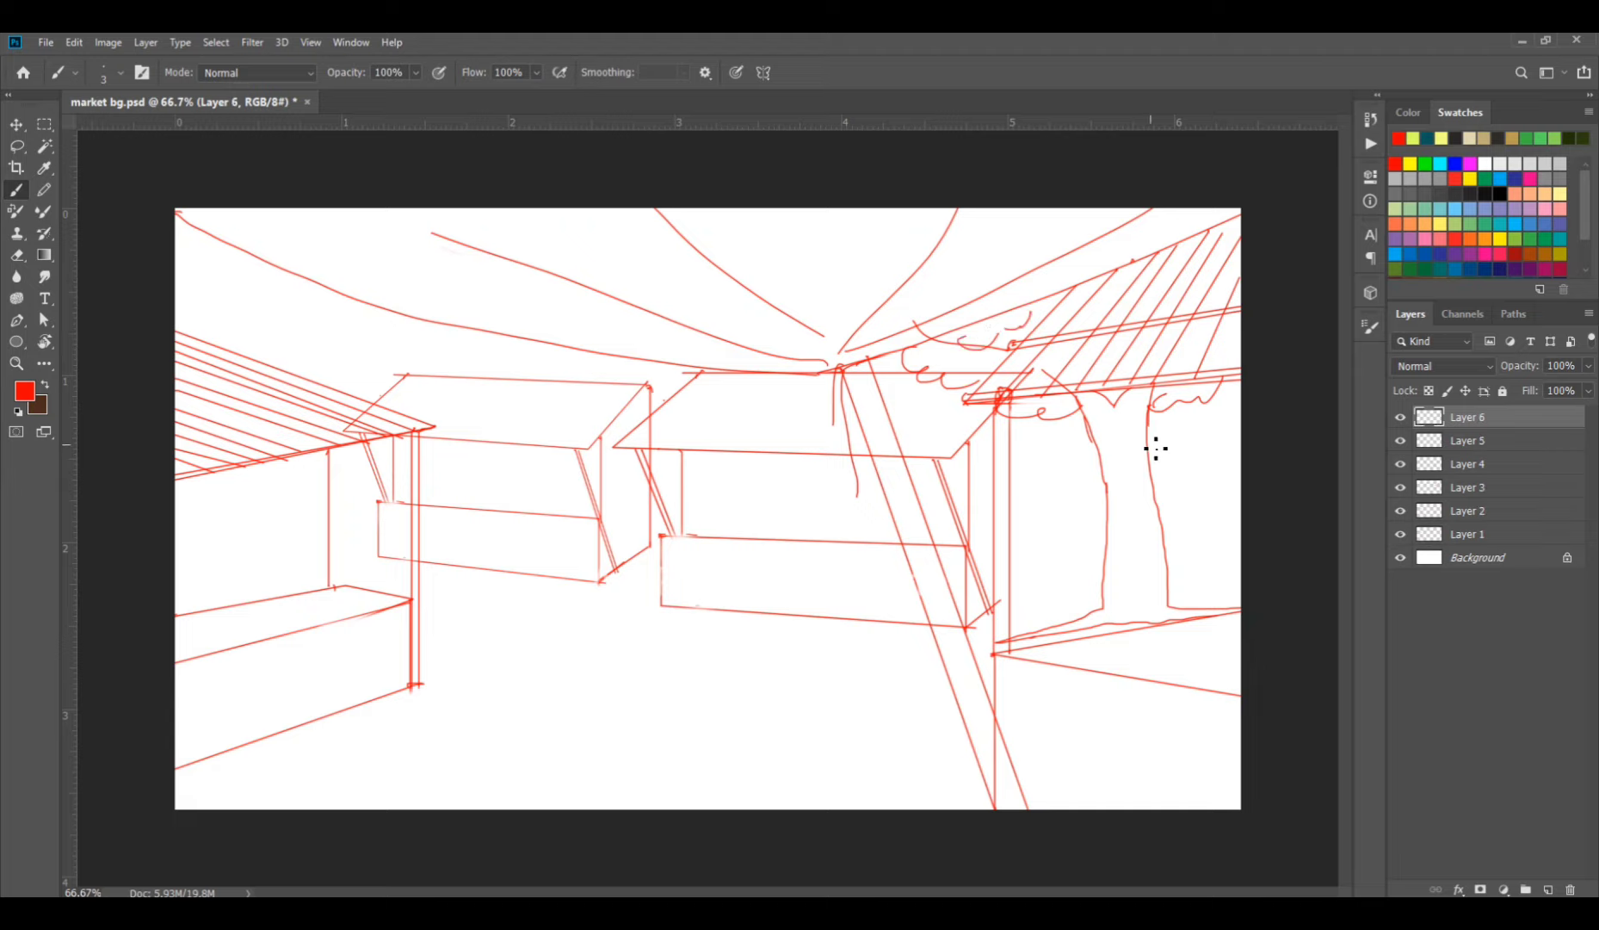
pyautogui.moveTo(1146, 438); pyautogui.dragTo(1235, 461)
pyautogui.moveTo(1016, 484)
pyautogui.mouseDown()
pyautogui.moveTo(1093, 501)
pyautogui.moveTo(1039, 561)
pyautogui.moveTo(1054, 597)
pyautogui.mouseUp()
pyautogui.moveTo(1026, 543); pyautogui.dragTo(1047, 594)
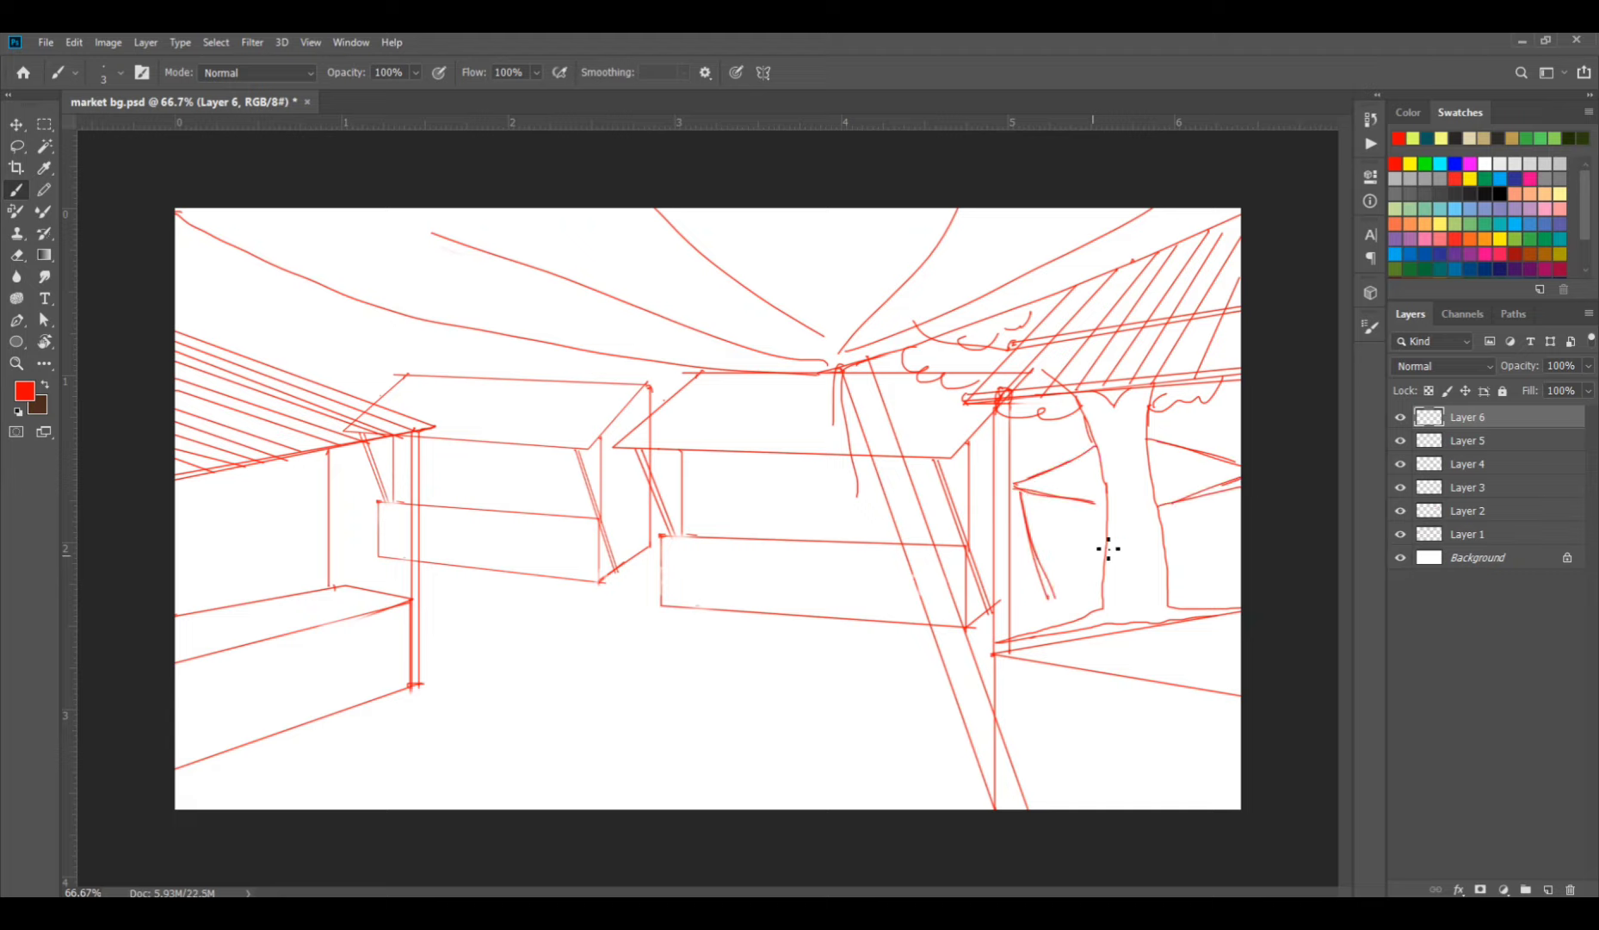
pyautogui.moveTo(1239, 479); pyautogui.dragTo(1220, 595)
pyautogui.moveTo(1084, 504); pyautogui.dragTo(1102, 585)
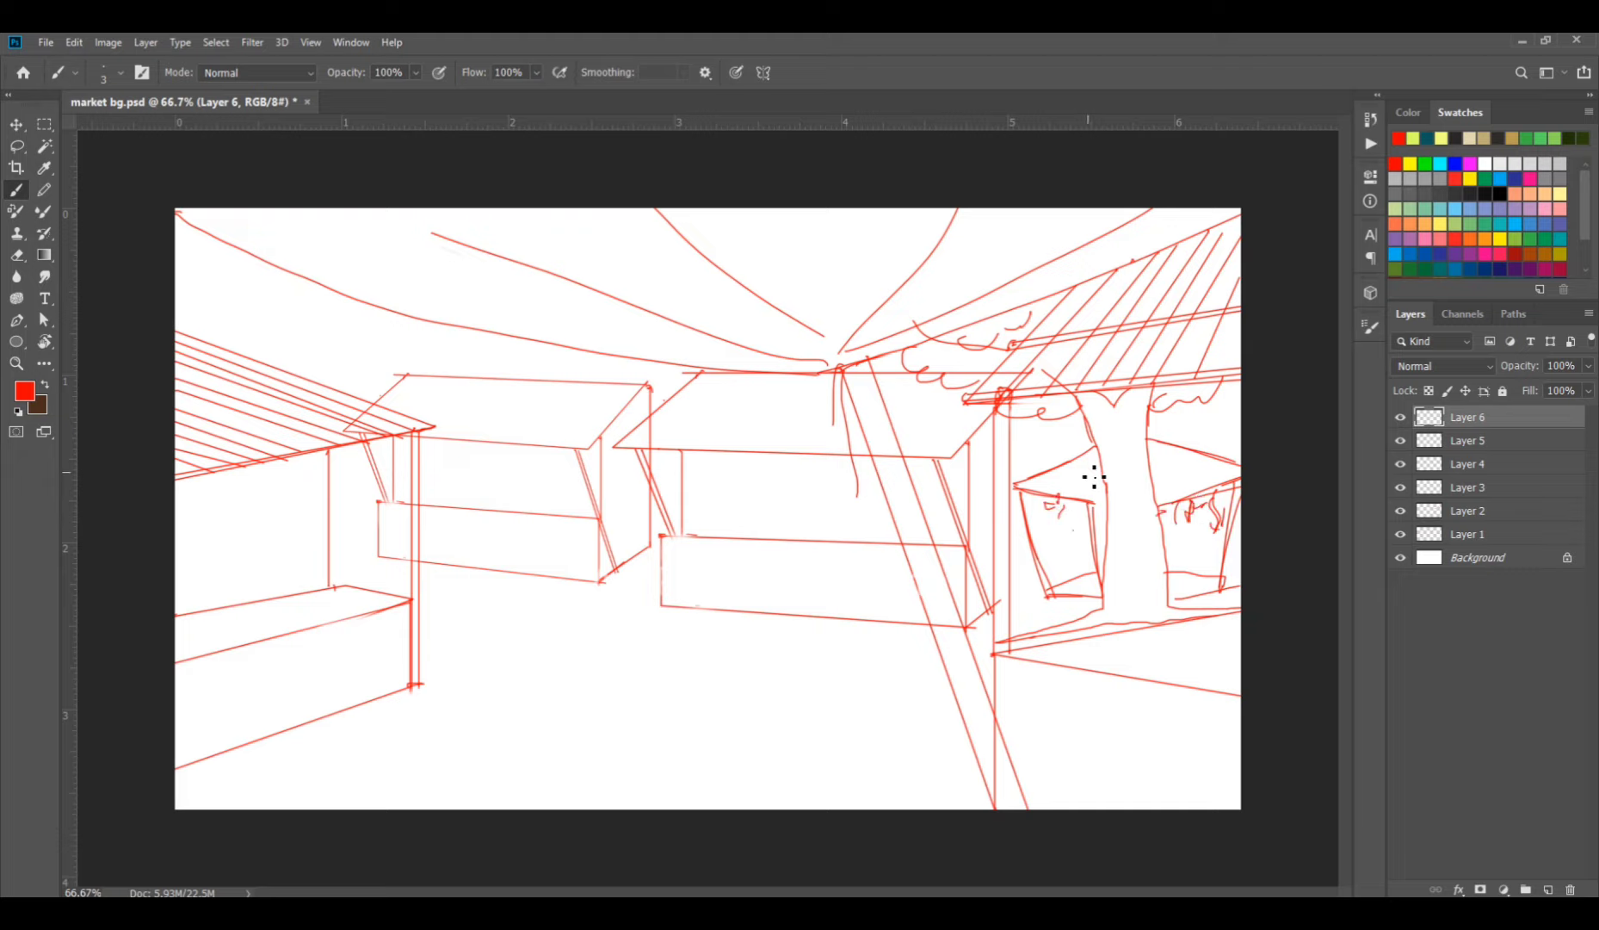
pyautogui.moveTo(1143, 444); pyautogui.dragTo(1212, 481)
pyautogui.hotkey('ctrl', 'z')
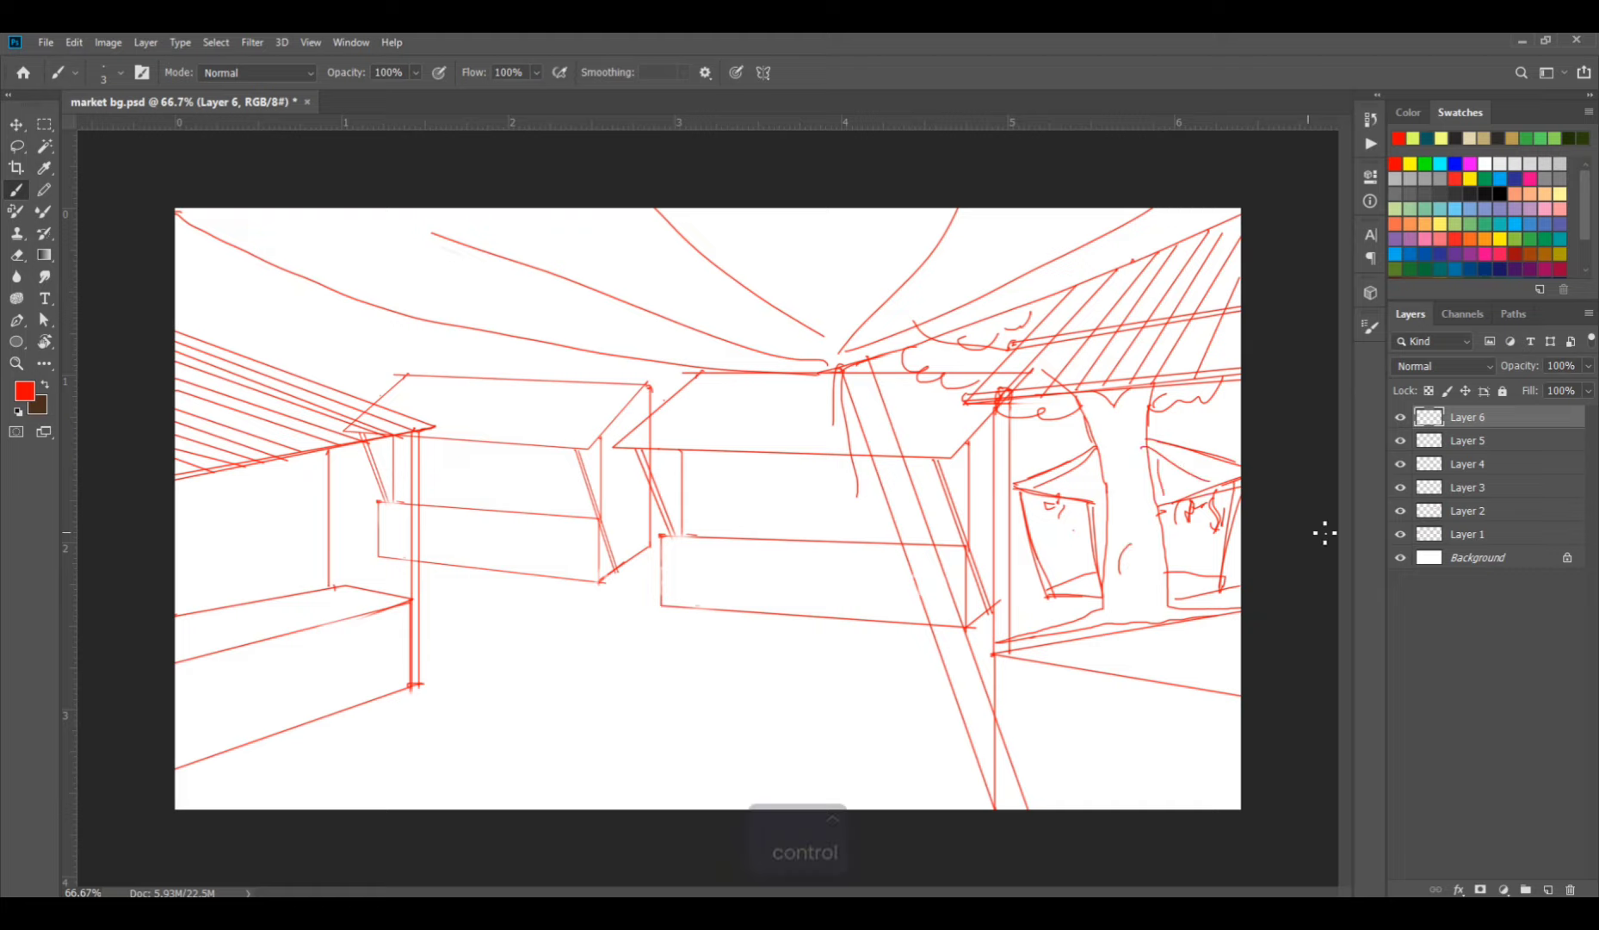
# On new layers, sketch a seated figure at the tree's base, scale it down into place, and add low tables and bowls beside it.
pyautogui.click(1547, 890)
pyautogui.moveTo(1138, 552); pyautogui.dragTo(1141, 547)
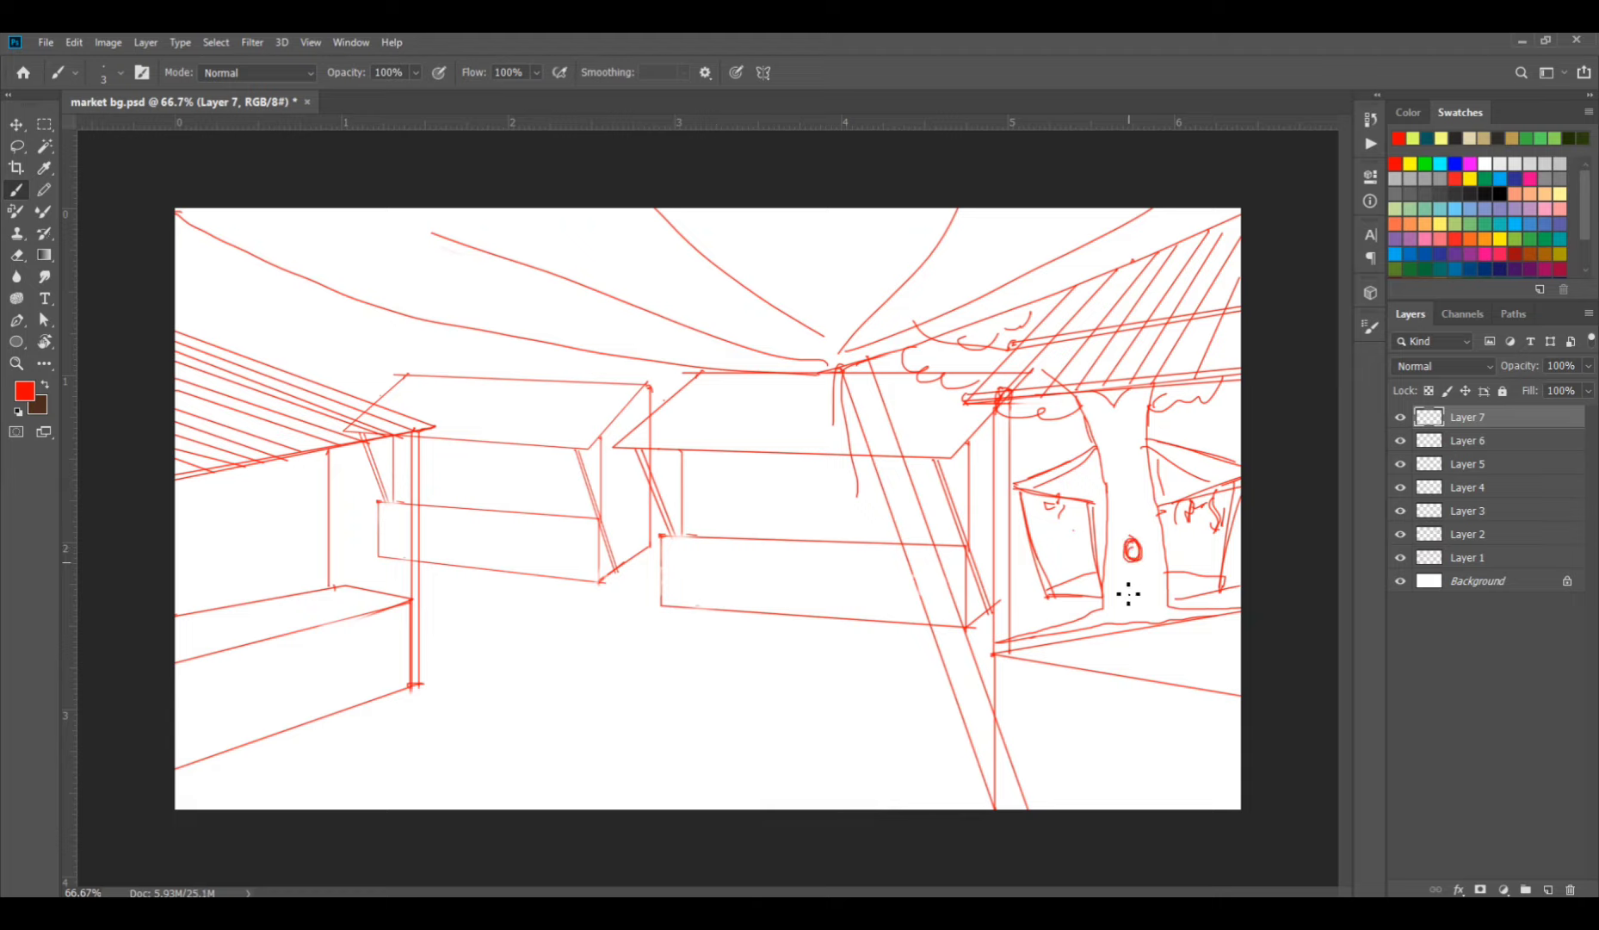
pyautogui.moveTo(1113, 590); pyautogui.dragTo(1129, 584)
pyautogui.hotkey('ctrl', 't')
pyautogui.moveTo(1159, 533)
pyautogui.mouseDown()
pyautogui.moveTo(1184, 516)
pyautogui.moveTo(1126, 580)
pyautogui.mouseUp()
pyautogui.press('Return')
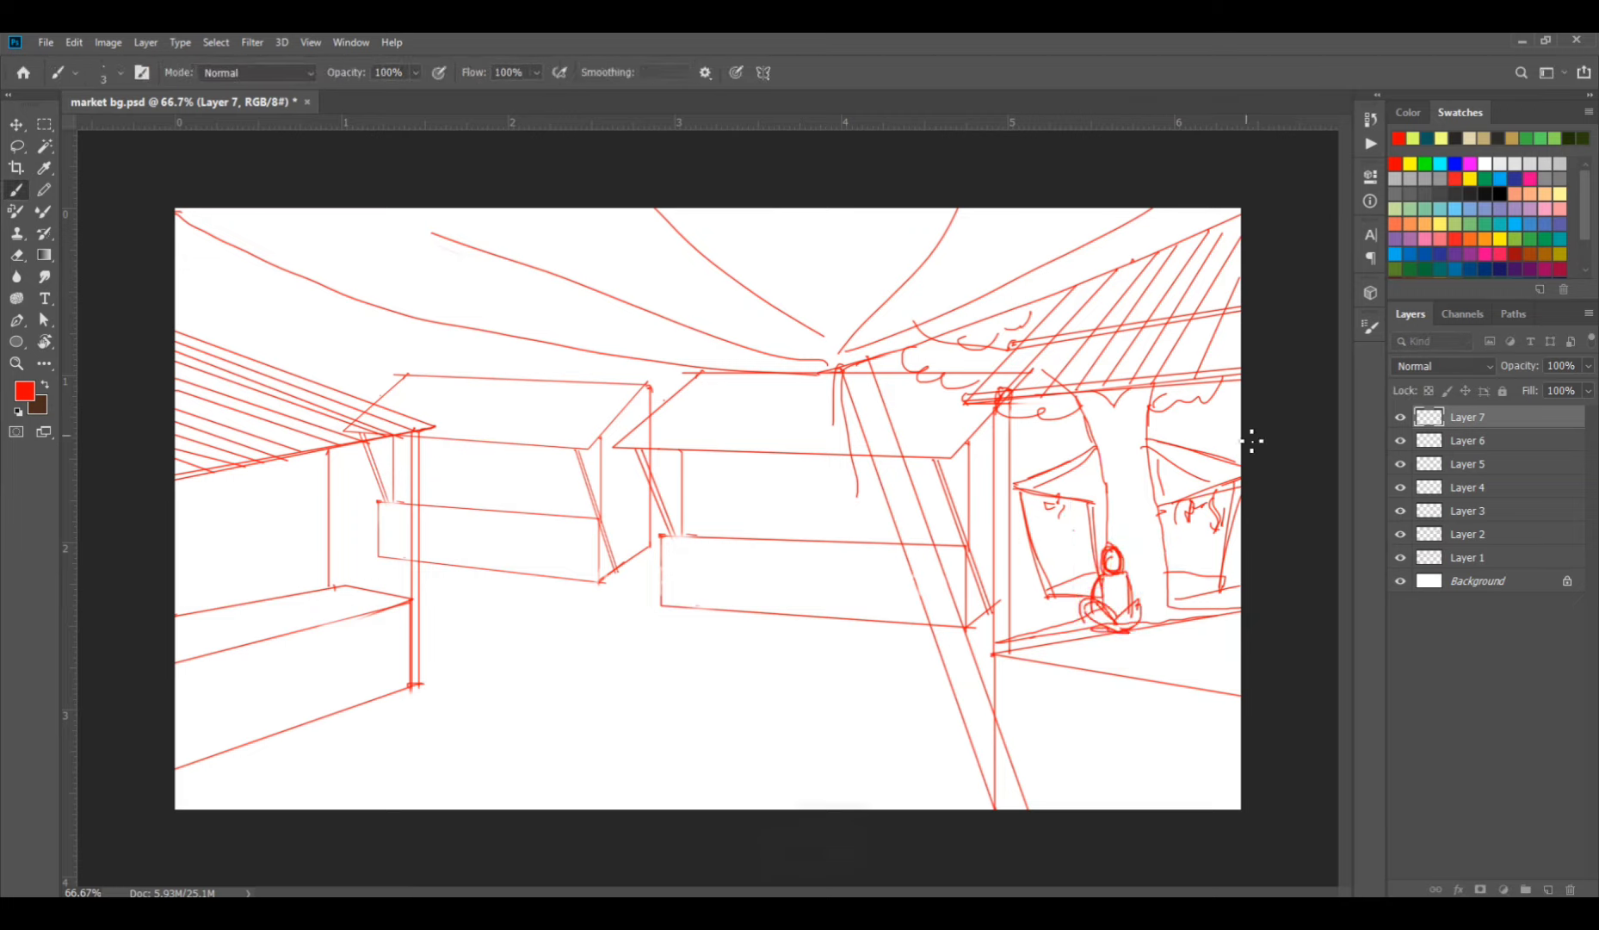
pyautogui.click(1547, 889)
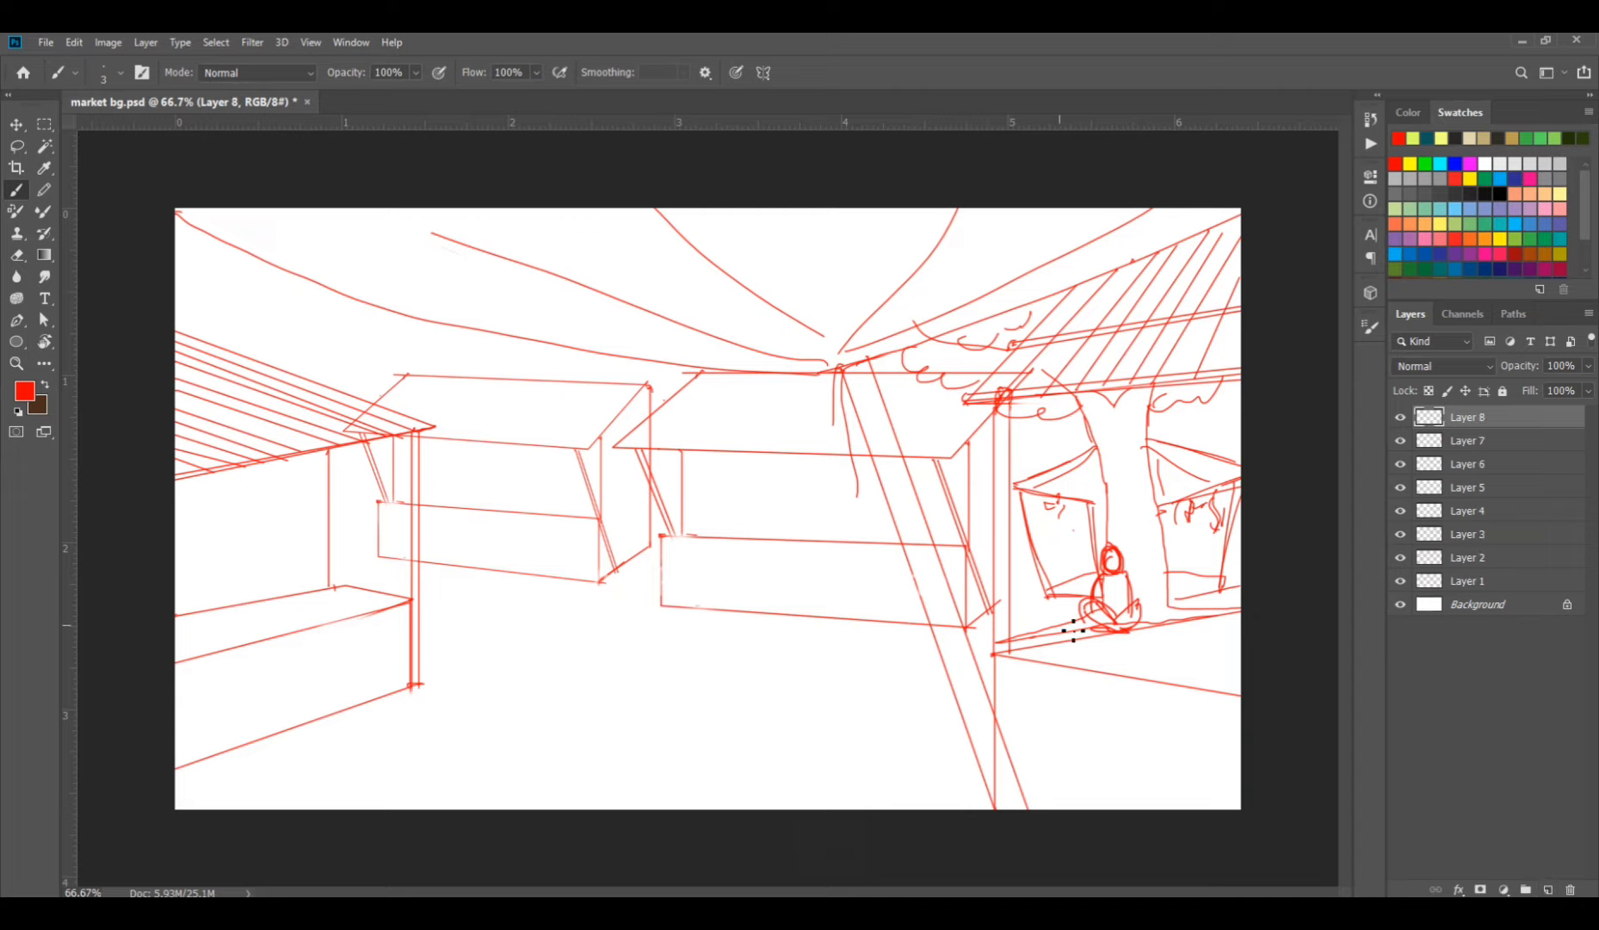
pyautogui.moveTo(999, 641); pyautogui.dragTo(1083, 625)
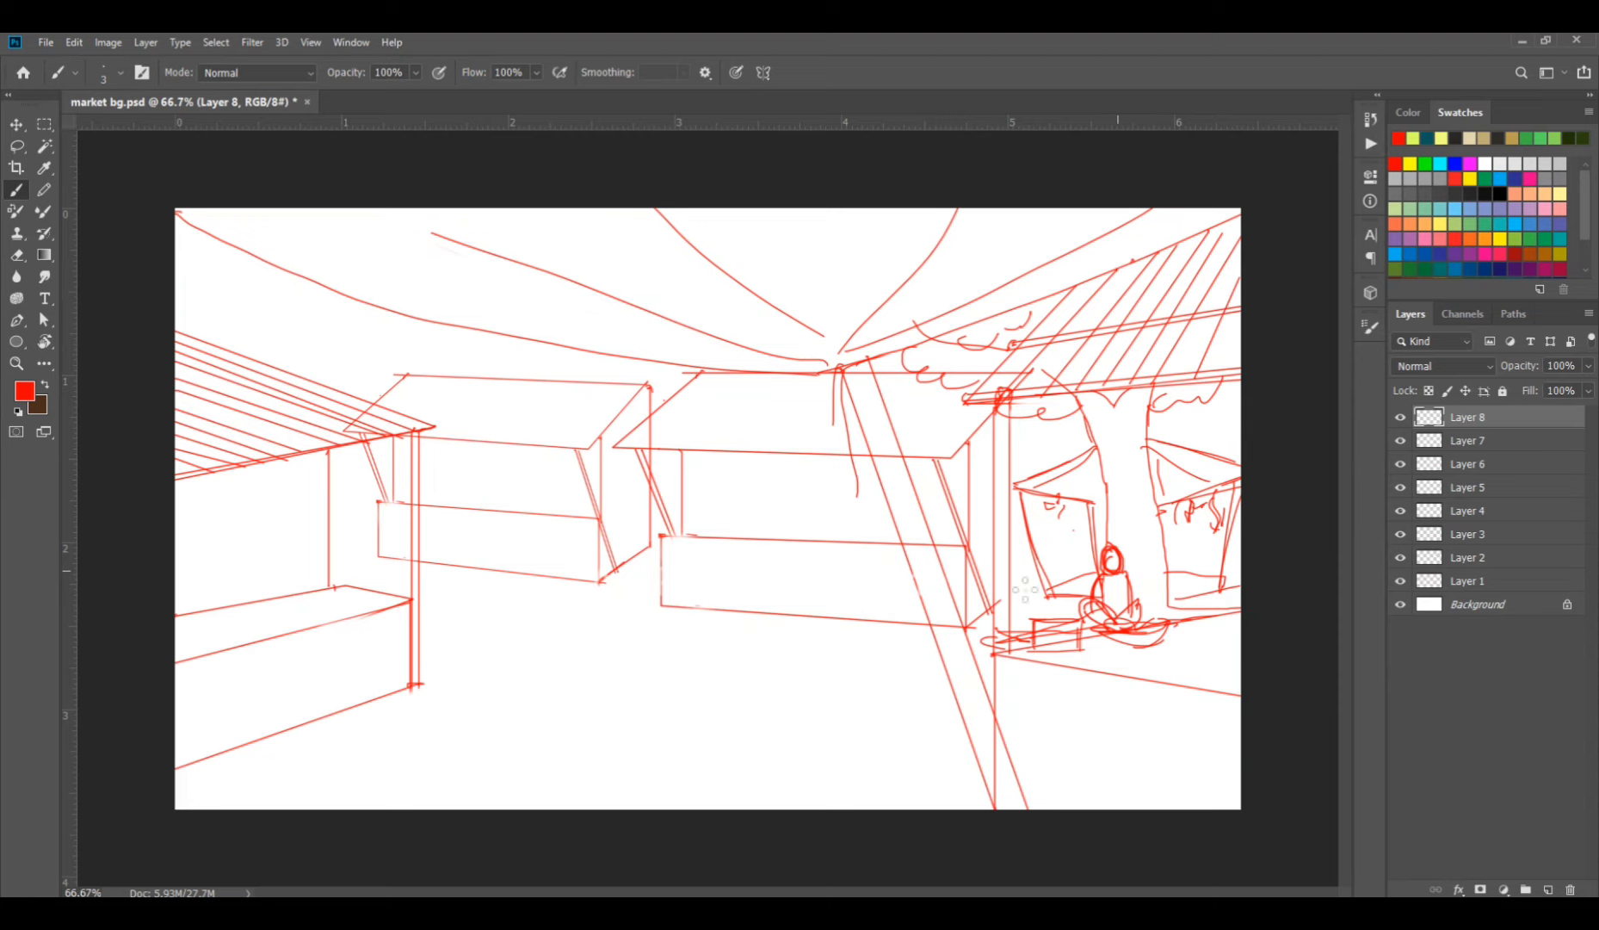
# On Layer 1, lasso the left foreground stall, enlarge it up and to the right with Free Transform, deselect, and save the file.
pyautogui.click(1473, 581)
pyautogui.click(1401, 580)
pyautogui.click(1400, 580)
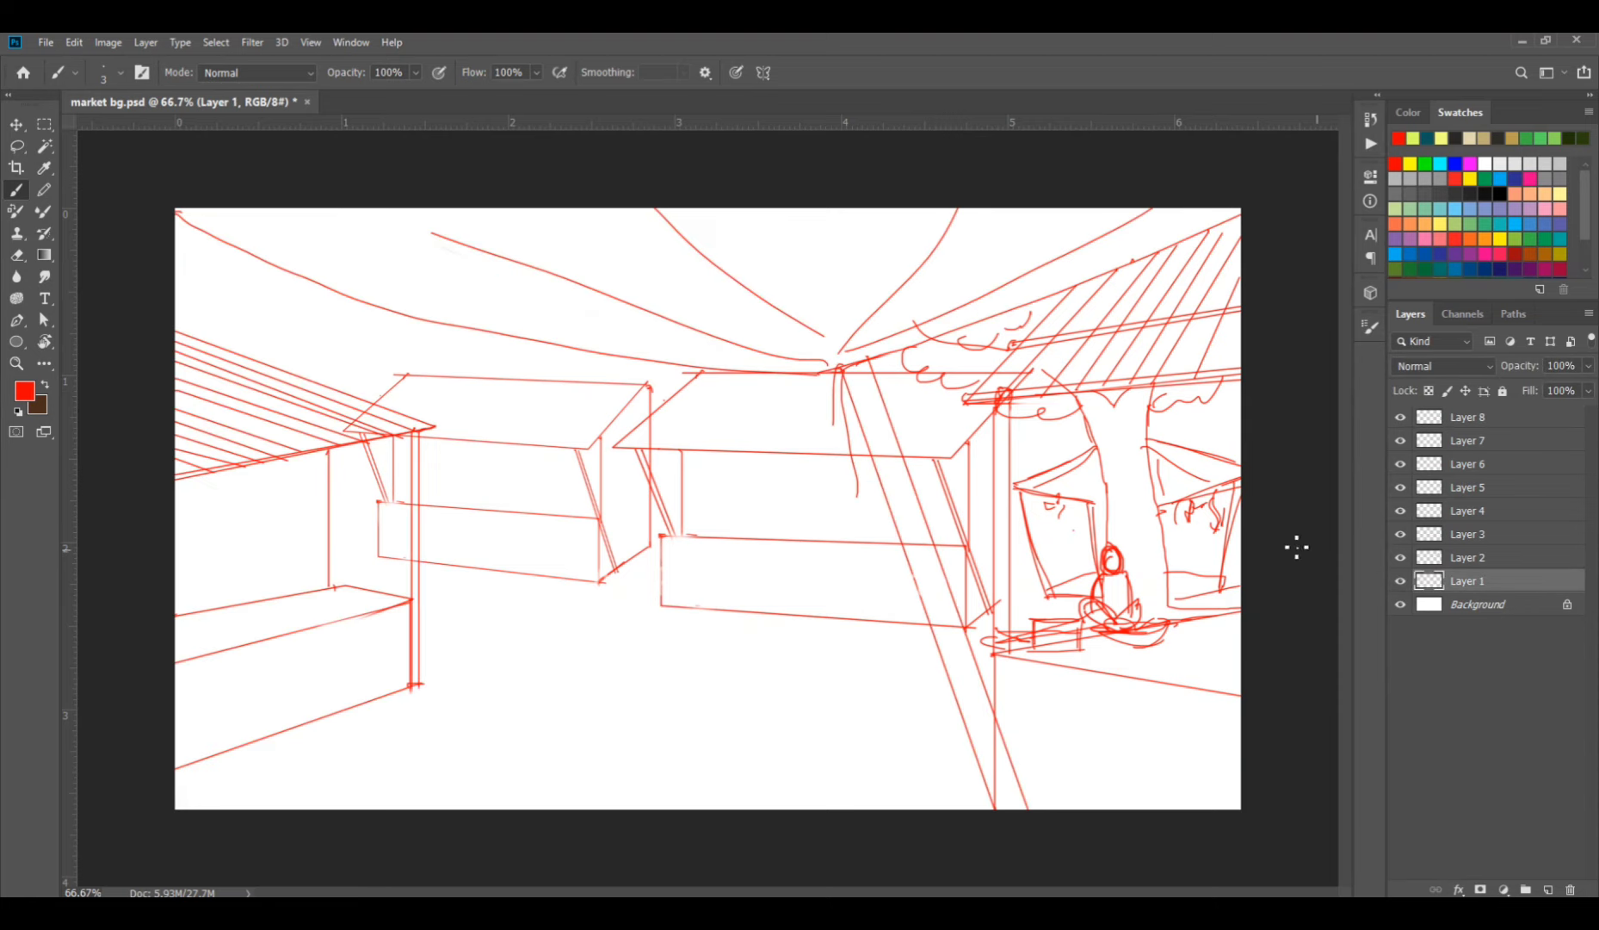
pyautogui.press('l')
pyautogui.moveTo(246, 326)
pyautogui.mouseDown()
pyautogui.moveTo(225, 842)
pyautogui.moveTo(4, 583)
pyautogui.mouseUp()
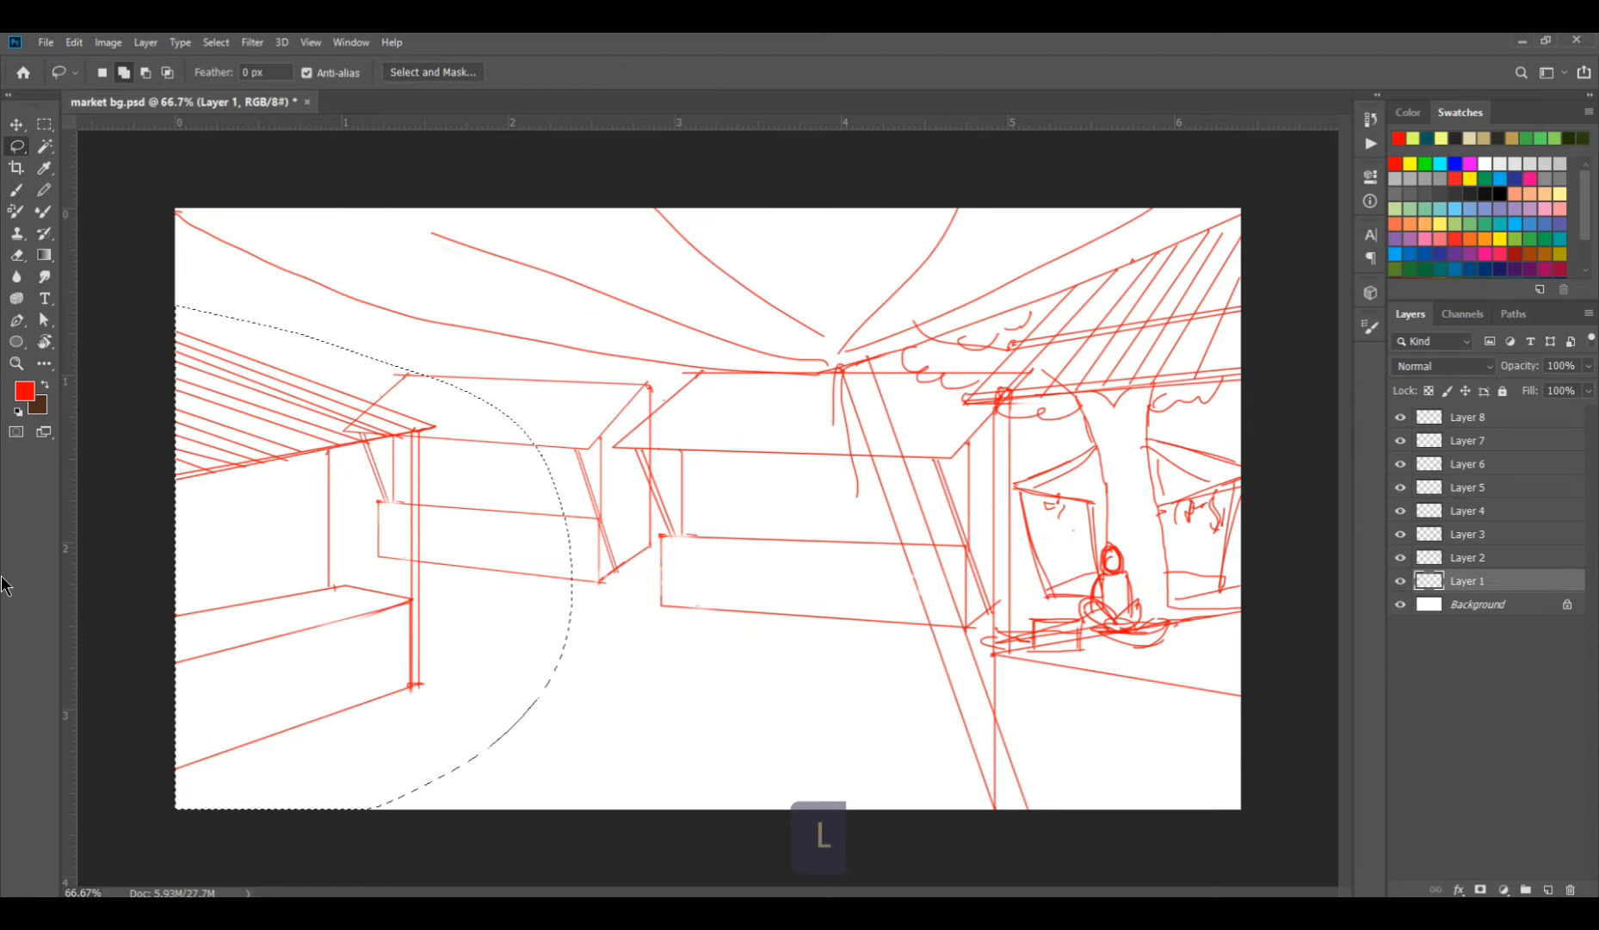
pyautogui.hotkey('ctrl', 't')
pyautogui.moveTo(571, 302); pyautogui.dragTo(617, 243)
pyautogui.press('Return')
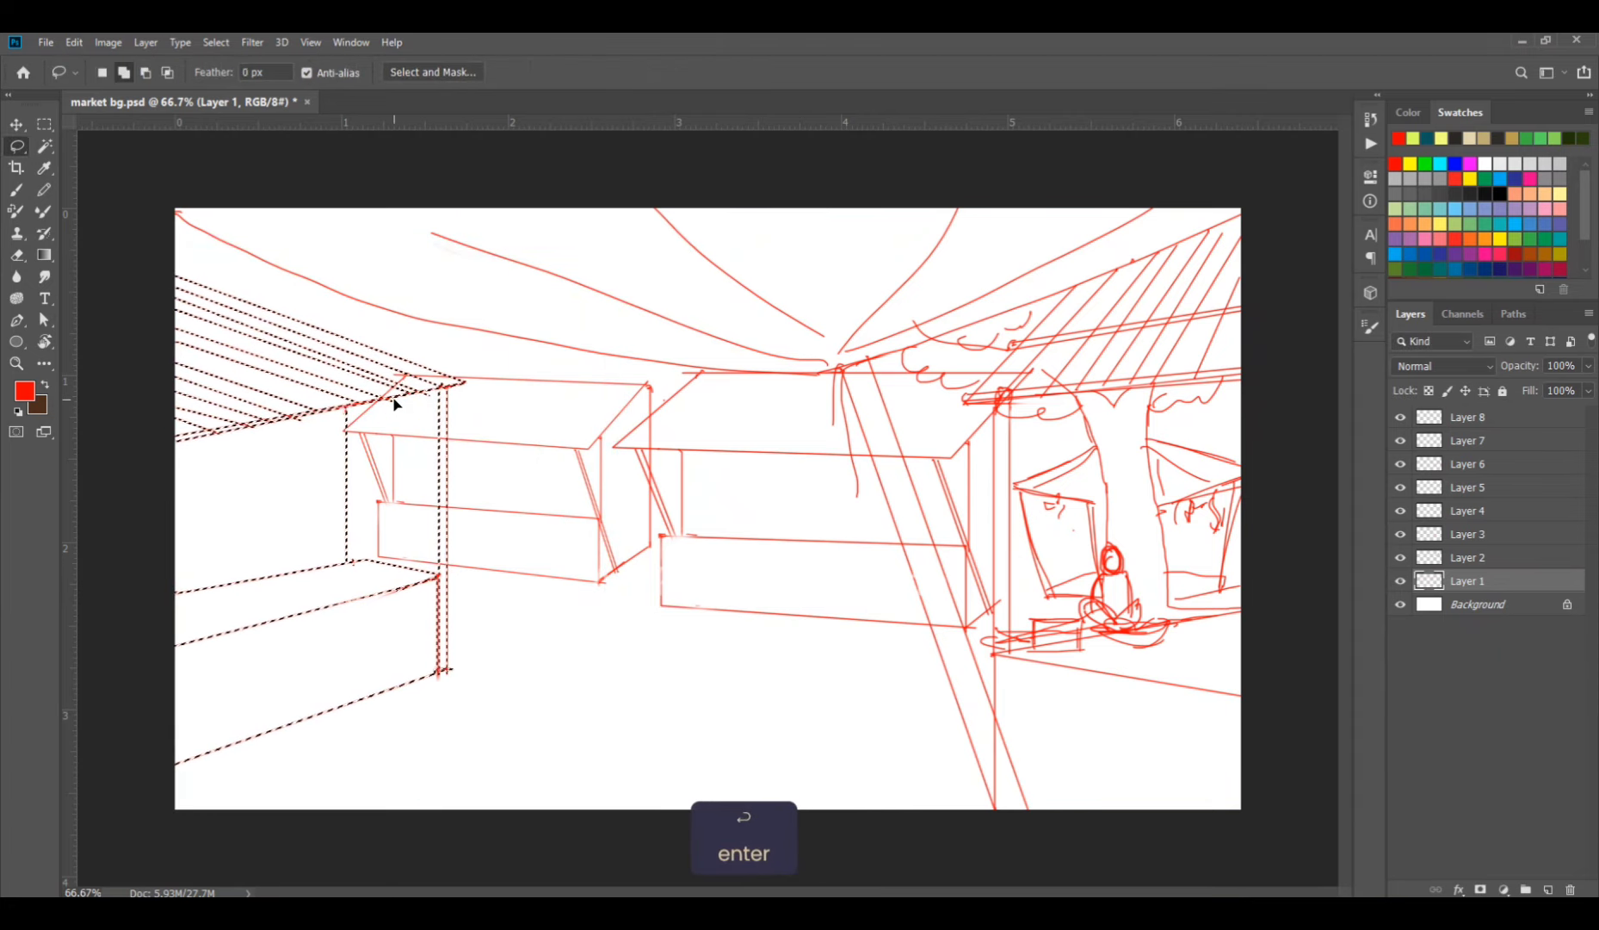
pyautogui.hotkey('ctrl', 'd')
pyautogui.hotkey('ctrl', 's')
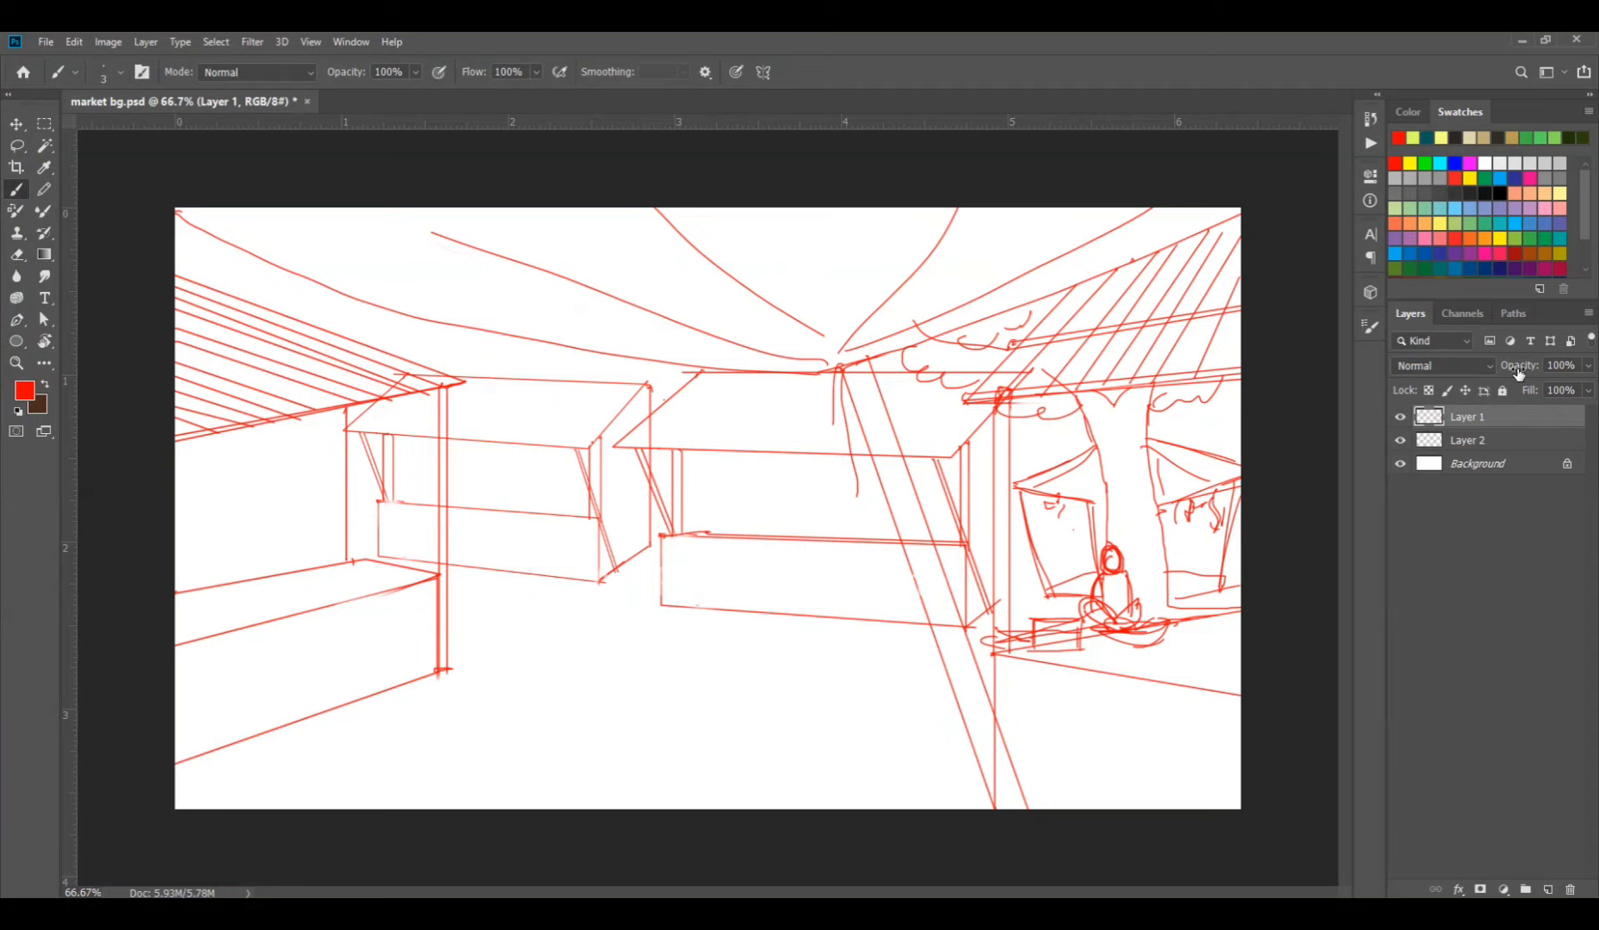
# Lower the opacity of the sketch on Layer 1 to a faint tint, lock that layer, and make Layer 2 active.
pyautogui.moveTo(1520, 365)
pyautogui.mouseDown()
pyautogui.moveTo(1455, 368)
pyautogui.moveTo(1479, 374)
pyautogui.mouseUp()
pyautogui.click(1503, 389)
pyautogui.click(1467, 440)
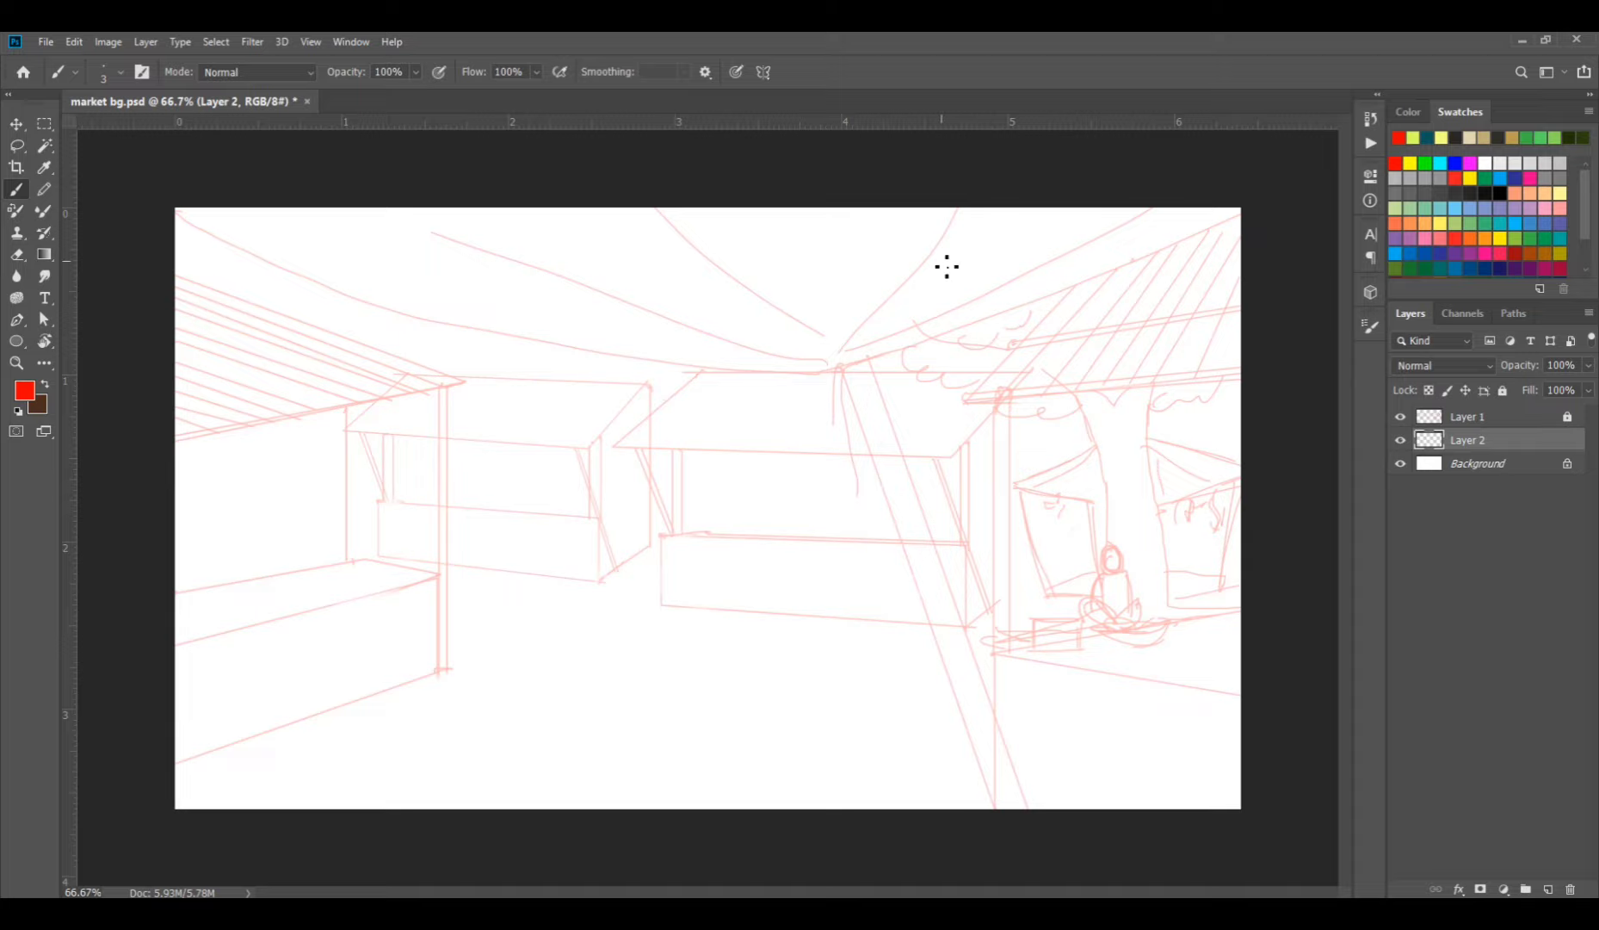
# Outline the left stall's roof with a closed three-point Pen path and convert the path to a selection.
pyautogui.press('p')
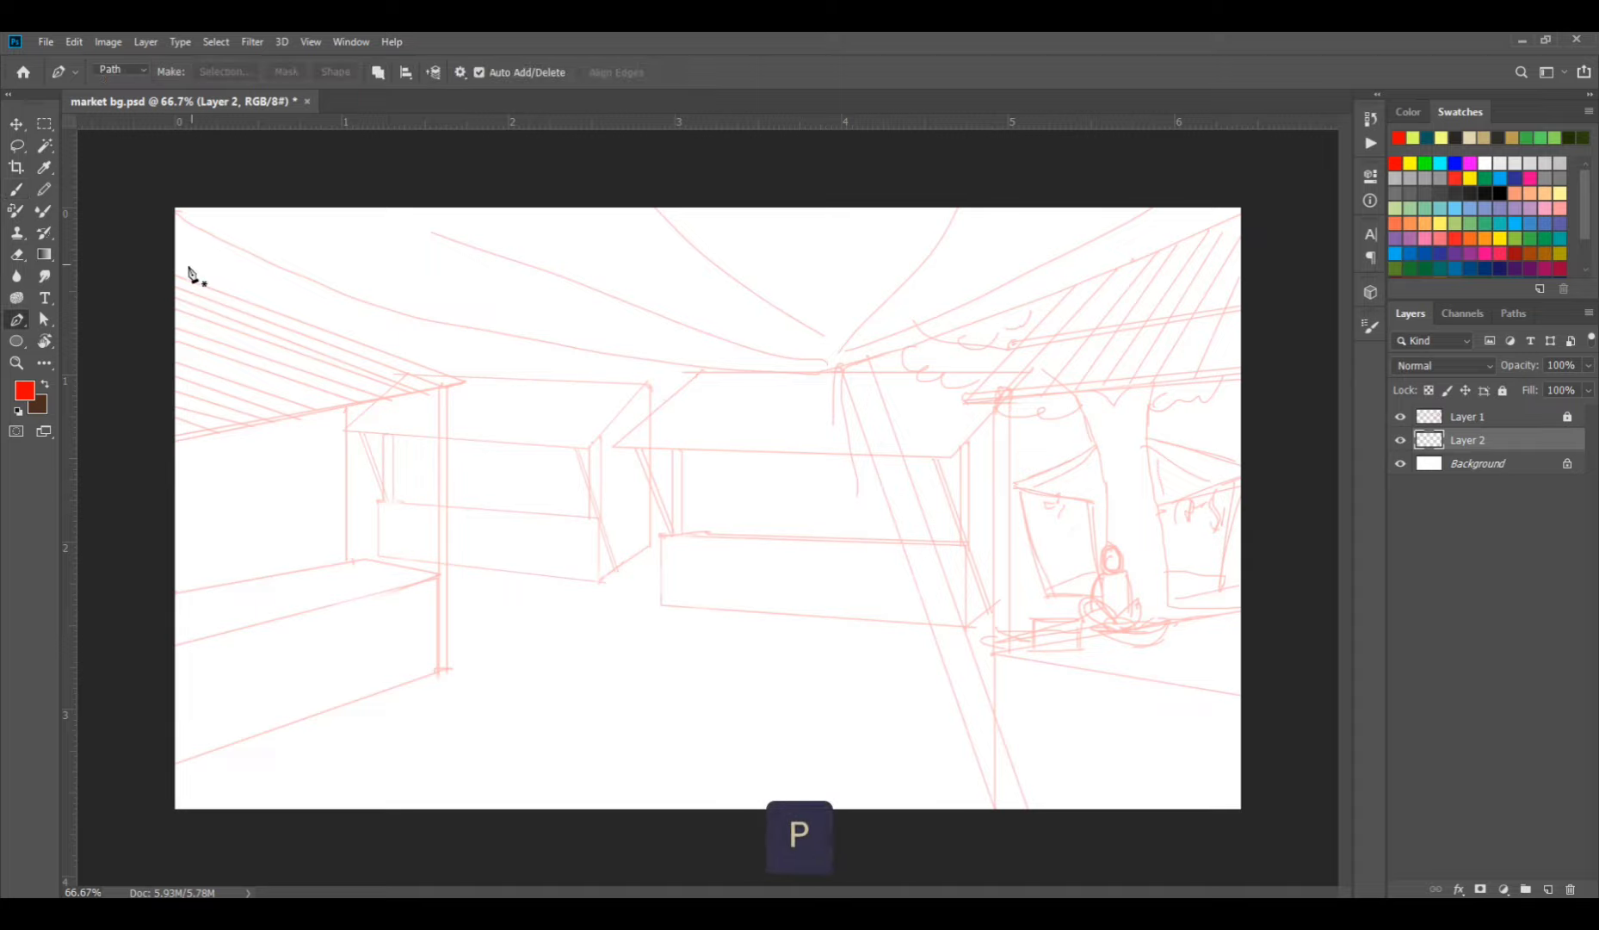
pyautogui.click(172, 270)
pyautogui.click(464, 383)
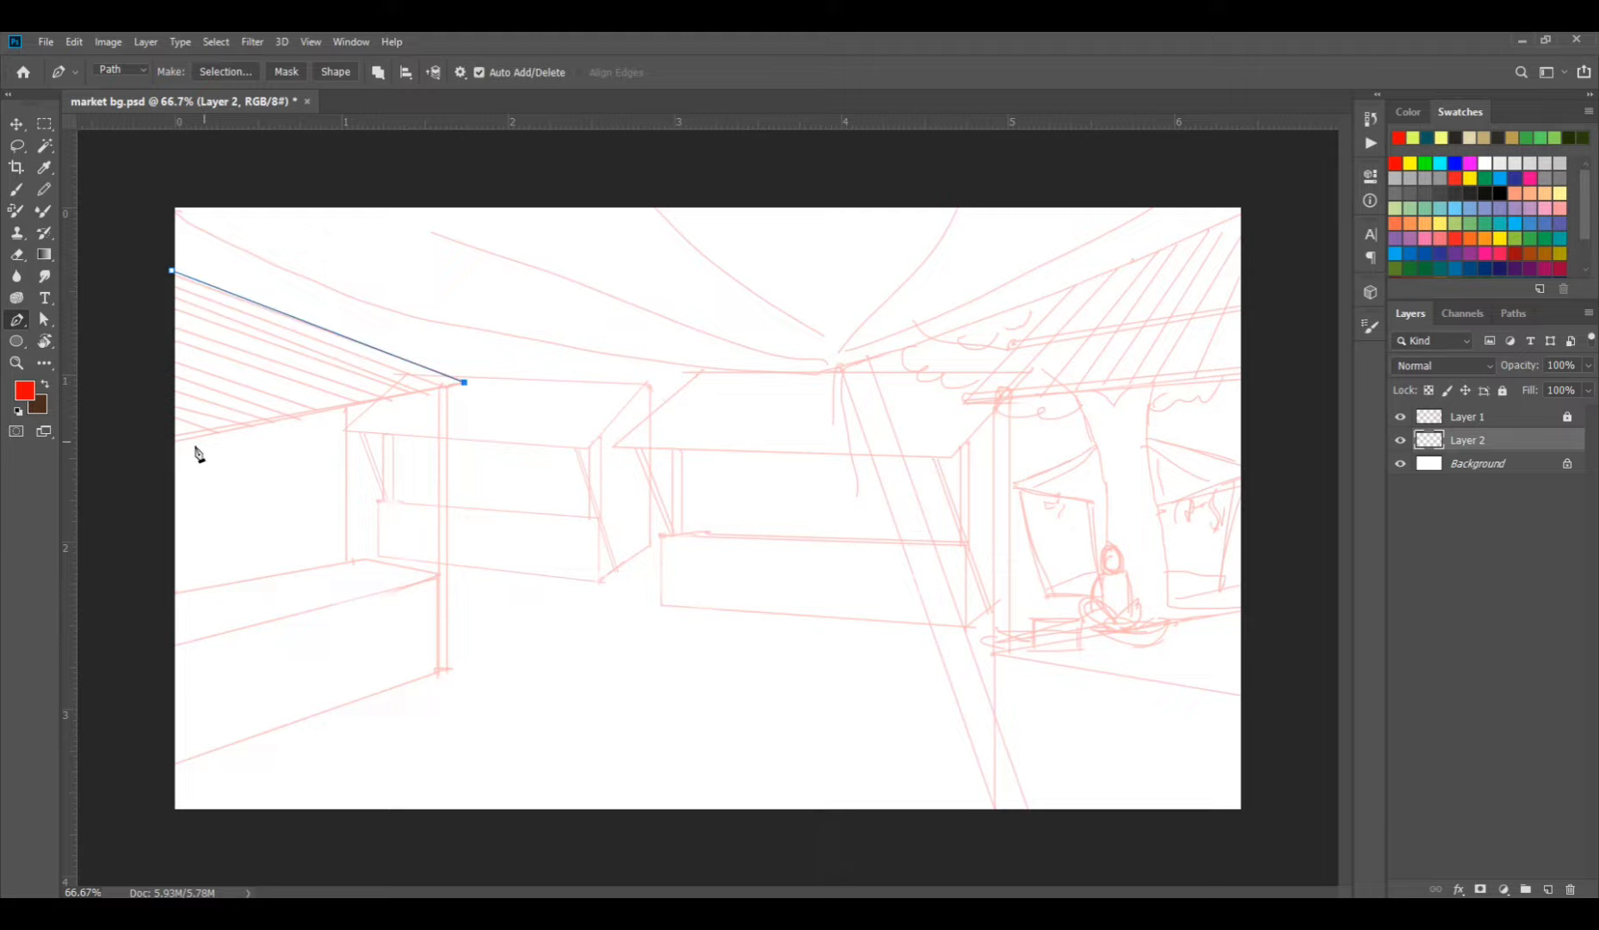
pyautogui.click(170, 454)
pyautogui.click(174, 272)
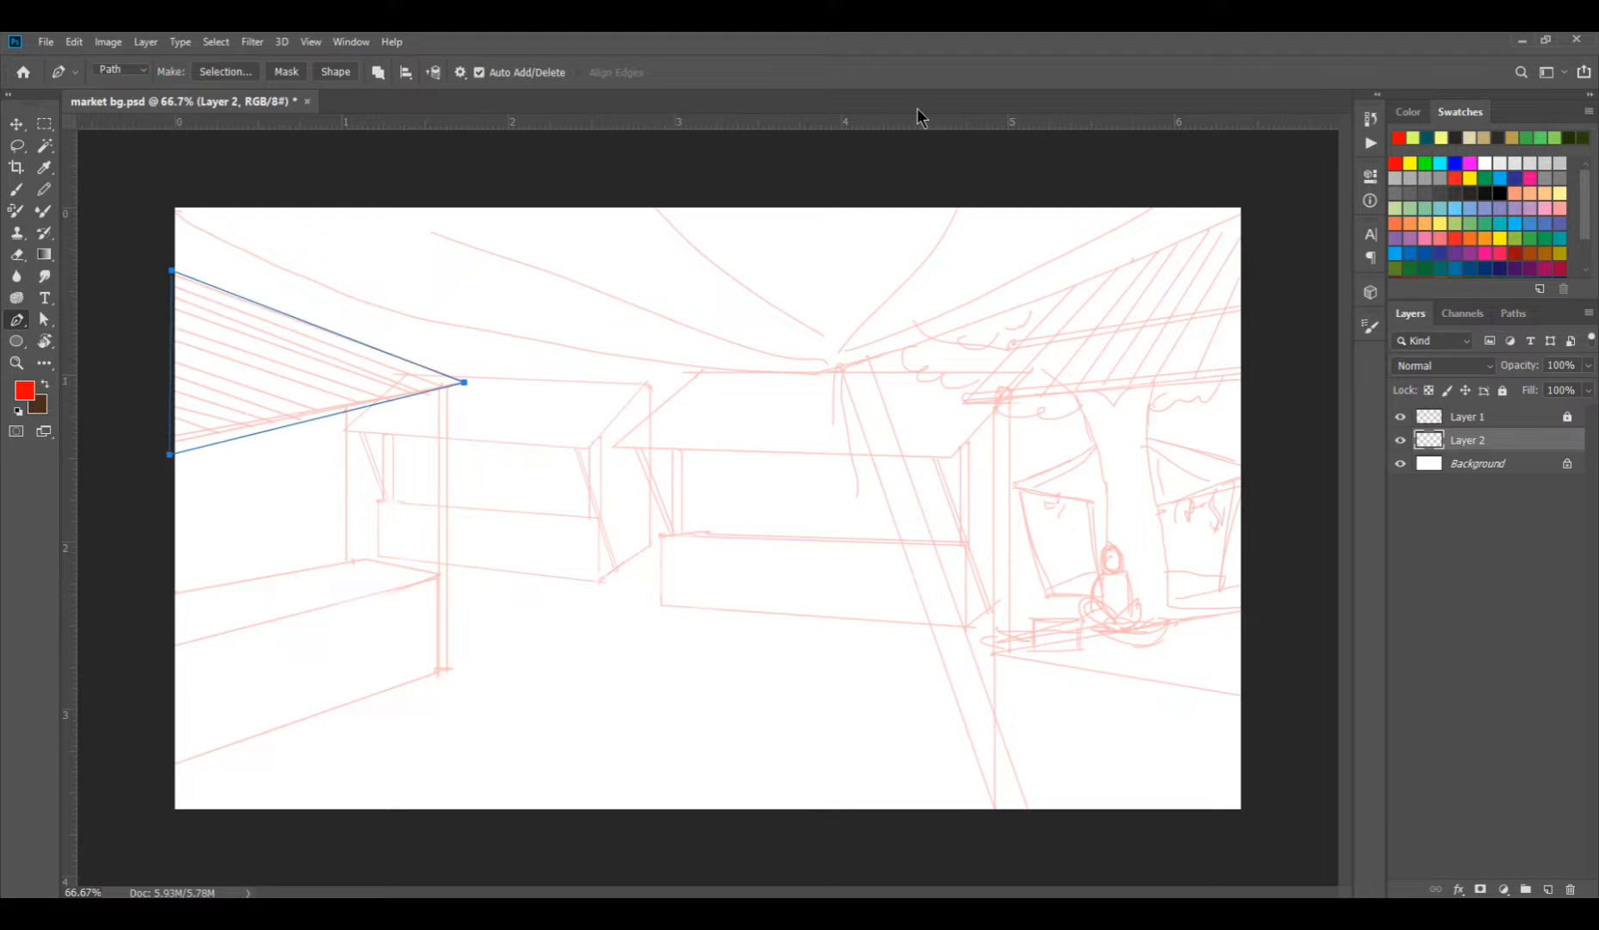
pyautogui.hotkey('ctrl', 'Return')
# Set the foreground colour to a pale grey-teal near #aec5c5 and fill the selected left roof with it.
pyautogui.click(24, 391)
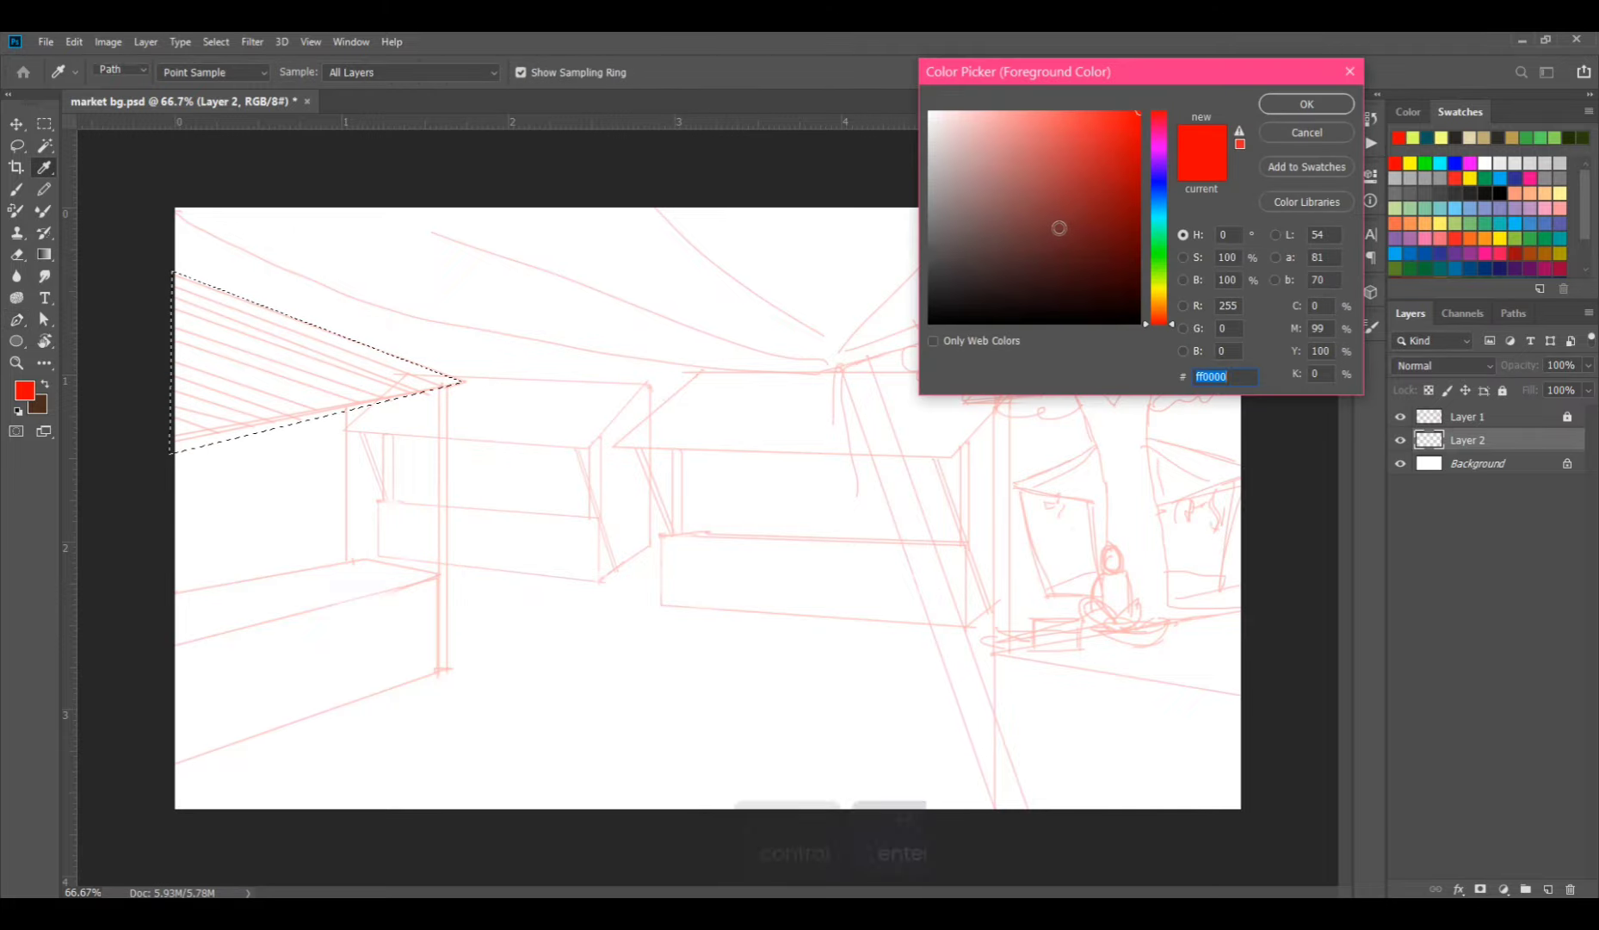
pyautogui.click(1159, 218)
pyautogui.click(957, 140)
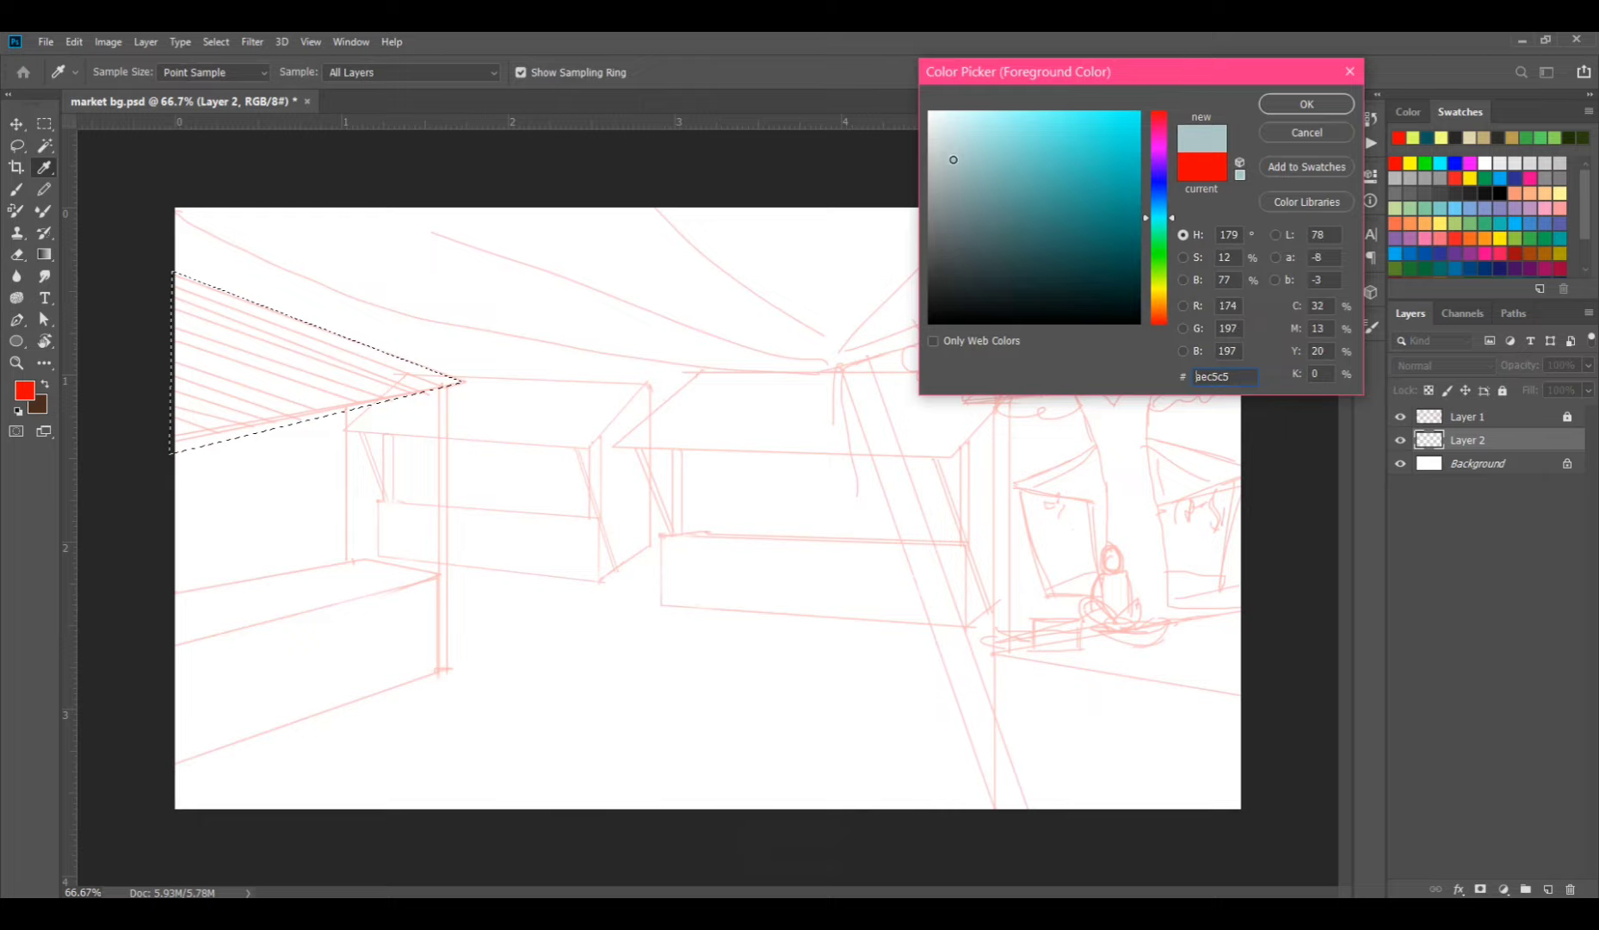
pyautogui.click(1291, 105)
pyautogui.hotkey('alt', 'BackSpace')
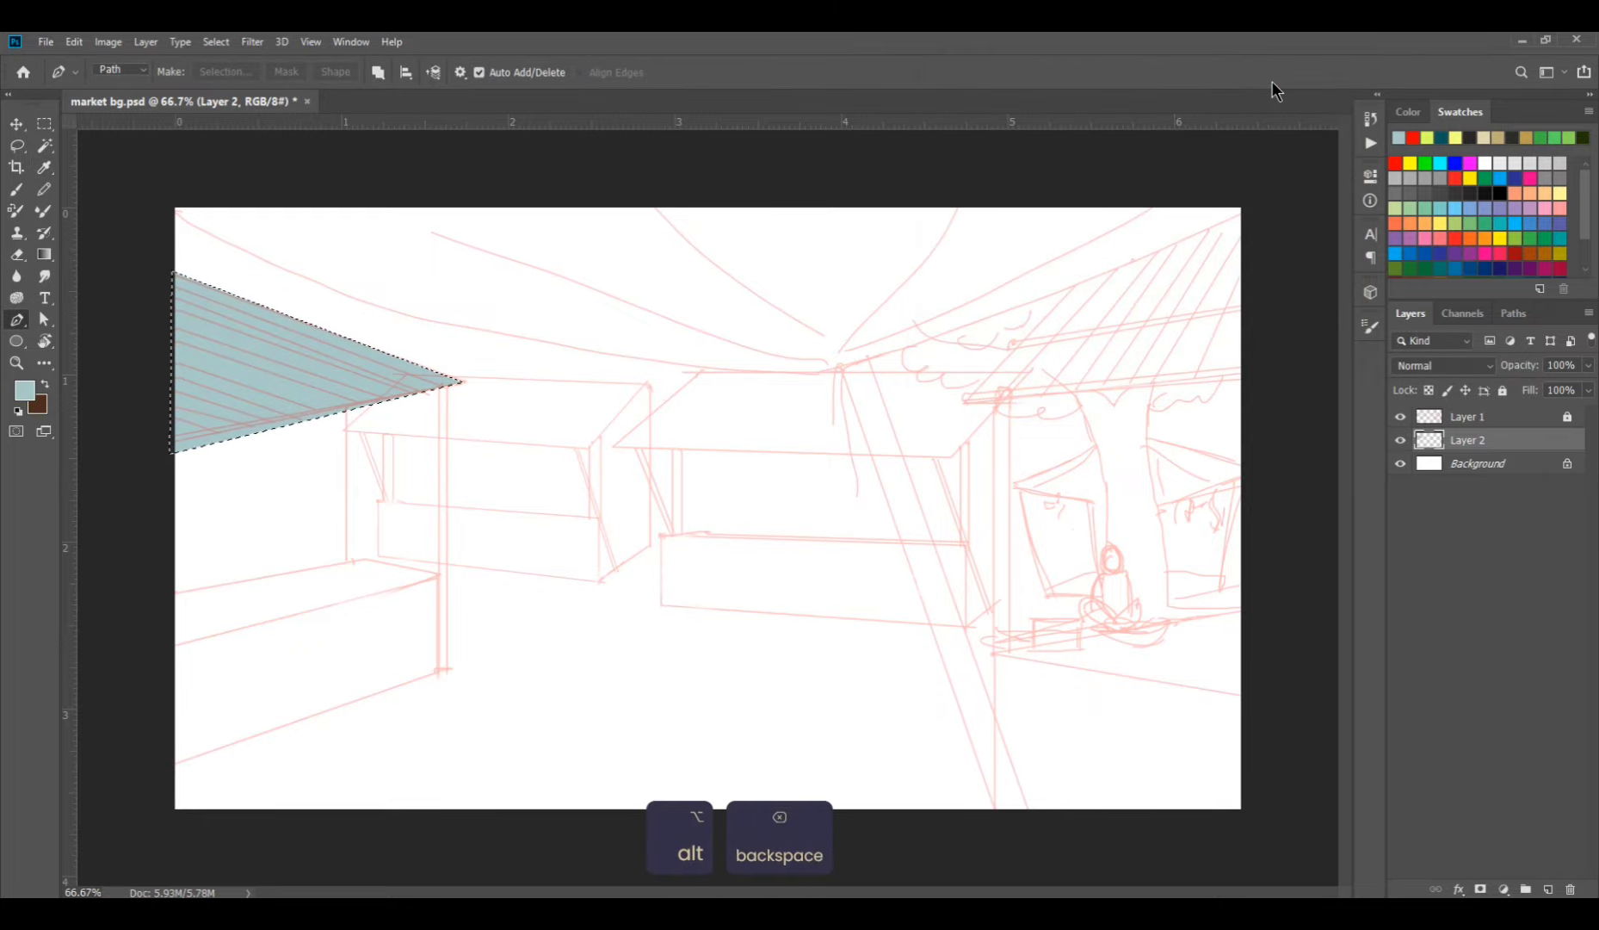
# Deselect the roof, add a new layer, and outline the left stall's counter top with a closed four-point Pen path converted to a selection.
pyautogui.hotkey('ctrl', 'd')
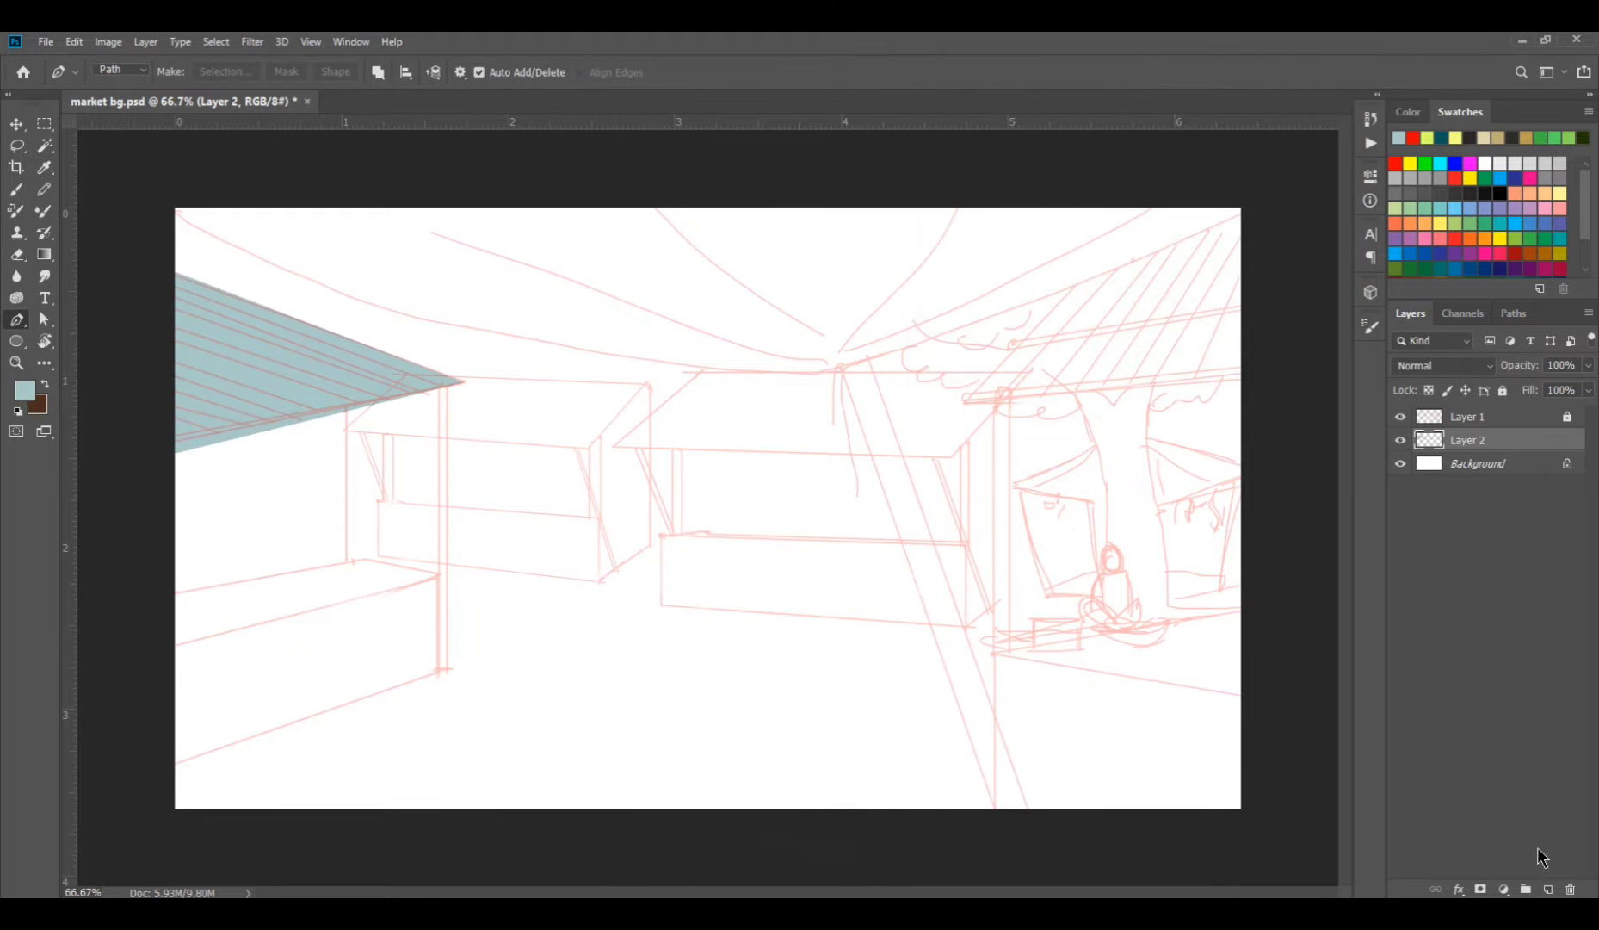
pyautogui.click(1548, 888)
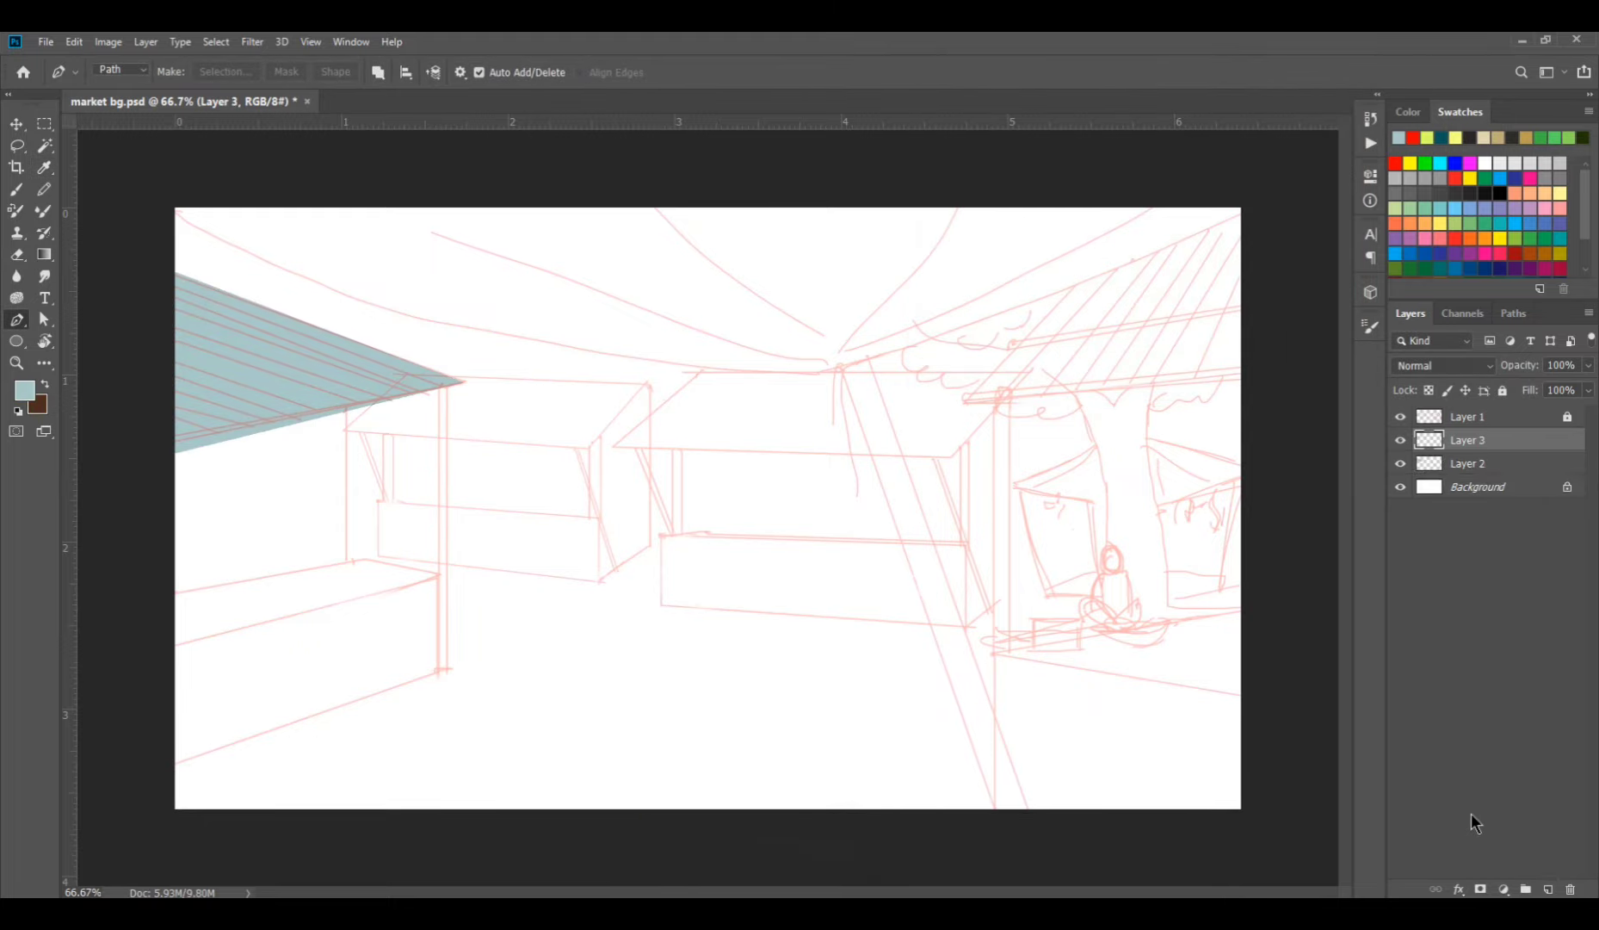
pyautogui.click(171, 598)
pyautogui.click(349, 556)
pyautogui.keyDown('shift'); pyautogui.click(439, 556); pyautogui.keyUp('shift')
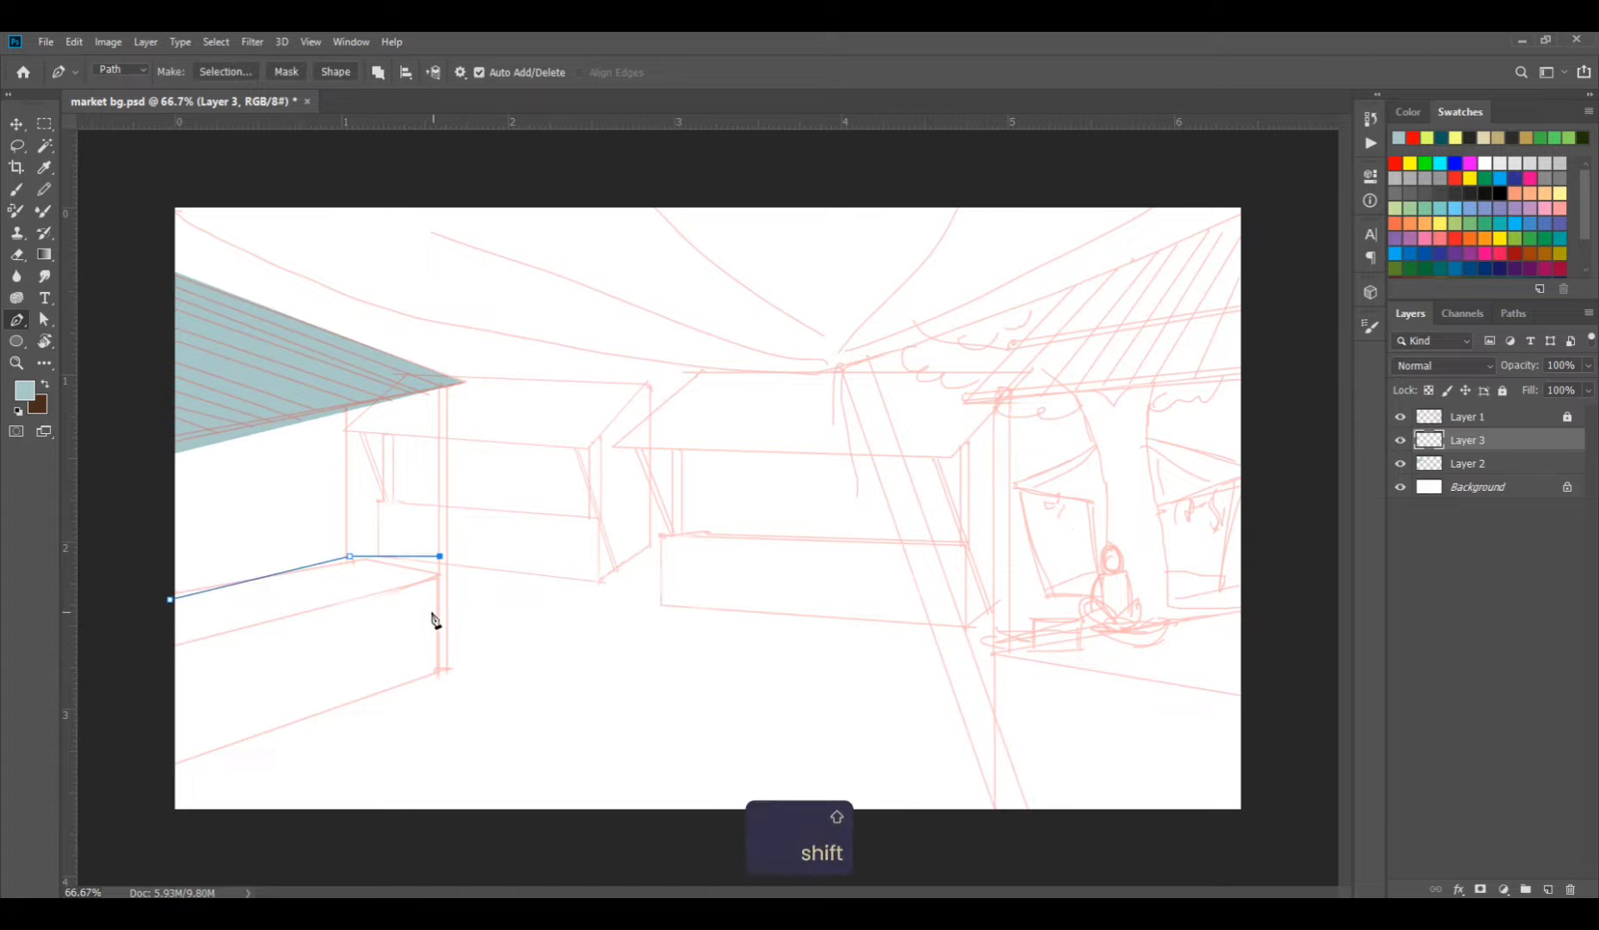
pyautogui.hotkey('ctrl', 'z')
pyautogui.click(438, 568)
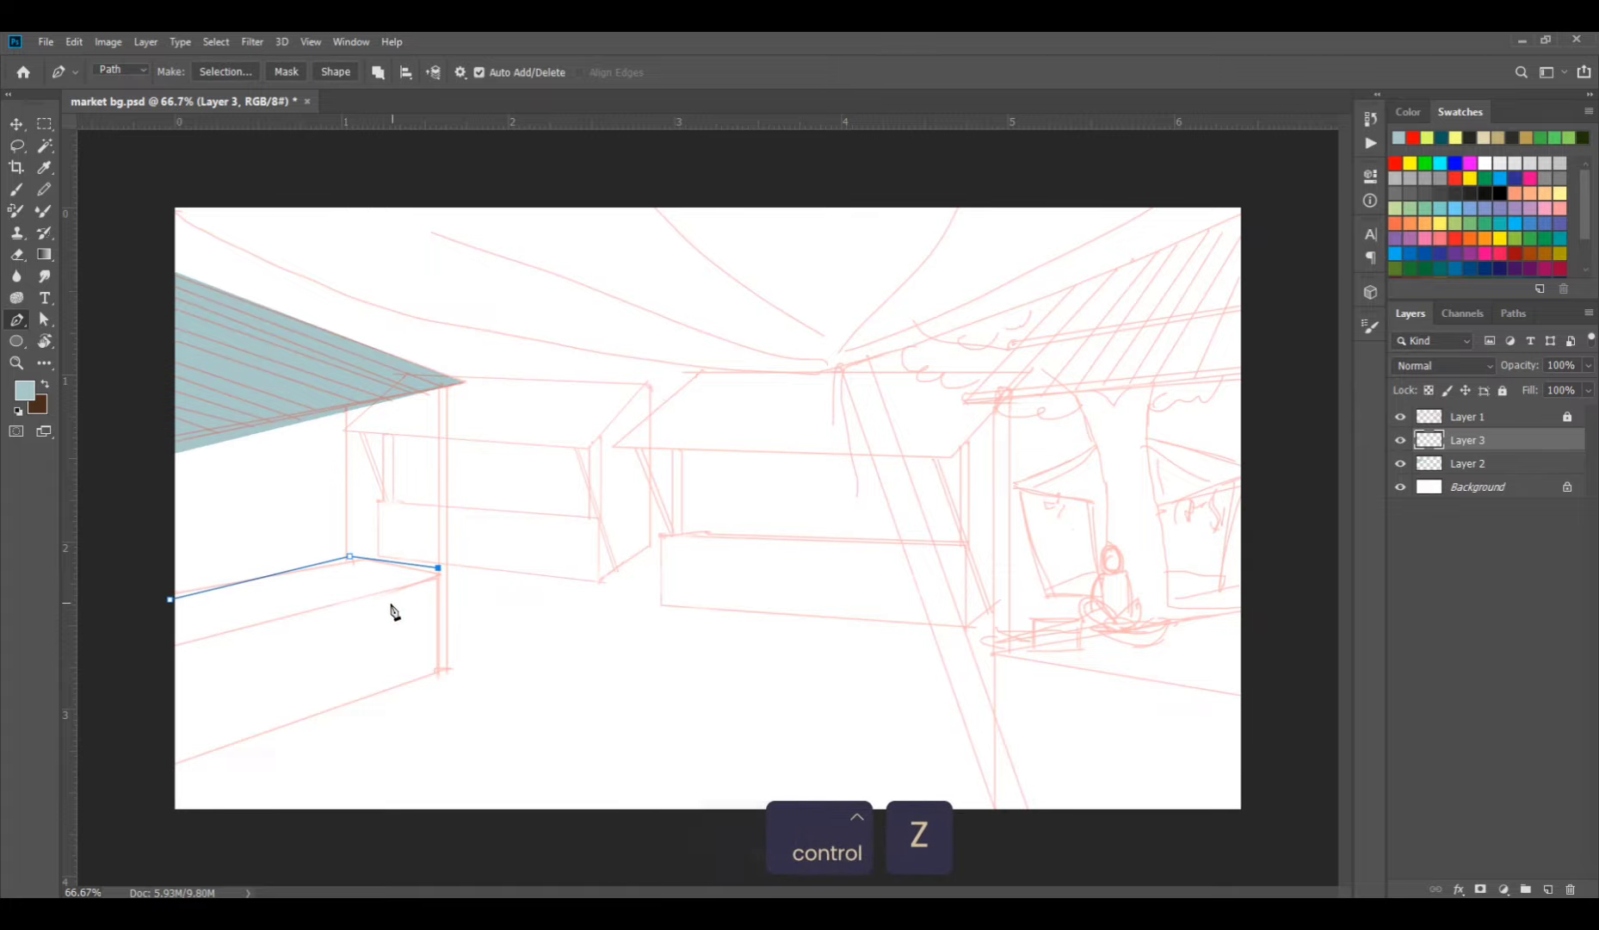
pyautogui.click(166, 663)
pyautogui.click(170, 599)
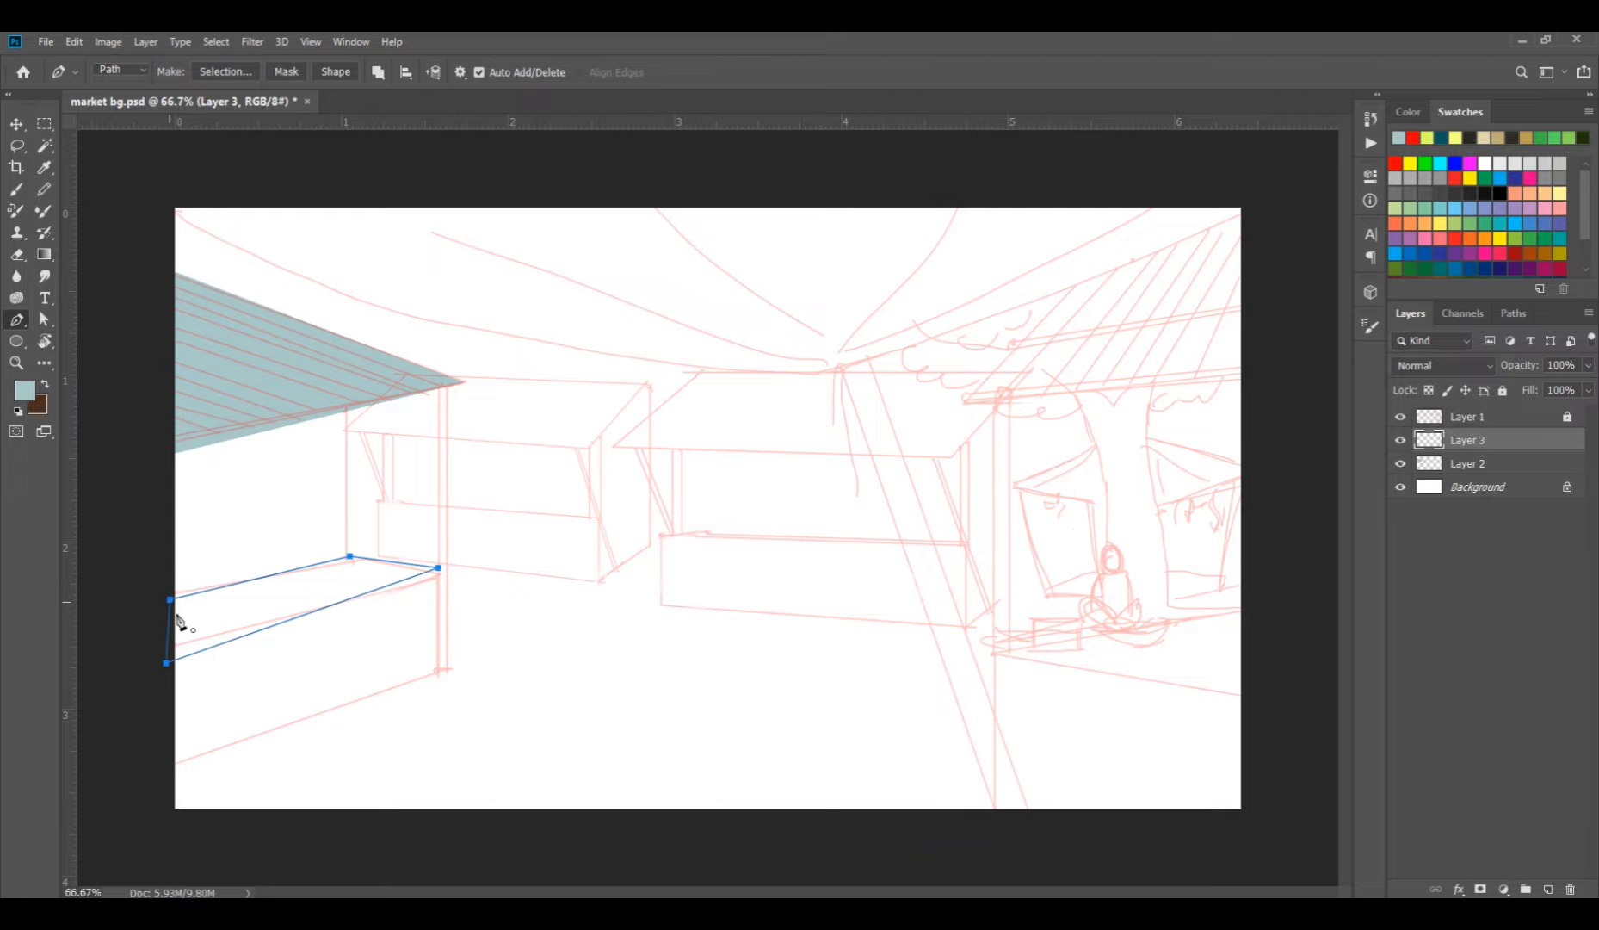
pyautogui.hotkey('ctrl', 'Return')
# Set the foreground colour to a pale grey-green near #acbcae, fill the selected counter top with it, and deselect.
pyautogui.click(24, 391)
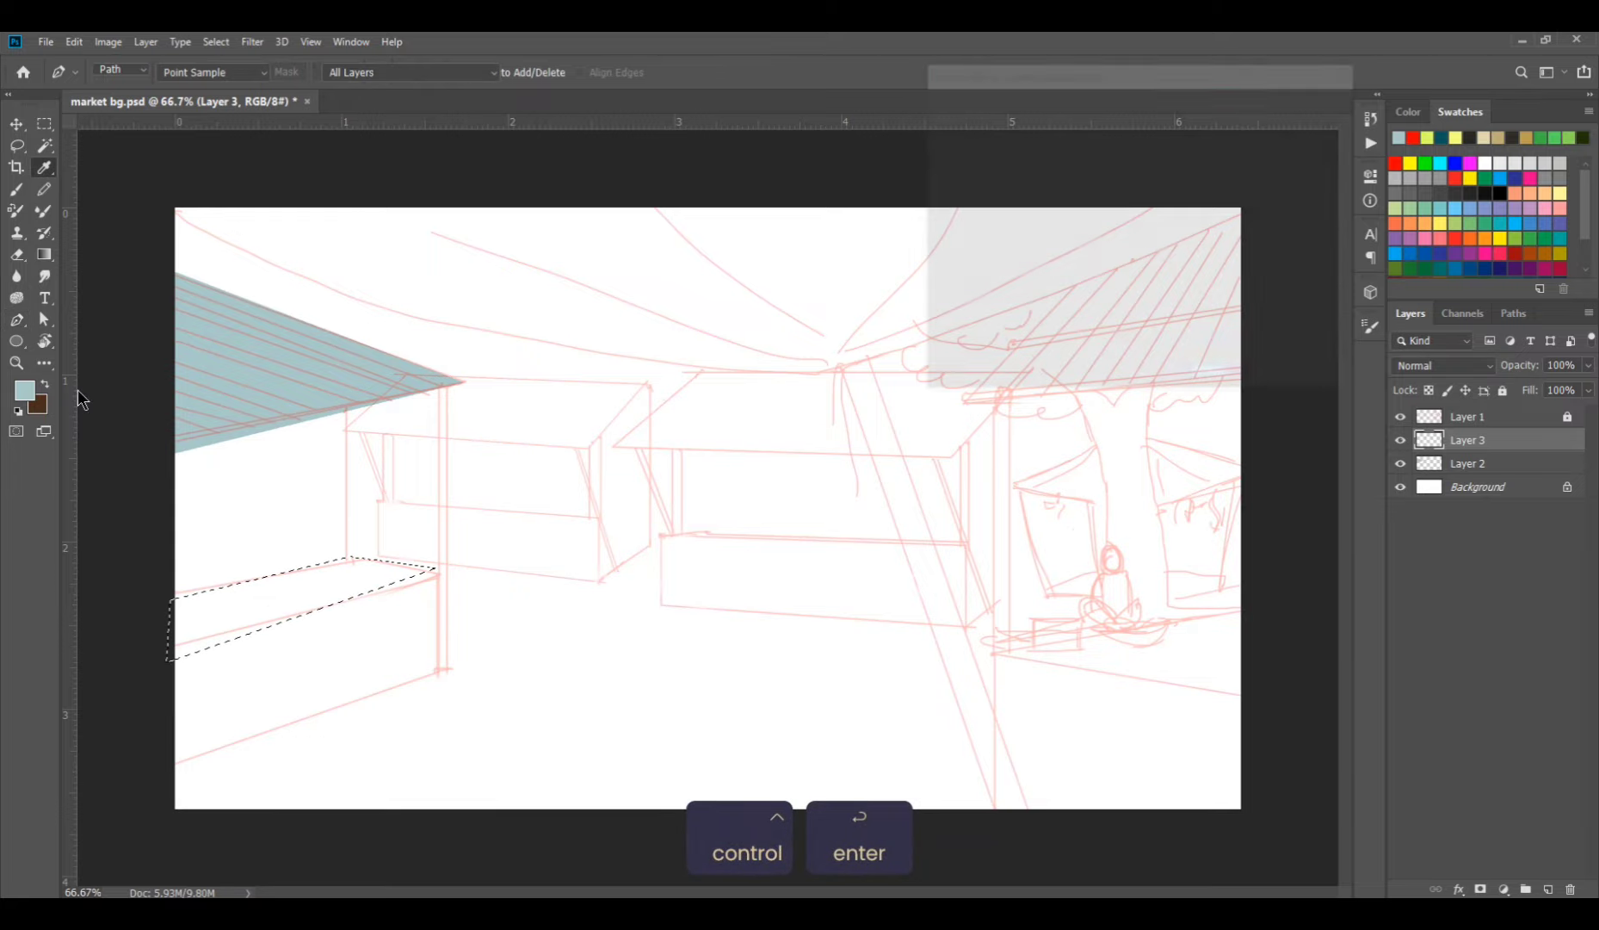
pyautogui.click(1157, 248)
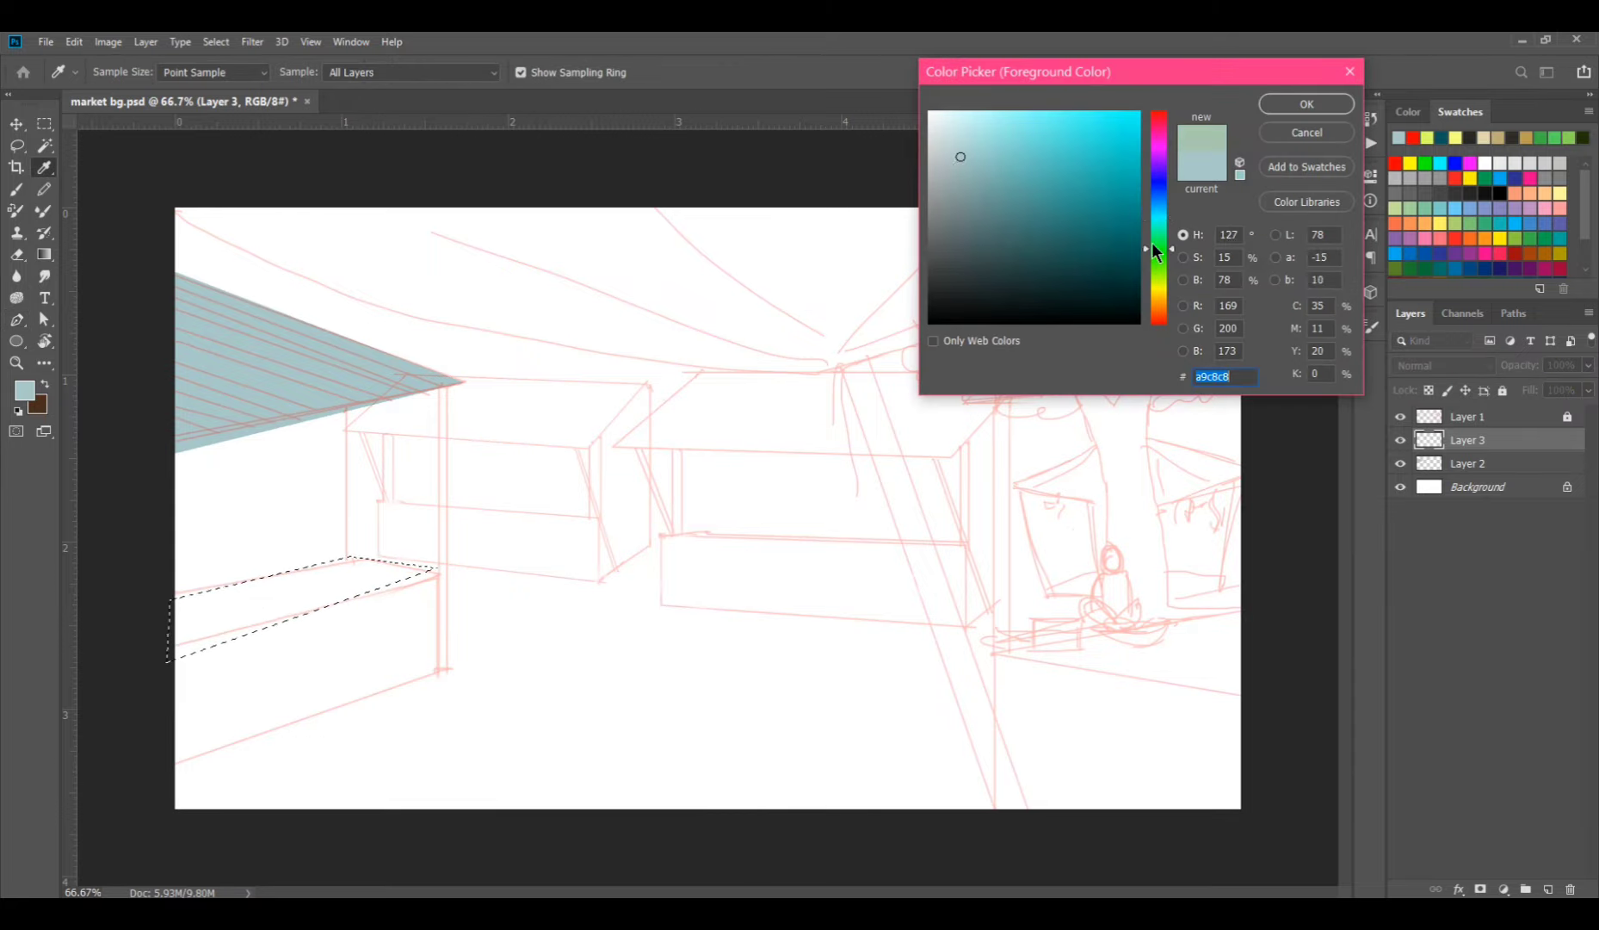
pyautogui.moveTo(959, 157); pyautogui.dragTo(943, 165)
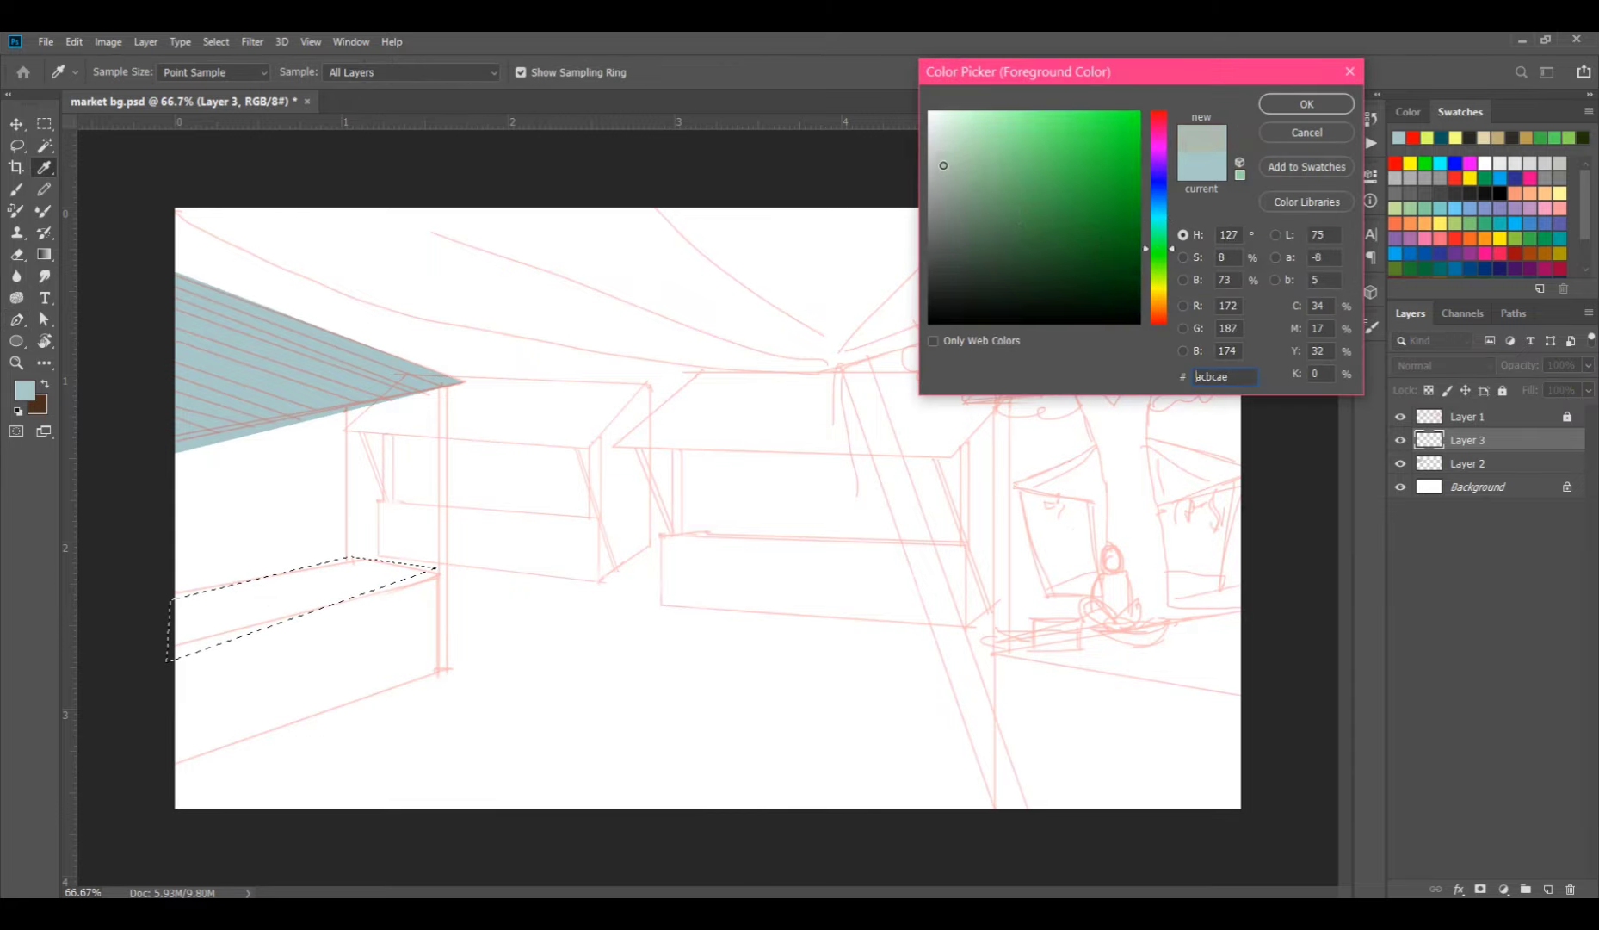
pyautogui.click(1280, 104)
pyautogui.hotkey('alt', 'BackSpace')
pyautogui.hotkey('ctrl', 'd')
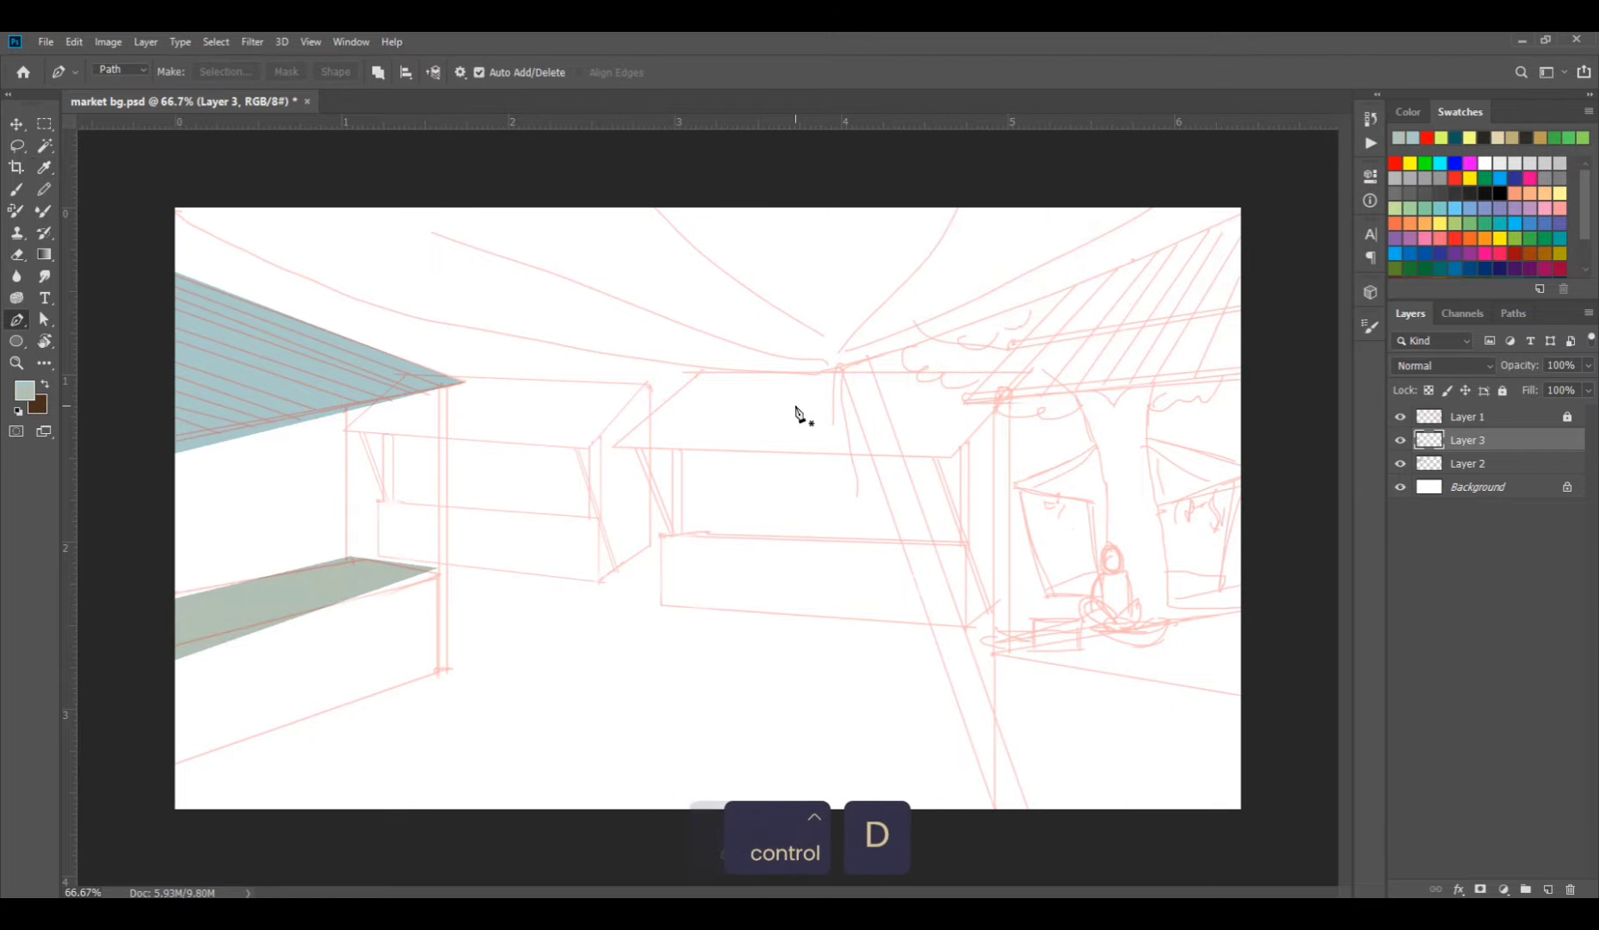
# Set the foreground colour to a darker grey-green and add a new layer above the counter top's layer.
pyautogui.click(25, 394)
pyautogui.click(957, 189)
pyautogui.click(1295, 105)
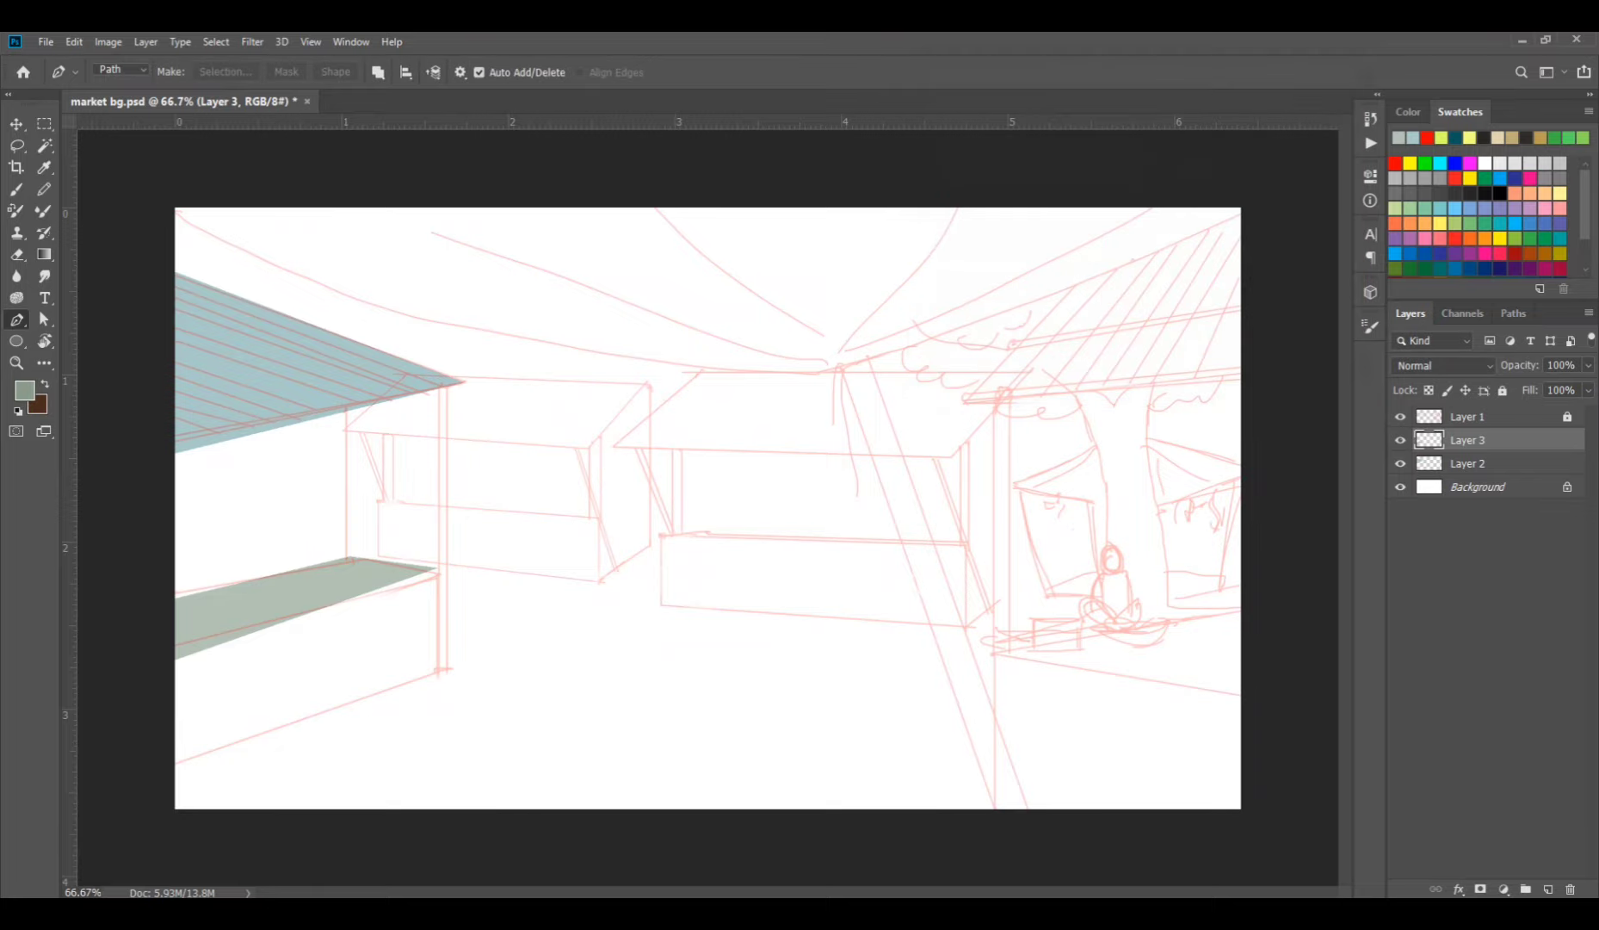
pyautogui.click(1547, 888)
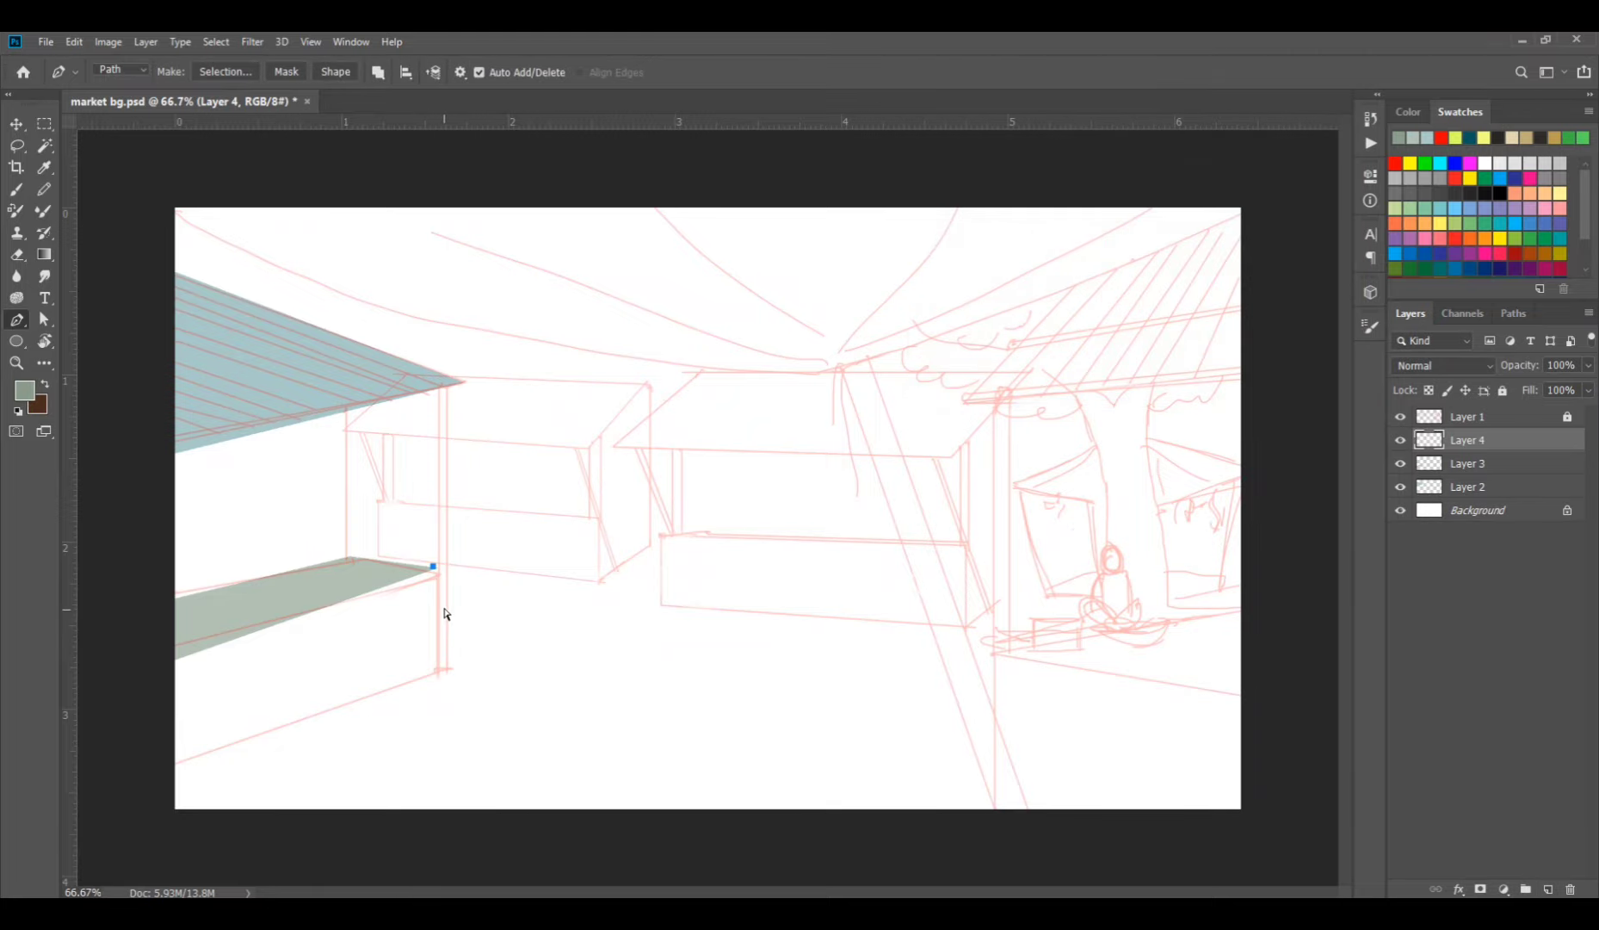
# Outline the left counter's front face with a closed four-point Pen path, convert it to a selection, and fill it with the darker grey-green.
pyautogui.hotkey('ctrl', 'z')
pyautogui.keyDown('ctrl'); pyautogui.click(349, 625); pyautogui.keyUp('ctrl')
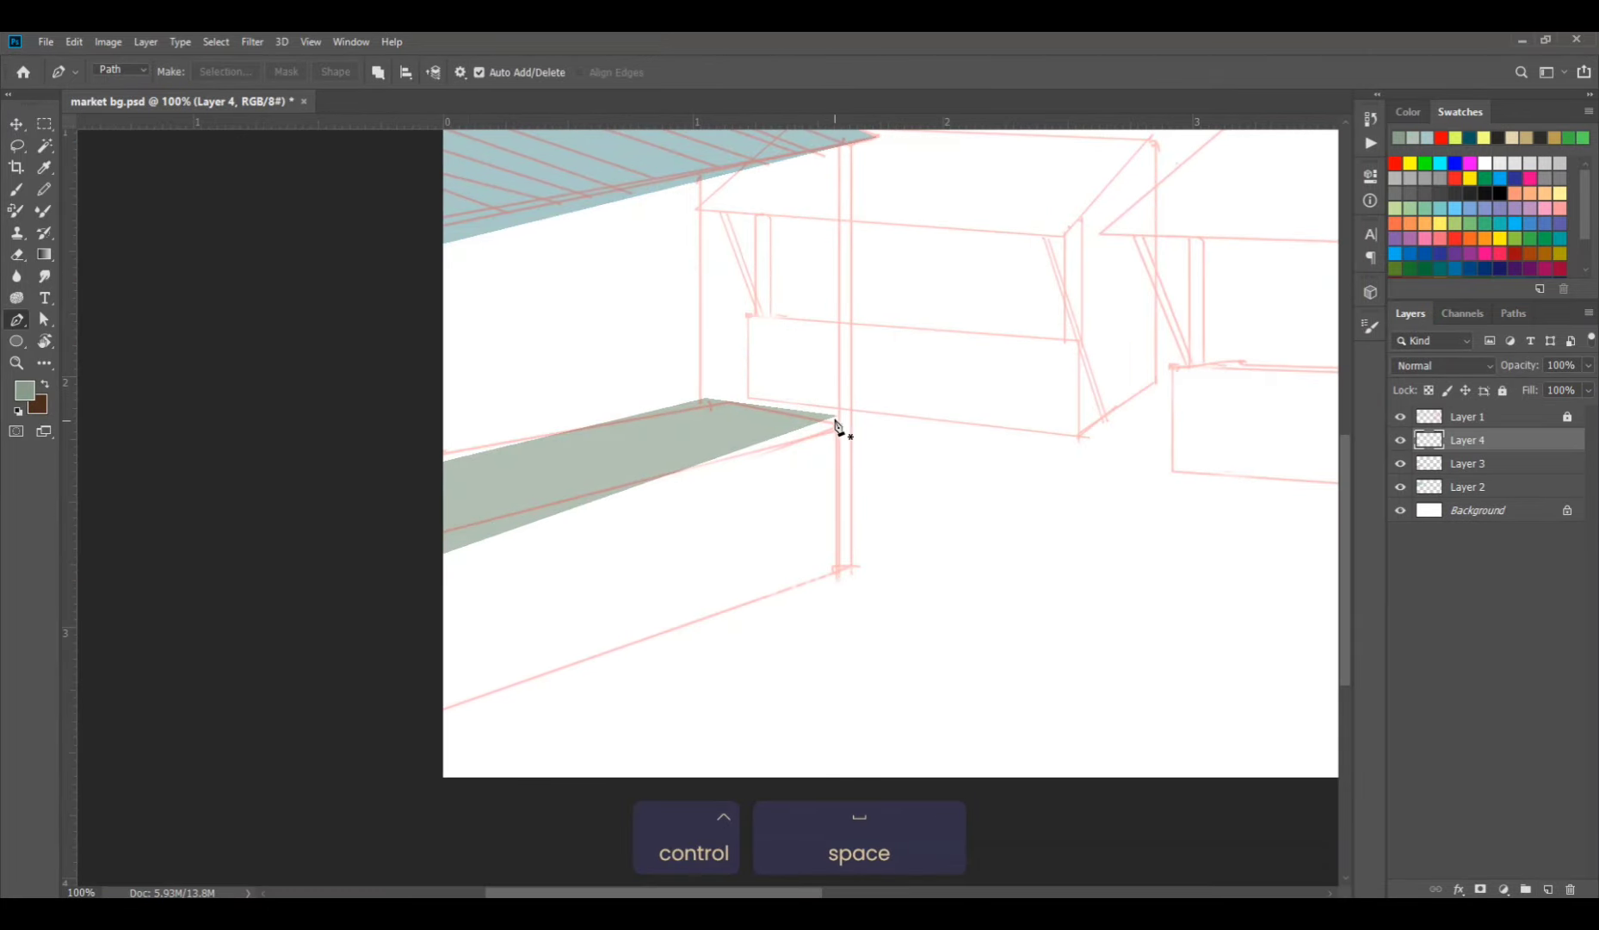
pyautogui.click(835, 415)
pyautogui.keyDown('shift'); pyautogui.click(835, 567); pyautogui.keyUp('shift')
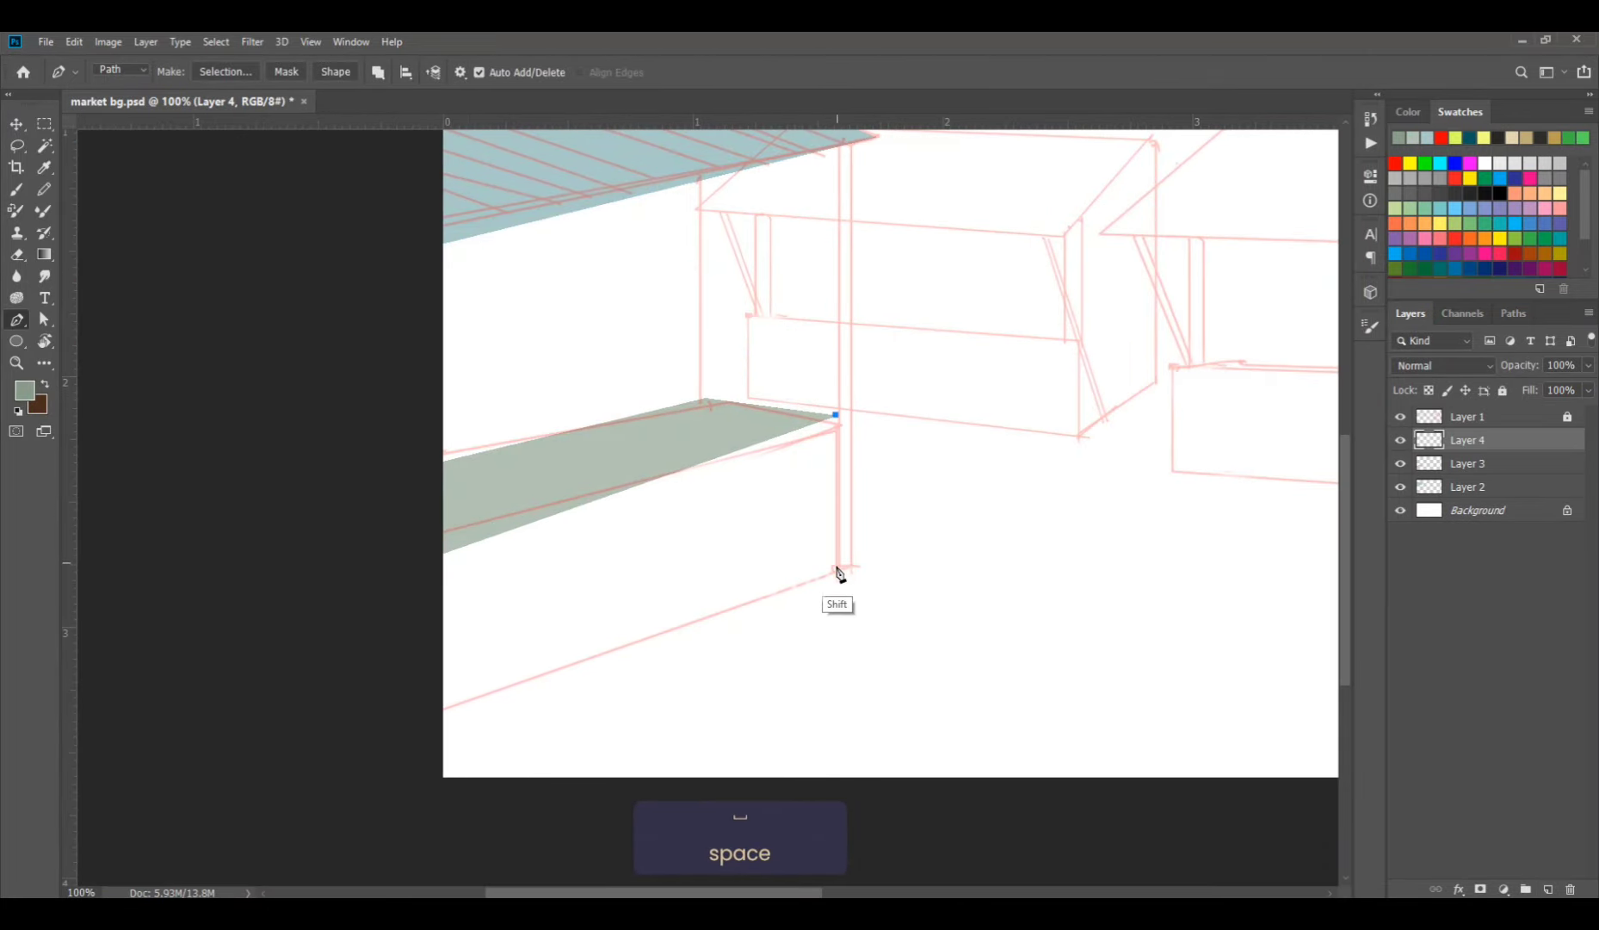
pyautogui.click(434, 734)
pyautogui.keyDown('shift'); pyautogui.click(434, 554); pyautogui.keyUp('shift')
pyautogui.click(835, 416)
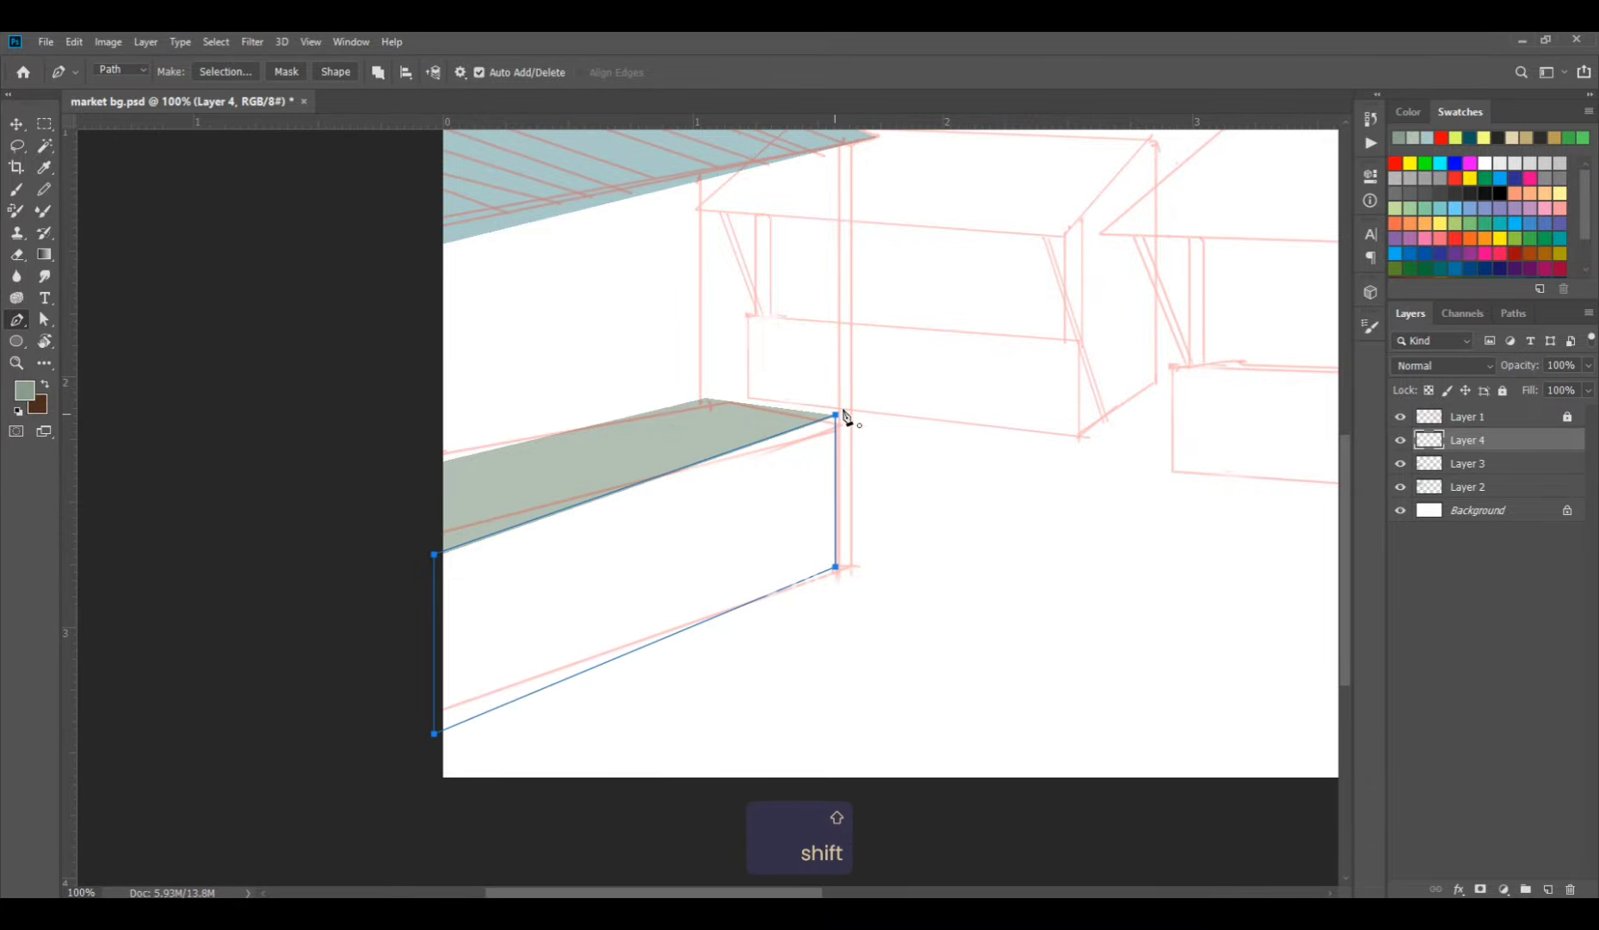
pyautogui.hotkey('ctrl', 'Return')
pyautogui.hotkey('alt', 'BackSpace')
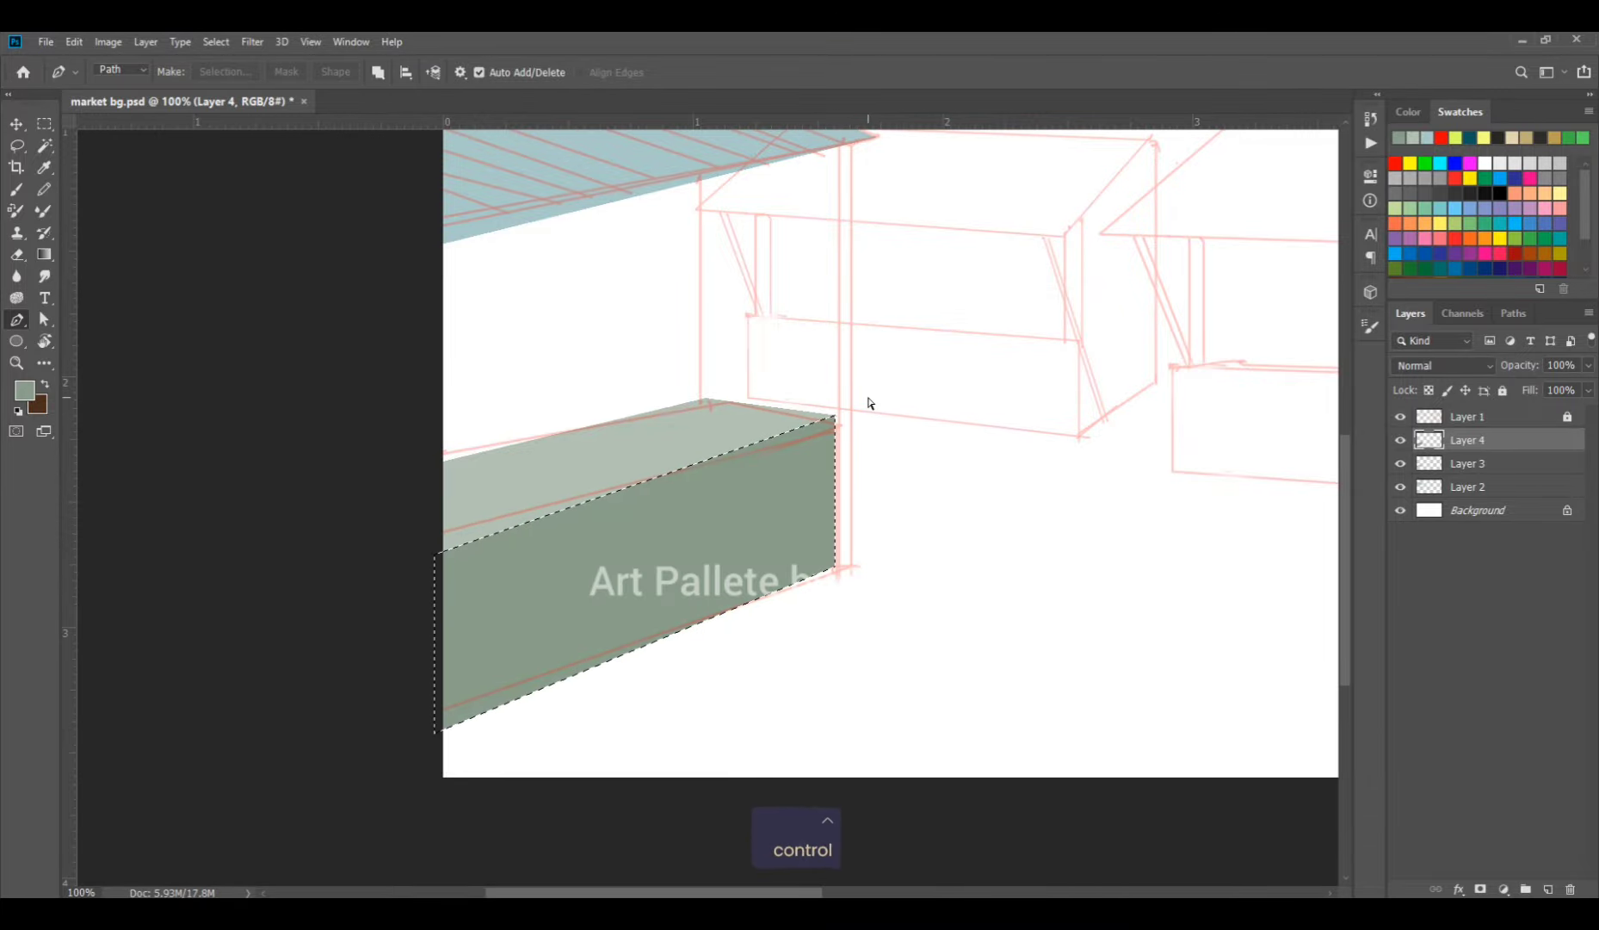
pyautogui.hotkey('ctrl', 'd')
# Add a new layer and make a narrow rectangular selection over the left stall's front post, from the roof down to the counter's base.
pyautogui.moveTo(1096, 442); pyautogui.dragTo(821, 513)
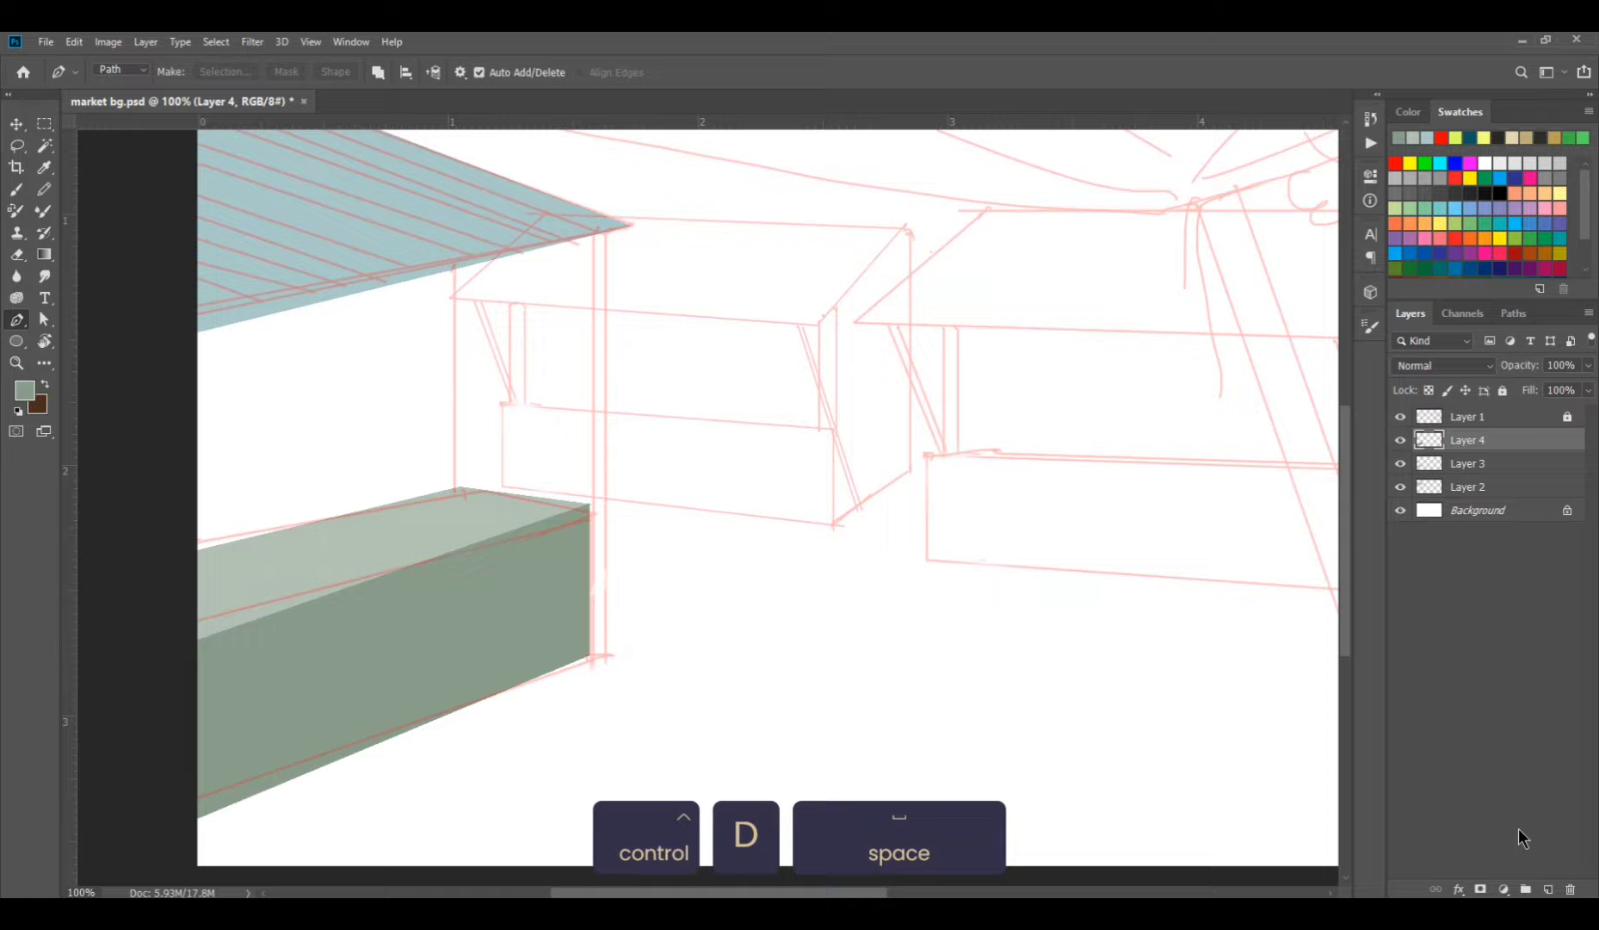
pyautogui.click(1547, 888)
pyautogui.click(43, 123)
pyautogui.moveTo(590, 226); pyautogui.dragTo(602, 656)
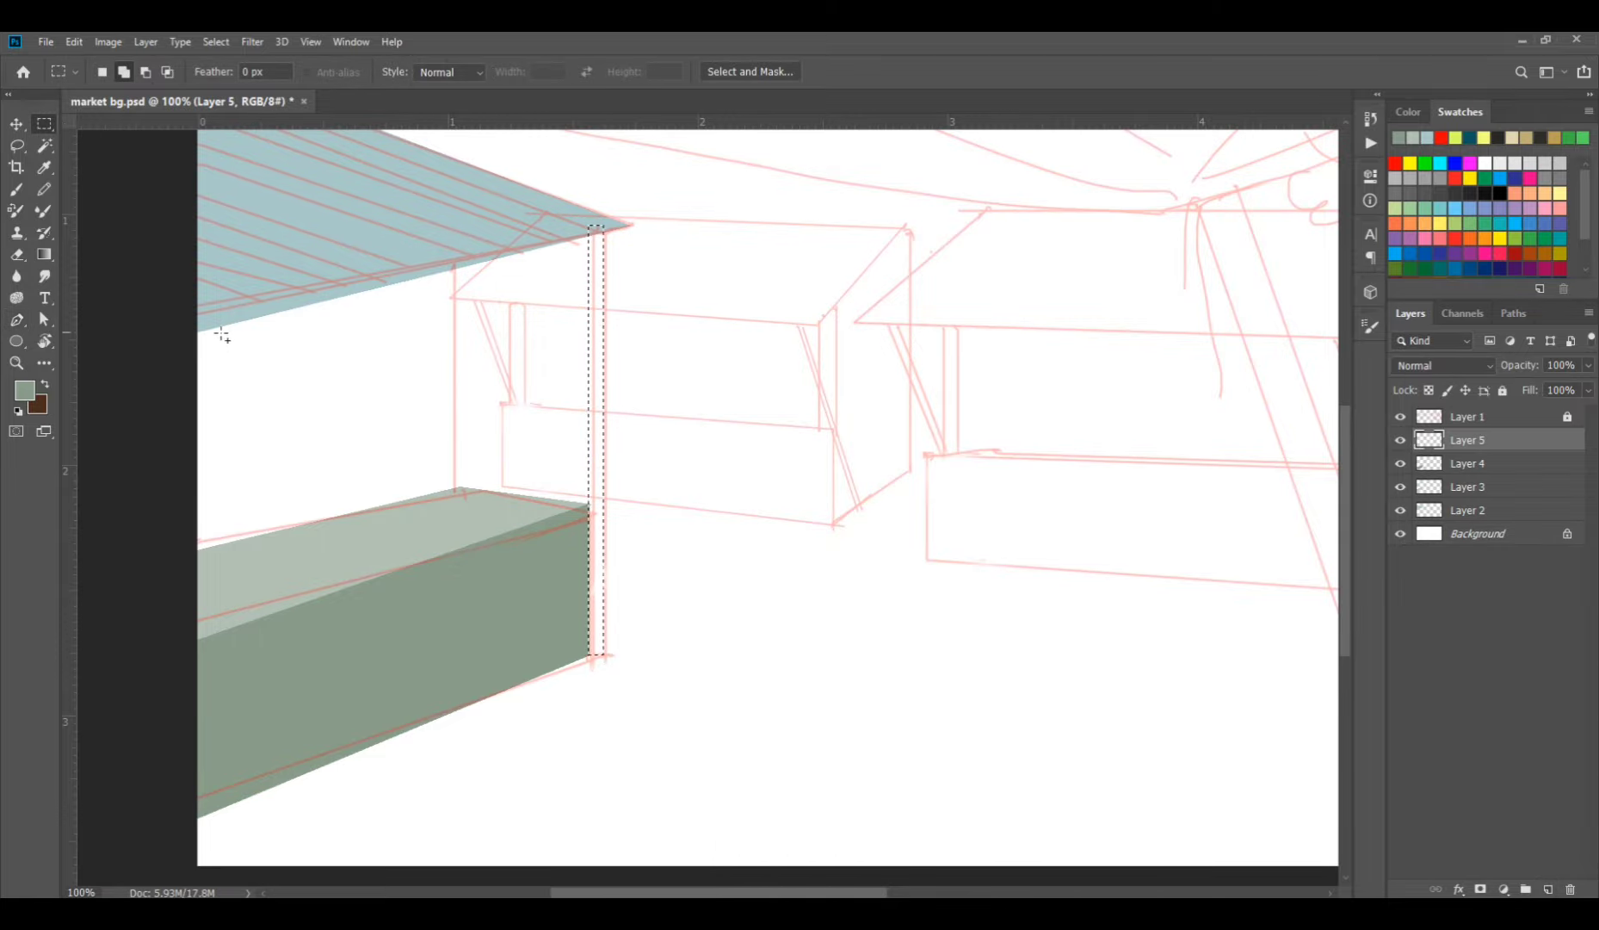
# Set the foreground colour to tan #c8ae7d, fill the selected post with it, and deselect.
pyautogui.click(24, 390)
pyautogui.click(1160, 288)
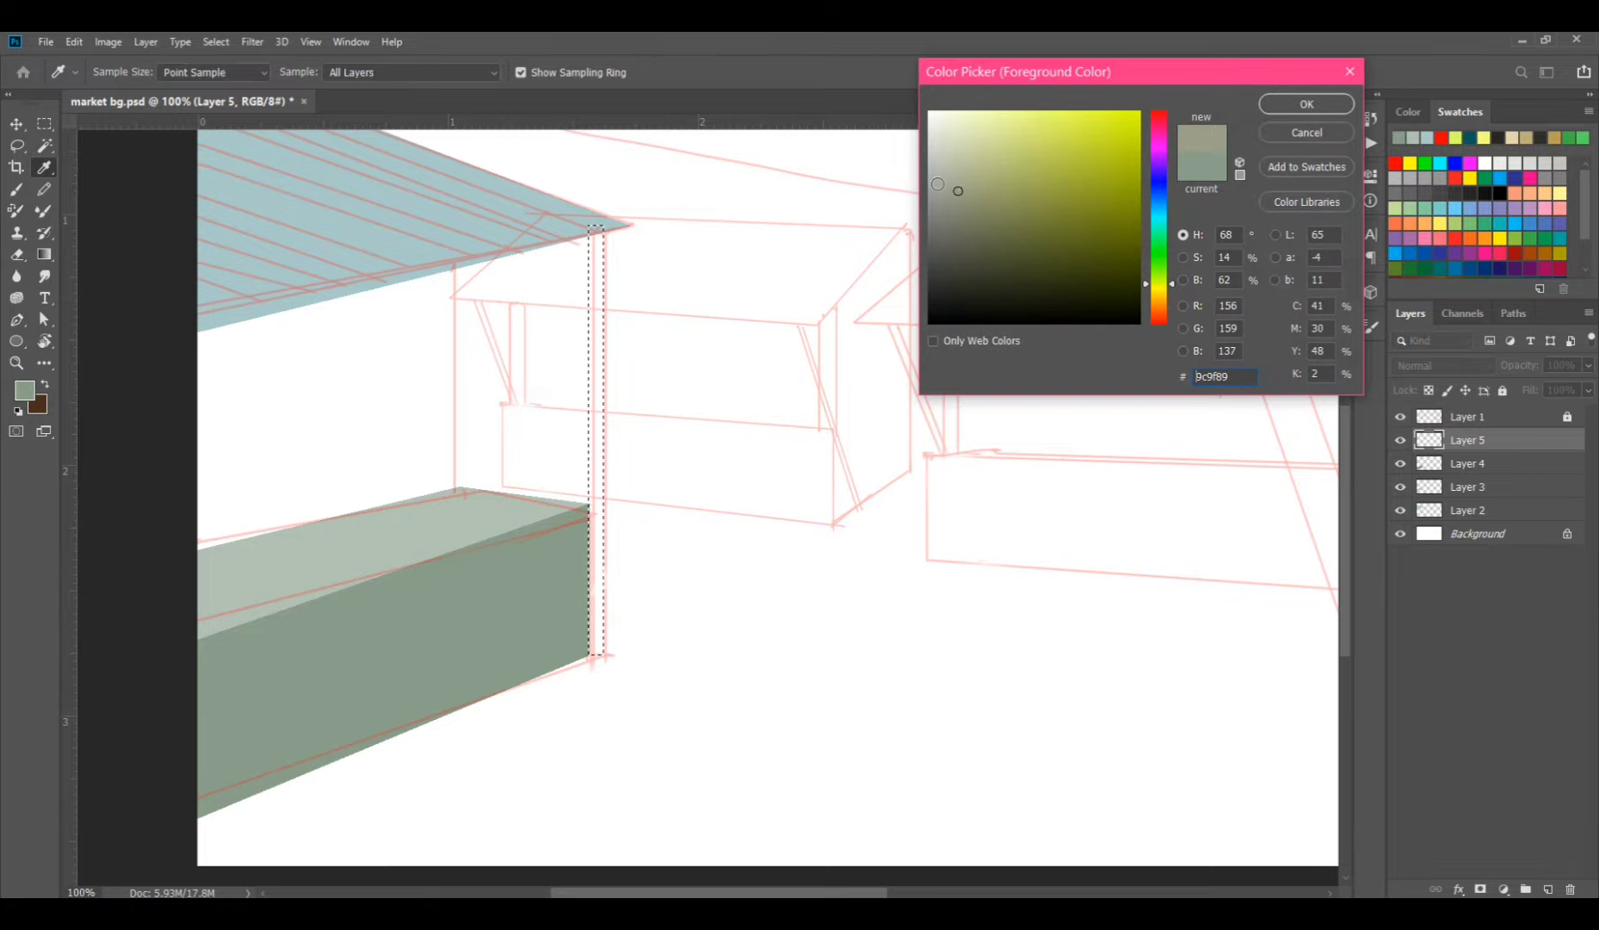
pyautogui.click(1016, 155)
pyautogui.click(1160, 300)
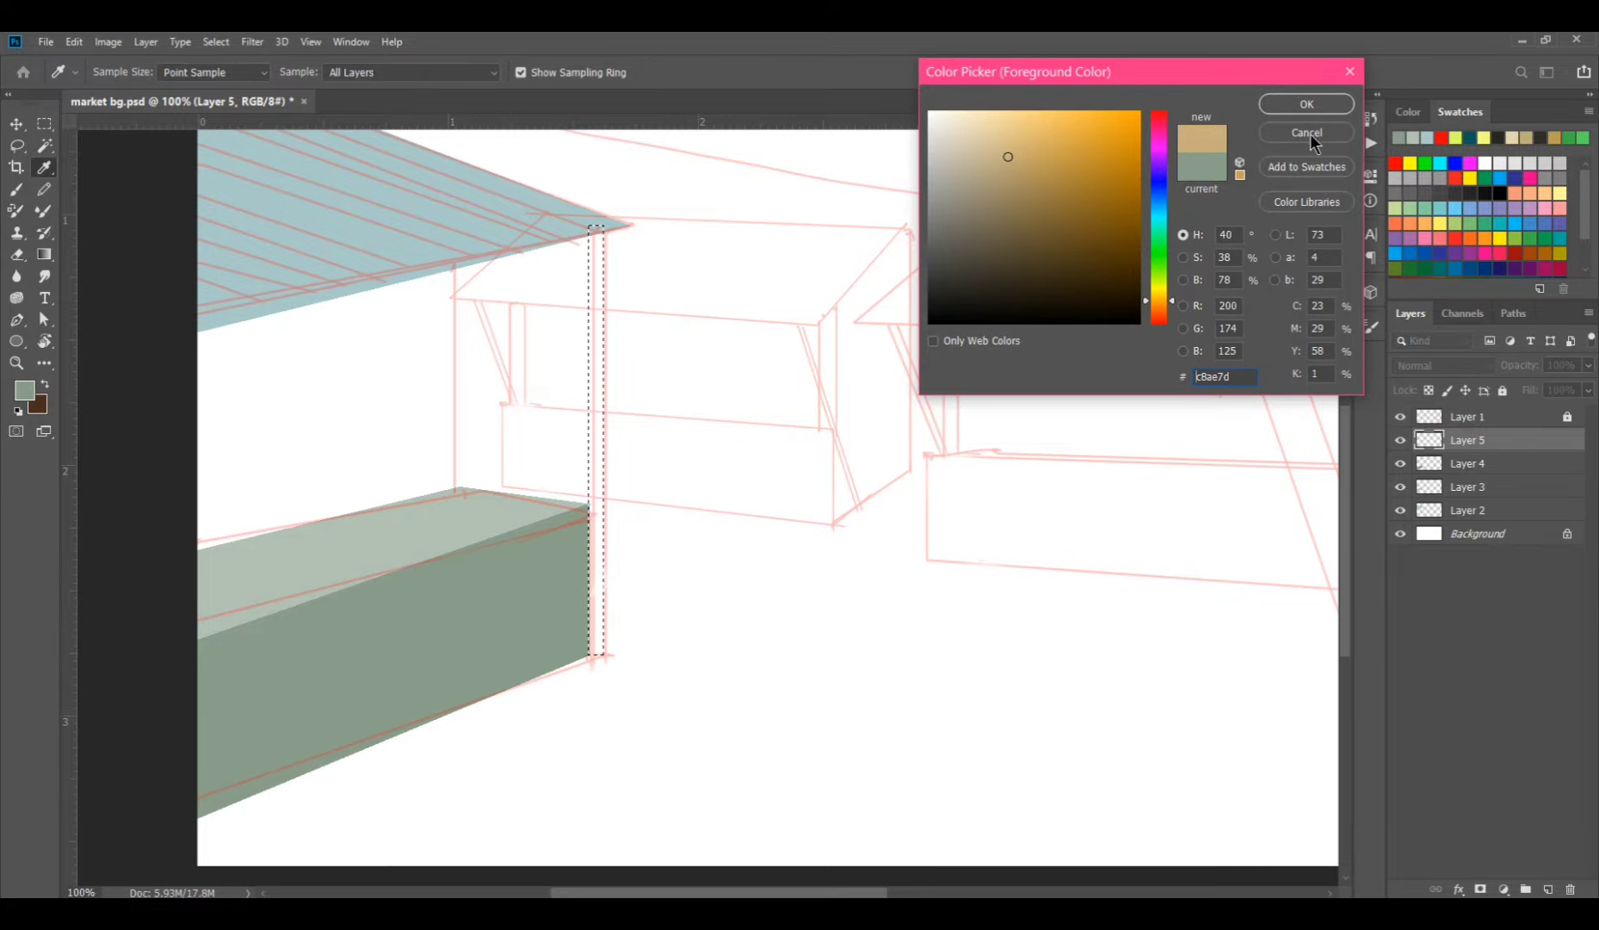
pyautogui.click(1306, 103)
pyautogui.hotkey('alt', 'BackSpace')
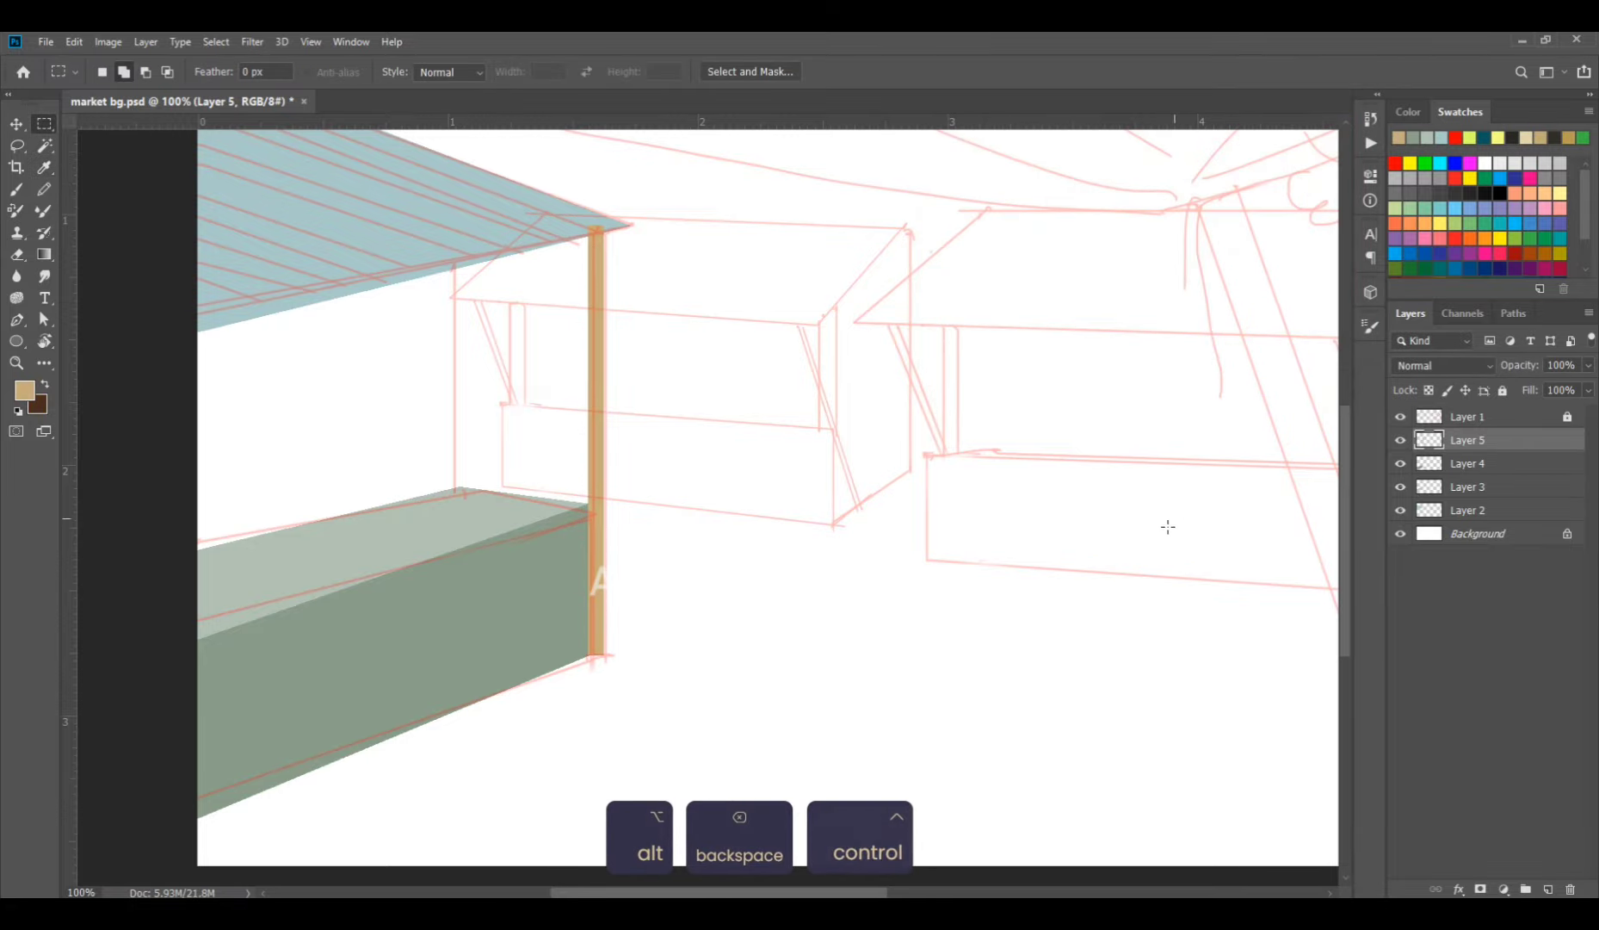
pyautogui.hotkey('ctrl', 'd')
pyautogui.hotkey('ctrl', '-')
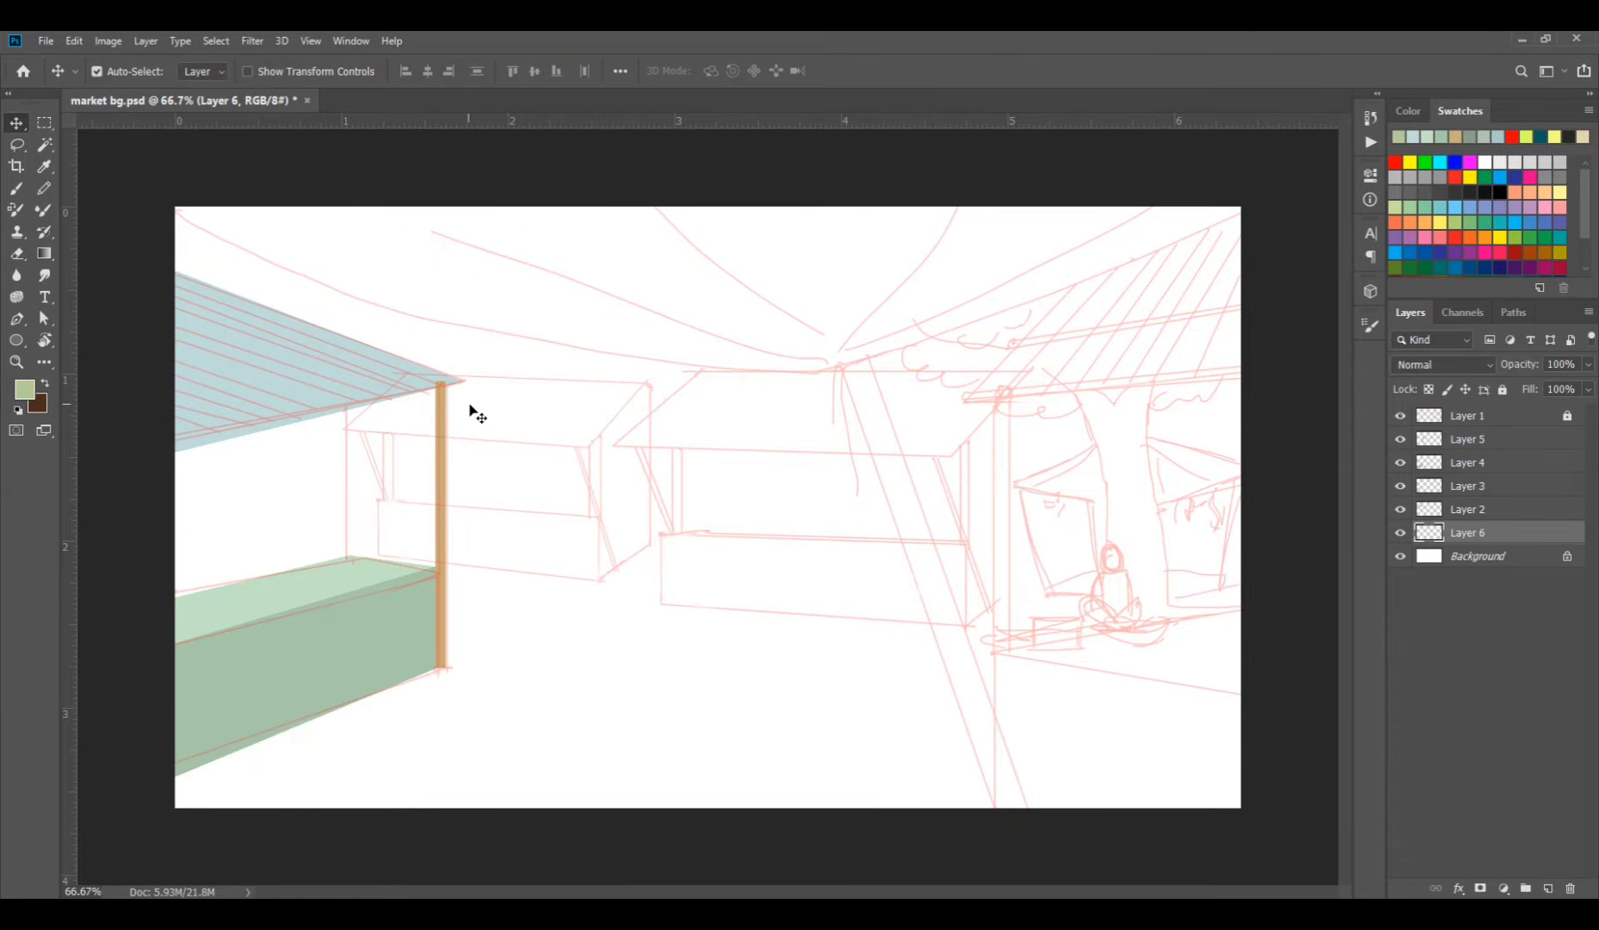
# On Layer 6, outline the left stall's back wall between roof and counter with a four-point Pen path and fill it with light green.
pyautogui.press('p')
pyautogui.click(337, 384)
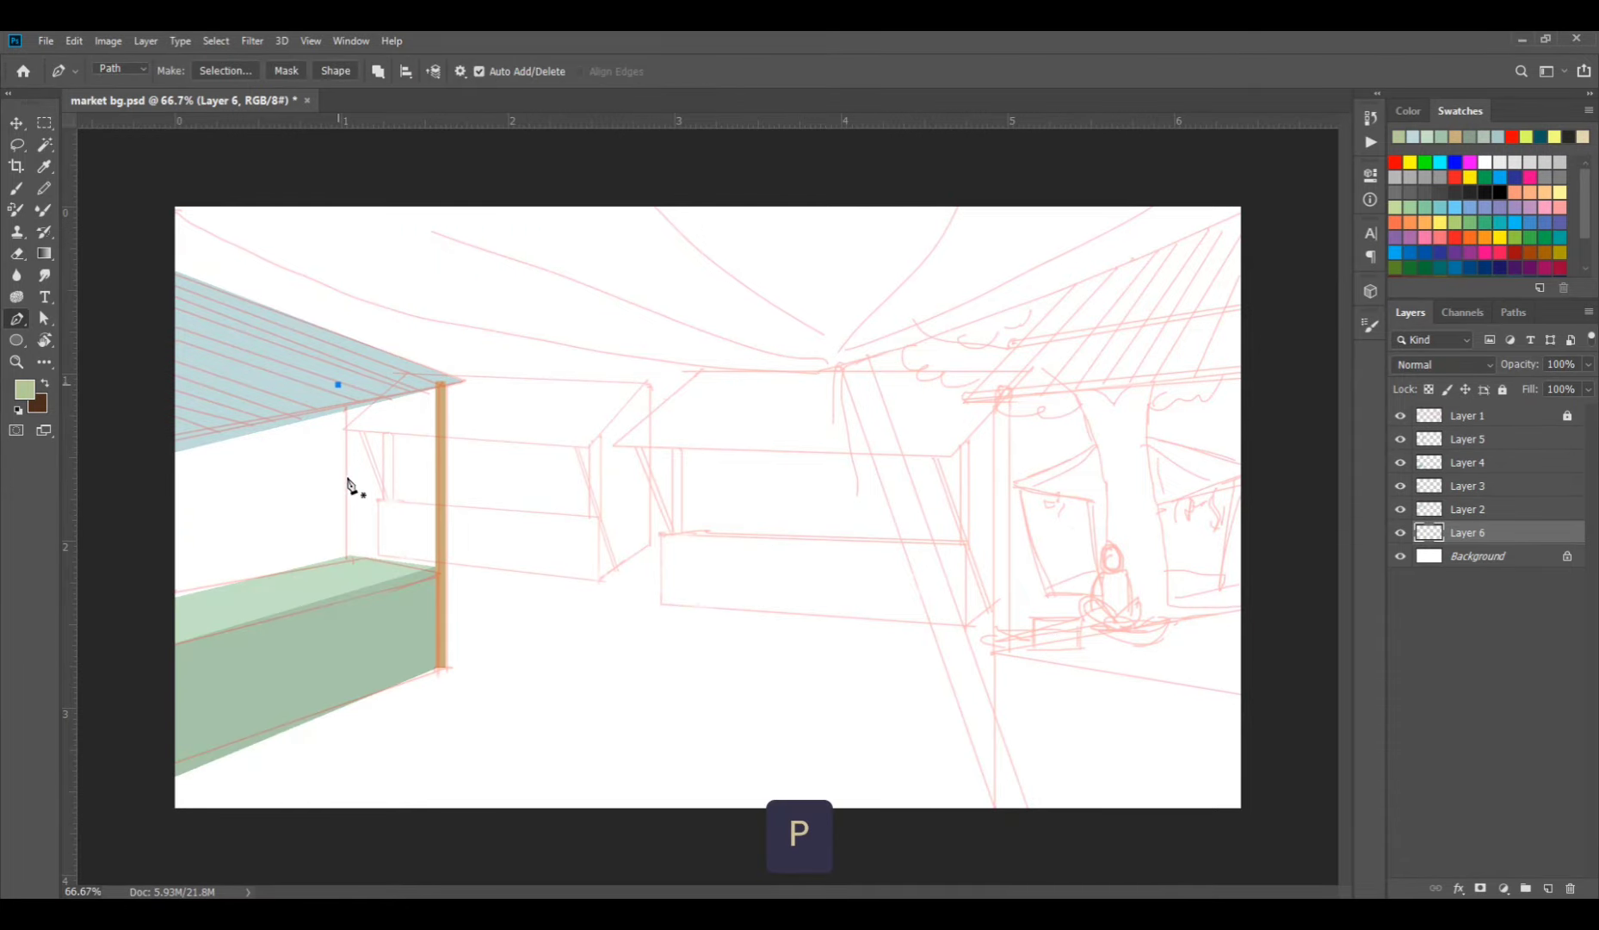
pyautogui.hotkey('ctrl', 'z')
pyautogui.click(344, 386)
pyautogui.keyDown('shift'); pyautogui.click(345, 565); pyautogui.keyUp('shift')
pyautogui.click(165, 619)
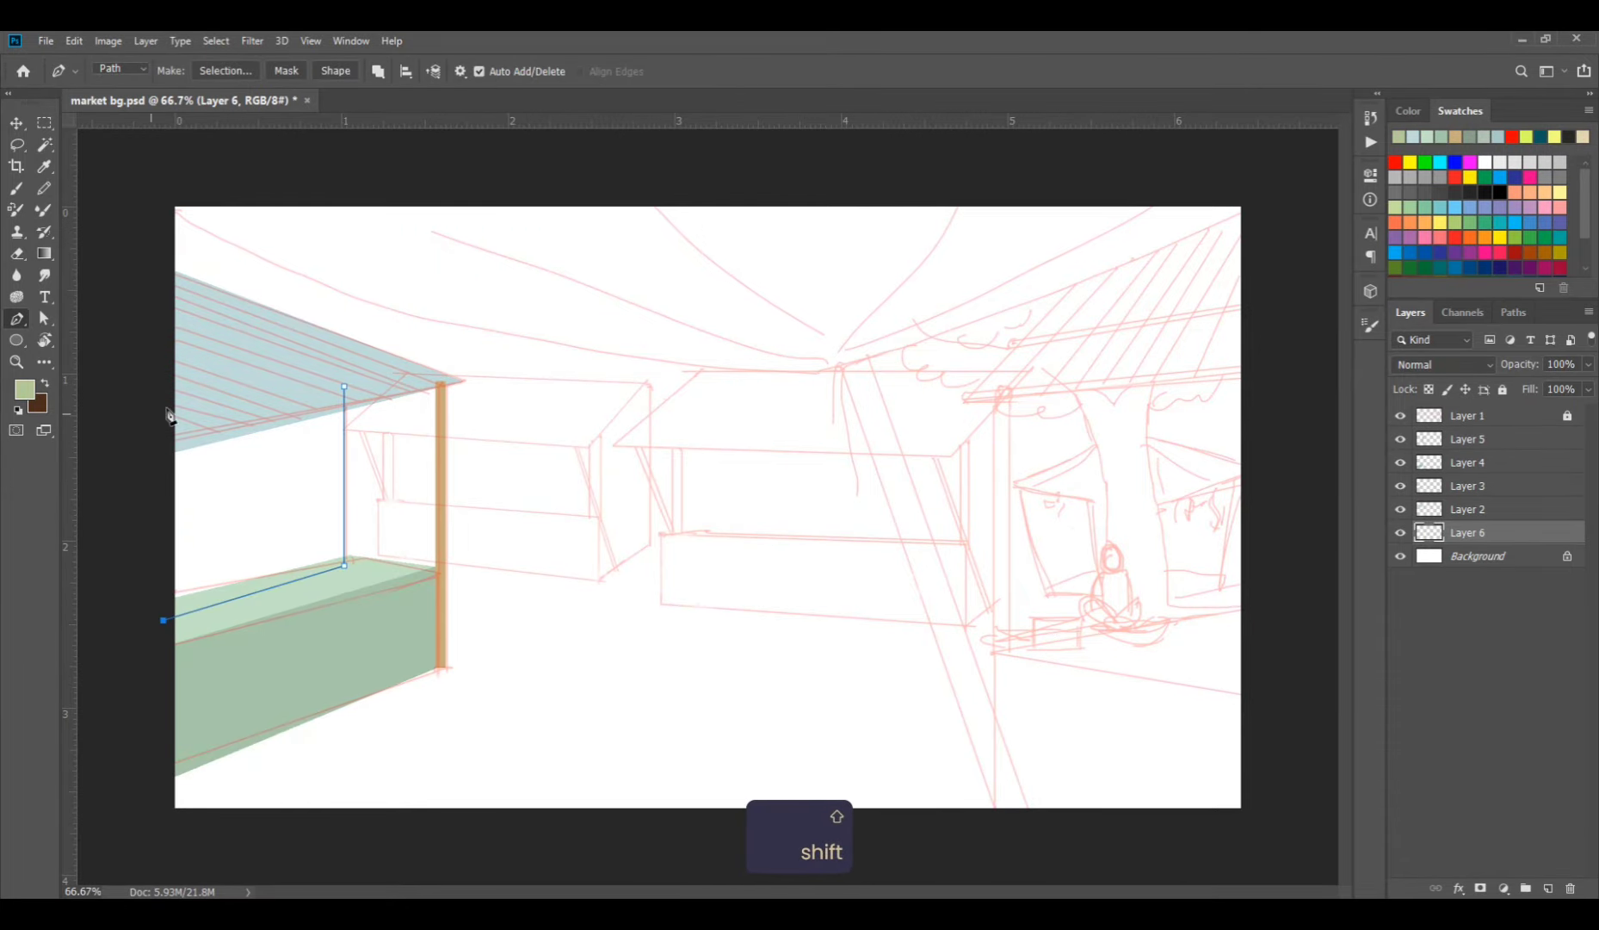
pyautogui.click(151, 414)
pyautogui.click(345, 387)
pyautogui.hotkey('ctrl', 'Return')
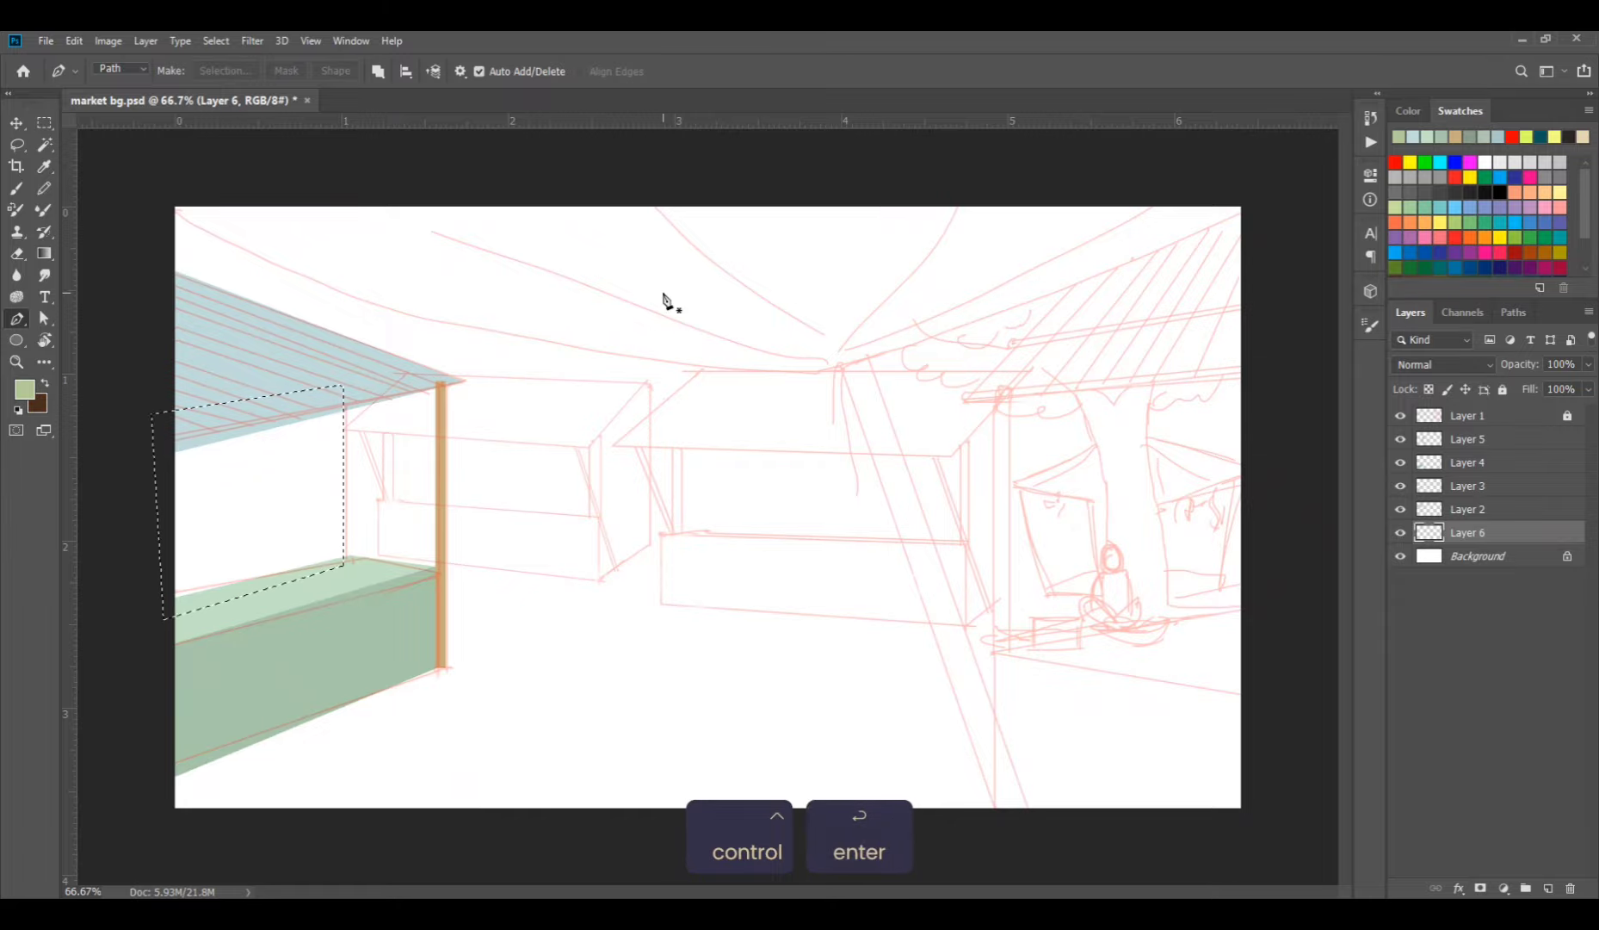
pyautogui.hotkey('alt', 'BackSpace')
pyautogui.hotkey('ctrl', 'd')
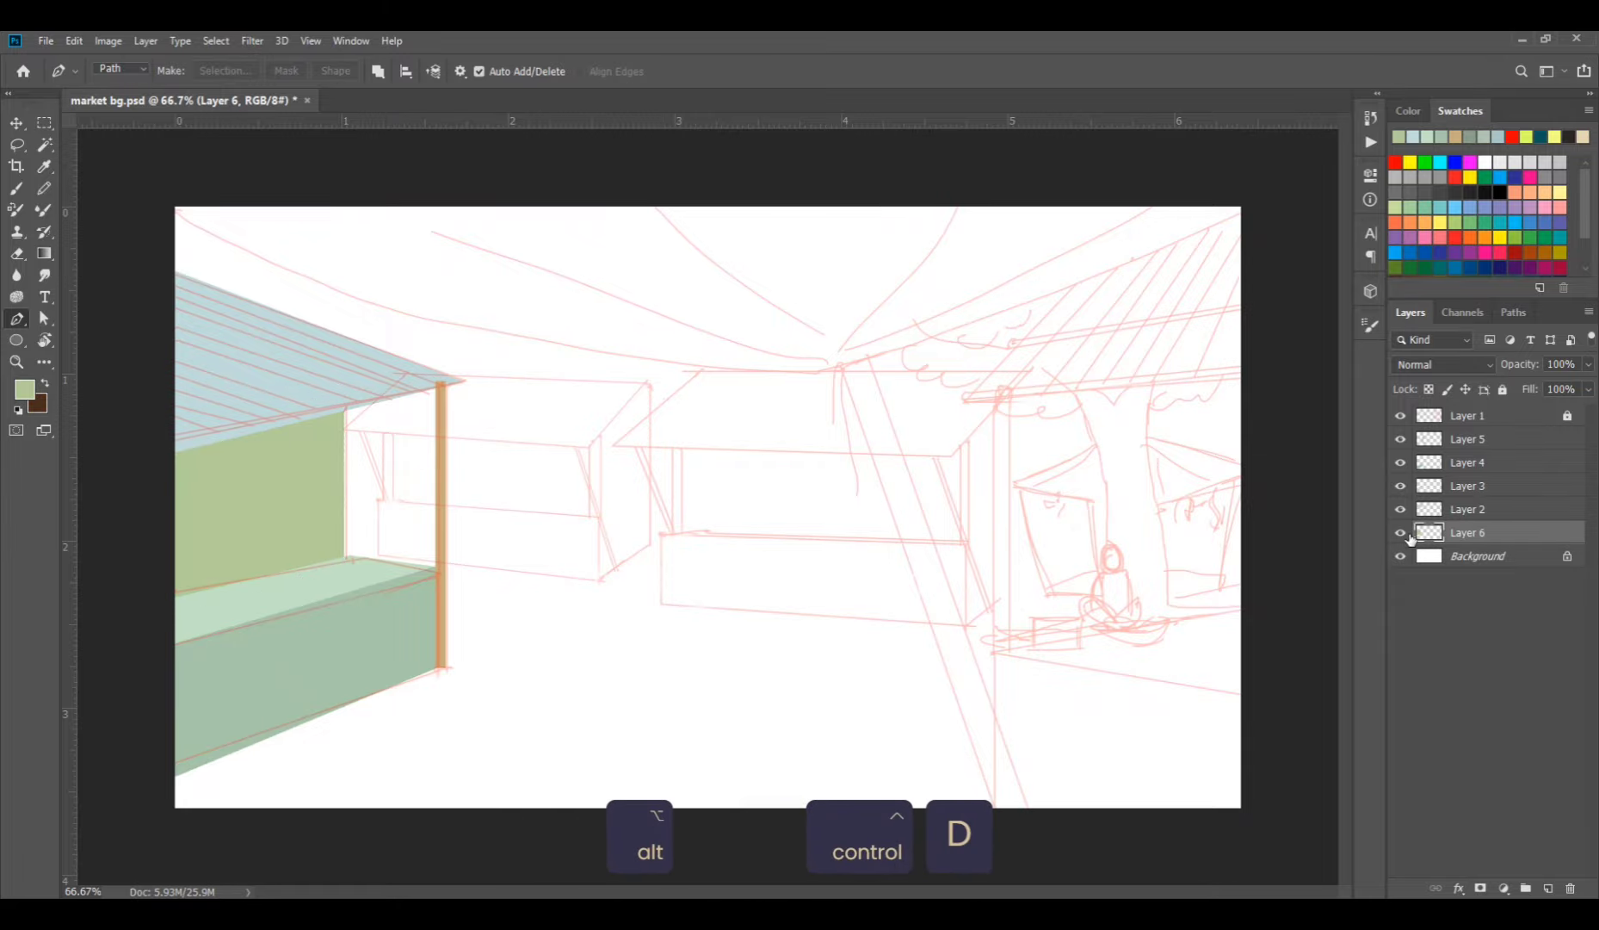
# Group the left stall's colour layers, Layer 2 to Layer 6, and add a new layer above the group.
pyautogui.keyDown('shift'); pyautogui.click(1485, 447); pyautogui.keyUp('shift')
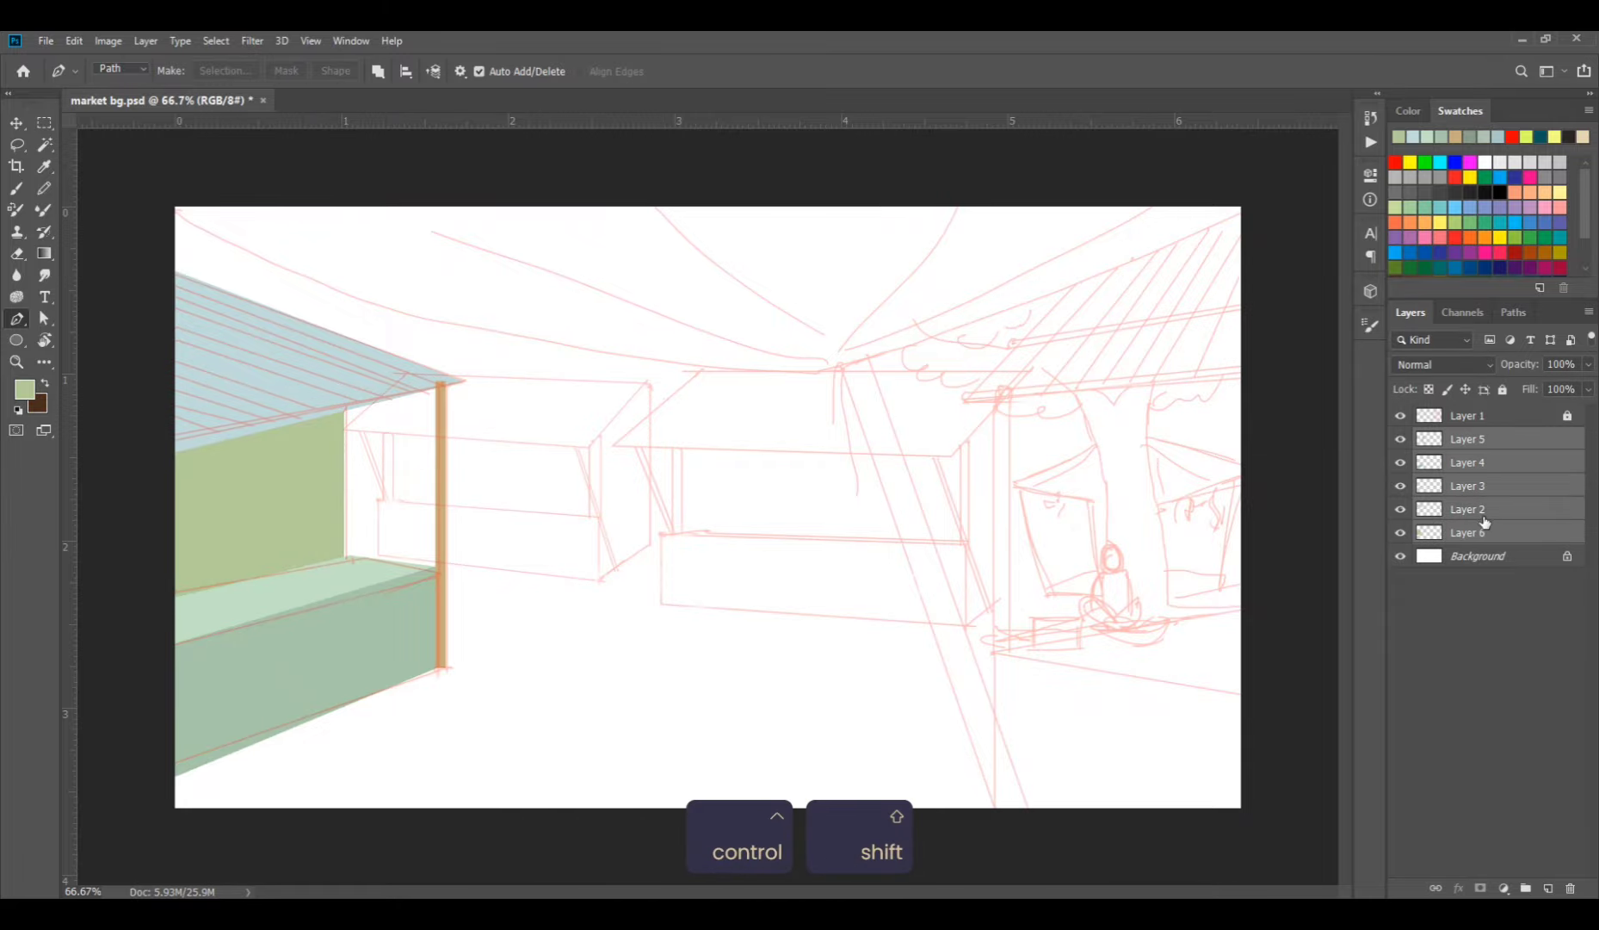
pyautogui.hotkey('ctrl', 'g')
pyautogui.click(1548, 887)
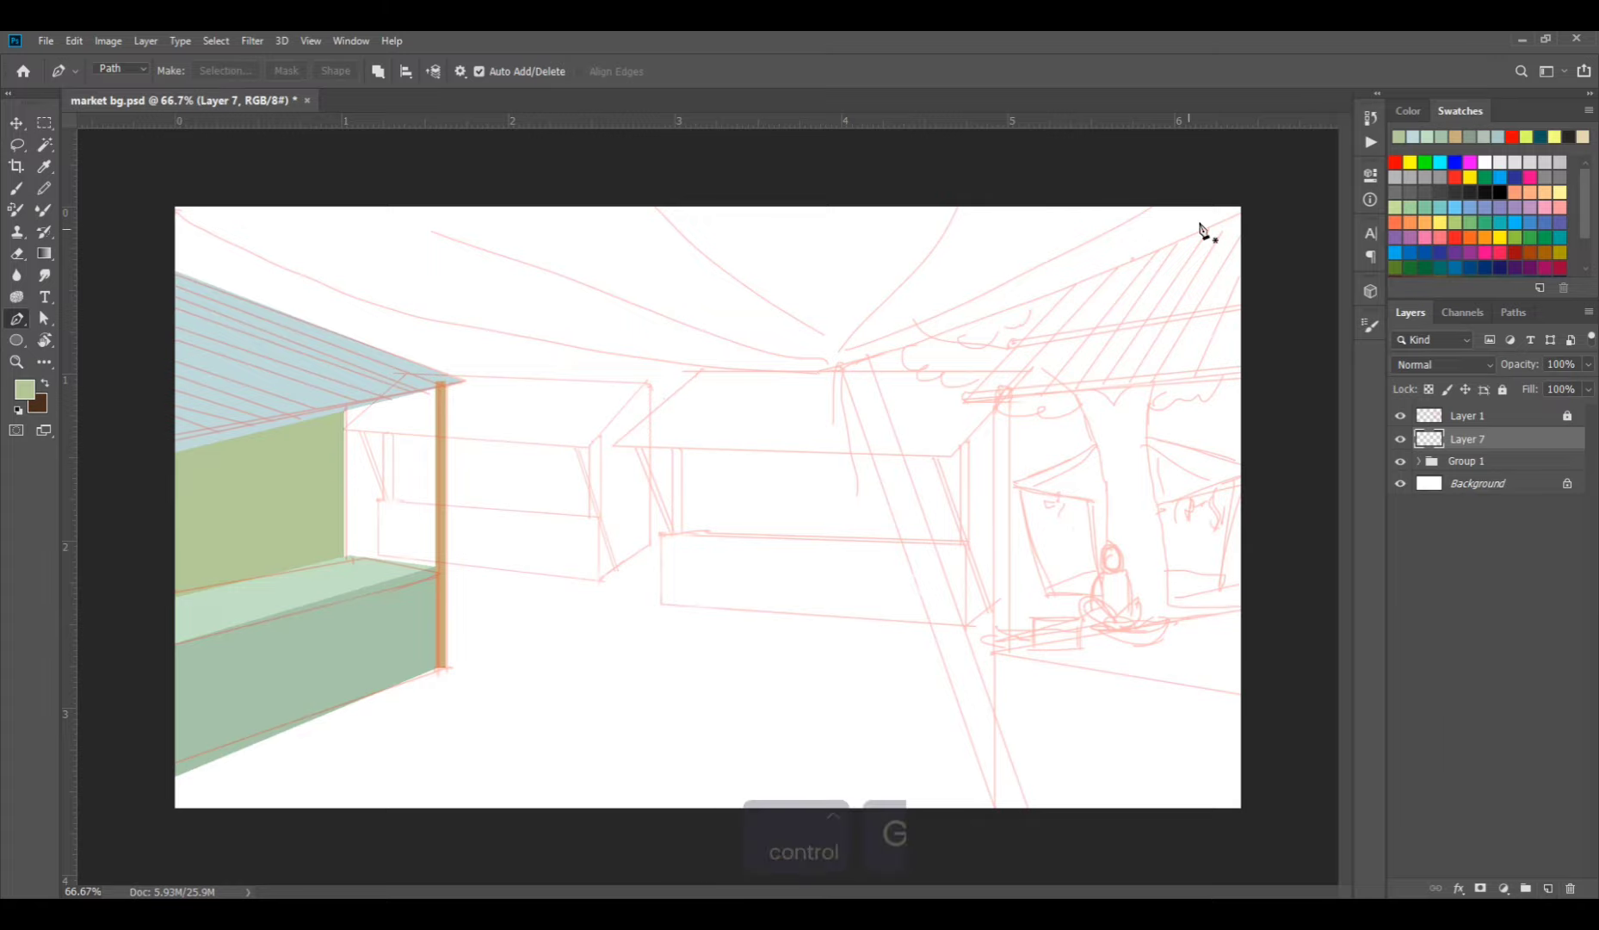
# Outline the right stall's roof on Layer 7 with a closed four-point Pen path and convert the path to a selection.
pyautogui.click(1158, 199)
pyautogui.click(962, 402)
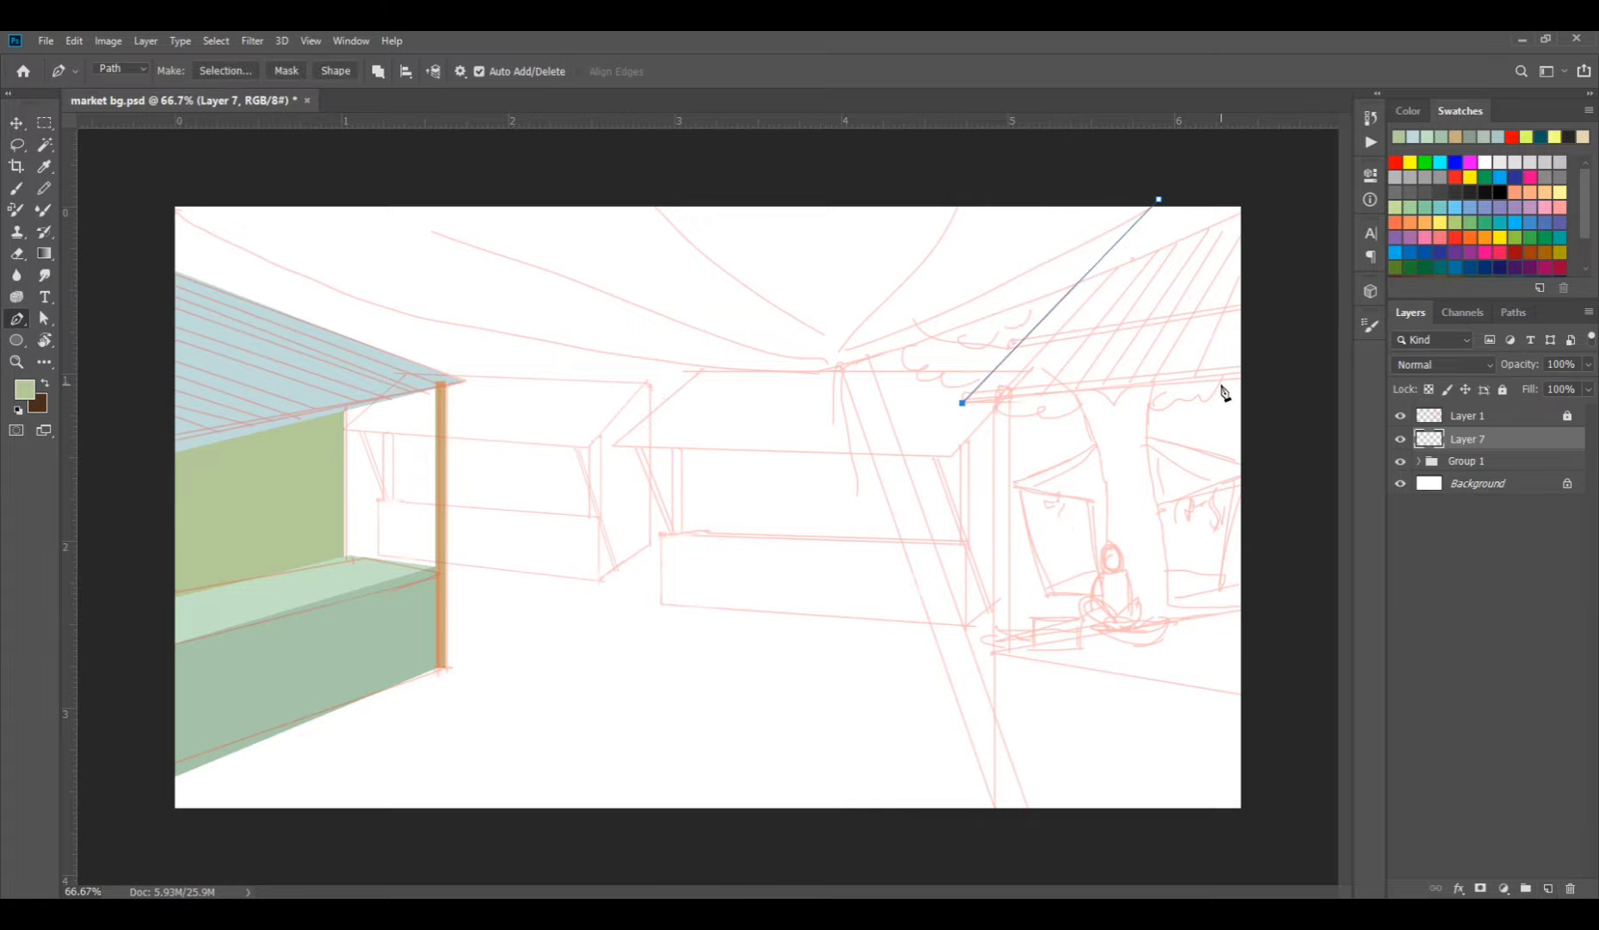
pyautogui.click(1245, 376)
pyautogui.click(1257, 194)
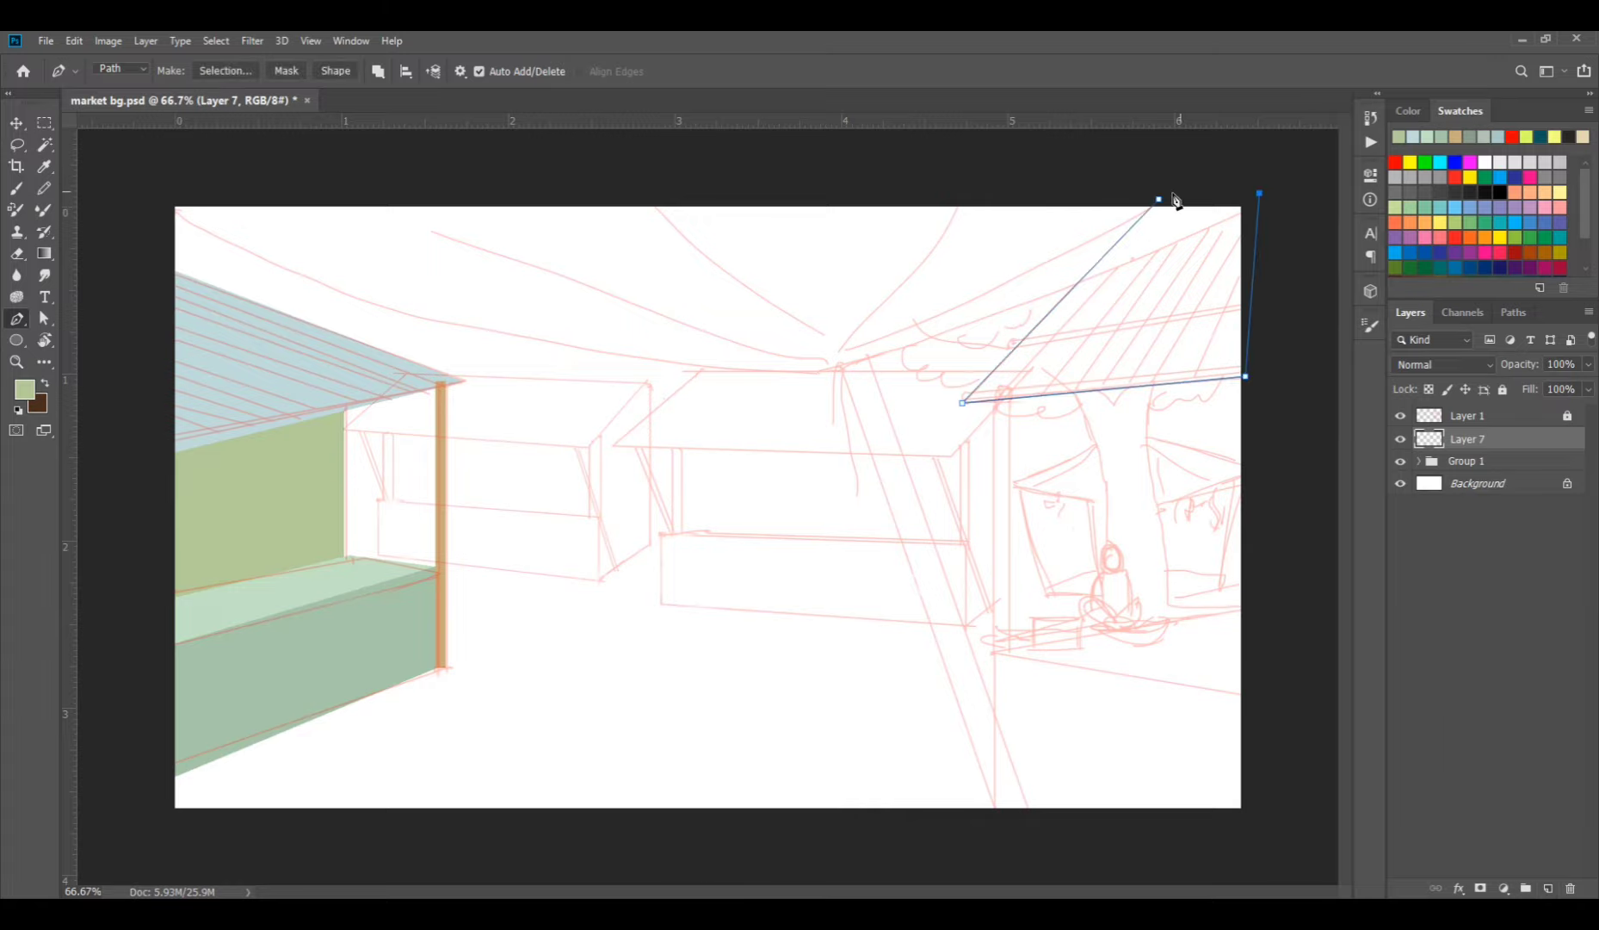
pyautogui.click(1158, 198)
pyautogui.hotkey('ctrl', 'Return')
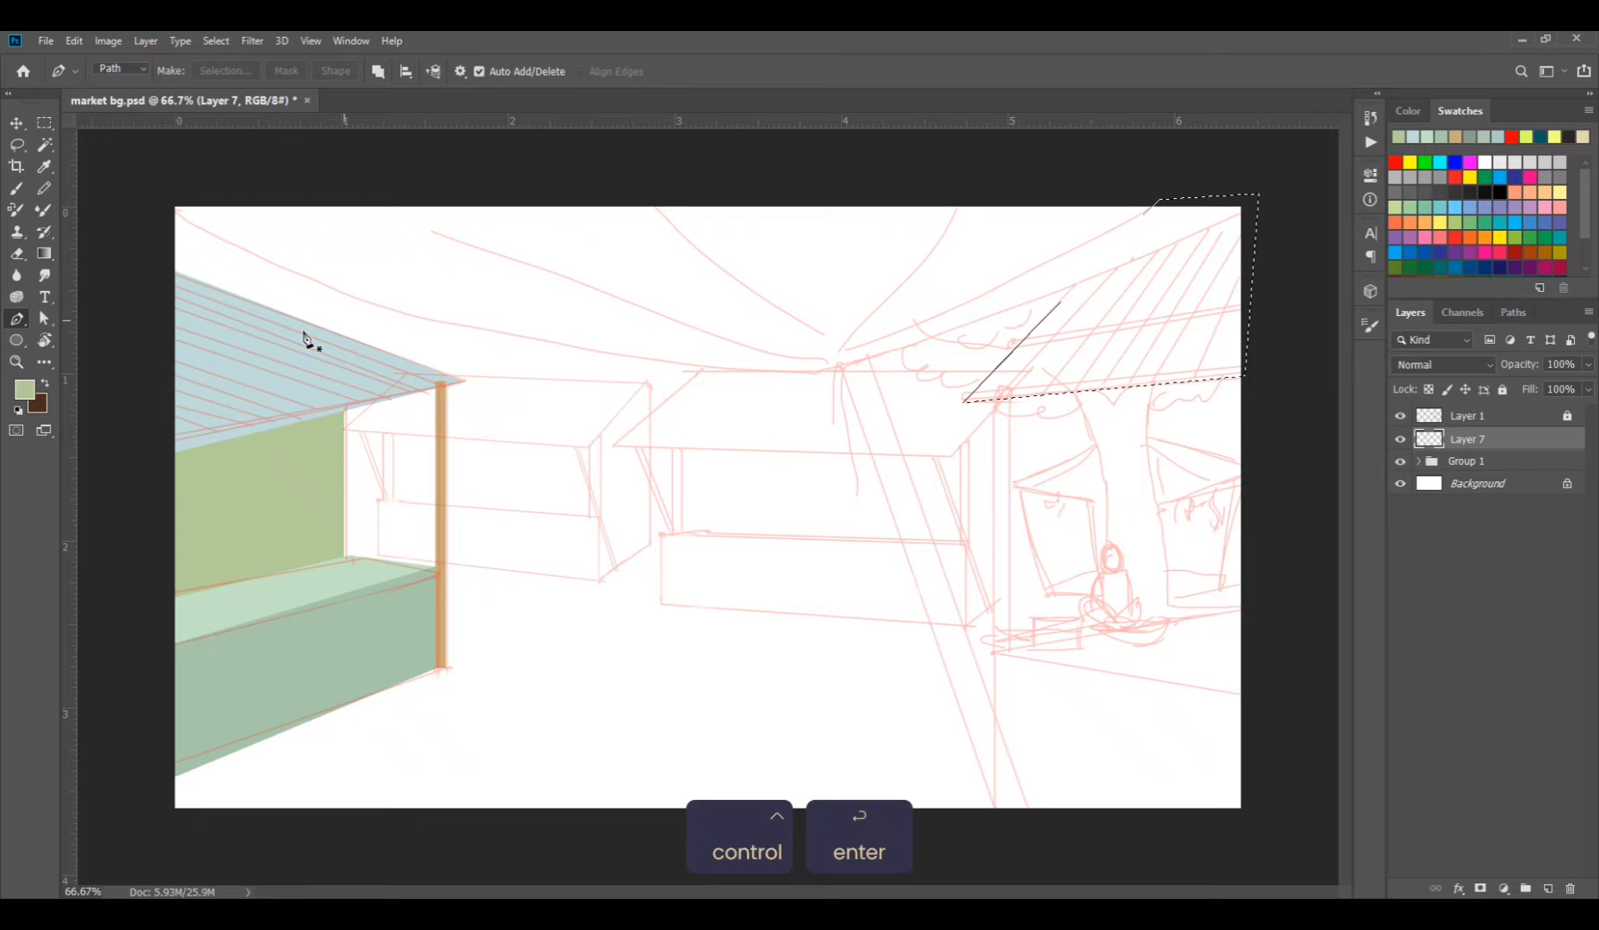
# Set the foreground colour to a terracotta near #b97459, fill the selected right roof with it, and deselect.
pyautogui.click(24, 390)
pyautogui.moveTo(1158, 304); pyautogui.dragTo(1158, 313)
pyautogui.click(1054, 171)
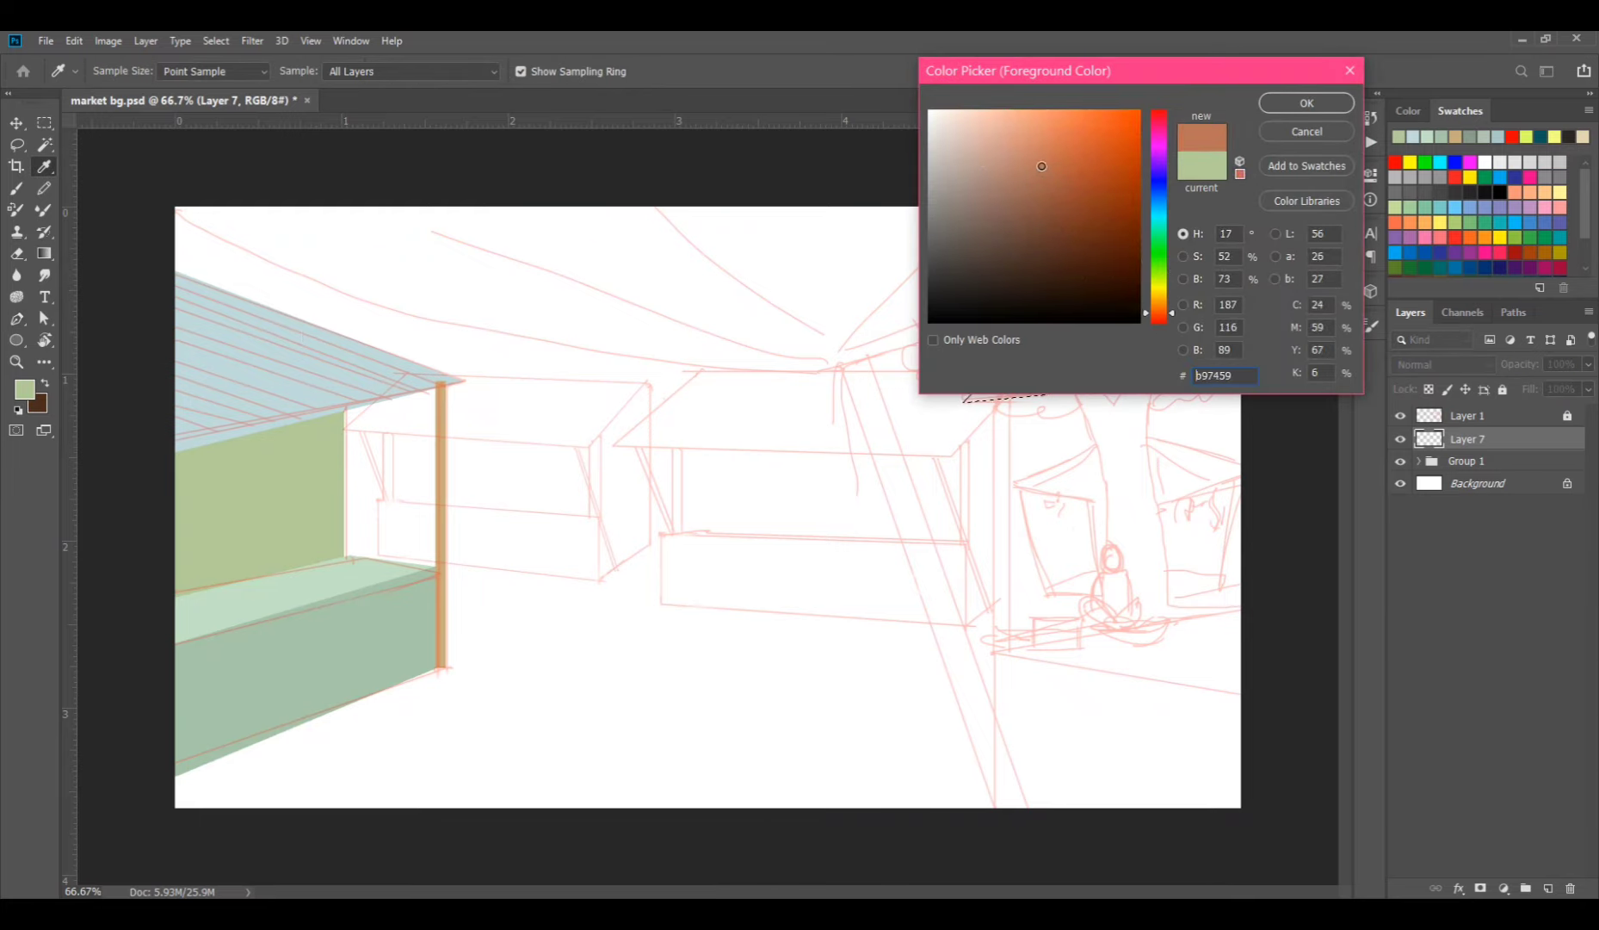
pyautogui.click(1282, 97)
pyautogui.hotkey('alt', 'BackSpace')
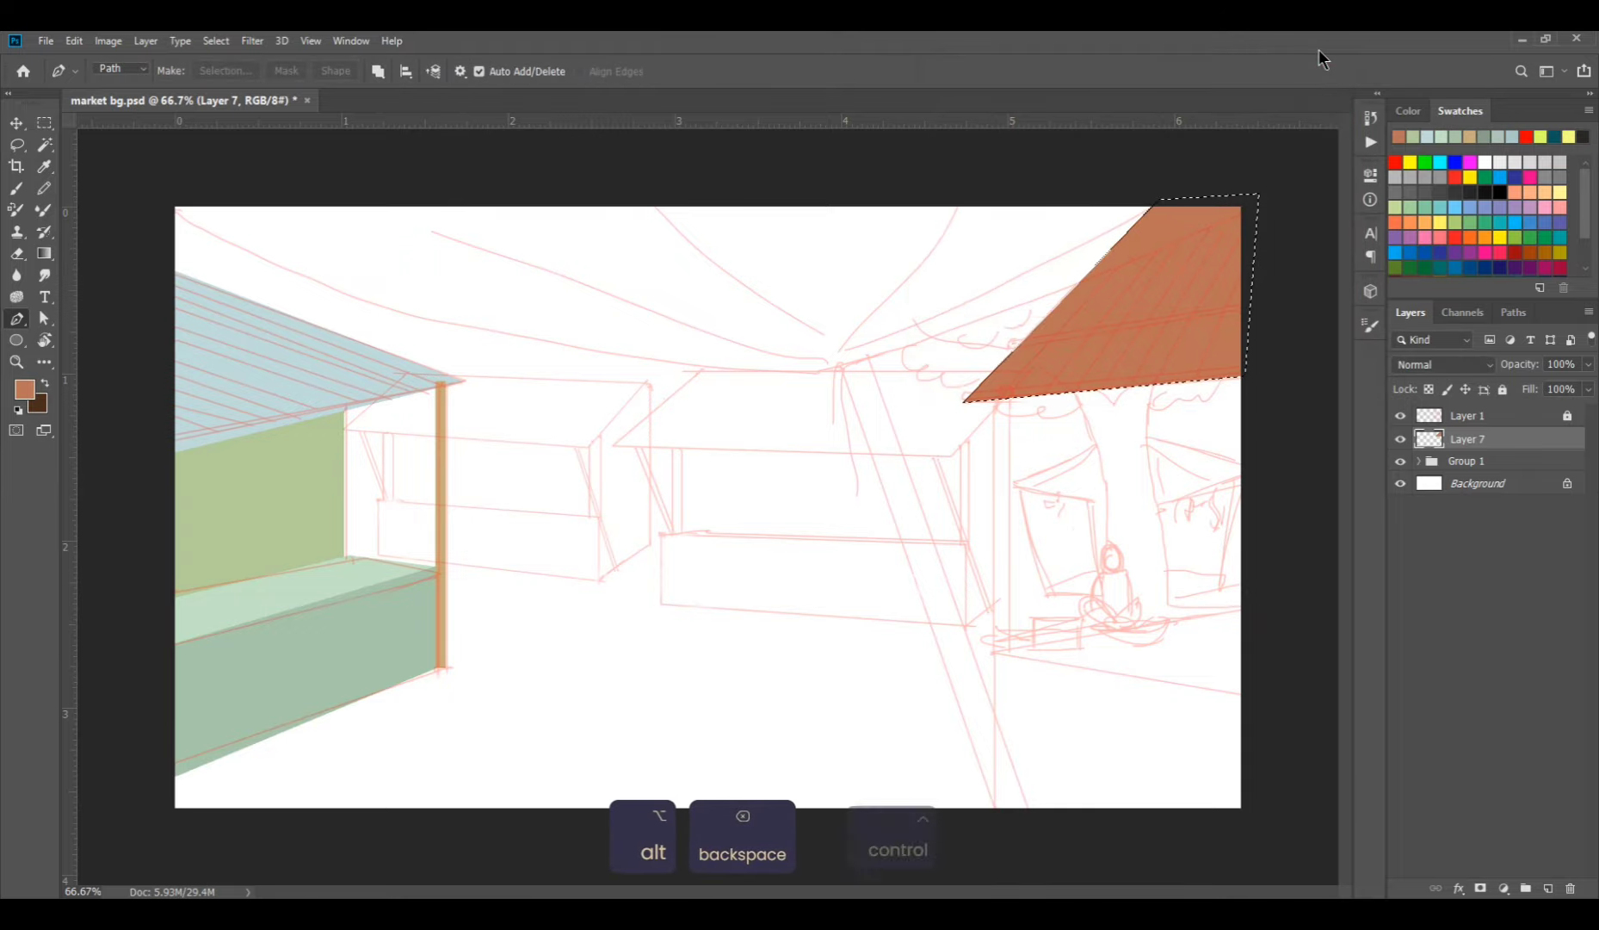
pyautogui.hotkey('ctrl', 'd')
# Add a new layer directly above Group 1 and outline the platform below the seated figure with a closed three-point Pen path converted to a selection.
pyautogui.click(1480, 462)
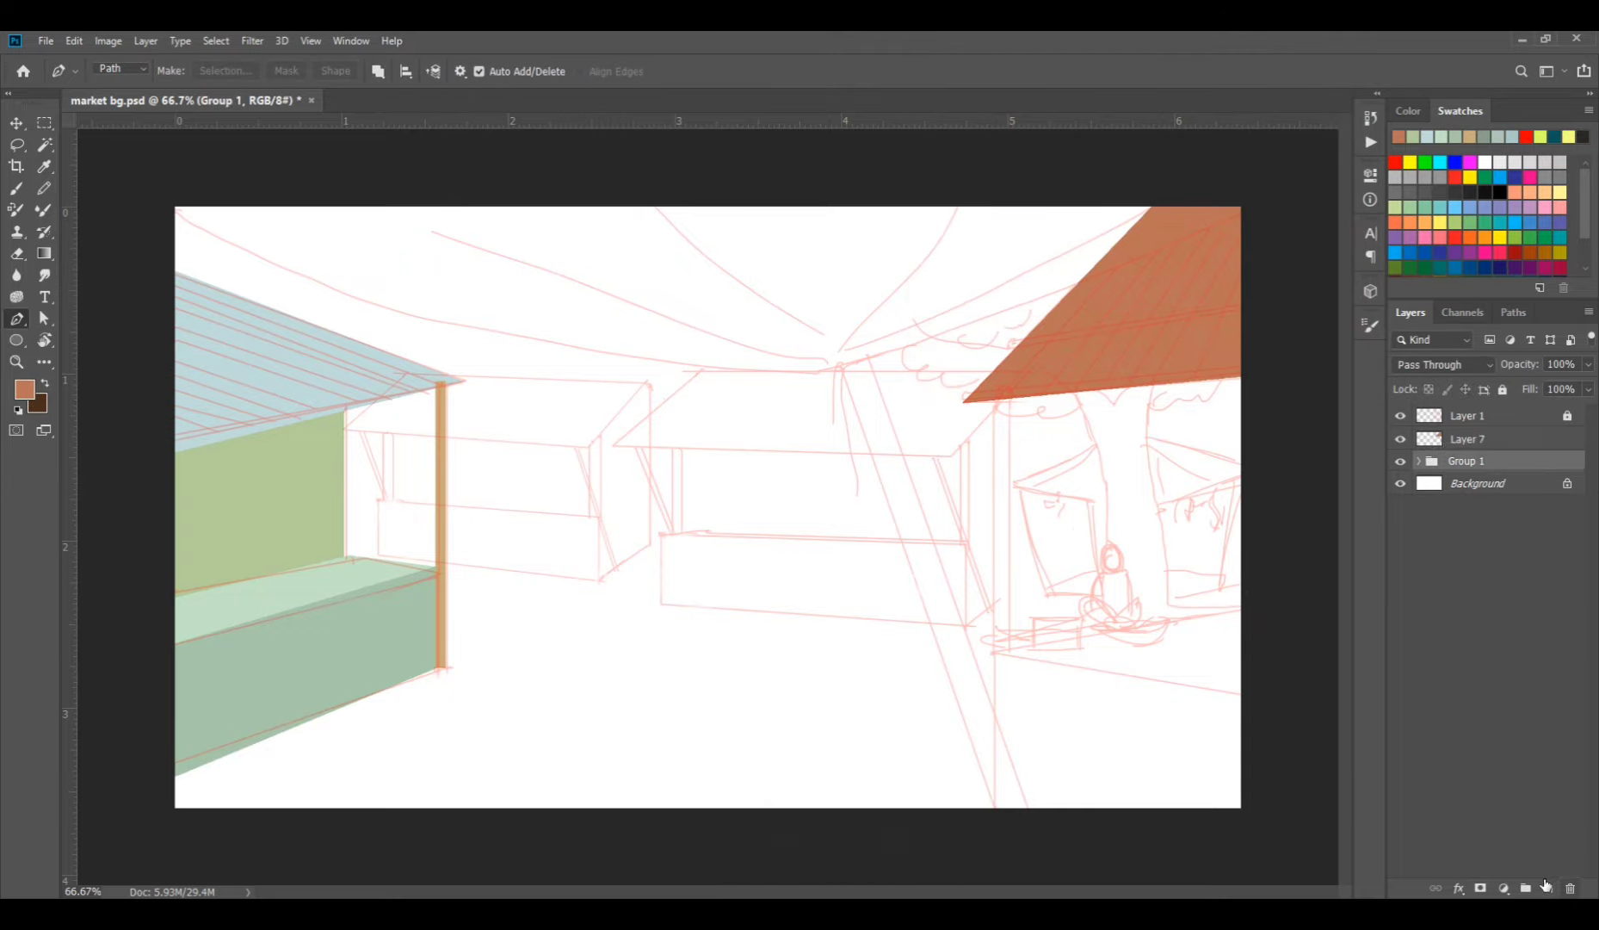
pyautogui.click(1548, 887)
pyautogui.click(1249, 609)
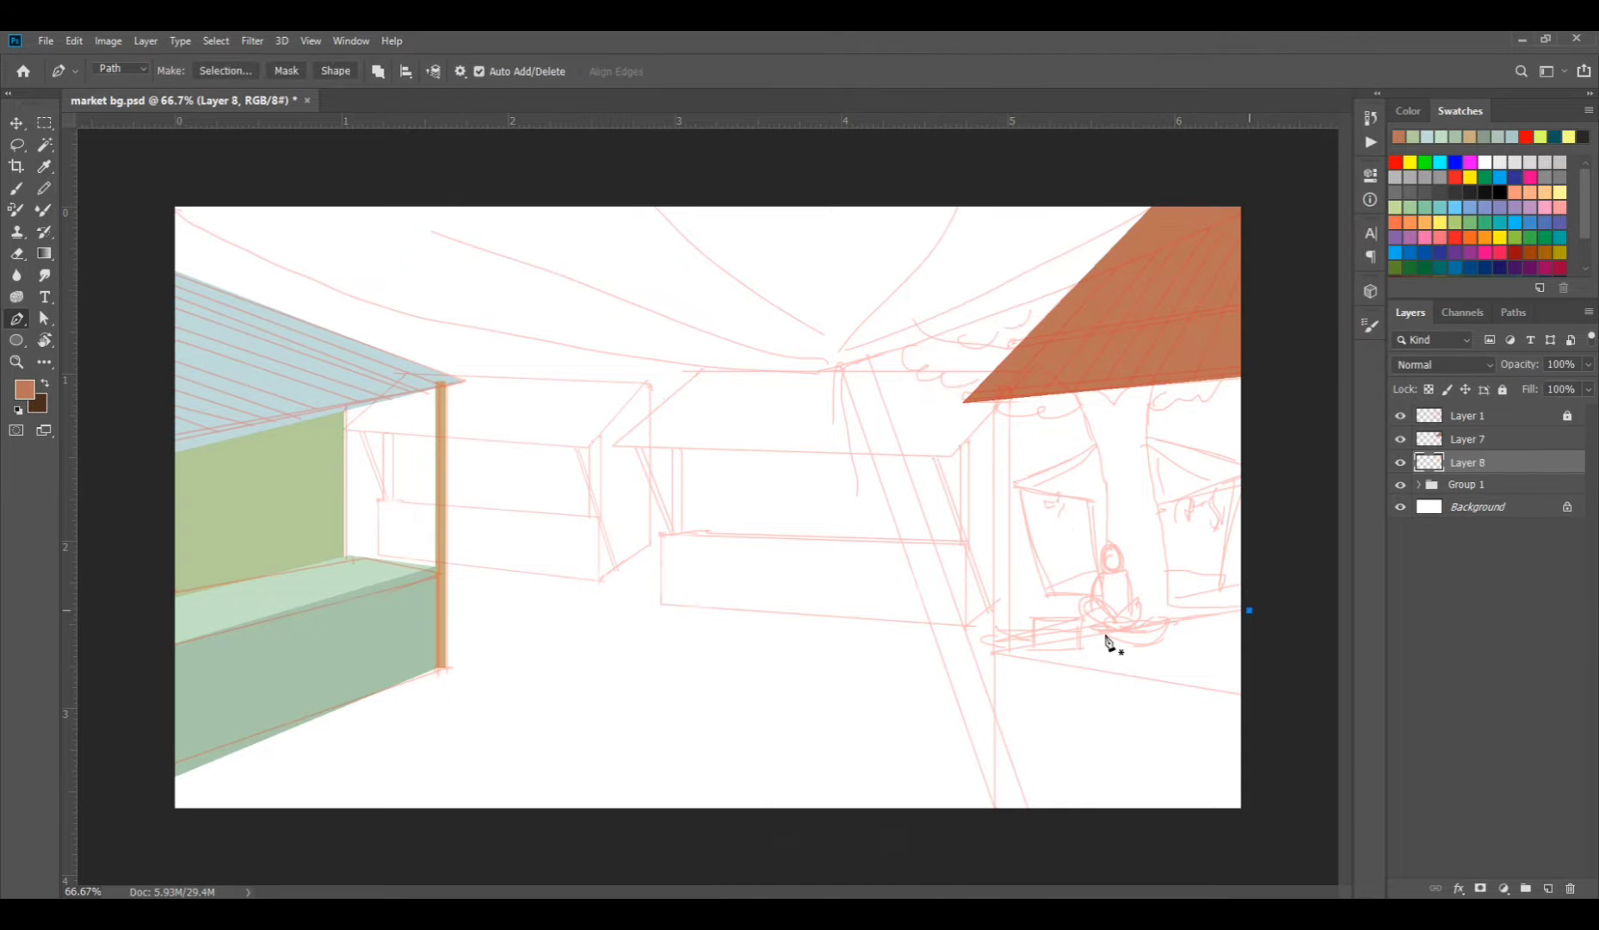
pyautogui.click(995, 647)
pyautogui.click(1253, 702)
pyautogui.click(1249, 609)
pyautogui.hotkey('ctrl', 'Return')
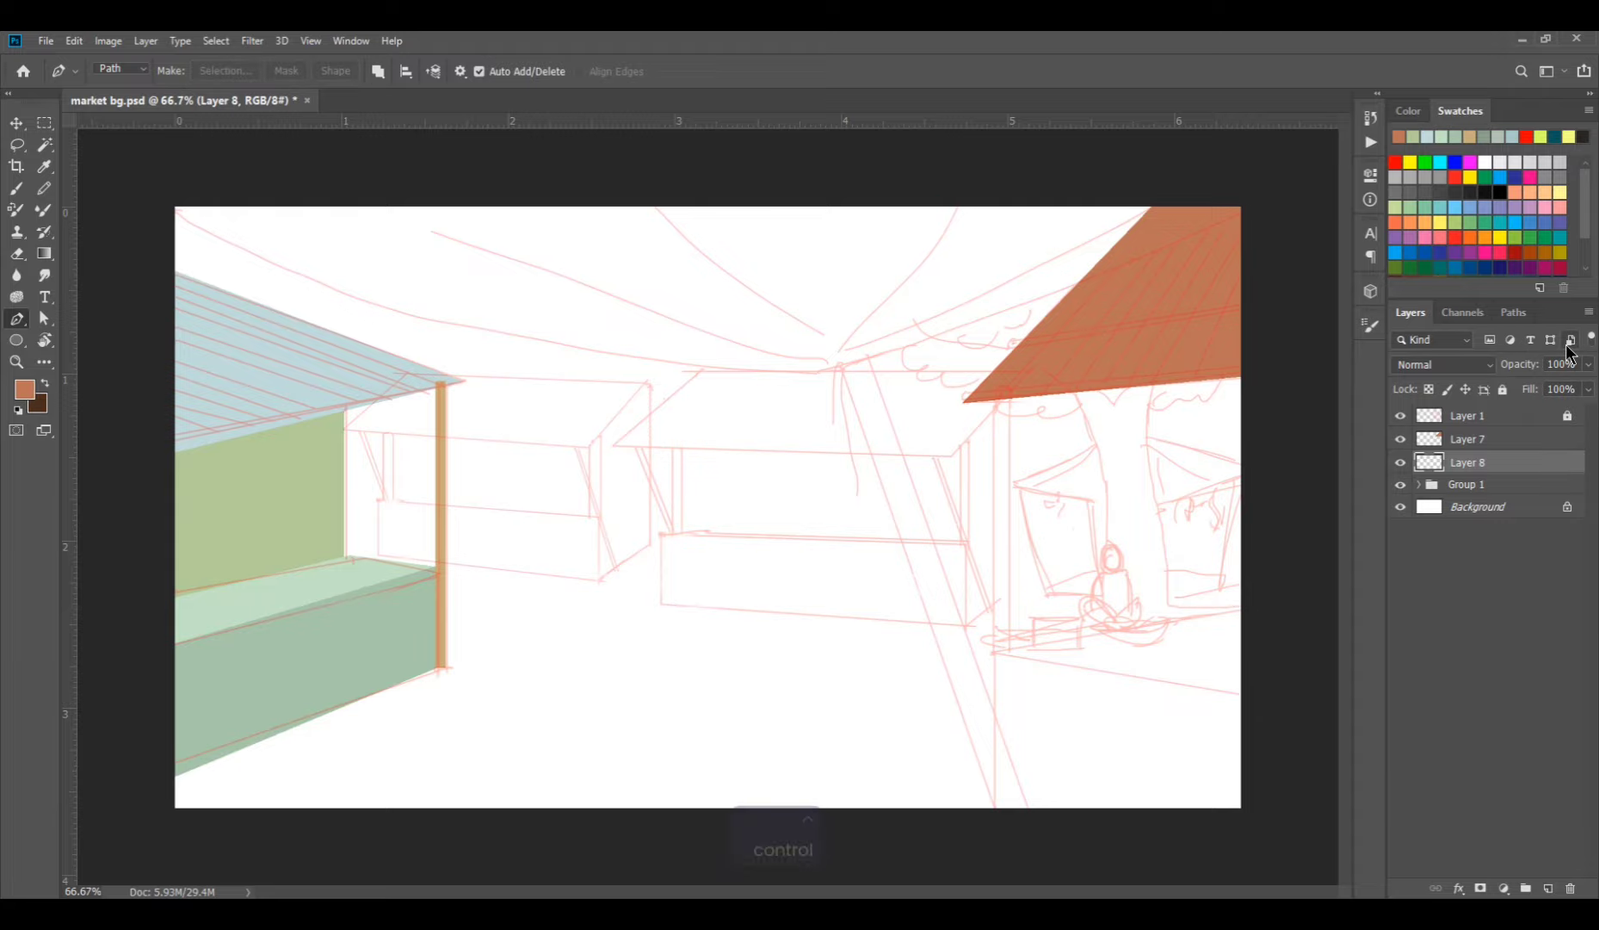
# Set the foreground colour to a light beige, #d0beb7, fill the selected platform top with it, and deselect.
pyautogui.click(25, 389)
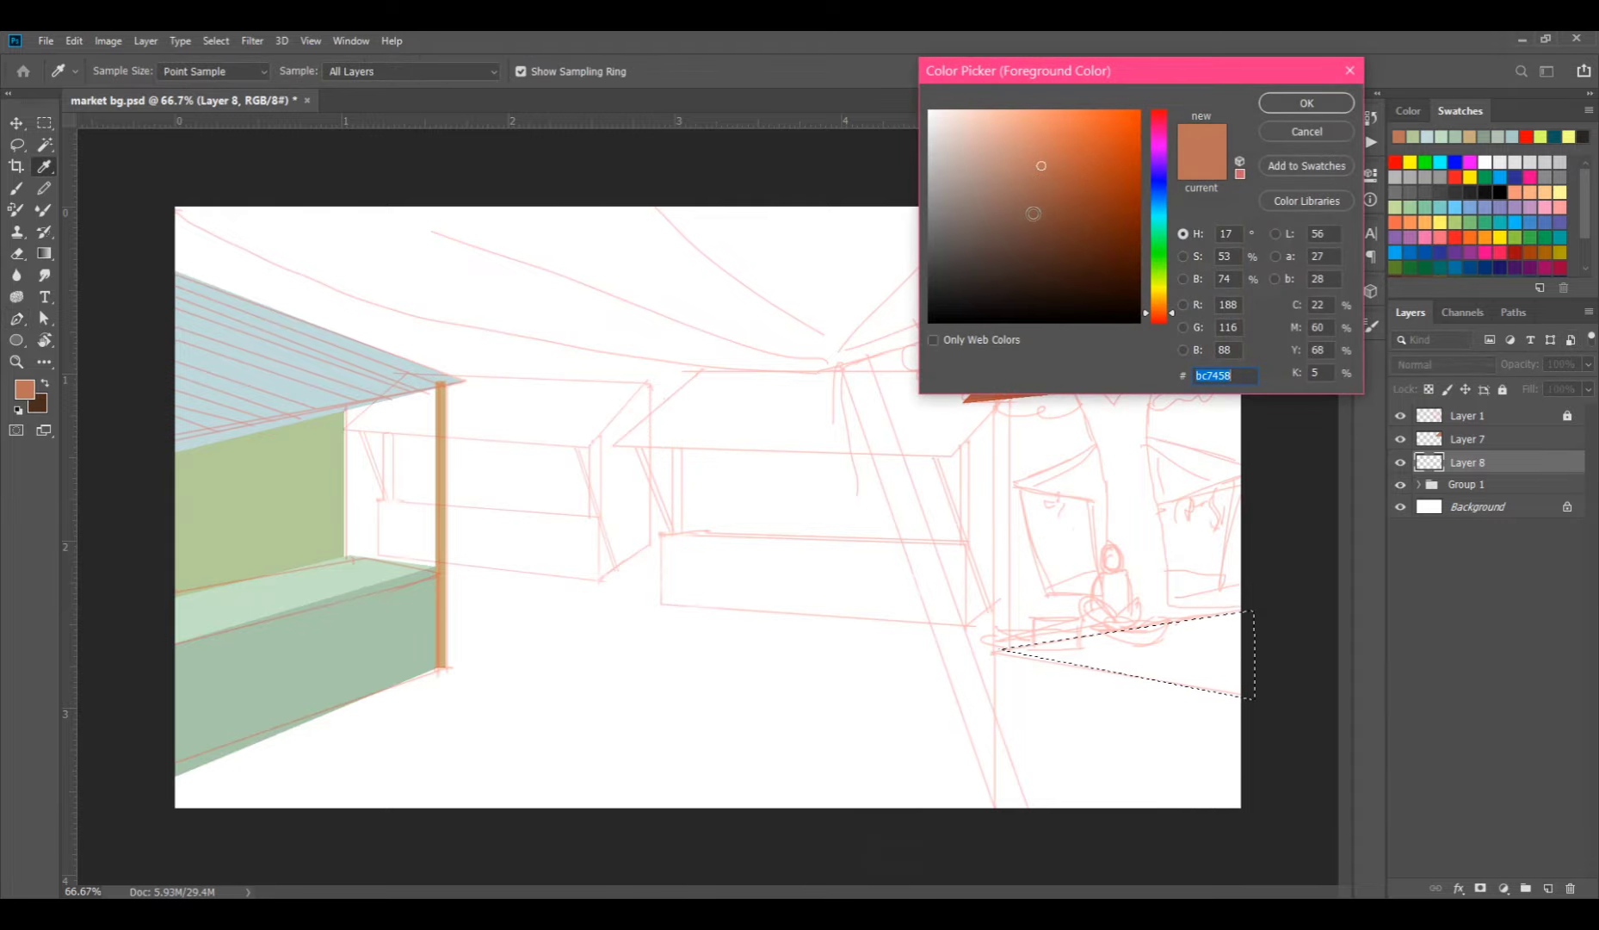
pyautogui.click(958, 176)
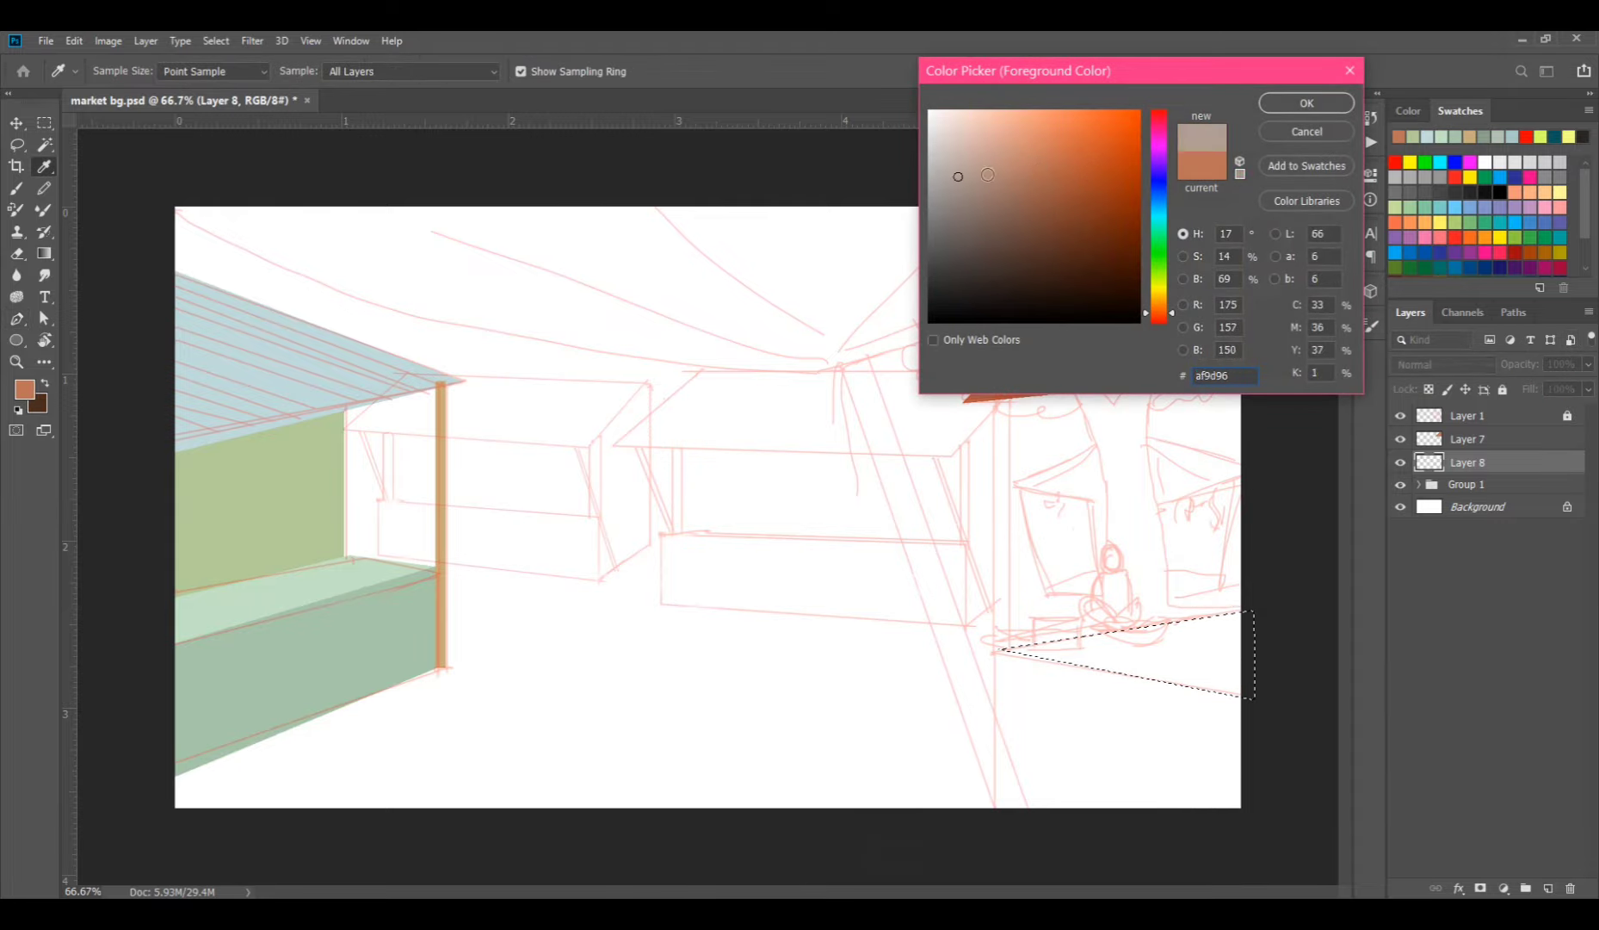
pyautogui.click(1306, 104)
pyautogui.click(24, 389)
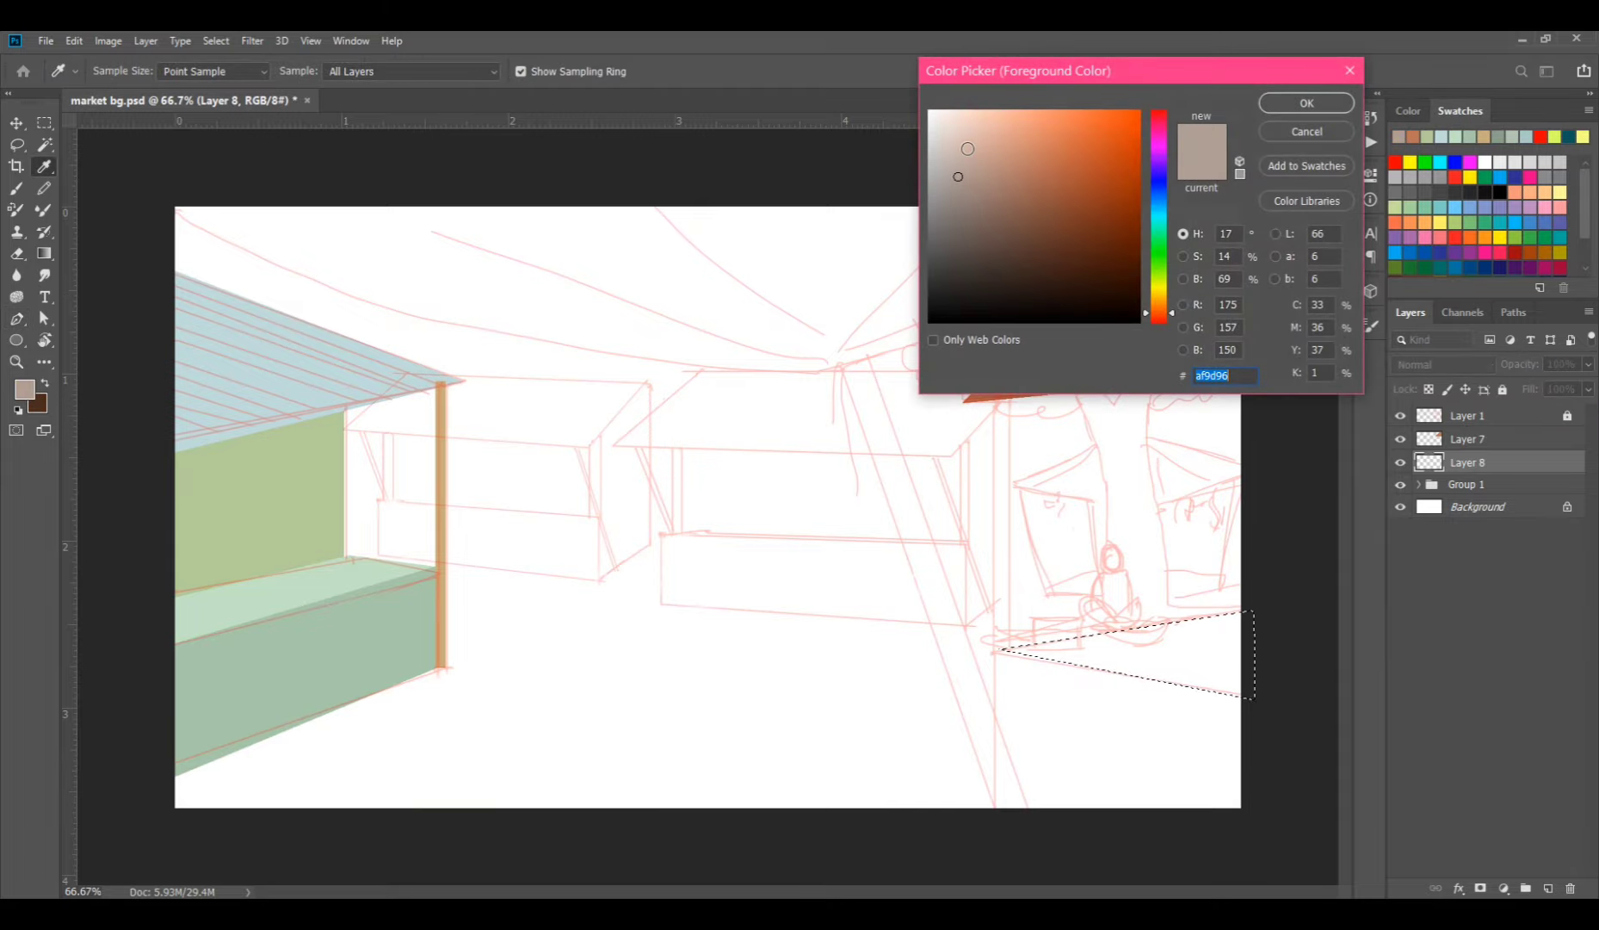
pyautogui.press('p')
pyautogui.click(1289, 102)
pyautogui.hotkey('alt', 'BackSpace')
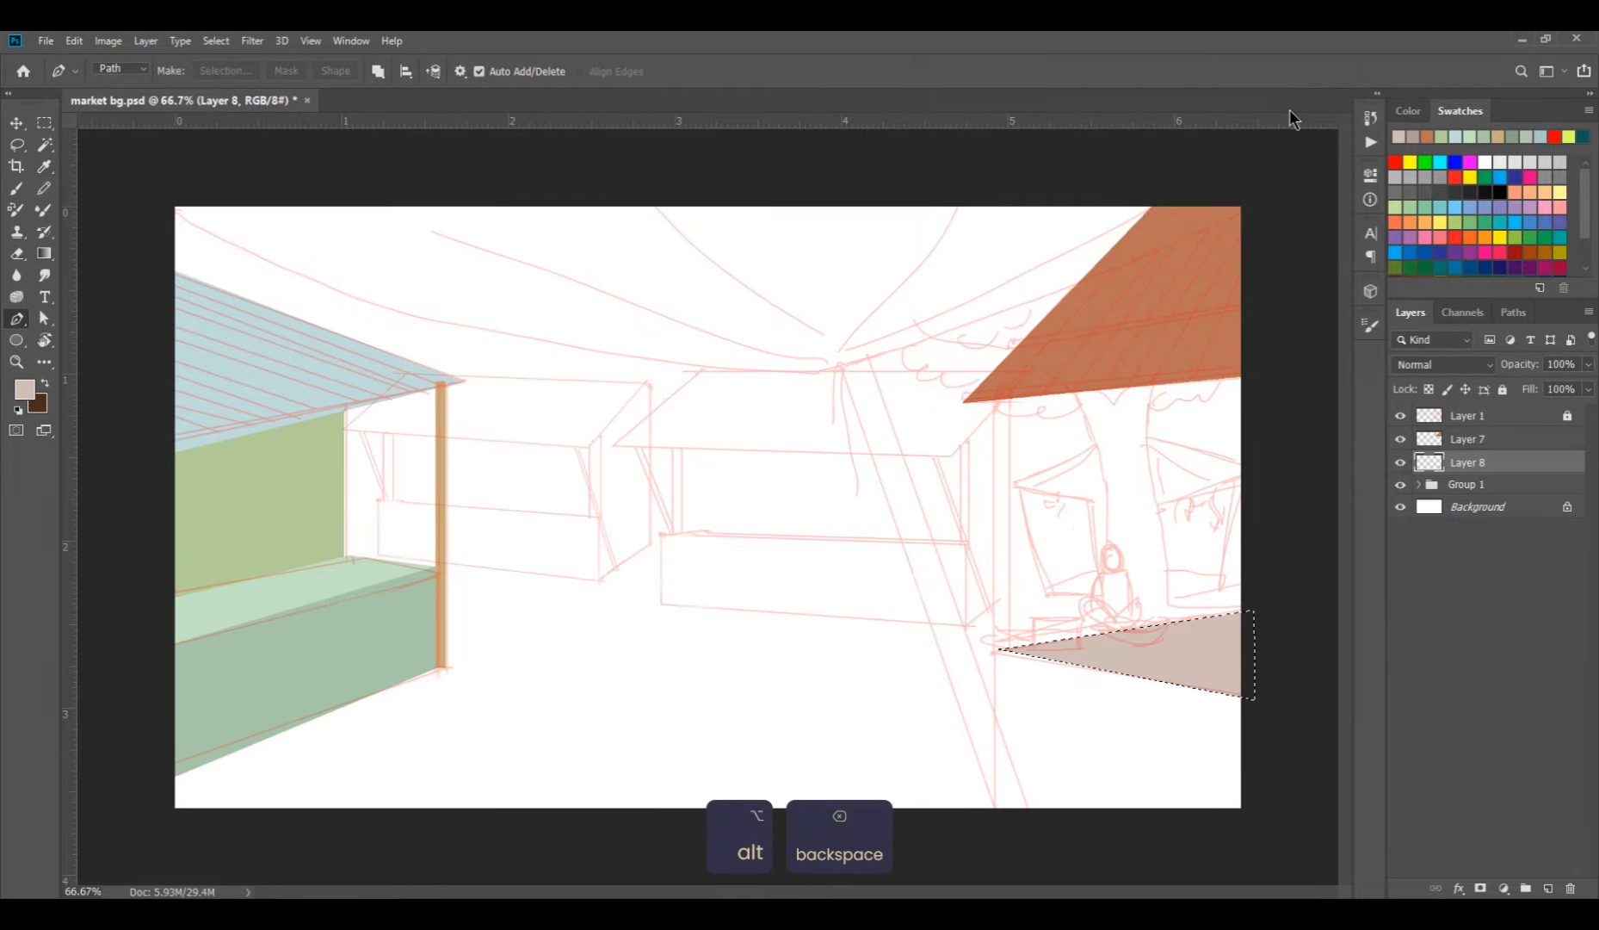
pyautogui.hotkey('ctrl', 'd')
# Add a new layer above Layer 8 and outline the platform's front face with a closed Pen path converted to a selection.
pyautogui.click(1549, 887)
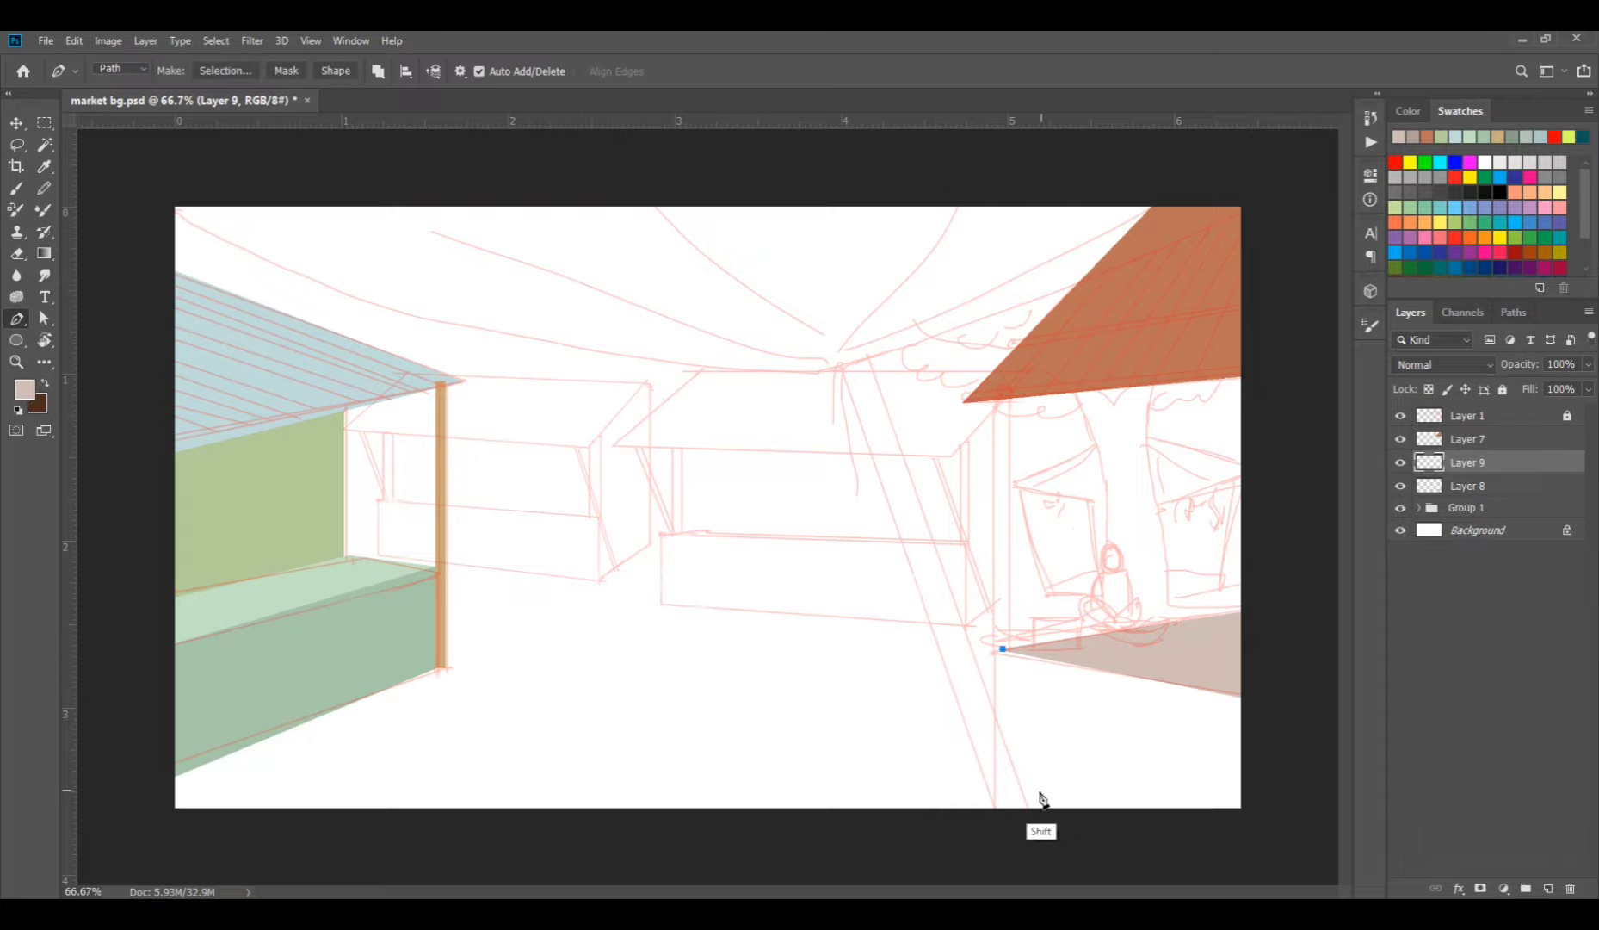
pyautogui.keyDown('shift'); pyautogui.click(1003, 815); pyautogui.keyUp('shift')
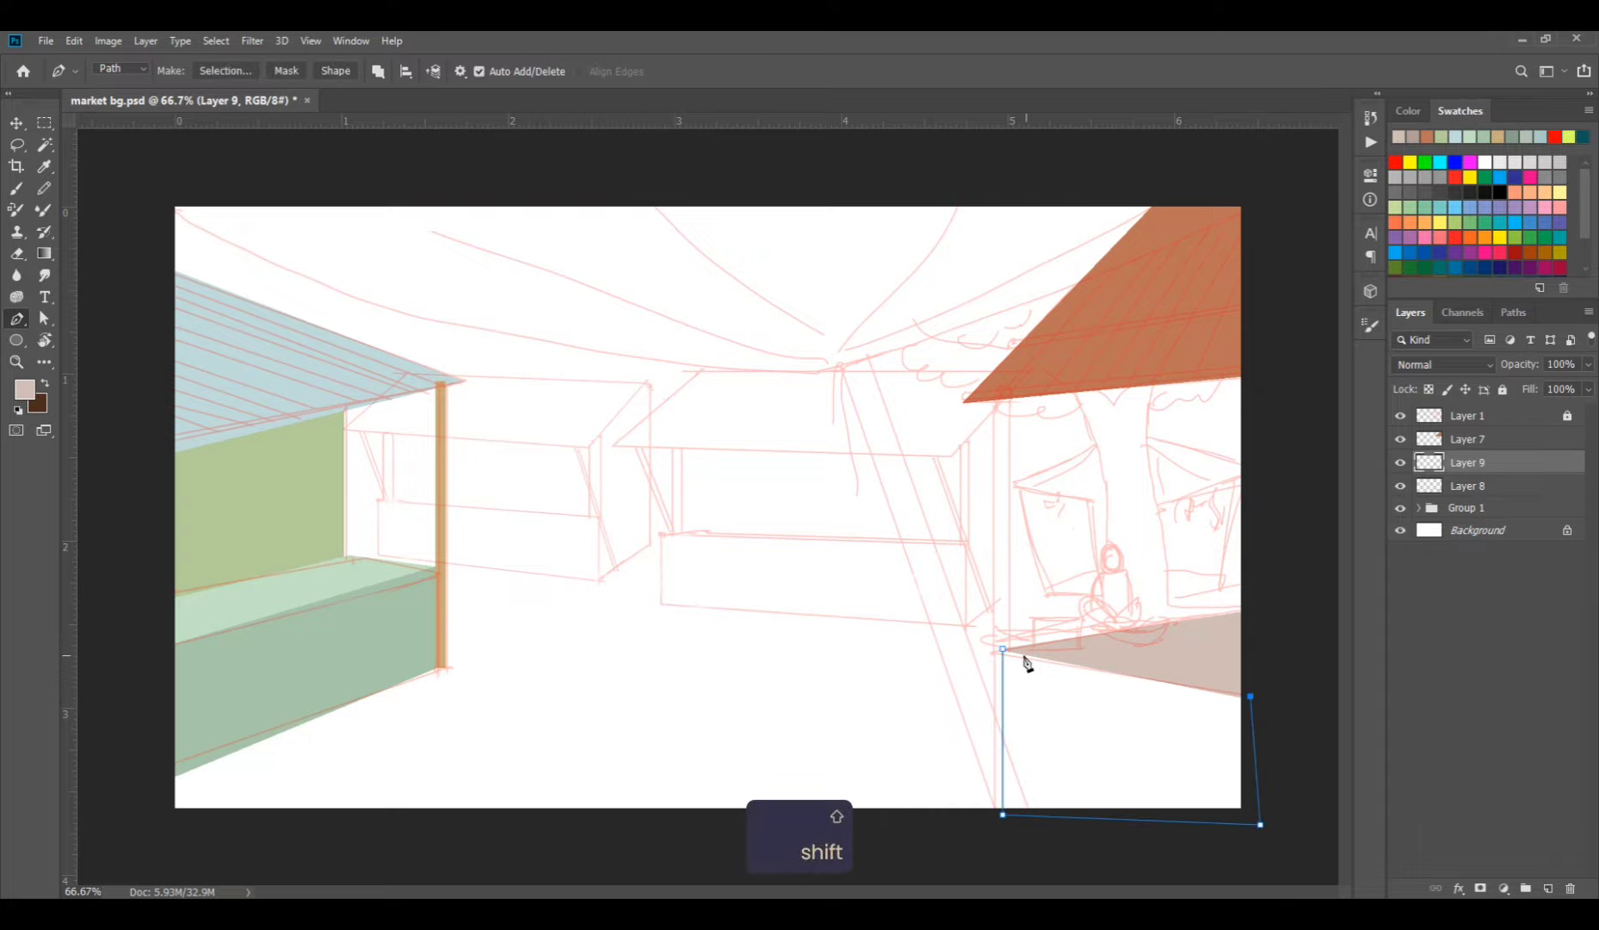
pyautogui.hotkey('ctrl', 'Return')
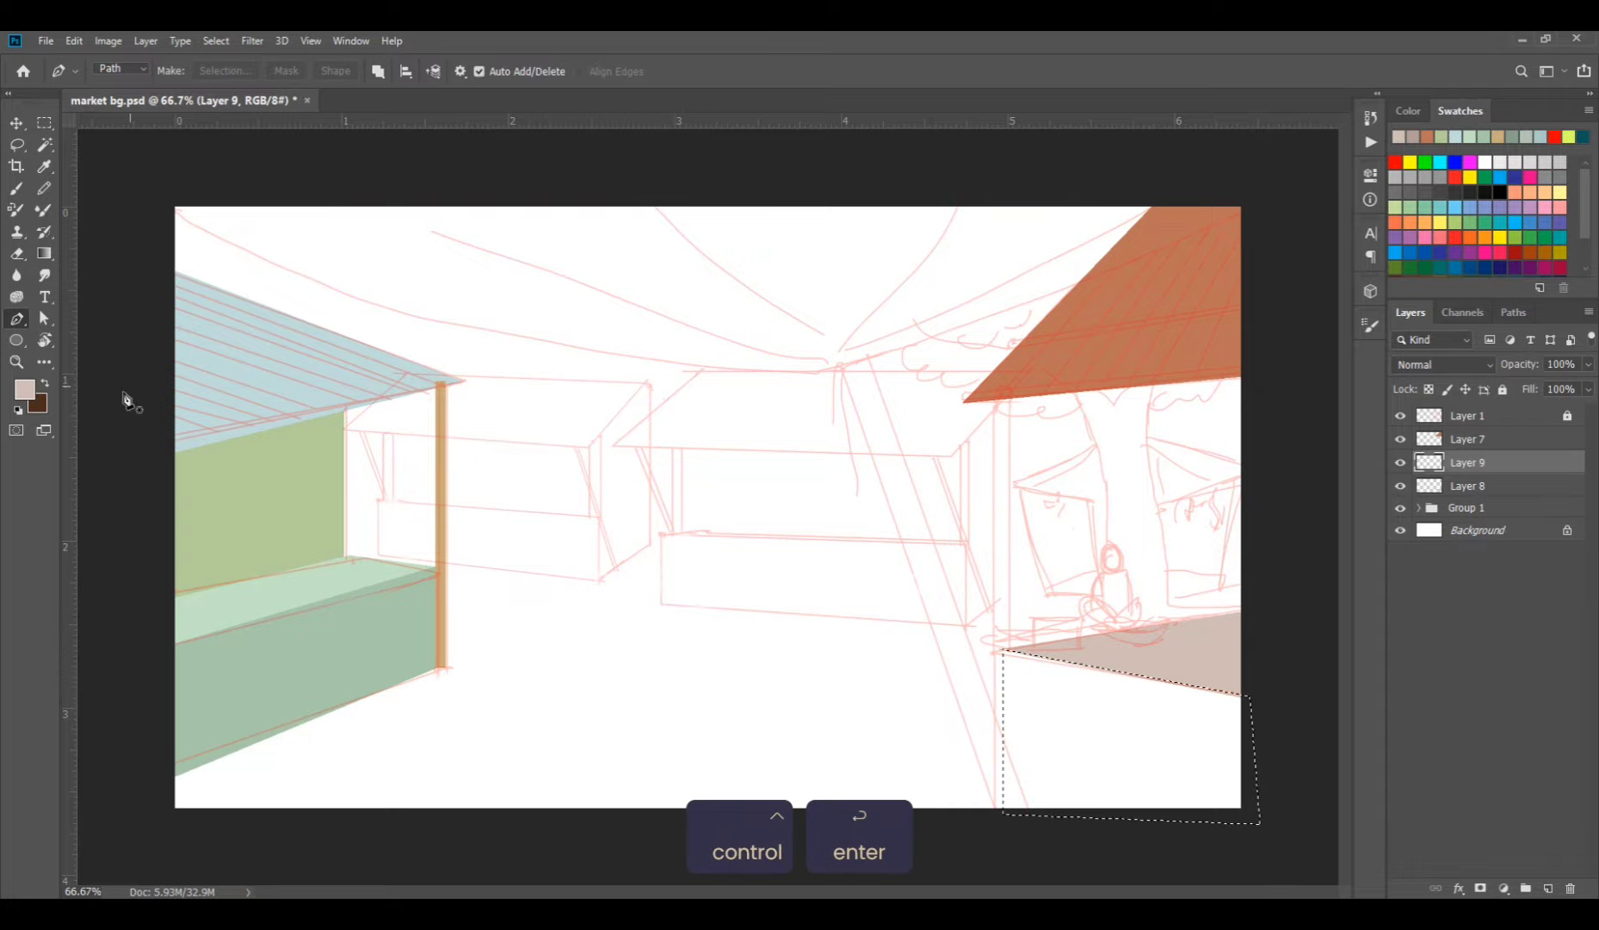
# Set the foreground colour to a darker greyish brown, fill the selected platform front with it, and deselect.
pyautogui.click(24, 389)
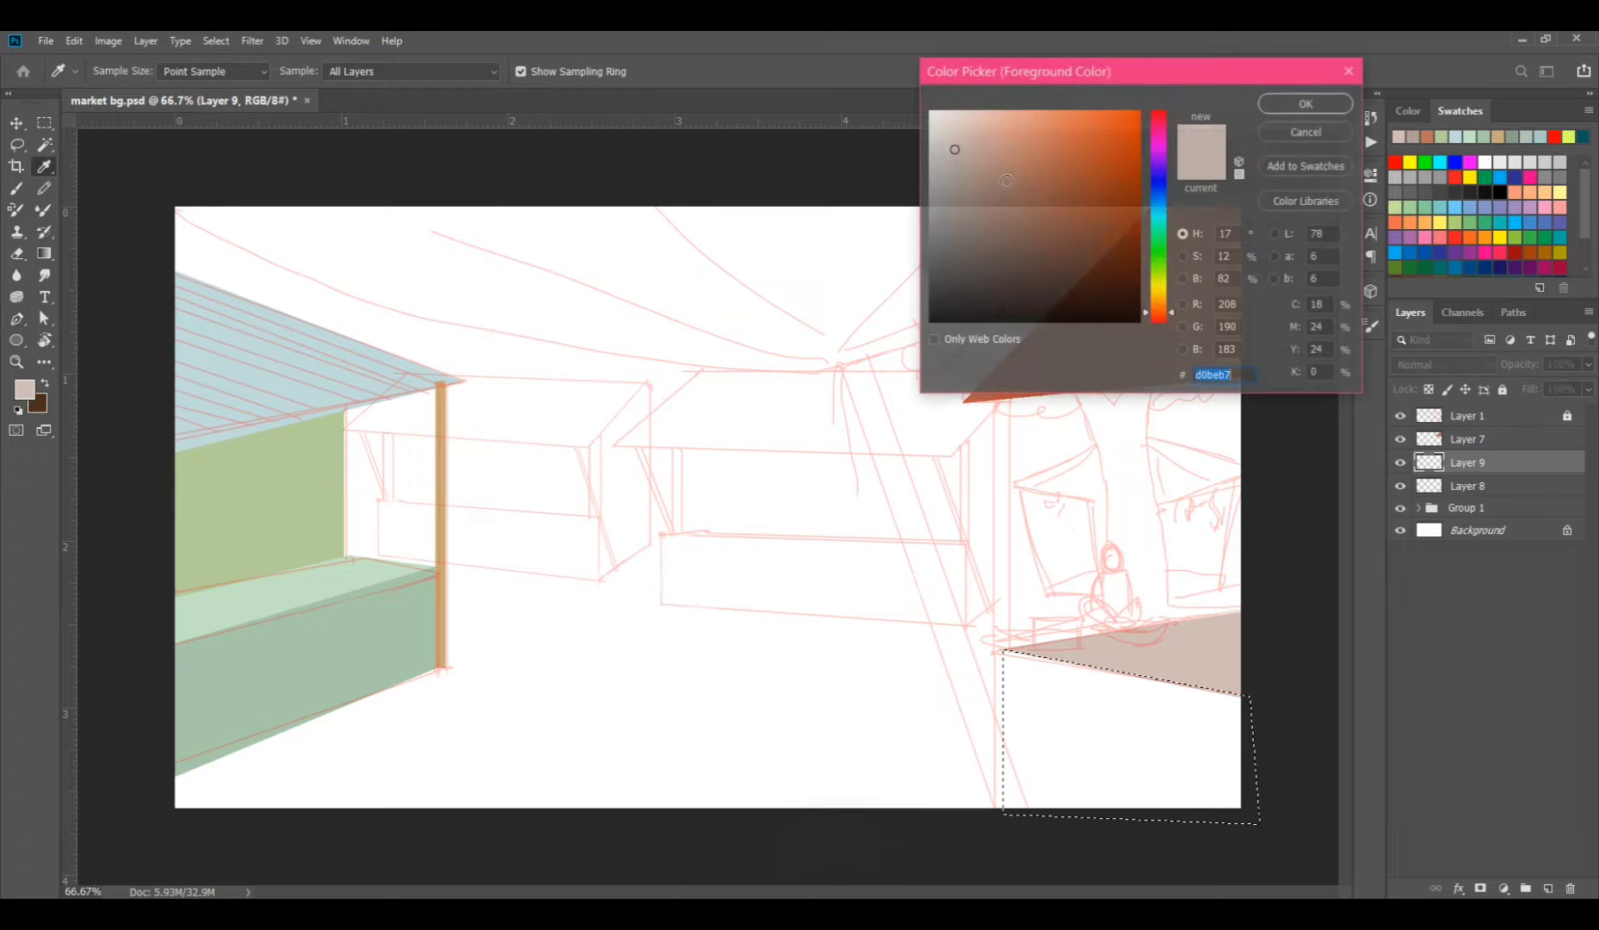
pyautogui.click(1287, 103)
pyautogui.hotkey('alt', 'BackSpace')
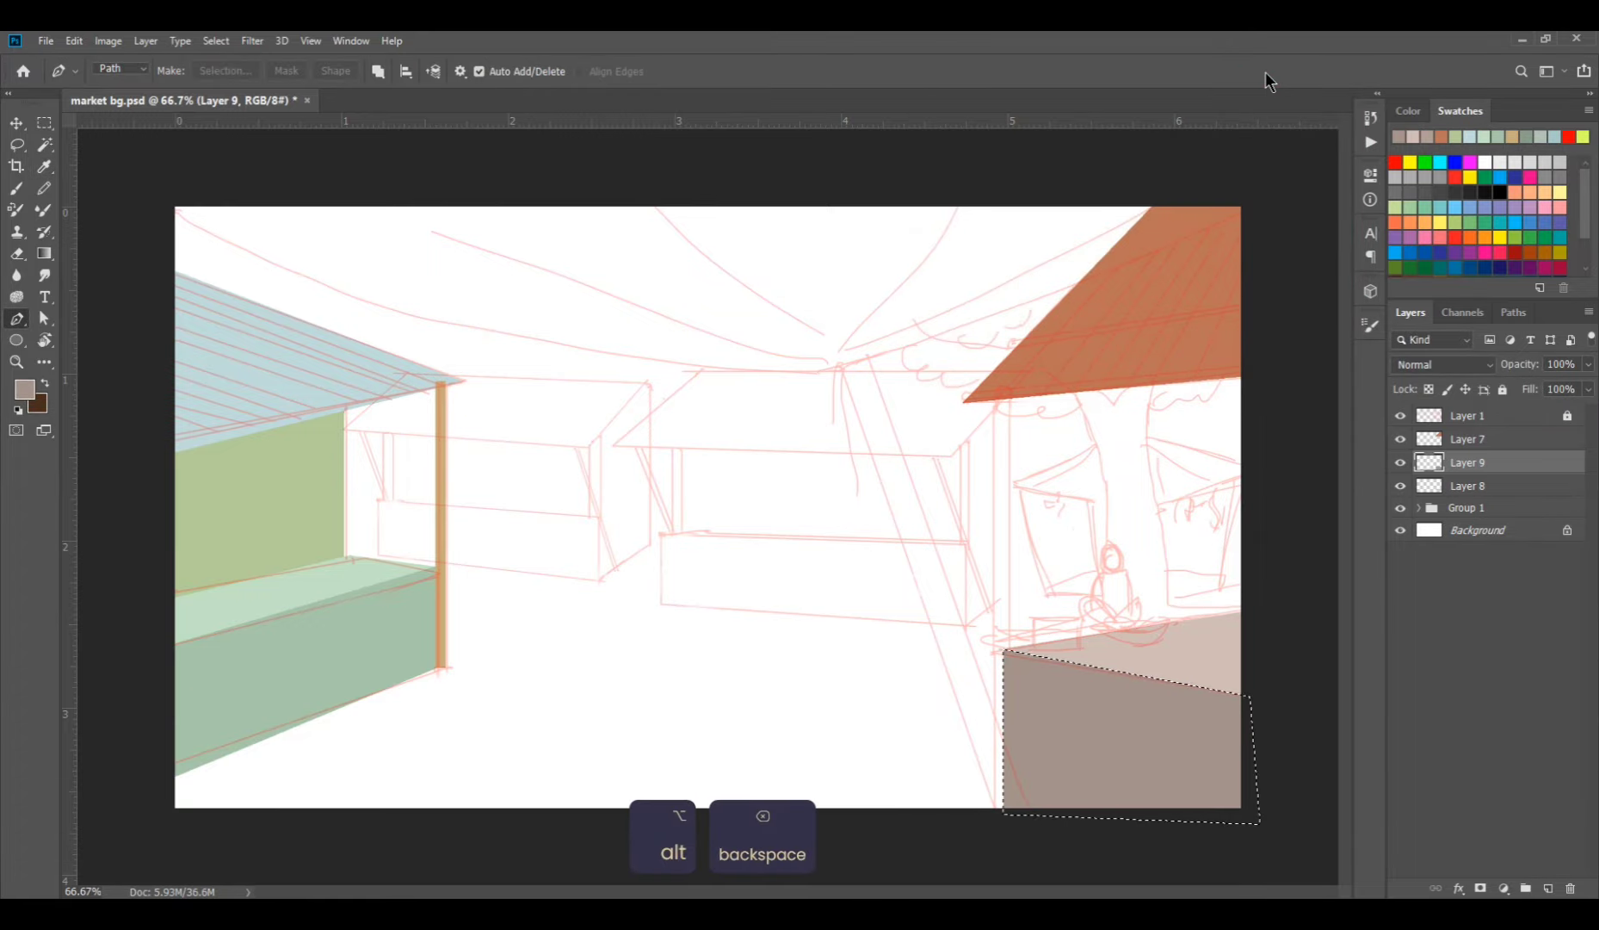
pyautogui.hotkey('ctrl', 'd')
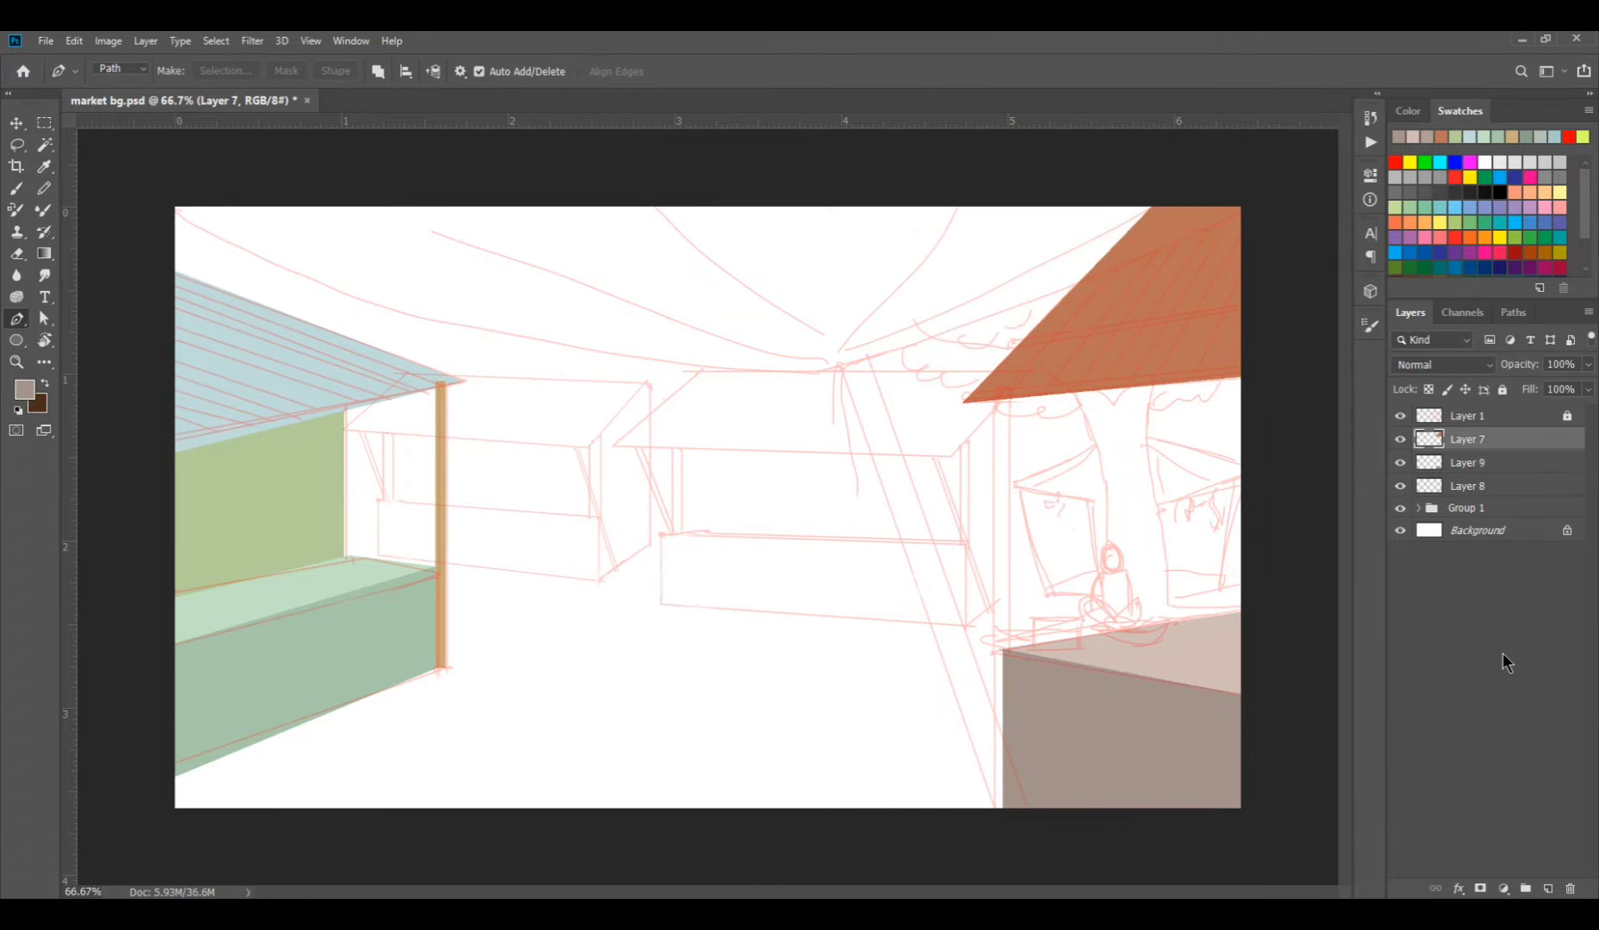
# Add a new layer directly below Layer 7 and make a narrow rectangular selection over the right stall's front post.
pyautogui.click(1550, 888)
pyautogui.click(44, 122)
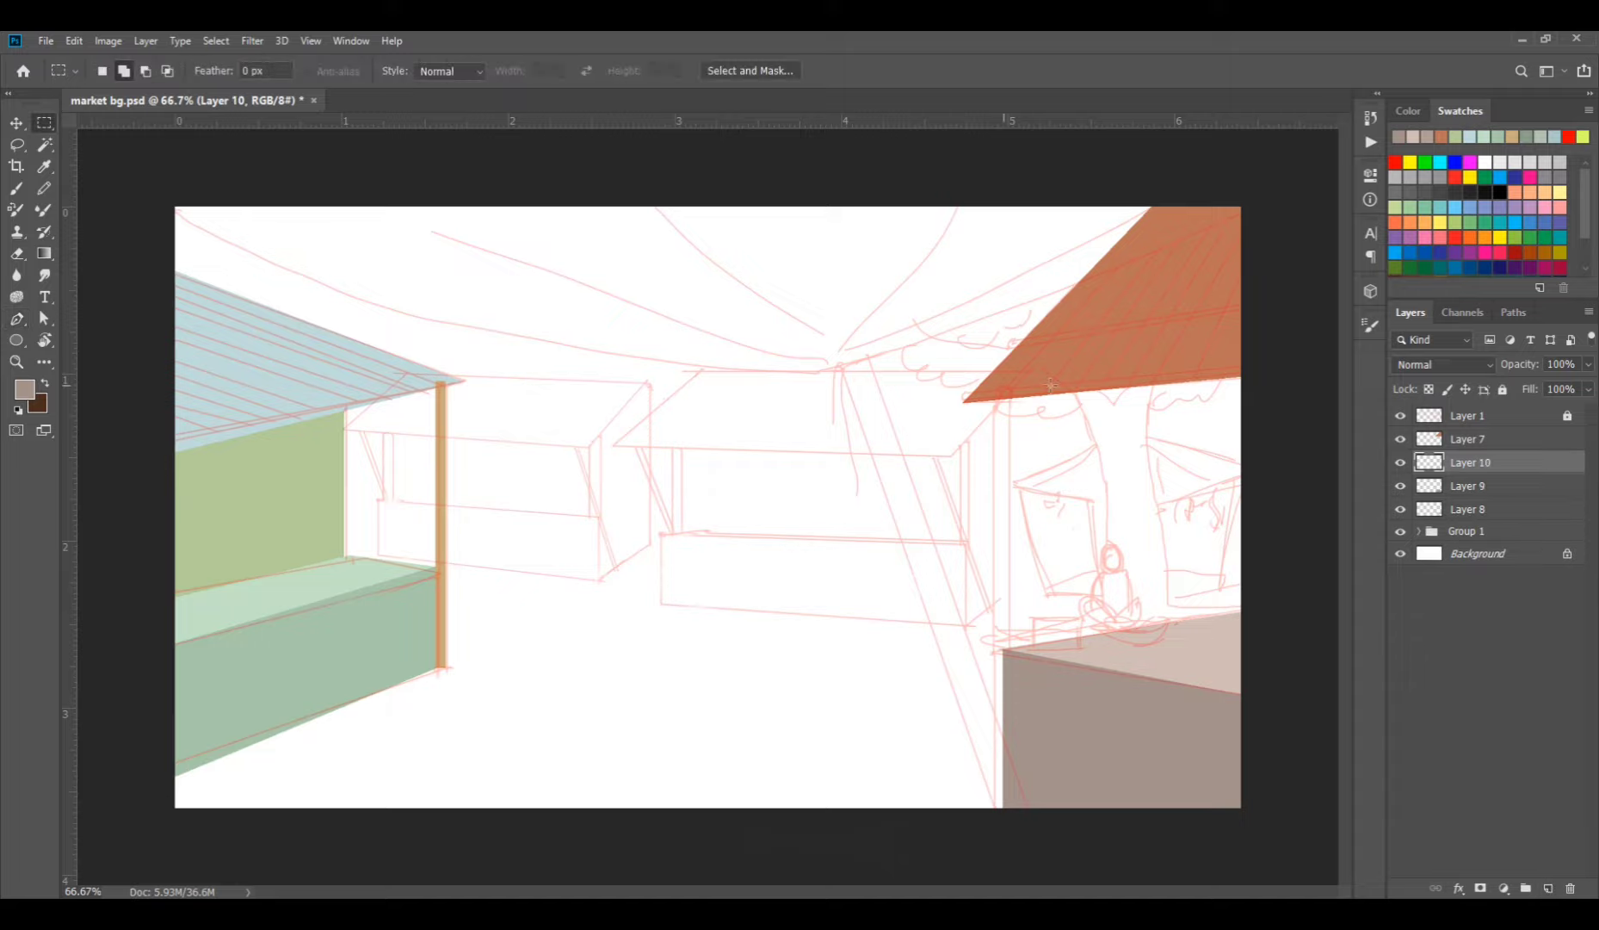
pyautogui.moveTo(998, 384); pyautogui.dragTo(1011, 818)
# Fill the selected post with tan #c0976c, deselect, and move Layer 10 above the roof's Layer 7.
pyautogui.press('i')
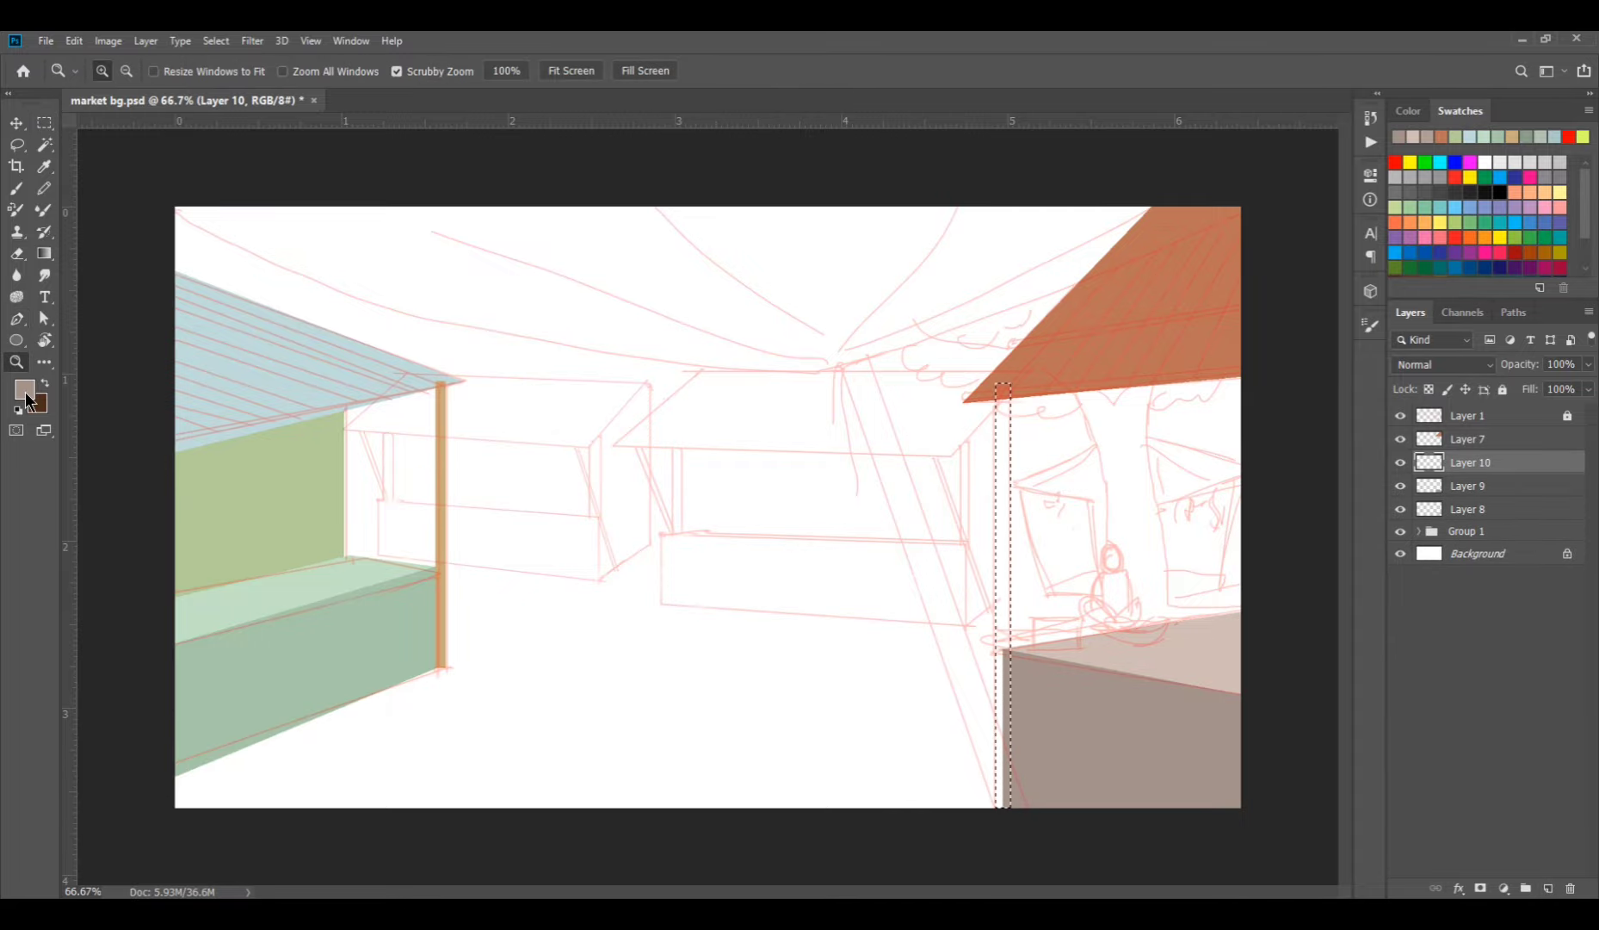
pyautogui.click(24, 389)
pyautogui.click(1026, 159)
pyautogui.moveTo(1159, 322); pyautogui.dragTo(1163, 291)
pyautogui.click(1306, 103)
pyautogui.hotkey('alt', 'BackSpace')
pyautogui.hotkey('ctrl', 'd')
pyautogui.moveTo(1486, 475); pyautogui.dragTo(1497, 427)
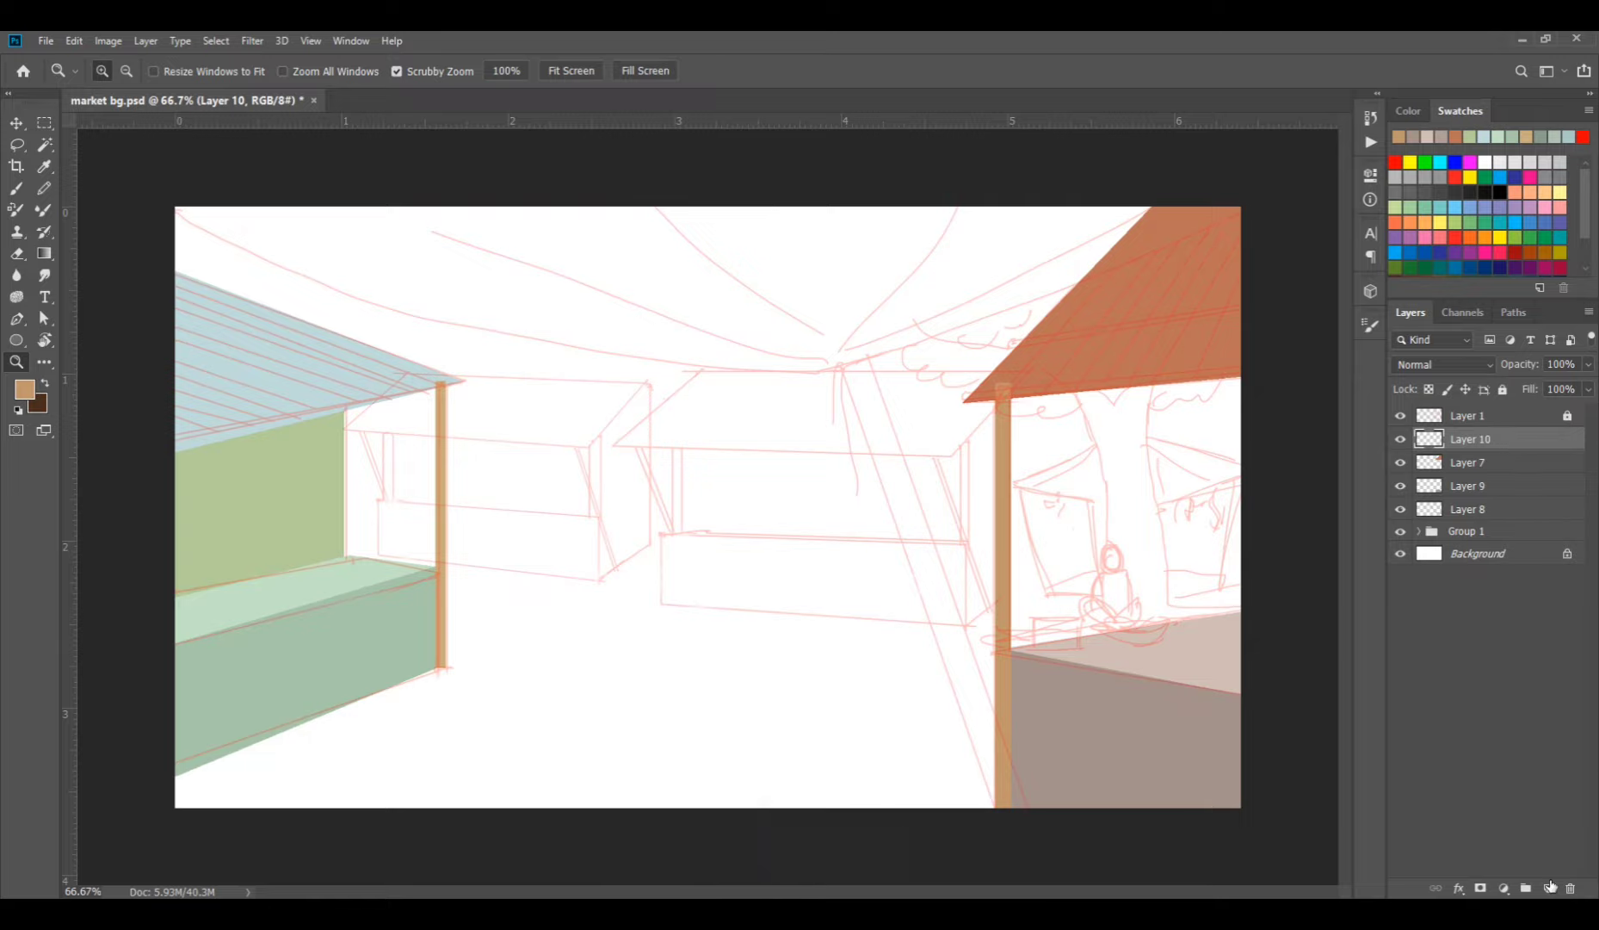
# Add a layer above Layer 10 and fill a thin horizontal rectangular selection across the right roof's lower part with the tan, then deselect.
pyautogui.click(1549, 886)
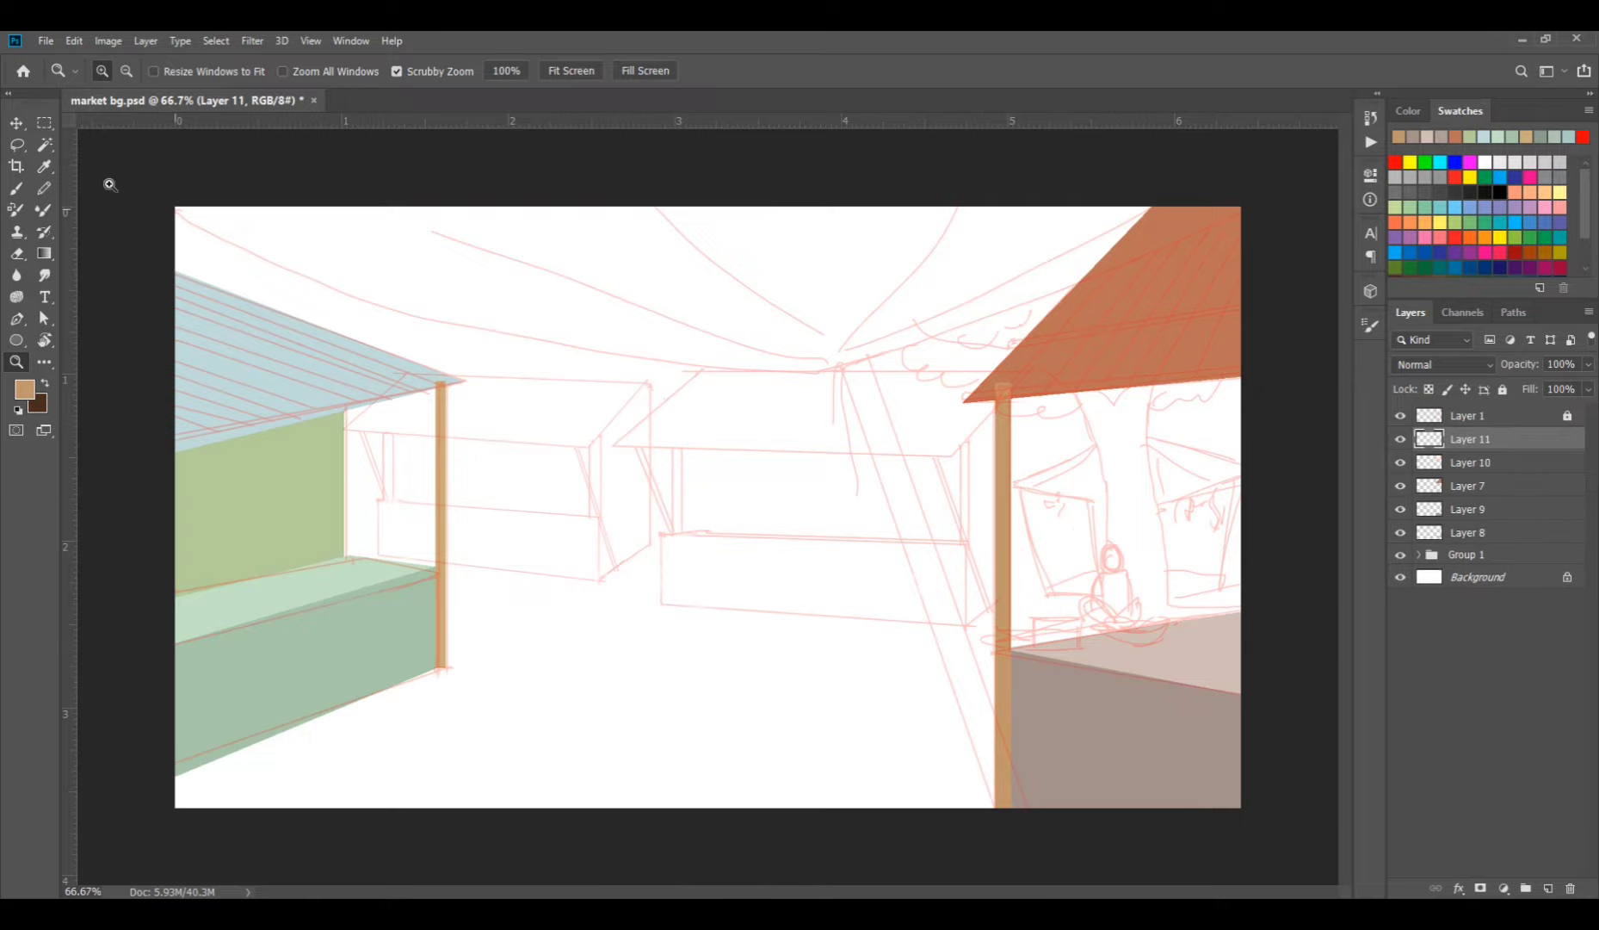
pyautogui.press('m')
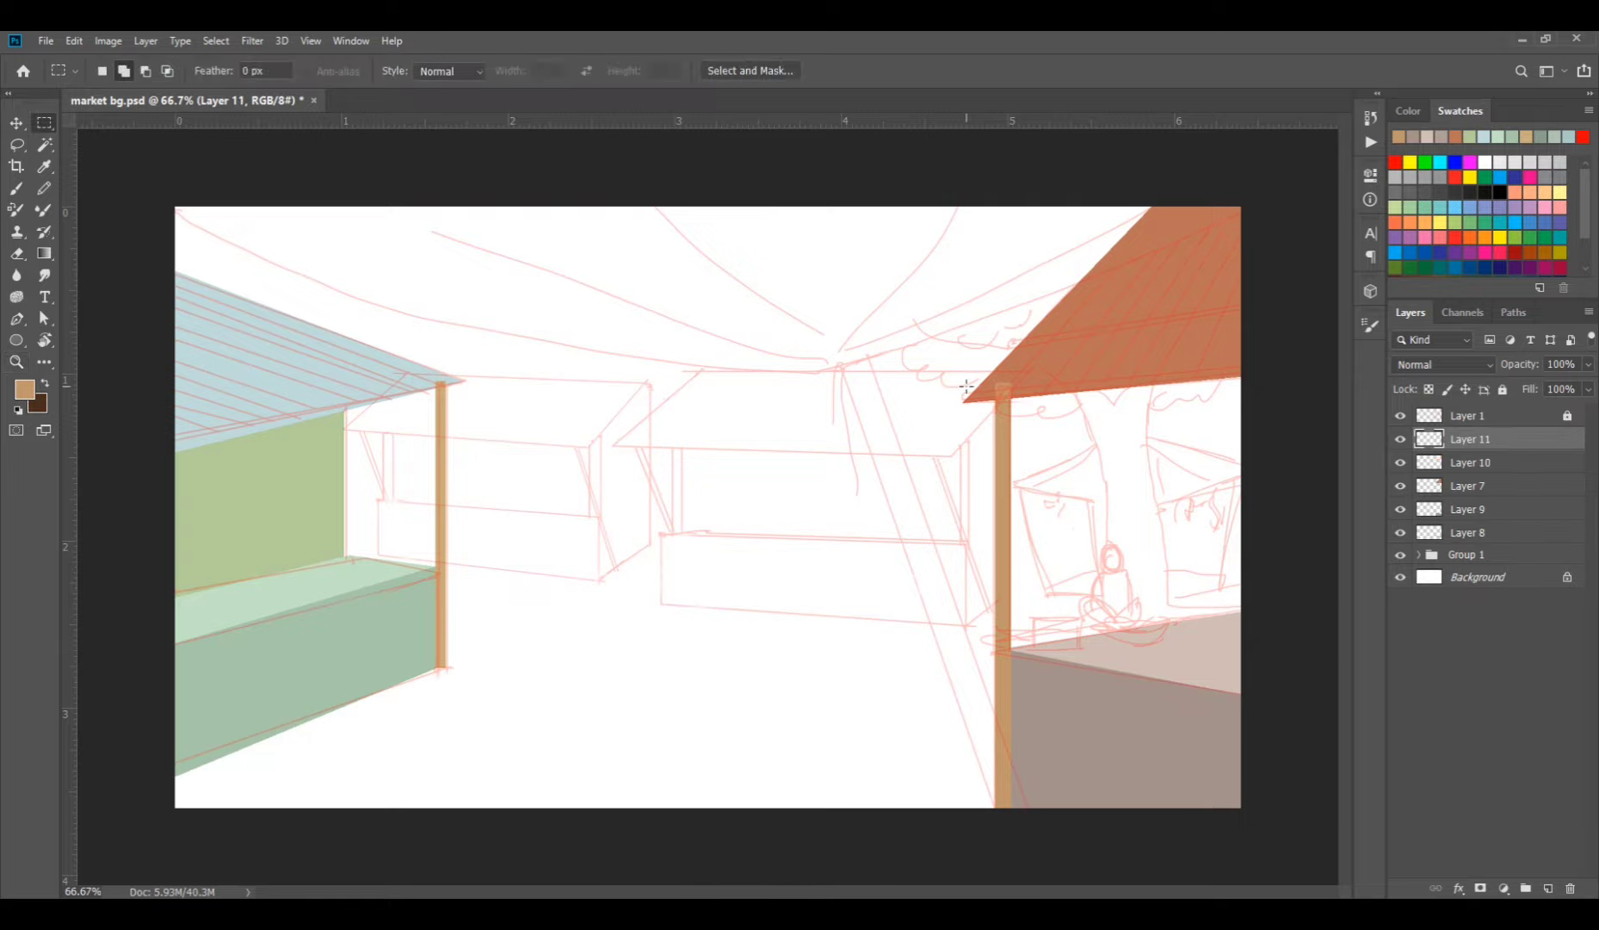
pyautogui.moveTo(967, 387); pyautogui.dragTo(1259, 374)
pyautogui.hotkey('alt', 'BackSpace')
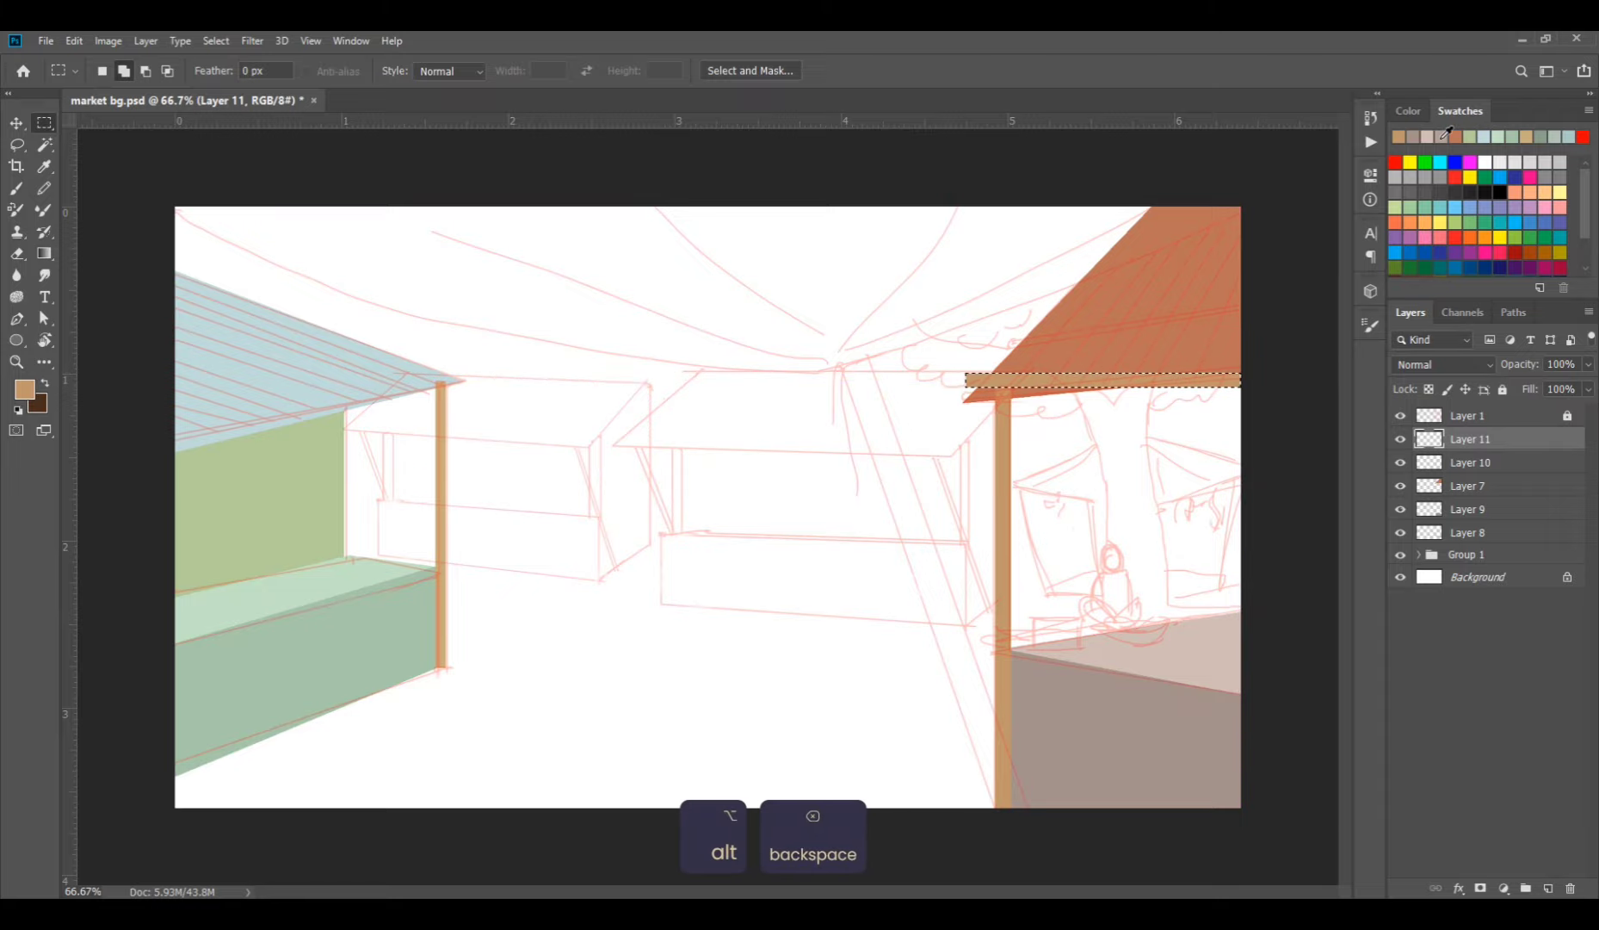
pyautogui.hotkey('ctrl', 'd')
# Skew and stretch the tan beam to follow the right roof's slope, and place a copy of it higher up the roof.
pyautogui.hotkey('ctrl', 't')
pyautogui.moveTo(1259, 367)
pyautogui.mouseDown()
pyautogui.moveTo(1256, 353)
pyautogui.moveTo(1202, 361)
pyautogui.moveTo(1276, 347)
pyautogui.mouseUp()
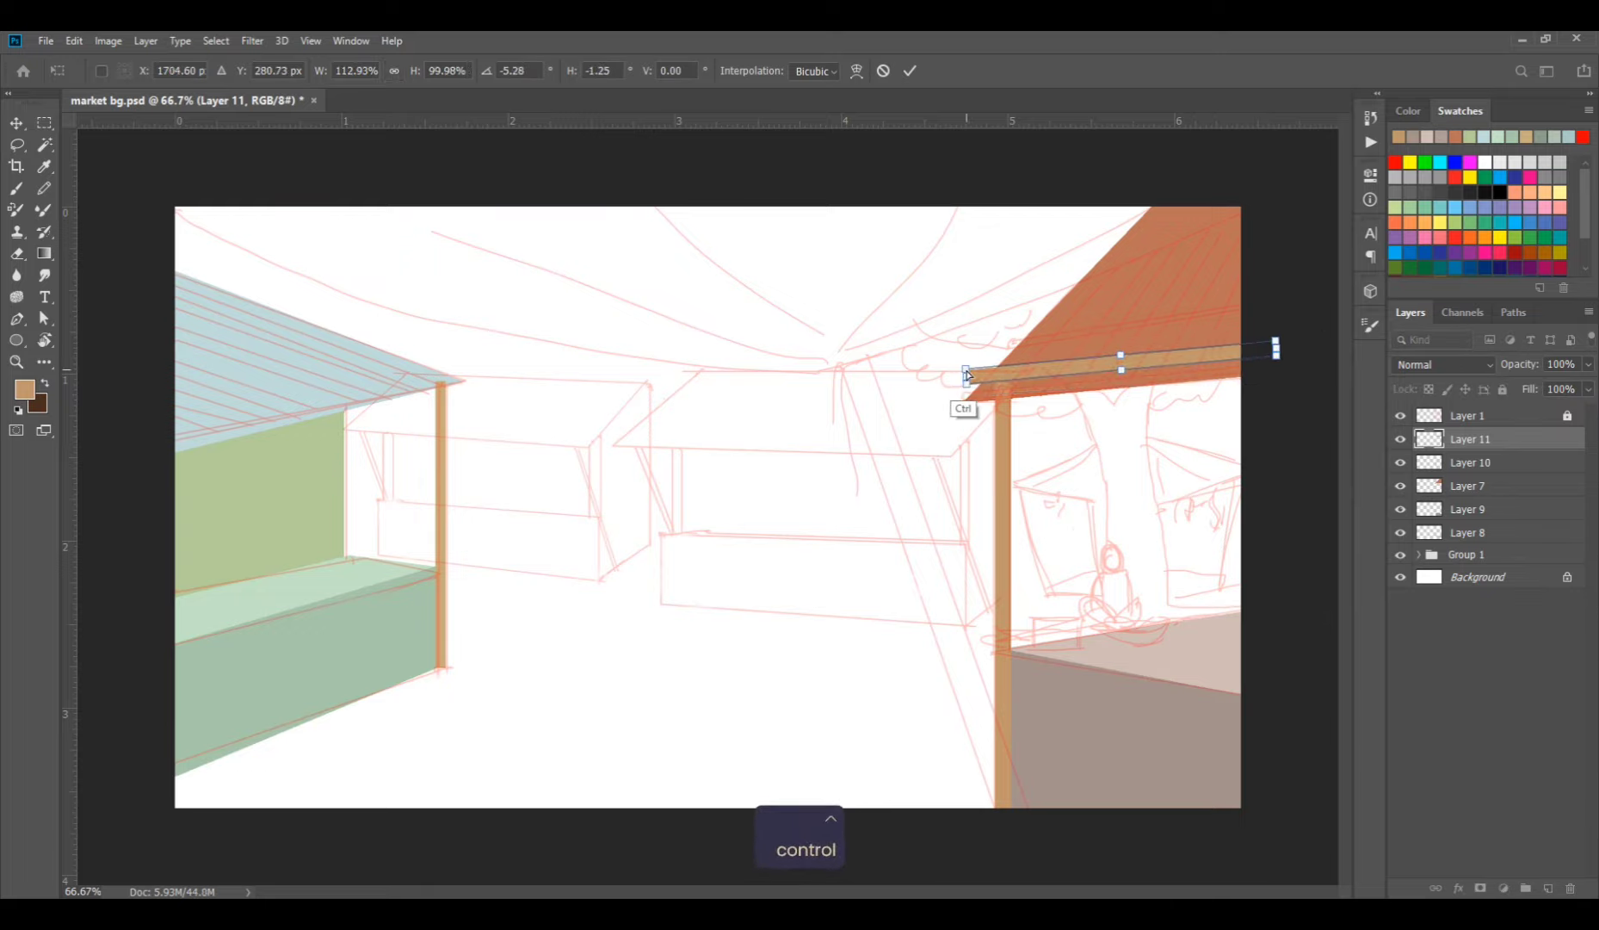
pyautogui.moveTo(961, 369); pyautogui.dragTo(965, 370)
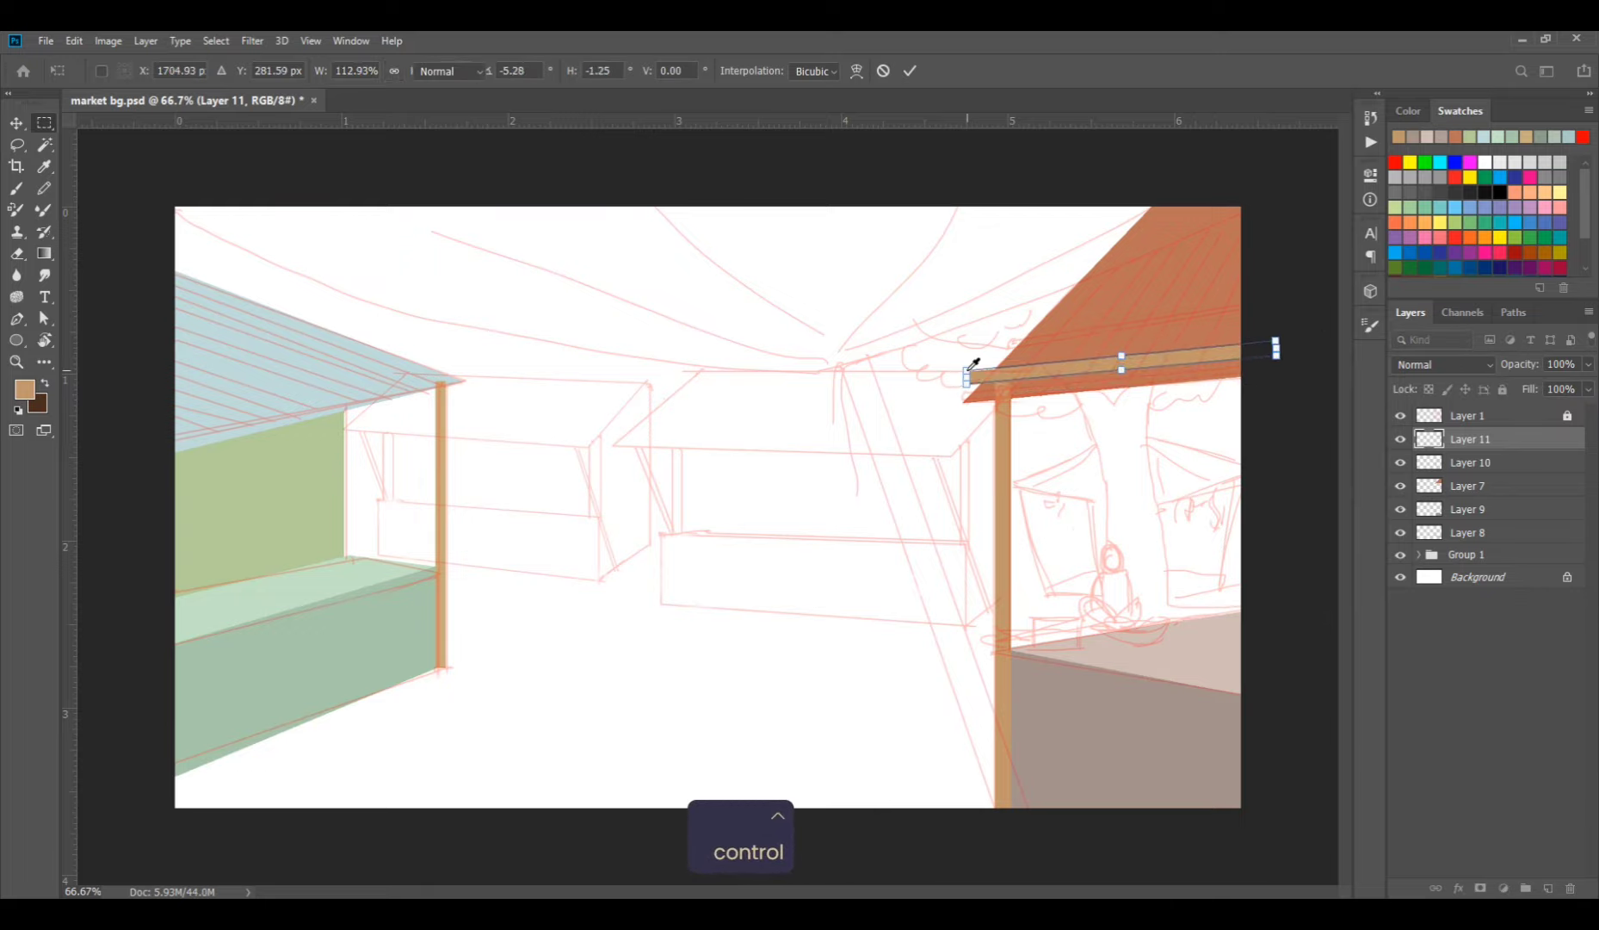
pyautogui.press('Return')
pyautogui.press('v')
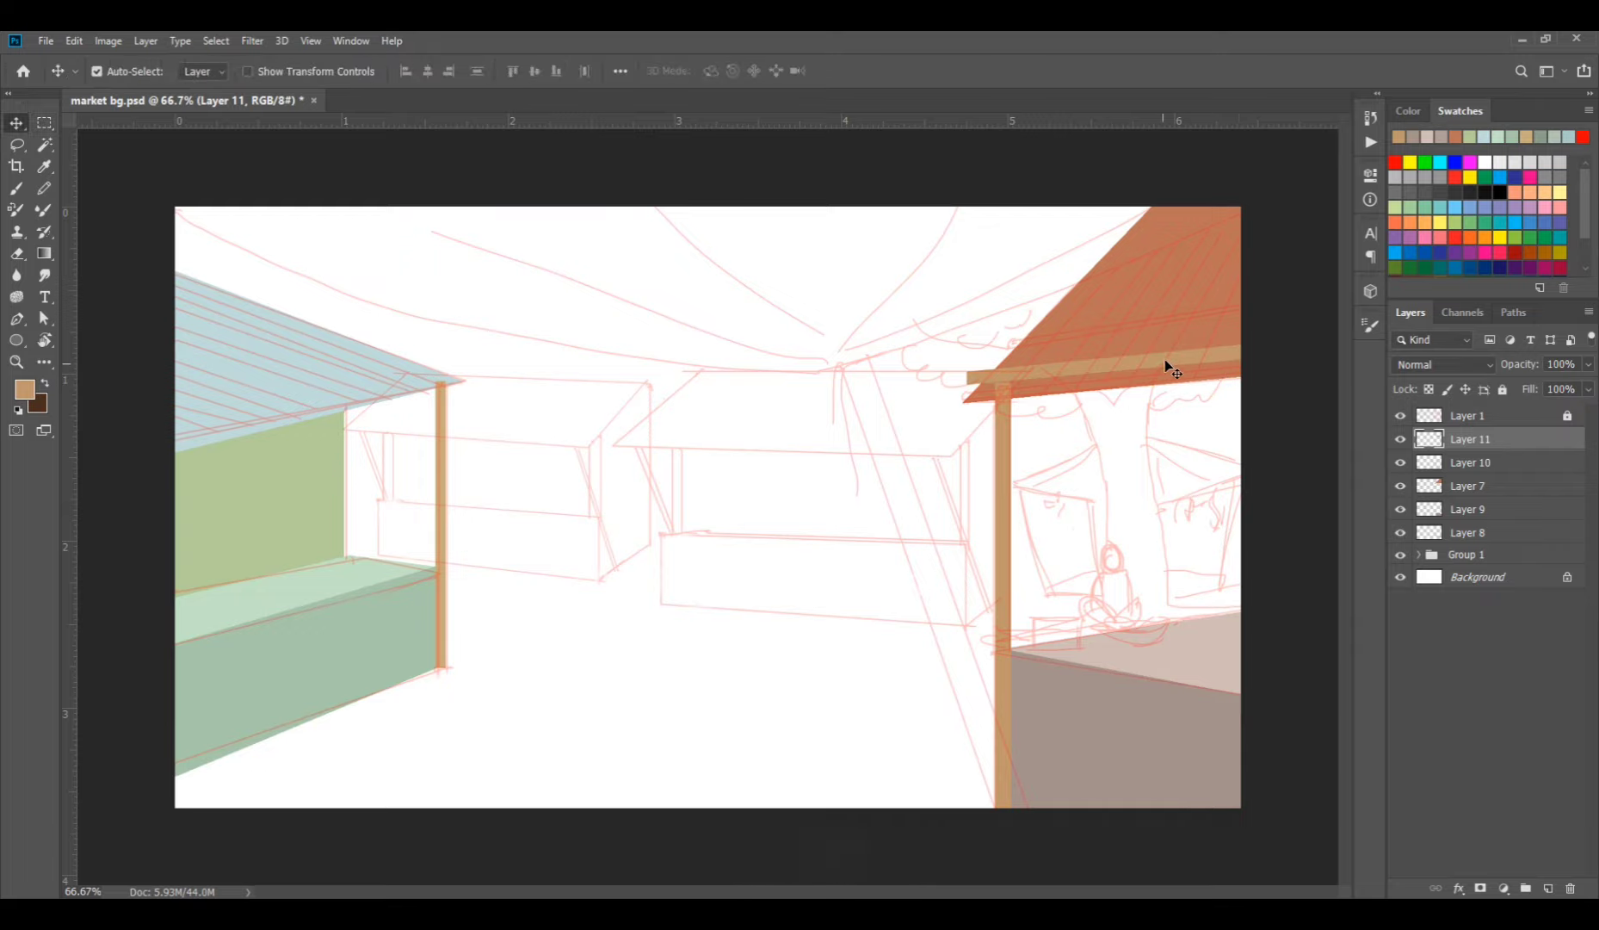
pyautogui.moveTo(1183, 355); pyautogui.dragTo(1283, 327)
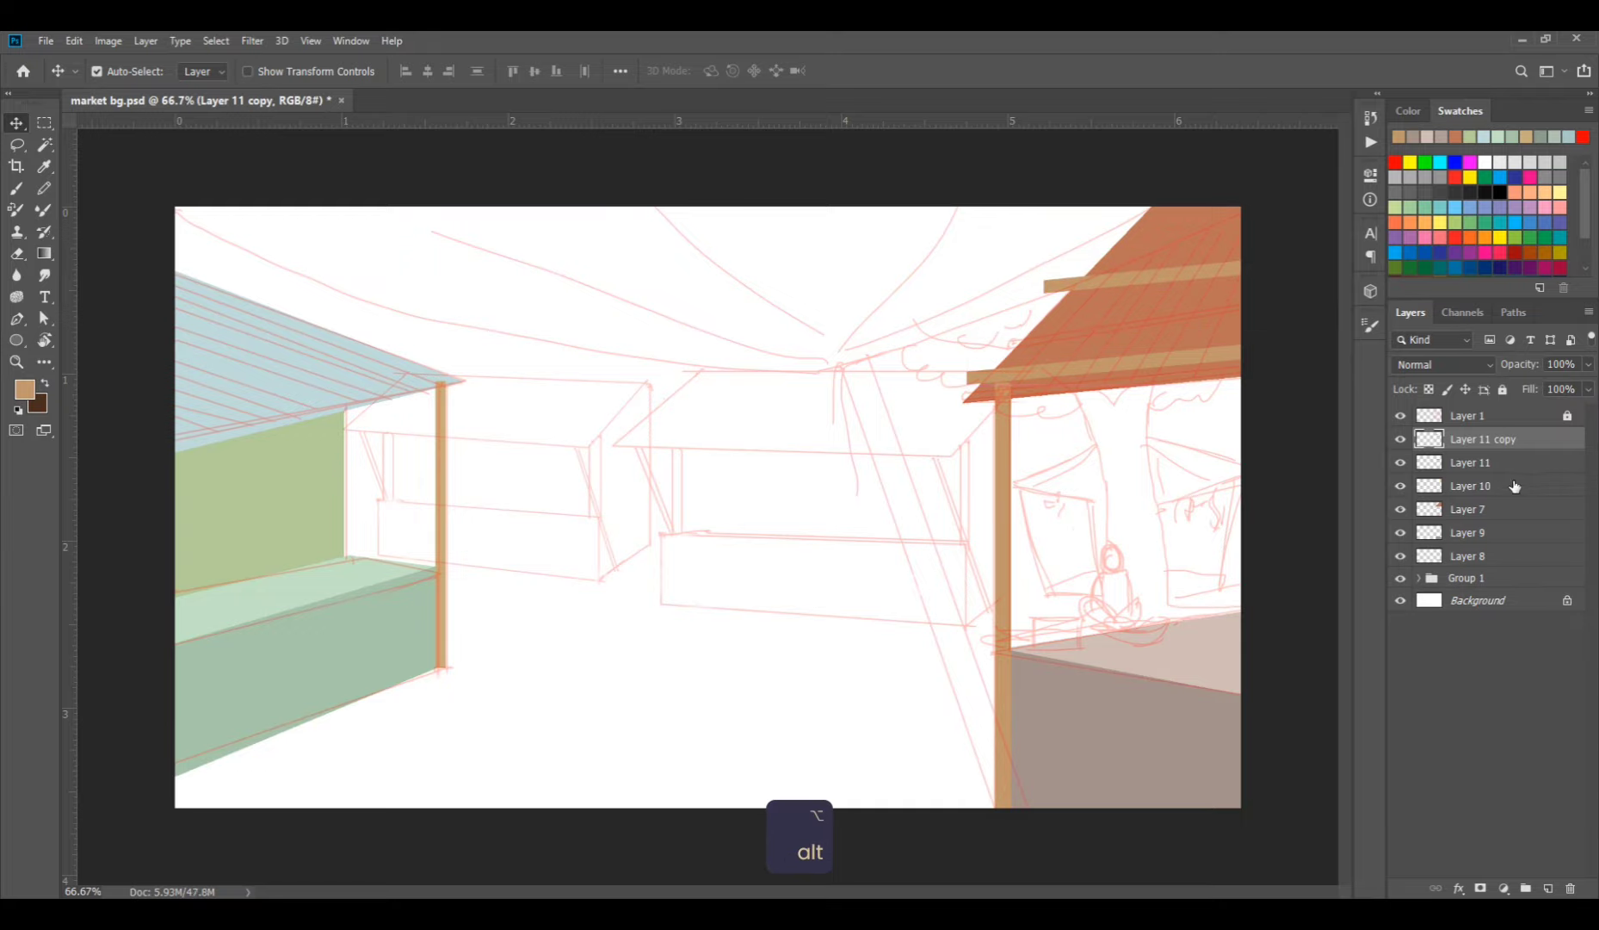
# Group the right stall's layers, Layer 8 to Layer 11 copy, and add a new layer above the group.
pyautogui.keyDown('ctrl'); pyautogui.keyDown('shift'); pyautogui.click(1493, 561); pyautogui.keyUp('shift'); pyautogui.keyUp('ctrl')
pyautogui.hotkey('ctrl', 'g')
pyautogui.click(1547, 888)
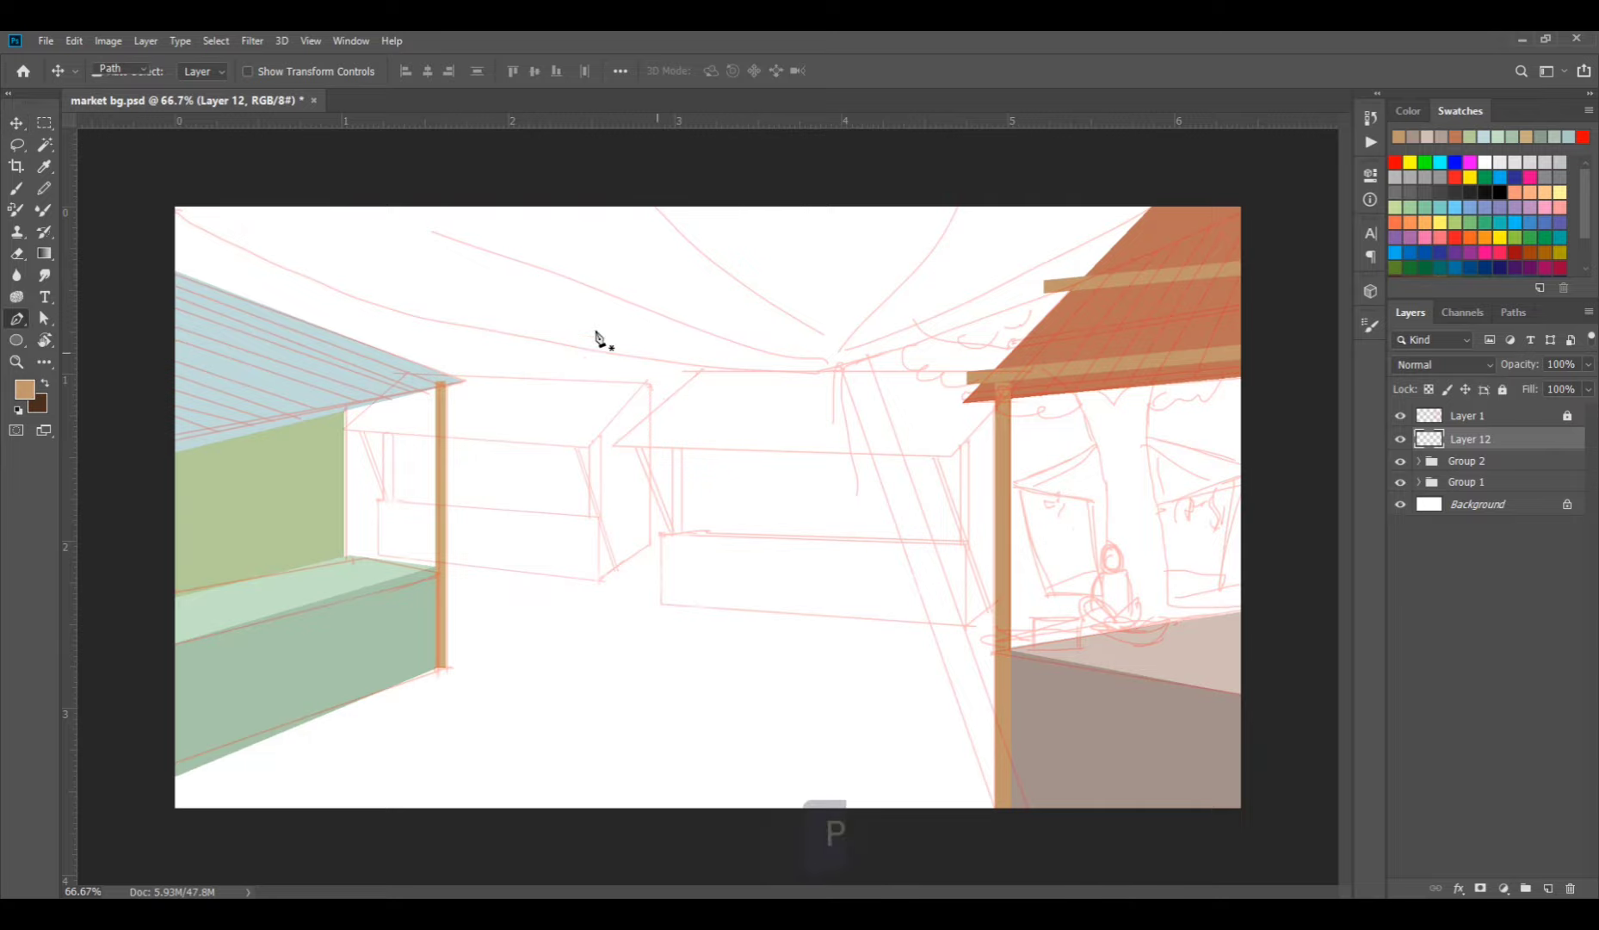
# Outline the overhead canopy on Layer 12 with a closed curved Pen path reaching beyond the canvas, and convert it to a selection.
pyautogui.moveTo(842, 364); pyautogui.dragTo(1271, 410)
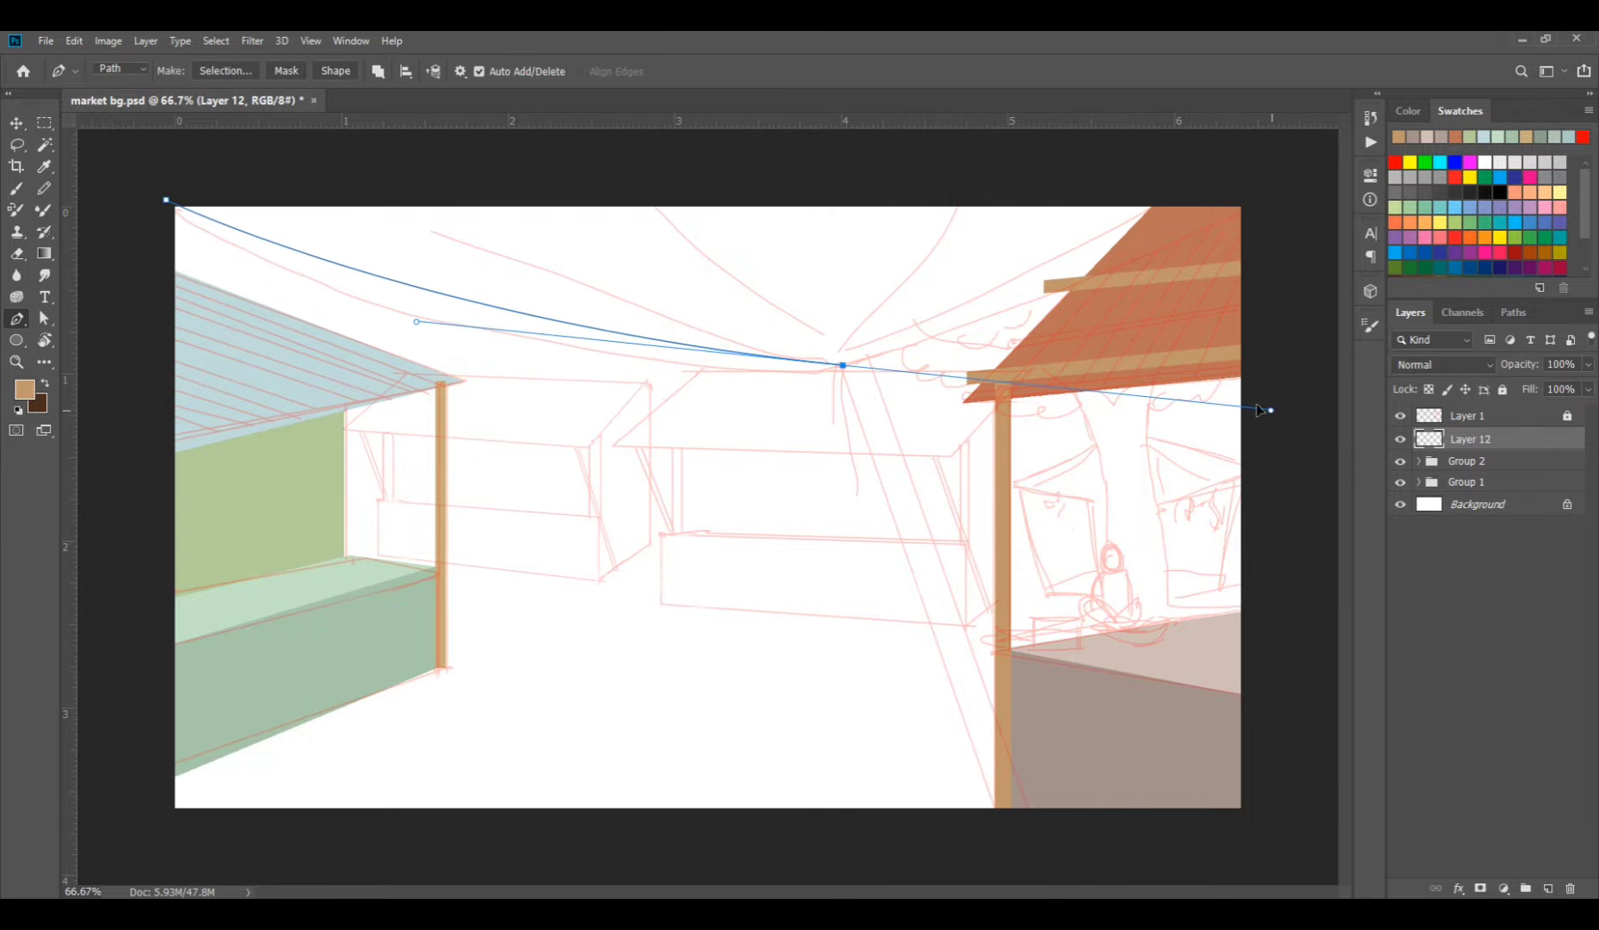
pyautogui.keyDown('alt'); pyautogui.click(844, 366); pyautogui.keyUp('alt')
pyautogui.moveTo(1252, 208); pyautogui.dragTo(1388, 149)
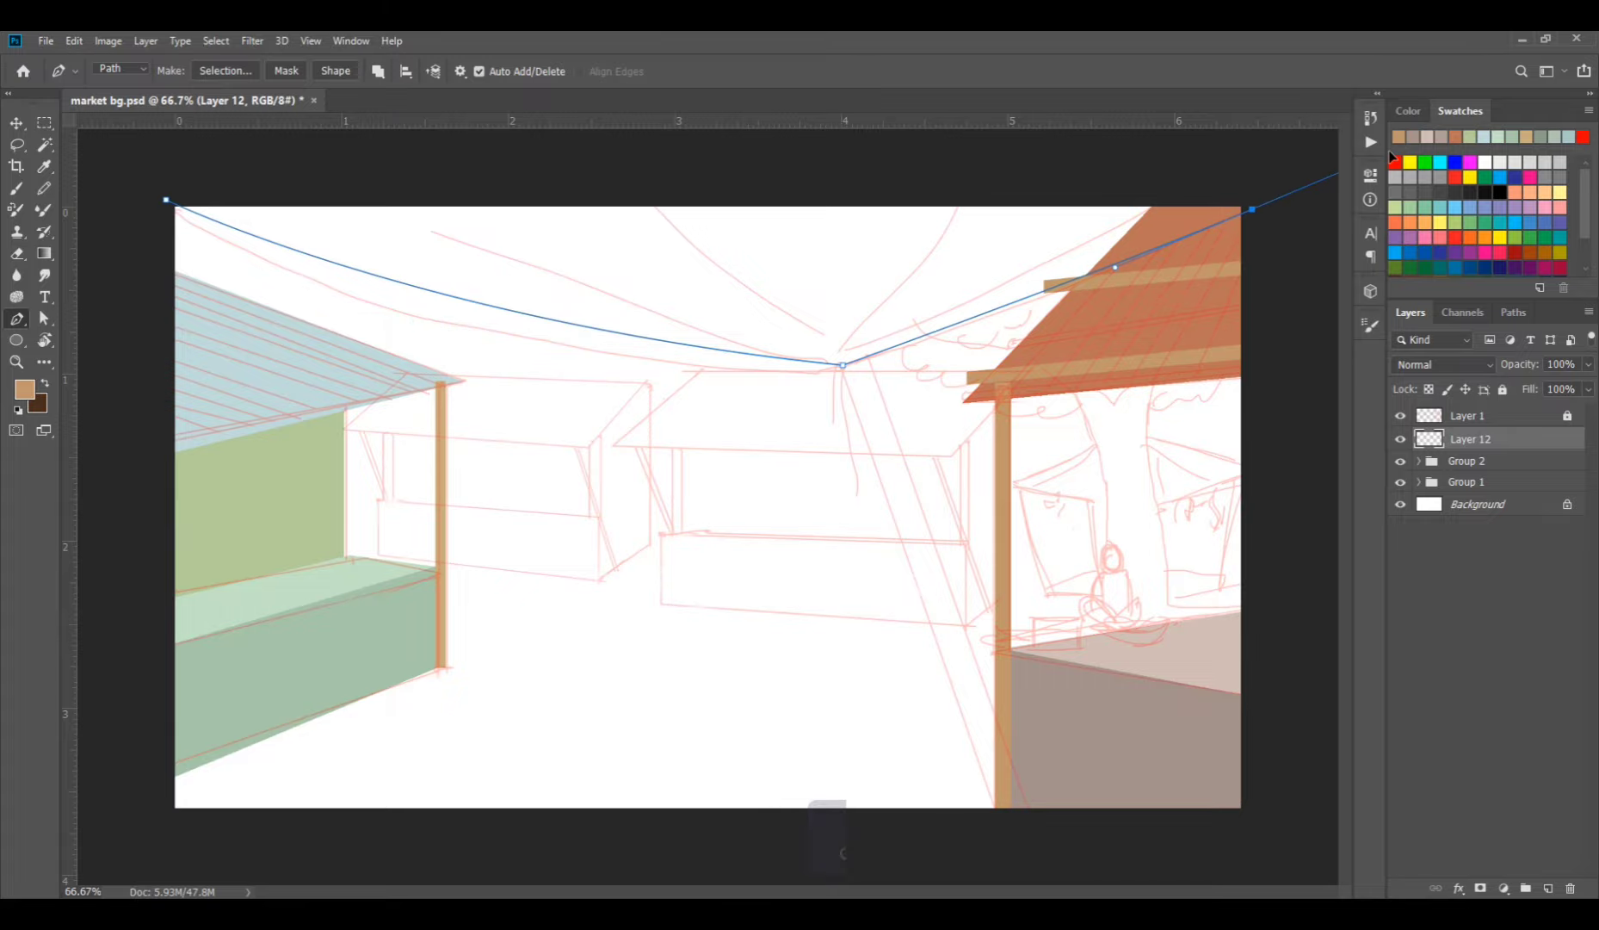
pyautogui.click(1257, 184)
pyautogui.click(167, 201)
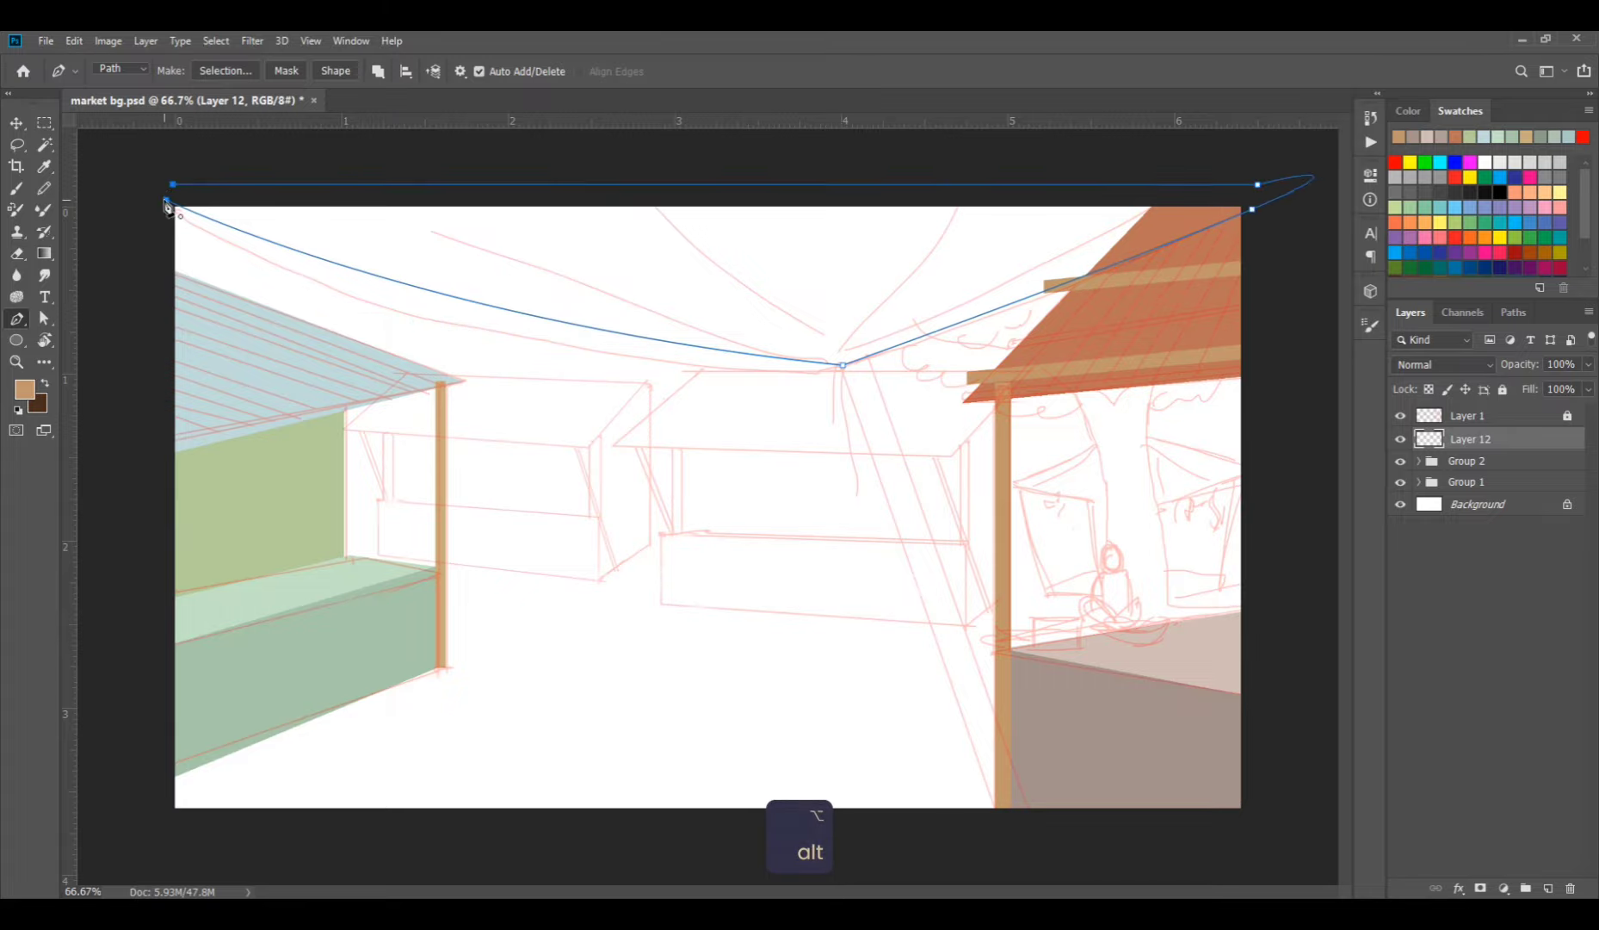
pyautogui.hotkey('ctrl', 'Return')
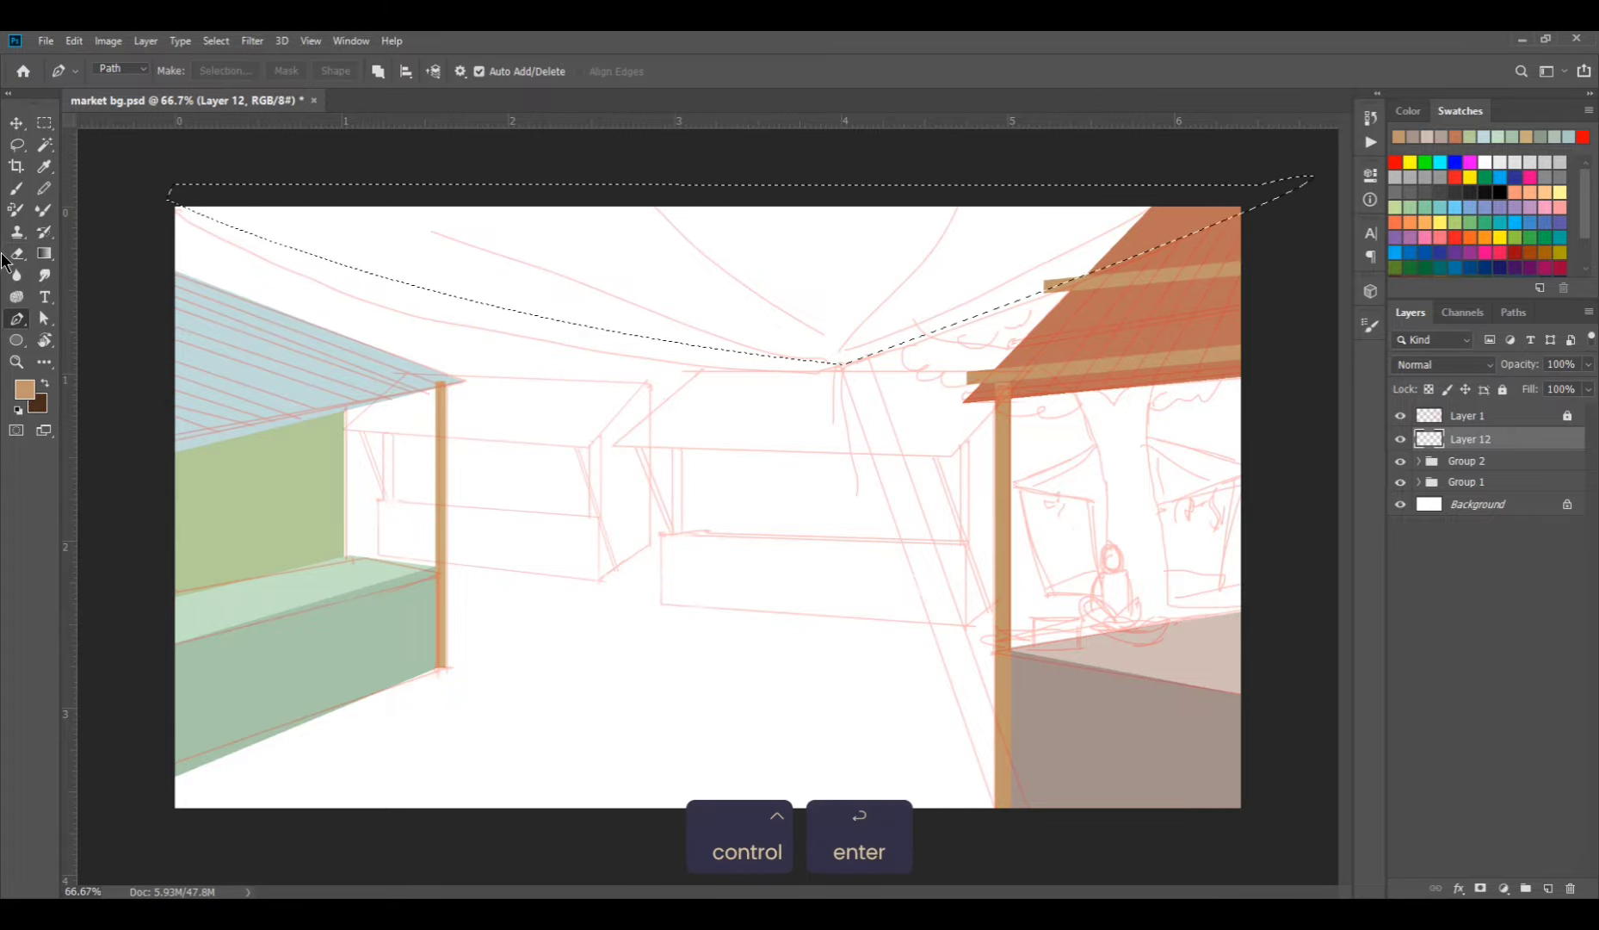
# Set the foreground colour to a dark grey-brown, #4c4741.
pyautogui.click(24, 389)
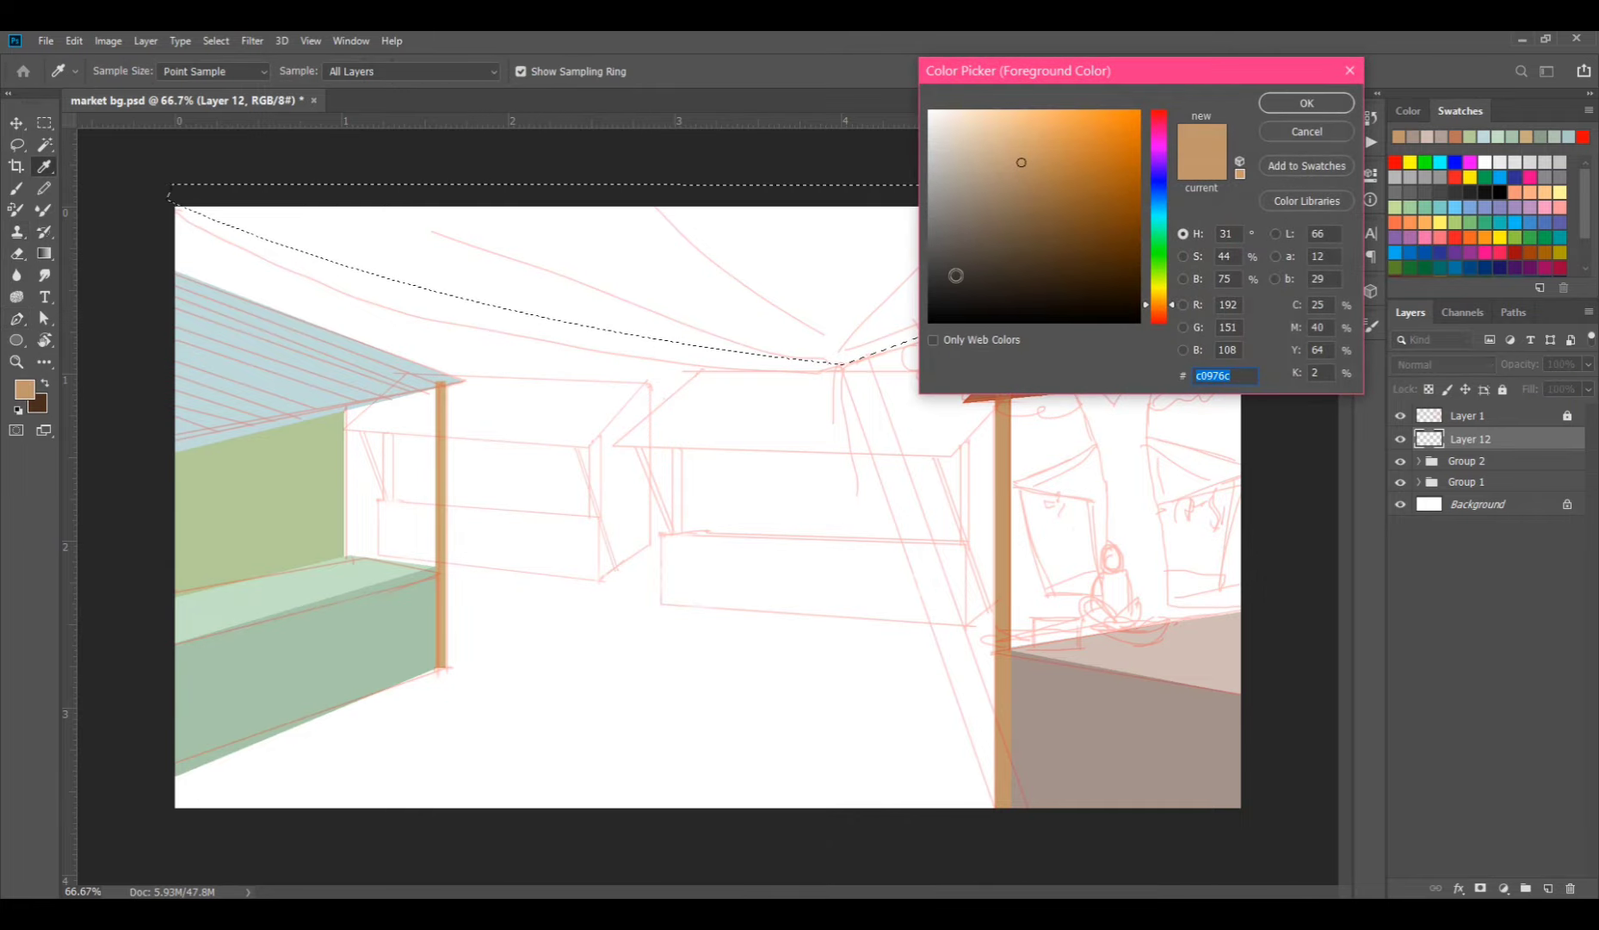
pyautogui.click(958, 259)
pyautogui.click(1350, 105)
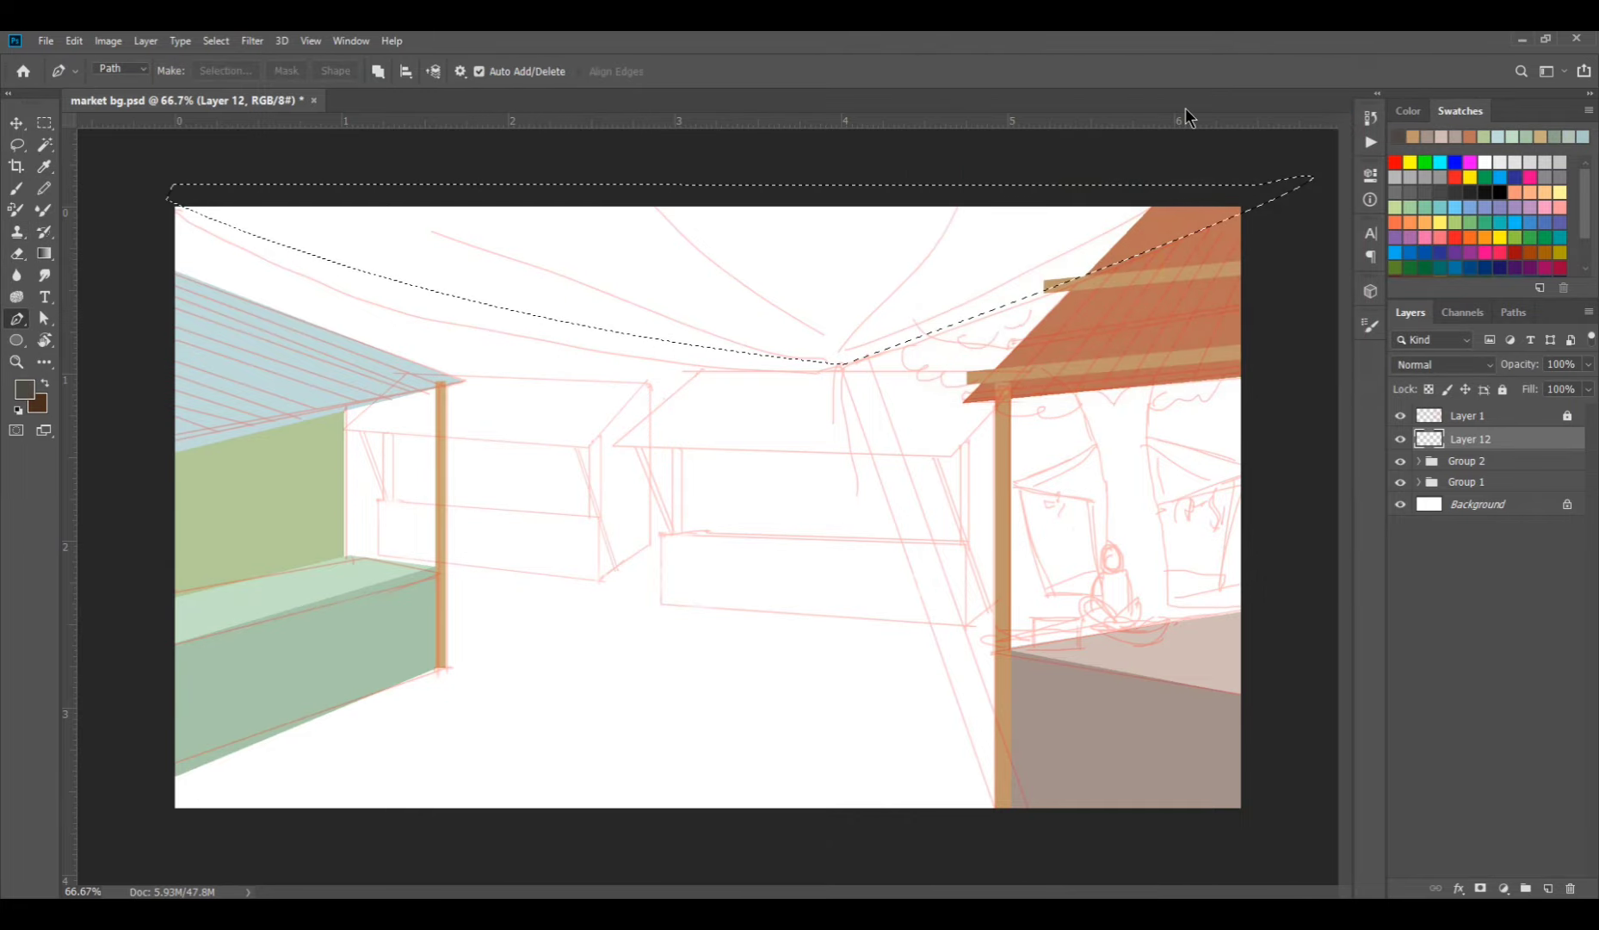
# Set the foreground colour to a medium blue, fill the selected canopy with it, and deselect.
pyautogui.click(24, 389)
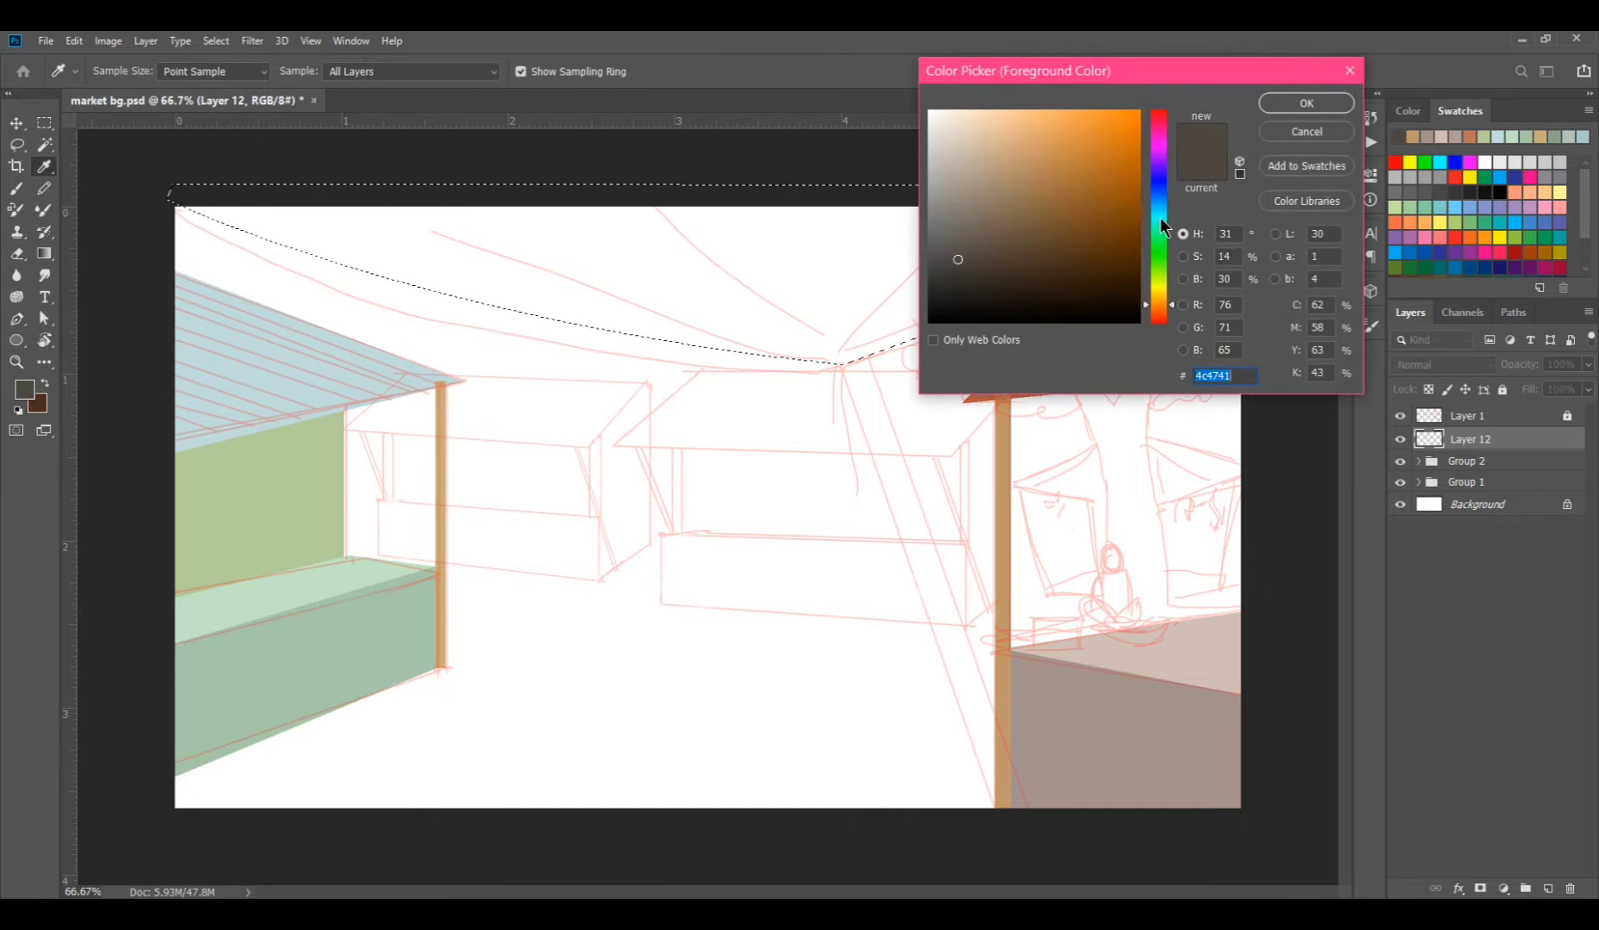
pyautogui.click(1161, 193)
pyautogui.click(1018, 185)
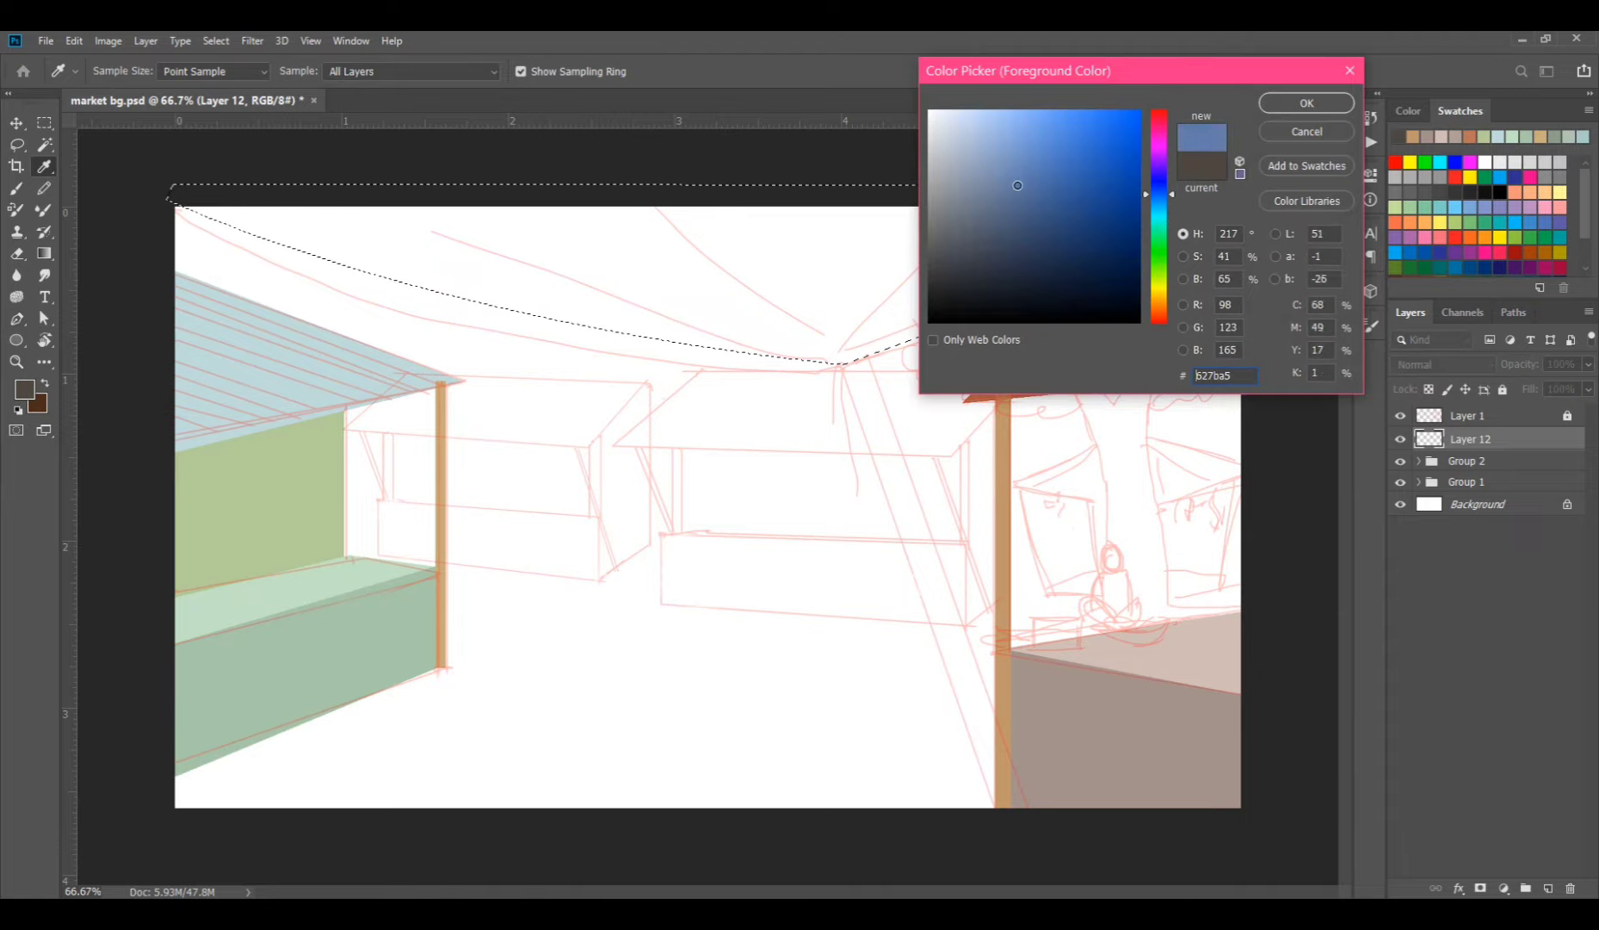
pyautogui.click(1306, 103)
pyautogui.press('p')
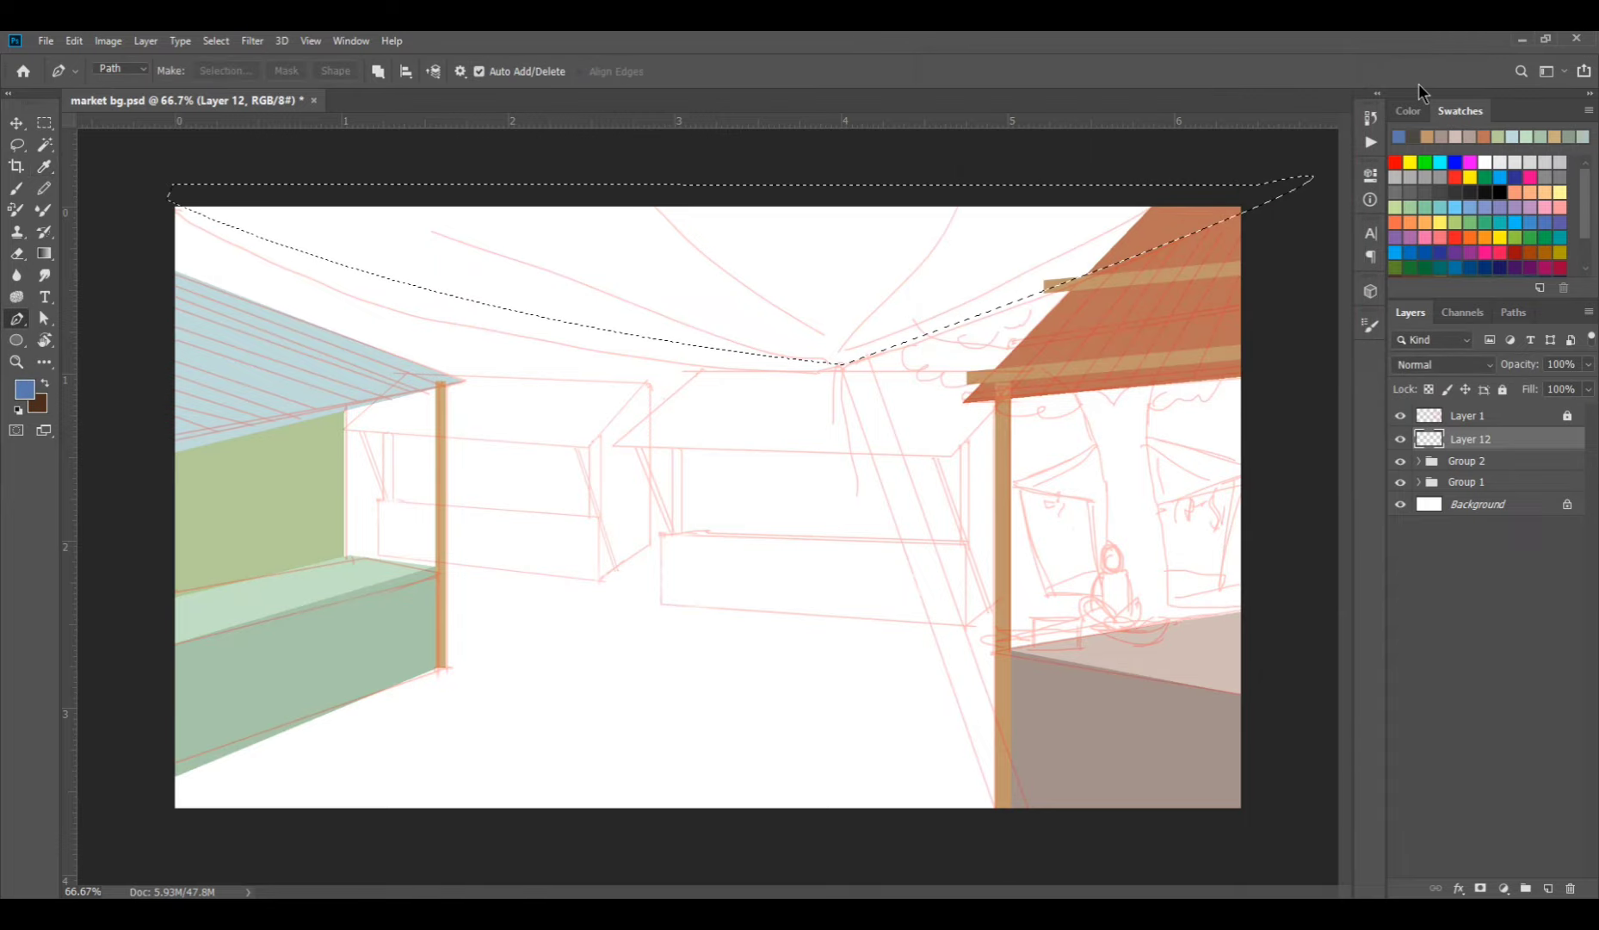
pyautogui.hotkey('alt', 'BackSpace')
pyautogui.hotkey('ctrl', 'd')
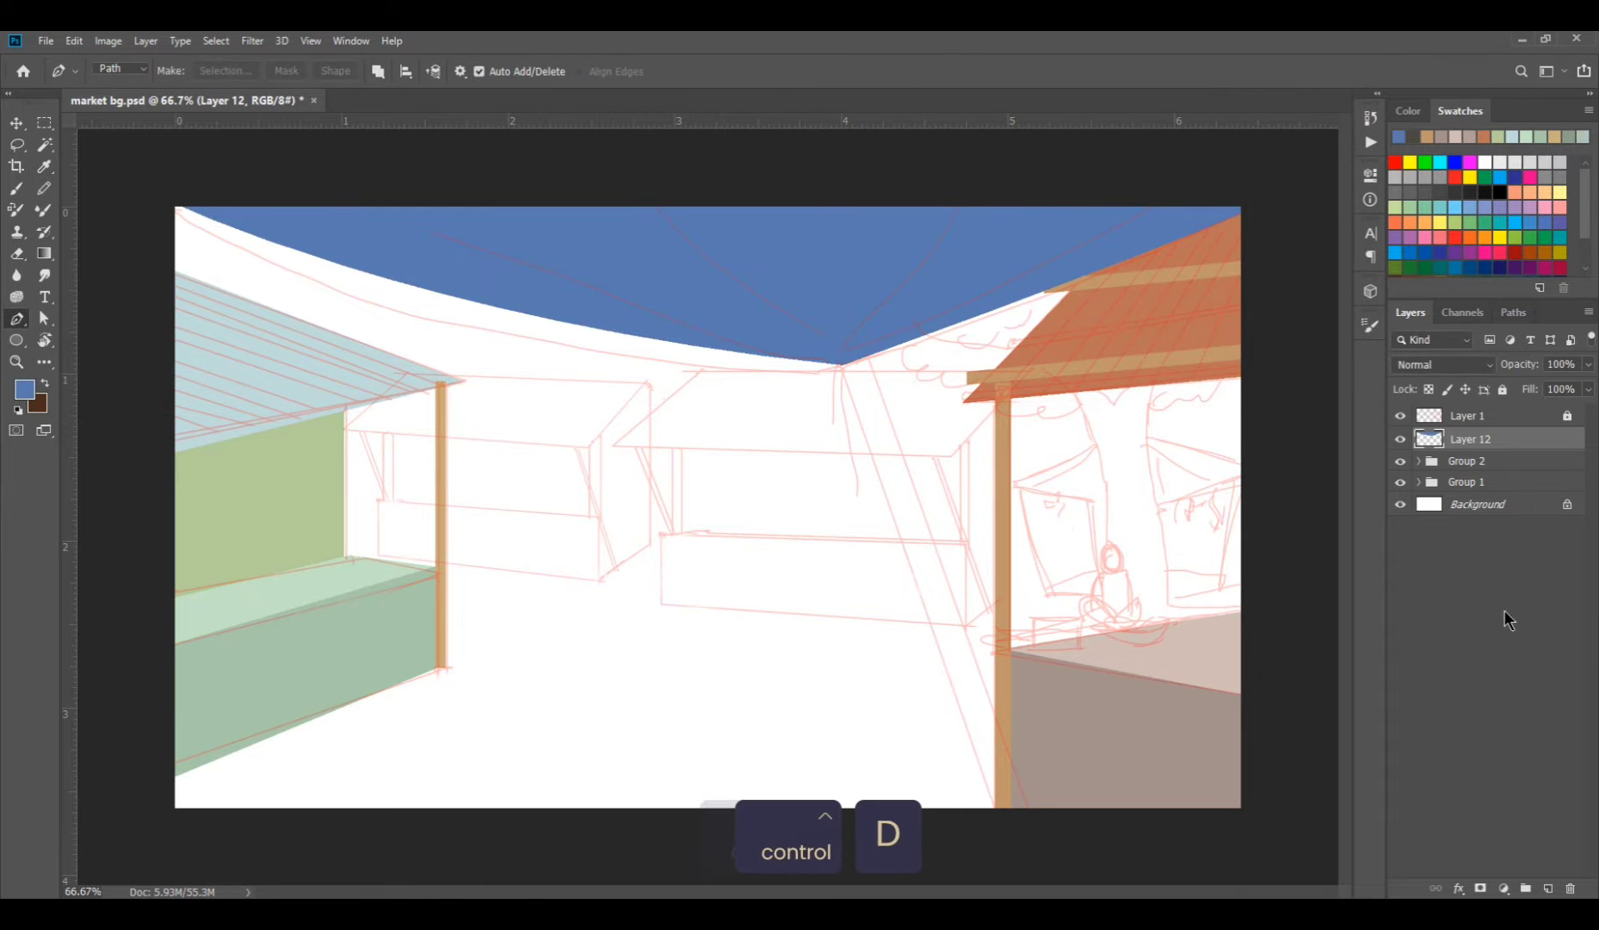
# Add a new layer above Layer 12 and outline the slanted canopy pole with a closed four-point Pen path converted to a selection.
pyautogui.click(1547, 887)
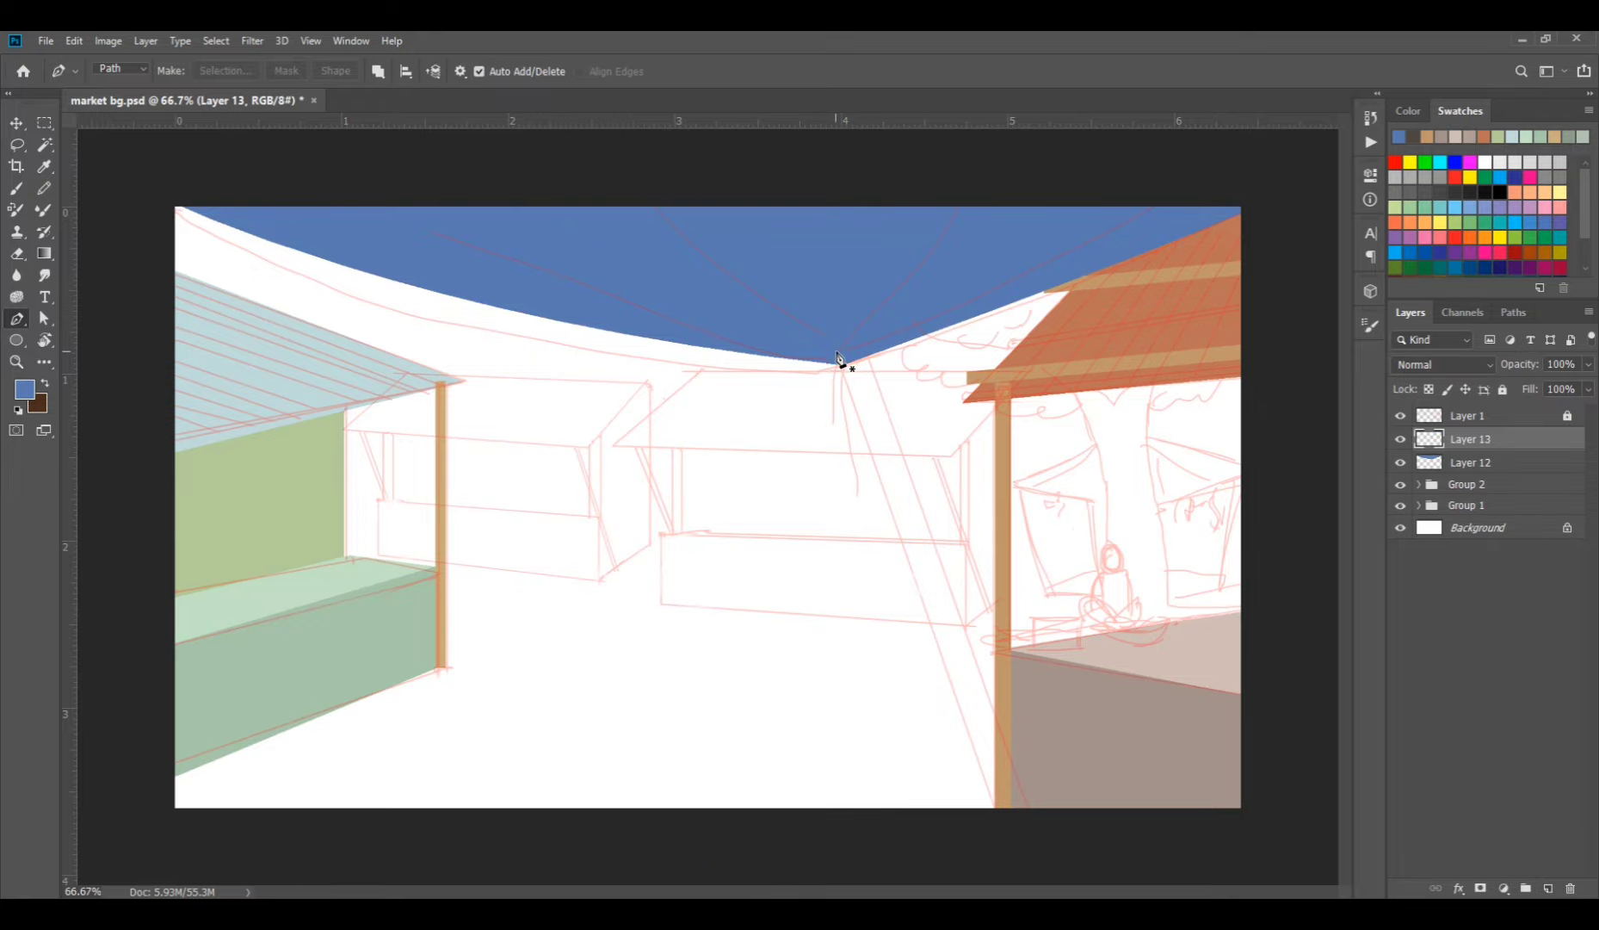
pyautogui.click(1001, 827)
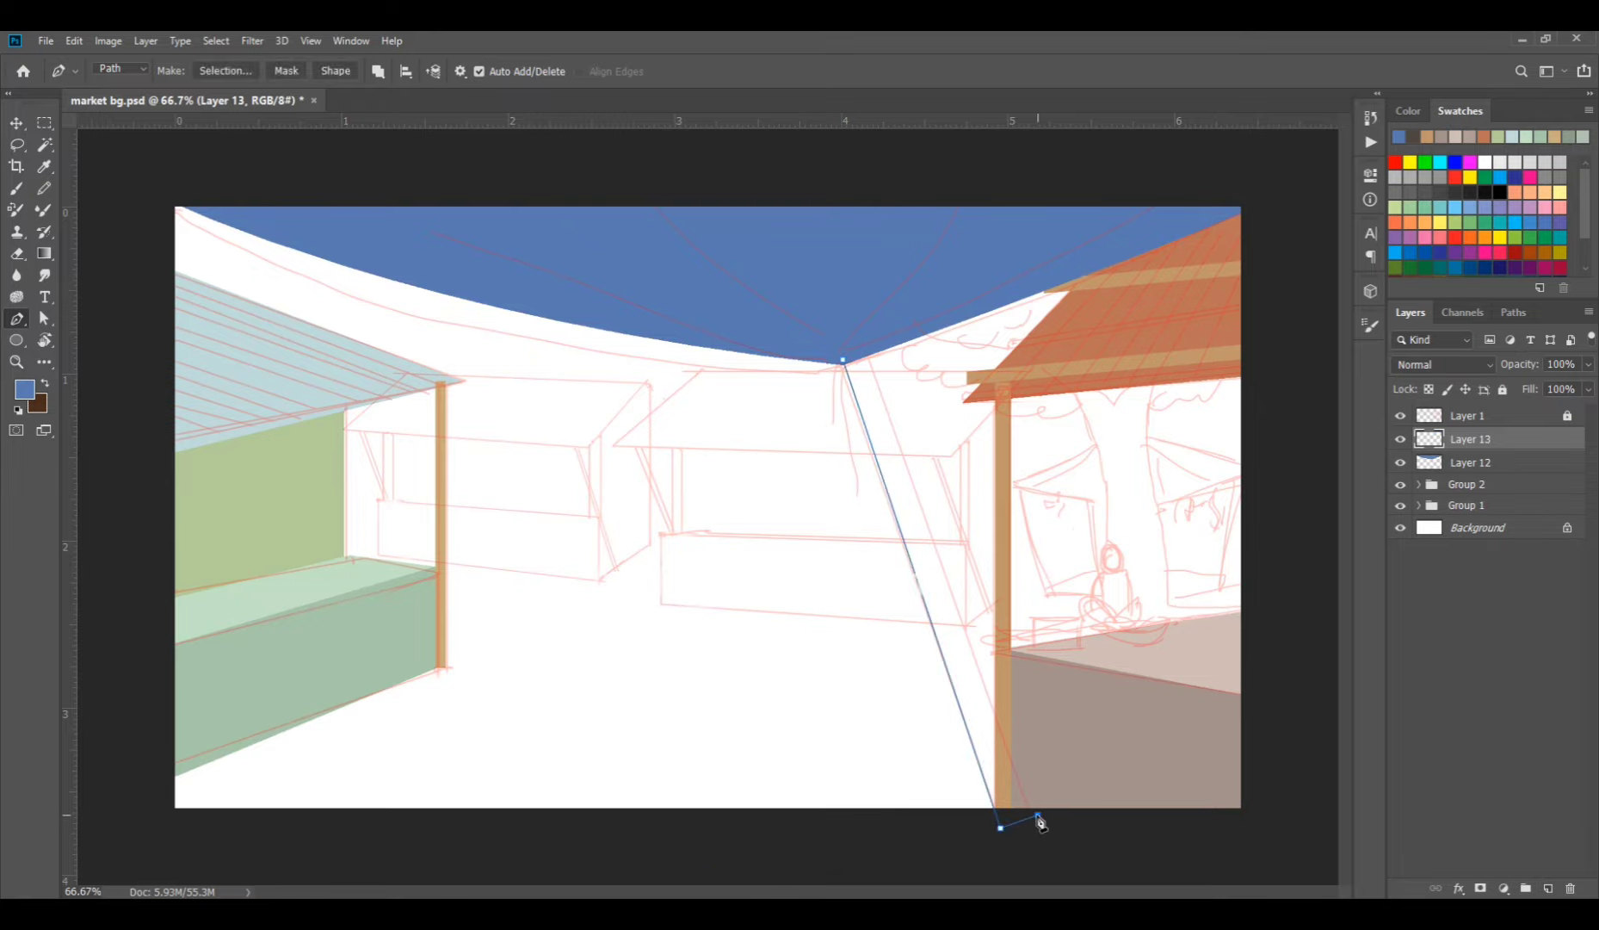
pyautogui.click(868, 348)
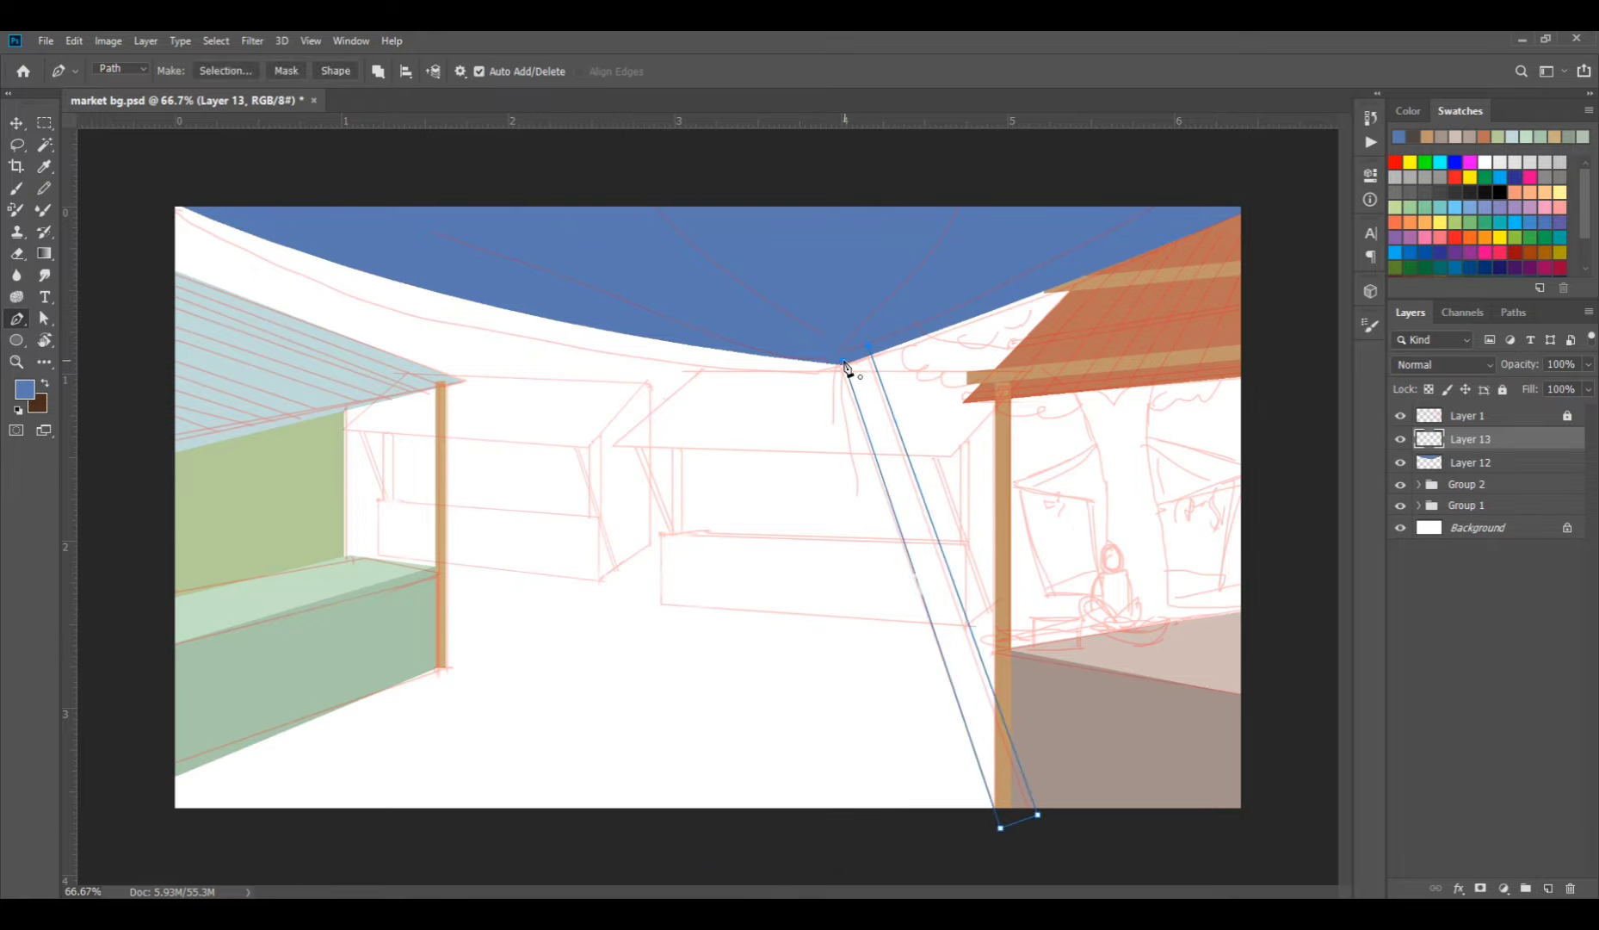
pyautogui.hotkey('ctrl', 'Return')
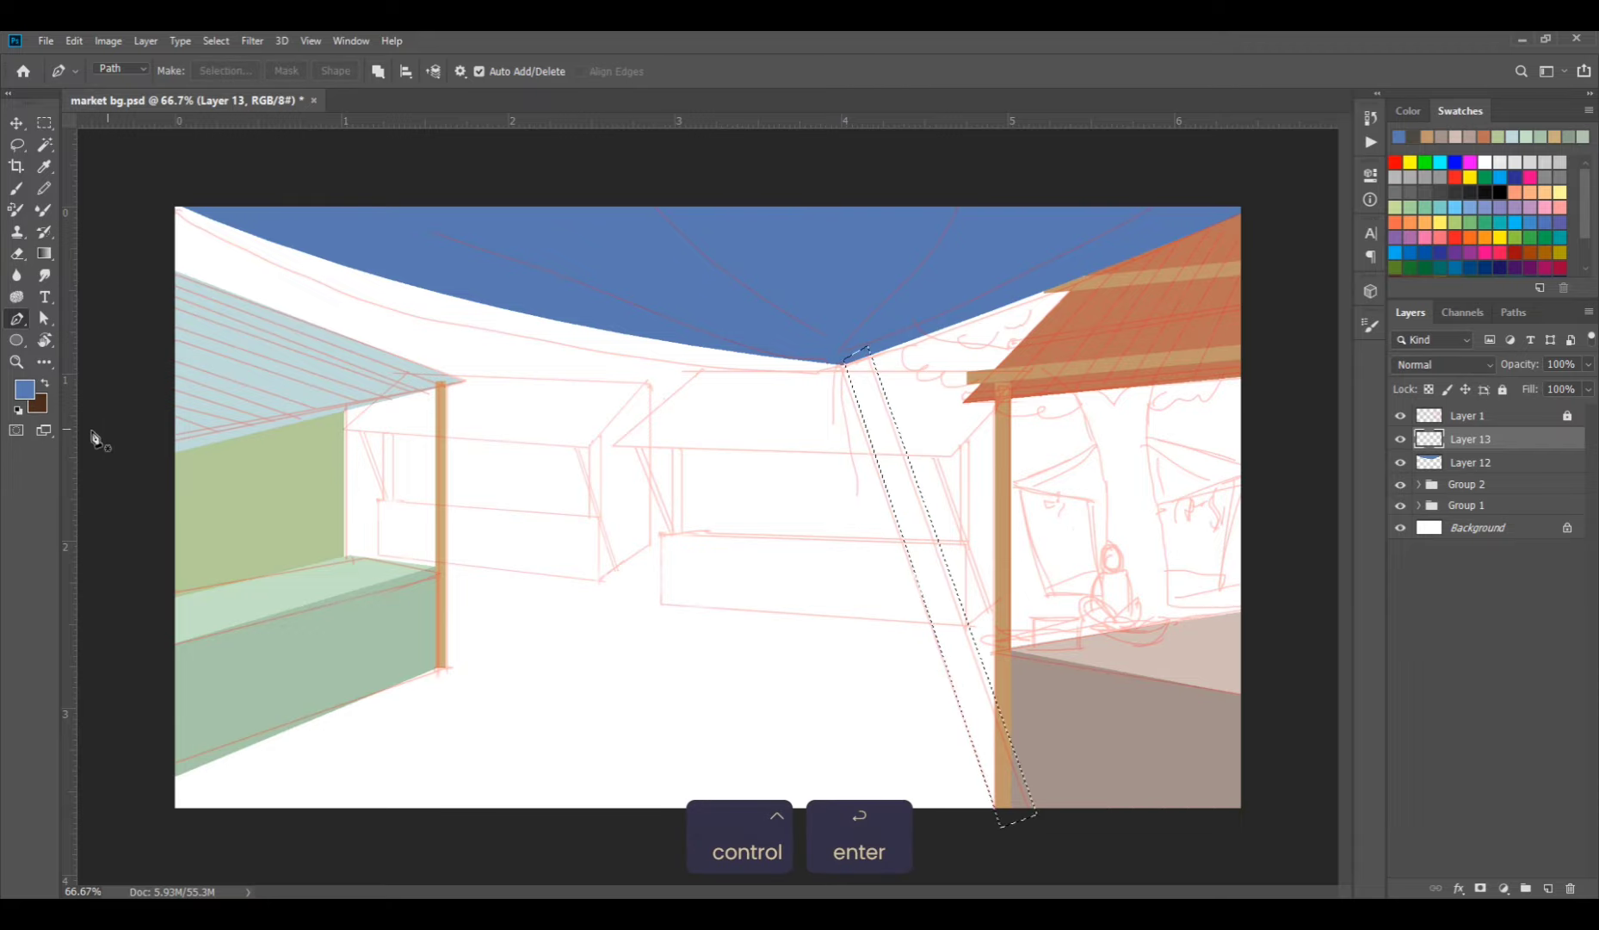
# Set the foreground colour to an orange-brown, #bb7d3b, fill the selected canopy pole with it, and deselect.
pyautogui.press('i')
pyautogui.click(25, 391)
pyautogui.click(1003, 448)
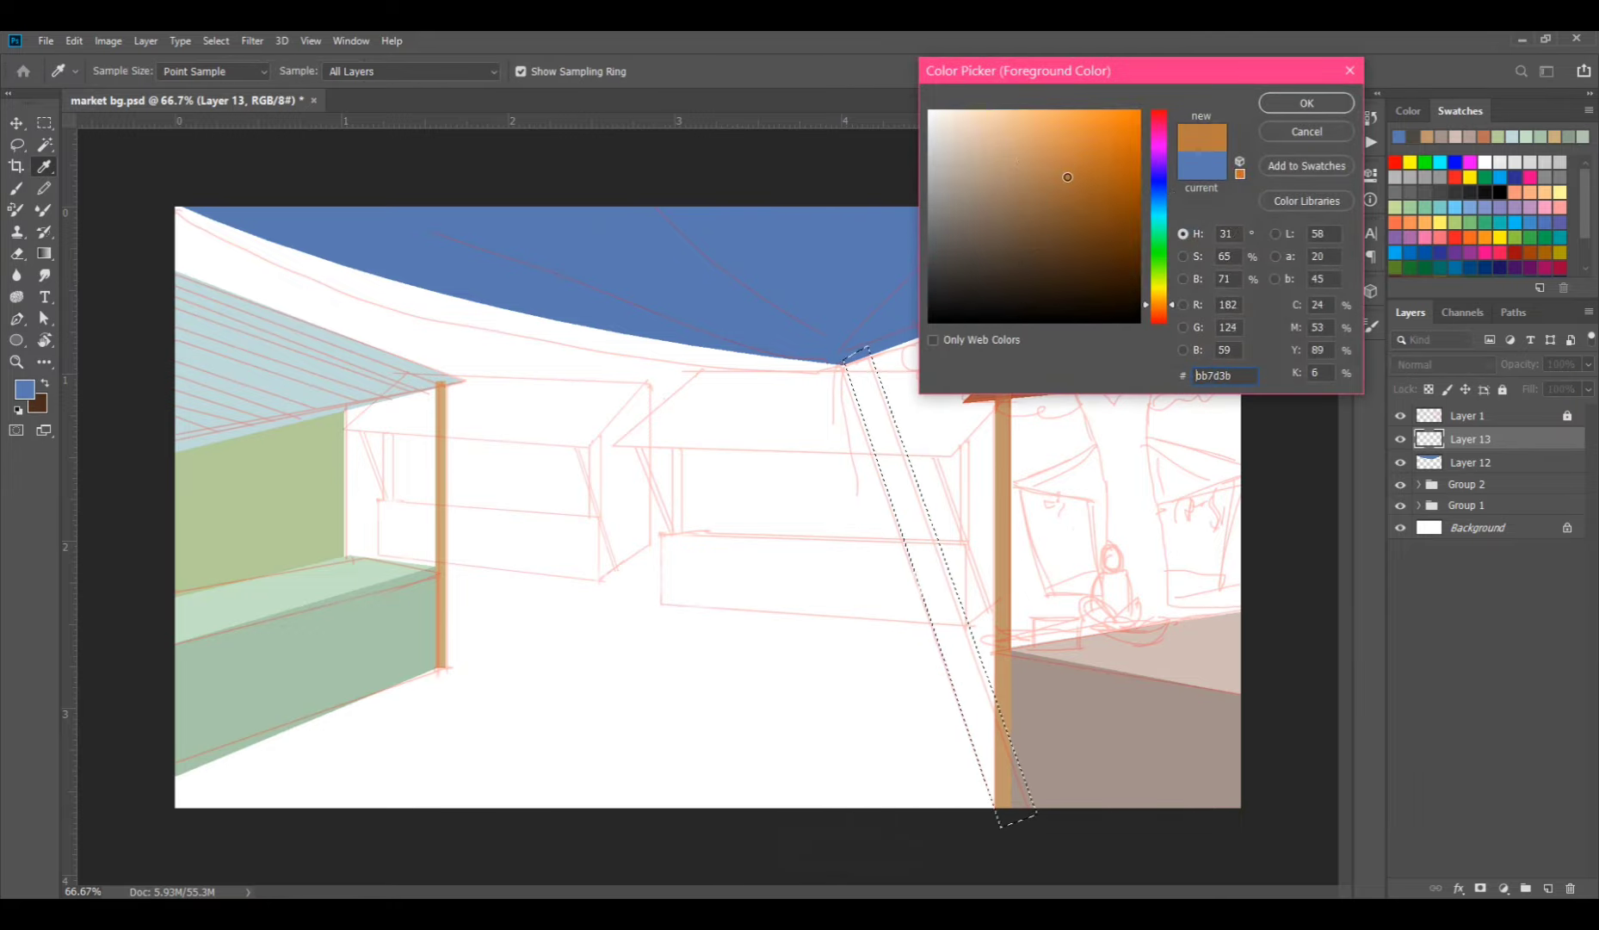
pyautogui.click(1307, 103)
pyautogui.press('p')
pyautogui.hotkey('alt', 'BackSpace')
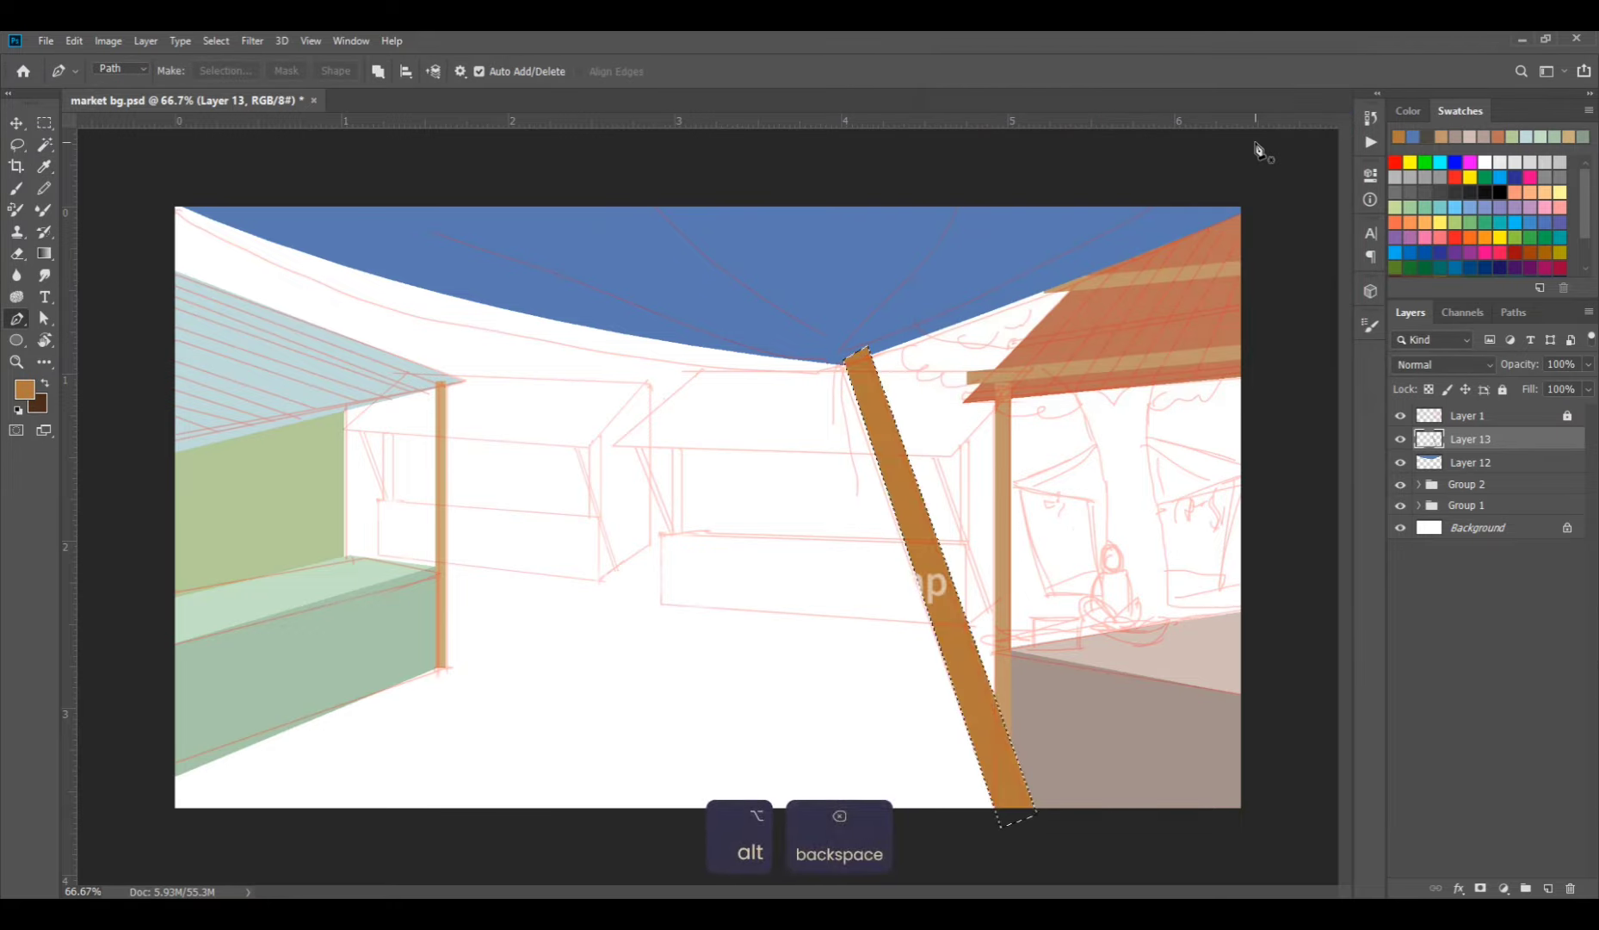
pyautogui.hotkey('ctrl', 'd')
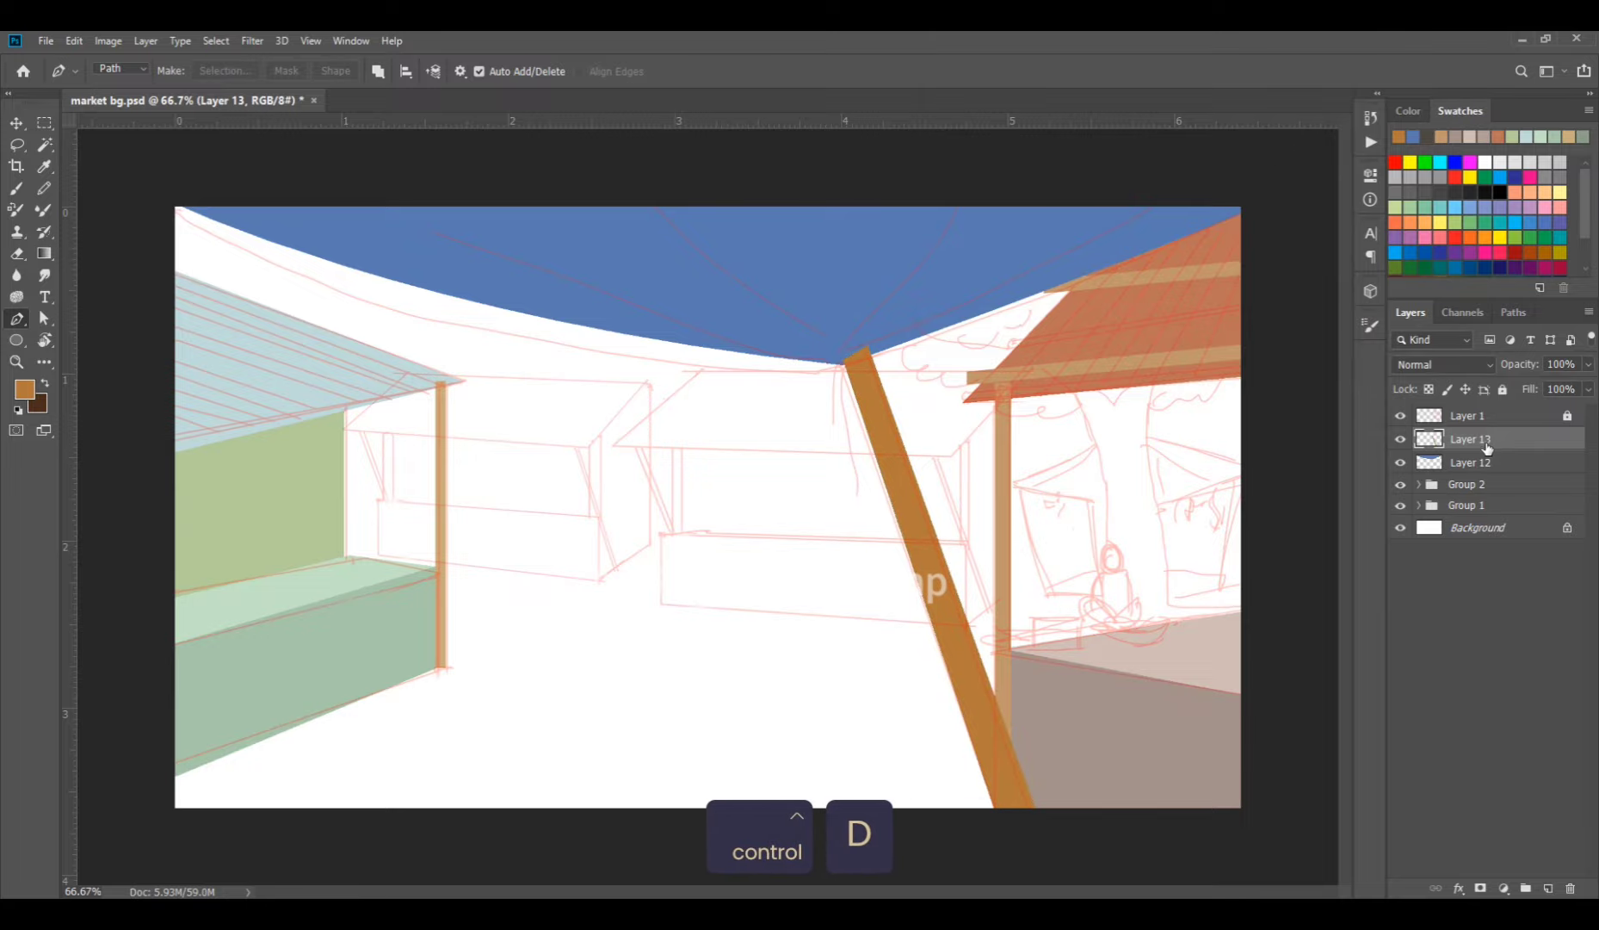
# Move Layer 13 below Layer 12 and group the two canopy layers.
pyautogui.moveTo(1481, 451); pyautogui.dragTo(1490, 468)
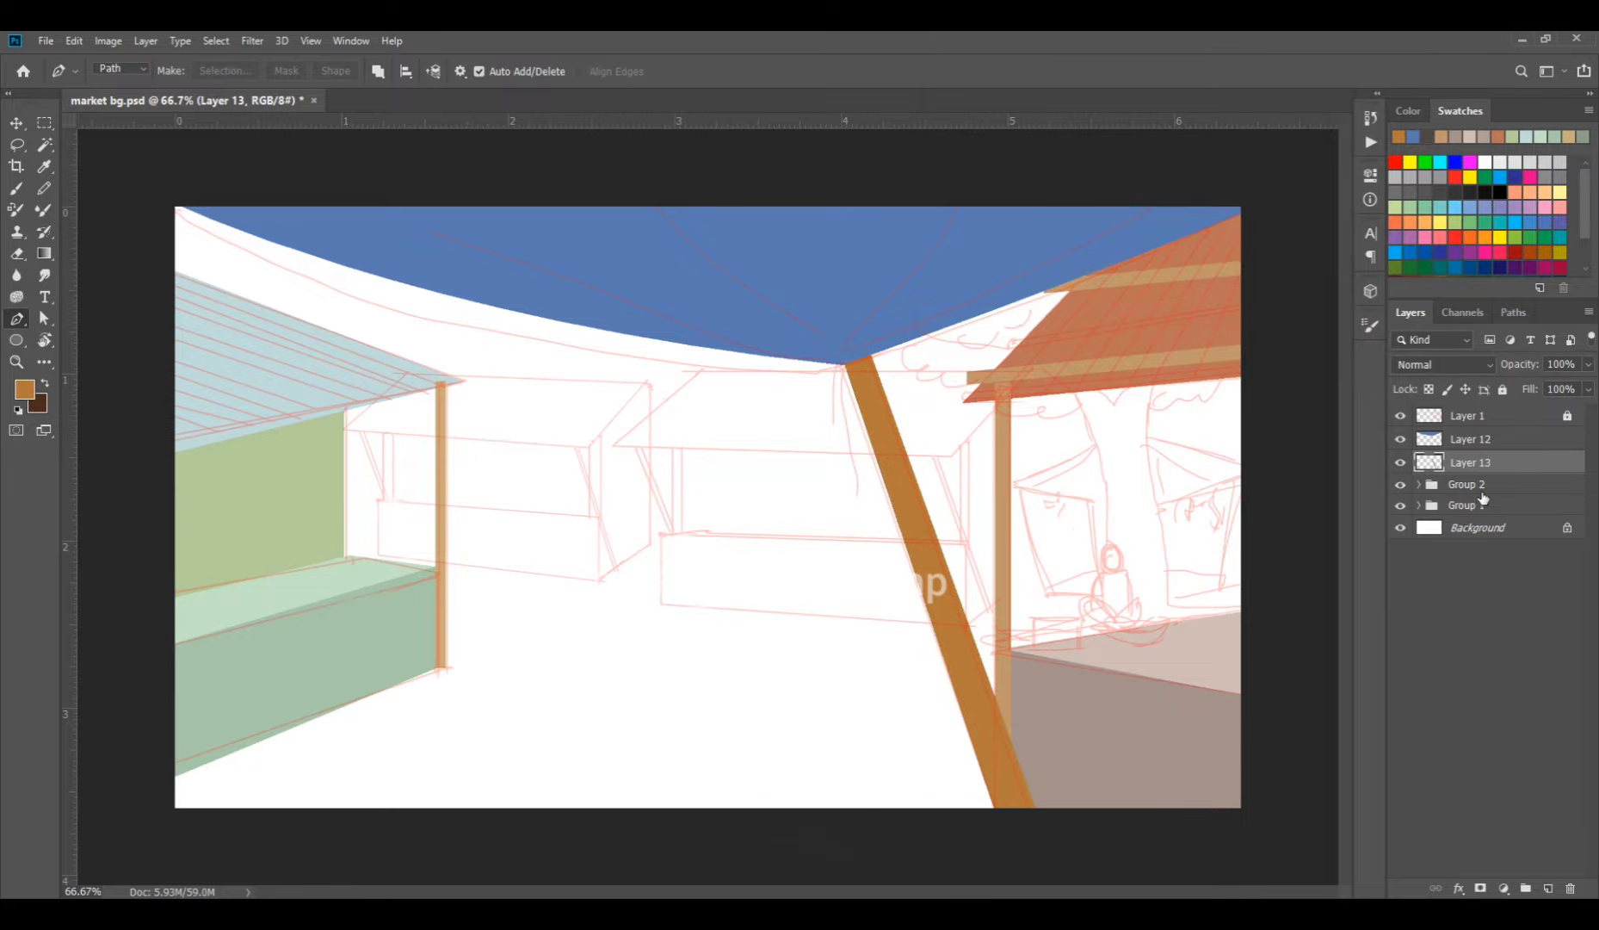
pyautogui.keyDown('ctrl'); pyautogui.keyDown('shift'); pyautogui.click(1490, 441); pyautogui.keyUp('shift'); pyautogui.keyUp('ctrl')
pyautogui.hotkey('ctrl', 'g')
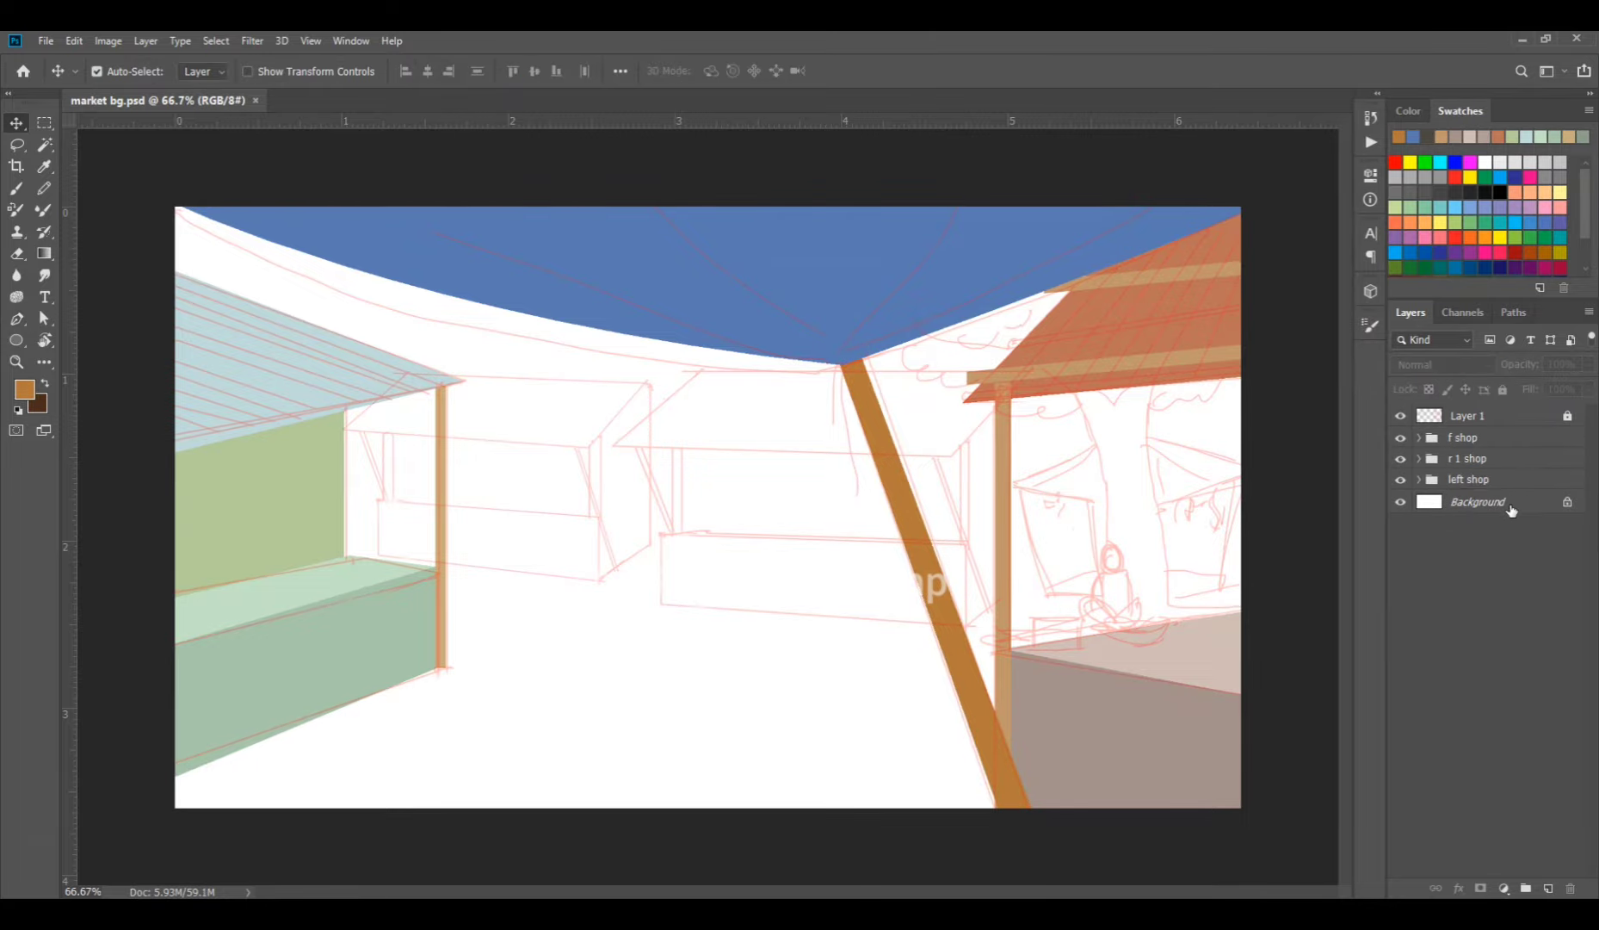
# Add a new layer directly above Background and outline the middle stall's roof with a closed four-point Pen path converted to a selection.
pyautogui.click(1502, 502)
pyautogui.click(1548, 888)
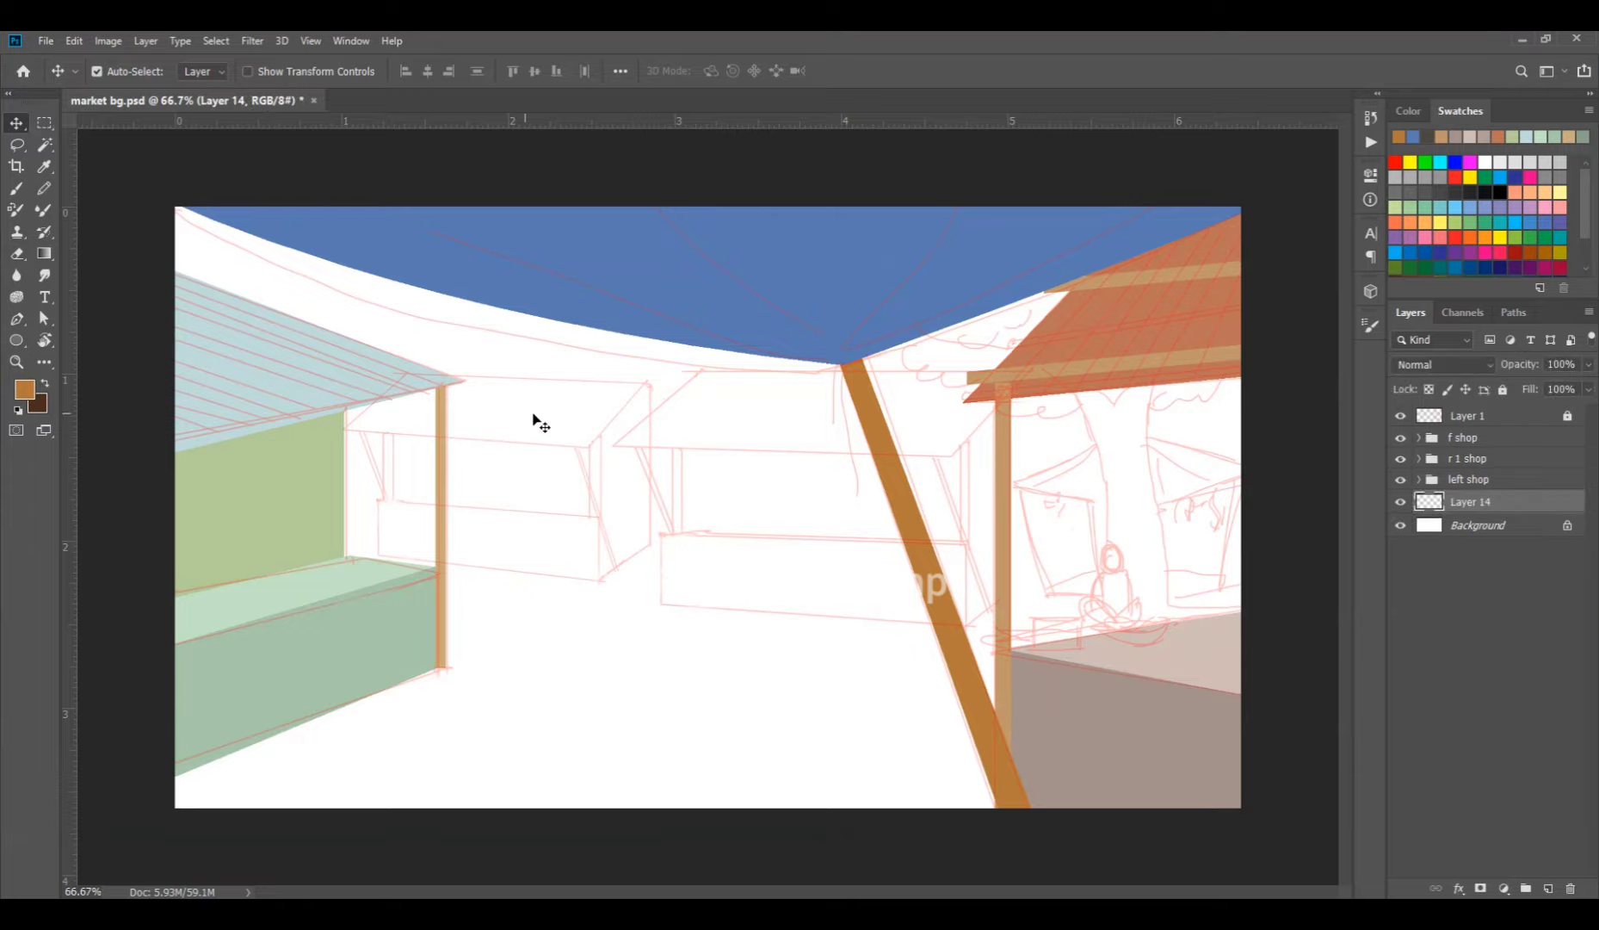
pyautogui.press('p')
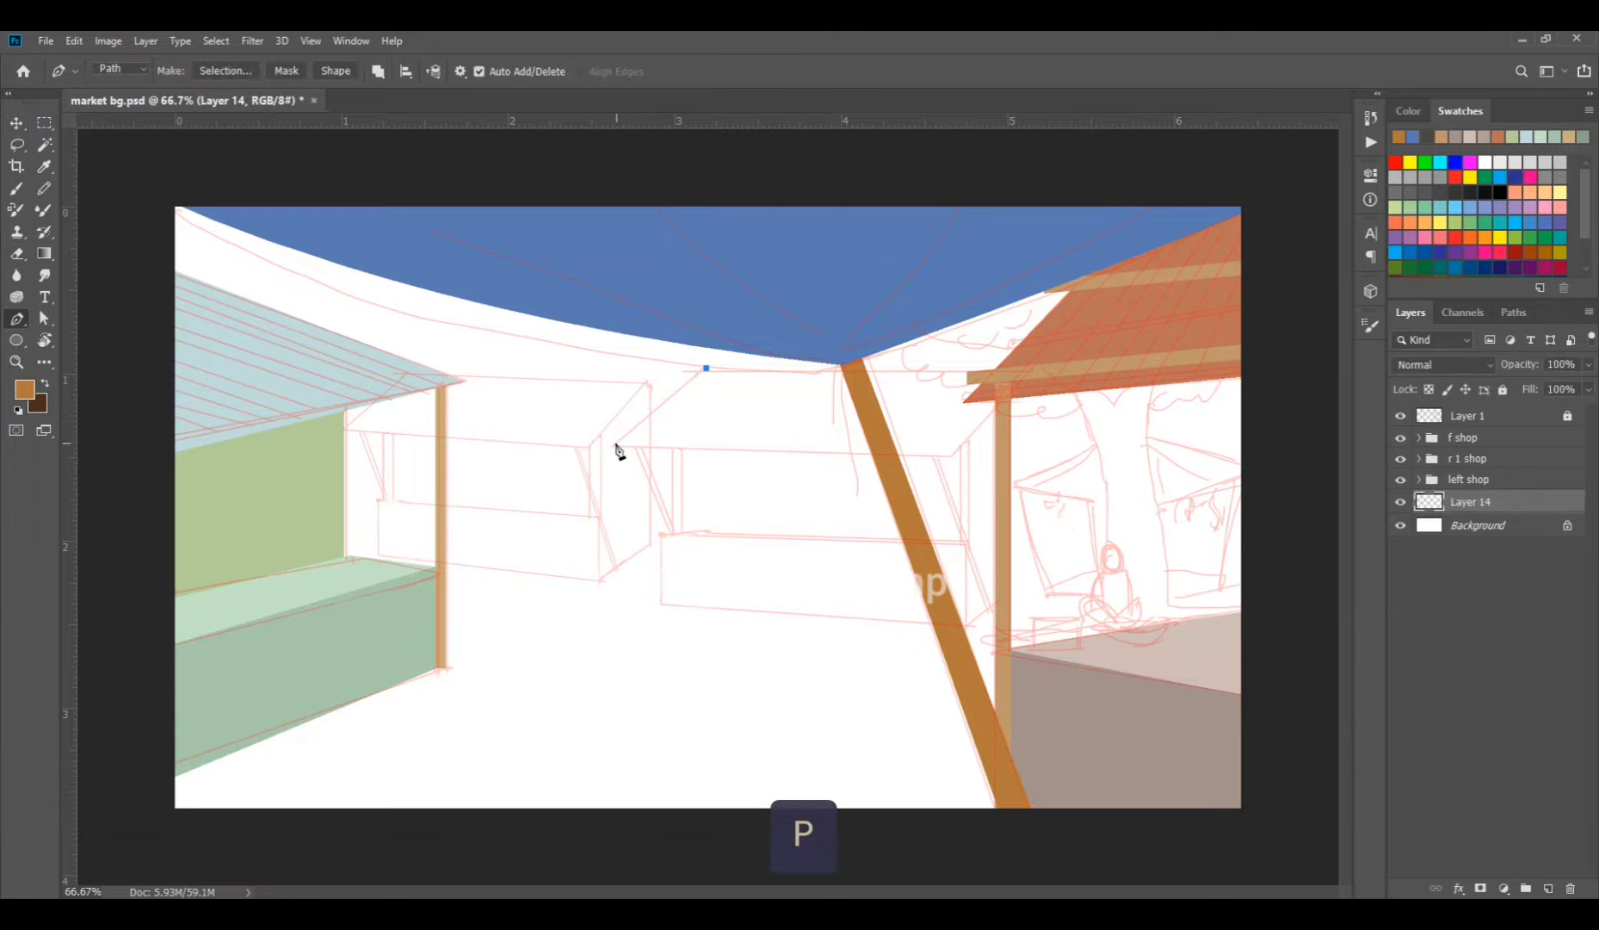
pyautogui.click(614, 443)
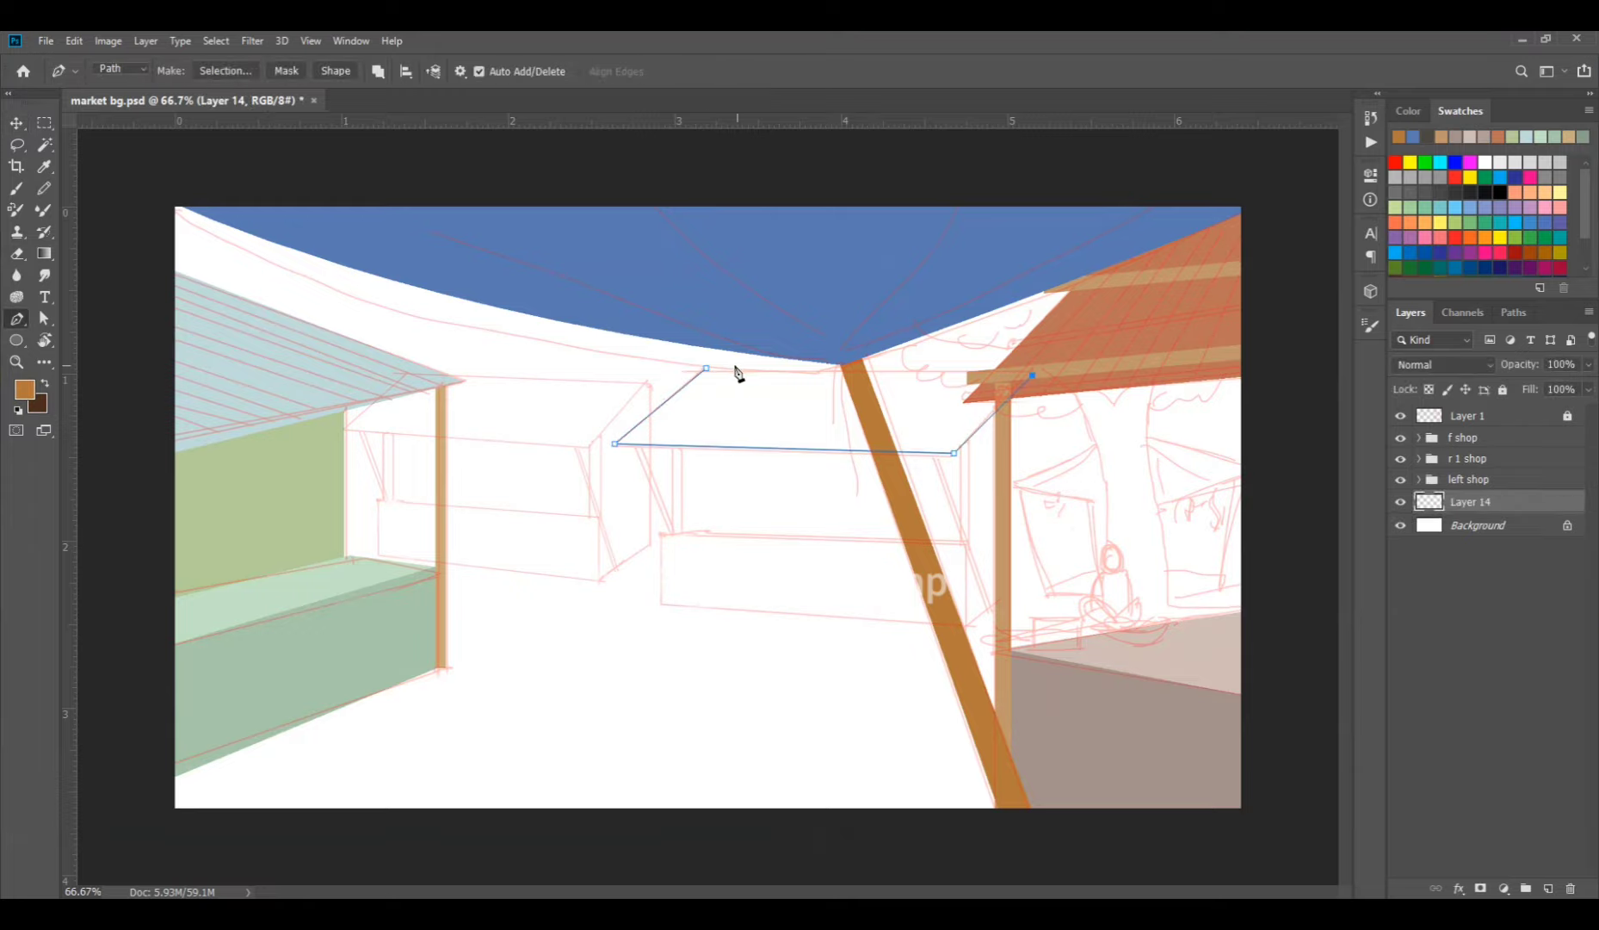
pyautogui.hotkey('ctrl', 'z')
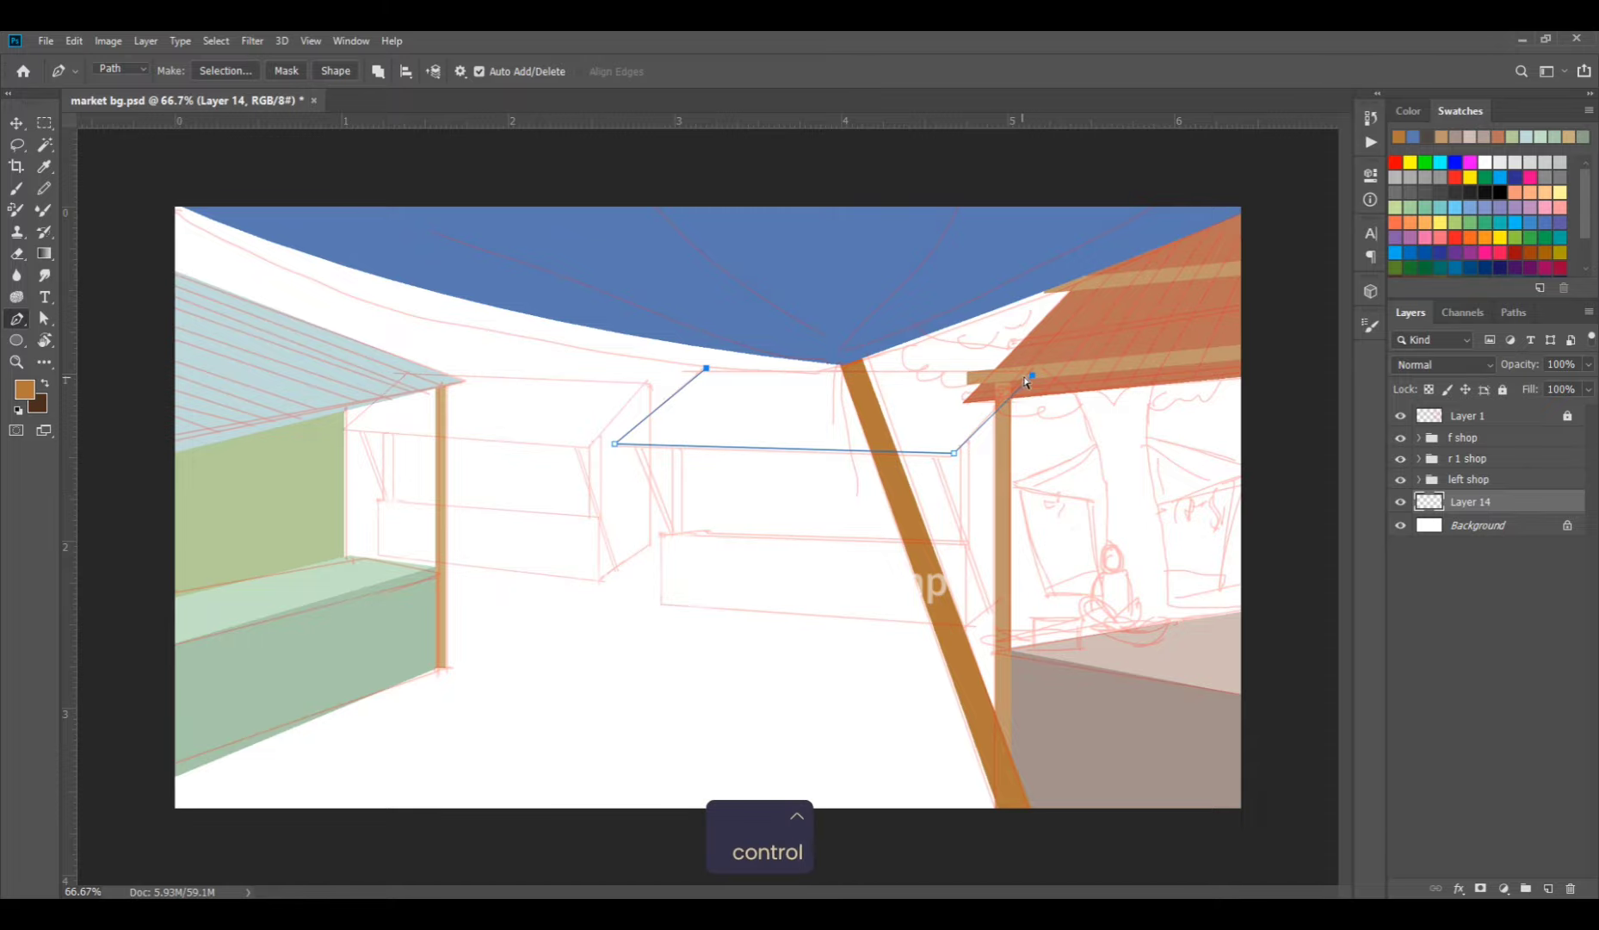
pyautogui.hotkey('ctrl', 'z')
pyautogui.click(706, 369)
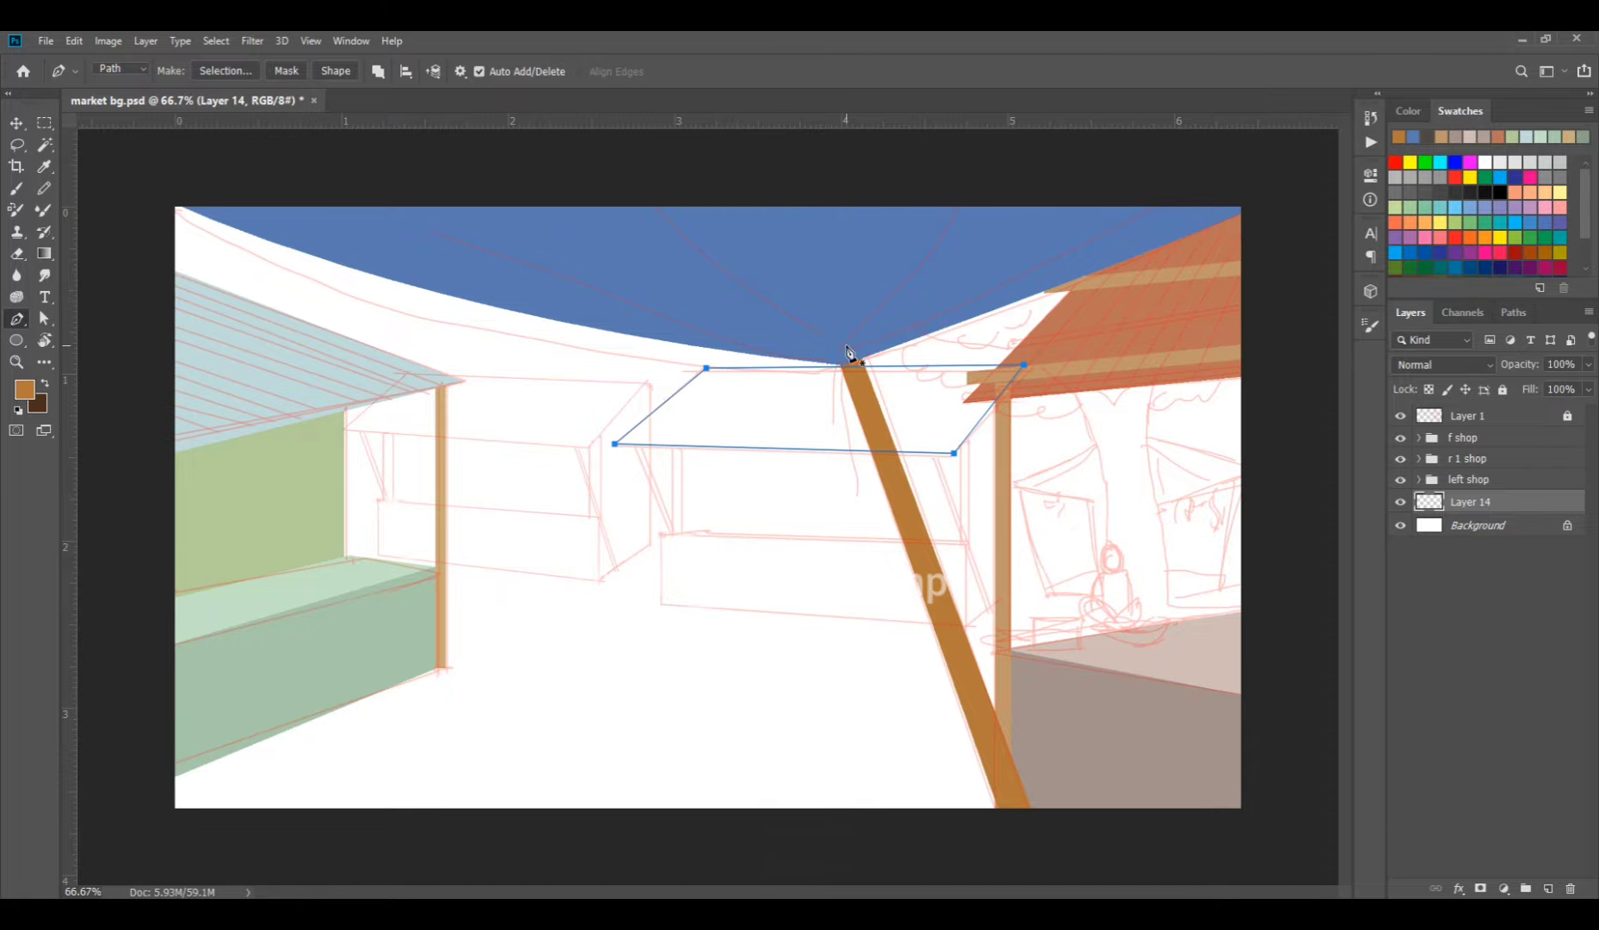
pyautogui.hotkey('ctrl', 'Return')
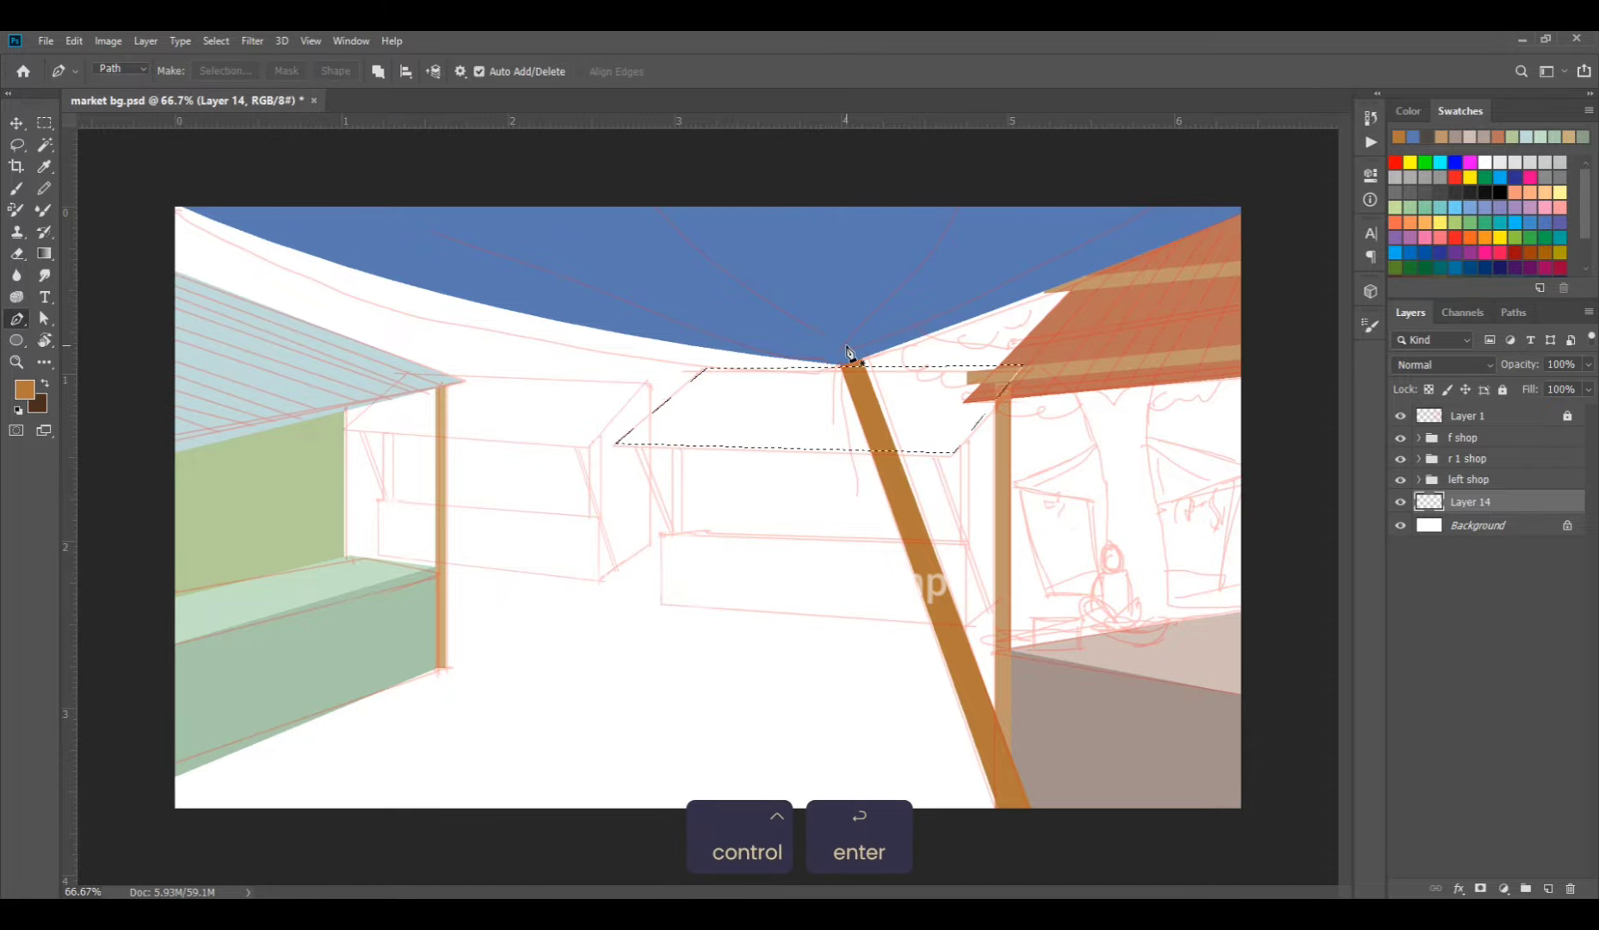
# Set the foreground colour to a pale aqua, #c5e9e4, fill the selected stall roof with it, and deselect.
pyautogui.click(23, 387)
pyautogui.click(293, 359)
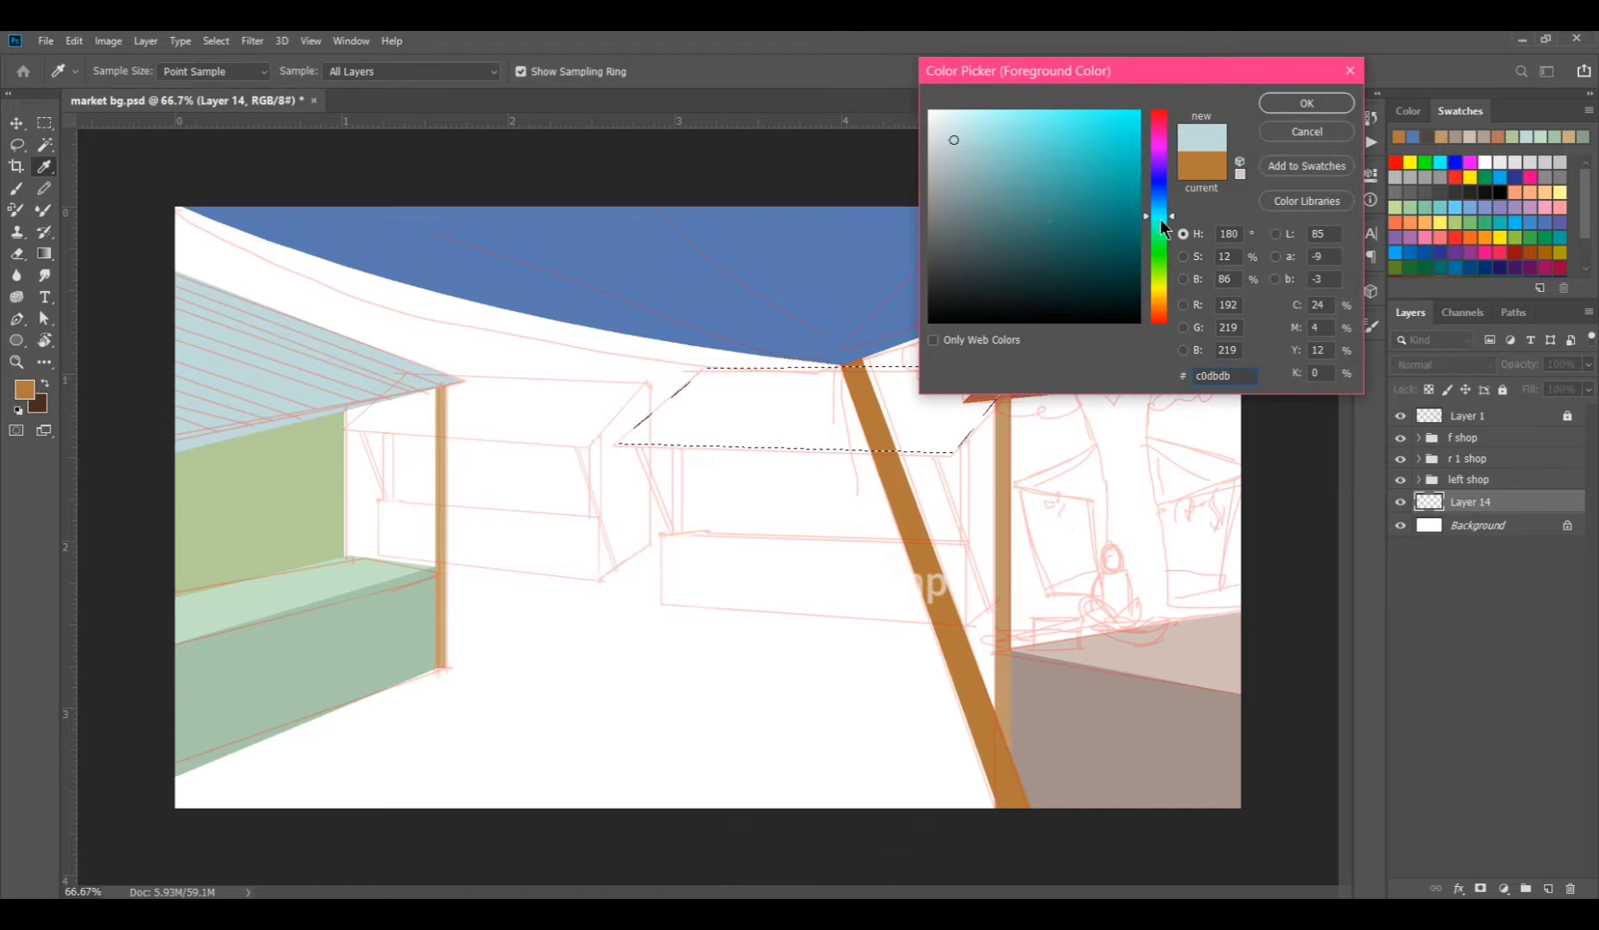
pyautogui.click(1161, 222)
pyautogui.click(960, 129)
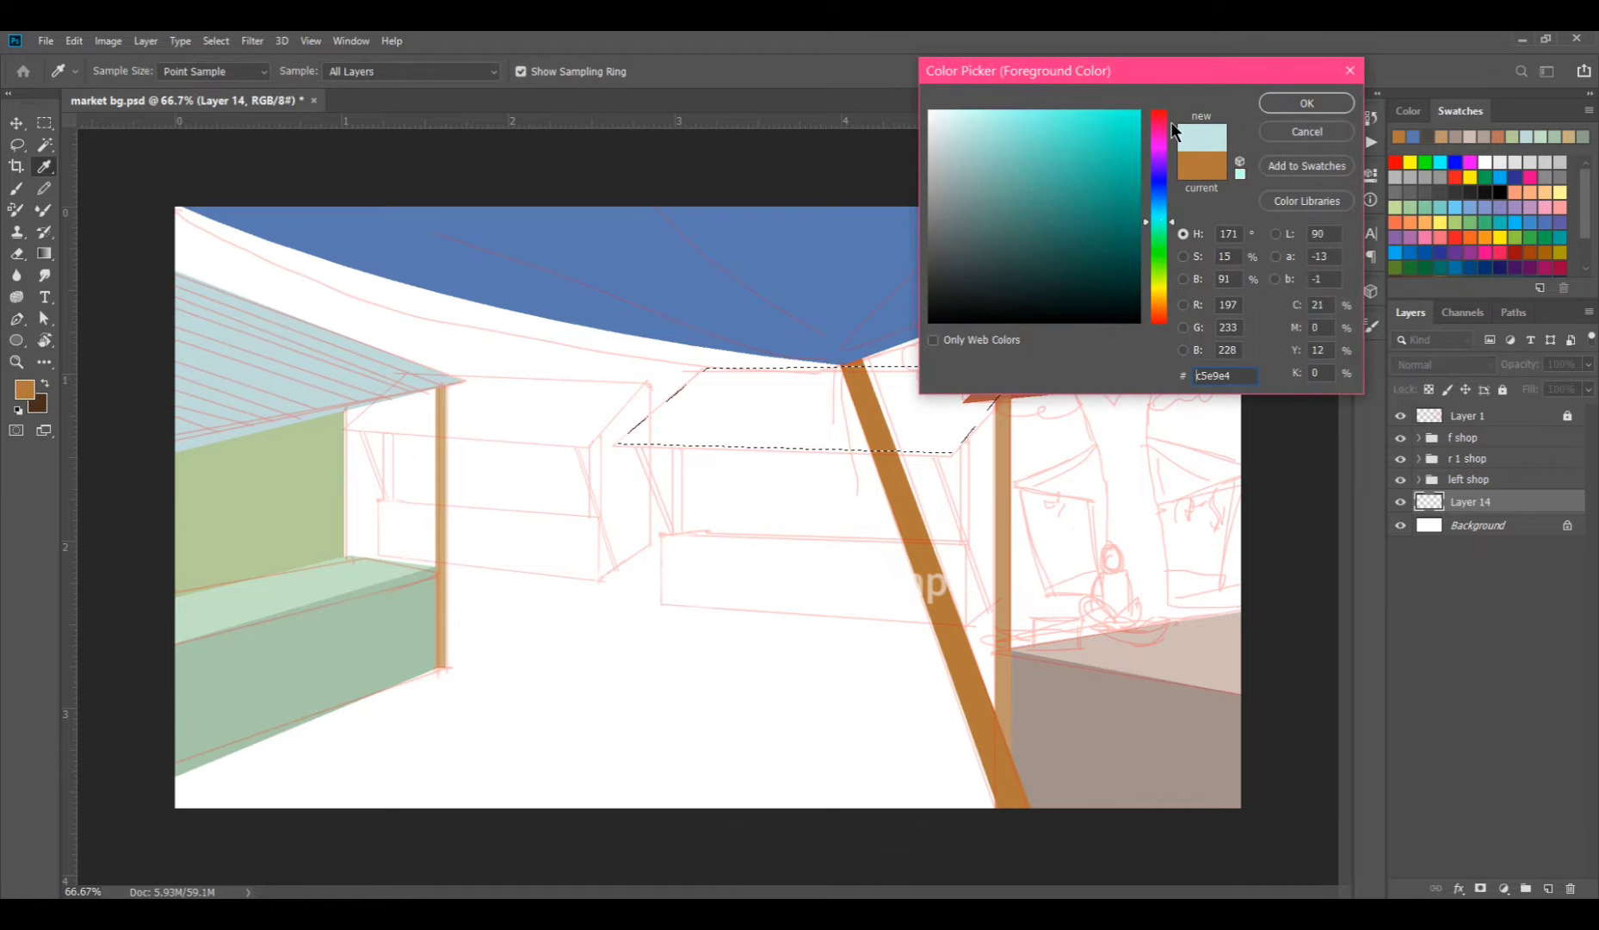
pyautogui.click(1286, 110)
pyautogui.hotkey('alt', 'BackSpace')
pyautogui.hotkey('ctrl', 'd')
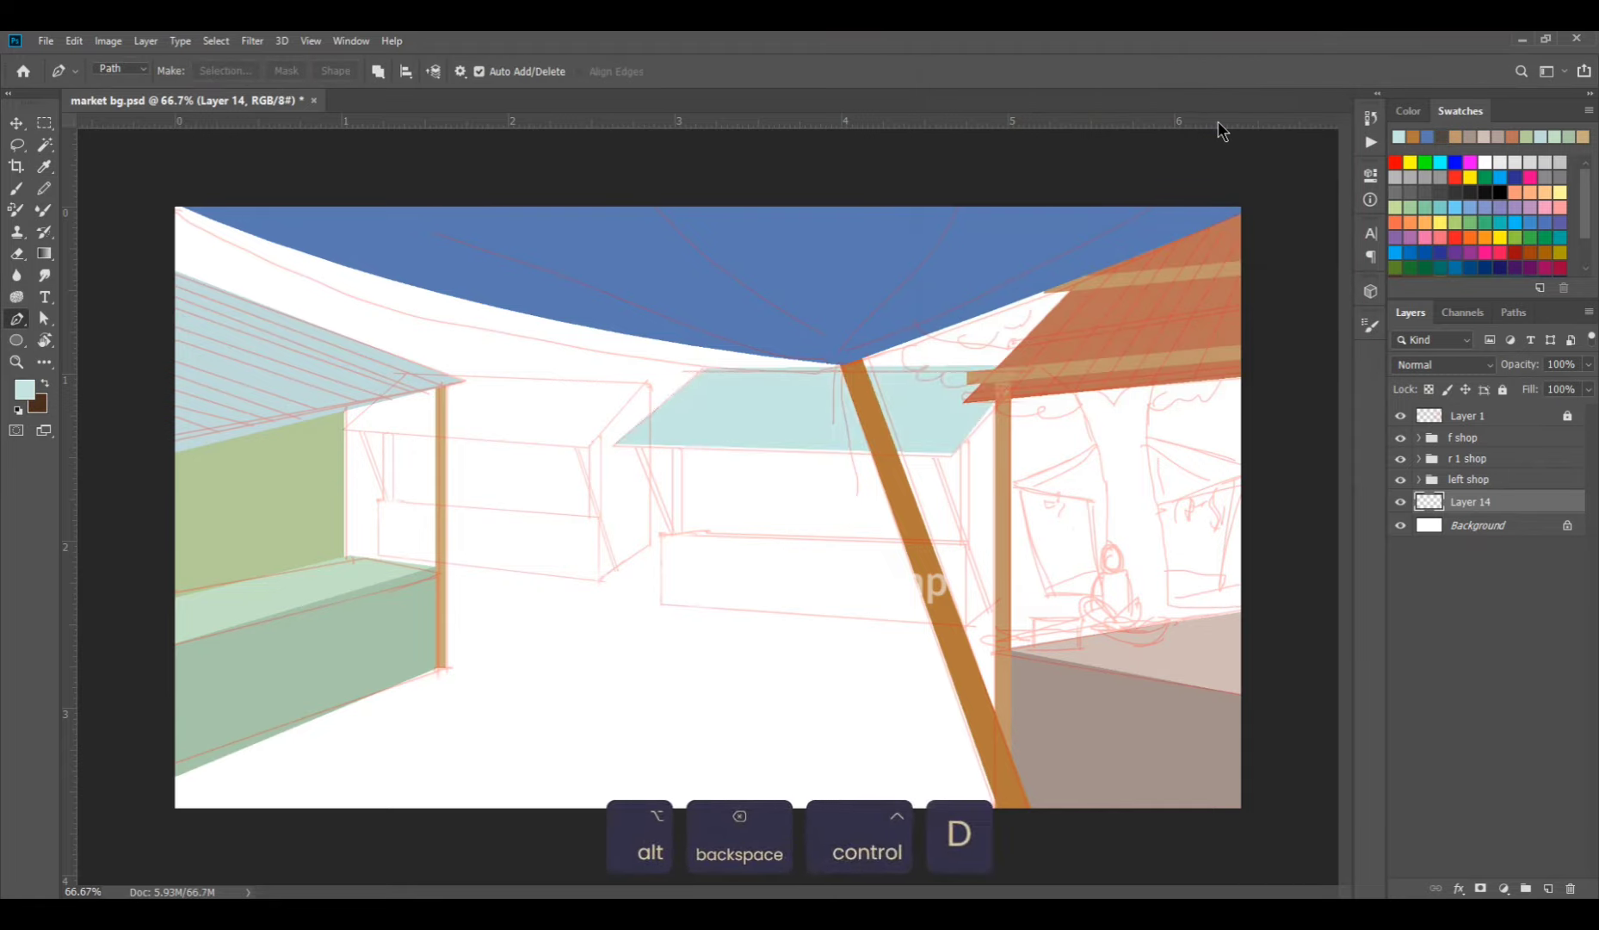
# Add a new layer between Layer 14 and Background, outline the middle stall's back wall with a closed four-point Pen path, and convert it to a selection.
pyautogui.click(1506, 528)
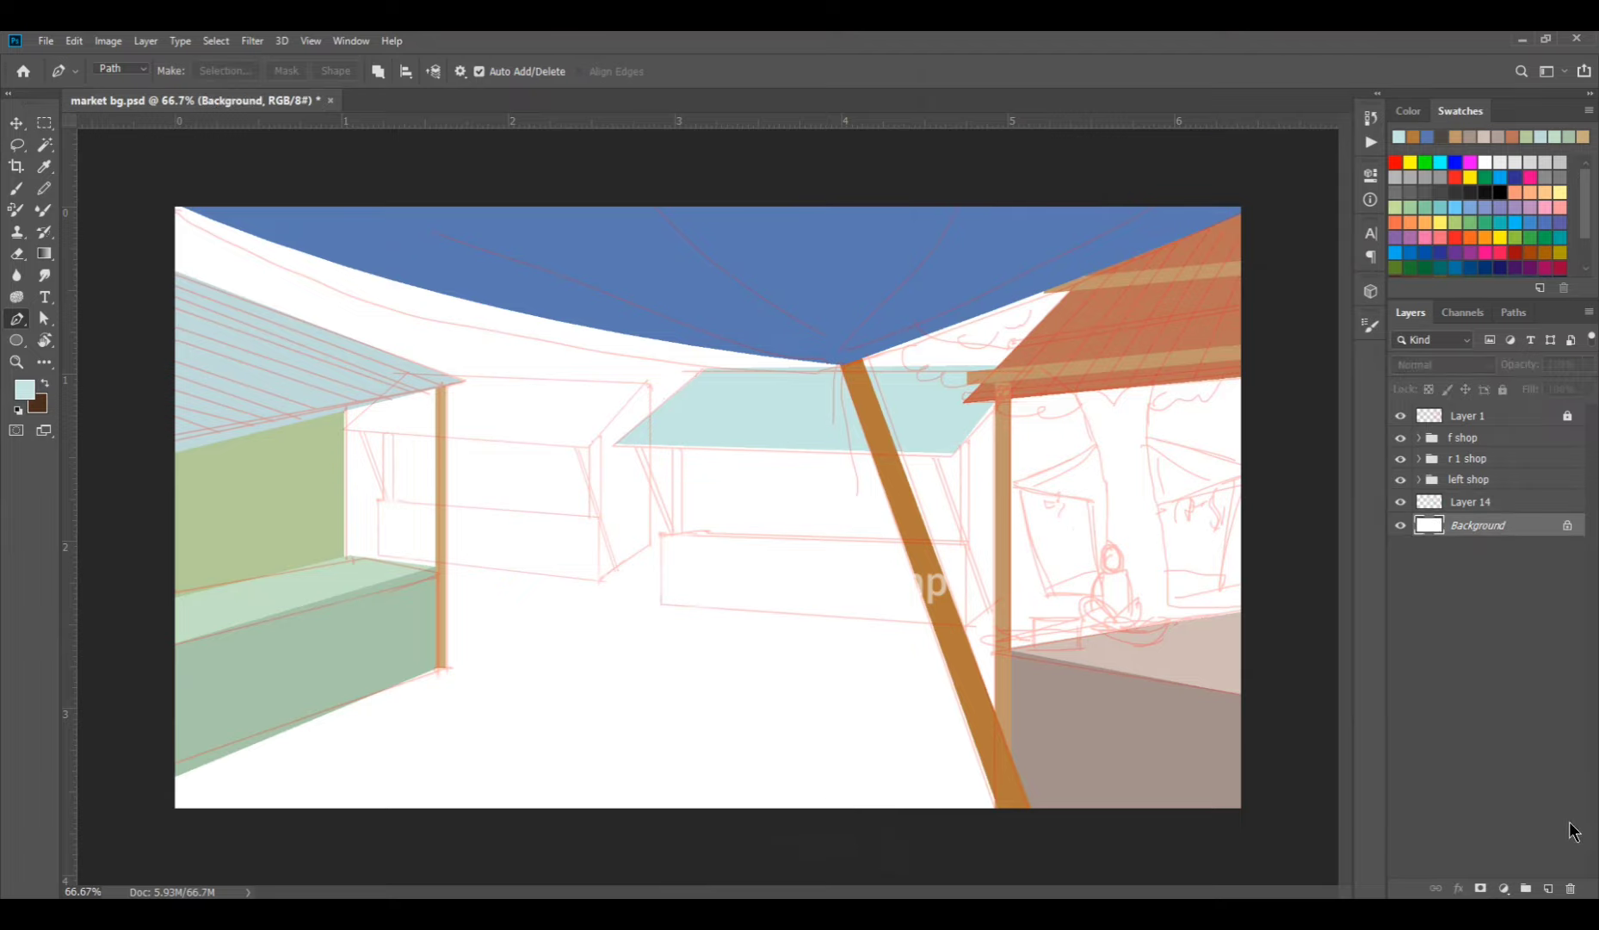
pyautogui.click(1549, 889)
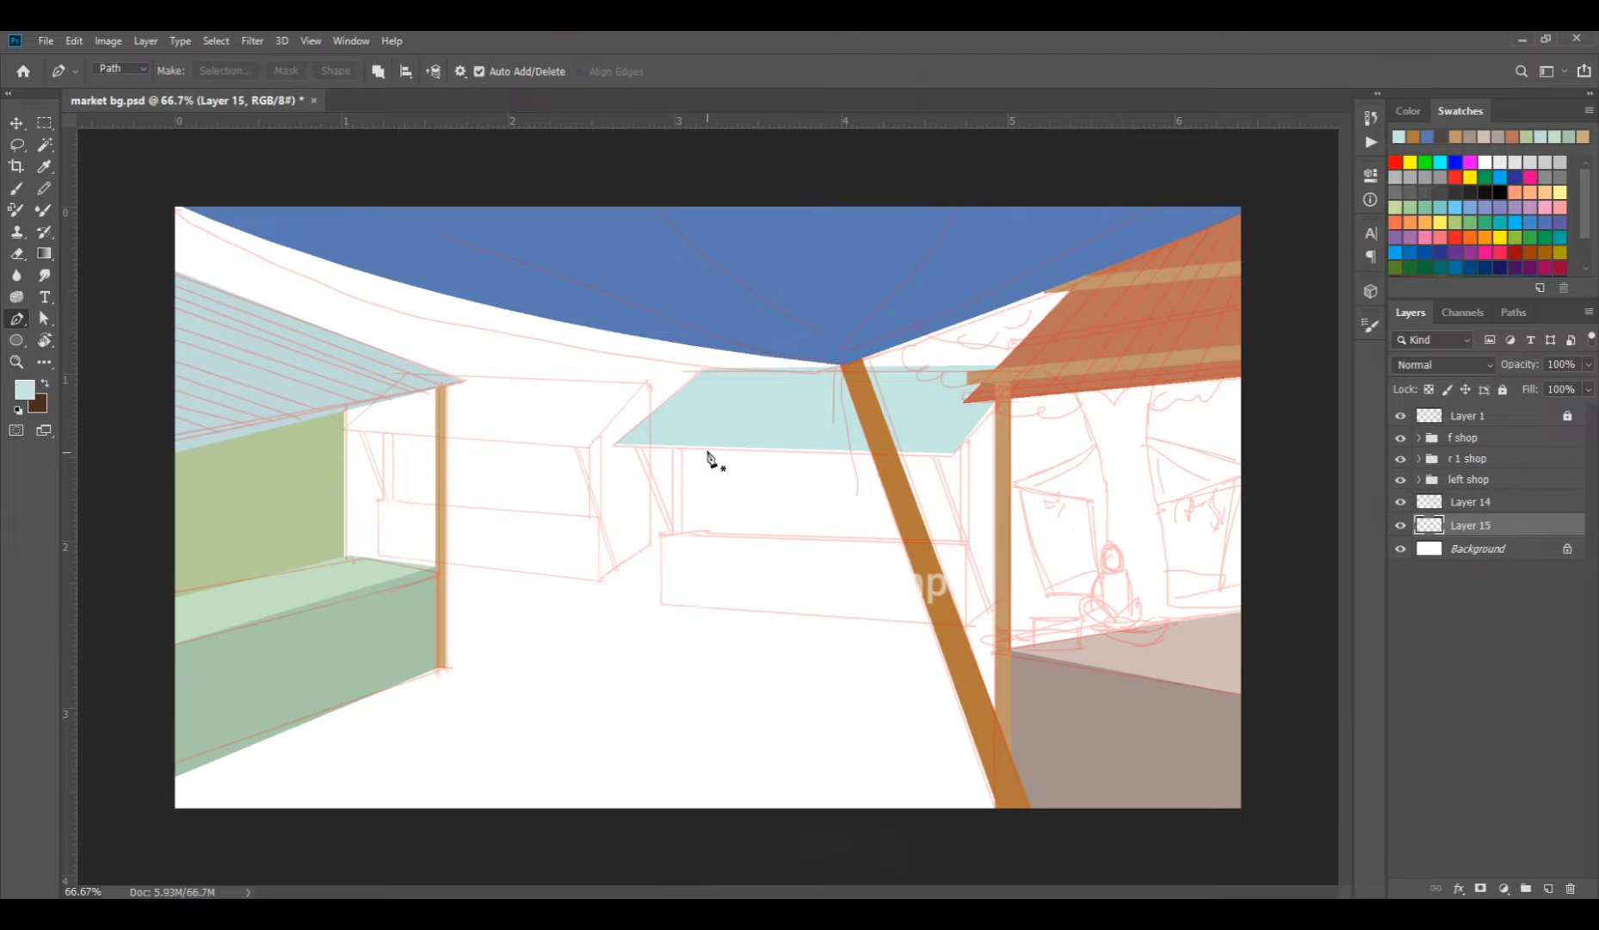
pyautogui.keyDown('shift'); pyautogui.click(683, 535); pyautogui.keyUp('shift')
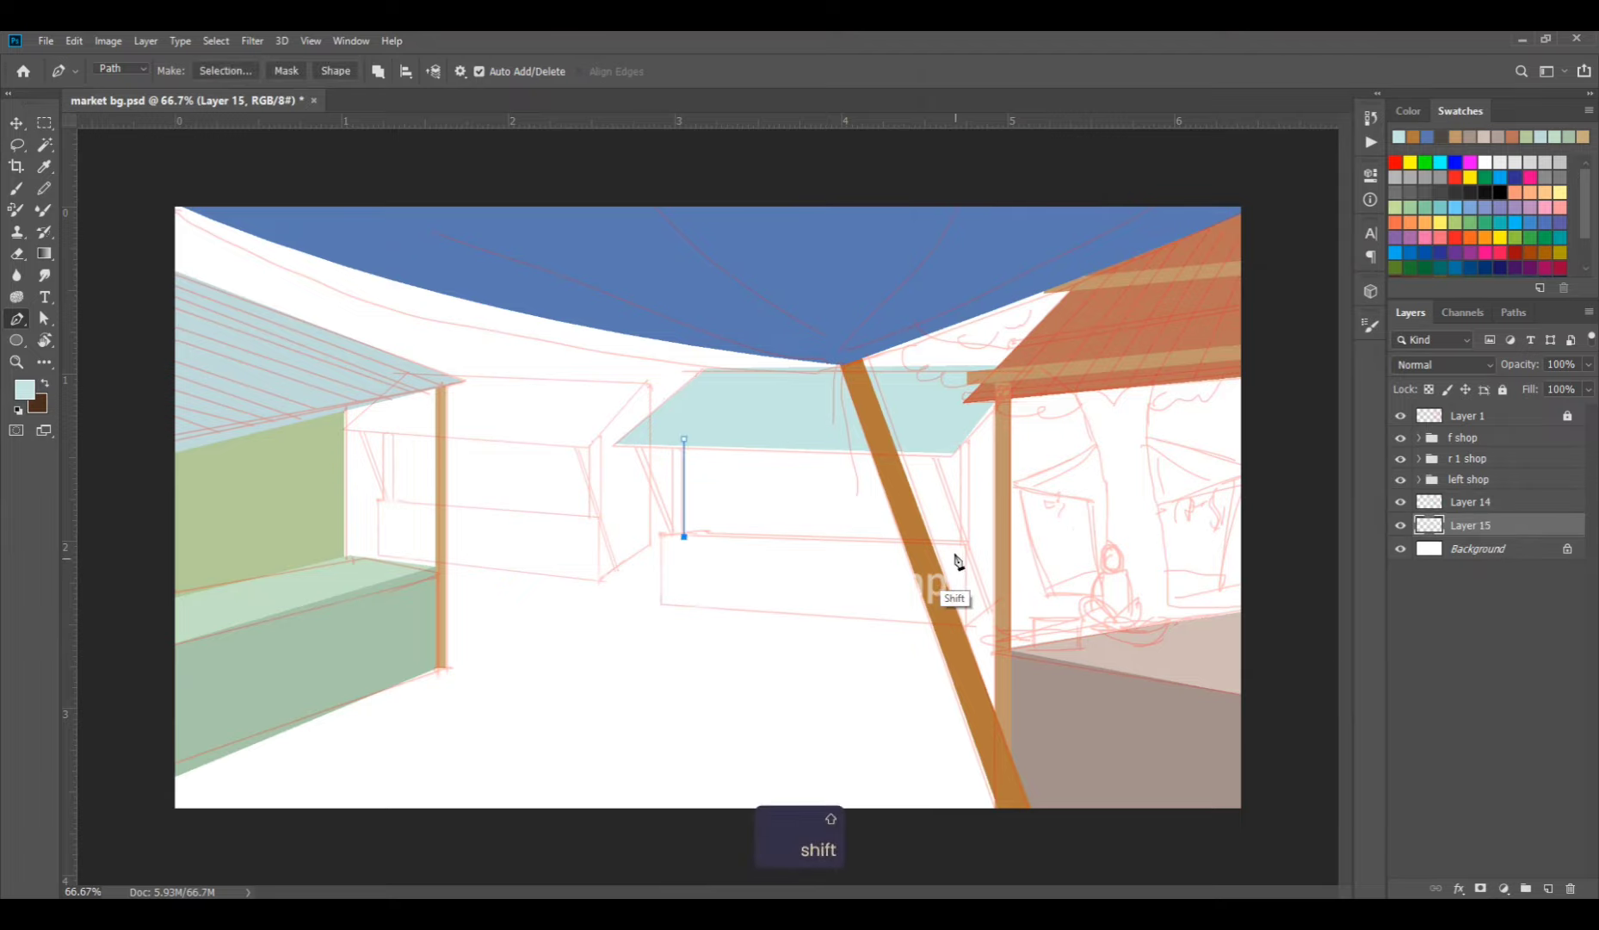
pyautogui.keyDown('shift'); pyautogui.click(965, 548); pyautogui.keyUp('shift')
pyautogui.keyDown('shift'); pyautogui.click(969, 432); pyautogui.keyUp('shift')
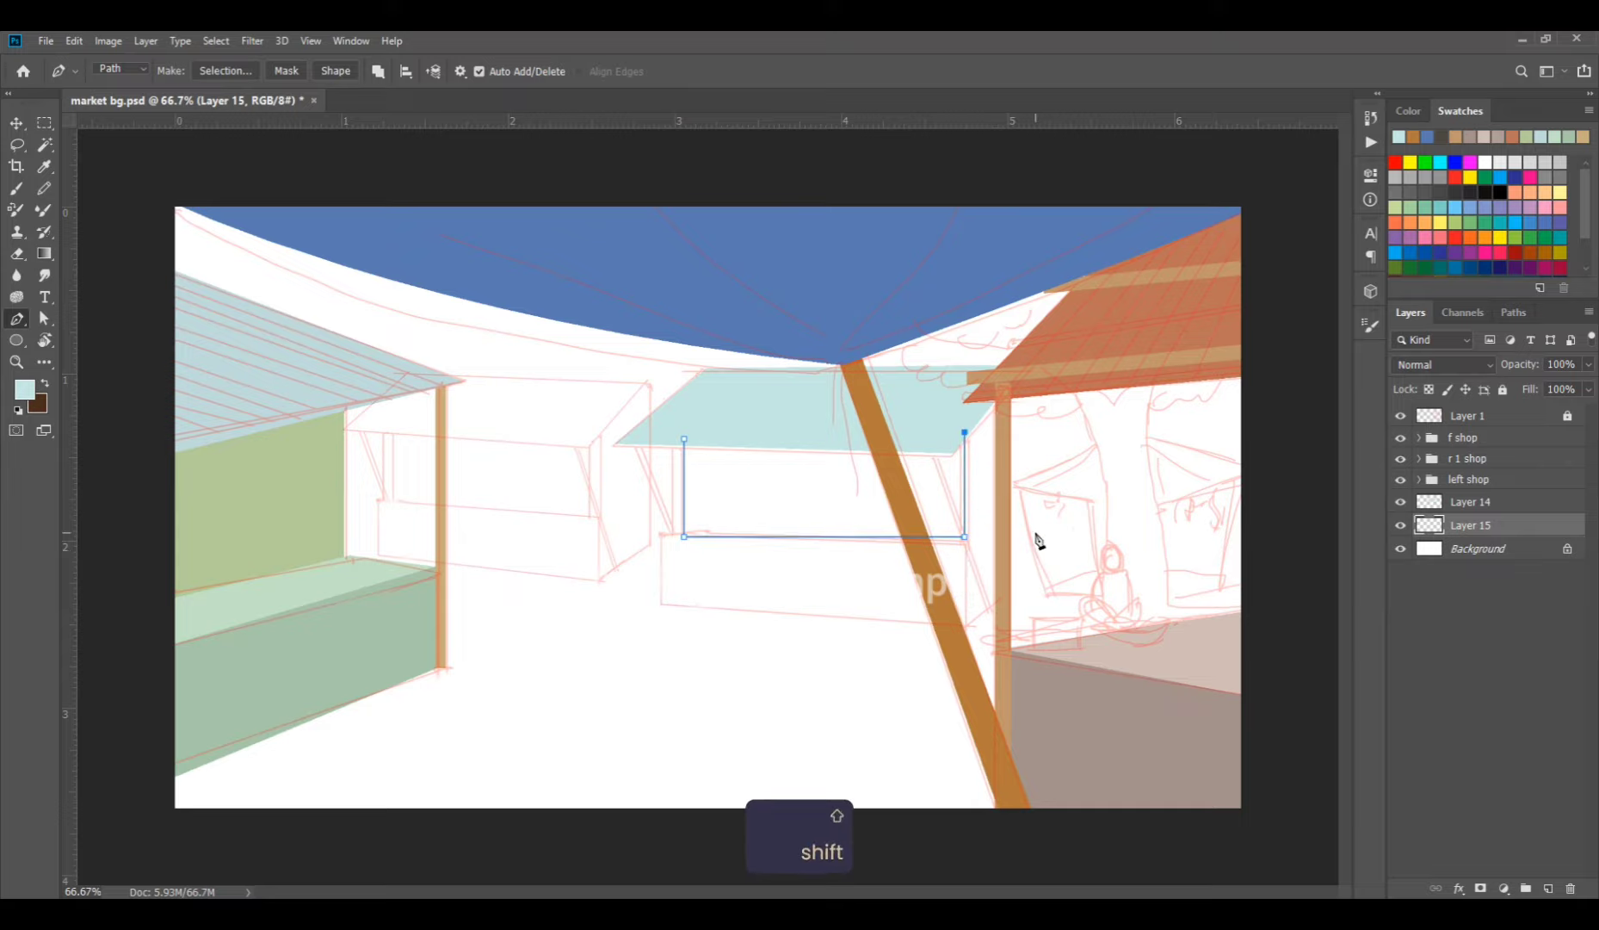
pyautogui.hotkey('ctrl', 'z')
pyautogui.hotkey('ctrl', 'z')
pyautogui.click(961, 549)
pyautogui.keyDown('shift'); pyautogui.click(962, 431); pyautogui.keyUp('shift')
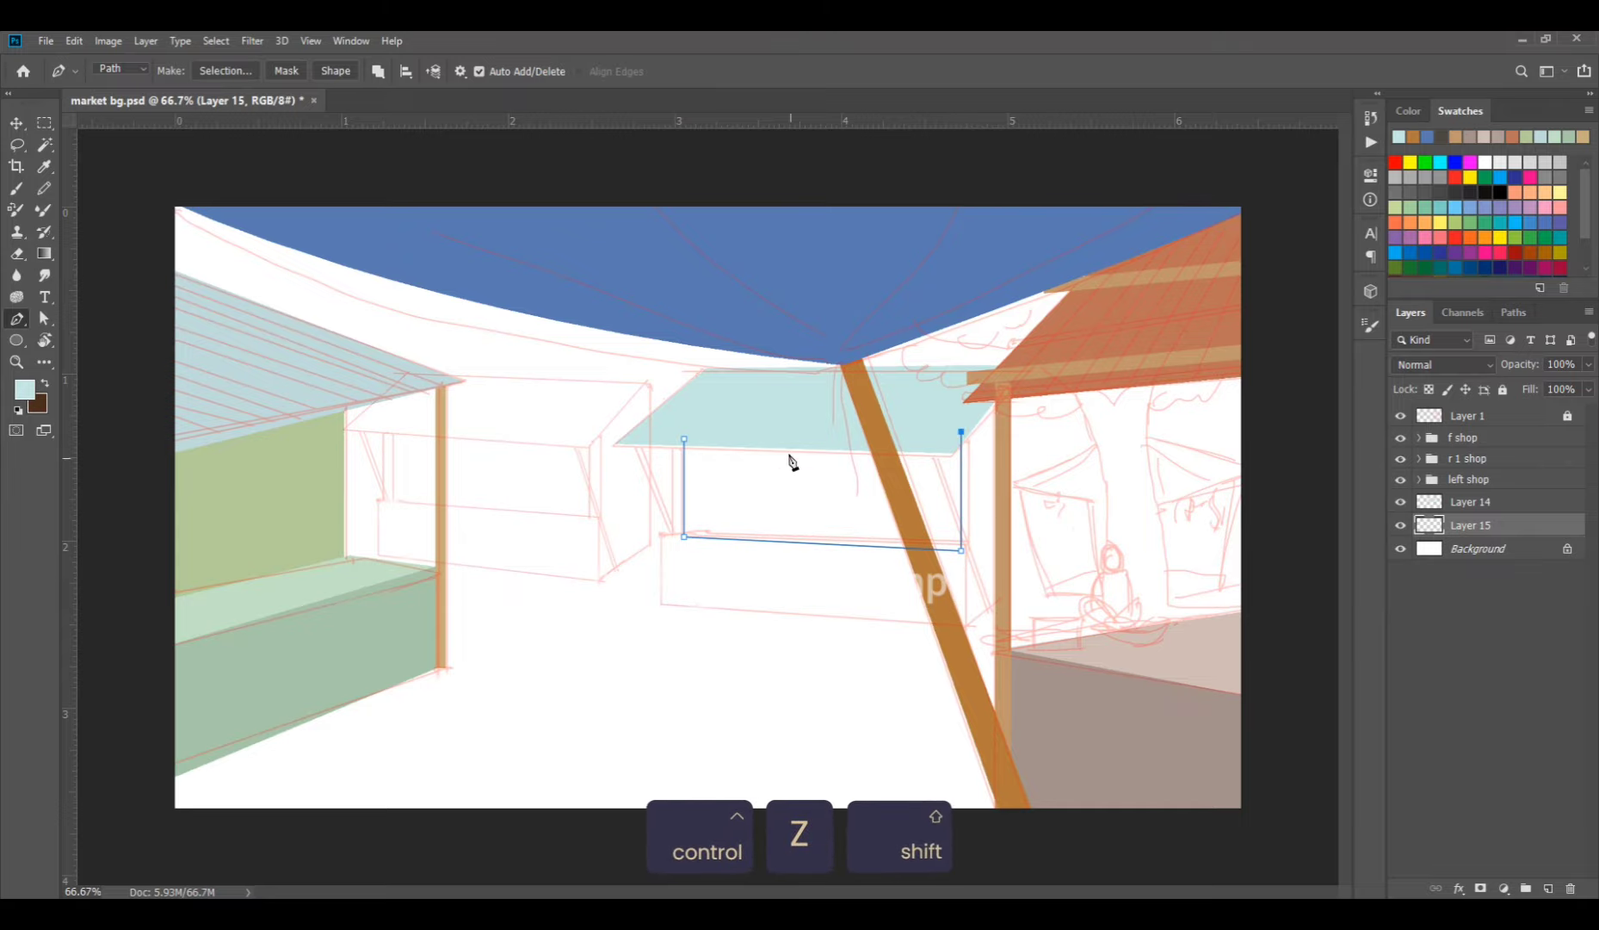
pyautogui.click(684, 439)
pyautogui.hotkey('ctrl', 'Return')
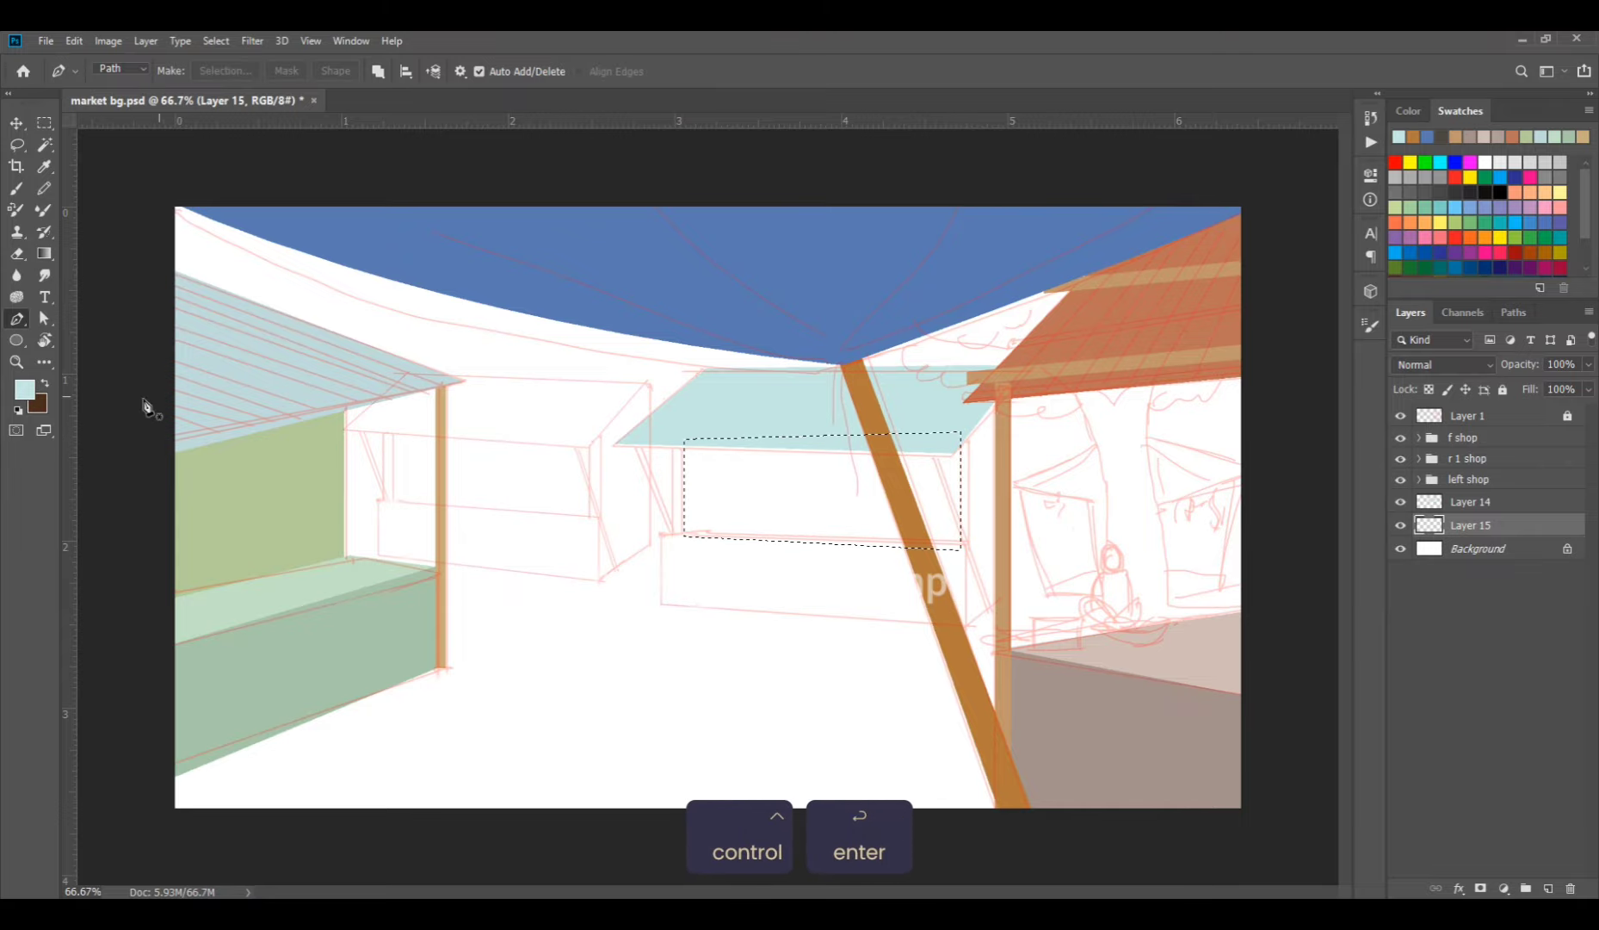
# Set the foreground colour to a muted tan, fill the selected back wall with it, and deselect.
pyautogui.click(27, 395)
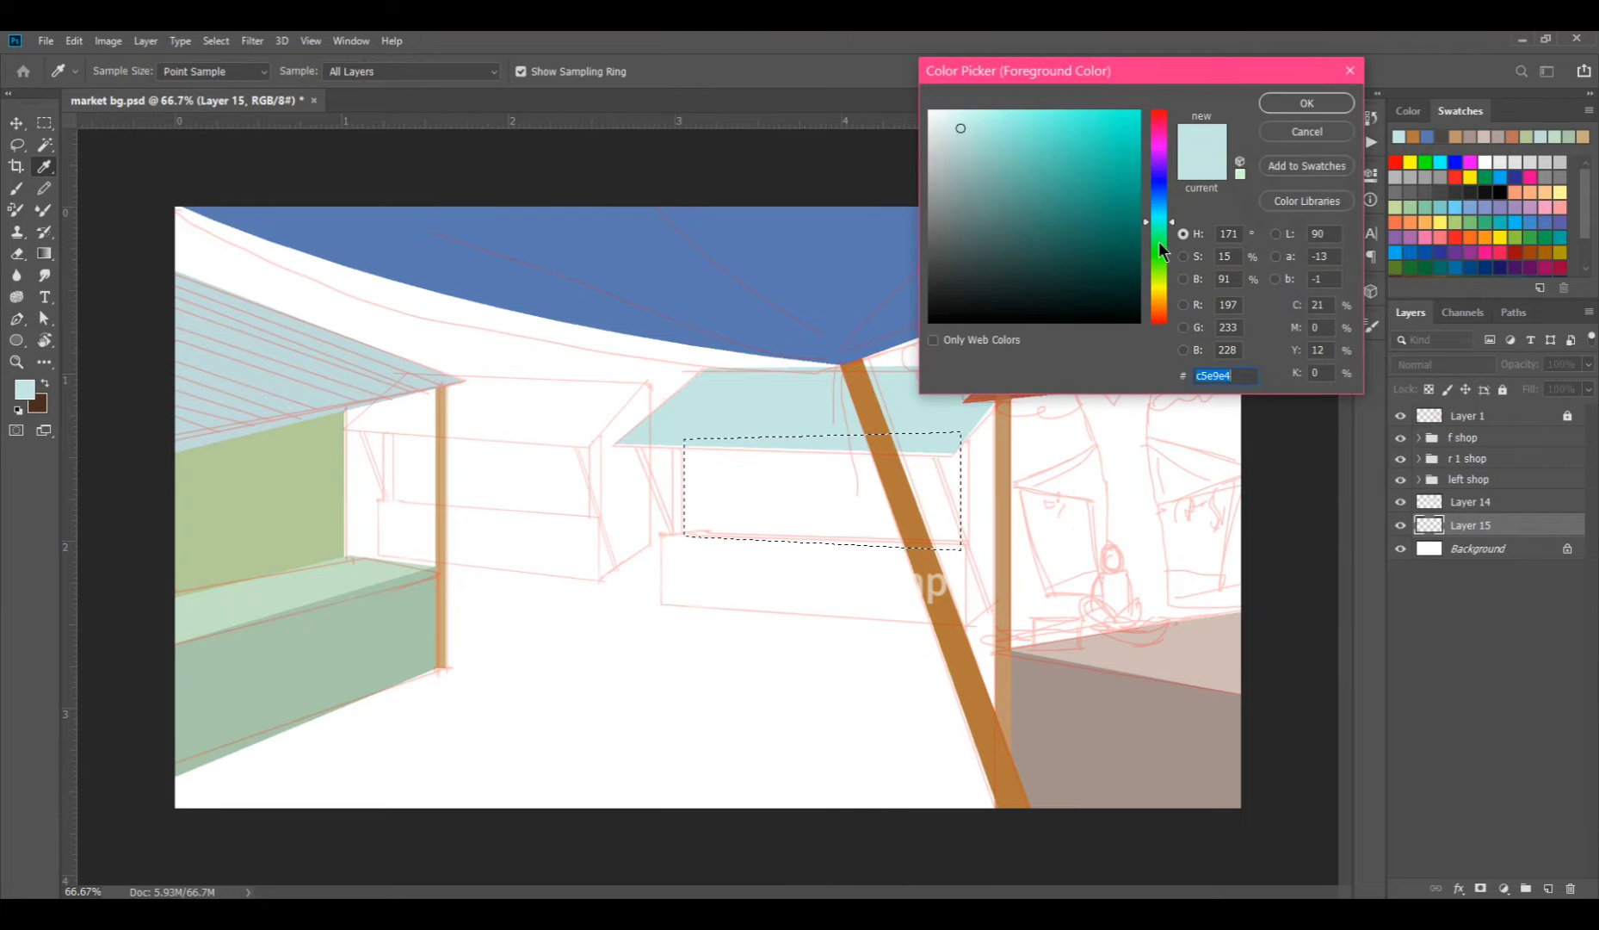
pyautogui.click(1159, 296)
pyautogui.click(990, 149)
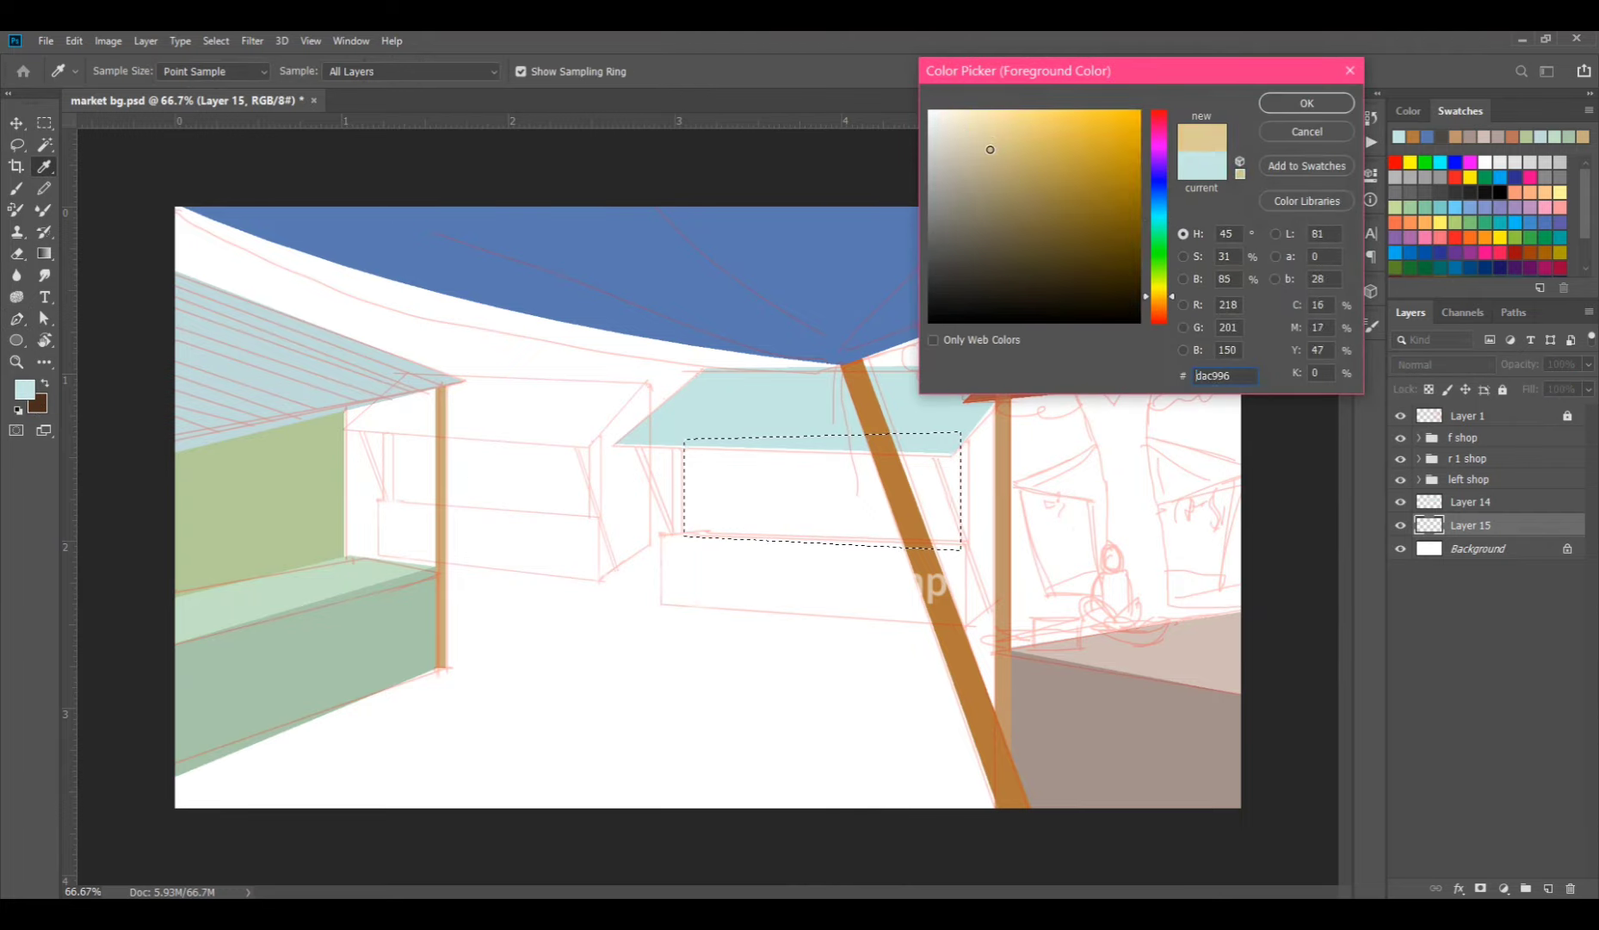
pyautogui.click(1306, 103)
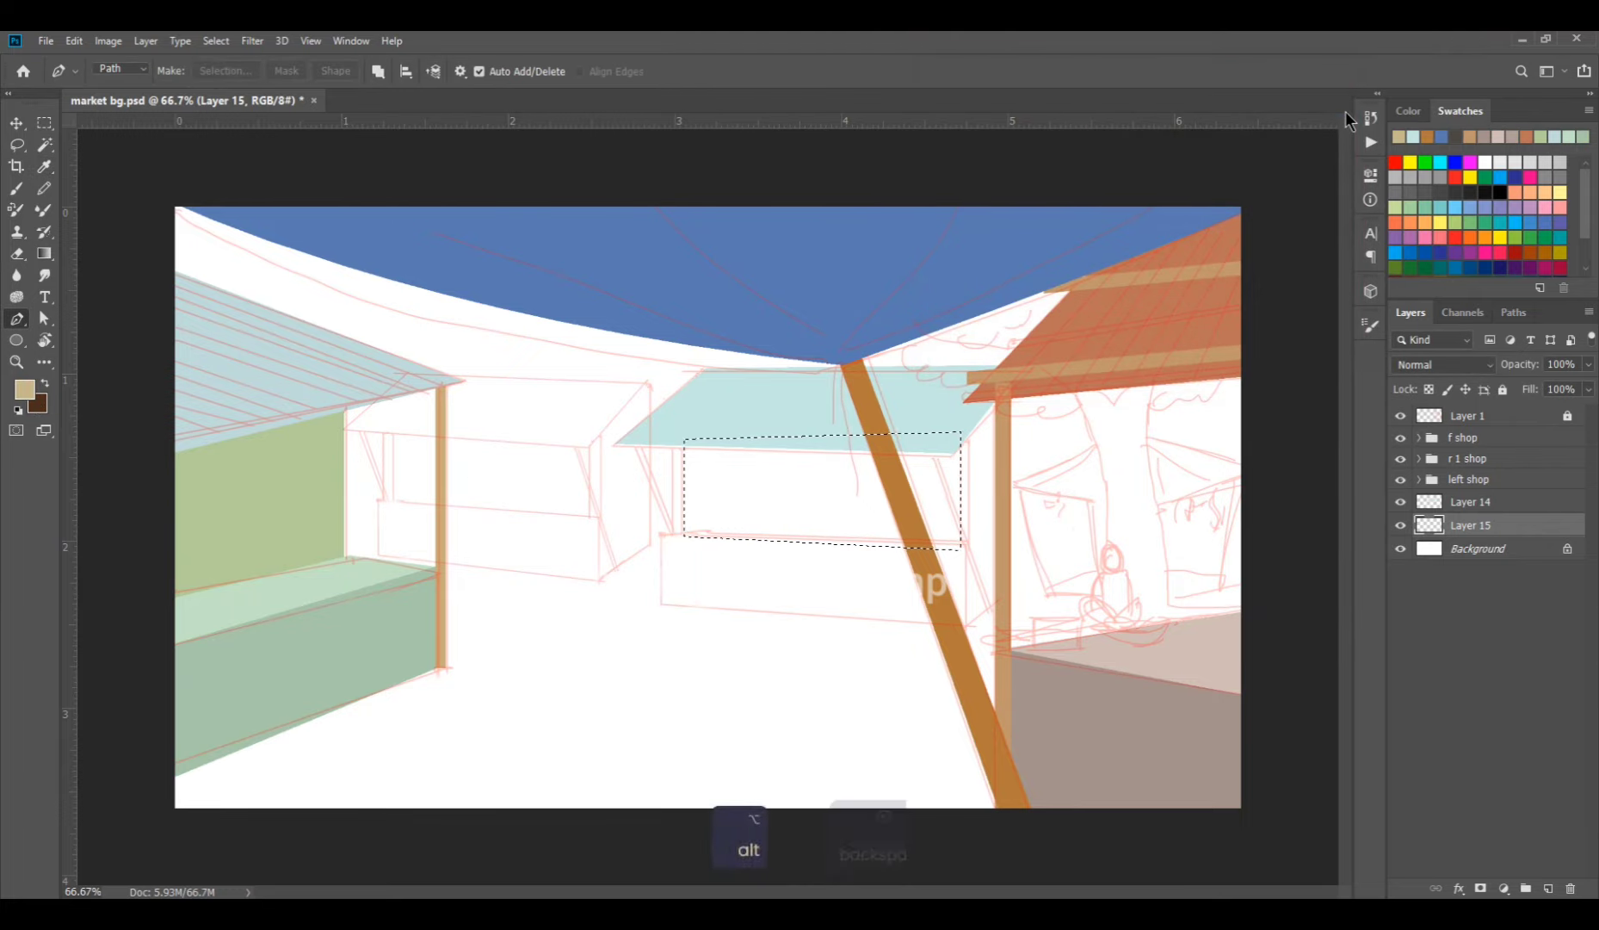
pyautogui.hotkey('alt', 'BackSpace')
pyautogui.hotkey('ctrl', 'd')
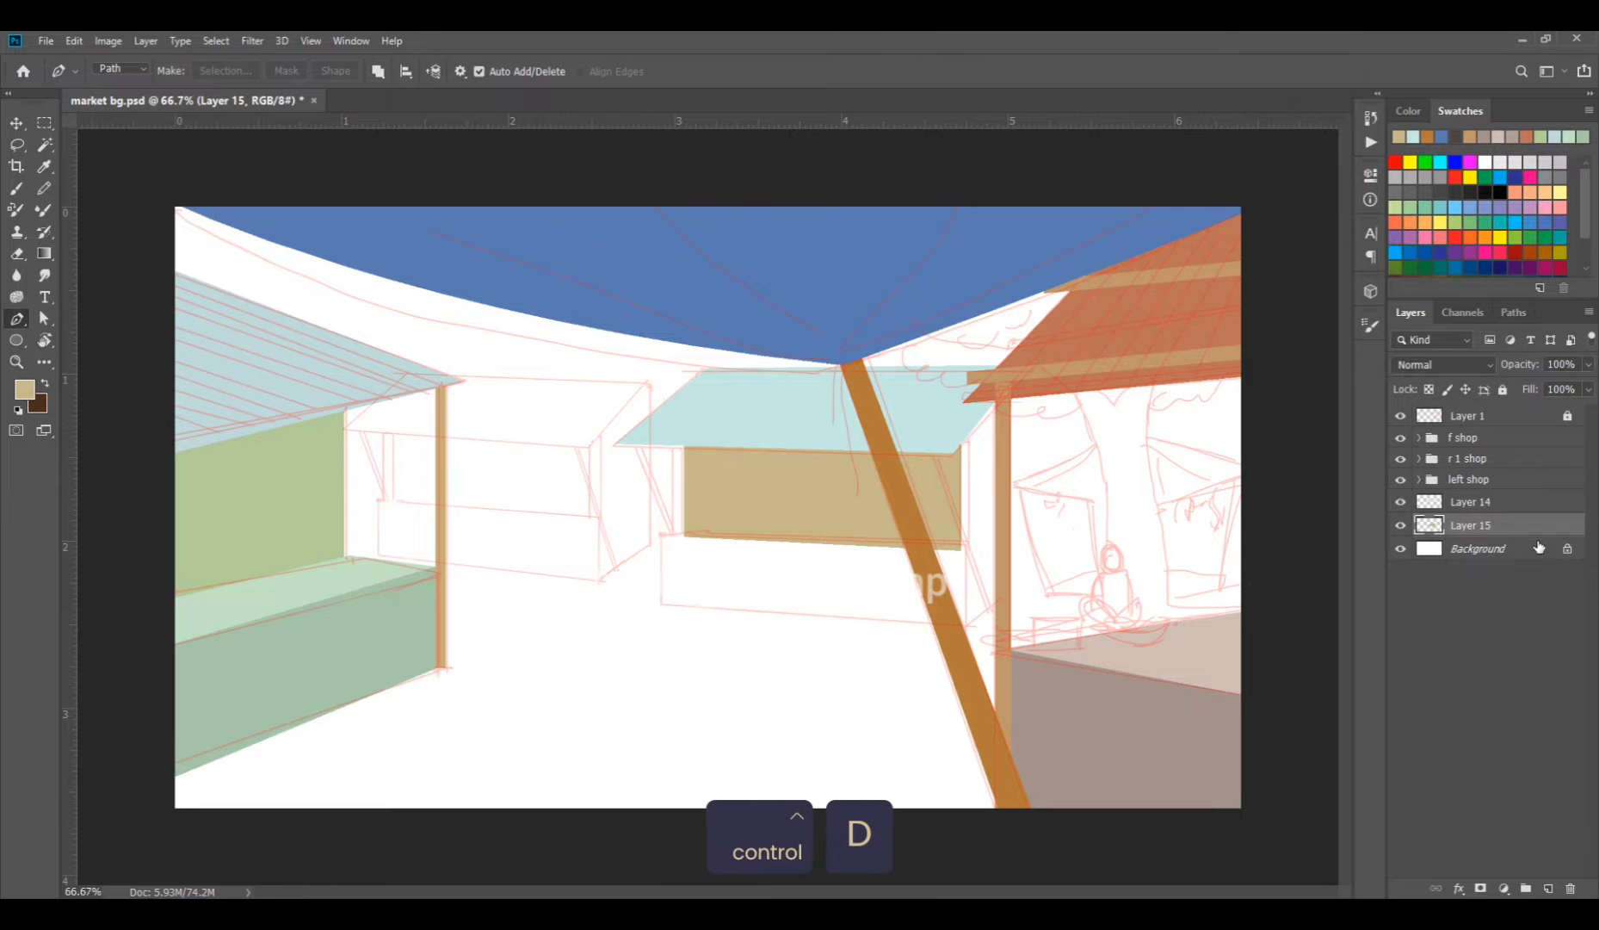
# Add a new layer above Layer 15 and hide the f shop, r 1 shop and left shop groups.
pyautogui.click(1549, 887)
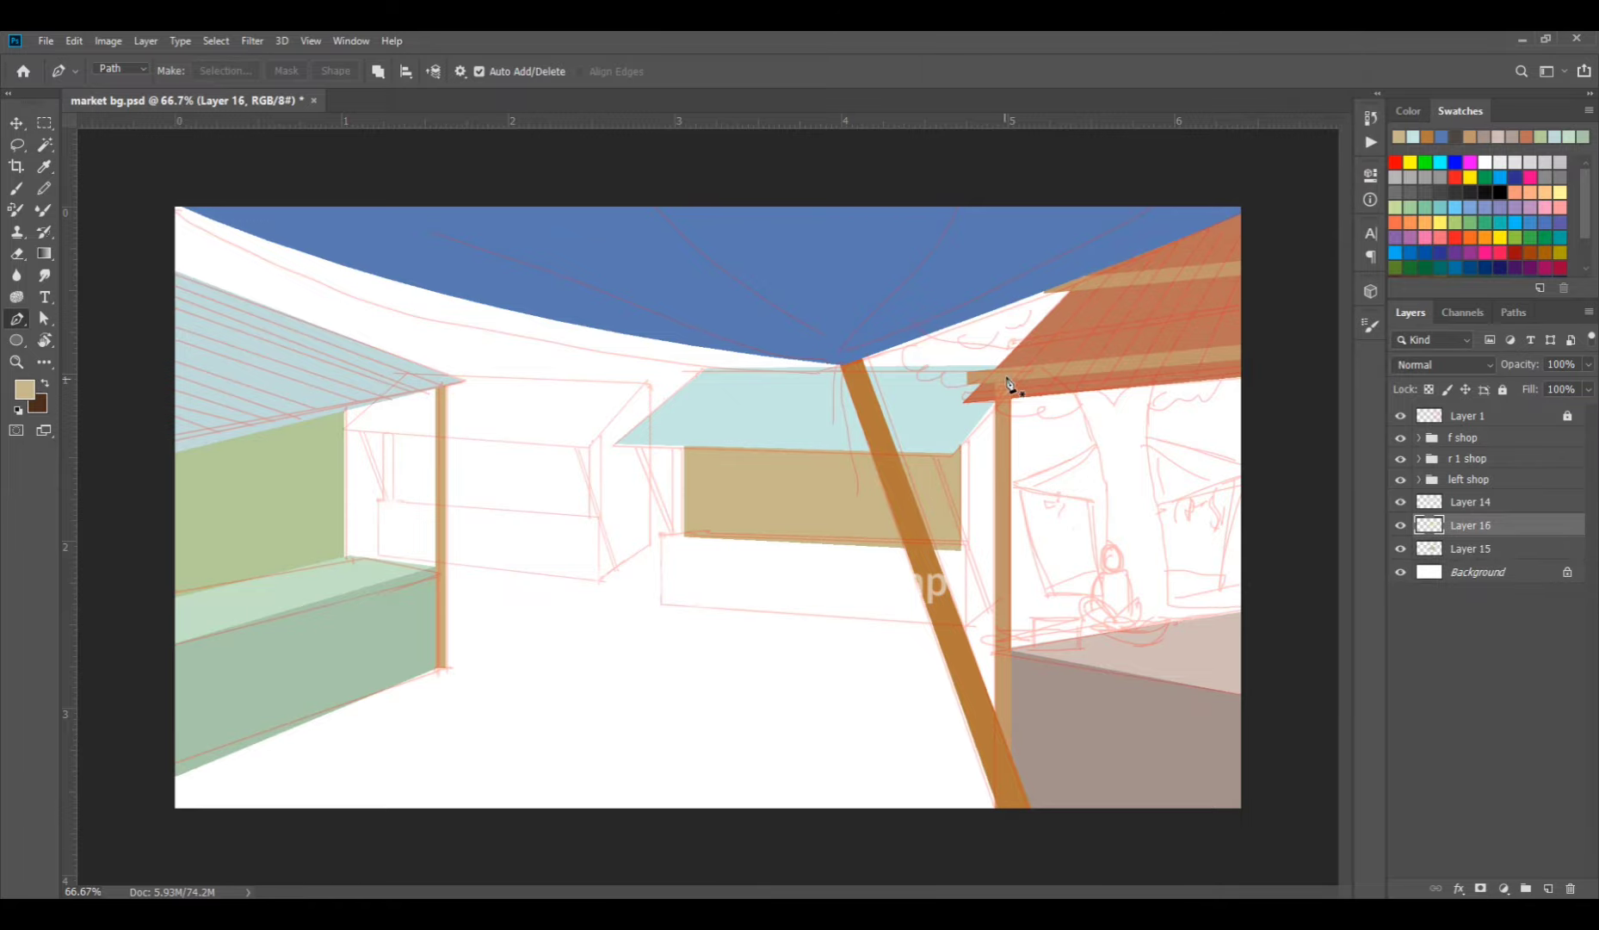
pyautogui.click(1400, 439)
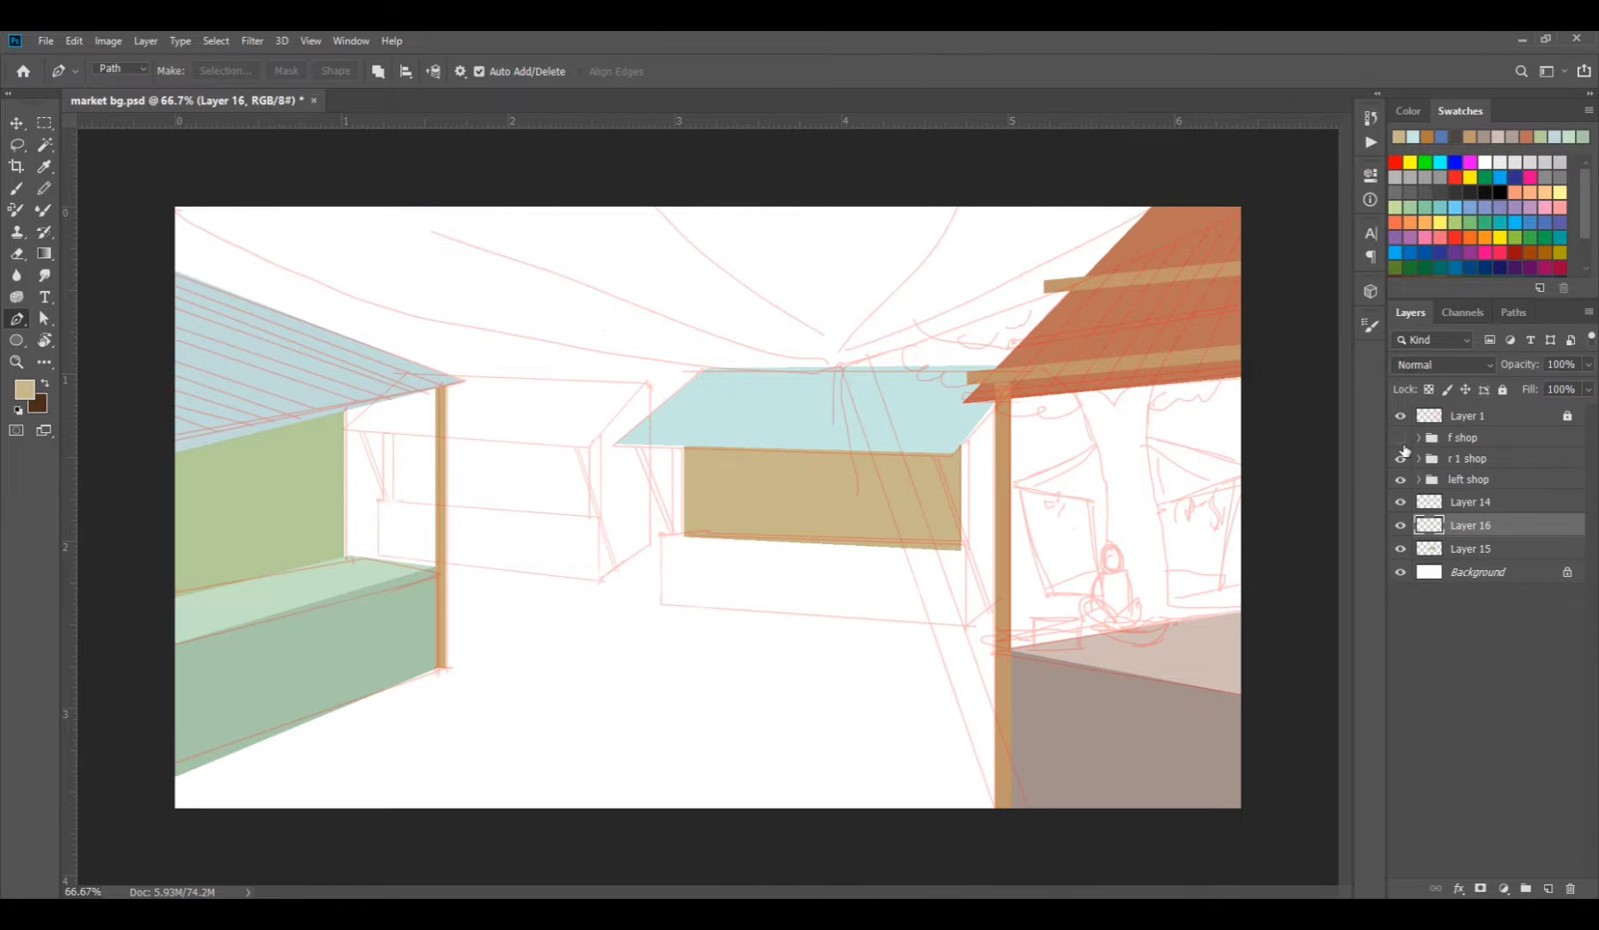
pyautogui.click(1403, 465)
pyautogui.click(1398, 480)
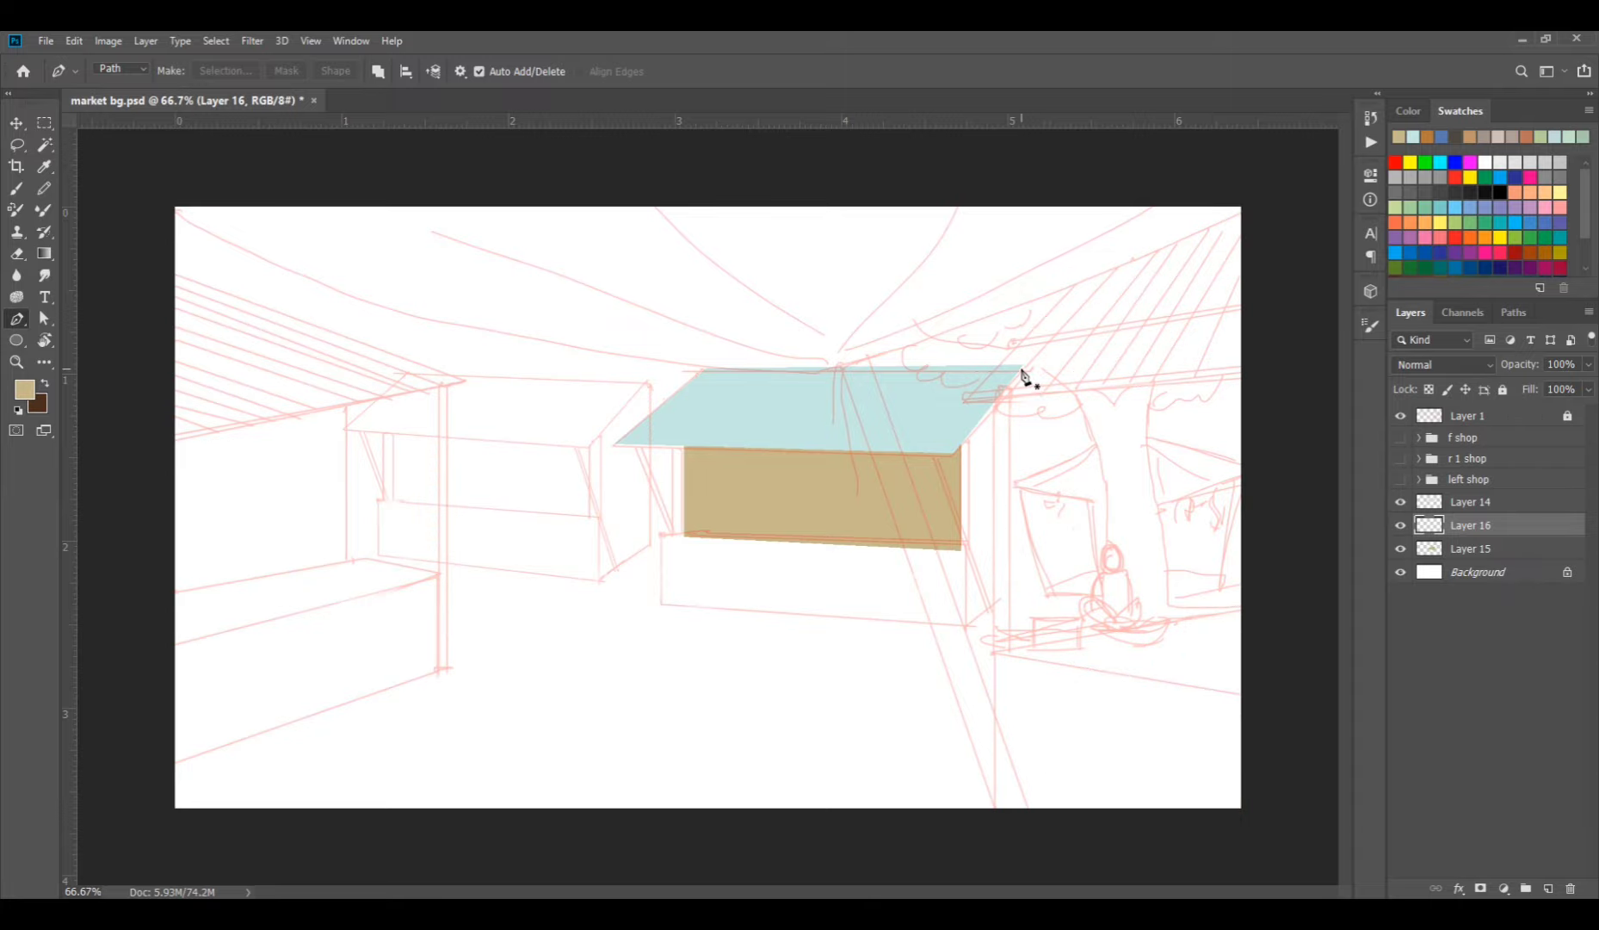
# Outline the middle stall's side wall on Layer 16 with a closed four-point Pen path and convert it to a selection.
pyautogui.keyDown('shift'); pyautogui.click(1012, 583); pyautogui.keyUp('shift')
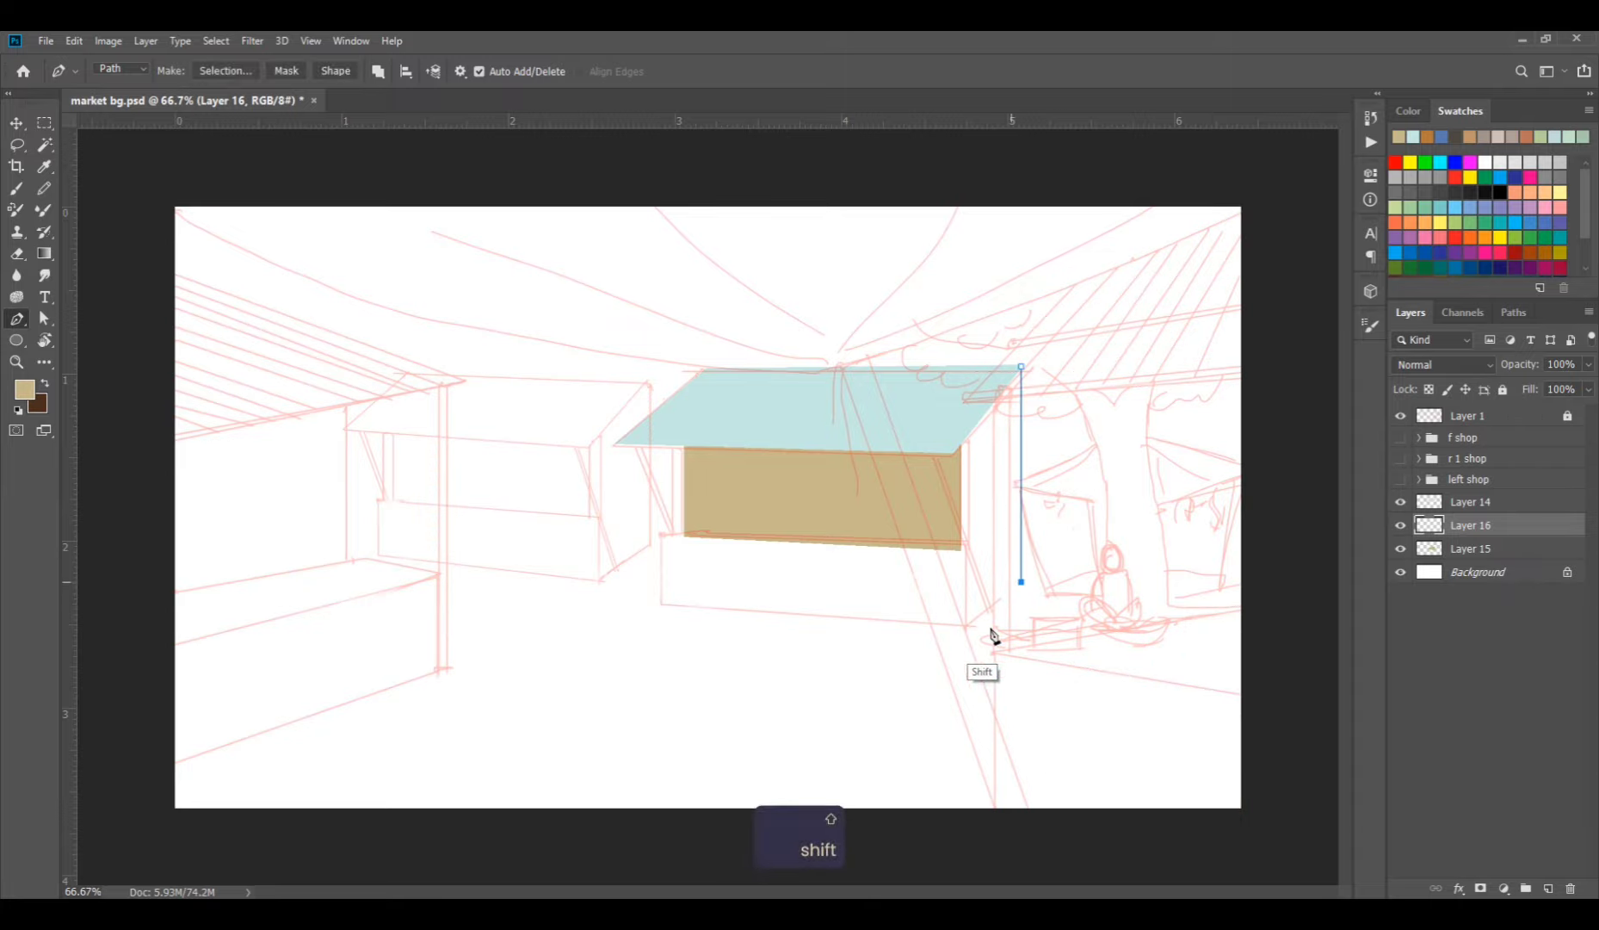
pyautogui.click(965, 627)
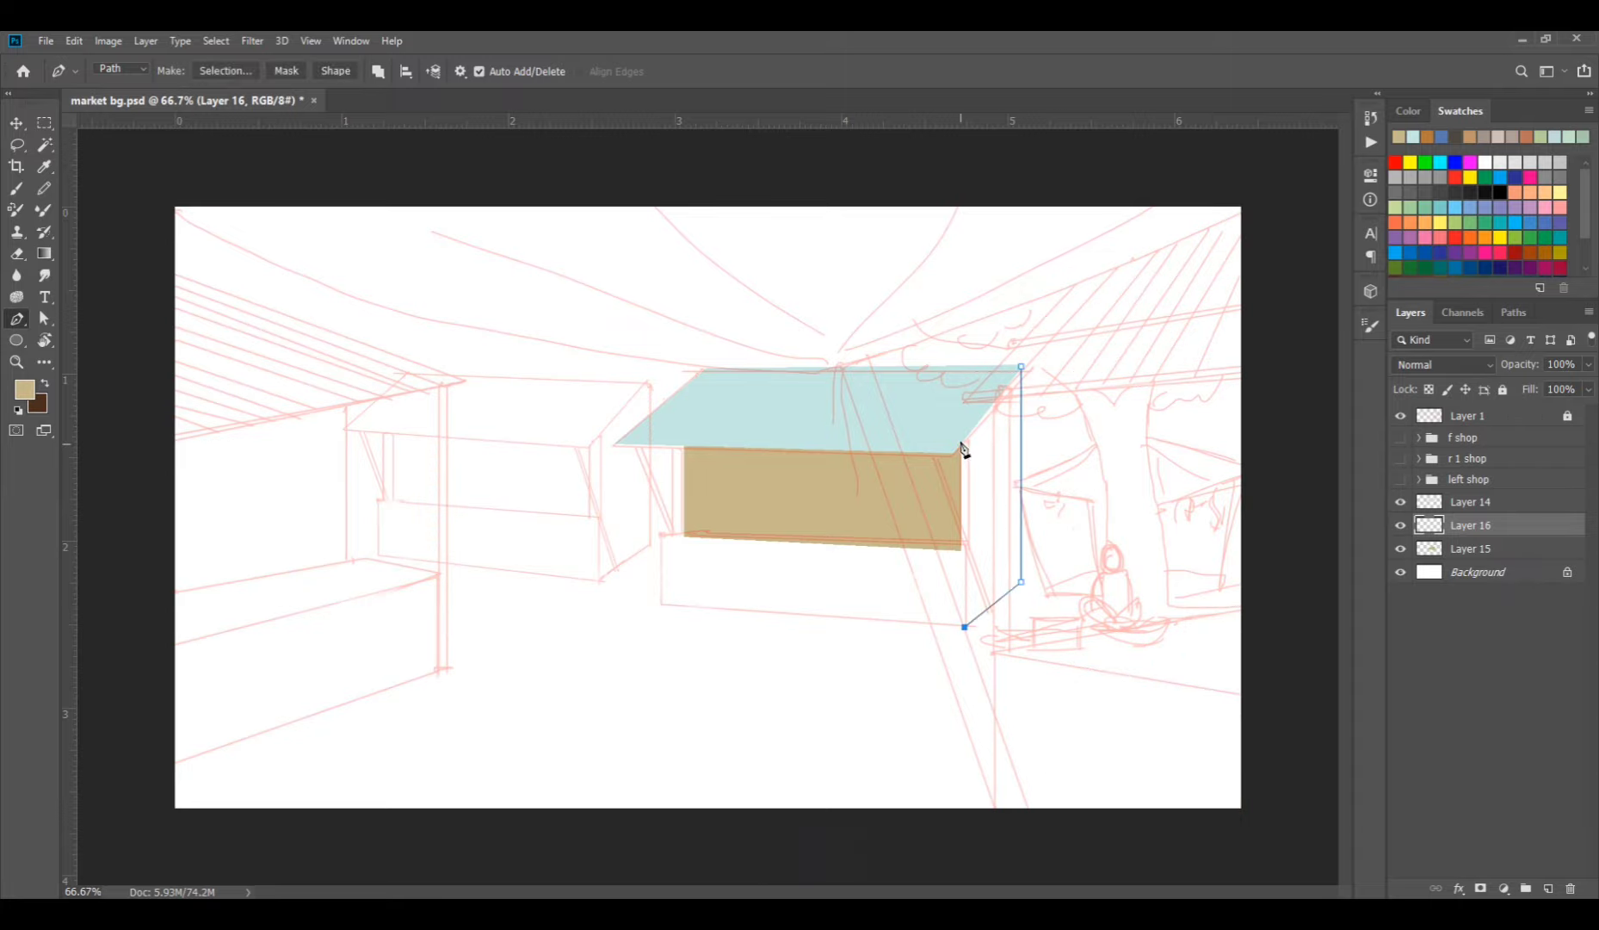
pyautogui.keyDown('shift'); pyautogui.click(967, 427); pyautogui.keyUp('shift')
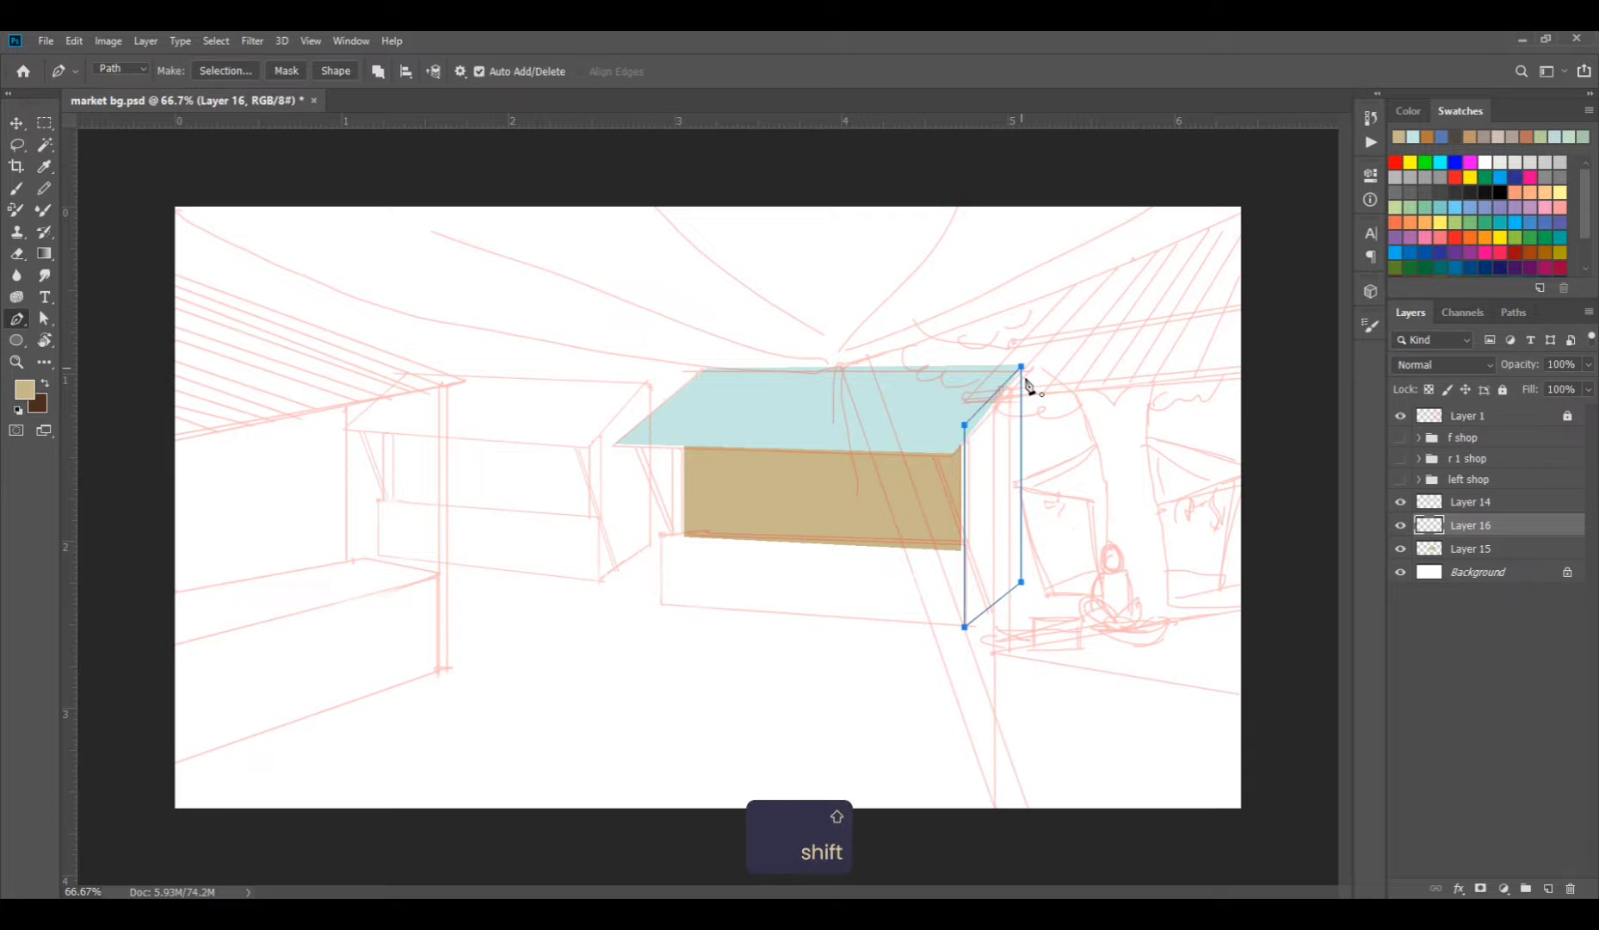
pyautogui.hotkey('ctrl', 'Return')
# Set the foreground colour to a pale green, fill the selected side wall with it, and deselect.
pyautogui.click(26, 391)
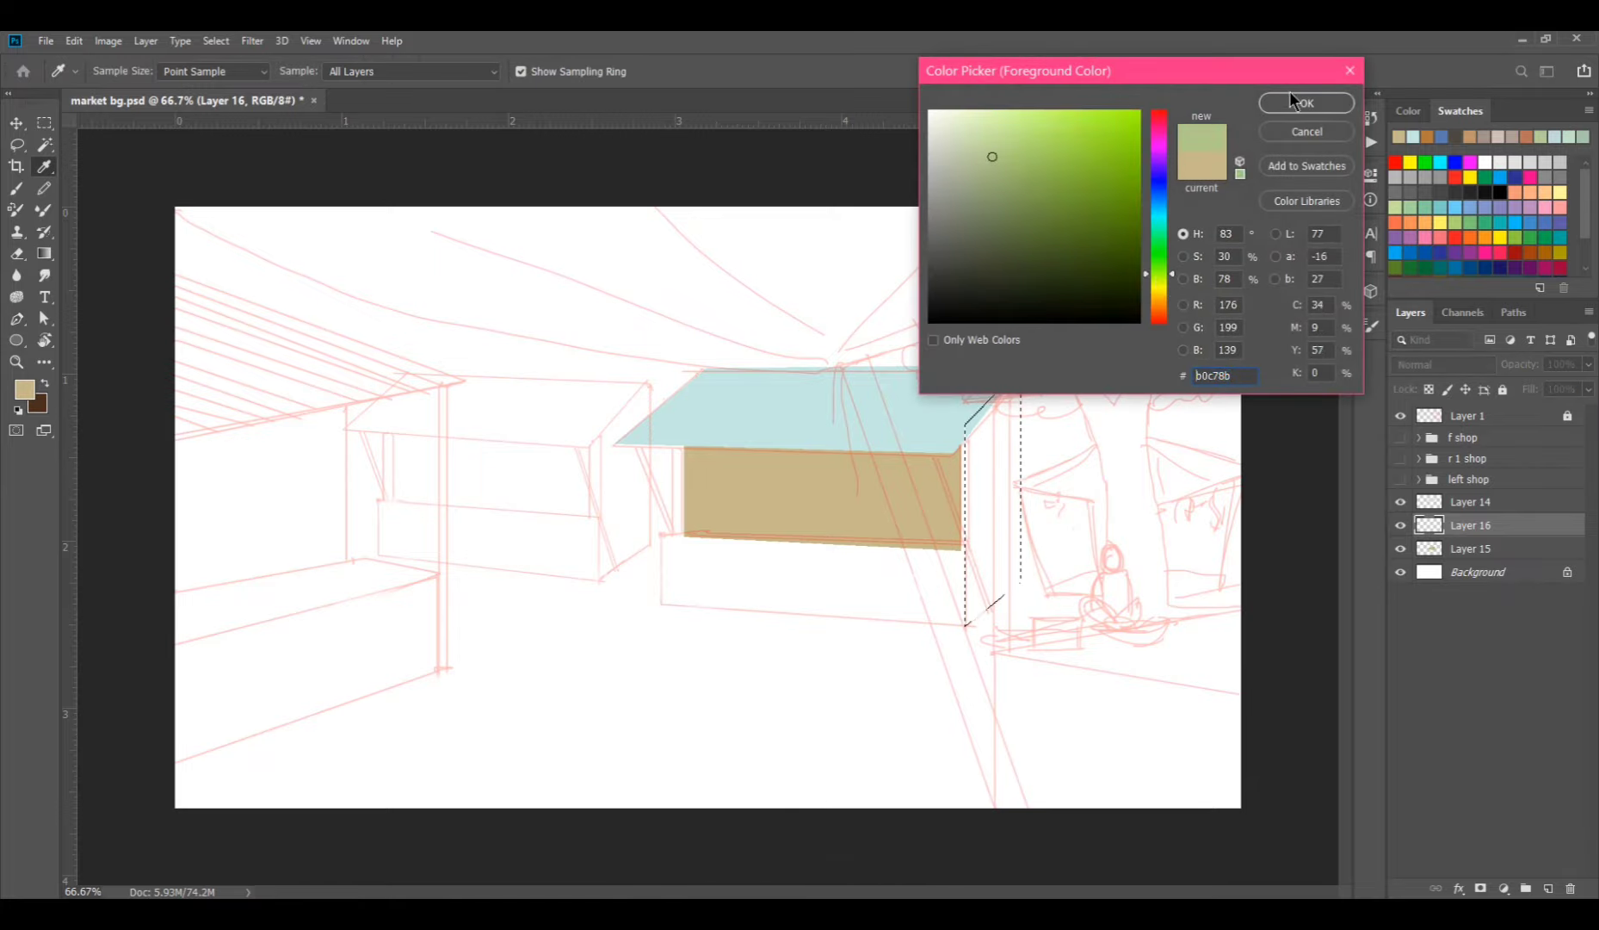
pyautogui.click(971, 149)
pyautogui.click(1291, 103)
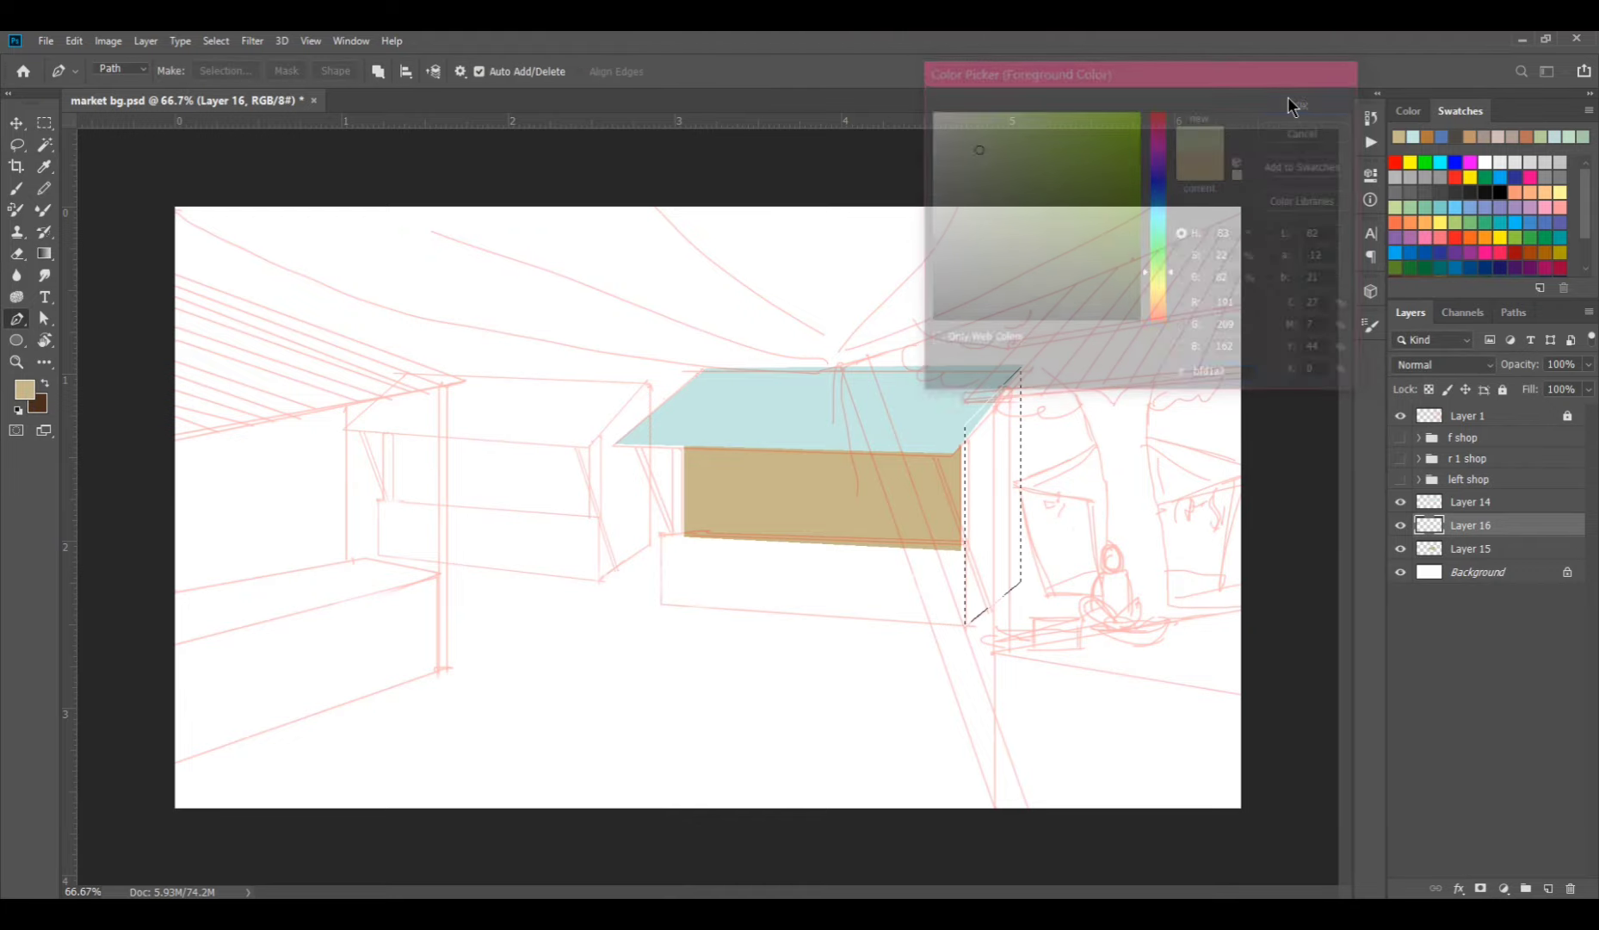
pyautogui.hotkey('alt', 'BackSpace')
pyautogui.hotkey('ctrl', 'd')
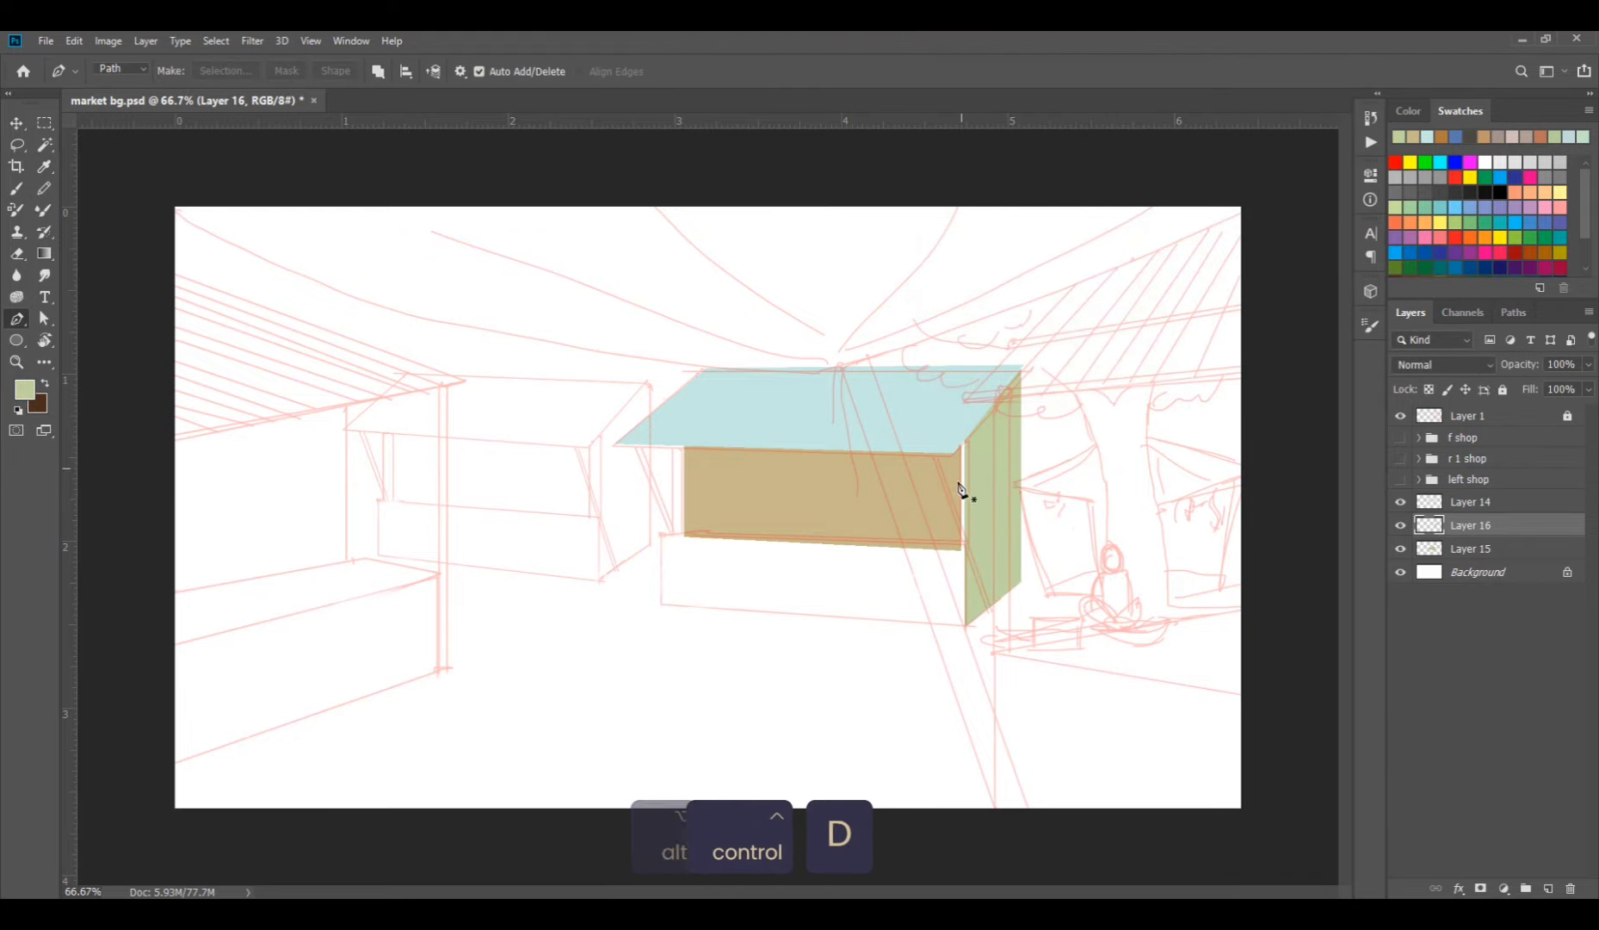
# Outline the narrow post between the middle stall's back wall and side wall with a closed Pen path on Layer 16 and select it.
pyautogui.keyDown('ctrl'); pyautogui.click(980, 552); pyautogui.keyUp('ctrl')
pyautogui.keyDown('ctrl'); pyautogui.click(980, 553); pyautogui.keyUp('ctrl')
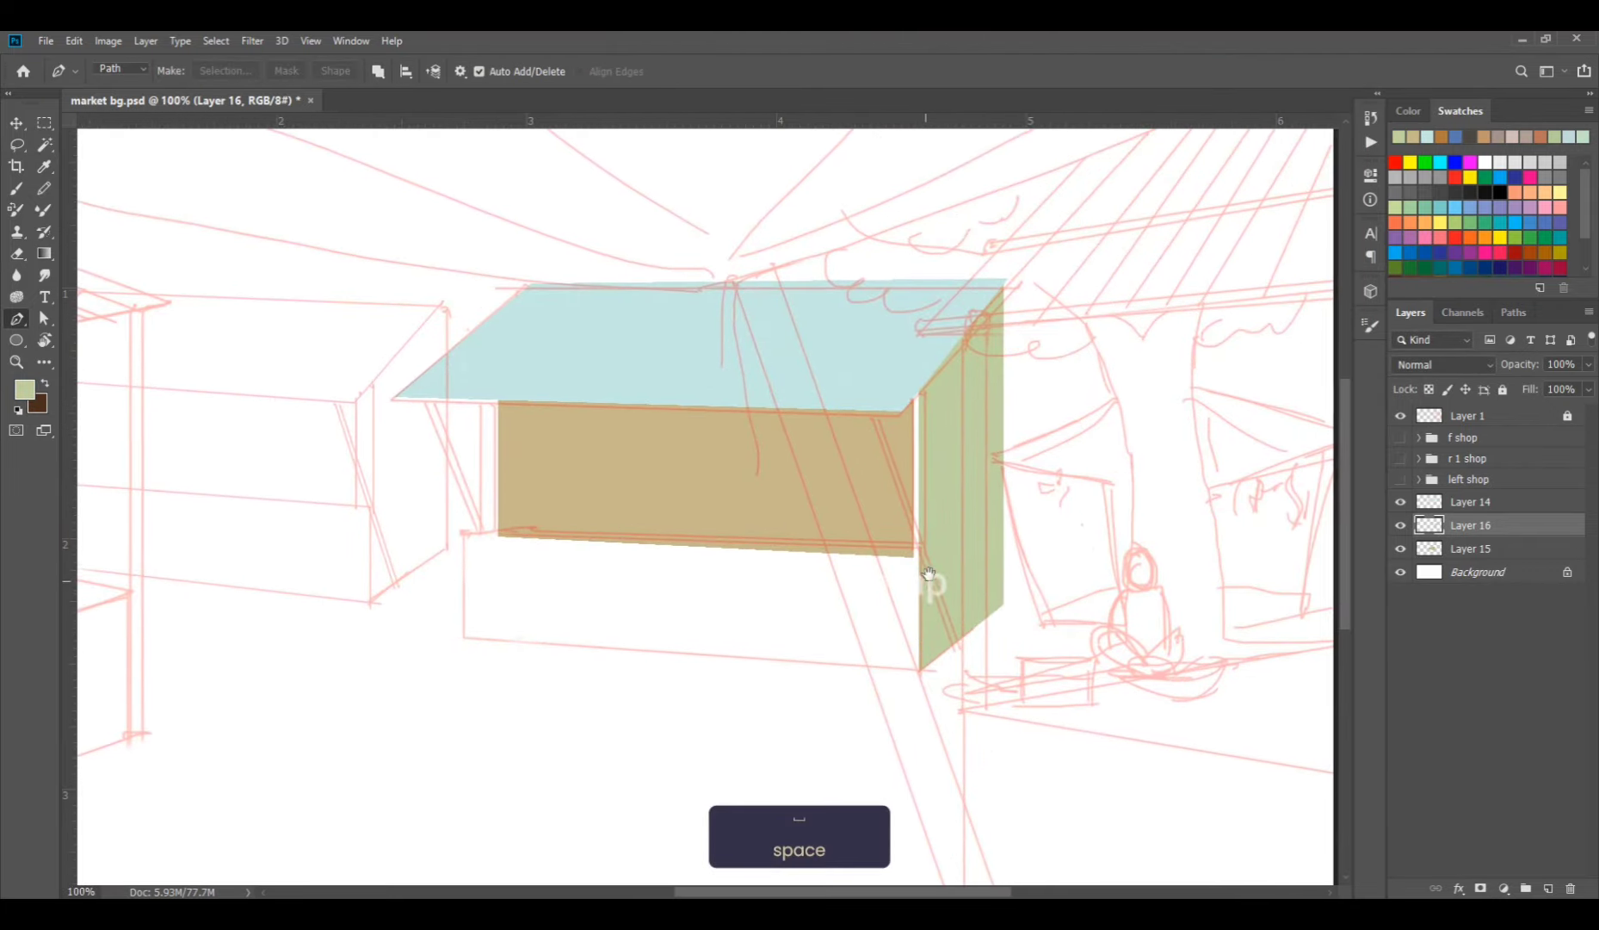
pyautogui.moveTo(923, 394); pyautogui.dragTo(923, 392)
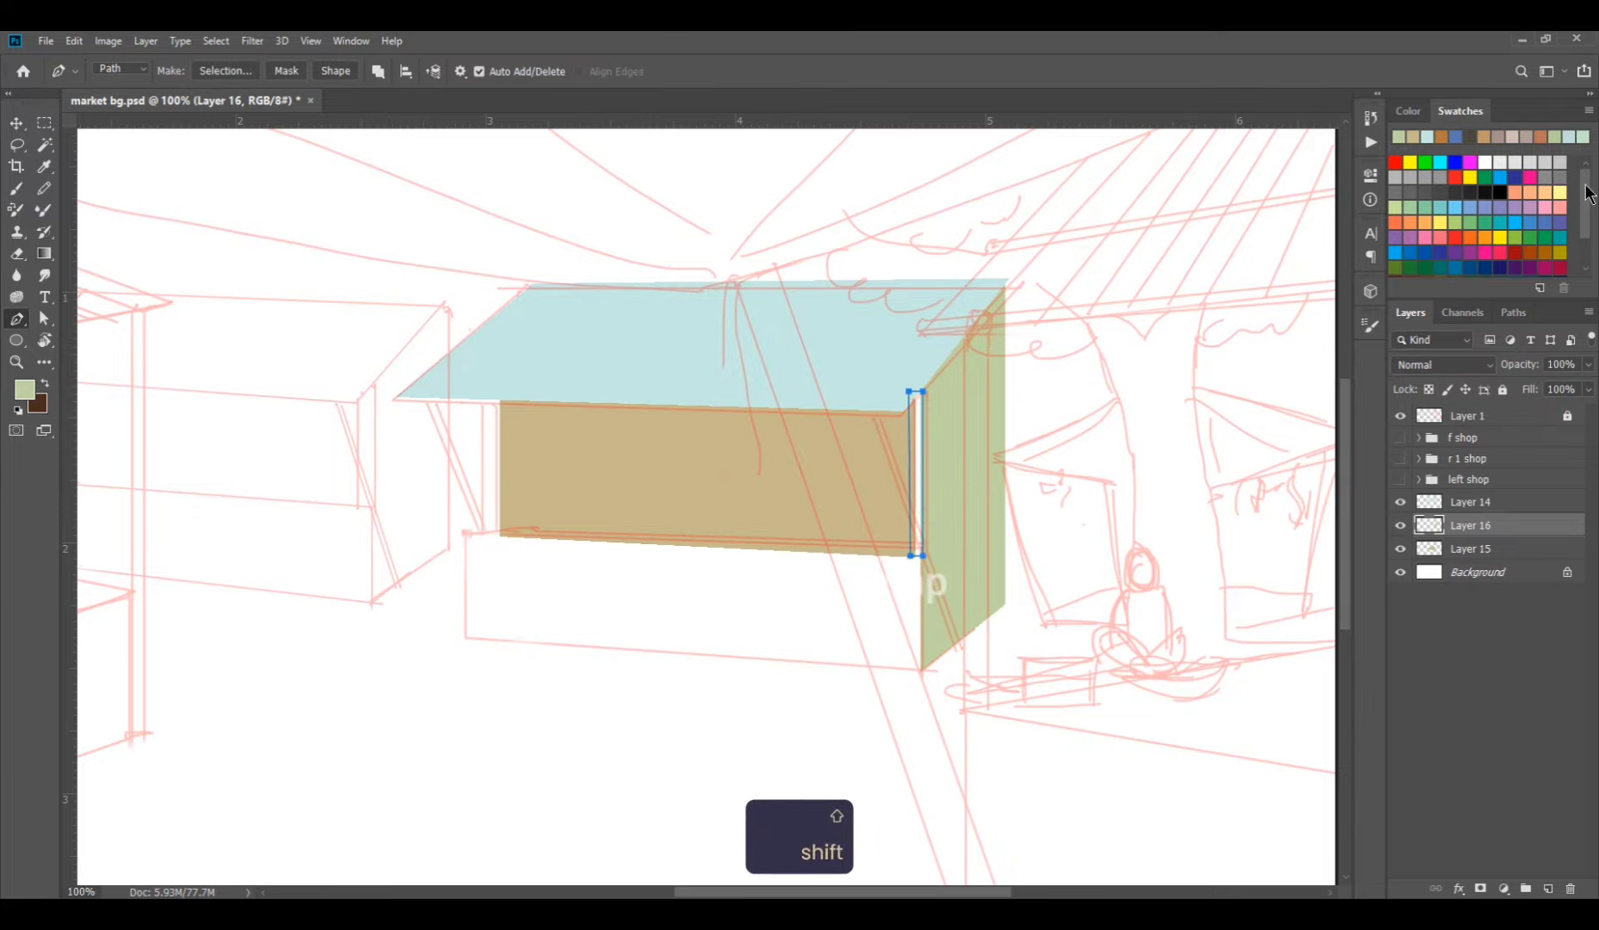
pyautogui.hotkey('ctrl', 'Return')
# Set the foreground colour to a lighter pale green, fill the selected post with it, and deselect.
pyautogui.click(38, 394)
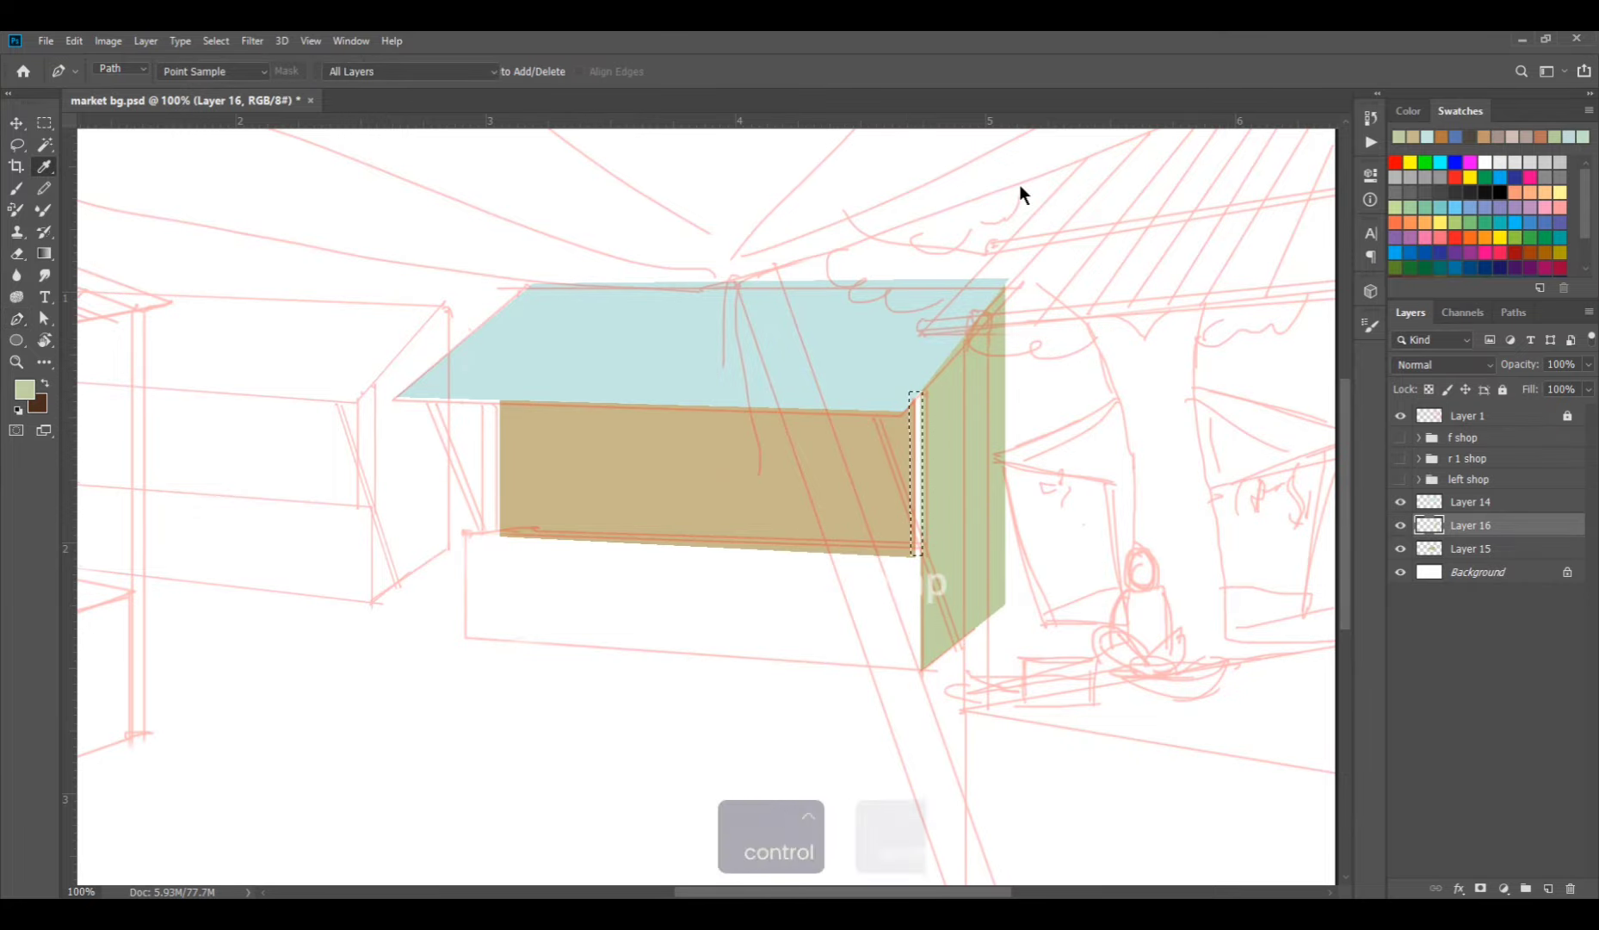
pyautogui.click(966, 127)
pyautogui.click(1307, 102)
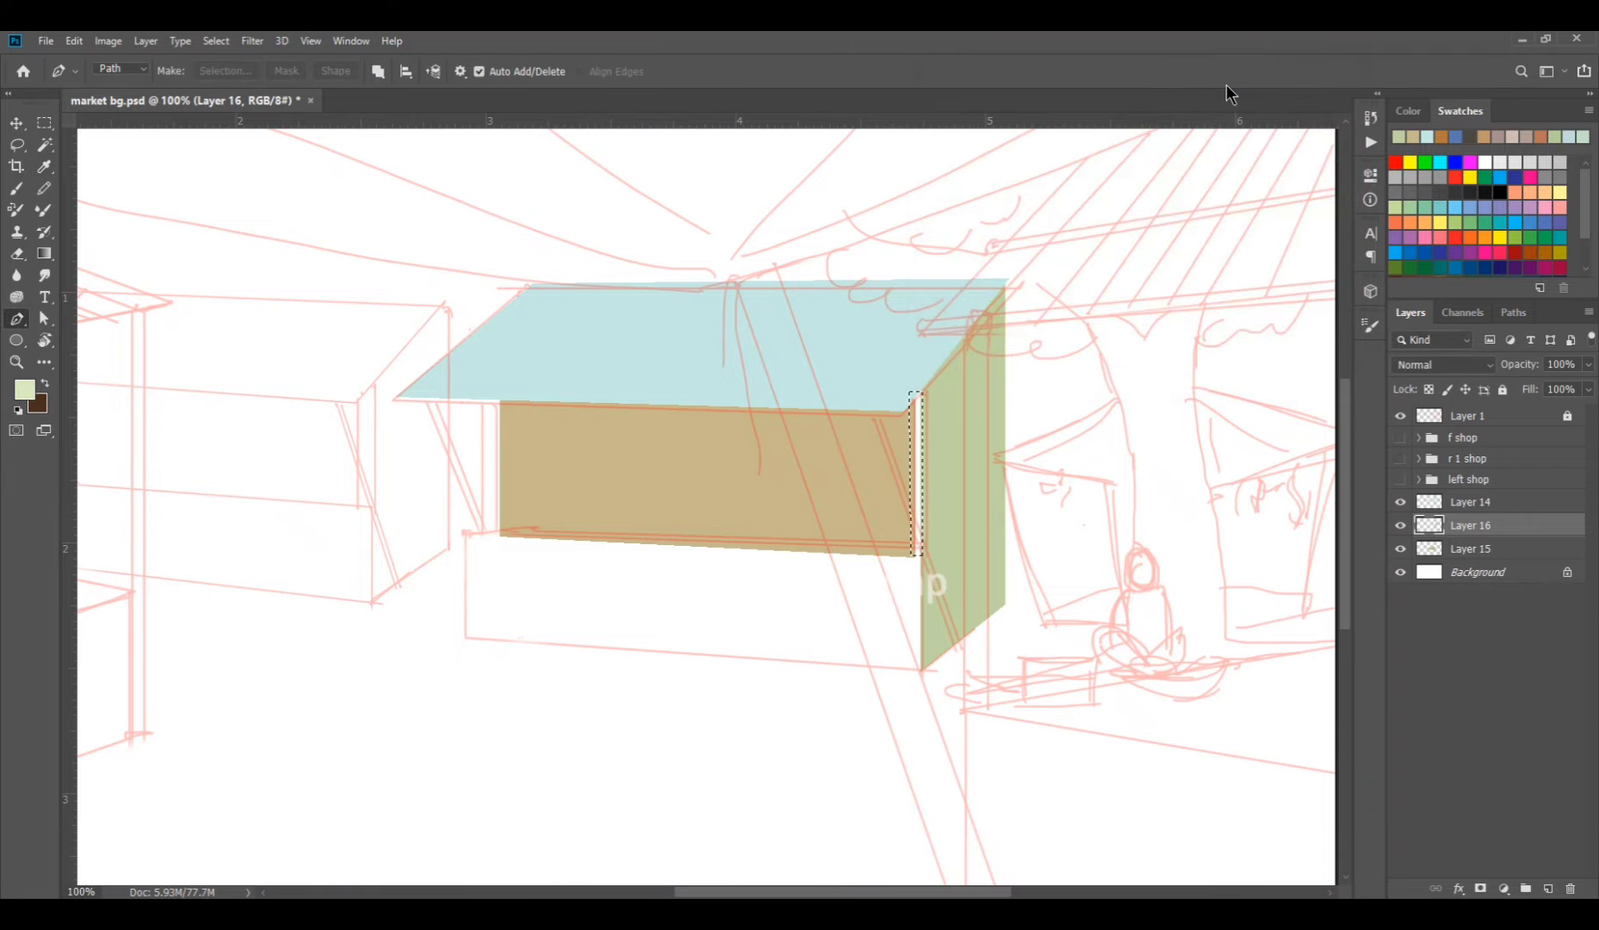
pyautogui.hotkey('alt', 'BackSpace')
pyautogui.hotkey('ctrl', 'd')
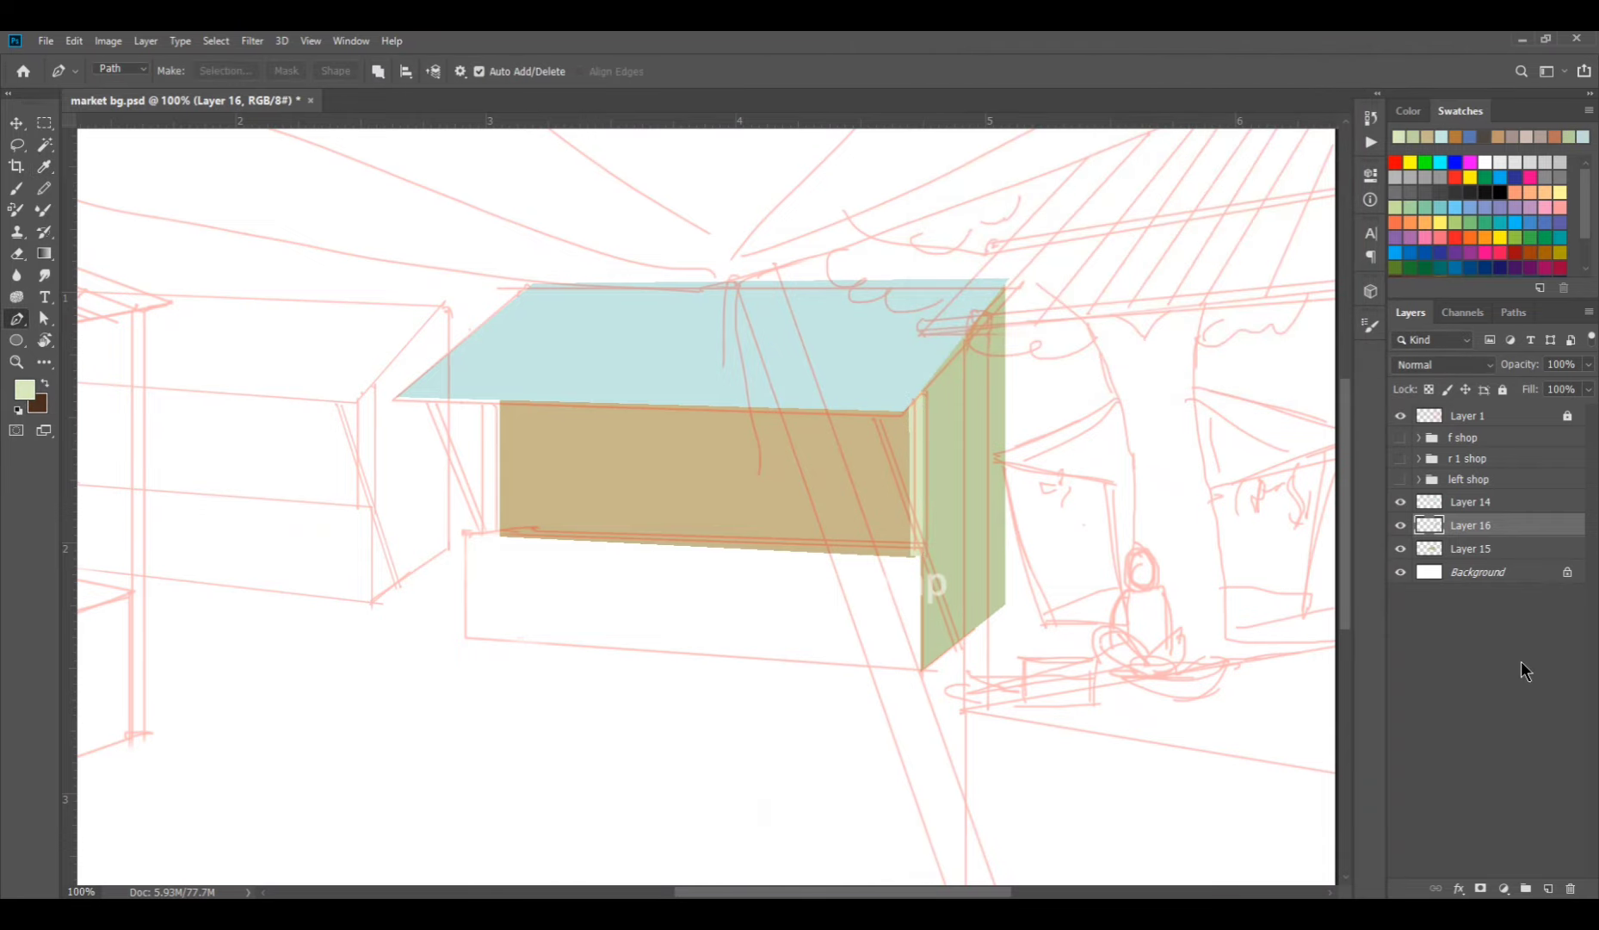
# Add a new layer above Layer 16, outline the stall's counter front with a closed four-point Pen path, and convert it to a selection.
pyautogui.click(1549, 888)
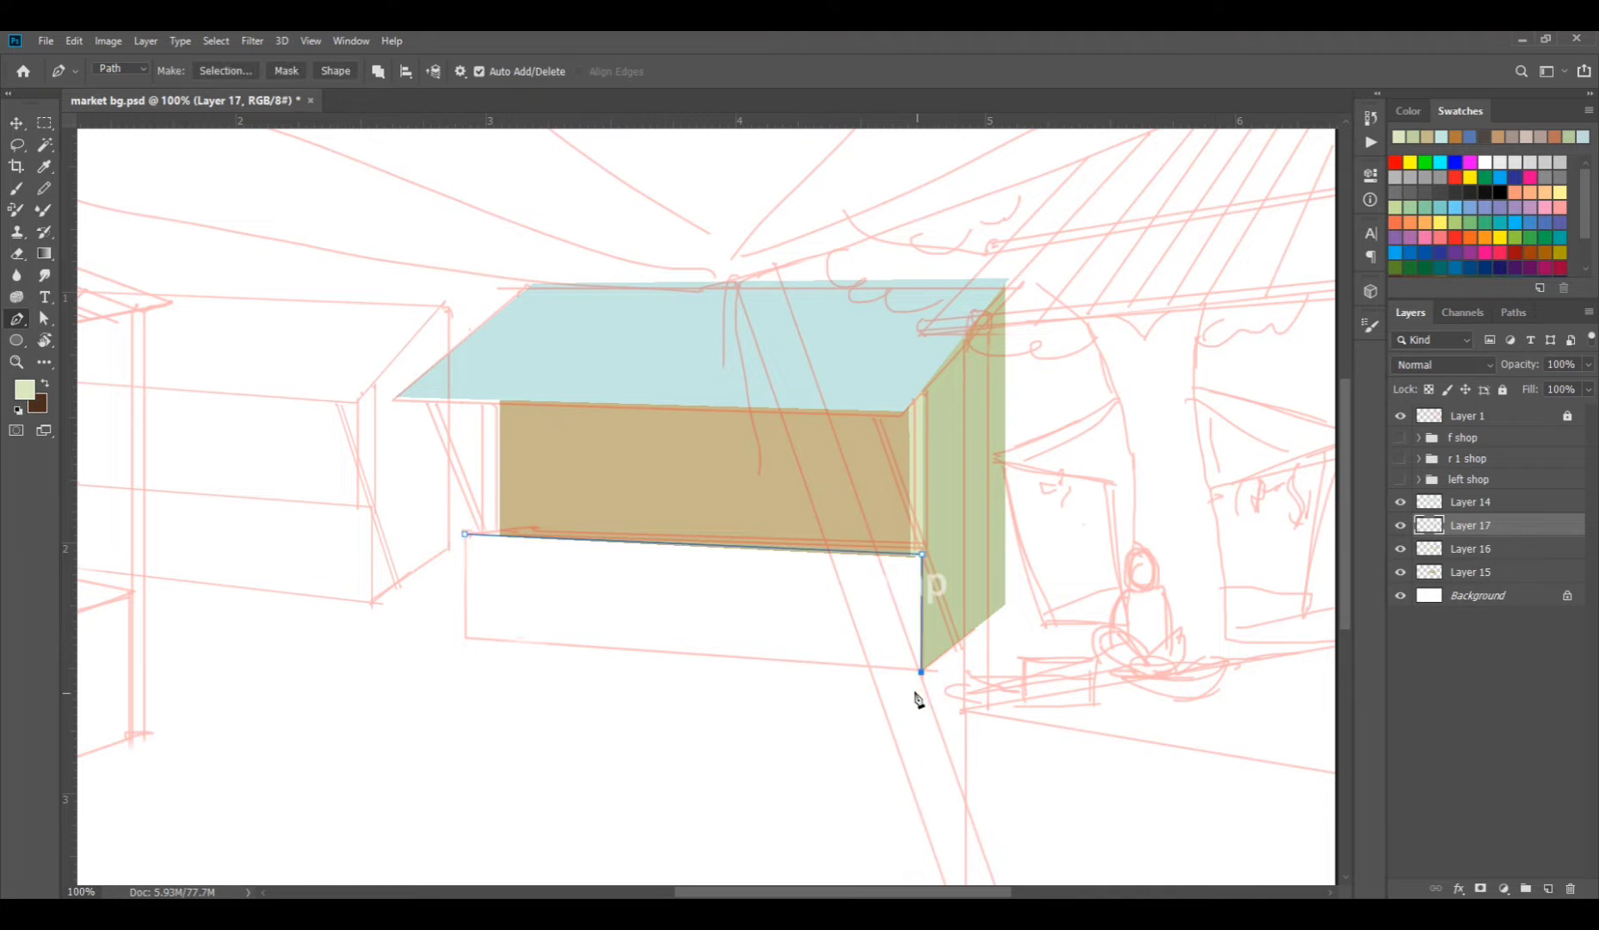
pyautogui.click(466, 641)
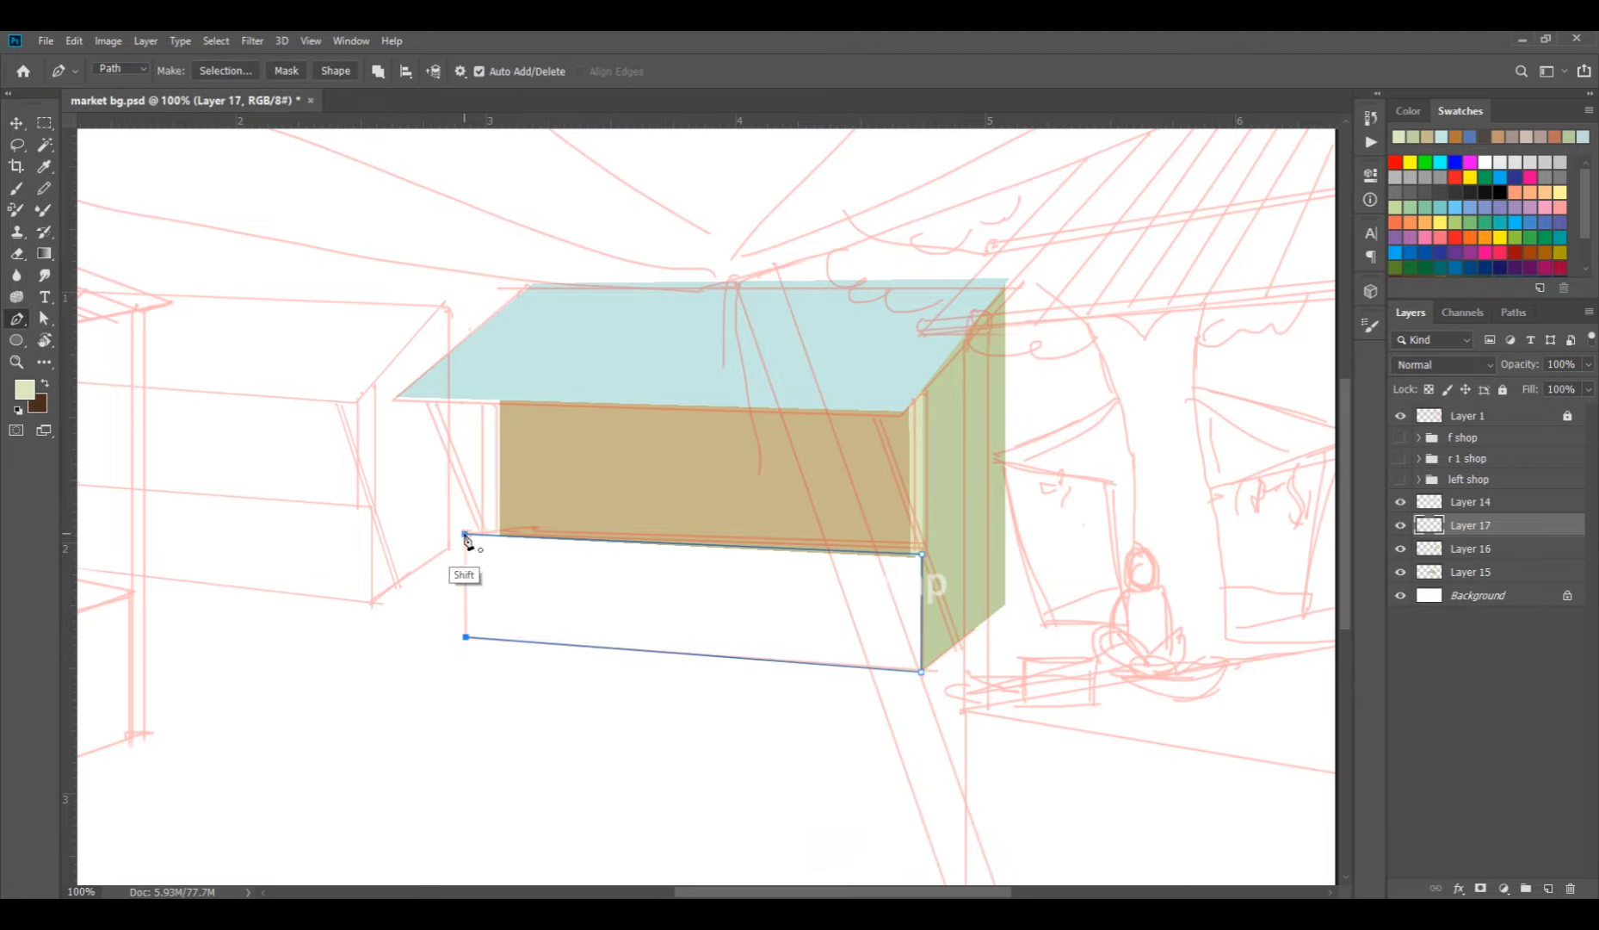
pyautogui.click(465, 534)
pyautogui.hotkey('ctrl', 'shift', 'Return')
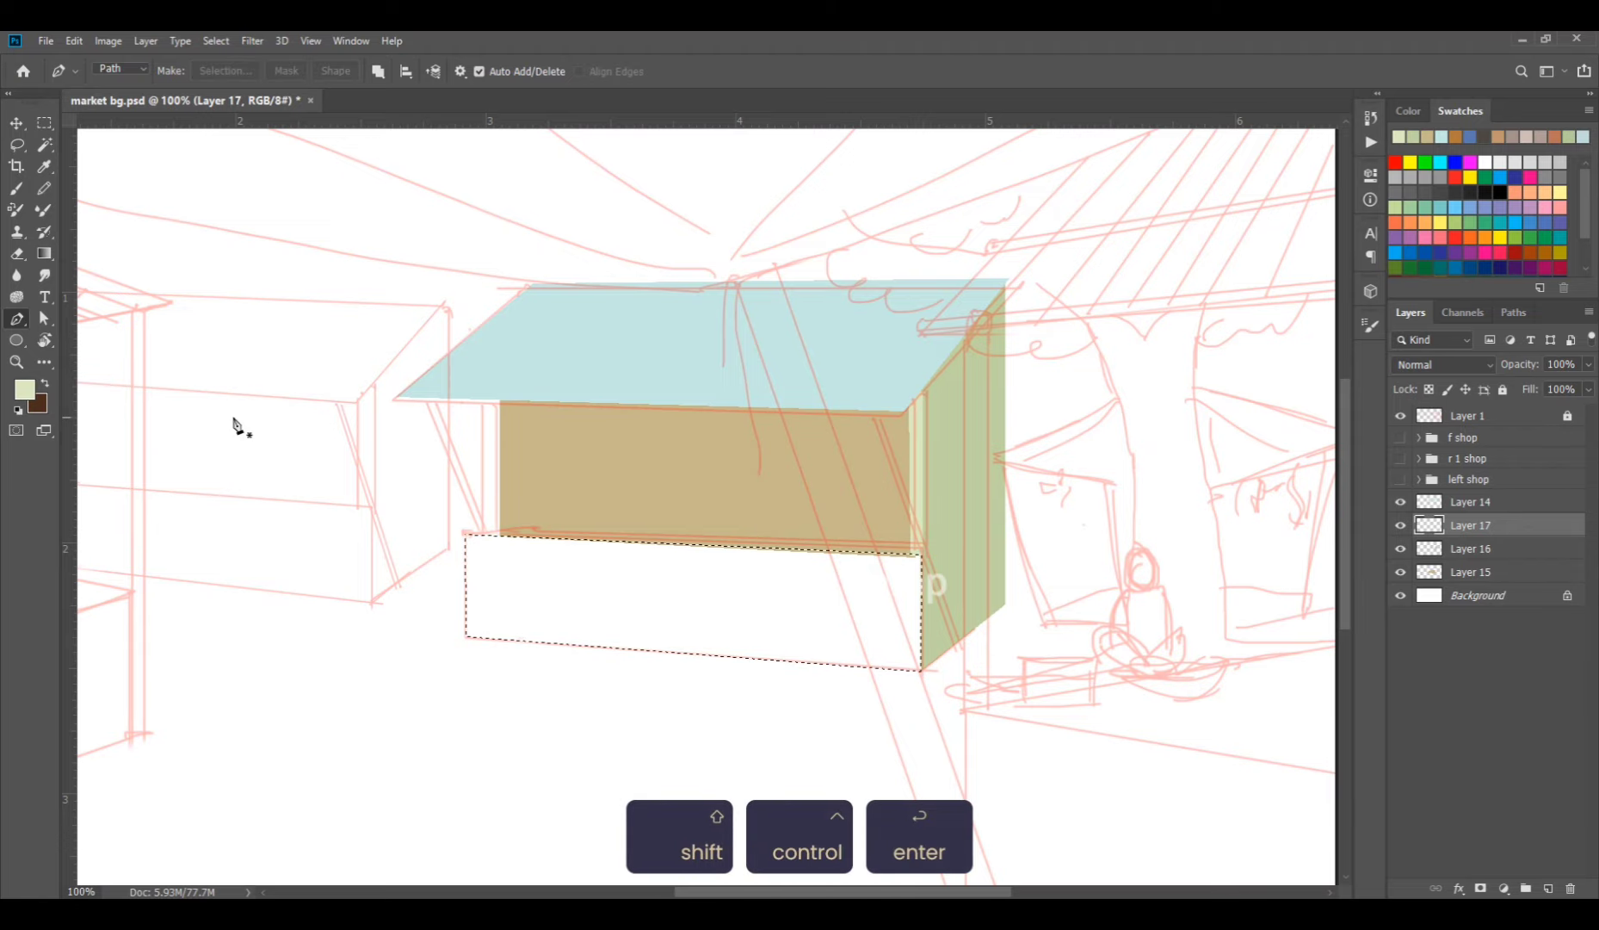
# Set the foreground colour to a pale blue-grey (#ccdad9), fill the selected counter front with it, and deselect.
pyautogui.click(24, 391)
pyautogui.click(1159, 219)
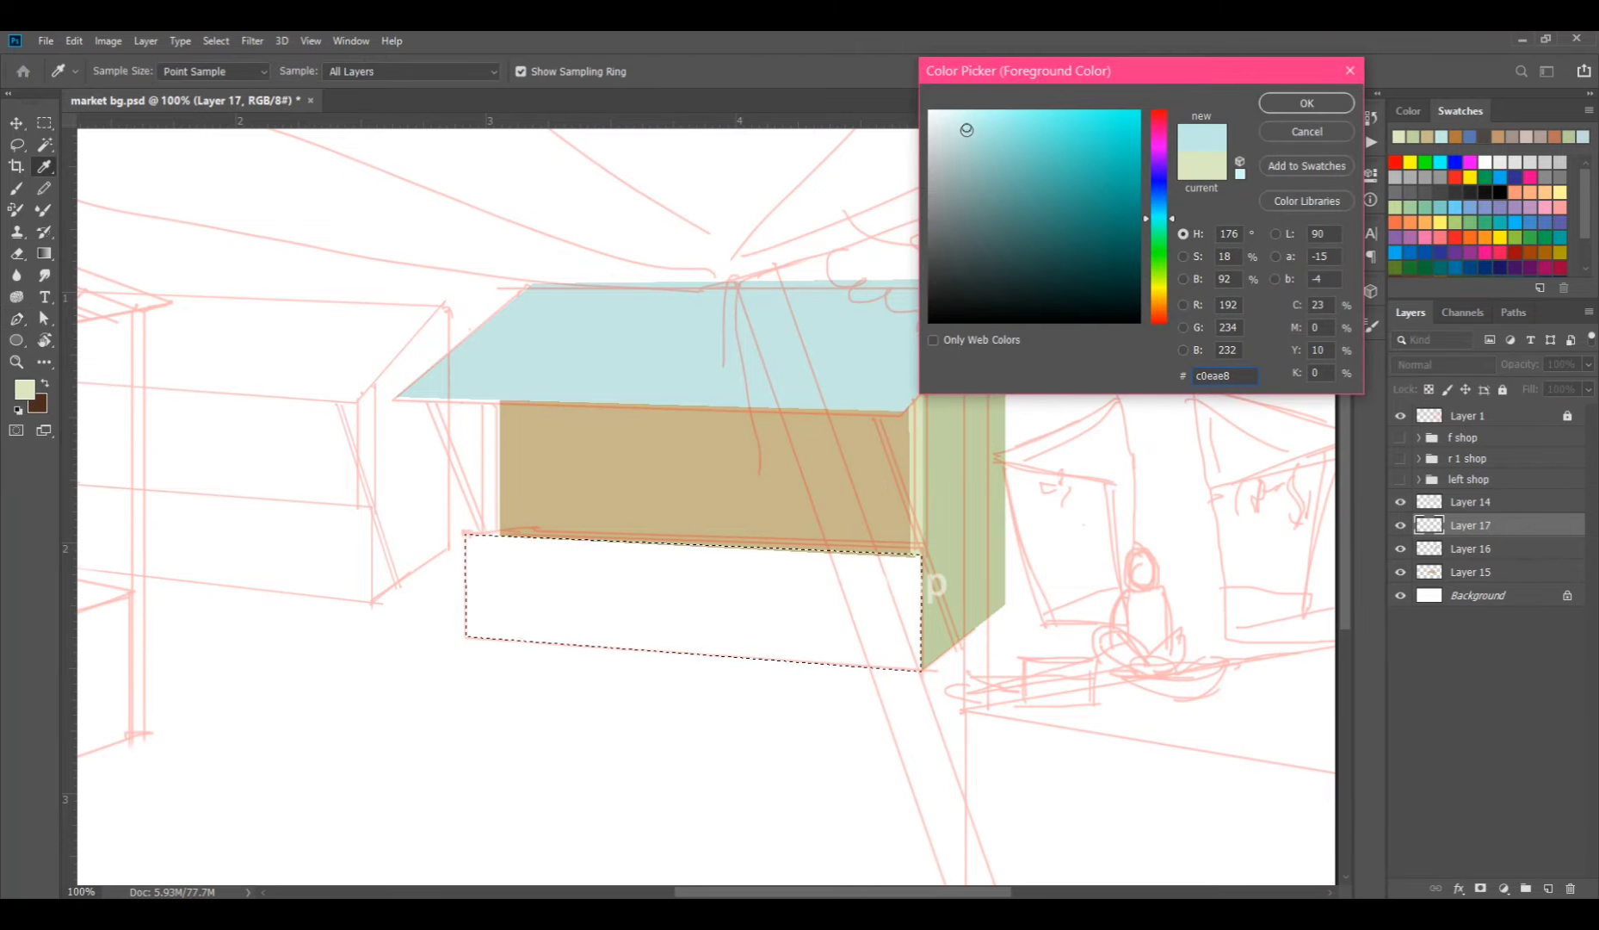
pyautogui.click(939, 147)
pyautogui.click(1306, 103)
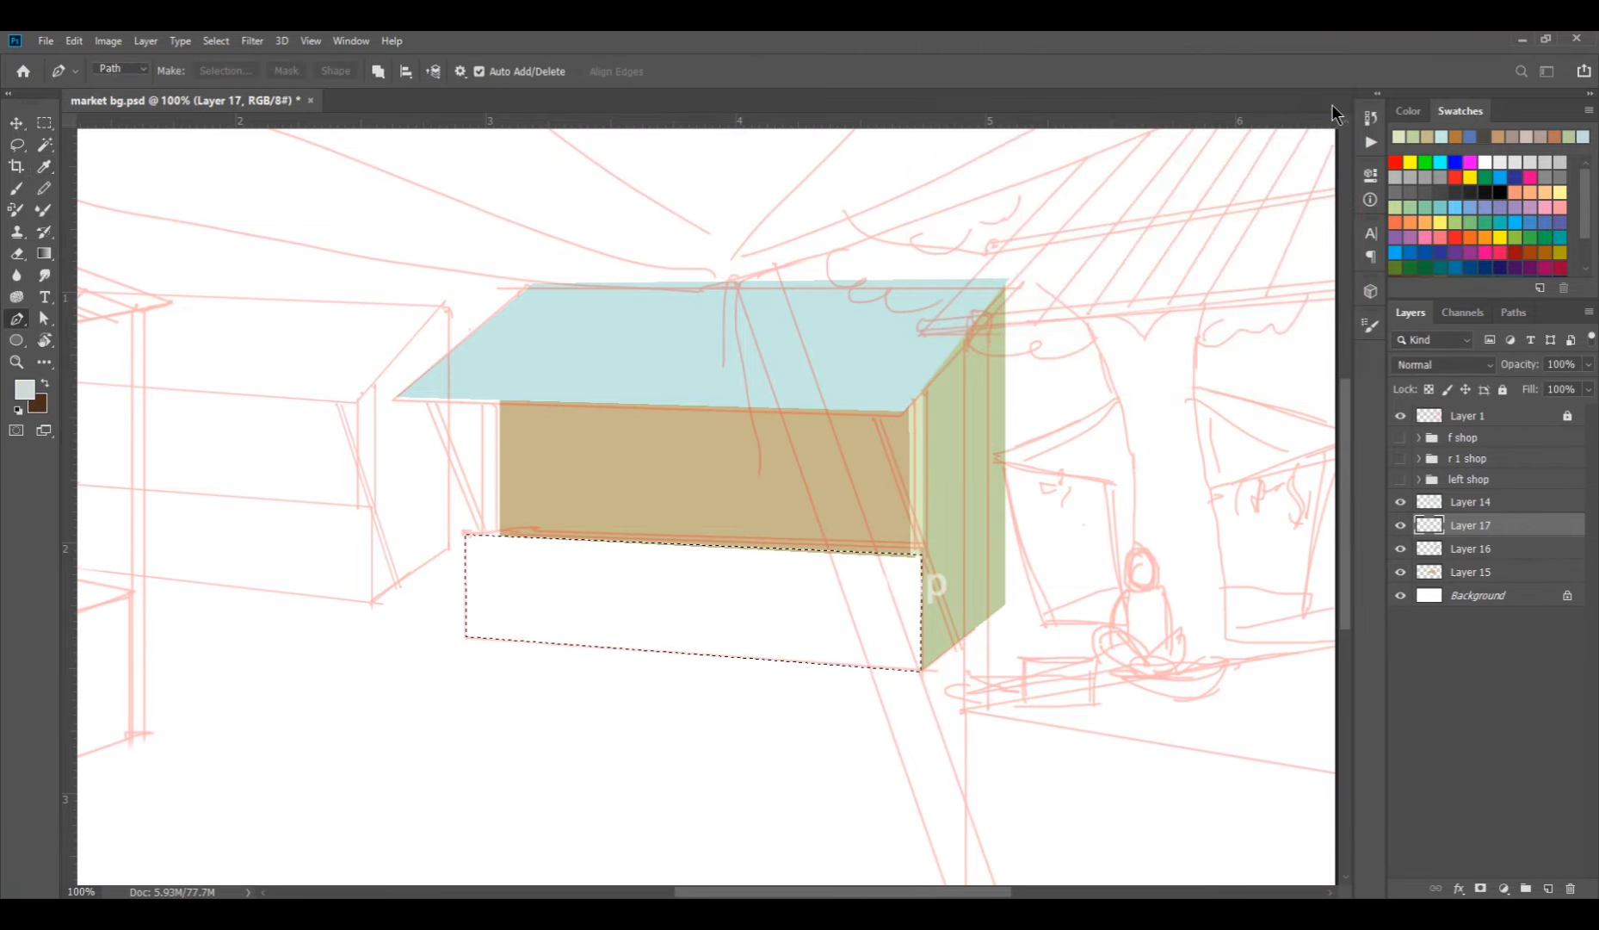
pyautogui.hotkey('alt', 'BackSpace')
pyautogui.hotkey('ctrl', 'd')
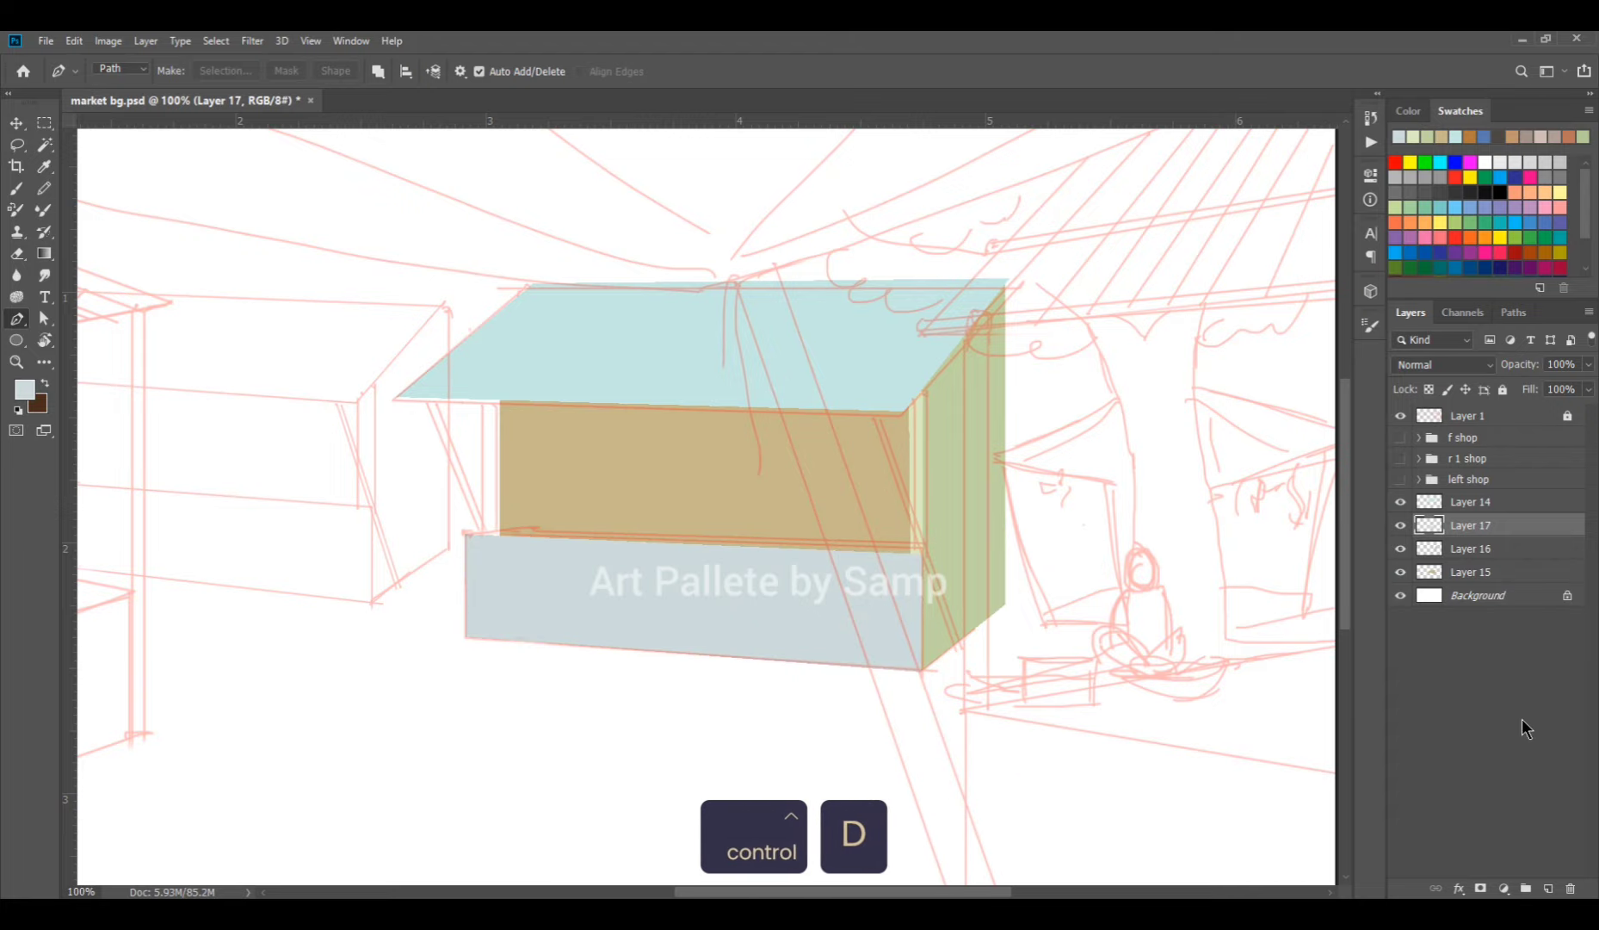
# Add a new layer above Layer 17, outline the thin countertop strip with a closed Pen path, and convert it to a selection.
pyautogui.click(1549, 887)
pyautogui.click(762, 563)
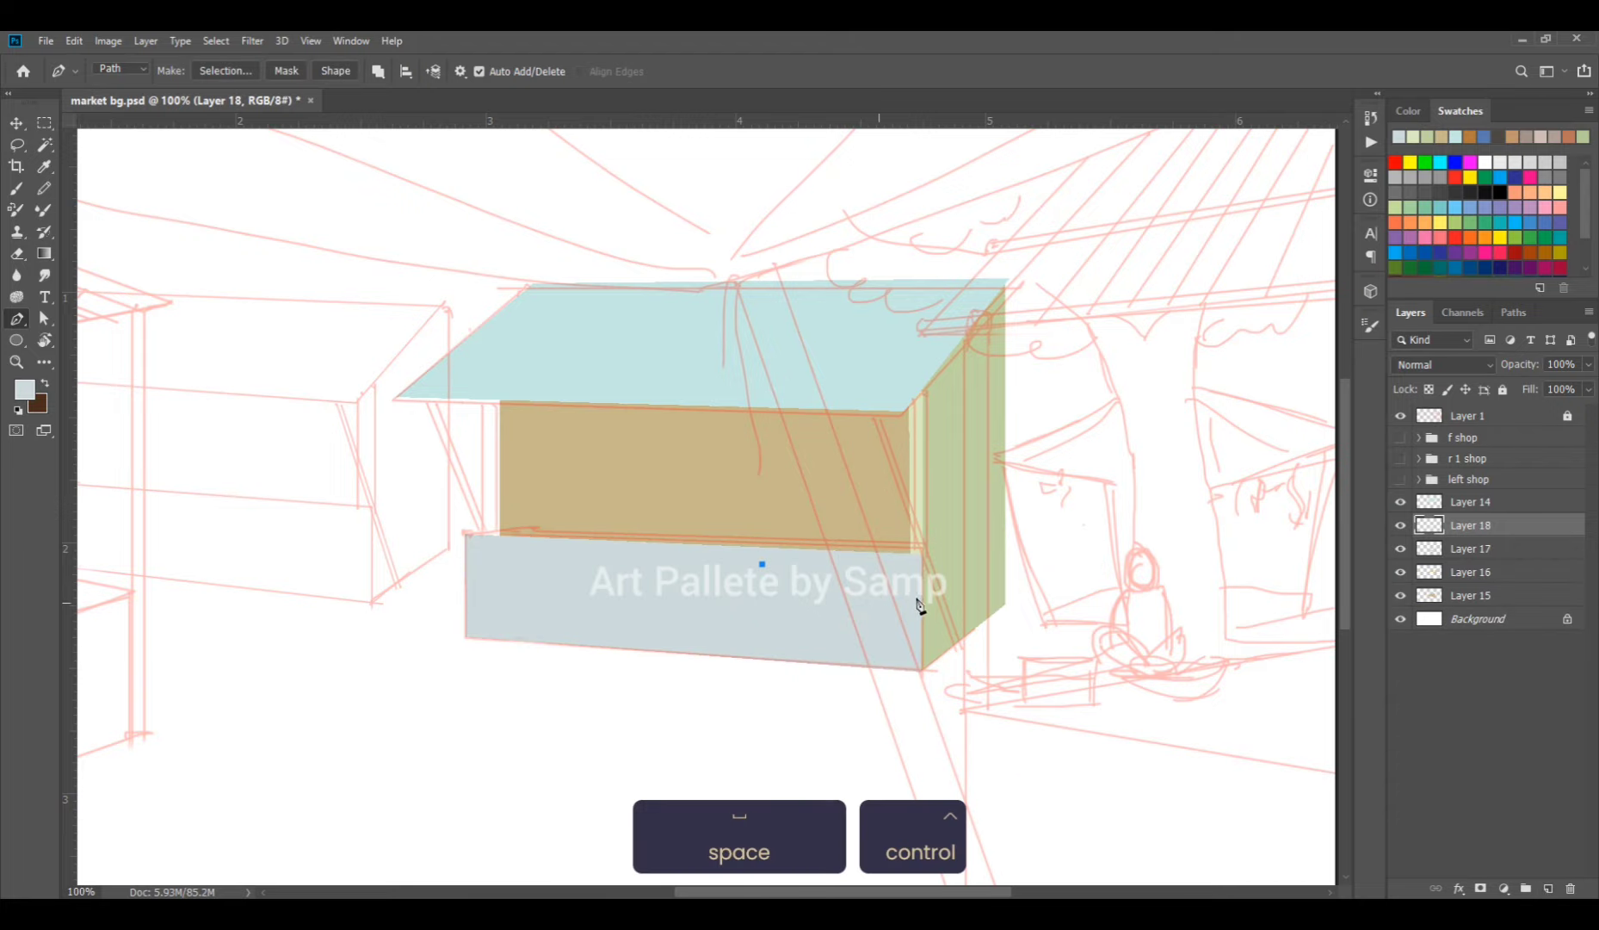
pyautogui.keyDown('ctrl'); pyautogui.click(813, 603); pyautogui.keyUp('ctrl')
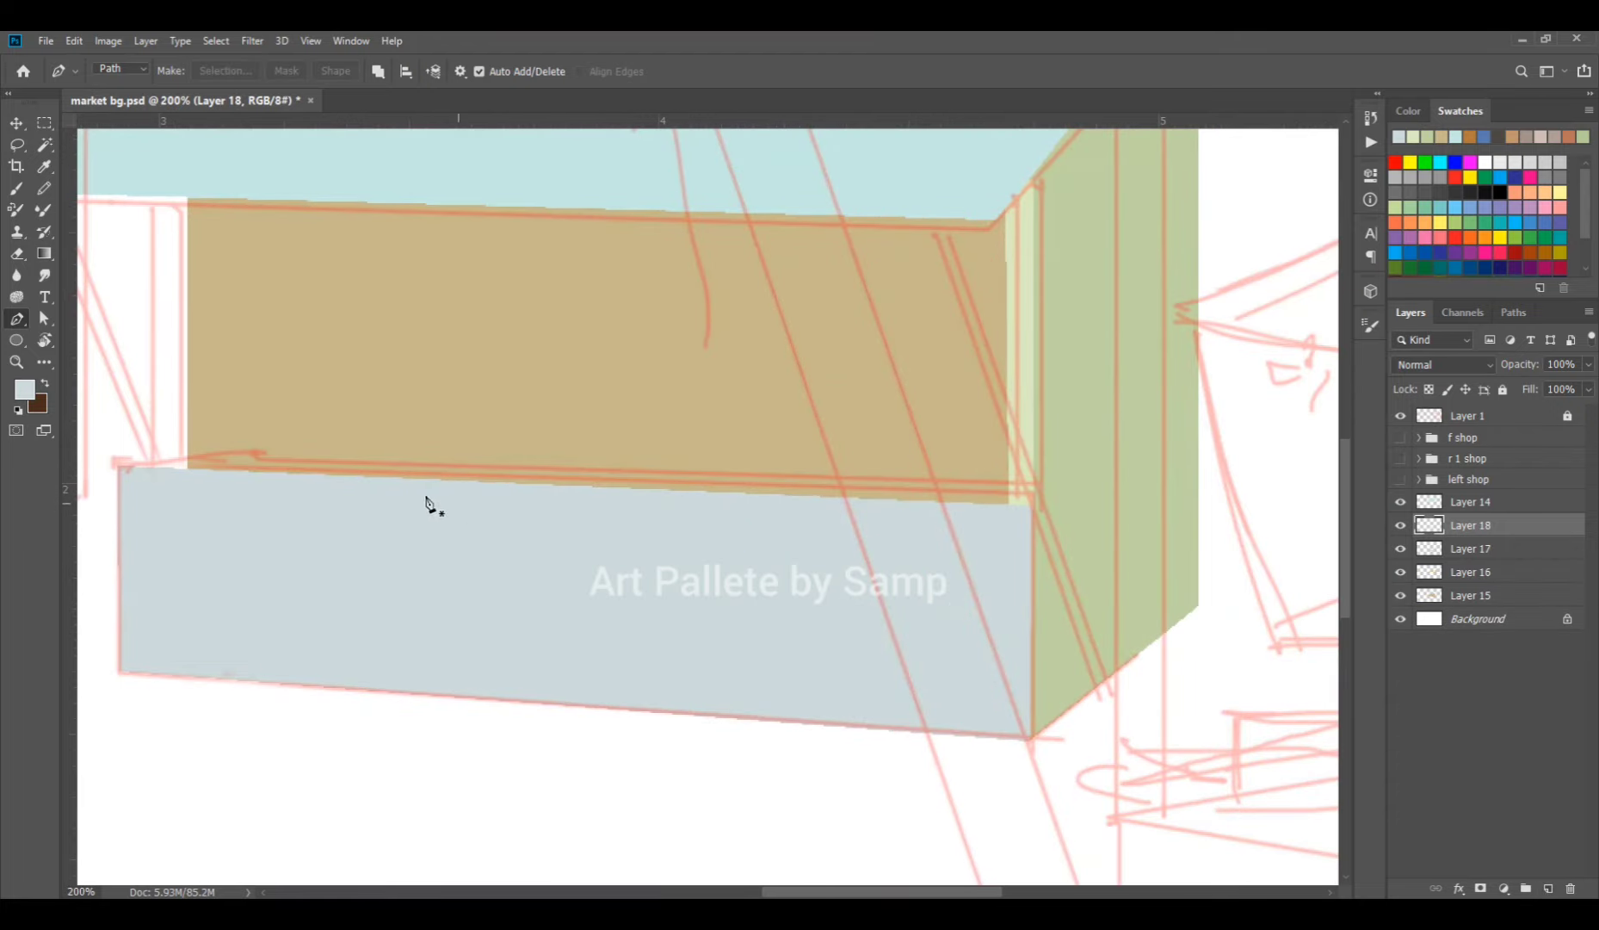
pyautogui.click(118, 465)
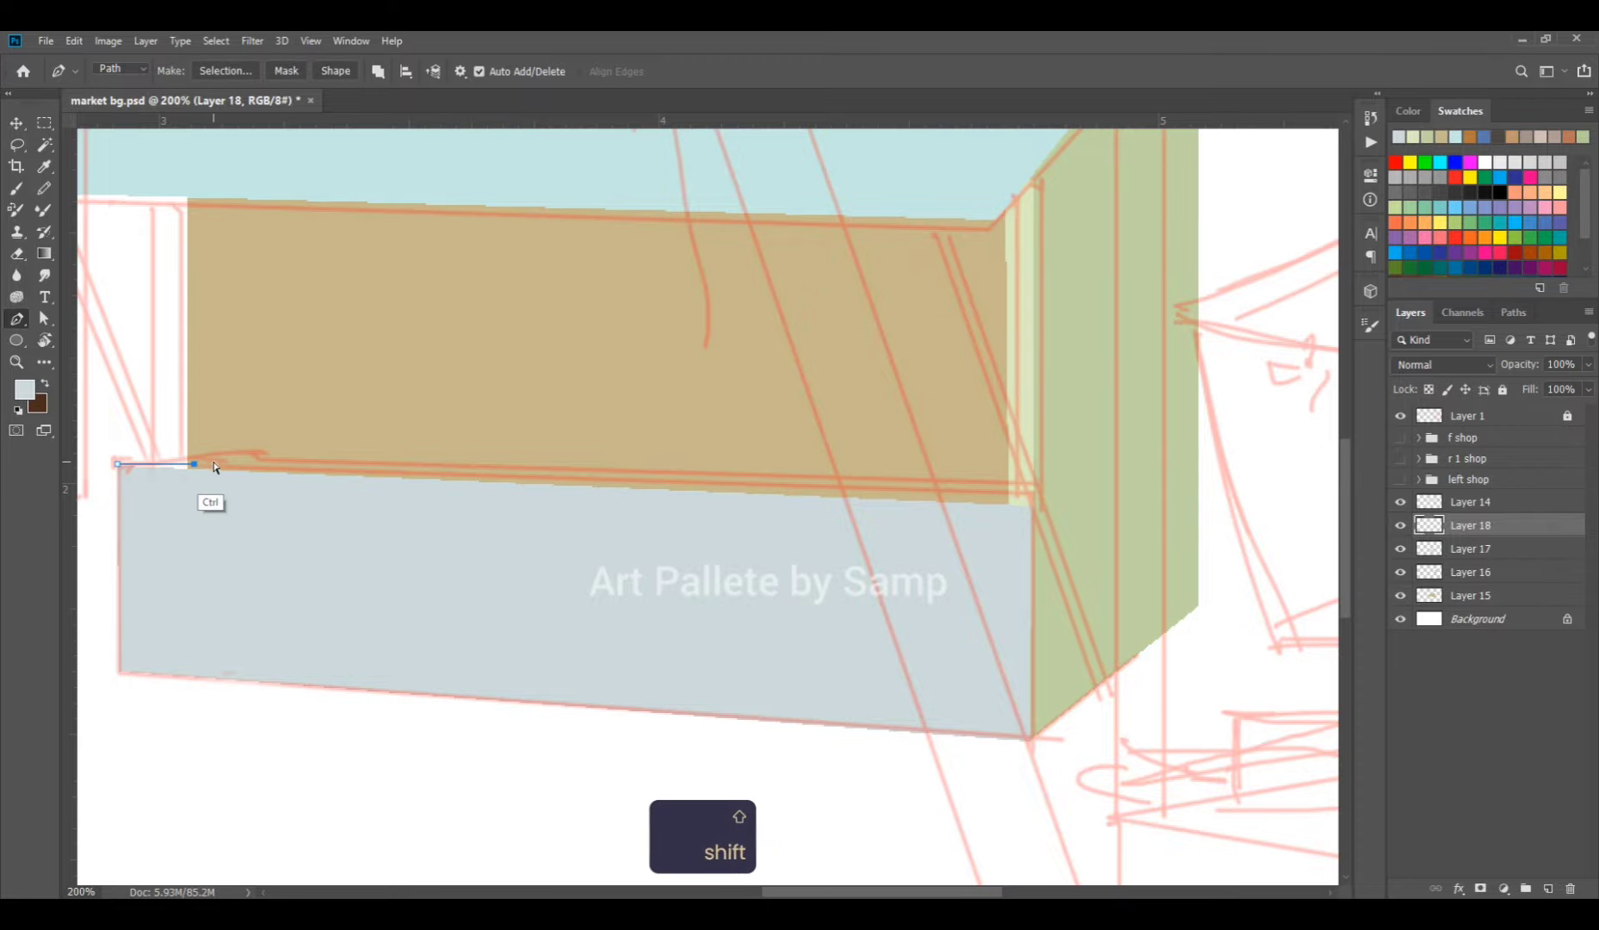
pyautogui.keyDown('shift'); pyautogui.click(201, 464); pyautogui.keyUp('shift')
pyautogui.moveTo(1036, 492); pyautogui.dragTo(1032, 512)
pyautogui.click(119, 465)
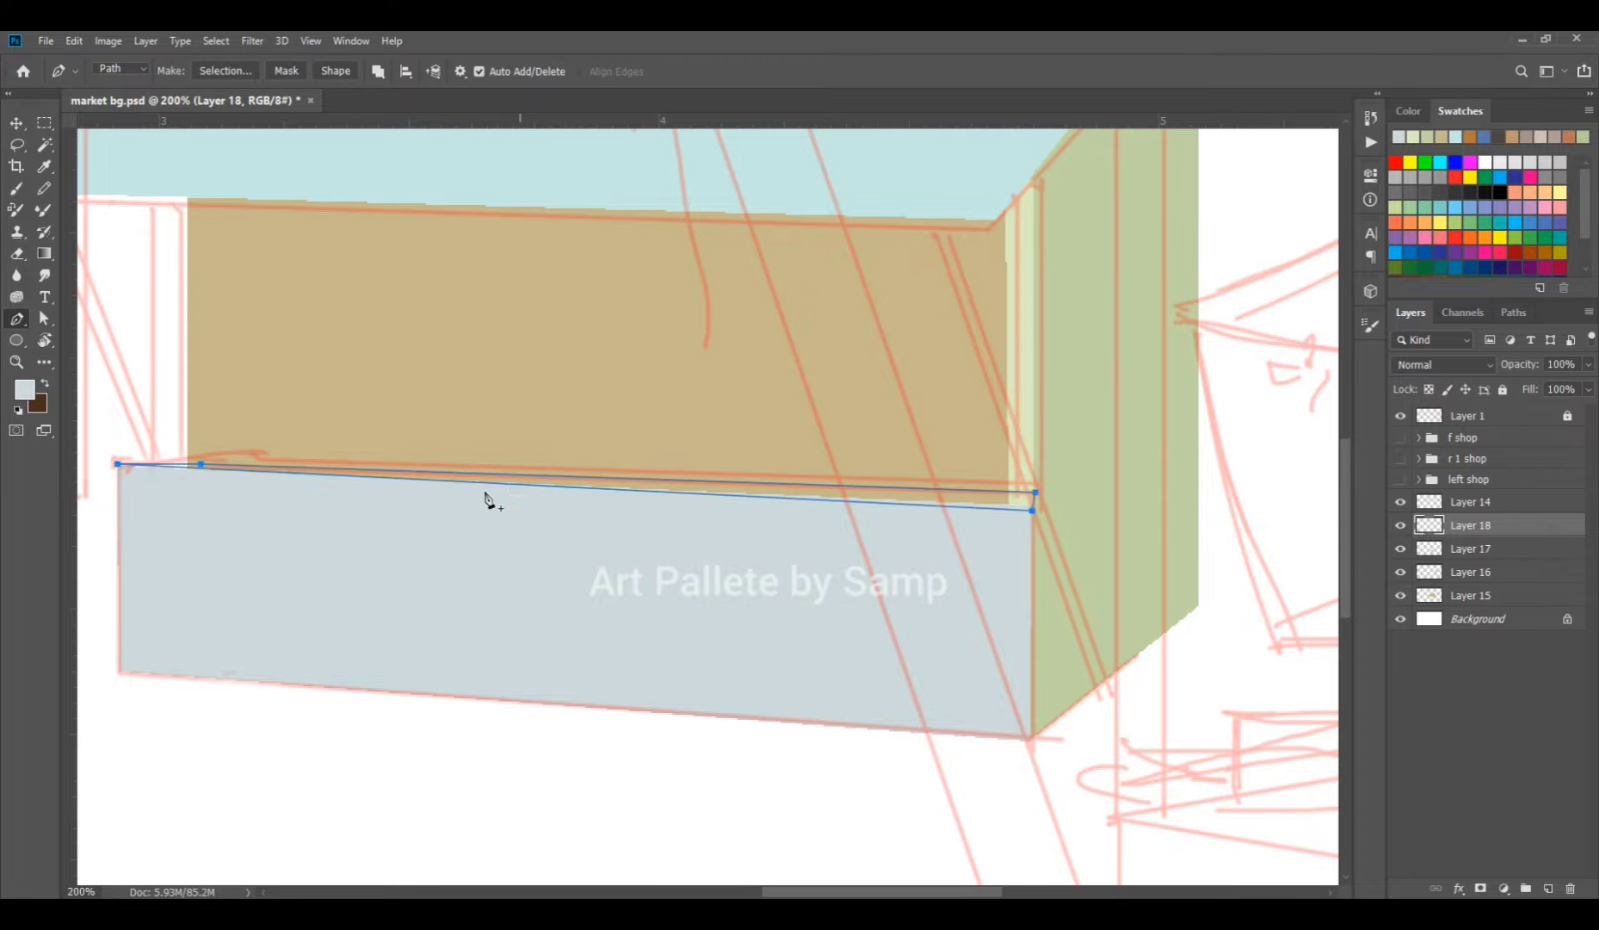
pyautogui.hotkey('ctrl', 'z')
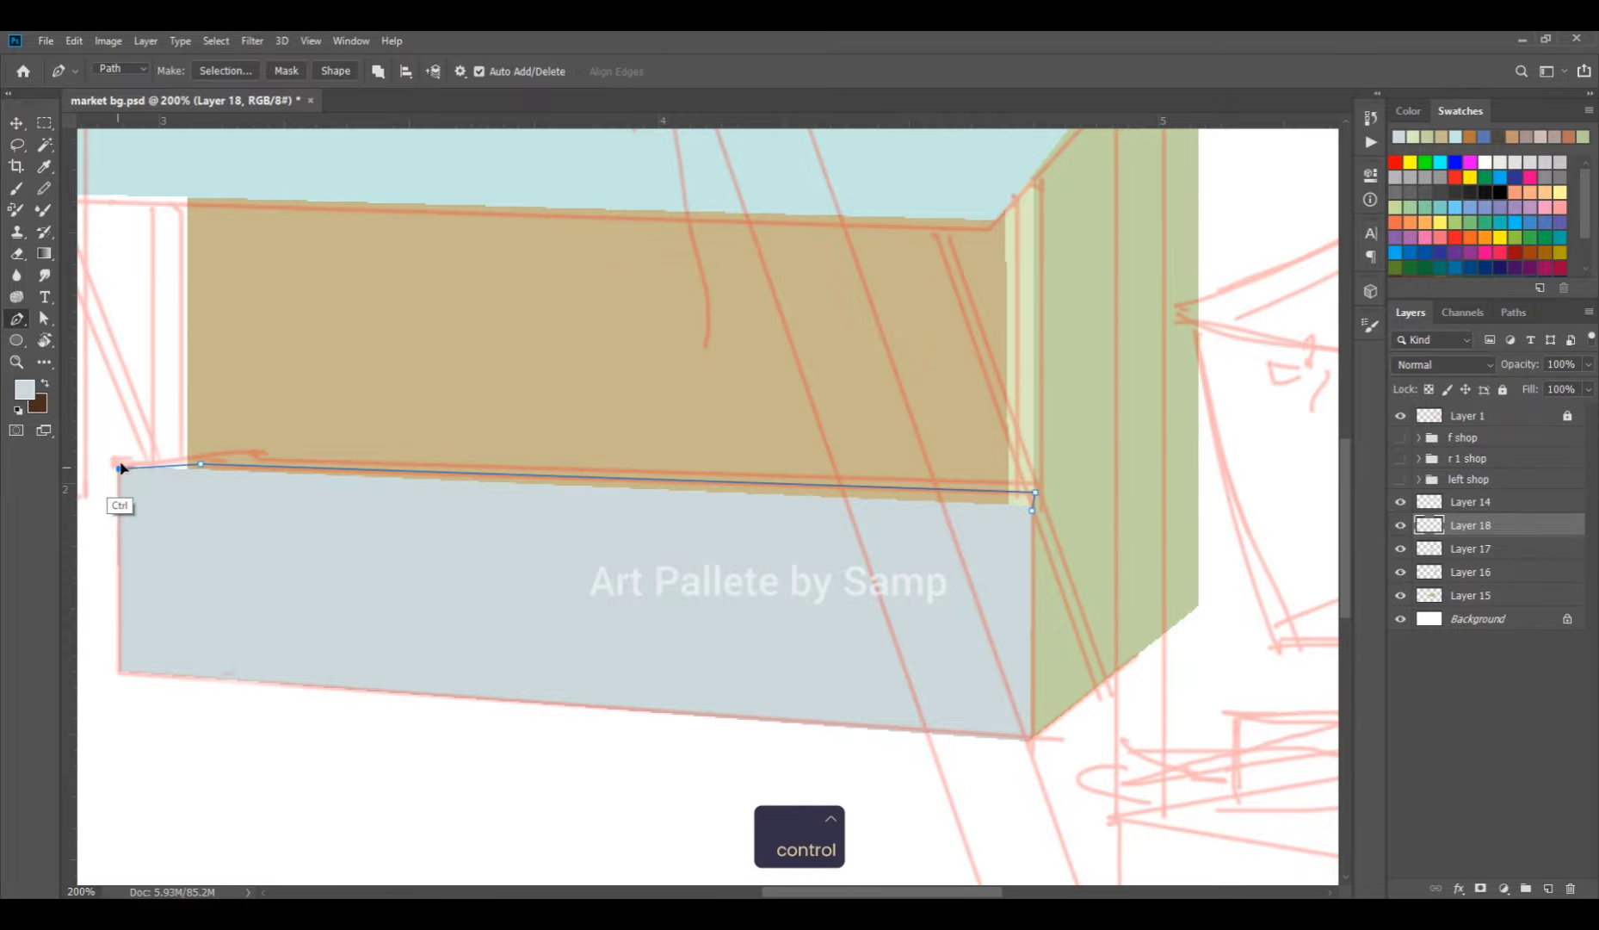
pyautogui.click(119, 465)
pyautogui.hotkey('ctrl', 'Return')
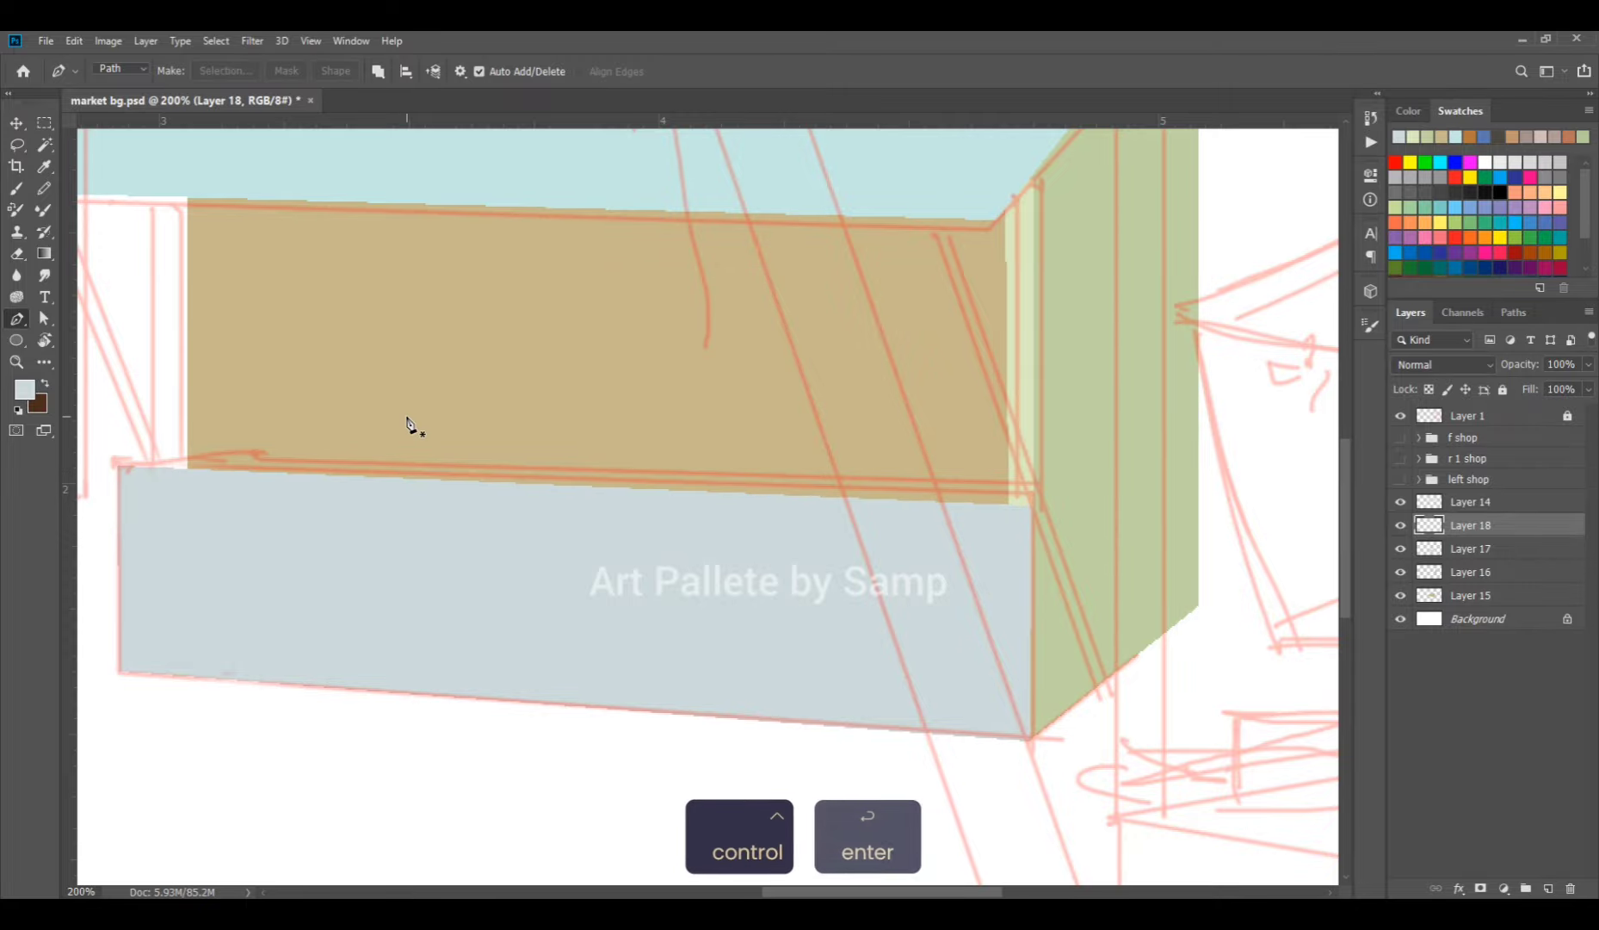
# Set the foreground colour to a near-white blue, fill the selected countertop strip with it, and deselect.
pyautogui.click(25, 389)
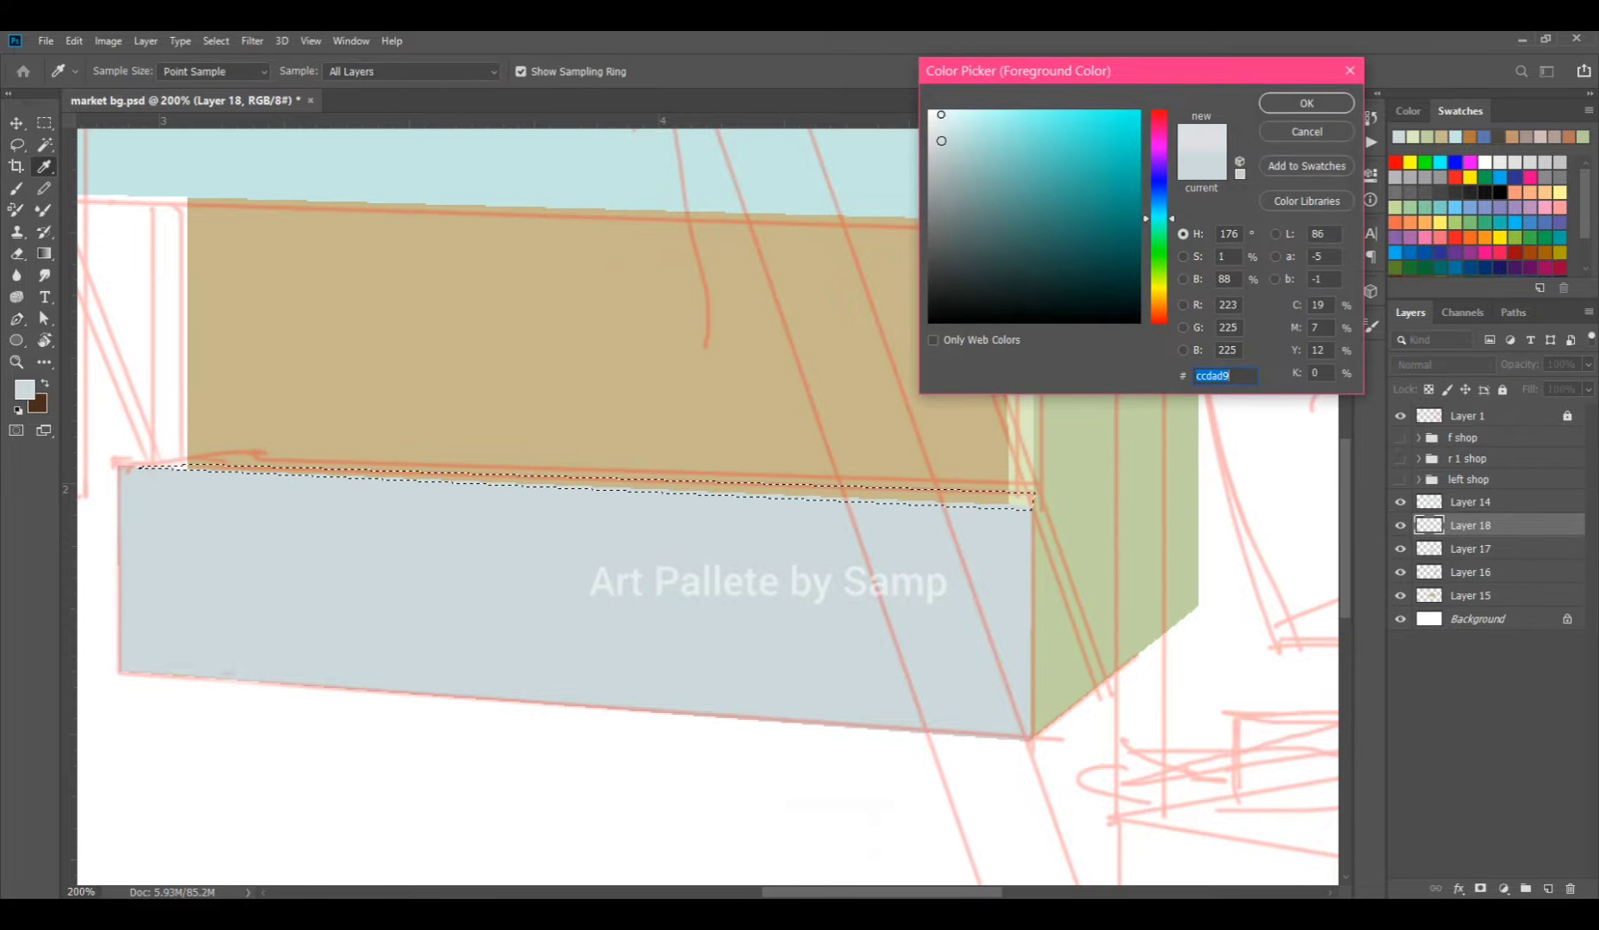
pyautogui.click(1321, 102)
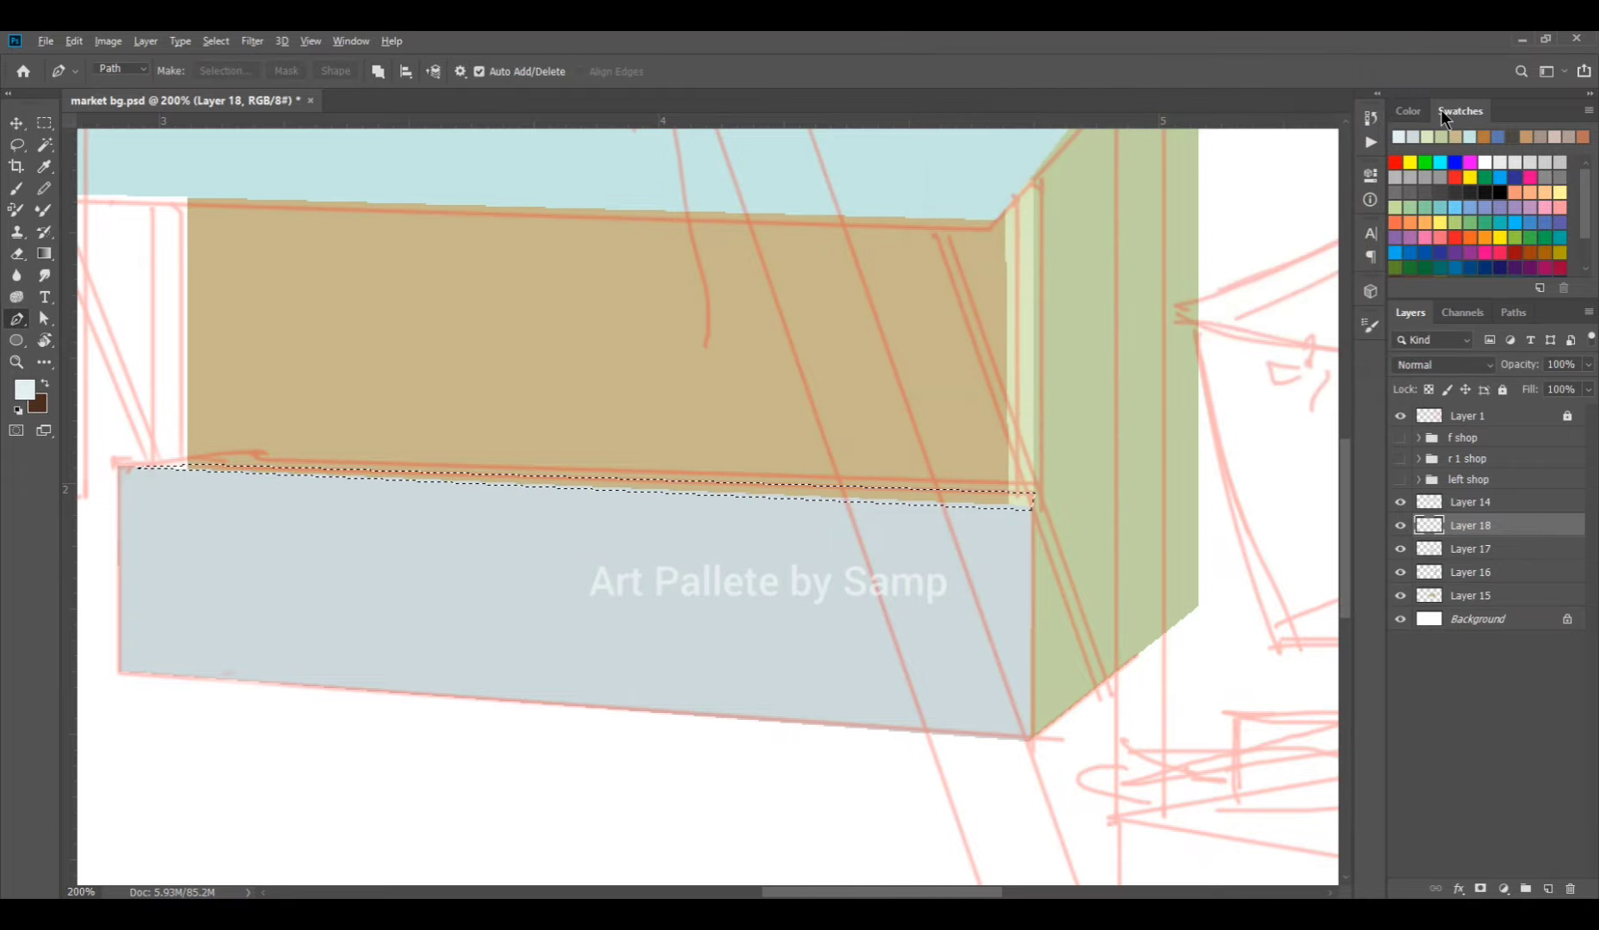
pyautogui.hotkey('alt', 'BackSpace')
pyautogui.hotkey('ctrl', 'd')
# Sample the existing post's pale green (#daeac0) as the foreground colour and return to the Pen tool.
pyautogui.moveTo(740, 567); pyautogui.dragTo(914, 598)
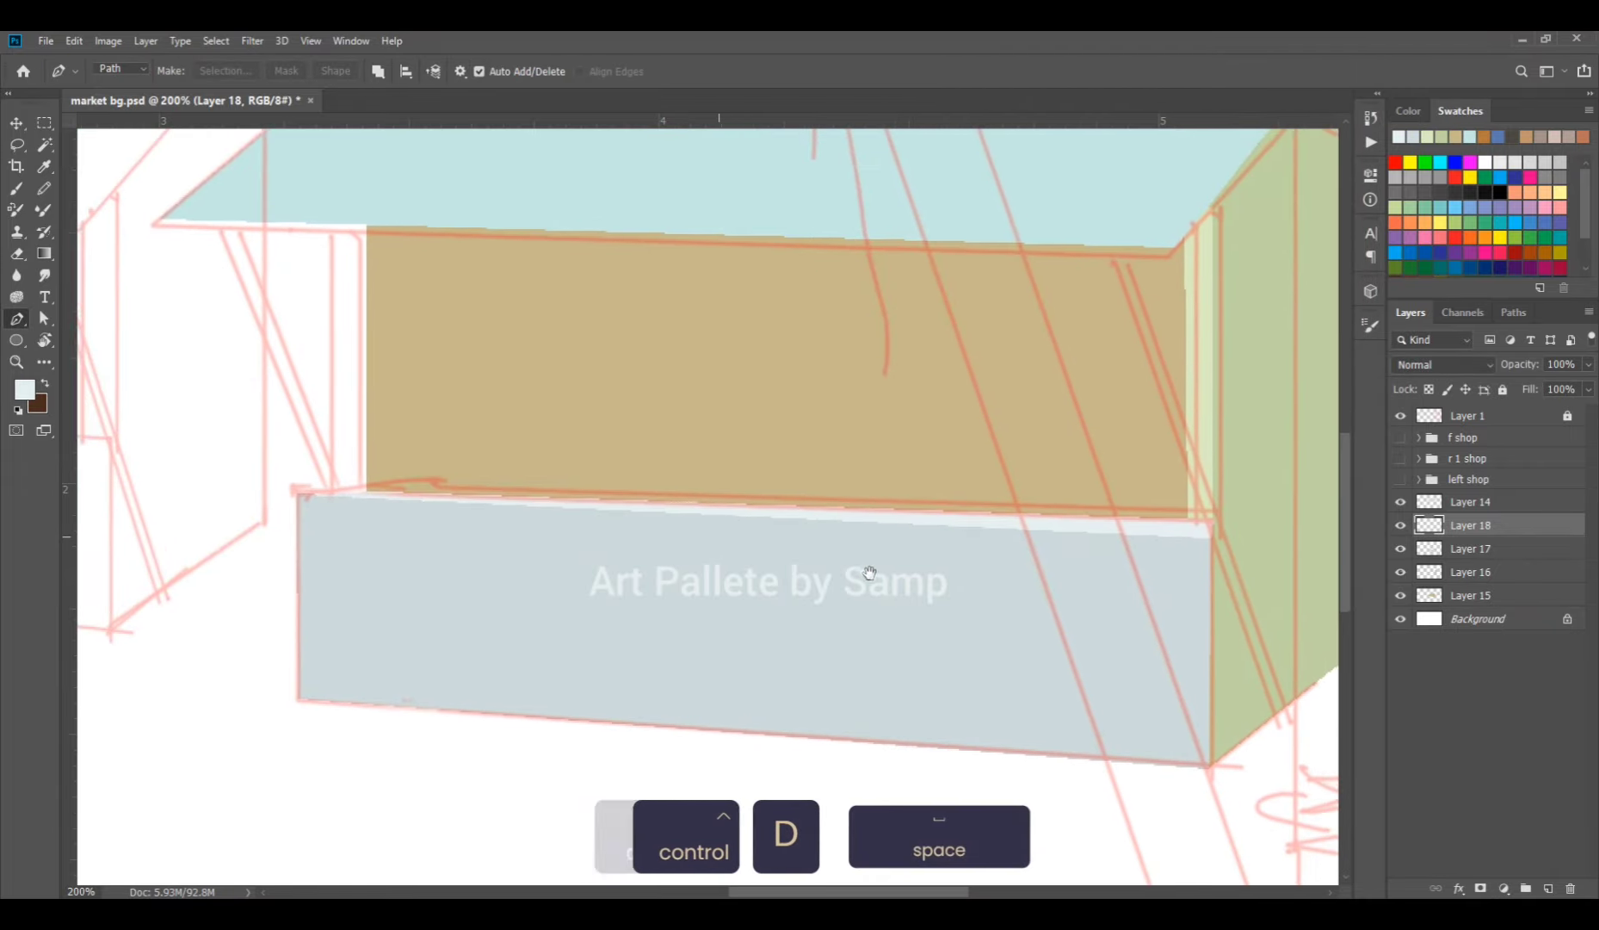
pyautogui.click(24, 389)
pyautogui.click(1214, 425)
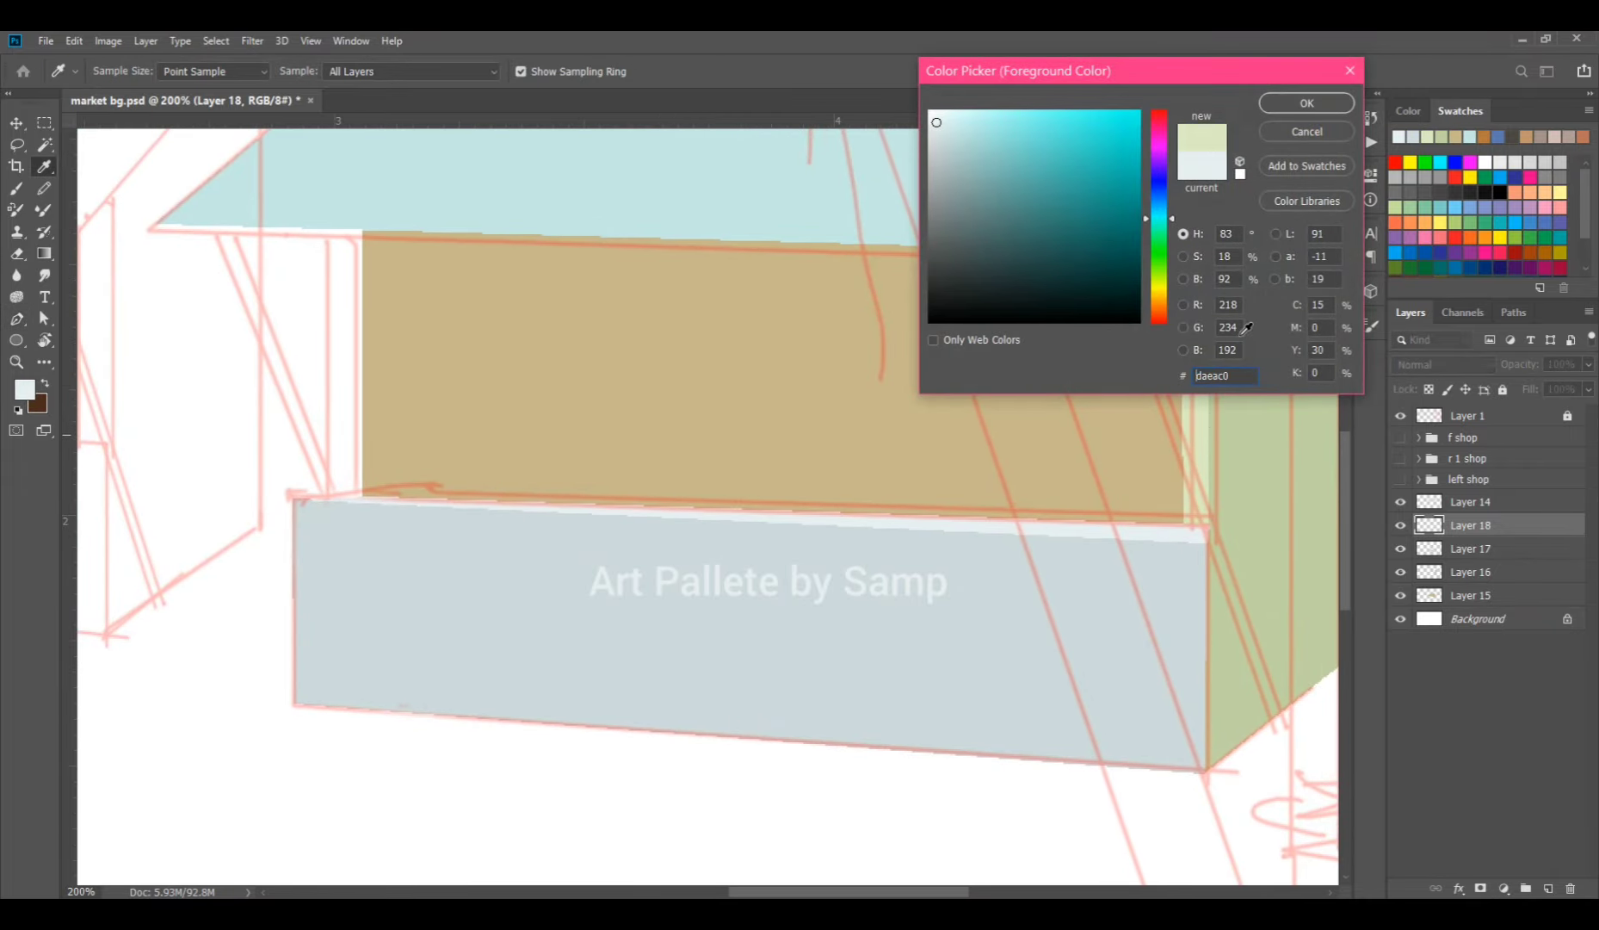
pyautogui.click(1306, 103)
pyautogui.press('p')
# Toggle the visibility of Layers 17, 16 and 15 to find the pale green post's layer, and select Layer 16.
pyautogui.click(1400, 548)
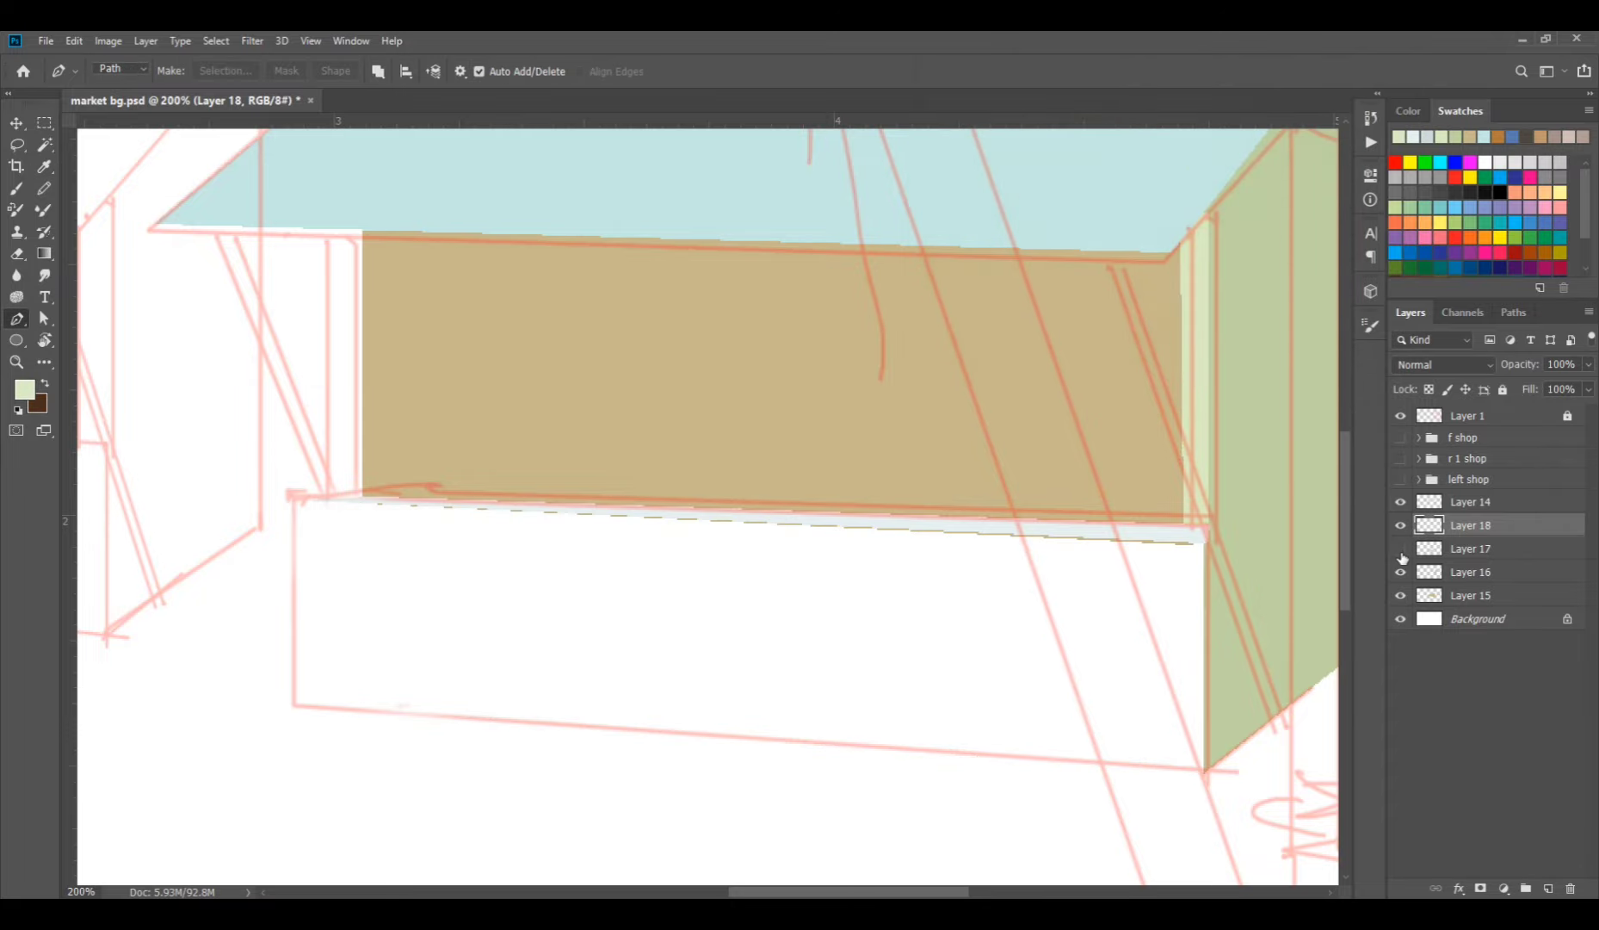
pyautogui.click(1400, 548)
pyautogui.click(1400, 573)
pyautogui.click(1401, 574)
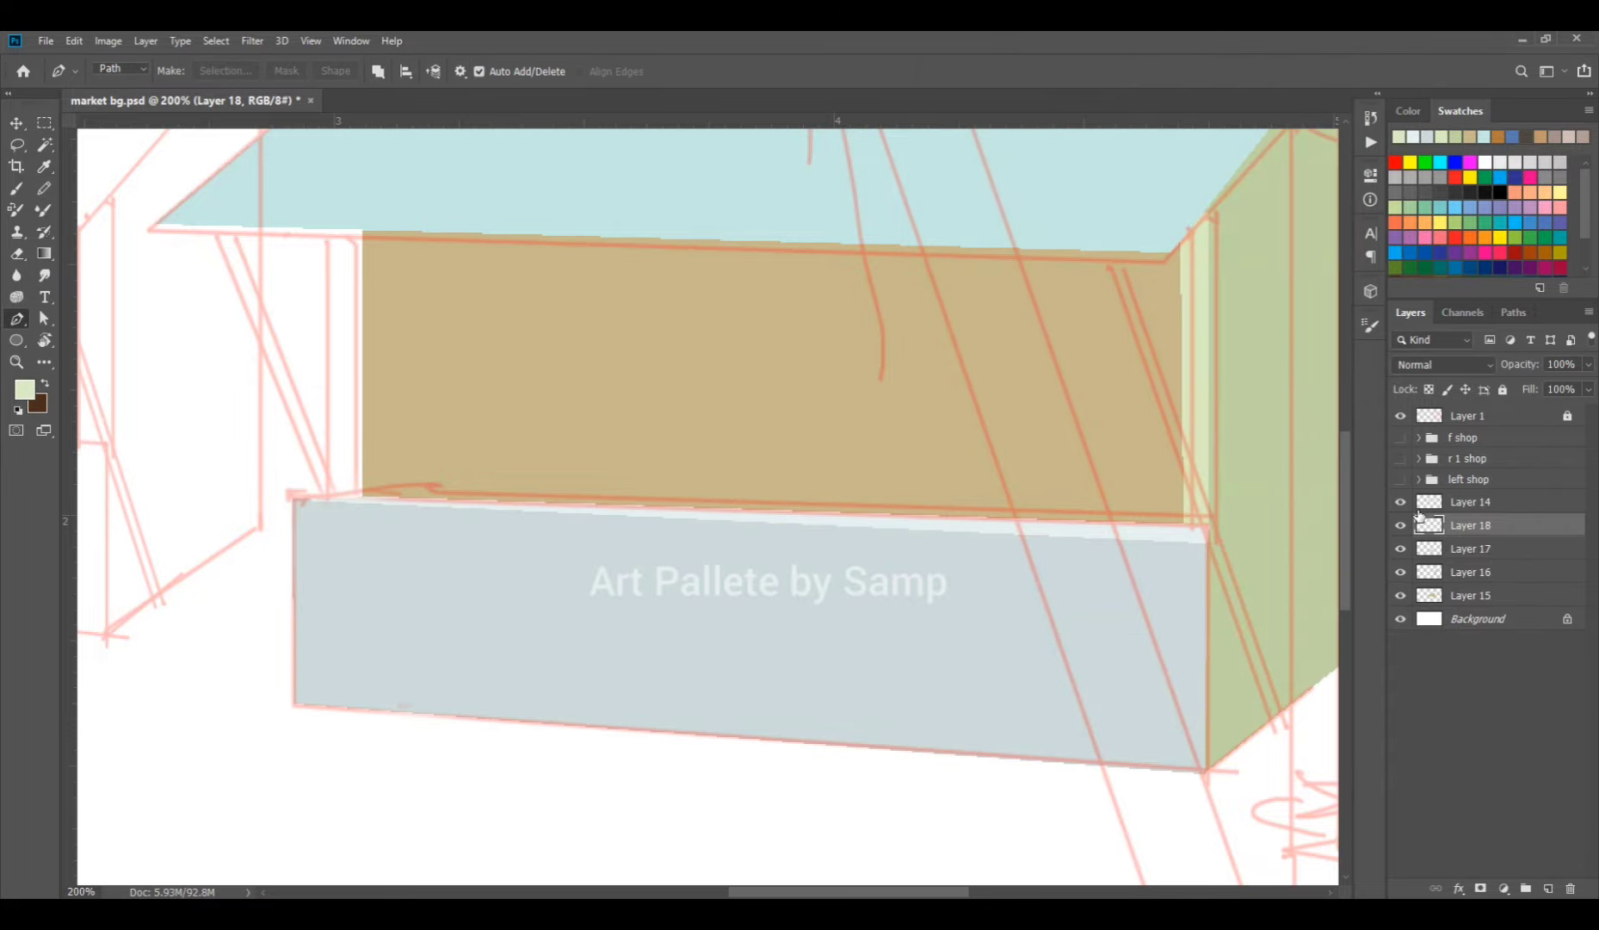
pyautogui.click(1401, 594)
pyautogui.click(1401, 595)
pyautogui.press('v')
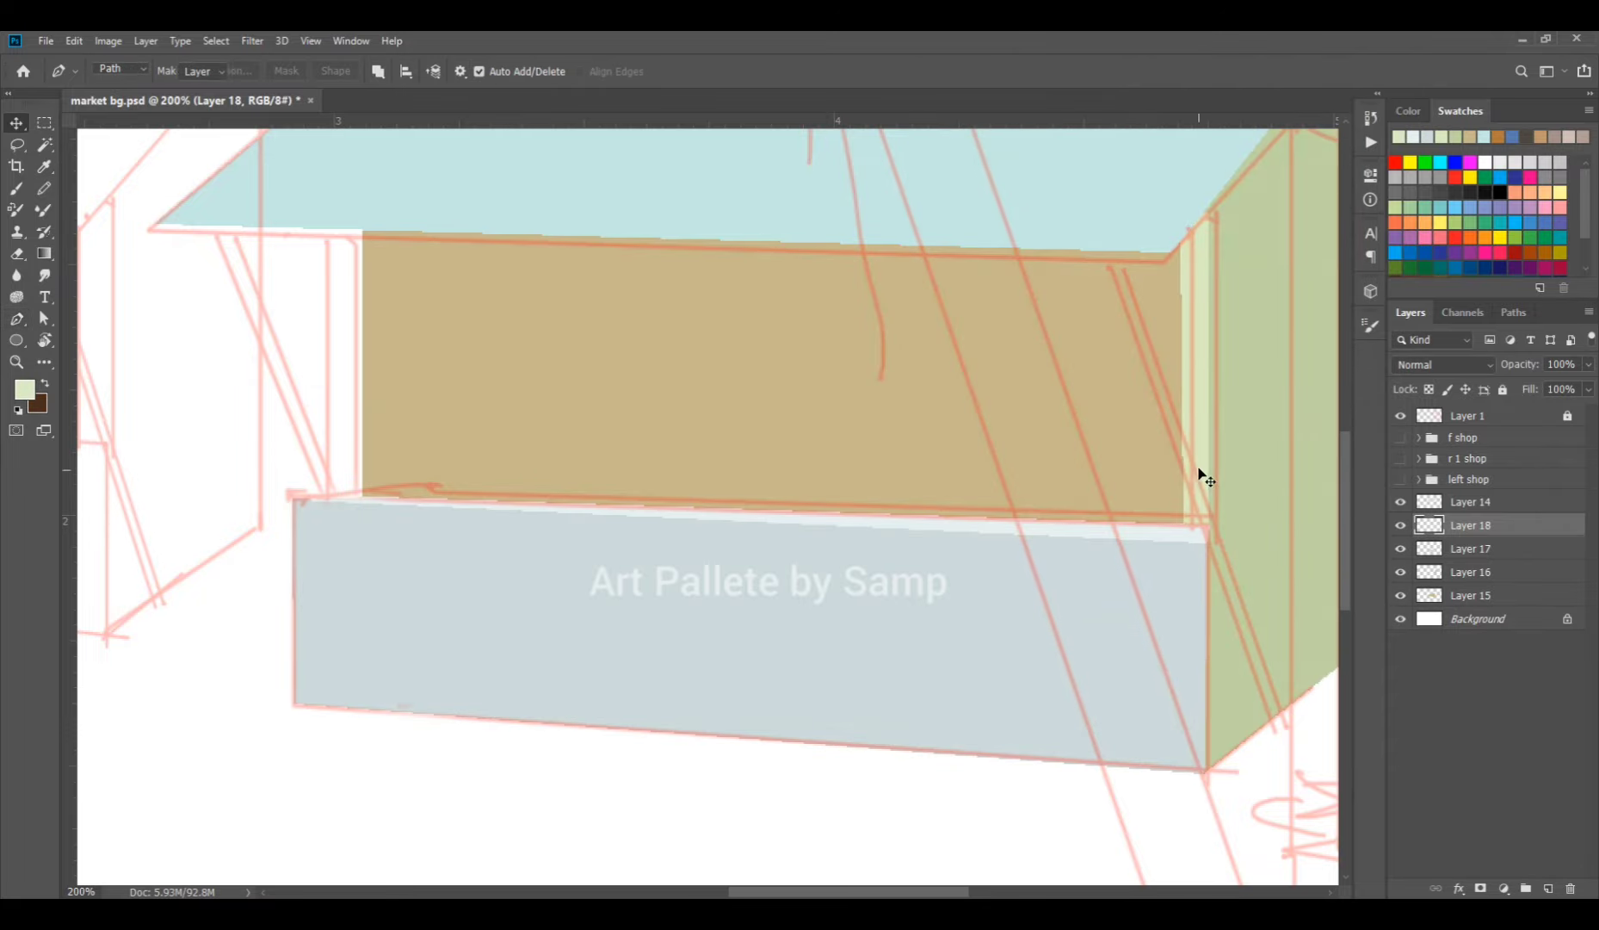
pyautogui.click(1204, 468)
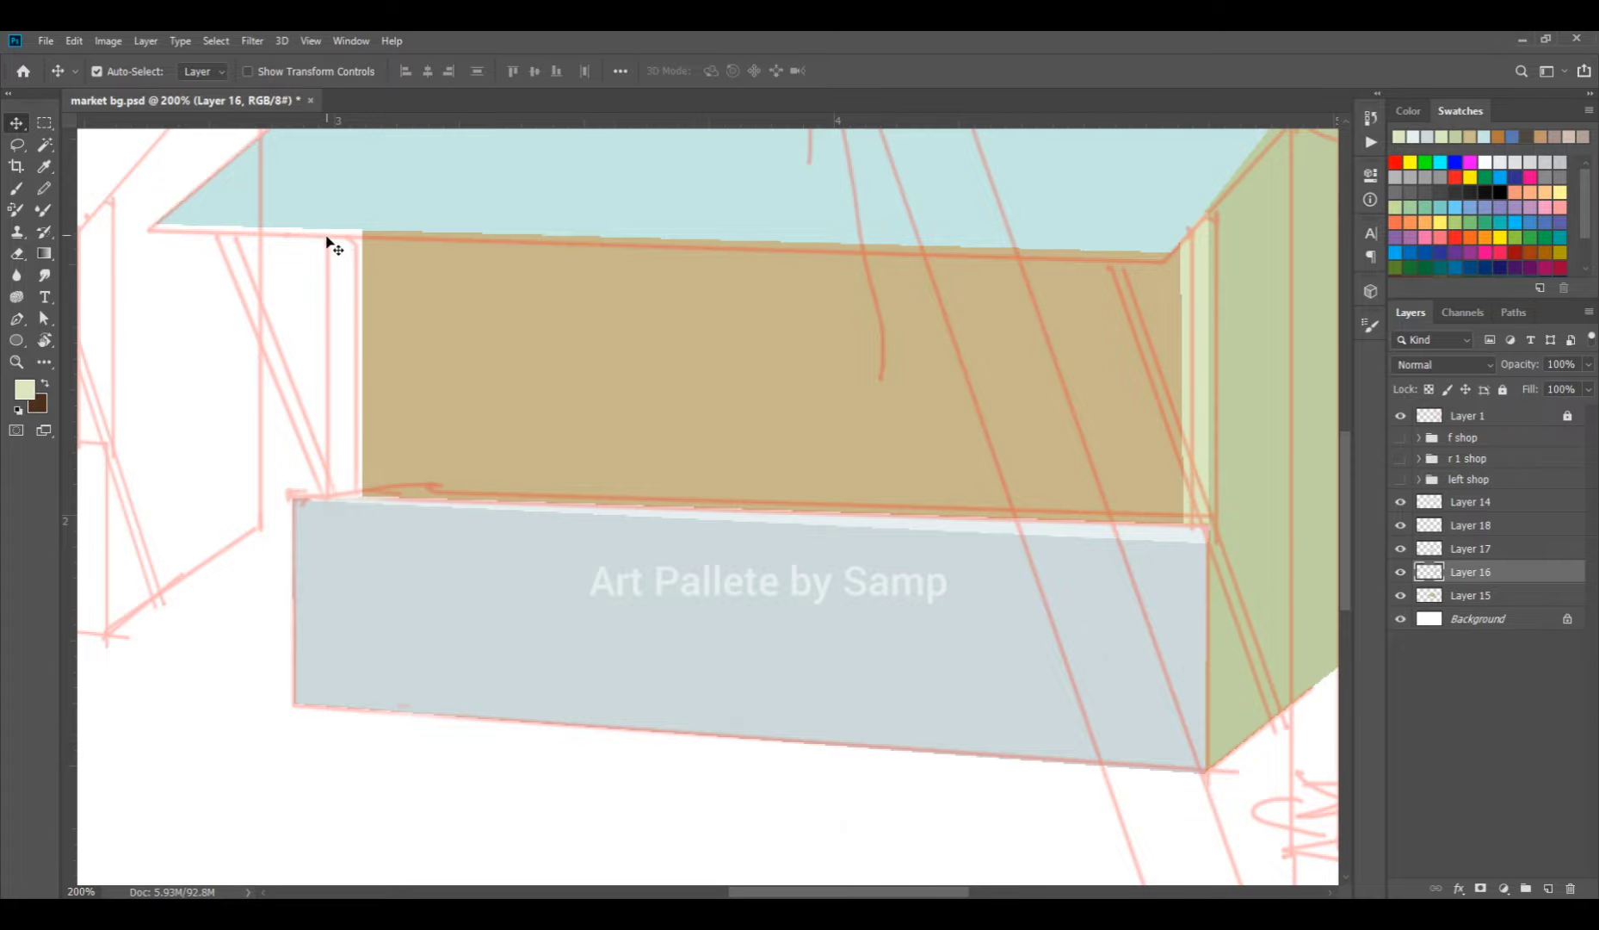
# Outline the post at the back wall's other end with a closed four-point Pen path, fill it with the foreground colour, and deselect.
pyautogui.press('p')
pyautogui.click(329, 222)
pyautogui.keyDown('shift'); pyautogui.click(331, 499); pyautogui.keyUp('shift')
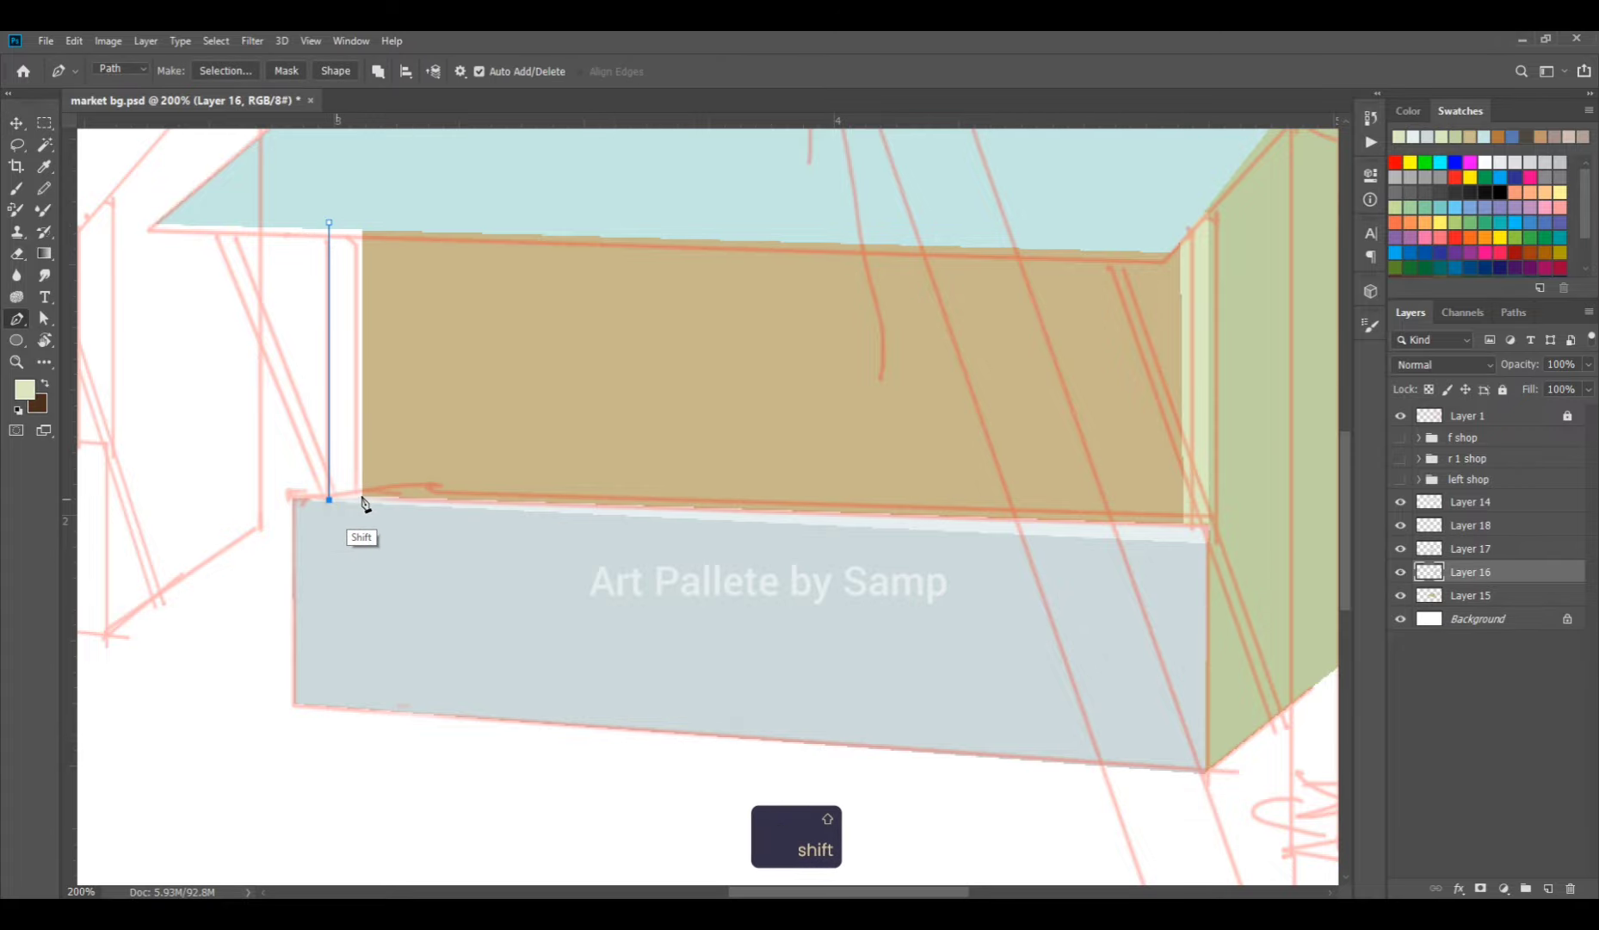
pyautogui.keyDown('shift'); pyautogui.click(364, 497); pyautogui.keyUp('shift')
pyautogui.keyDown('shift'); pyautogui.click(364, 222); pyautogui.keyUp('shift')
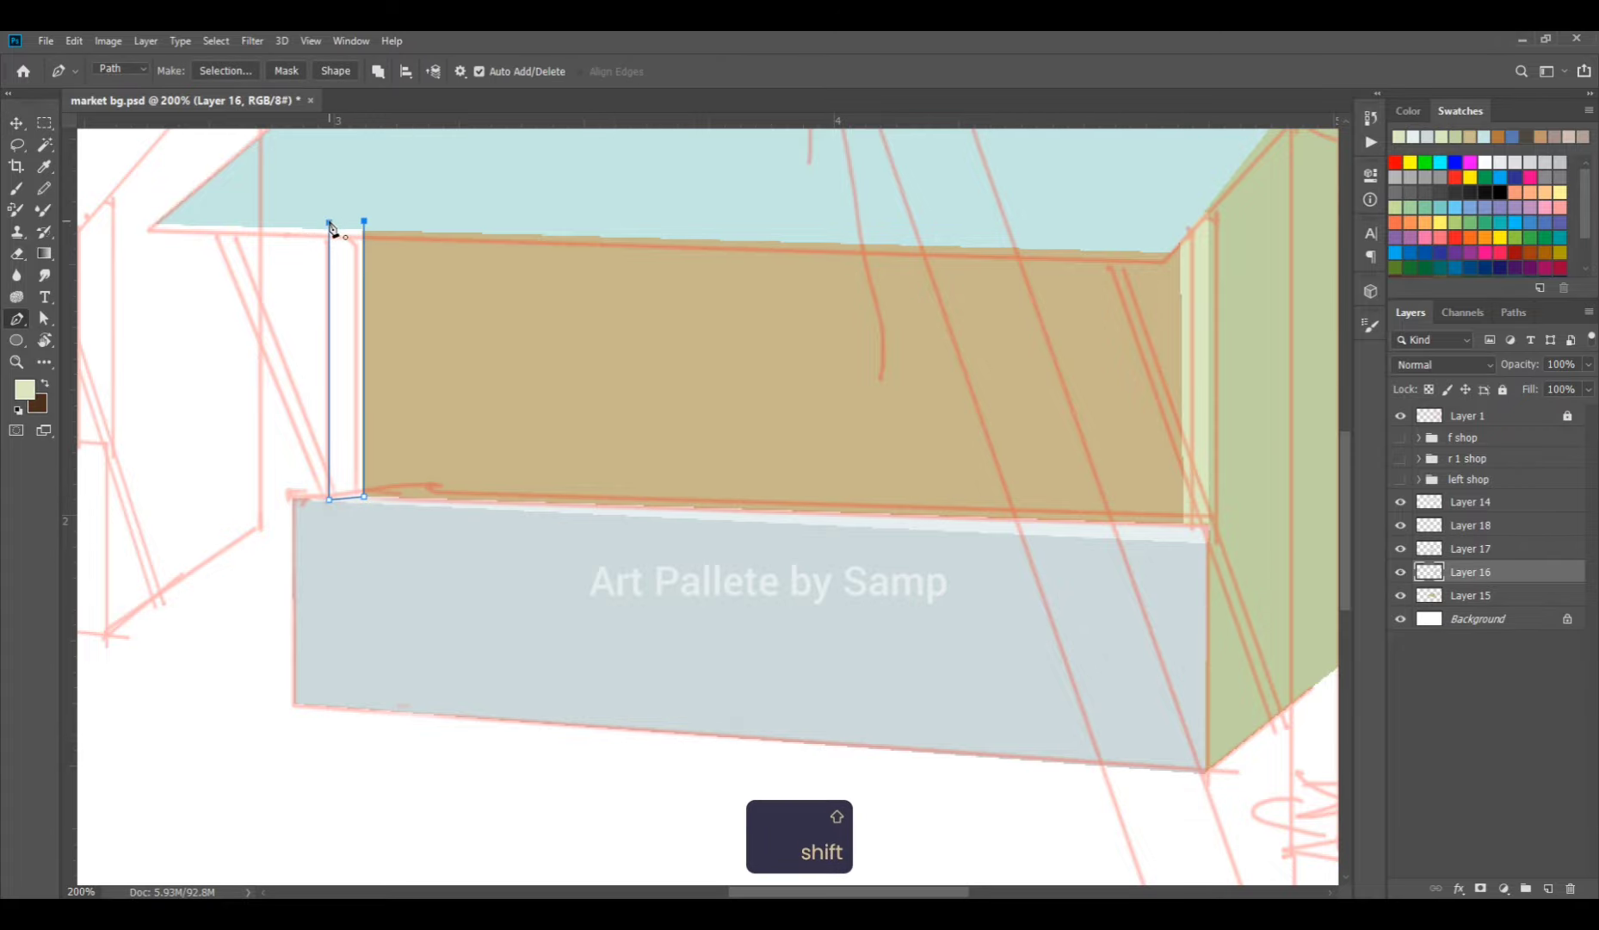
pyautogui.keyDown('shift'); pyautogui.click(329, 222); pyautogui.keyUp('shift')
pyautogui.hotkey('ctrl', 'shift', 'Return')
pyautogui.hotkey('alt', 'BackSpace')
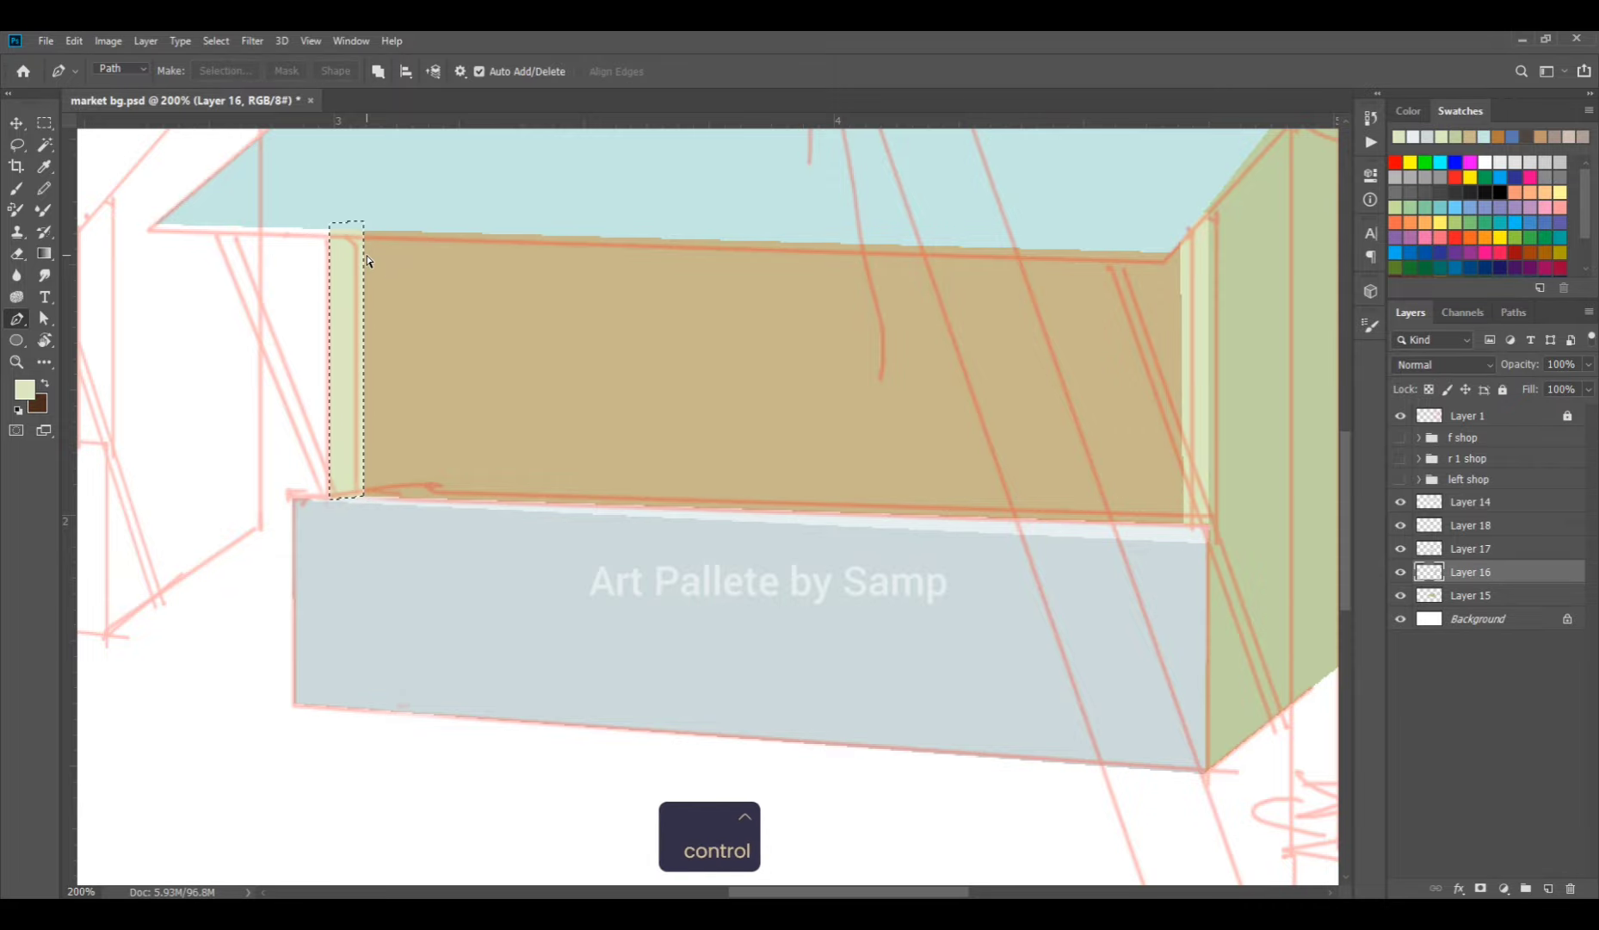
pyautogui.hotkey('ctrl', 'd')
pyautogui.hotkey('ctrl', '-')
pyautogui.hotkey('ctrl', '-')
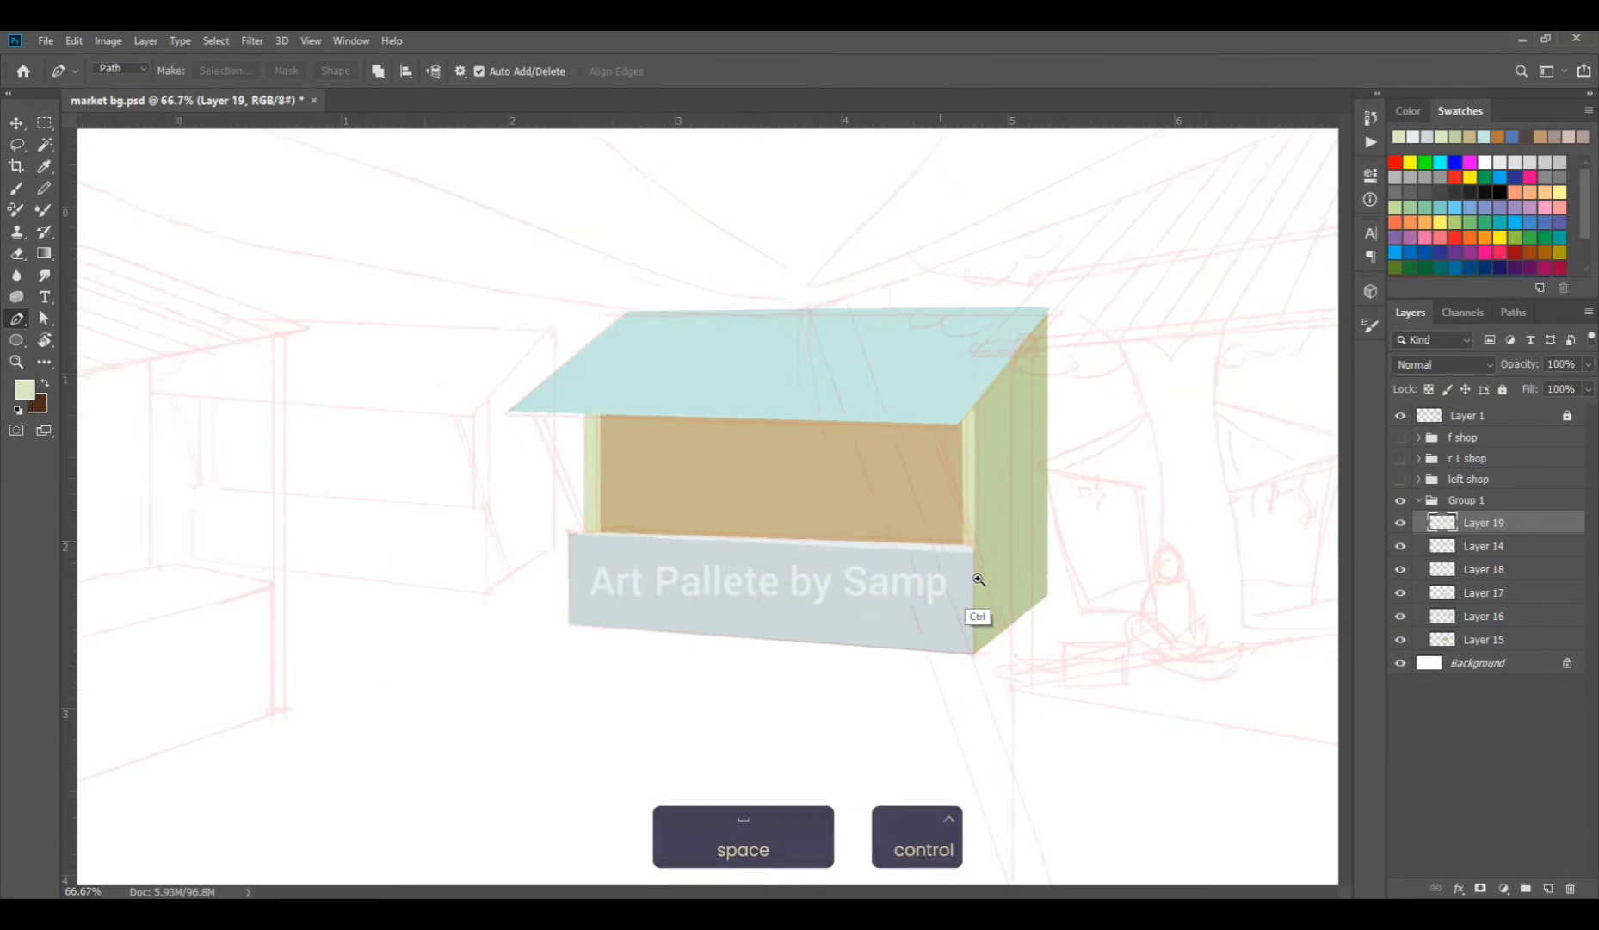
# Switch to the Brush tool and choose a round brush preset for painting on Layer 19.
pyautogui.keyDown('ctrl'); pyautogui.click(974, 628); pyautogui.keyUp('ctrl')
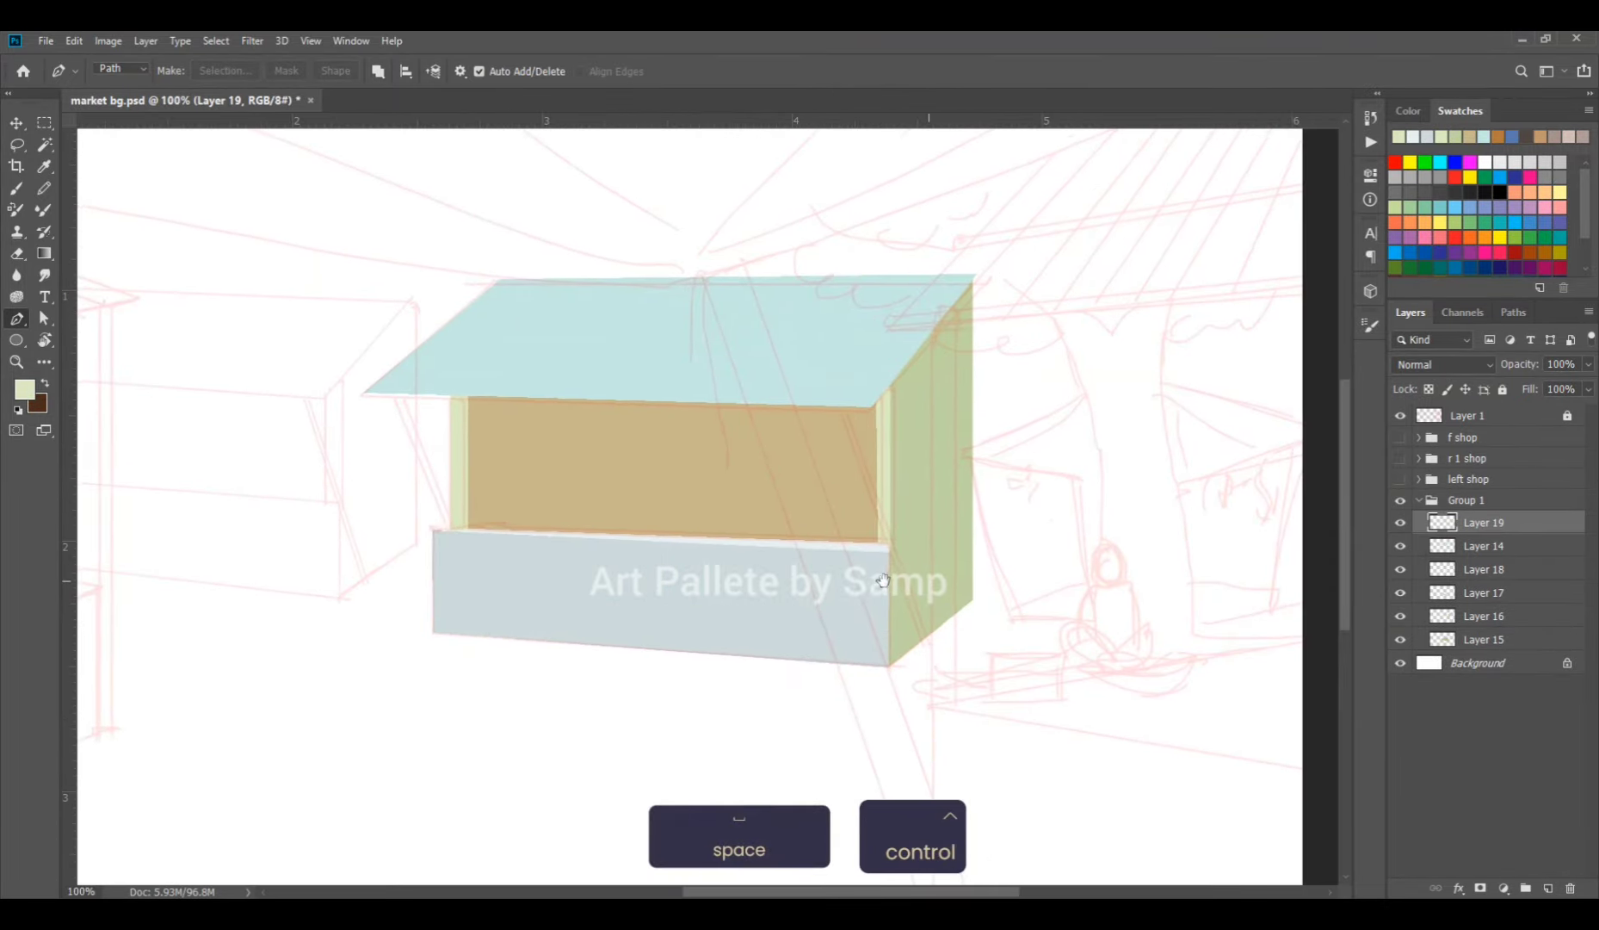
pyautogui.press('p')
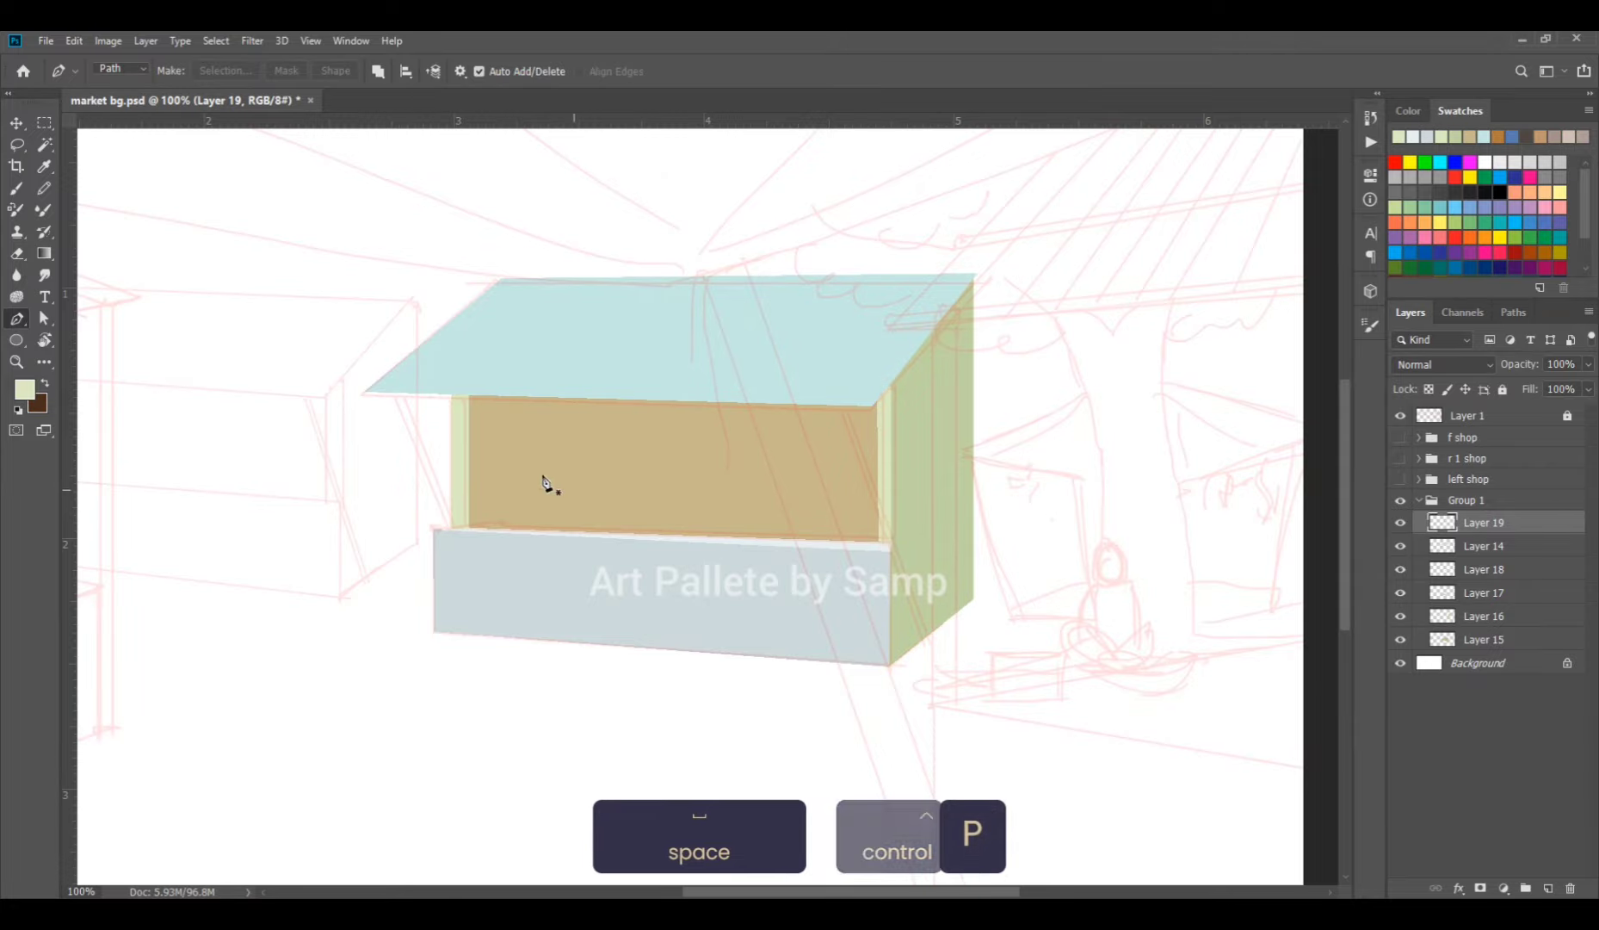
pyautogui.click(16, 187)
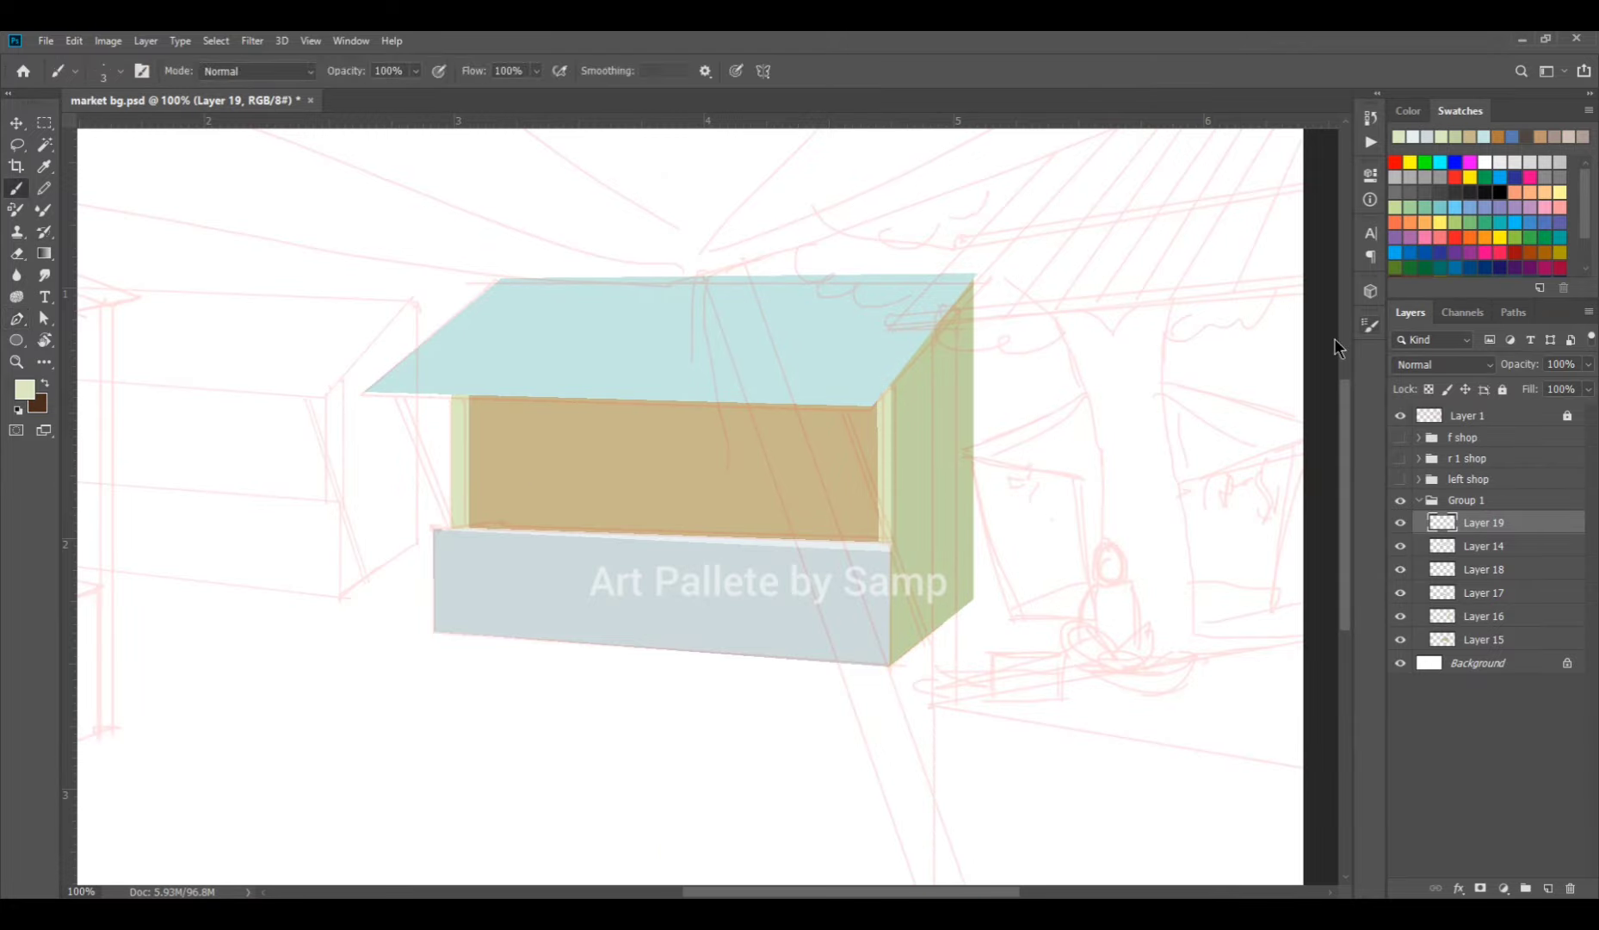
pyautogui.click(1370, 324)
pyautogui.click(1185, 356)
pyautogui.click(1330, 321)
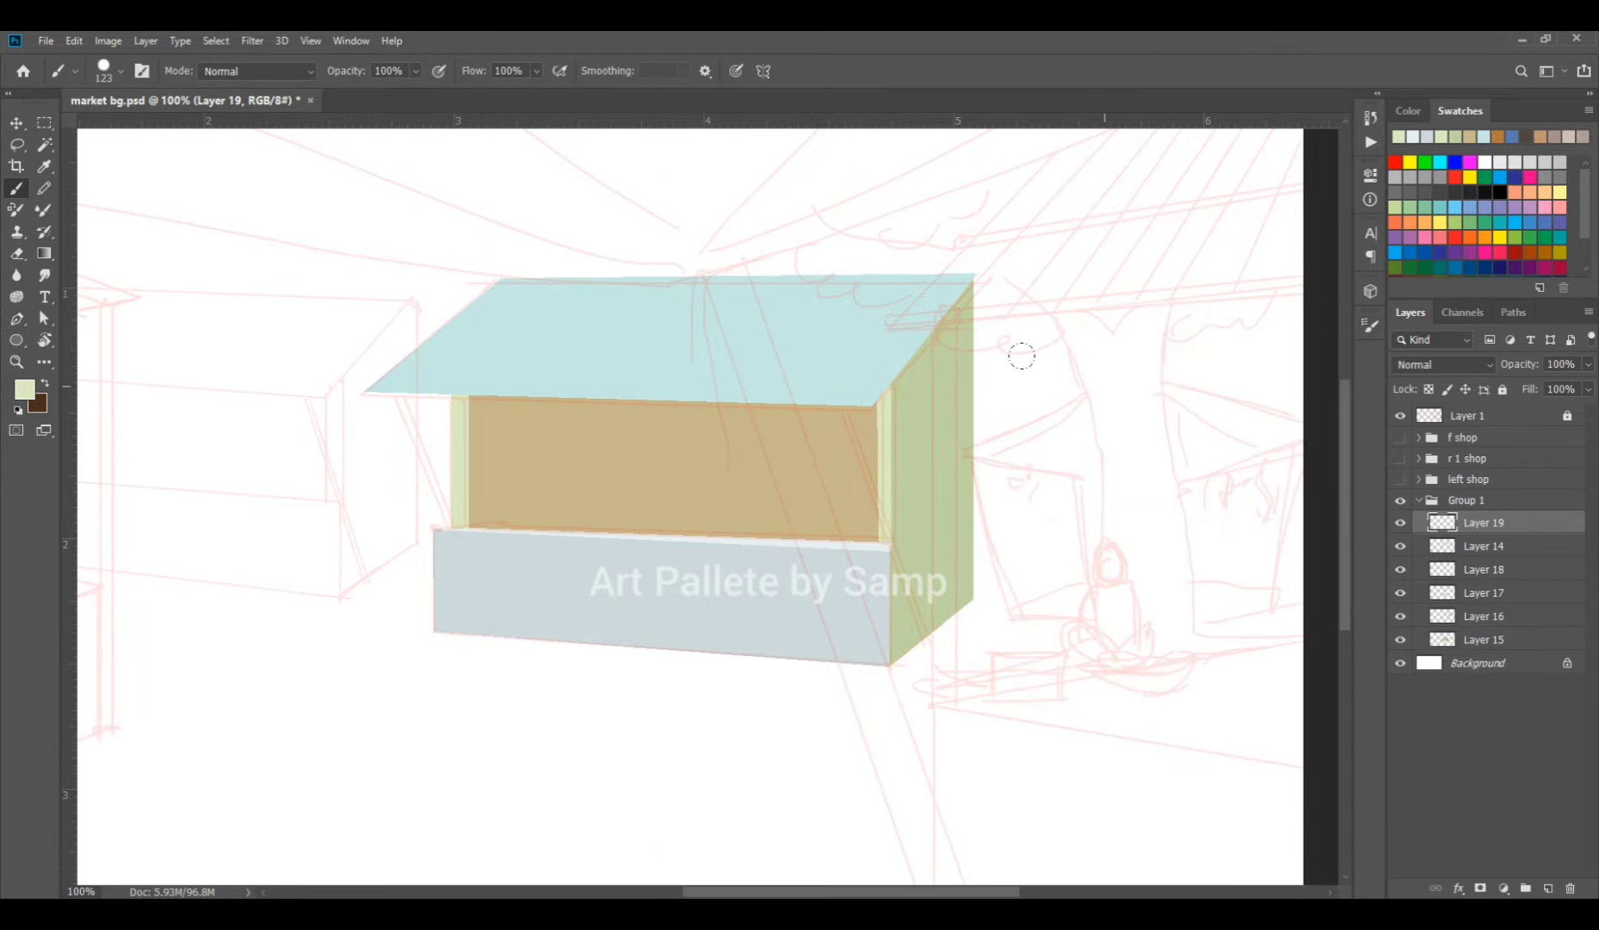
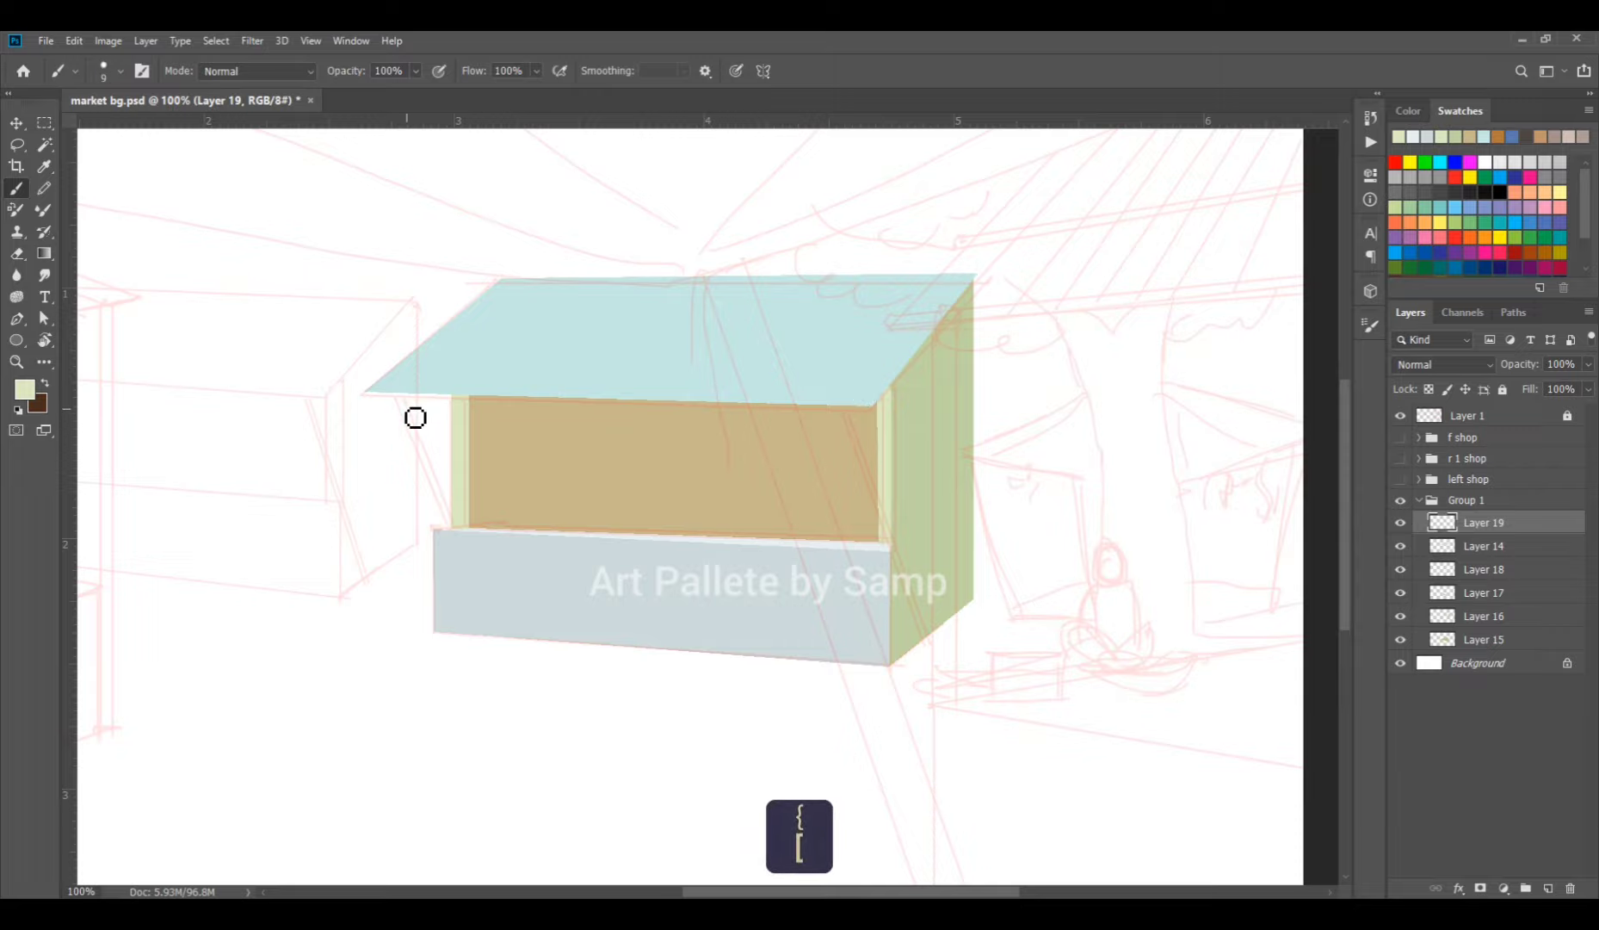
# Set the foreground colour to light orange and paint a straight diagonal support from the awning's front-left corner down across the counter.
pyautogui.click(24, 389)
pyautogui.click(553, 417)
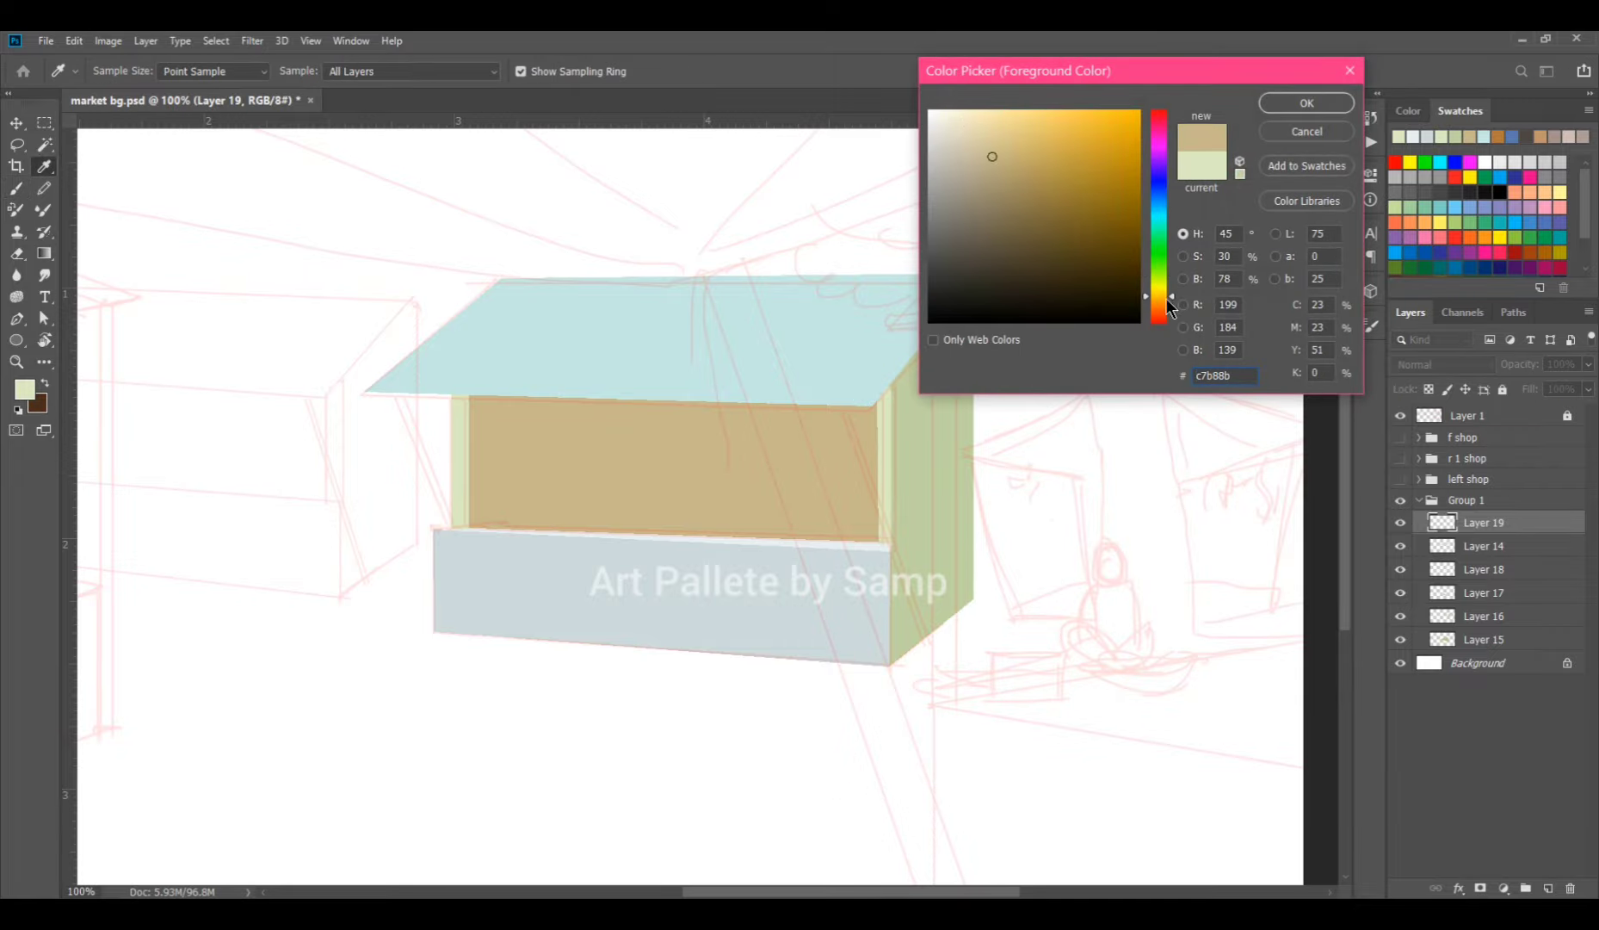
pyautogui.moveTo(1168, 300); pyautogui.dragTo(1159, 307)
pyautogui.click(1297, 104)
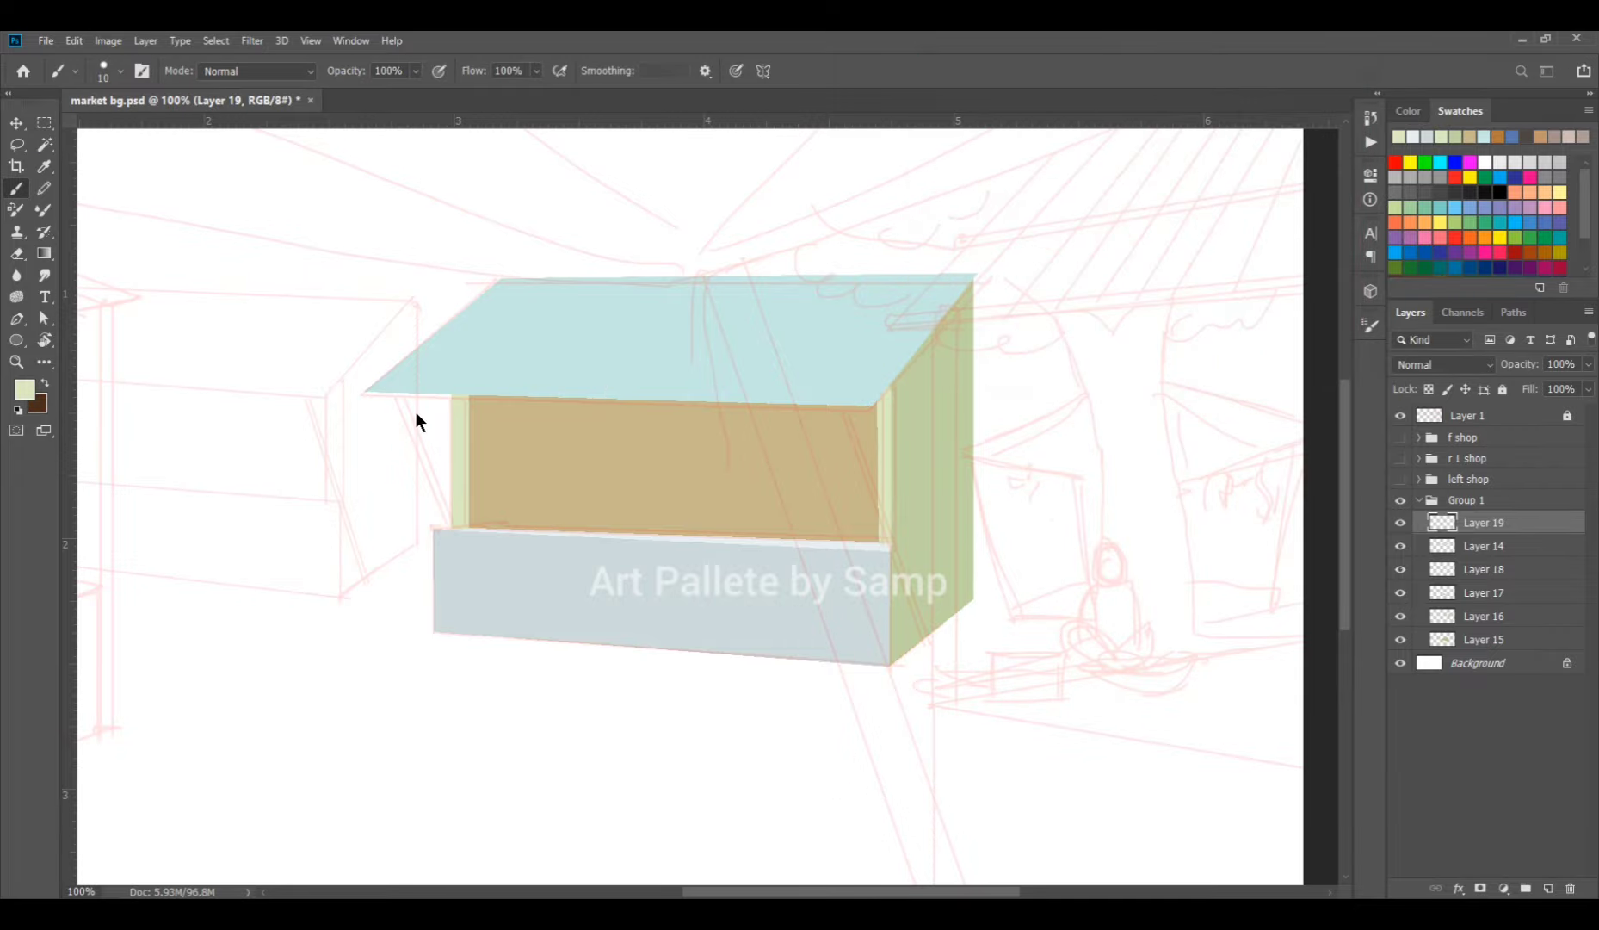
pyautogui.click(394, 386)
pyautogui.keyDown('shift'); pyautogui.click(482, 598); pyautogui.keyUp('shift')
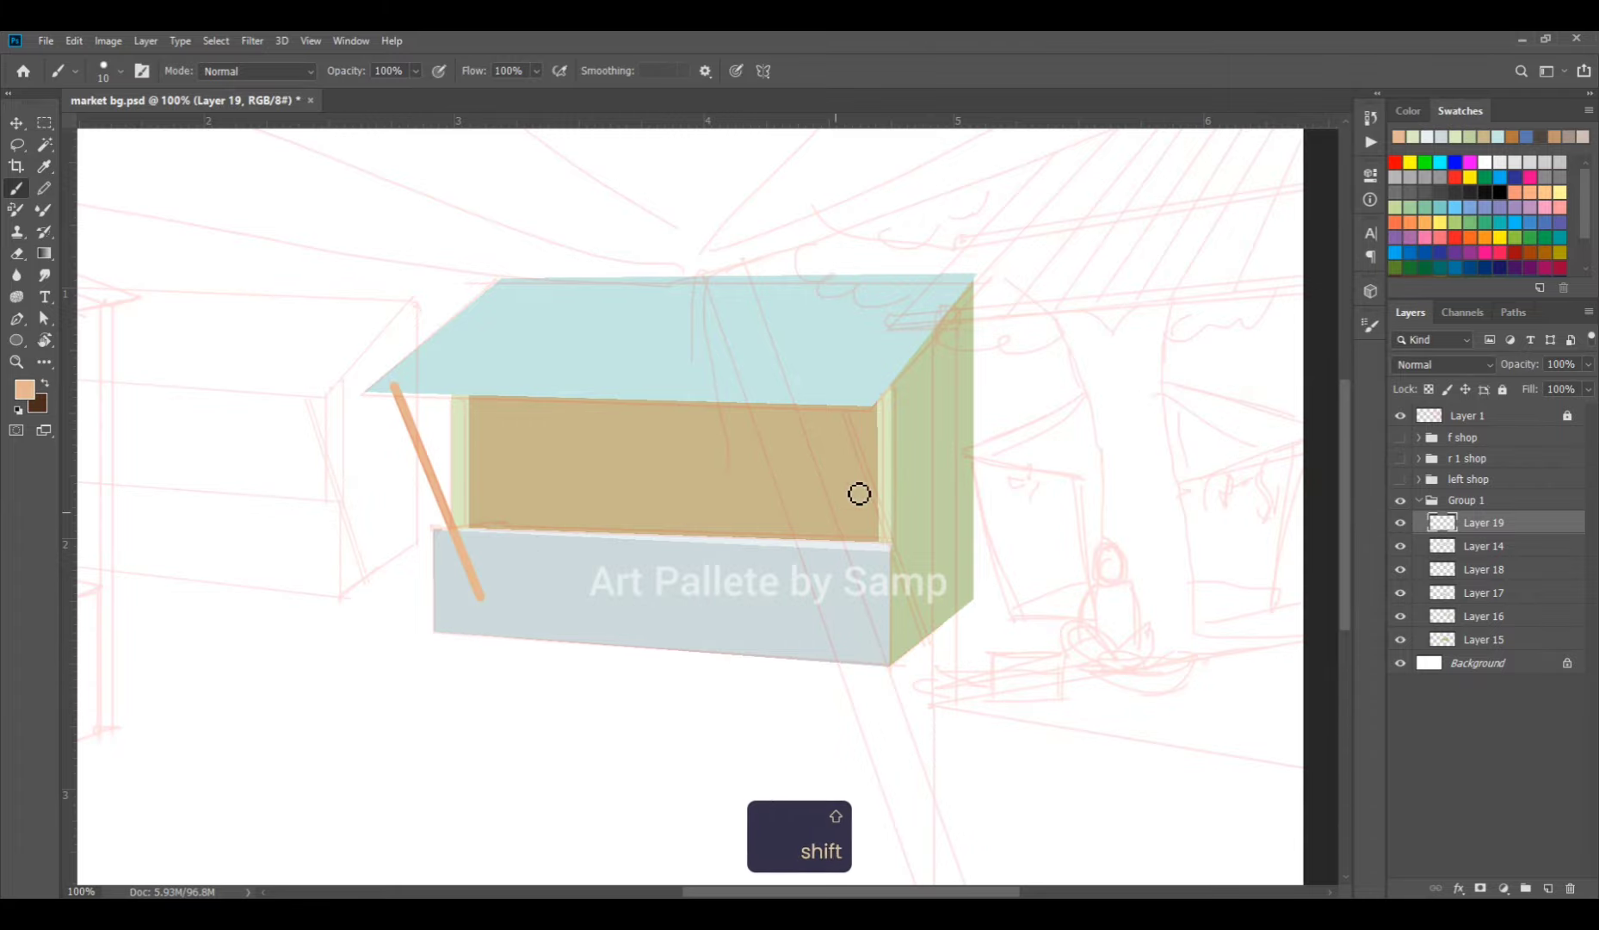
pyautogui.keyDown('shift'); pyautogui.click(938, 631); pyautogui.keyUp('shift')
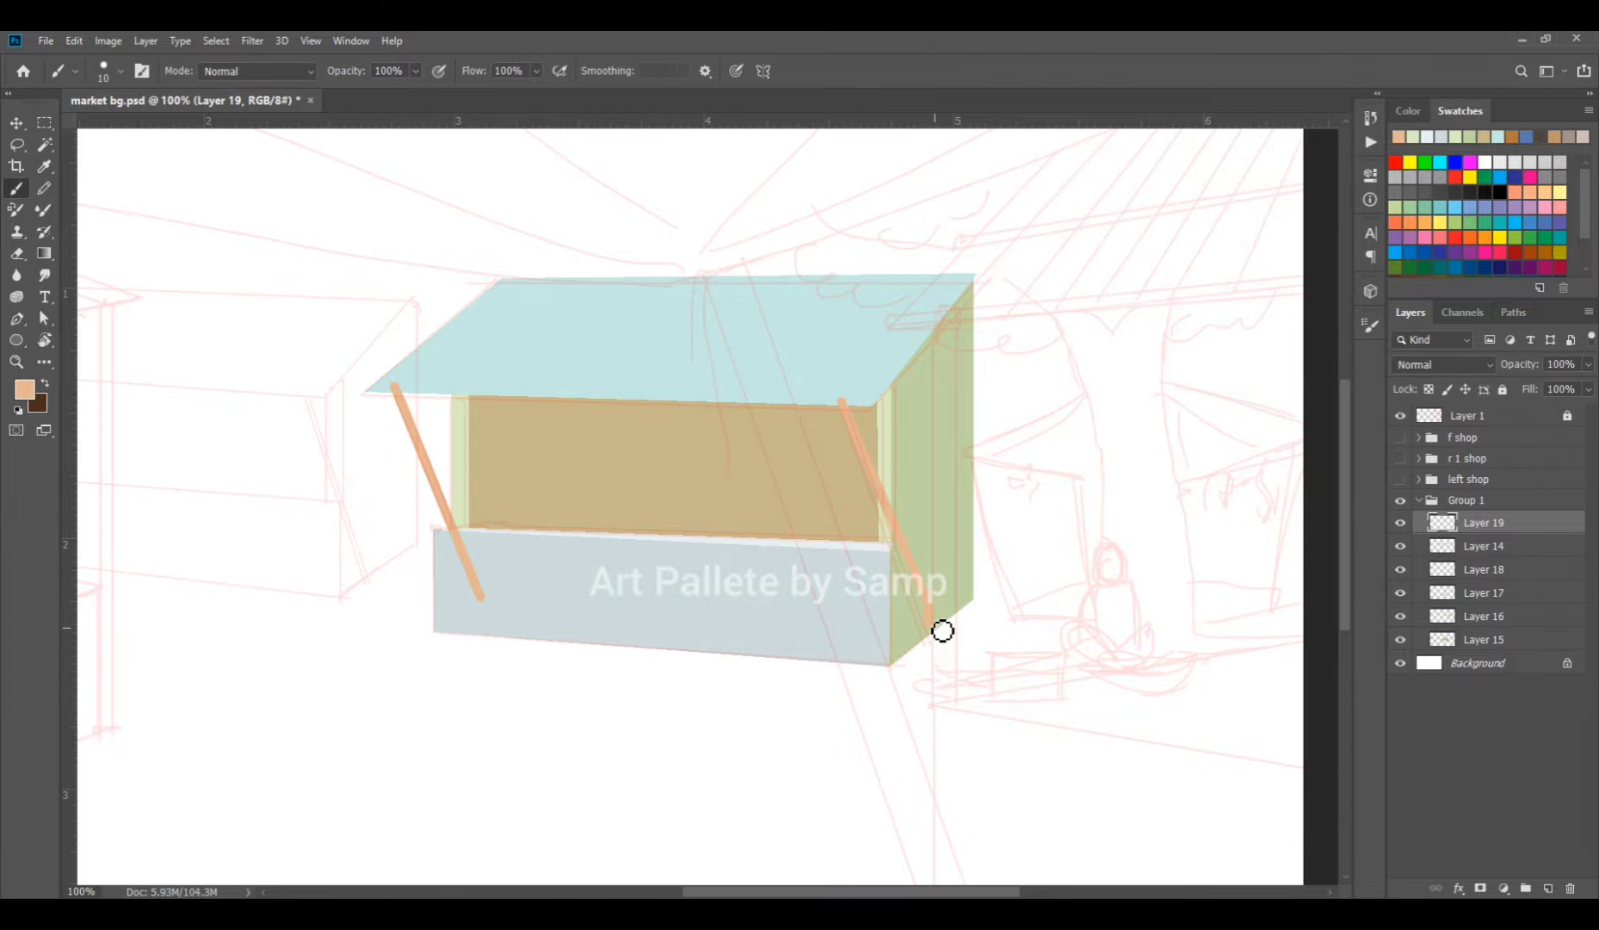
pyautogui.hotkey('ctrl', 'z')
pyautogui.click(844, 402)
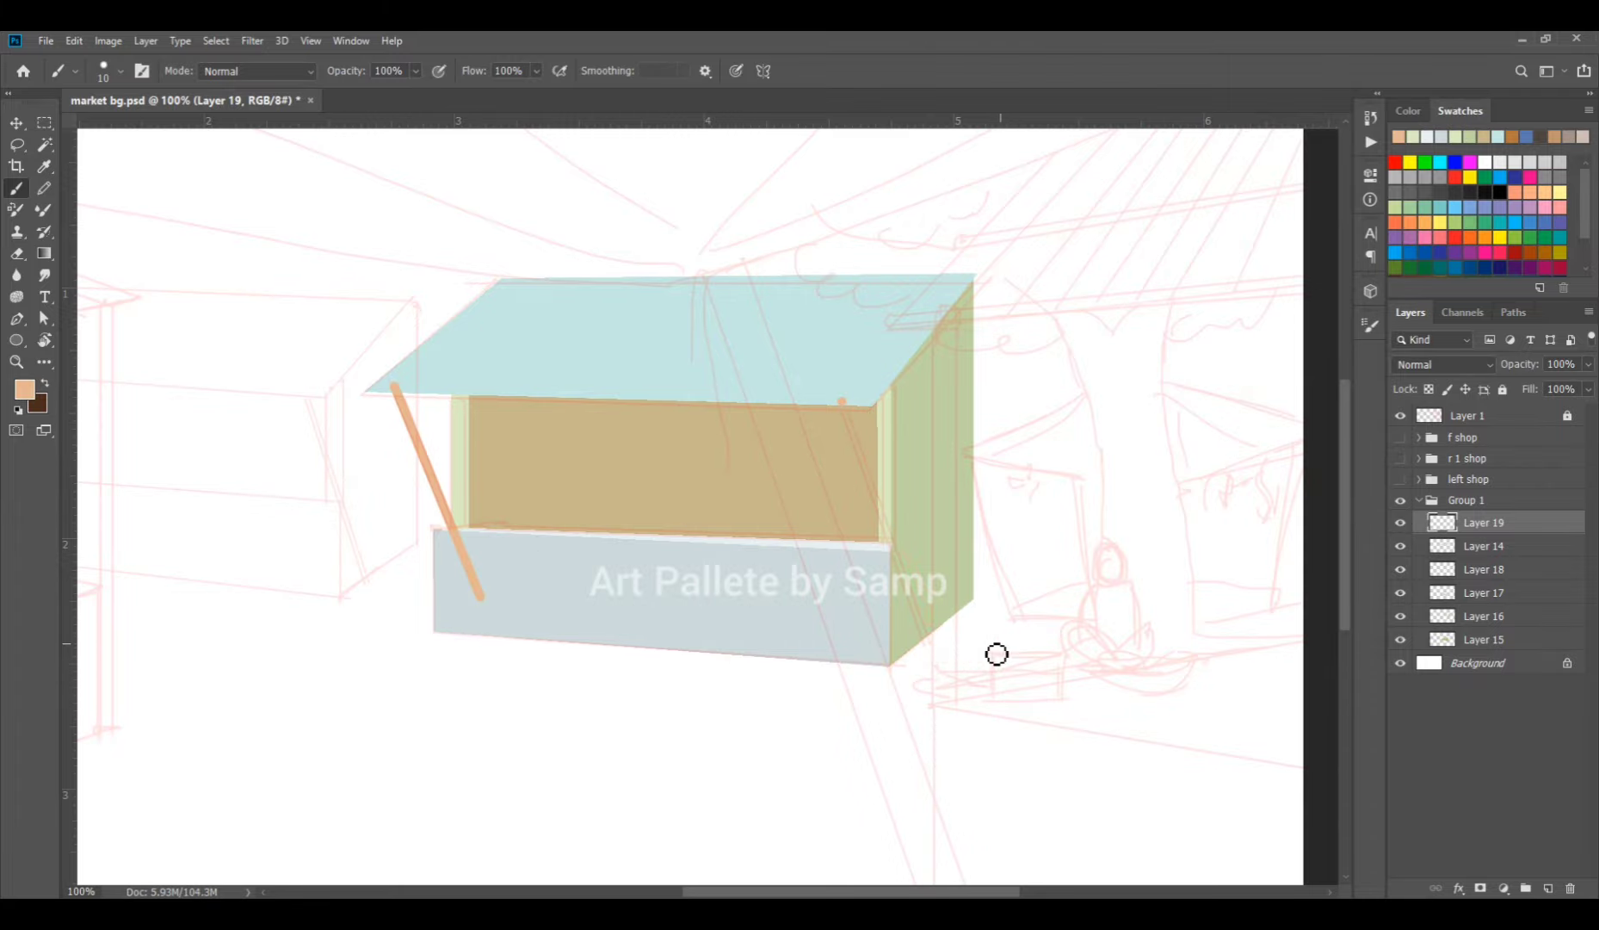
pyautogui.keyDown('shift'); pyautogui.click(930, 647); pyautogui.keyUp('shift')
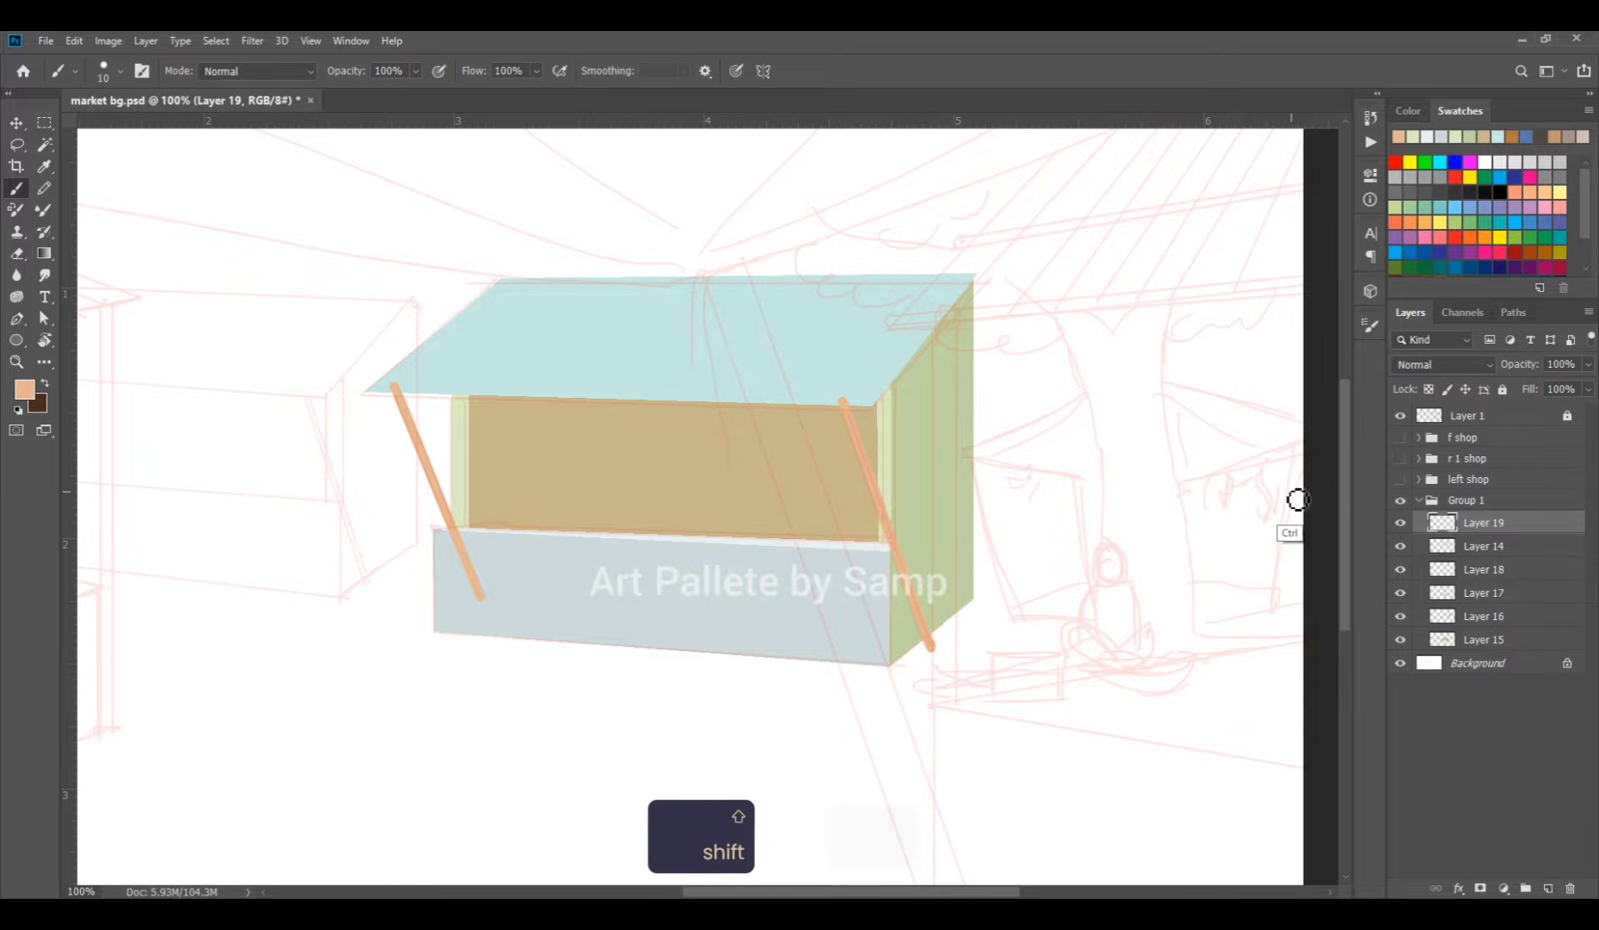
pyautogui.hotkey('ctrl', 'z')
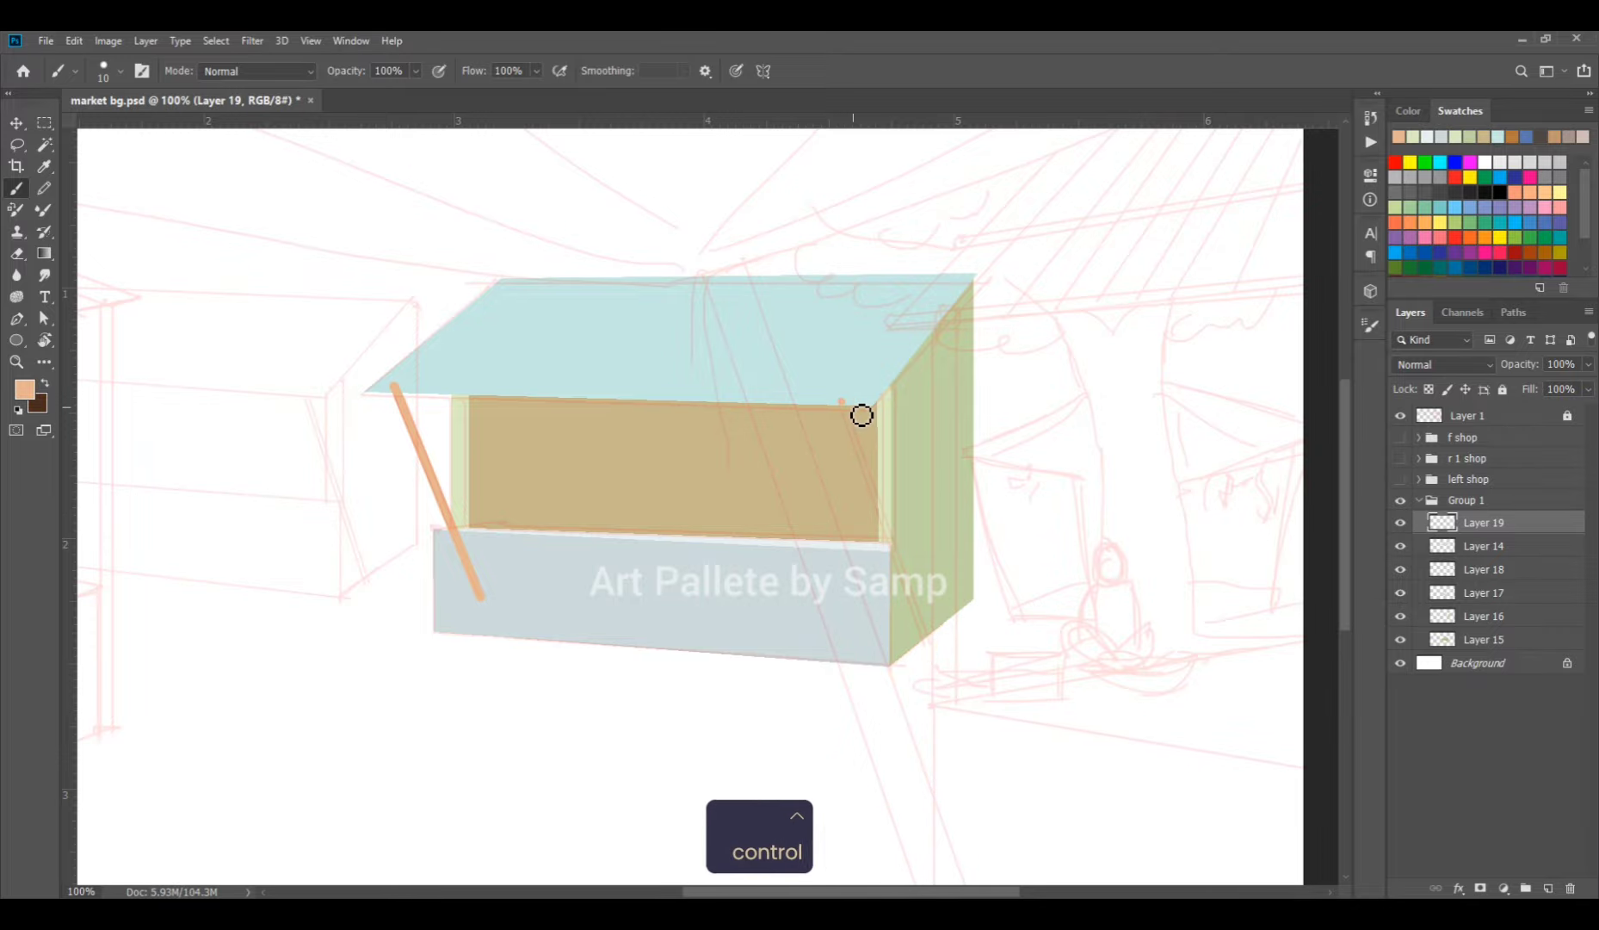
pyautogui.hotkey('ctrl', 'z')
# Paint a matching straight support from the awning's front-right corner down to the side wall's lower edge.
pyautogui.click(841, 401)
pyautogui.keyDown('shift'); pyautogui.click(930, 643); pyautogui.keyUp('shift')
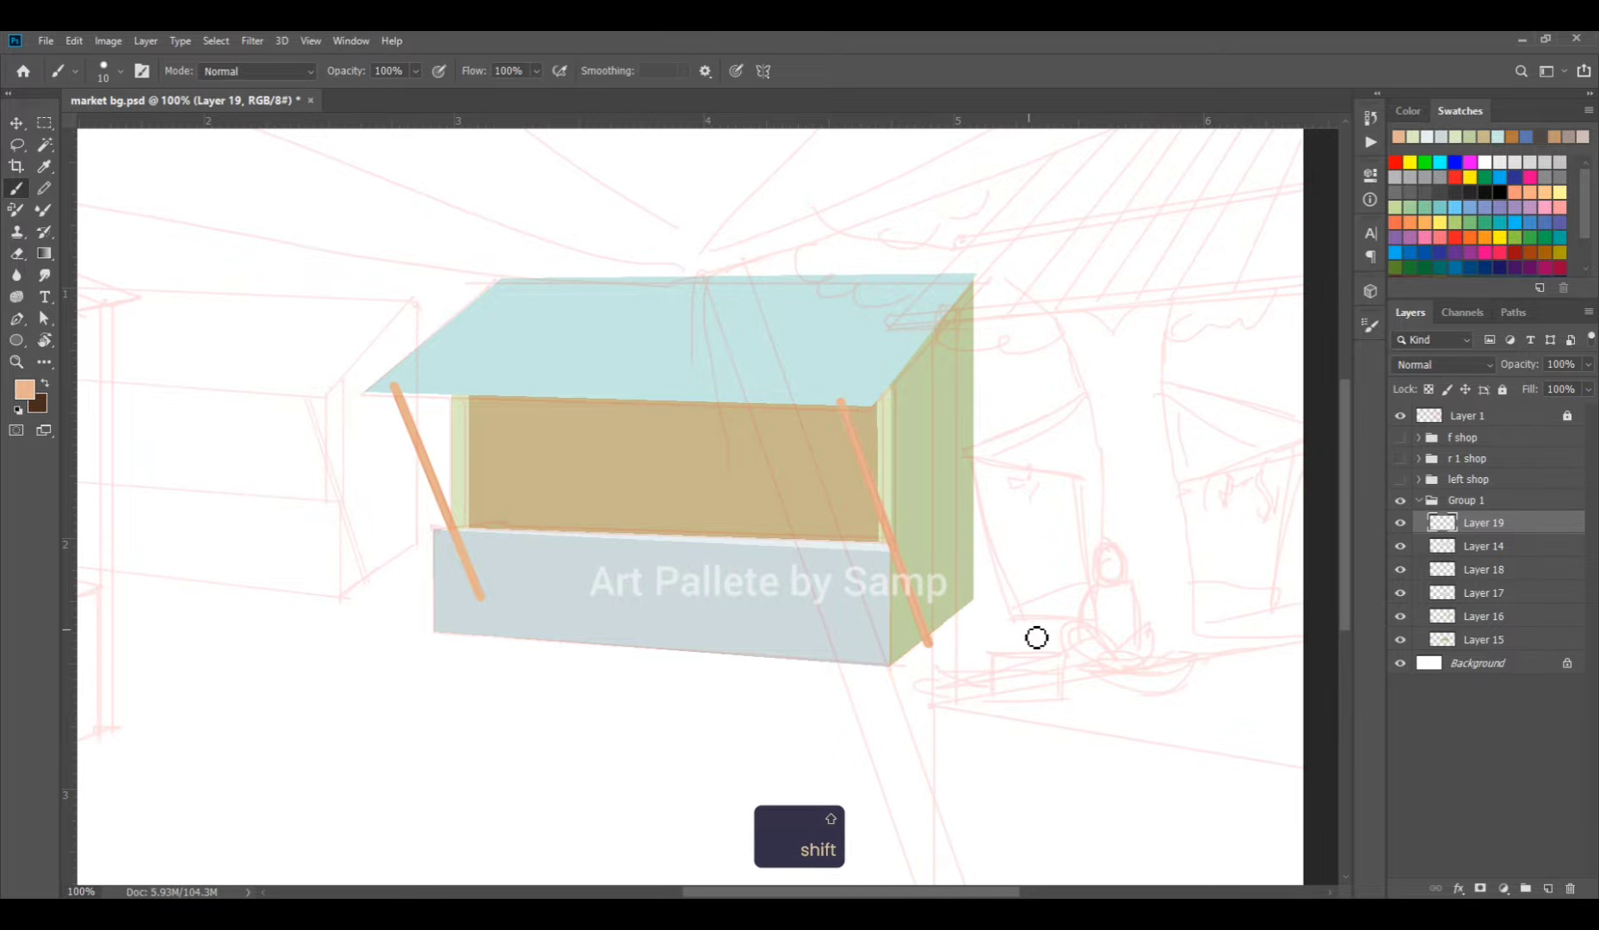
# Lasso the left support, cut it to a new layer, and place that layer directly below Layer 16.
pyautogui.press('l')
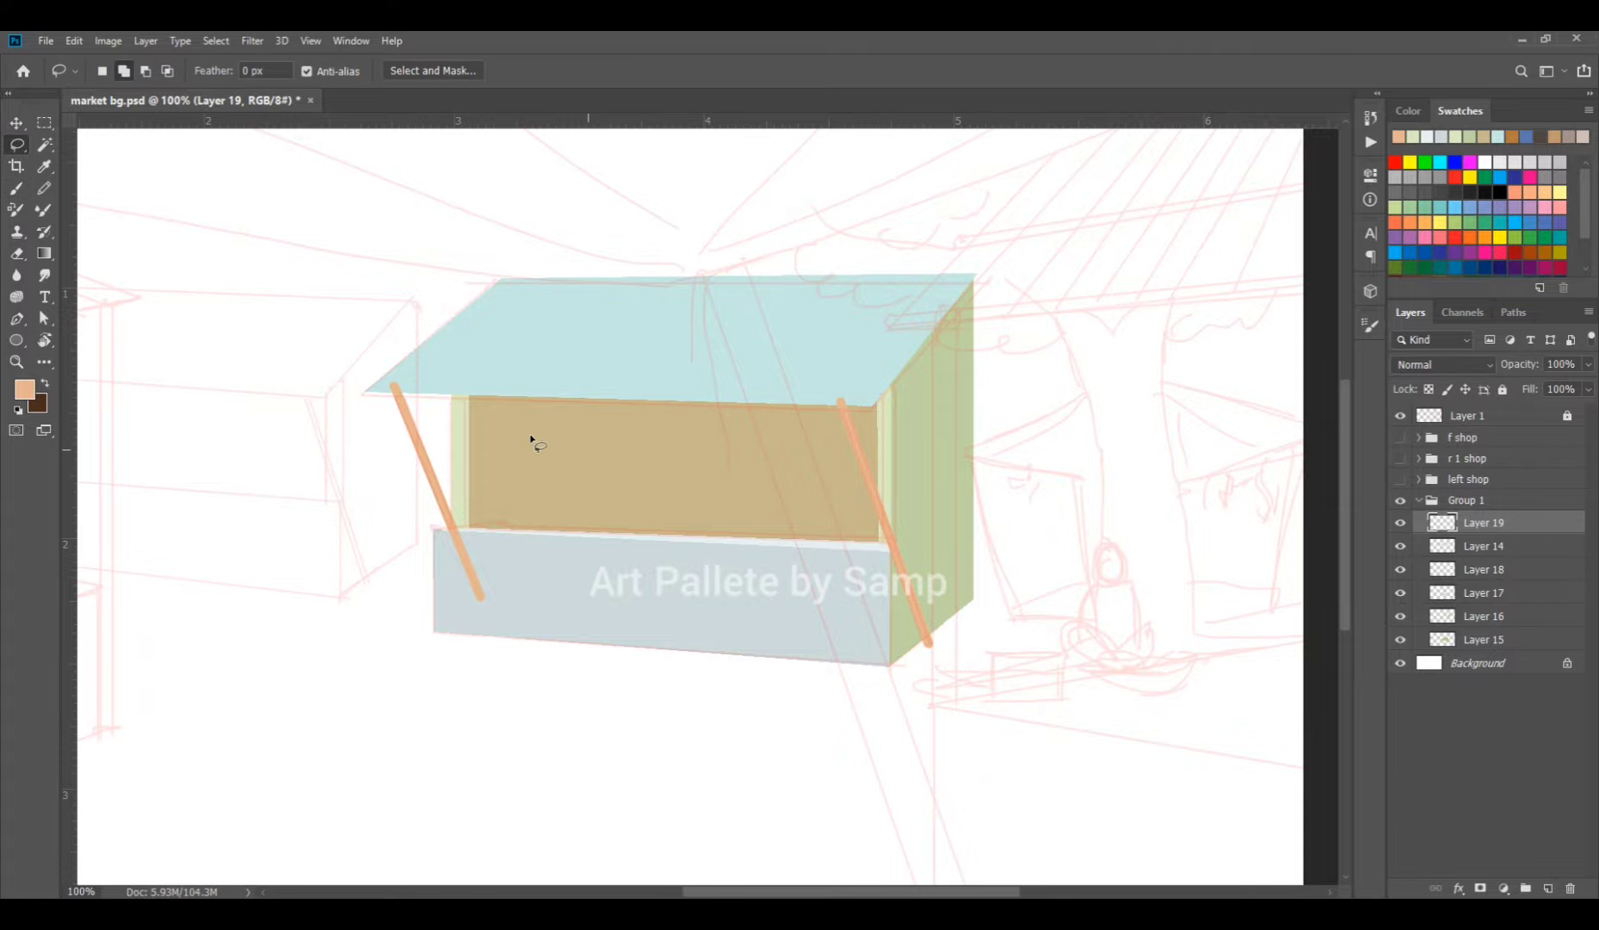
pyautogui.moveTo(310, 336)
pyautogui.mouseDown()
pyautogui.moveTo(613, 679)
pyautogui.moveTo(273, 346)
pyautogui.mouseUp()
pyautogui.hotkey('ctrl', 'shift', 'j')
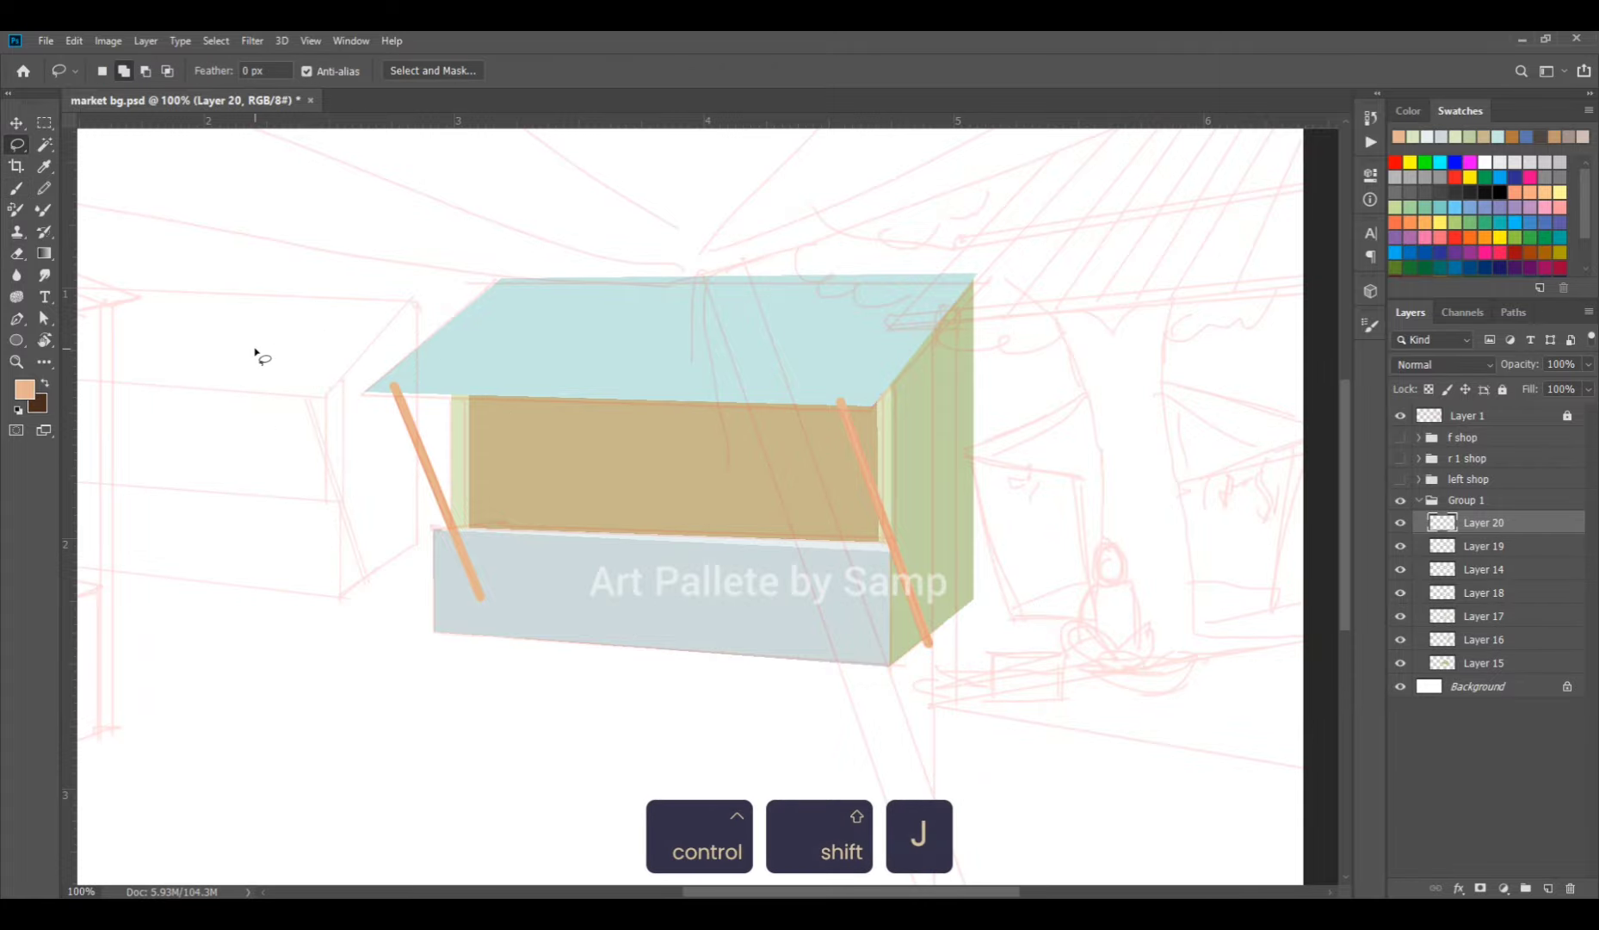
pyautogui.moveTo(1535, 529); pyautogui.dragTo(1538, 628)
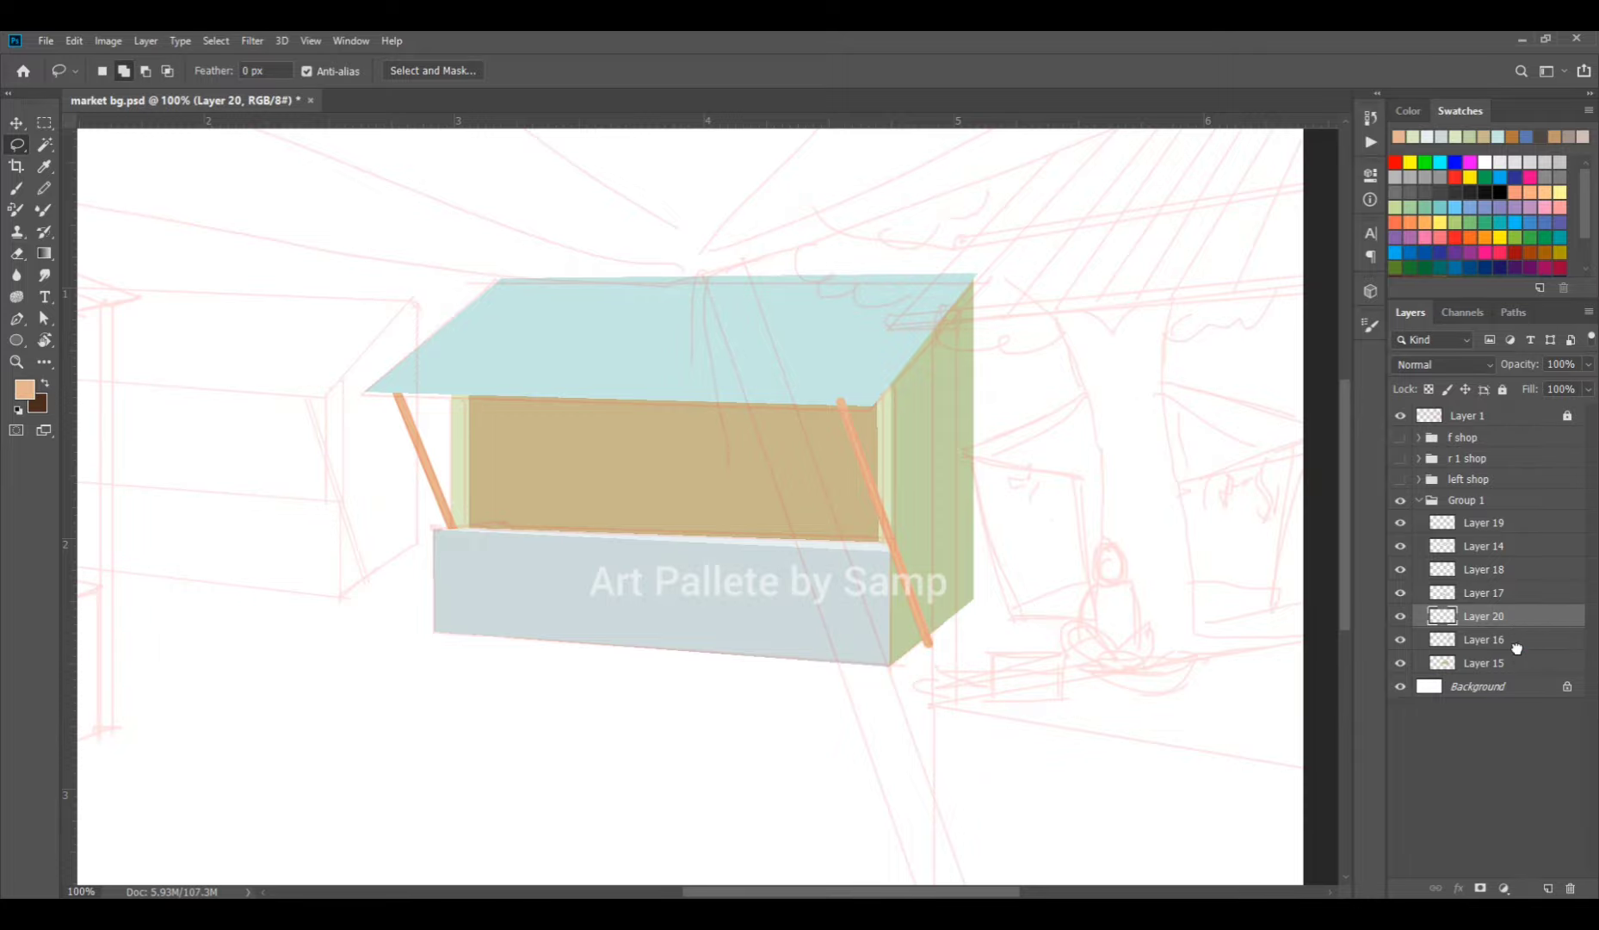
pyautogui.moveTo(1516, 647); pyautogui.dragTo(1519, 654)
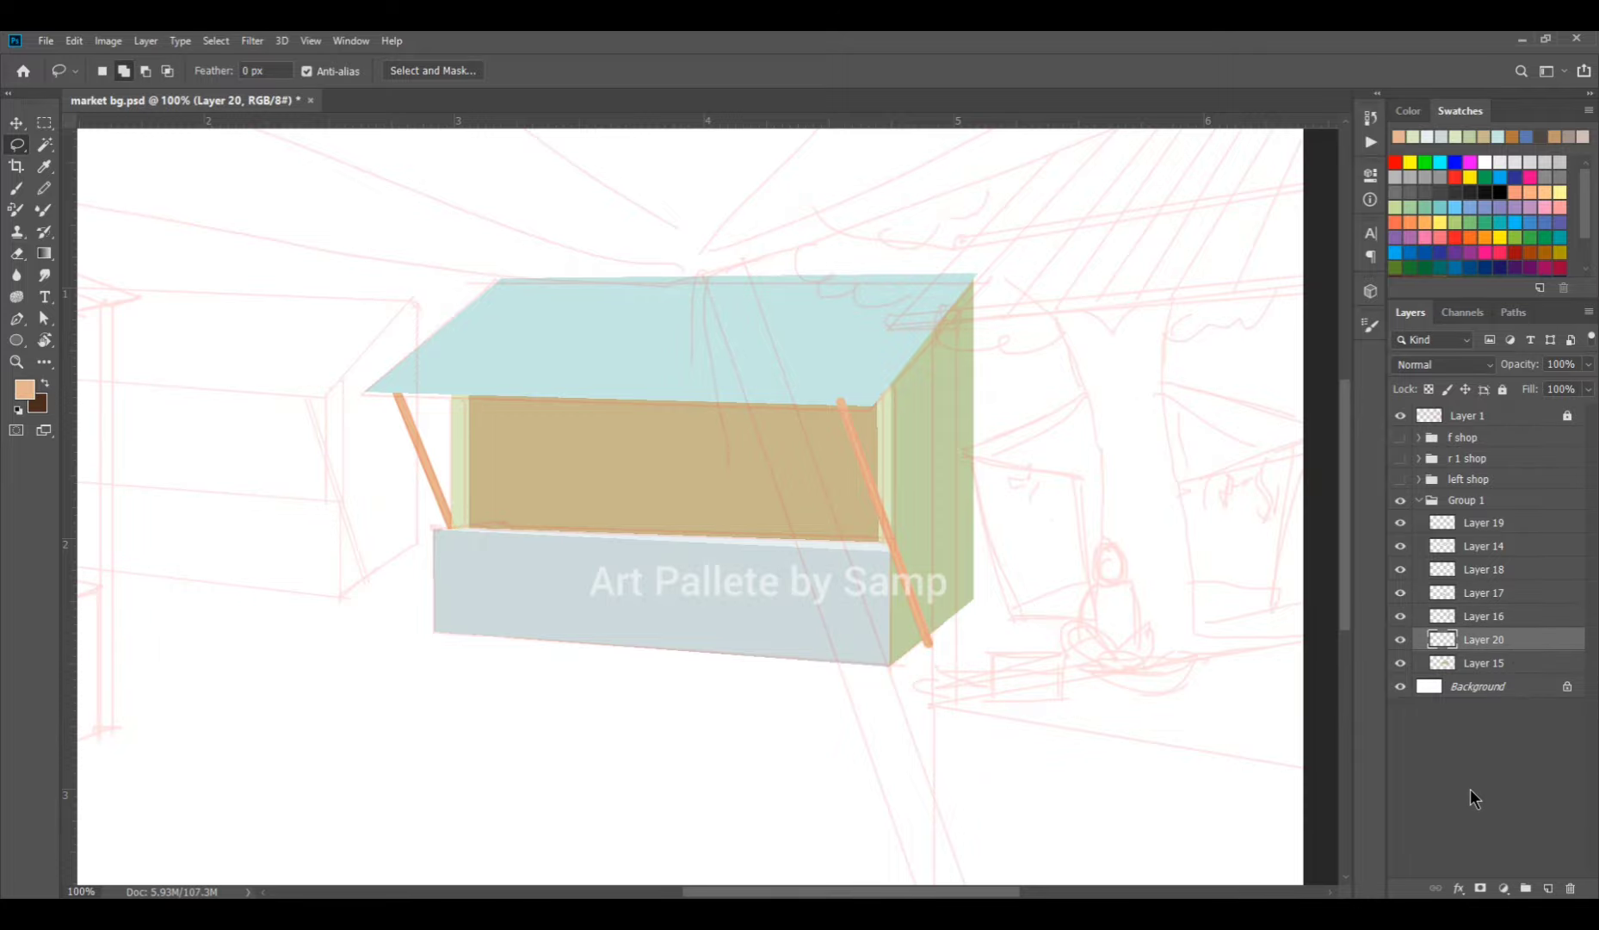
# Collapse the middle stall's Group 1 and duplicate the whole group.
pyautogui.click(1420, 501)
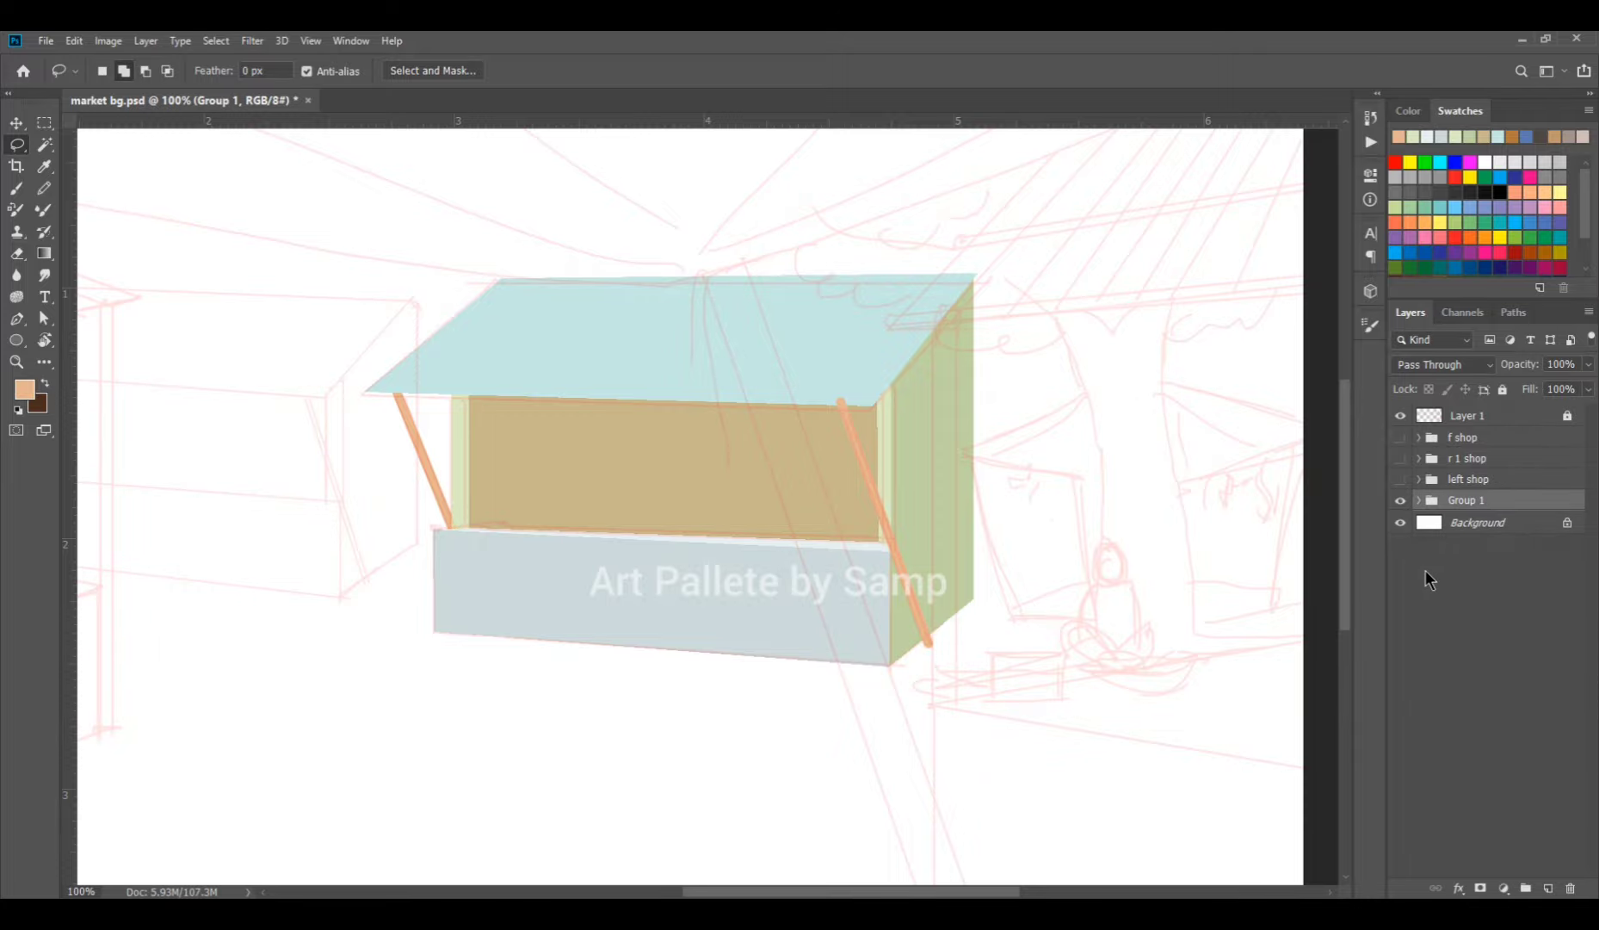
pyautogui.hotkey('ctrl', '-')
pyautogui.hotkey('ctrl', 'c')
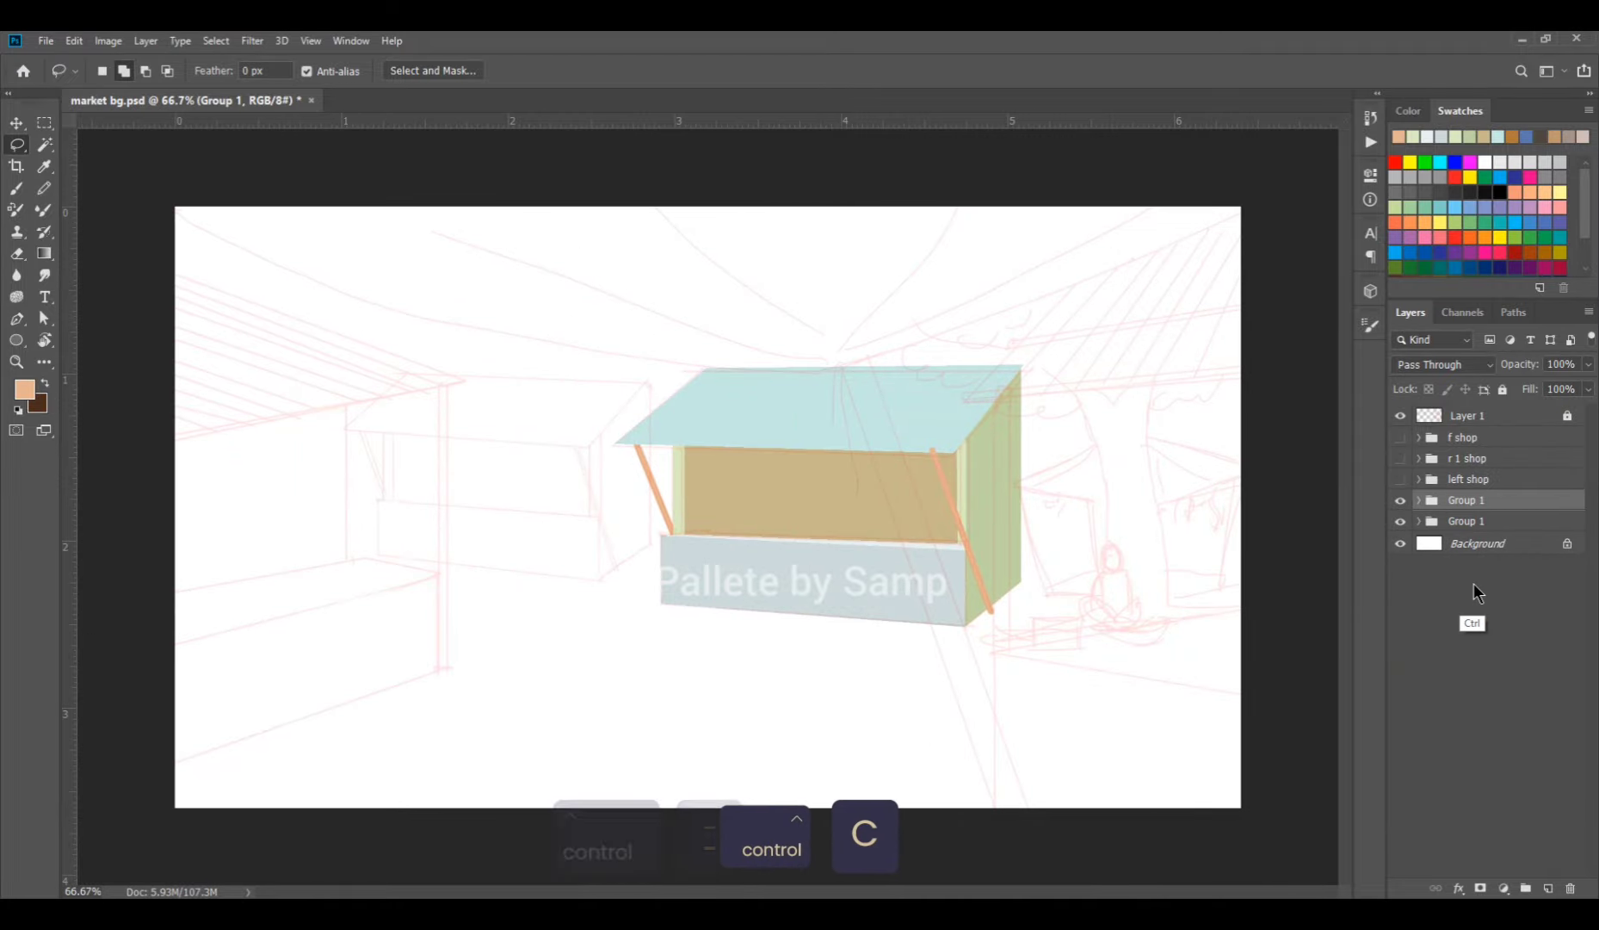
pyautogui.hotkey('ctrl', 'shift', 'v')
# Scale the duplicated stall down proportionally to roughly 85% and position it to the left of the original stall.
pyautogui.hotkey('ctrl', 't')
pyautogui.moveTo(1021, 367); pyautogui.dragTo(962, 403)
pyautogui.moveTo(910, 475); pyautogui.dragTo(591, 440)
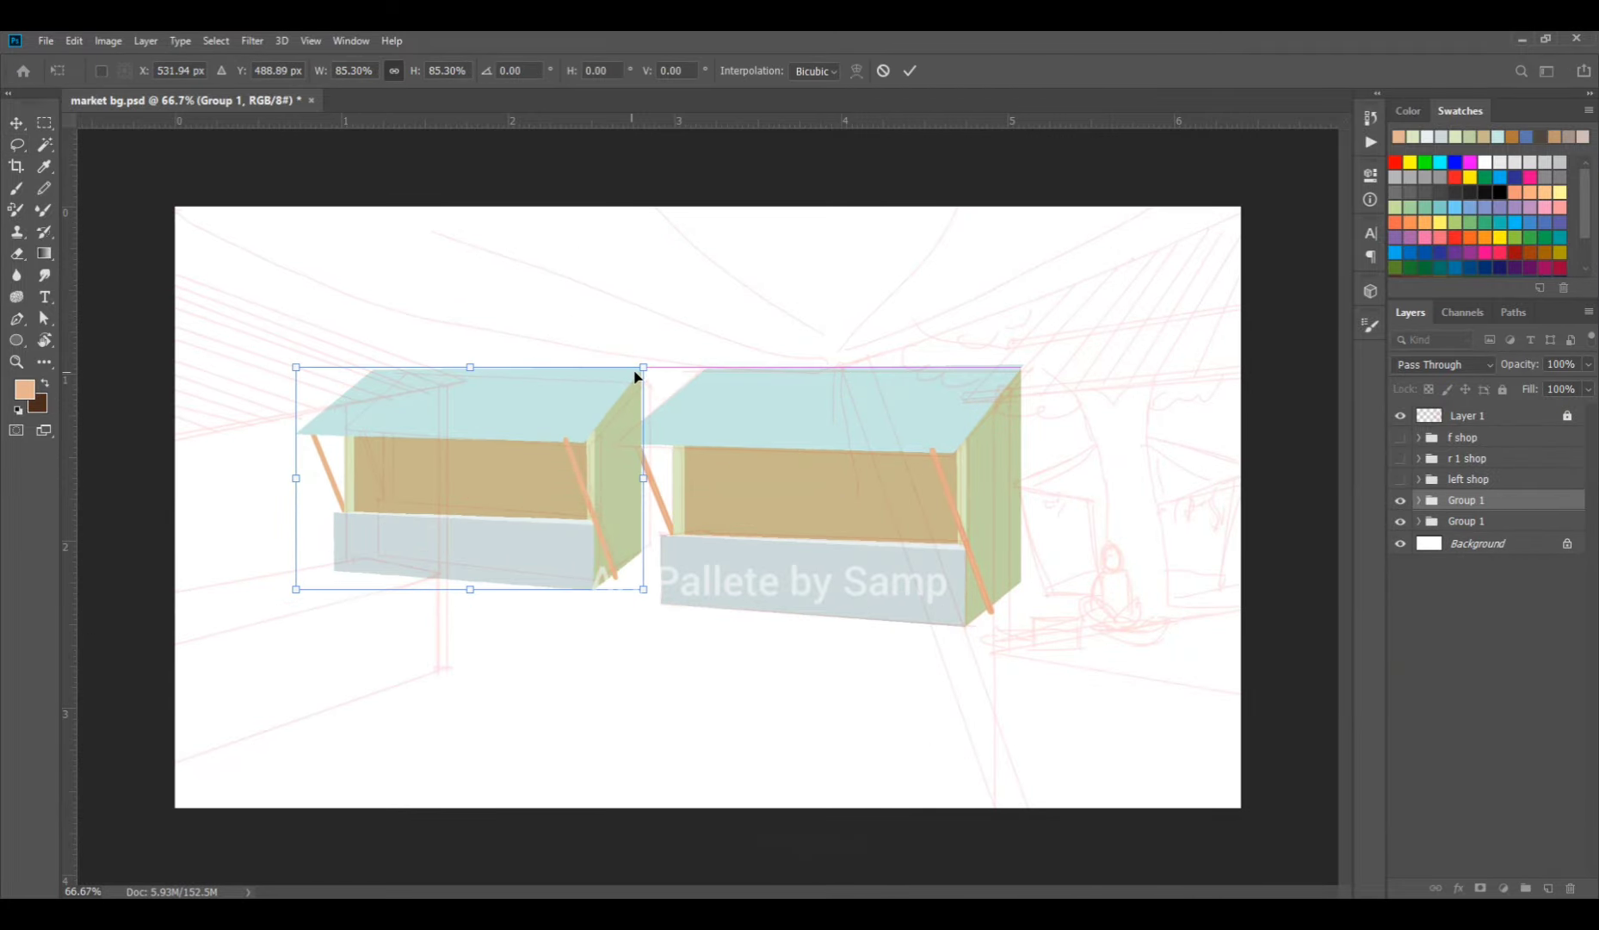
pyautogui.moveTo(642, 366); pyautogui.dragTo(640, 370)
pyautogui.moveTo(568, 494)
pyautogui.mouseDown()
pyautogui.moveTo(585, 487)
pyautogui.moveTo(578, 503)
pyautogui.moveTo(567, 489)
pyautogui.mouseUp()
pyautogui.press('Return')
# Place the copied stall group beneath the original in the layer order and expand it.
pyautogui.press('l')
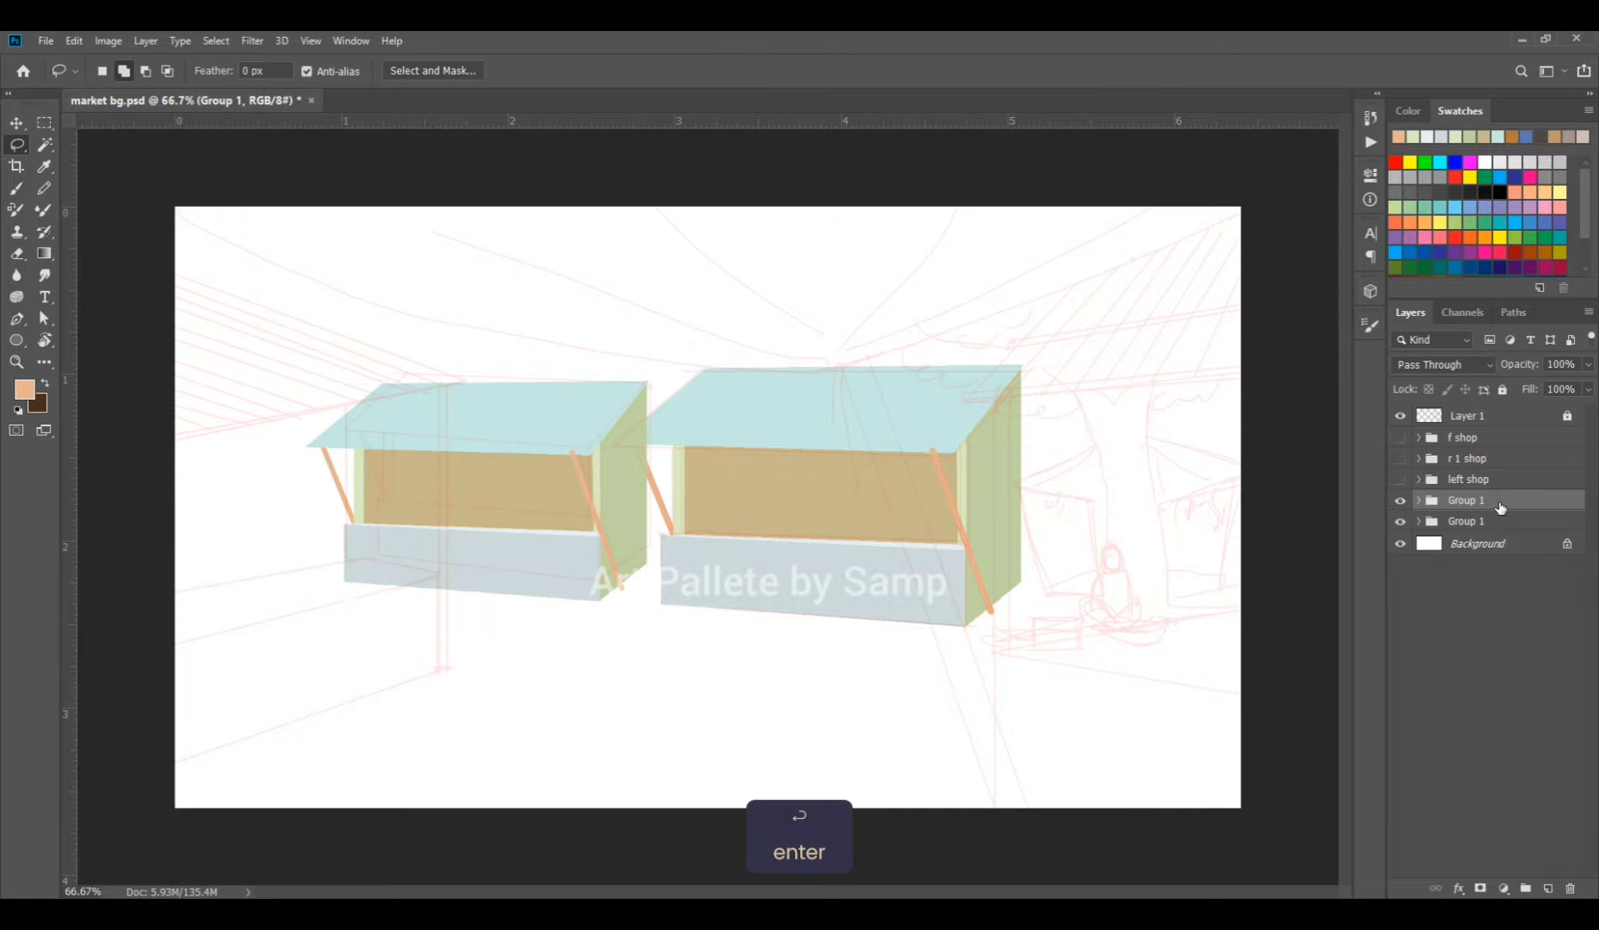
pyautogui.click(1433, 522)
pyautogui.click(1419, 521)
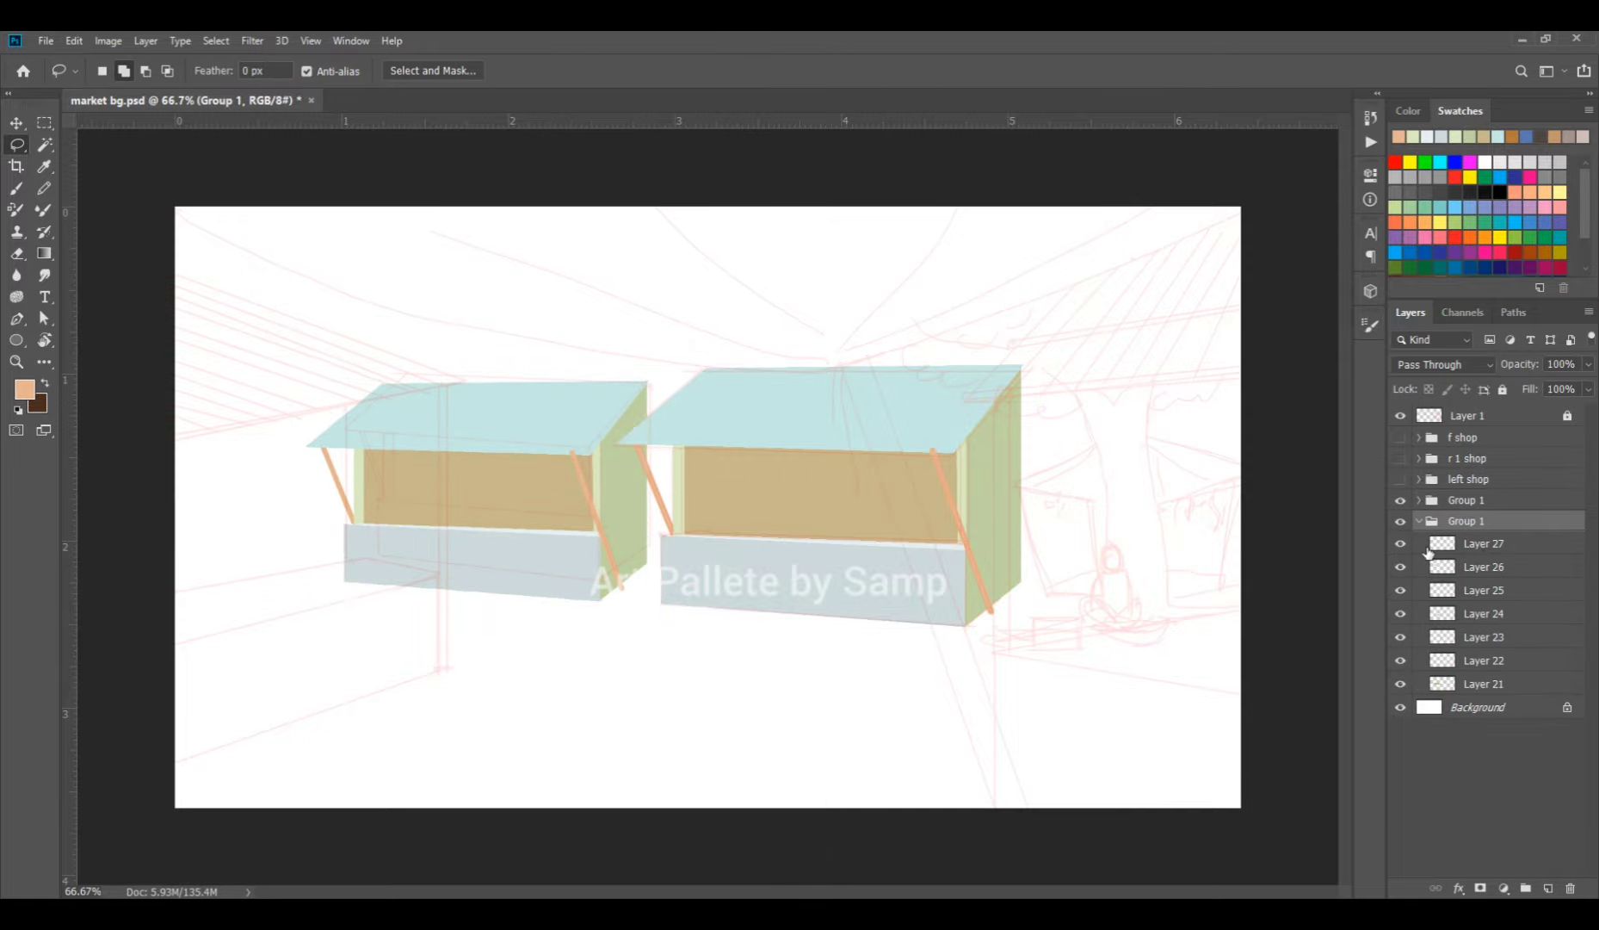
# Toggle the visibility of Layers 27 and 26 to identify the copied stall's awning layer, and select Layer 26.
pyautogui.click(1455, 544)
pyautogui.click(1400, 543)
pyautogui.click(1429, 566)
pyautogui.click(1400, 566)
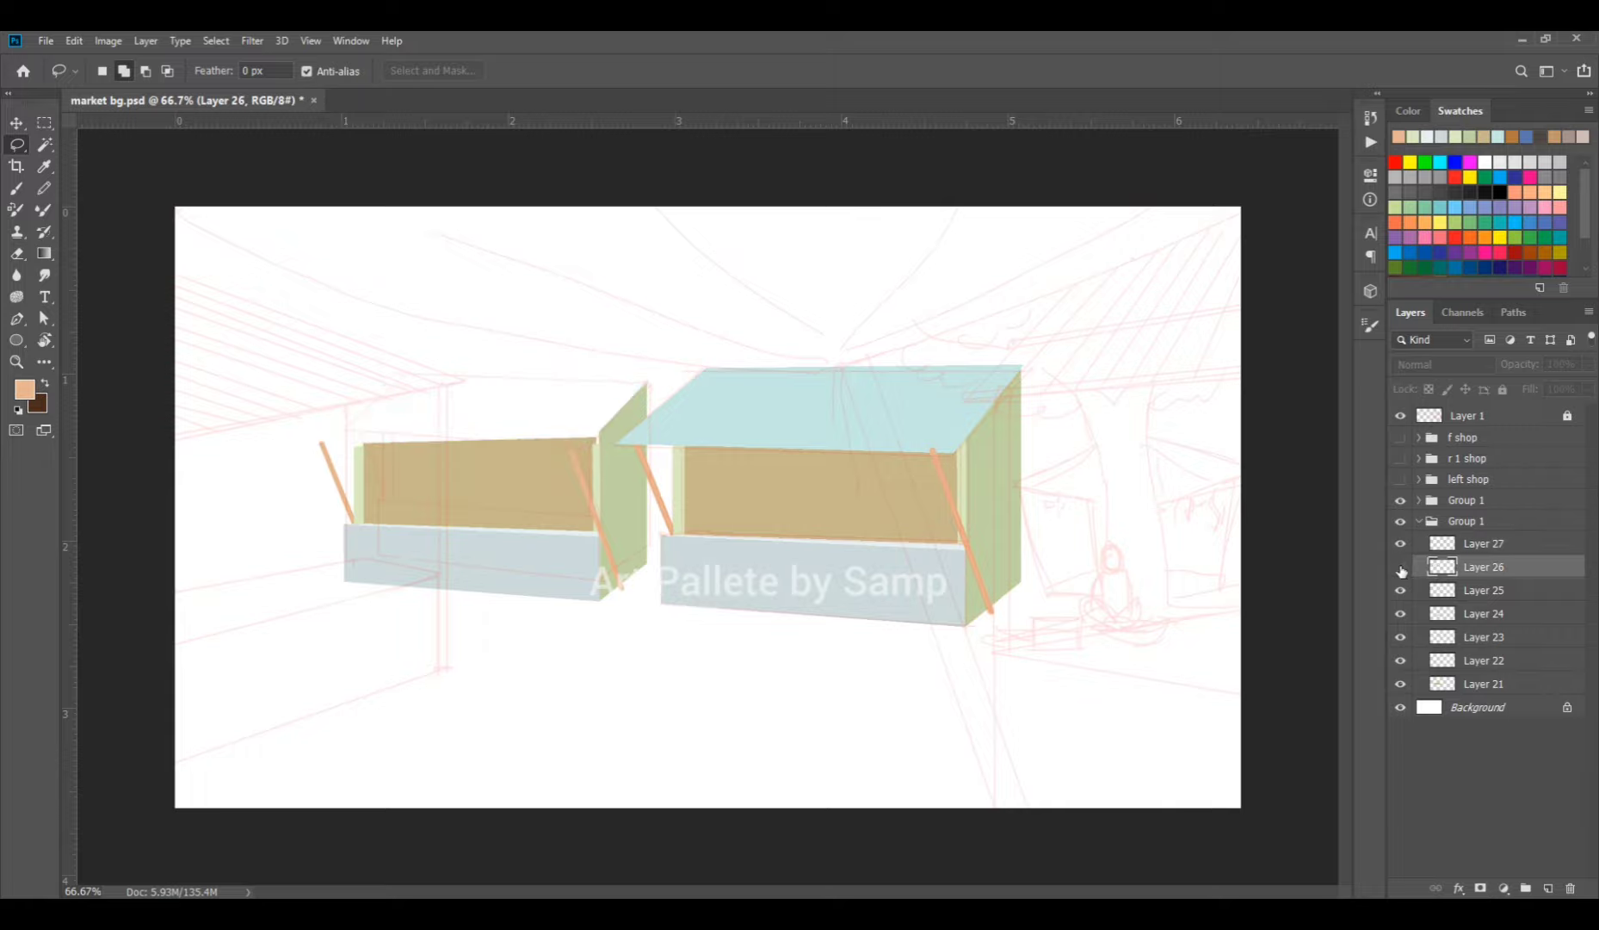
pyautogui.click(1400, 566)
# Load the copied awning on Layer 26 as a selection, fill it with light grey, and deselect.
pyautogui.keyDown('ctrl'); pyautogui.click(1442, 566); pyautogui.keyUp('ctrl')
pyautogui.press('i')
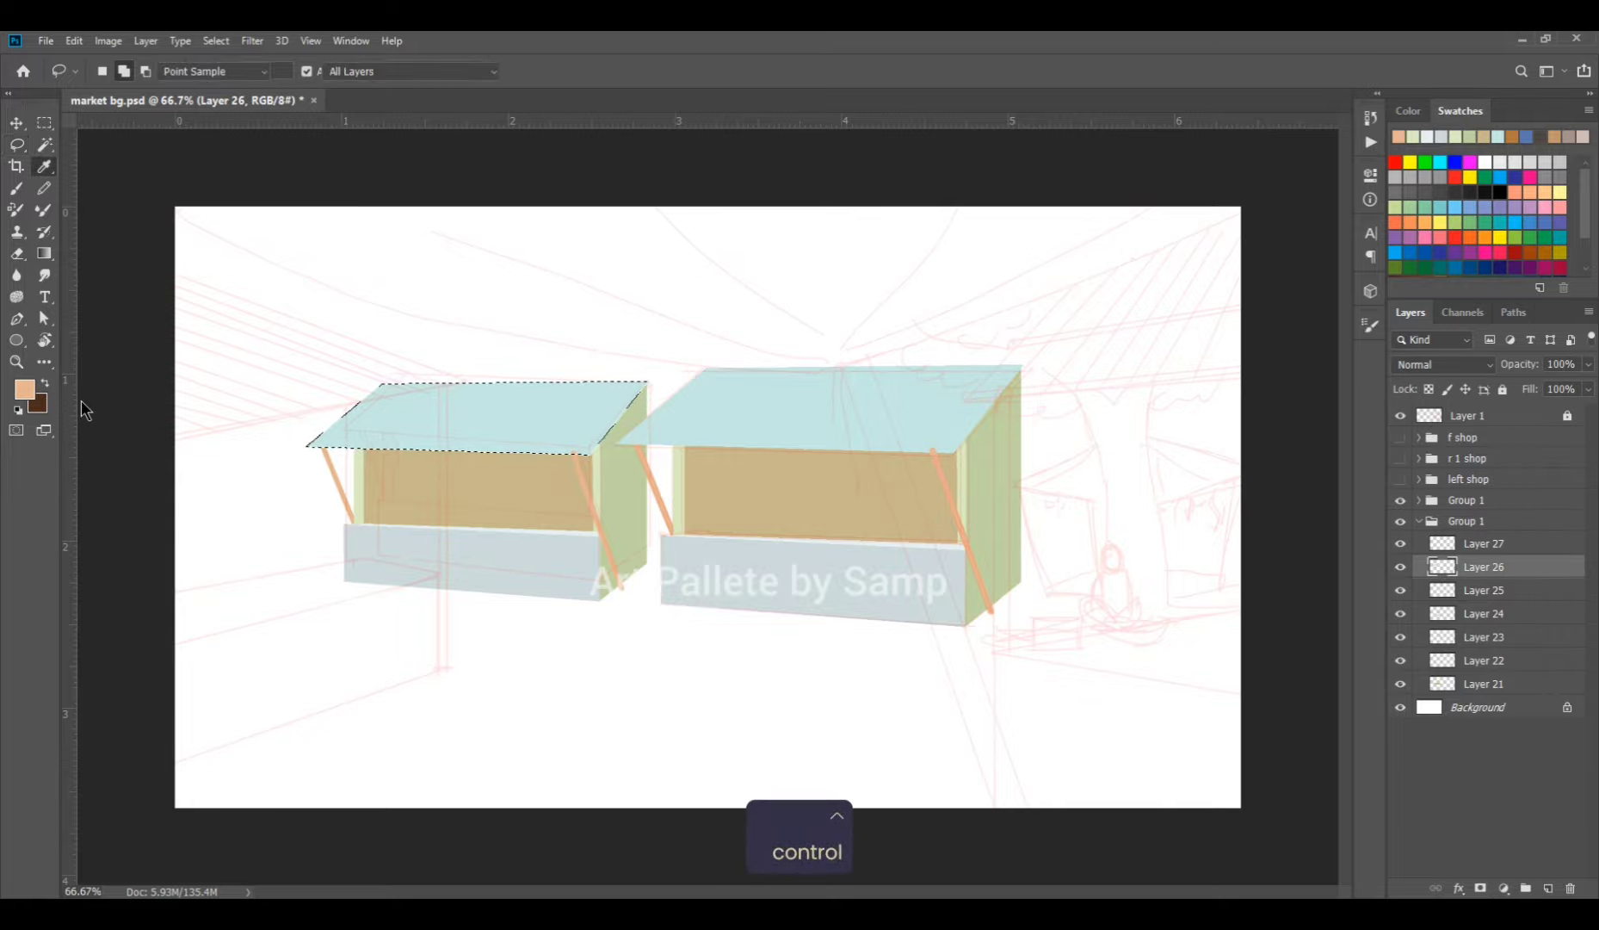
pyautogui.click(24, 389)
pyautogui.click(526, 392)
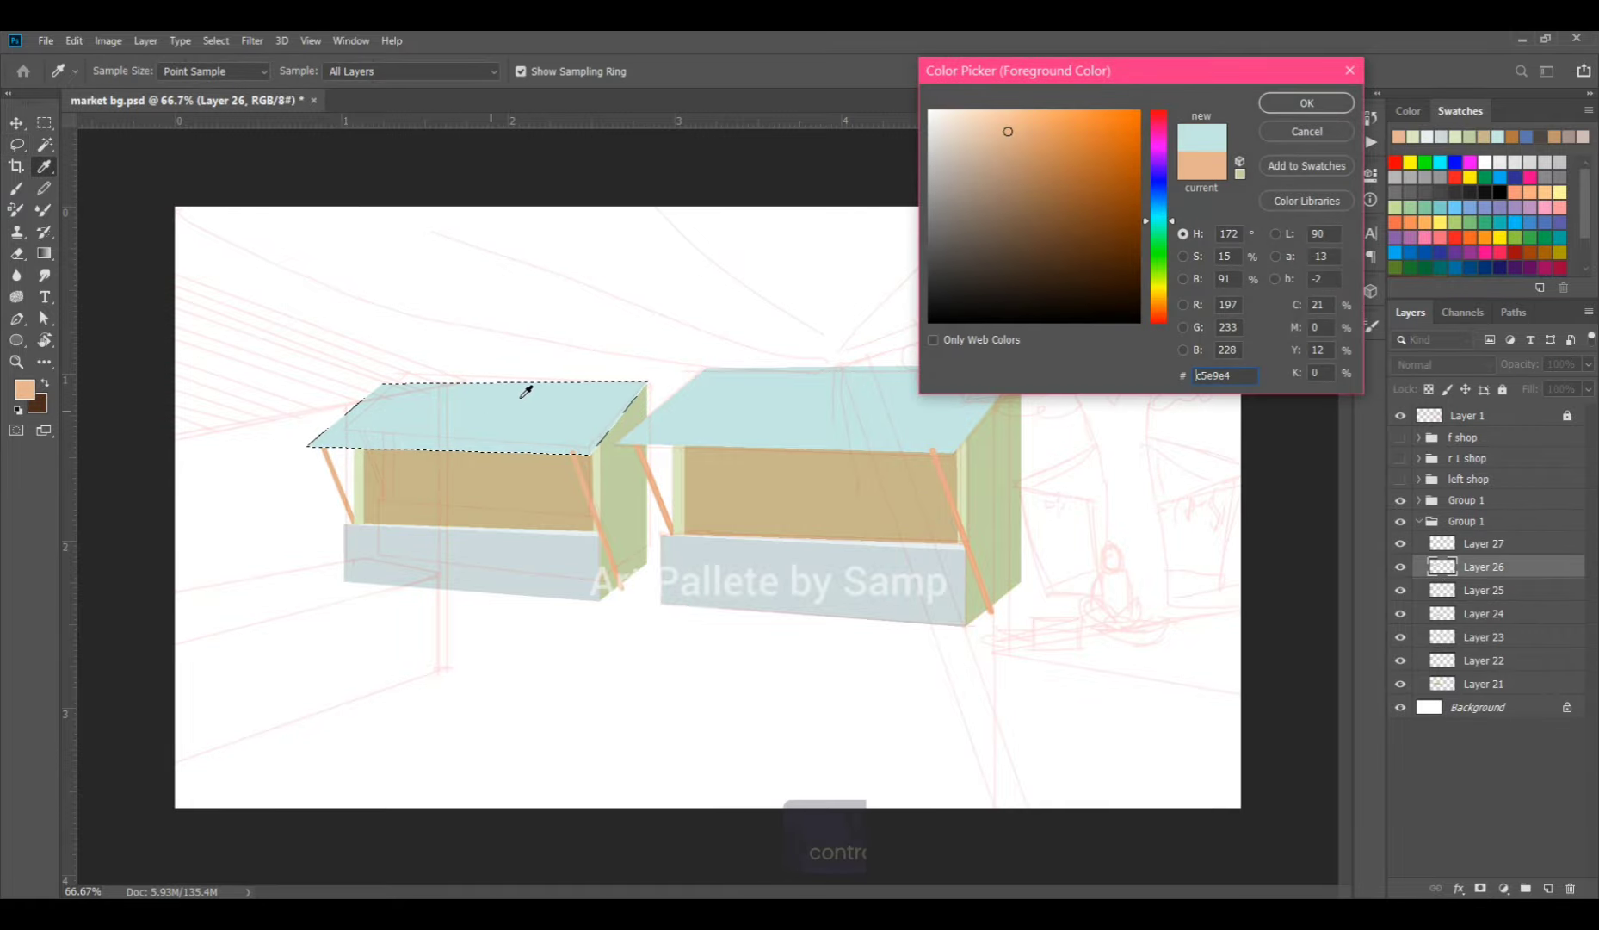
pyautogui.click(1306, 103)
pyautogui.press('l')
pyautogui.hotkey('alt', 'BackSpace')
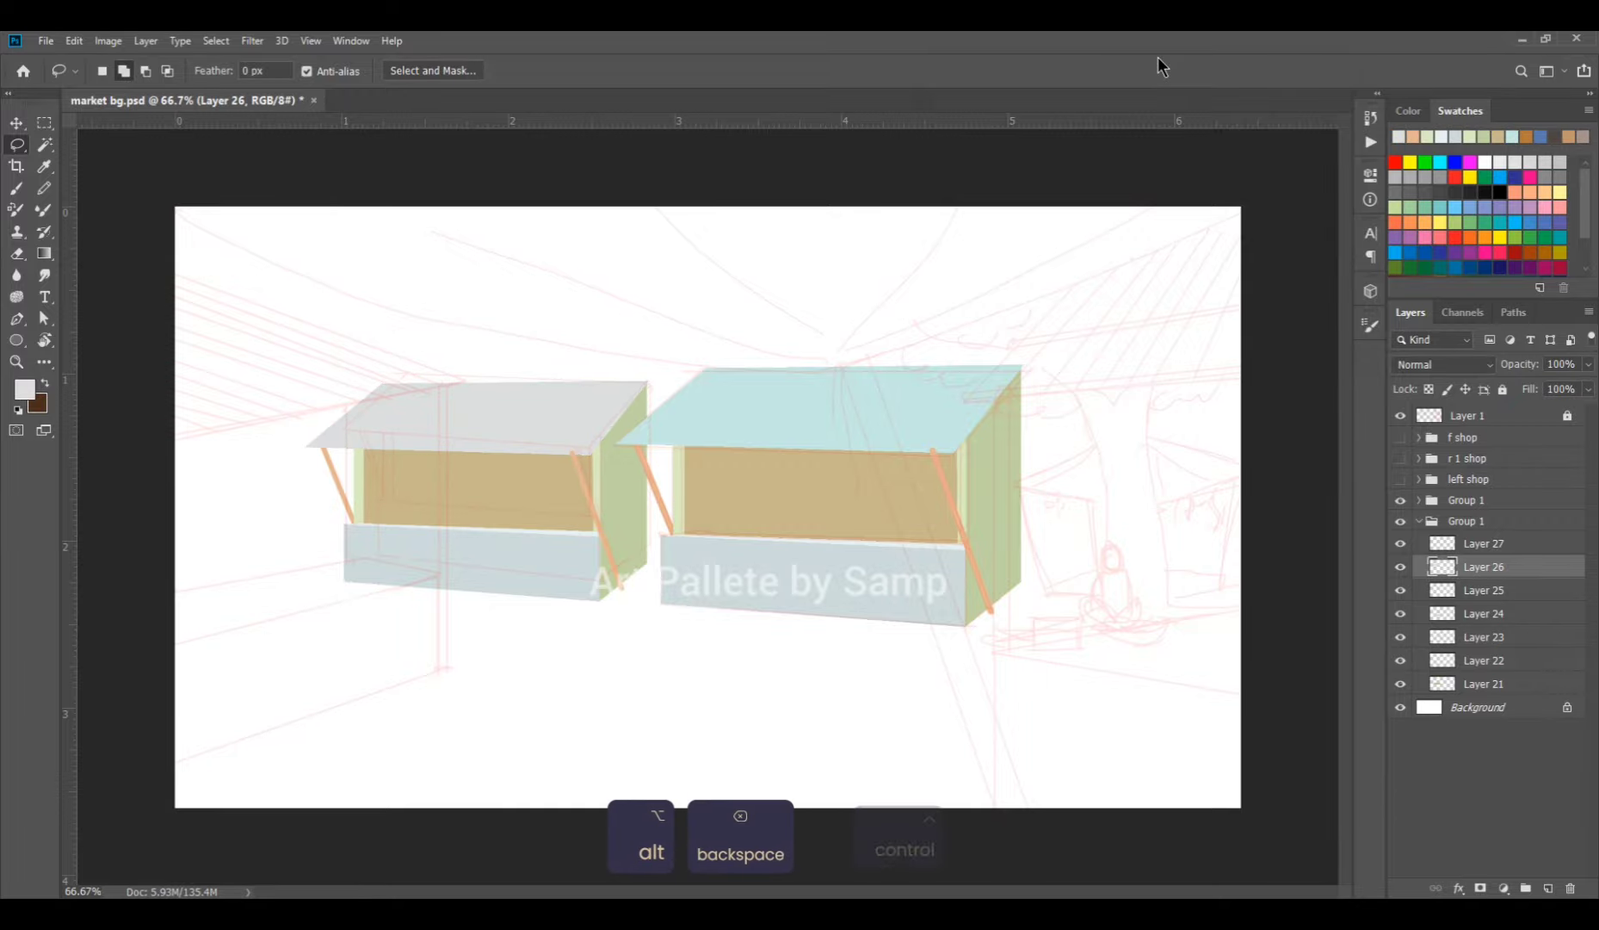
pyautogui.hotkey('ctrl', 'd')
# Load the copied stall's back wall on Layer 21 as a selection, fill it with soft green, and deselect.
pyautogui.press('v')
pyautogui.keyDown('ctrl'); pyautogui.click(536, 493); pyautogui.keyUp('ctrl')
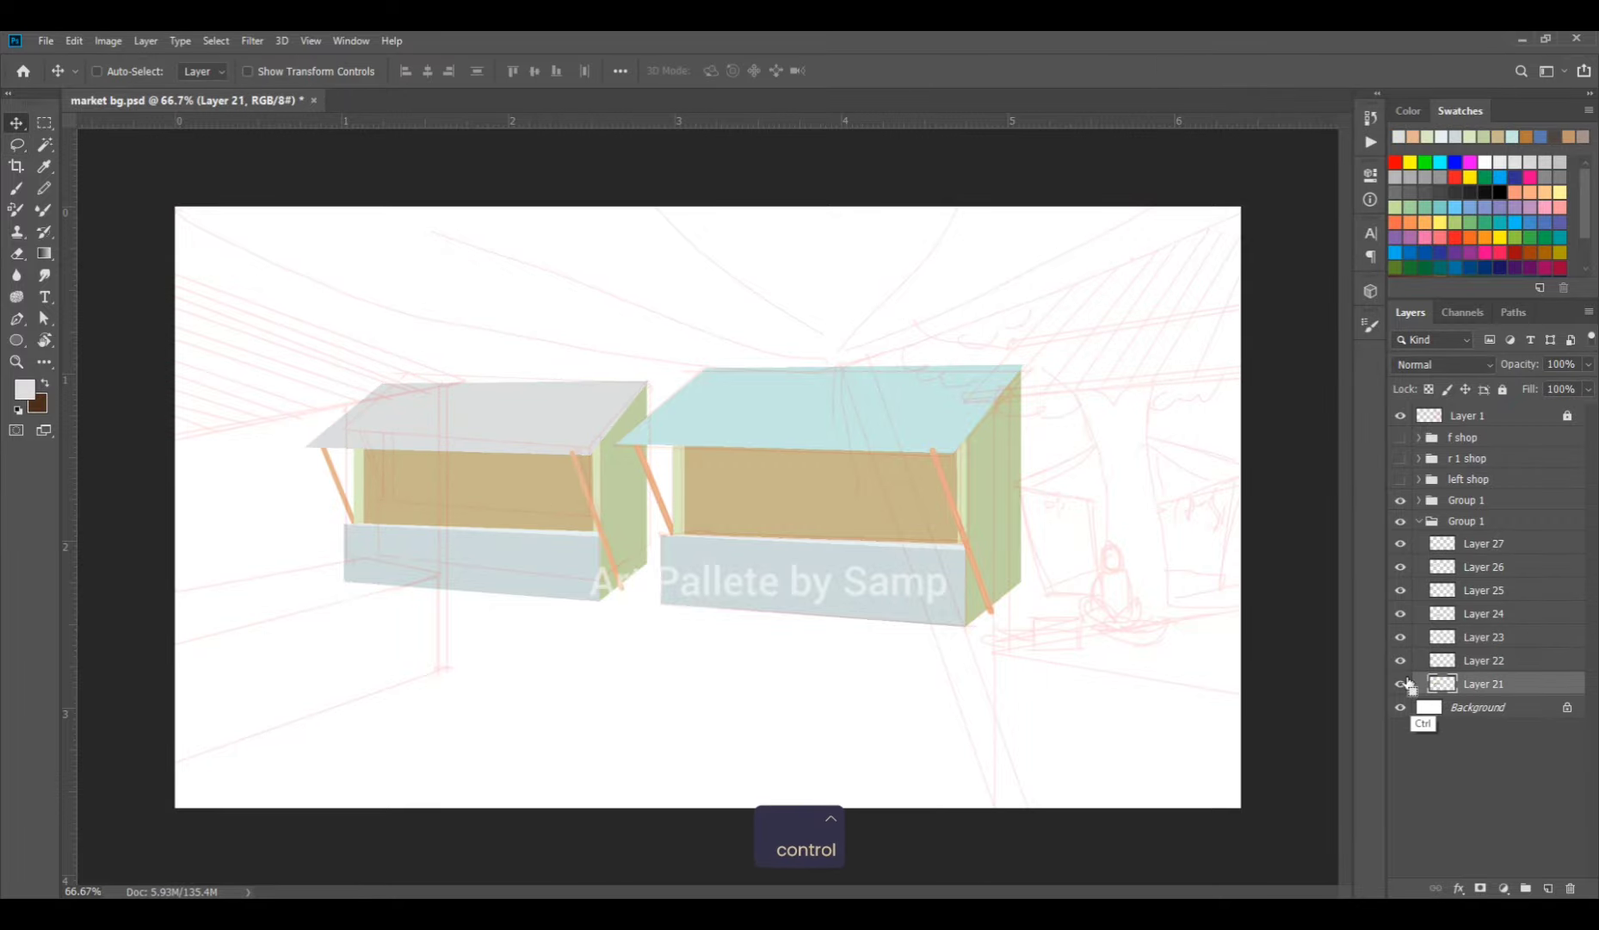
pyautogui.keyDown('ctrl'); pyautogui.click(1412, 683); pyautogui.keyUp('ctrl')
pyautogui.click(24, 389)
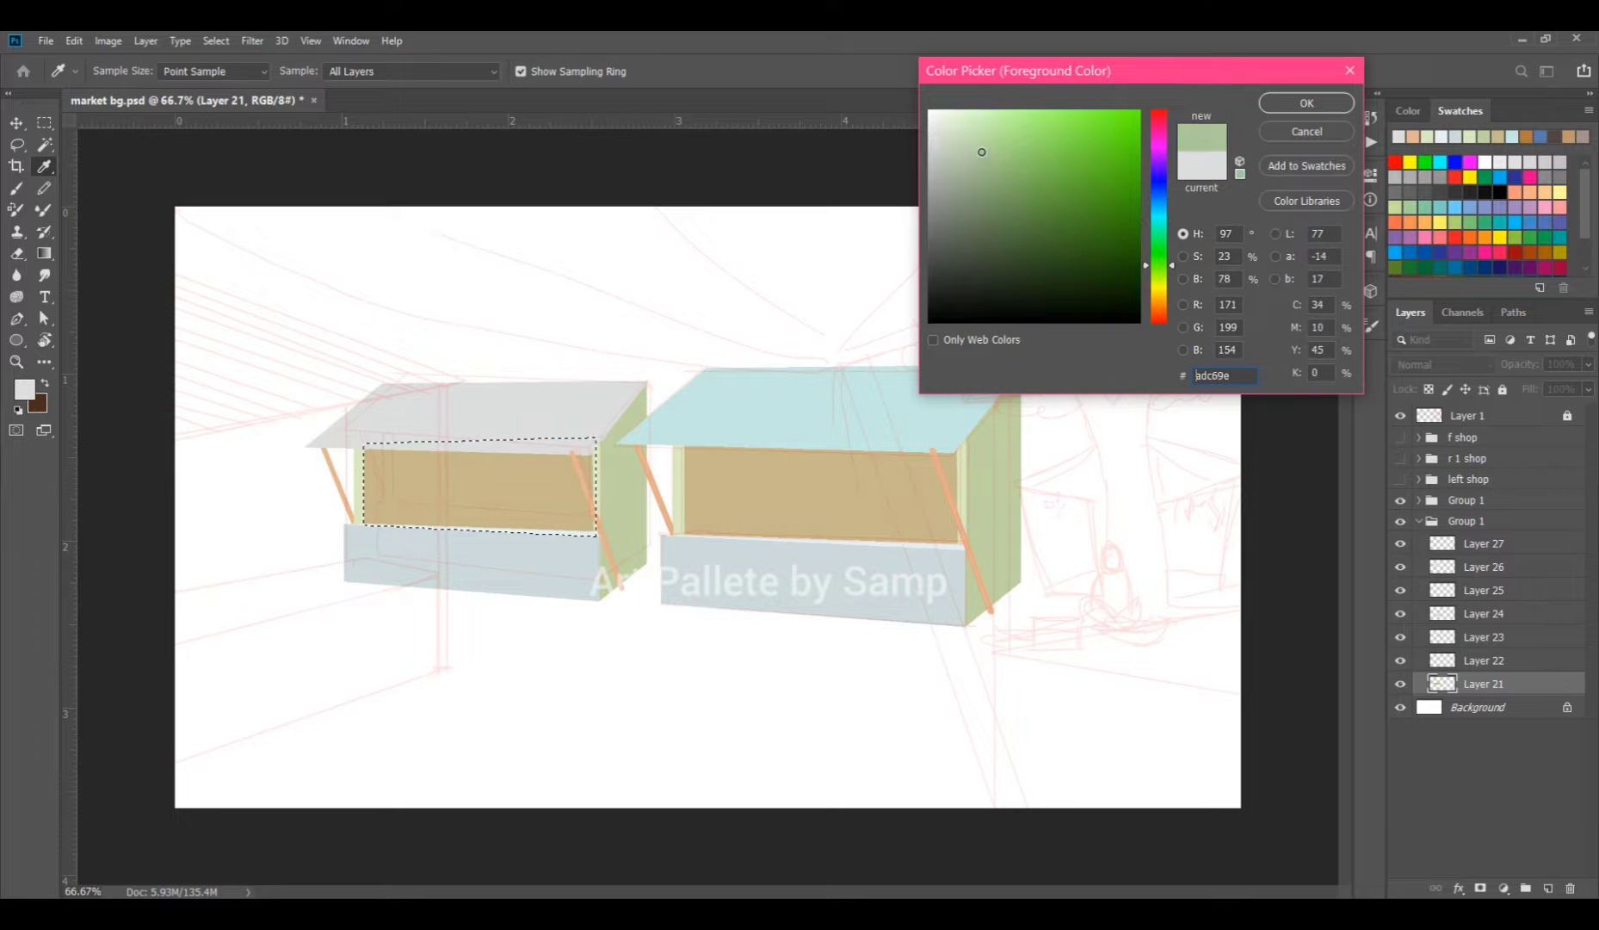
pyautogui.click(1277, 105)
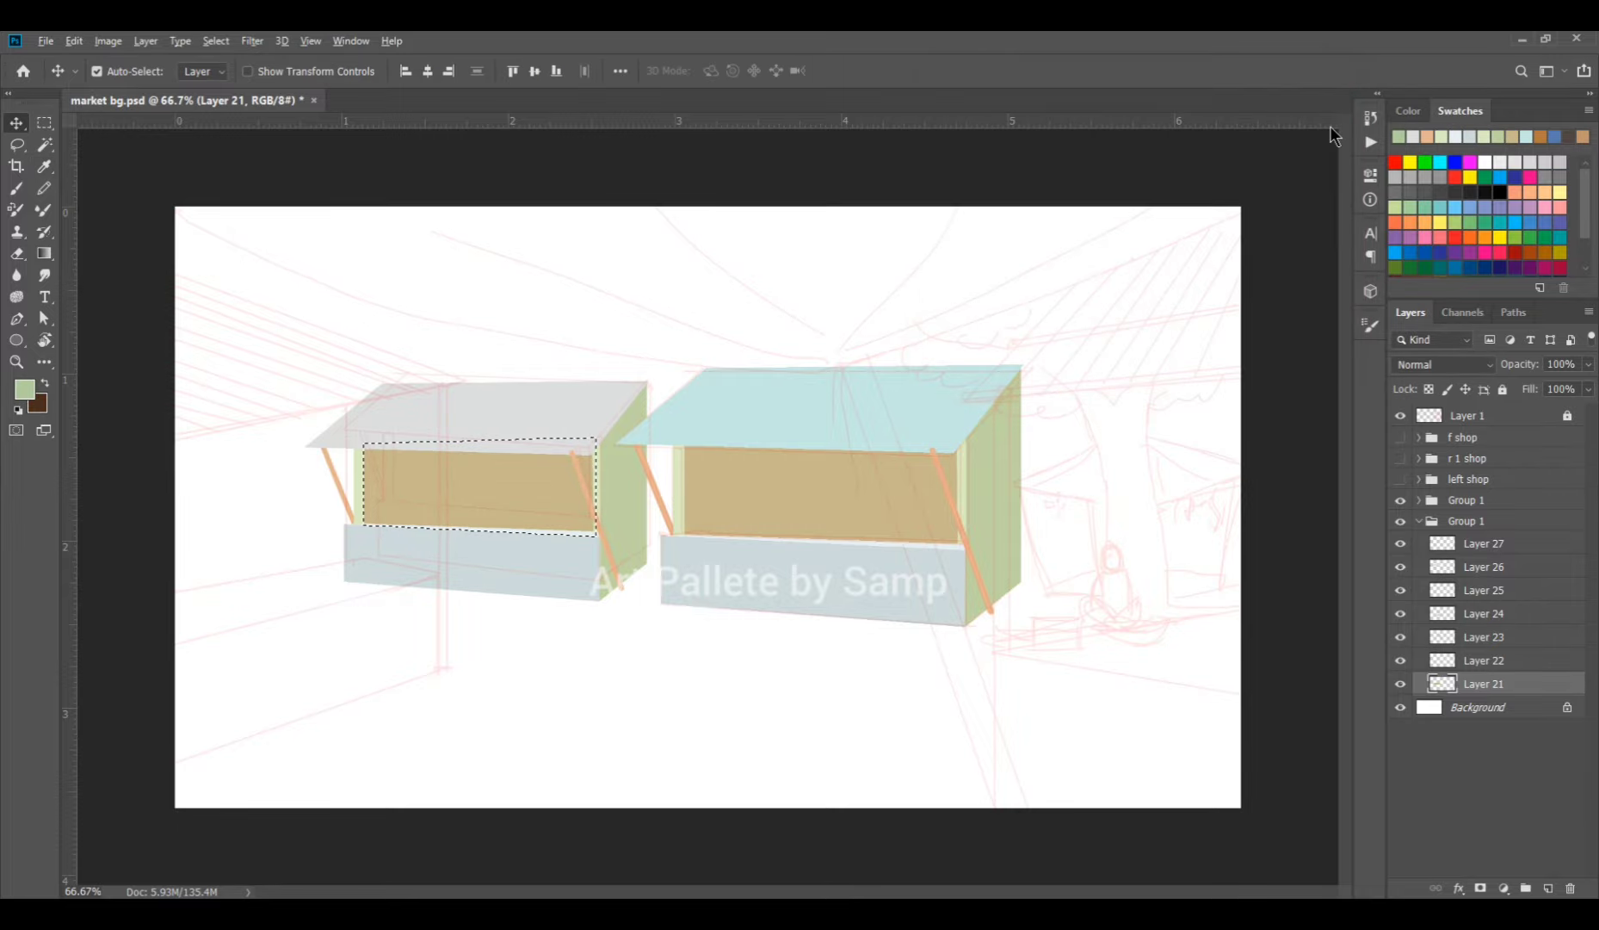
pyautogui.hotkey('alt', 'BackSpace')
pyautogui.hotkey('ctrl', 'd')
pyautogui.hotkey('ctrl', 'd')
# Load the copied stall's side wall and posts on Layer 23 as a selection, fill them with blue (#7fa5c5), and deselect.
pyautogui.keyDown('ctrl'); pyautogui.click(942, 527); pyautogui.keyUp('ctrl')
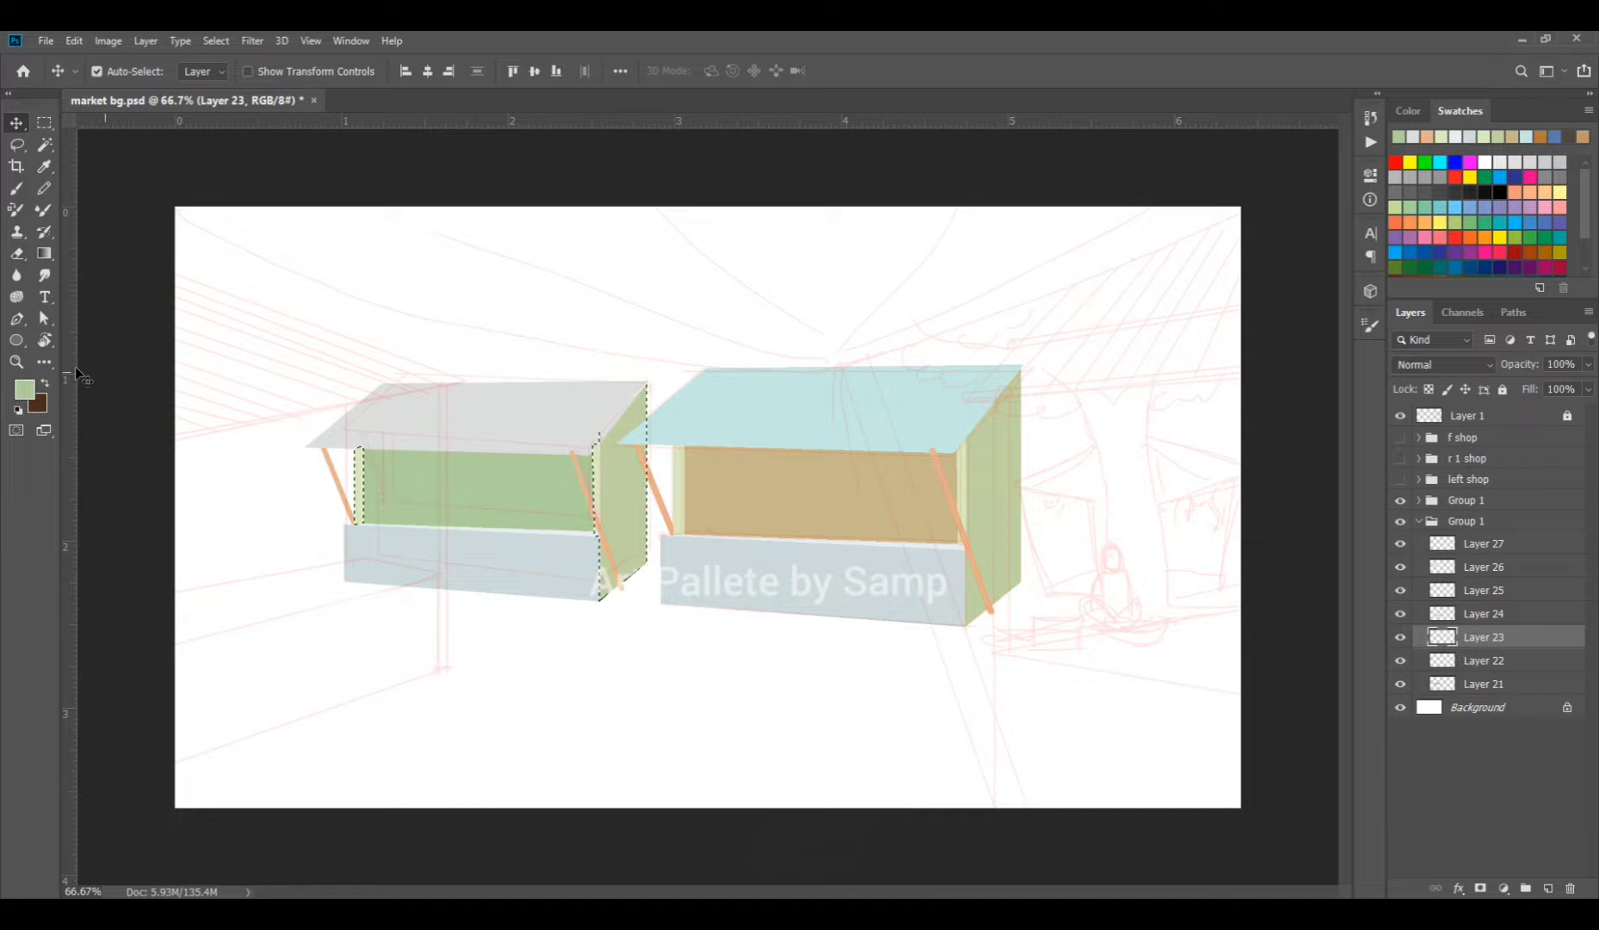
pyautogui.click(26, 389)
pyautogui.click(1160, 199)
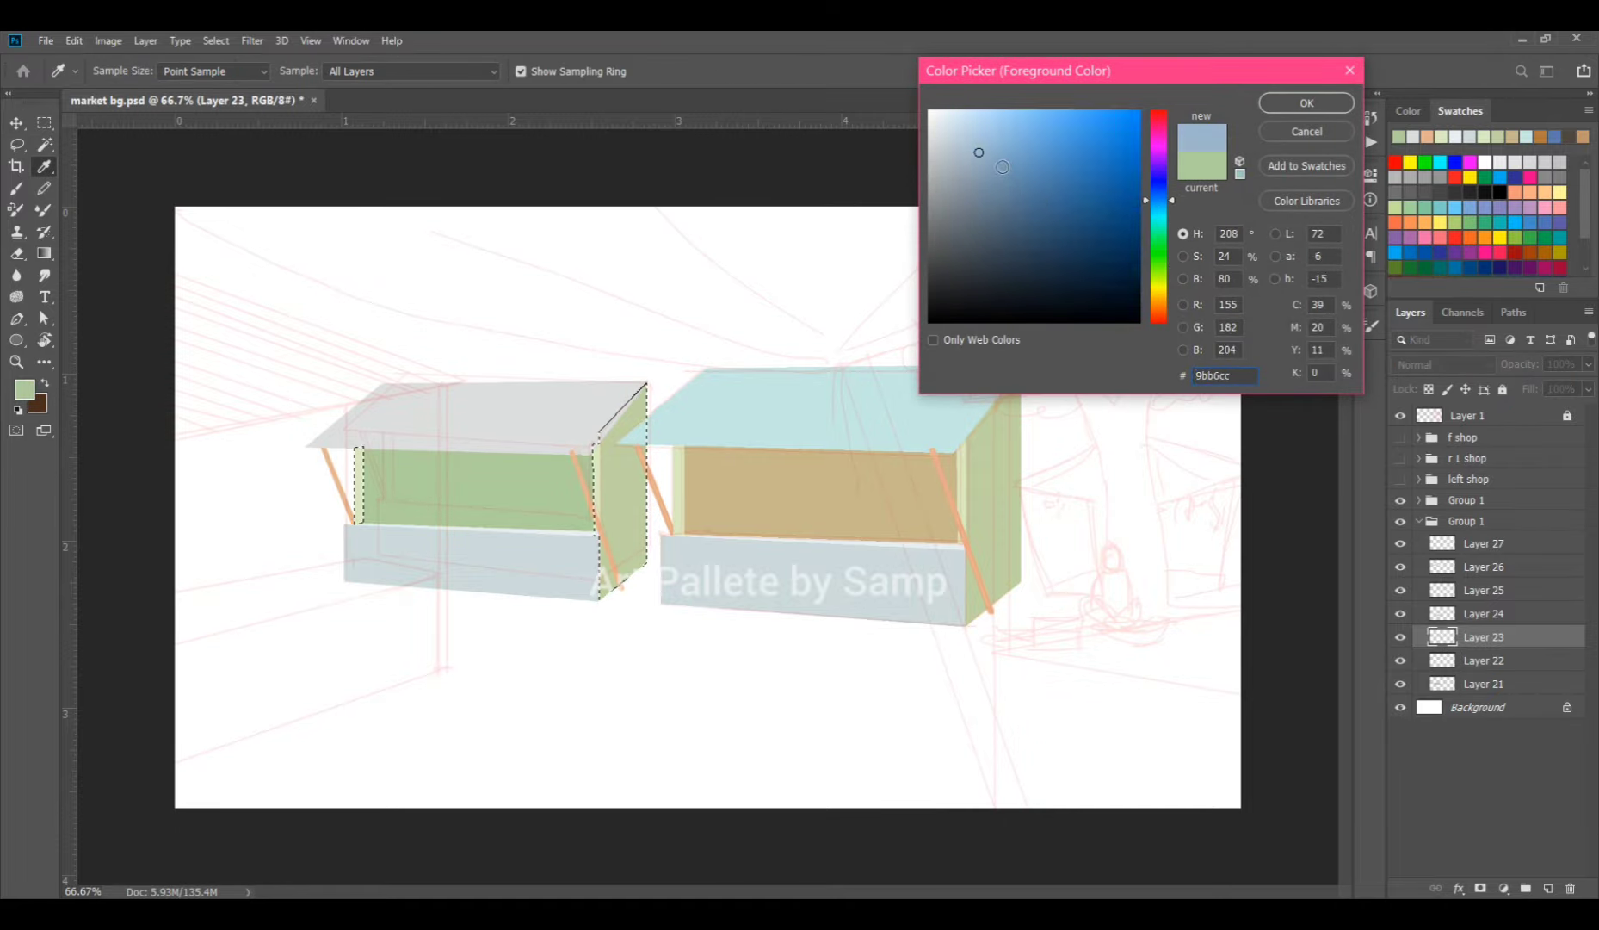
pyautogui.click(1304, 104)
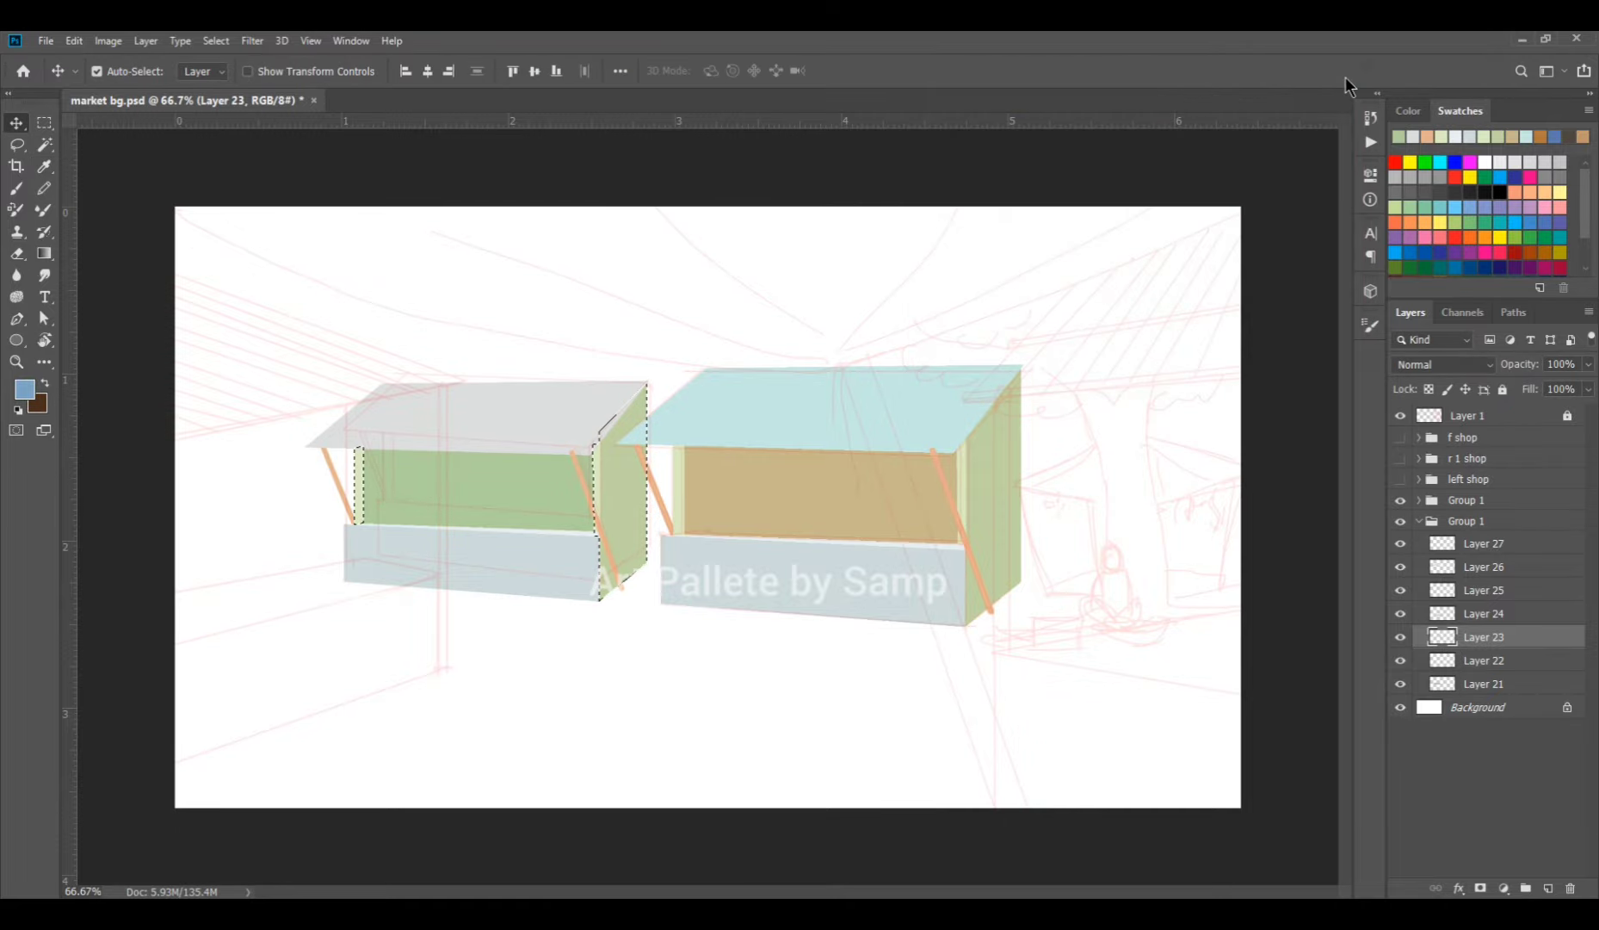
pyautogui.hotkey('alt', 'BackSpace')
pyautogui.hotkey('ctrl', 'd')
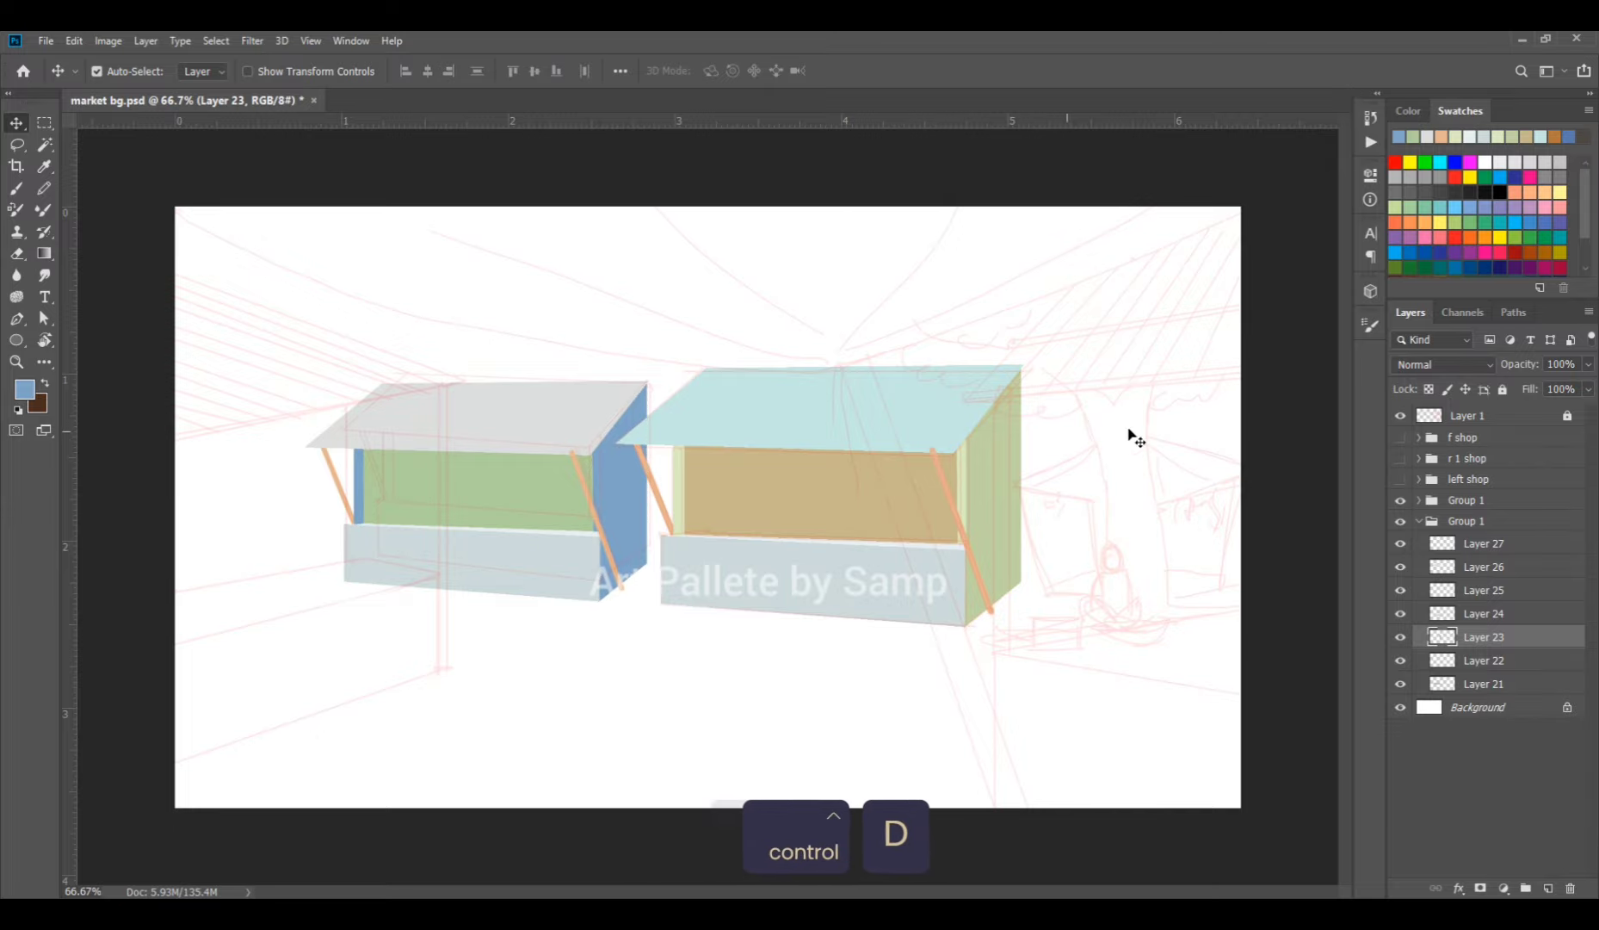
pyautogui.hotkey('ctrl', 'z')
pyautogui.hotkey('ctrl', 'shift', 'z')
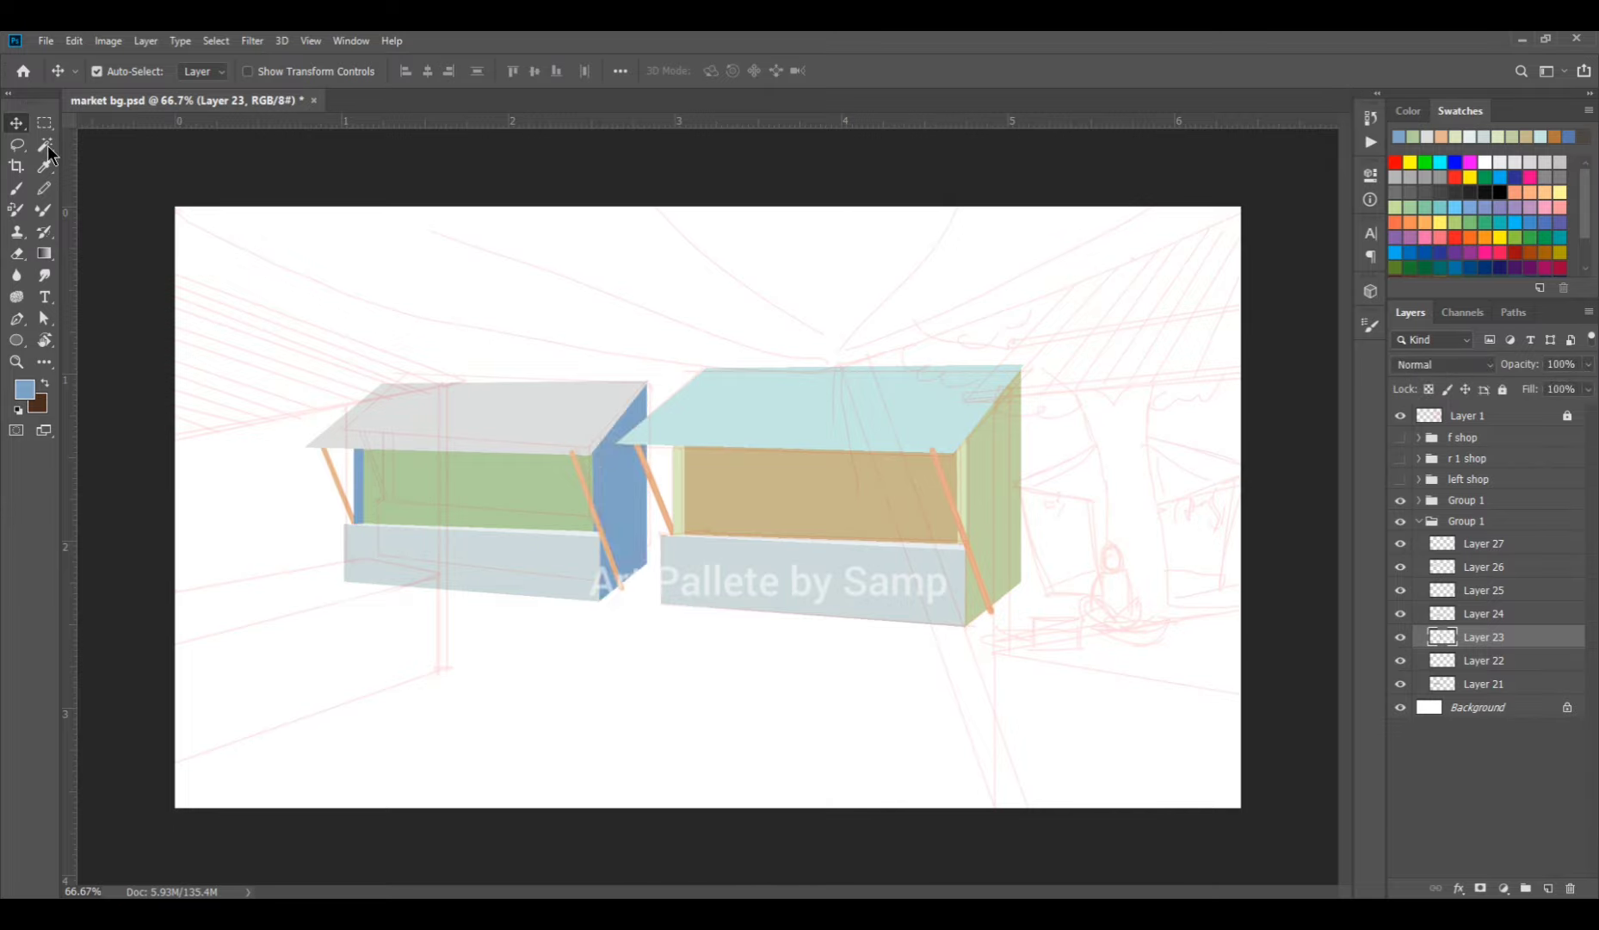
# Select the copied stall's left post with a rectangular marquee and cut it to its own layer.
pyautogui.press('m')
pyautogui.moveTo(318, 430); pyautogui.dragTo(389, 559)
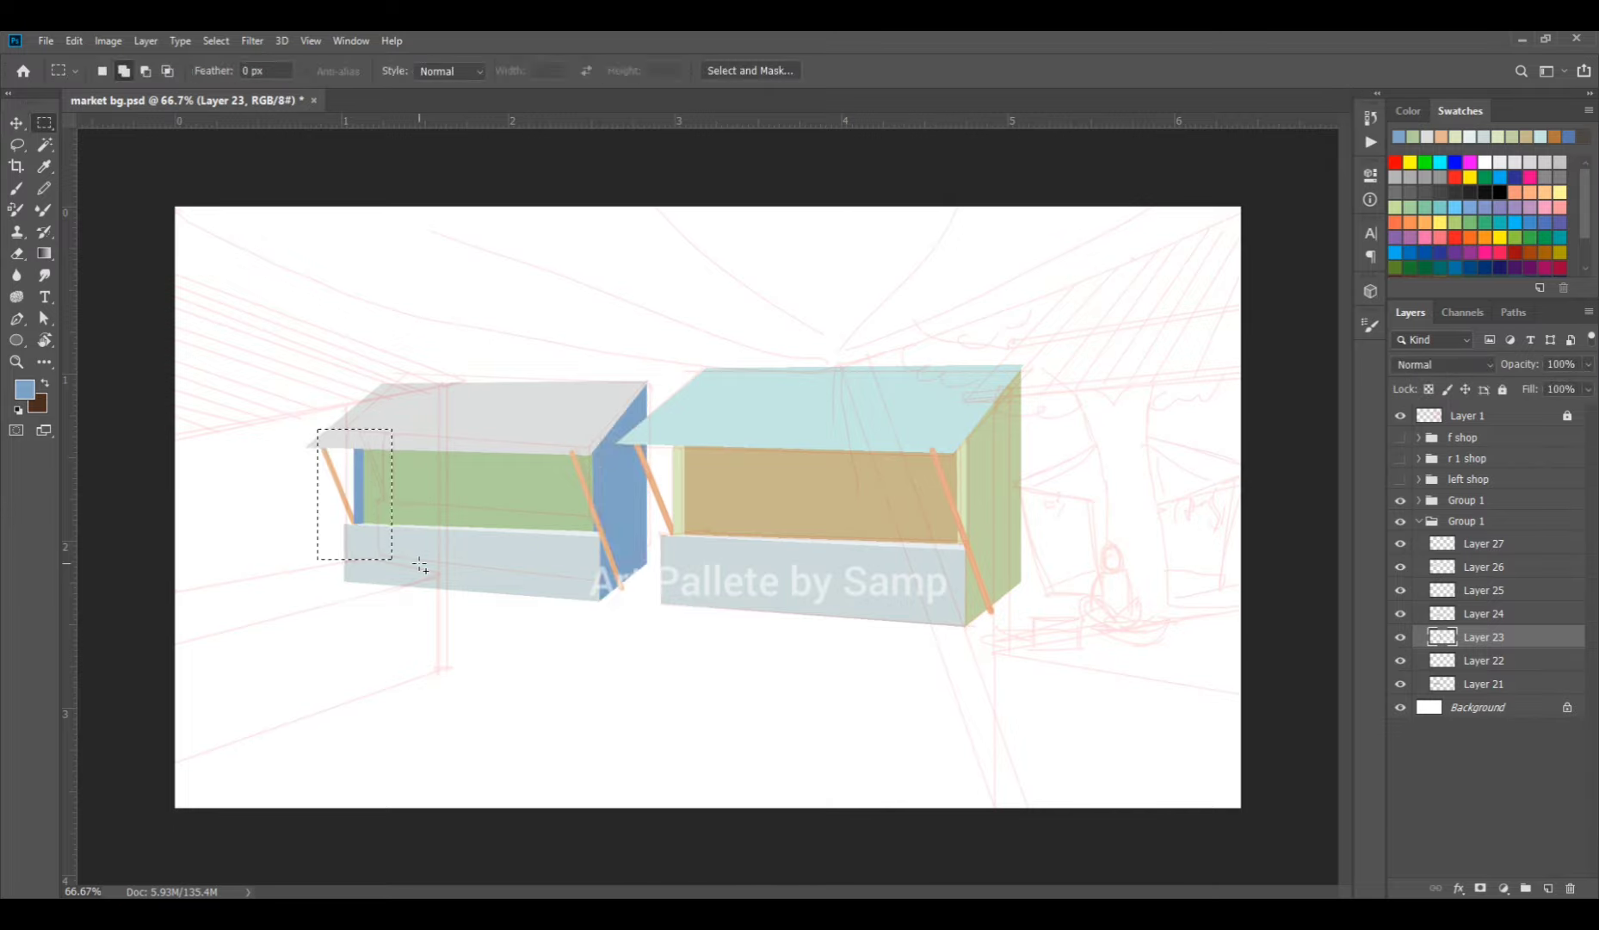
pyautogui.hotkey('ctrl', 'shift', 'j')
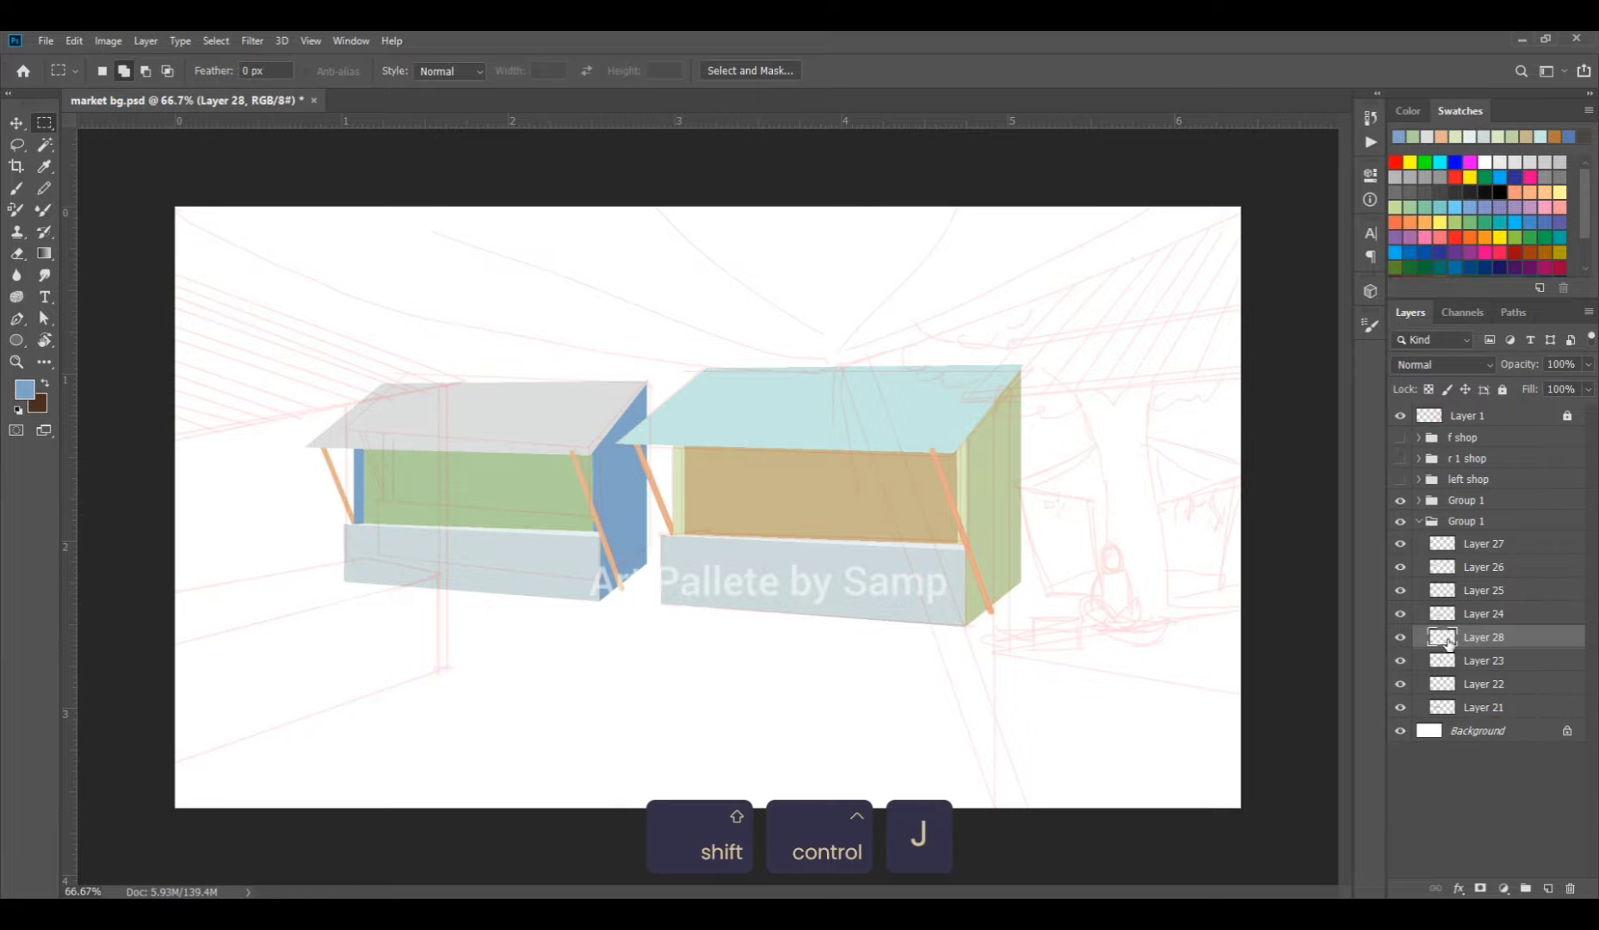
# Load the separated left post as a selection, fill it with a pale green based on the back wall's colour, and deselect.
pyautogui.keyDown('ctrl'); pyautogui.click(1449, 641); pyautogui.keyUp('ctrl')
pyautogui.click(25, 392)
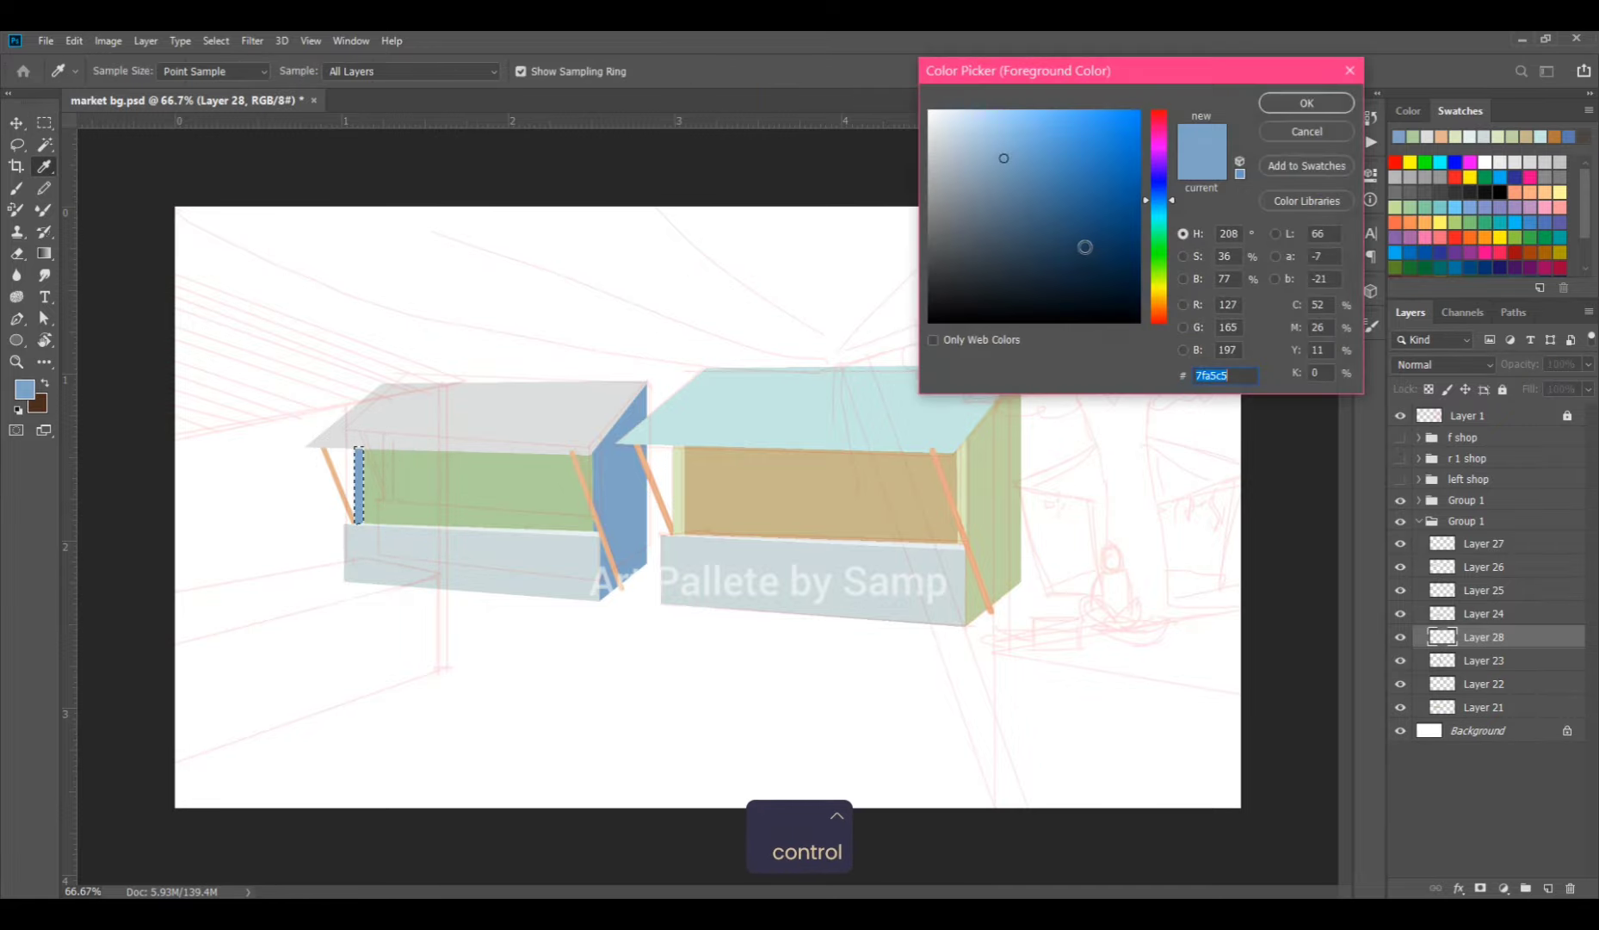
pyautogui.click(517, 478)
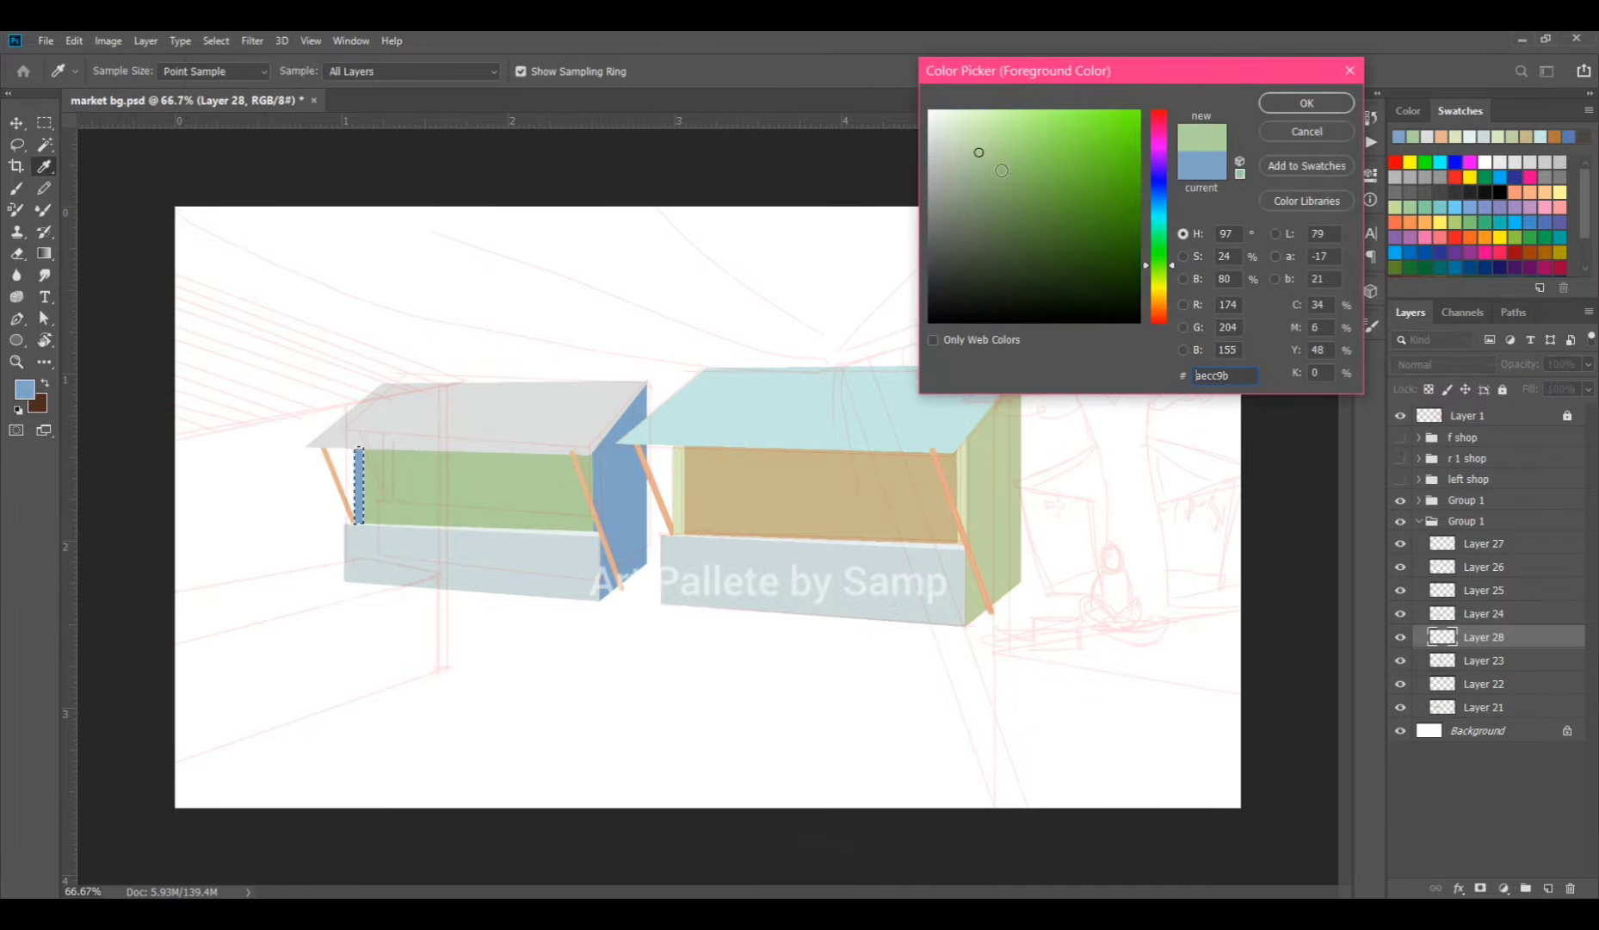
pyautogui.click(1306, 103)
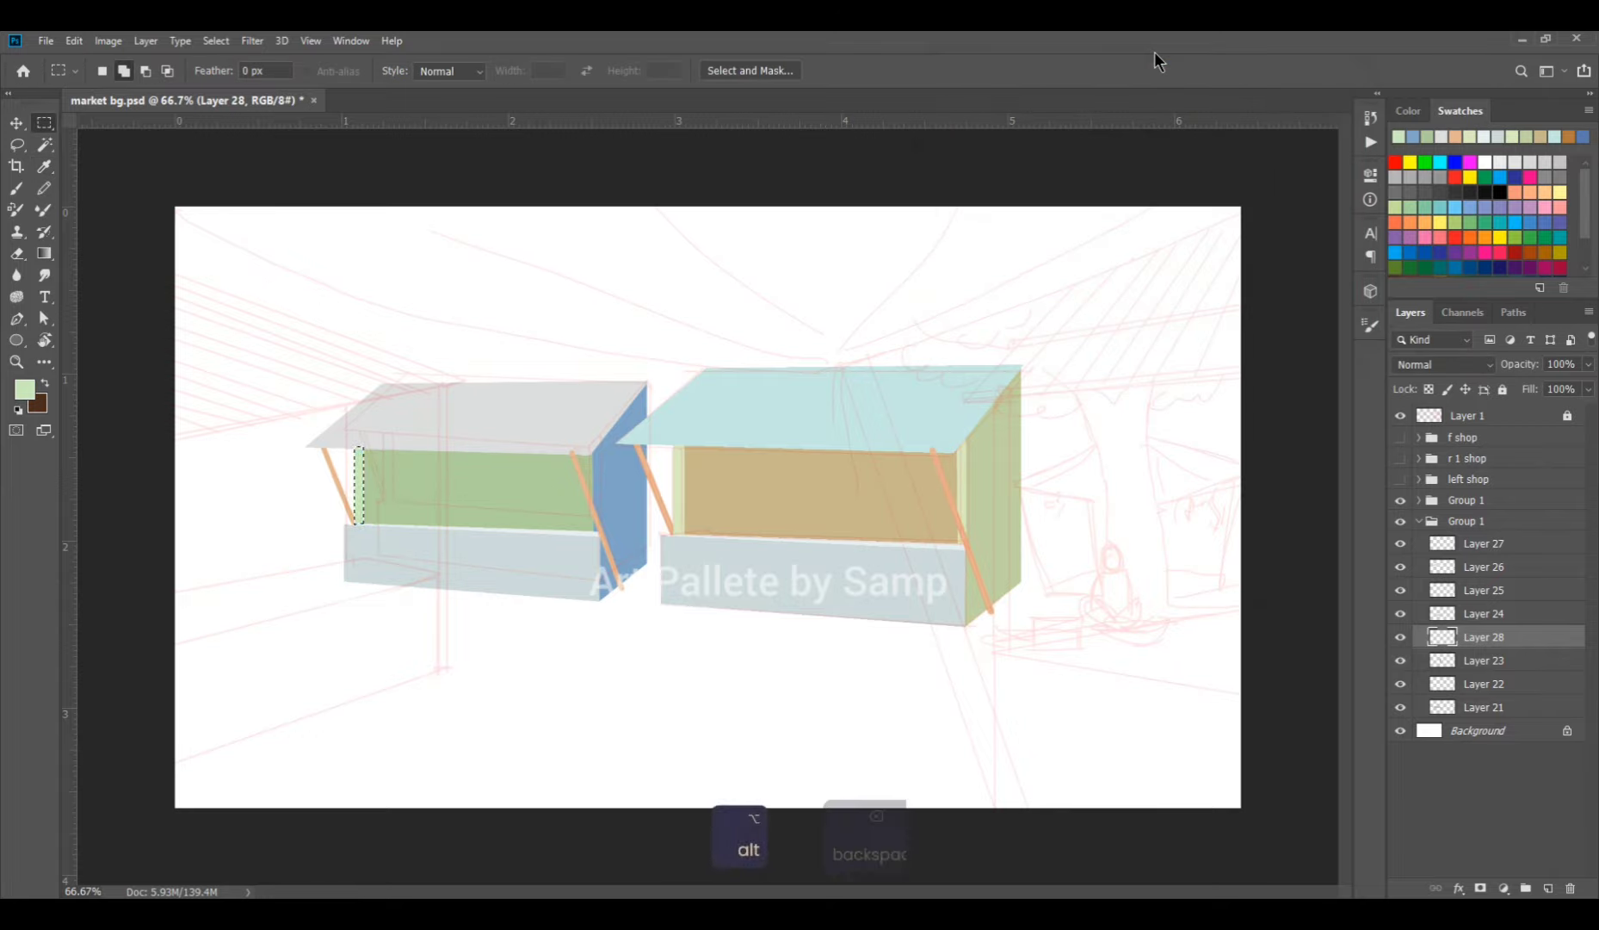
pyautogui.hotkey('alt', 'BackSpace')
pyautogui.hotkey('ctrl', 'd')
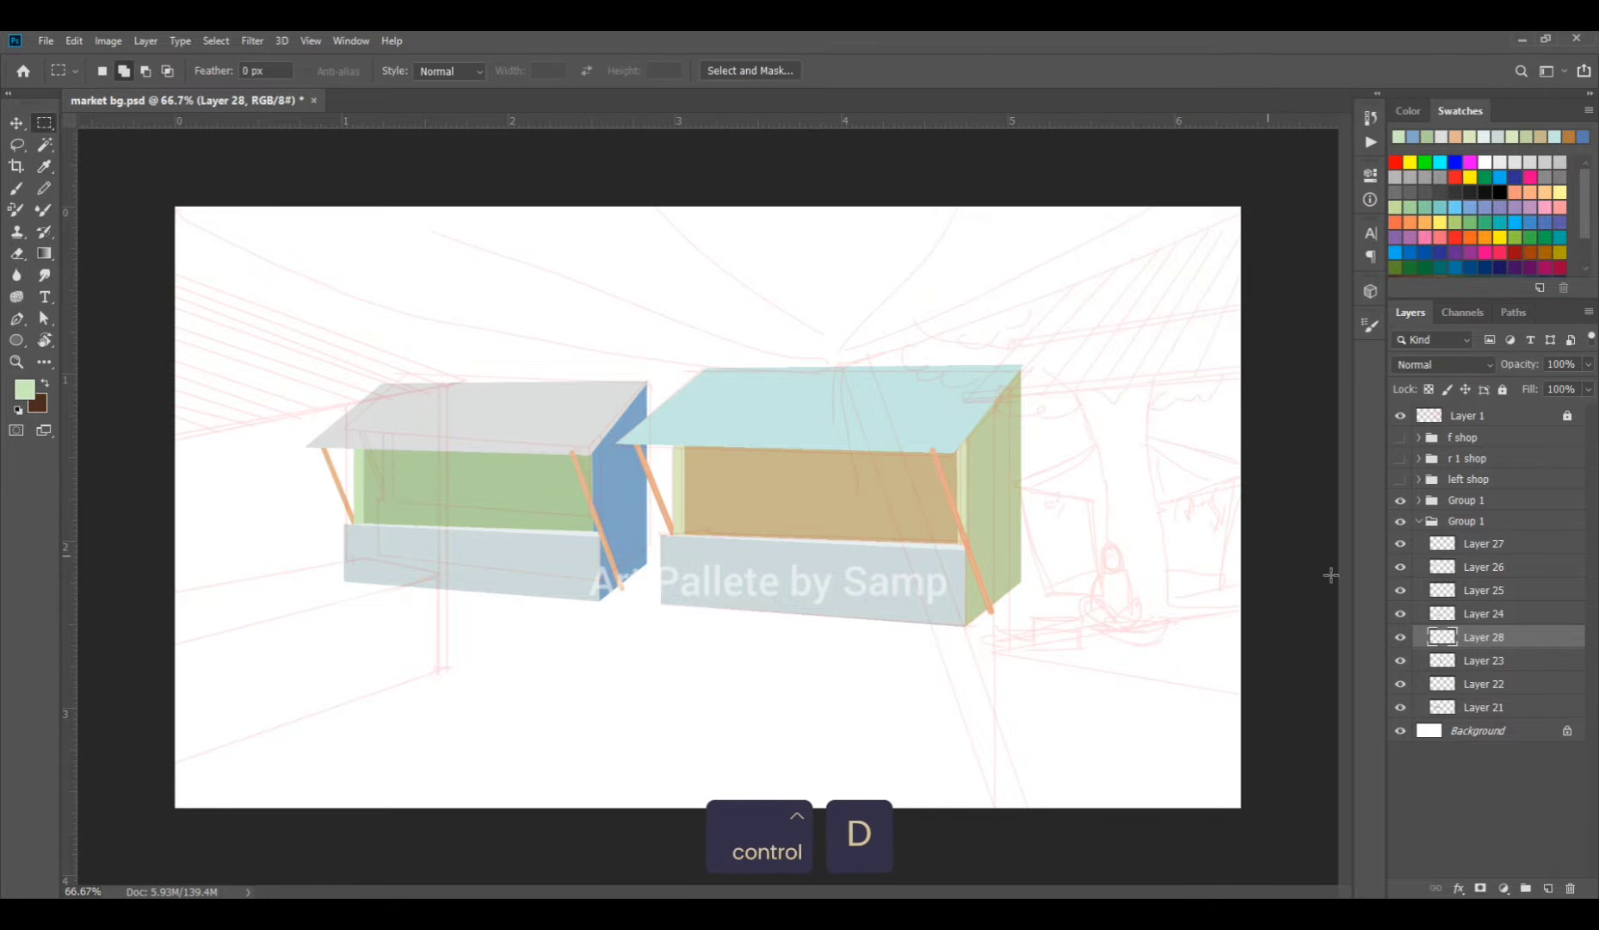
# Toggle the visibility of the copied stall's layers to check which part each one holds.
pyautogui.click(1399, 636)
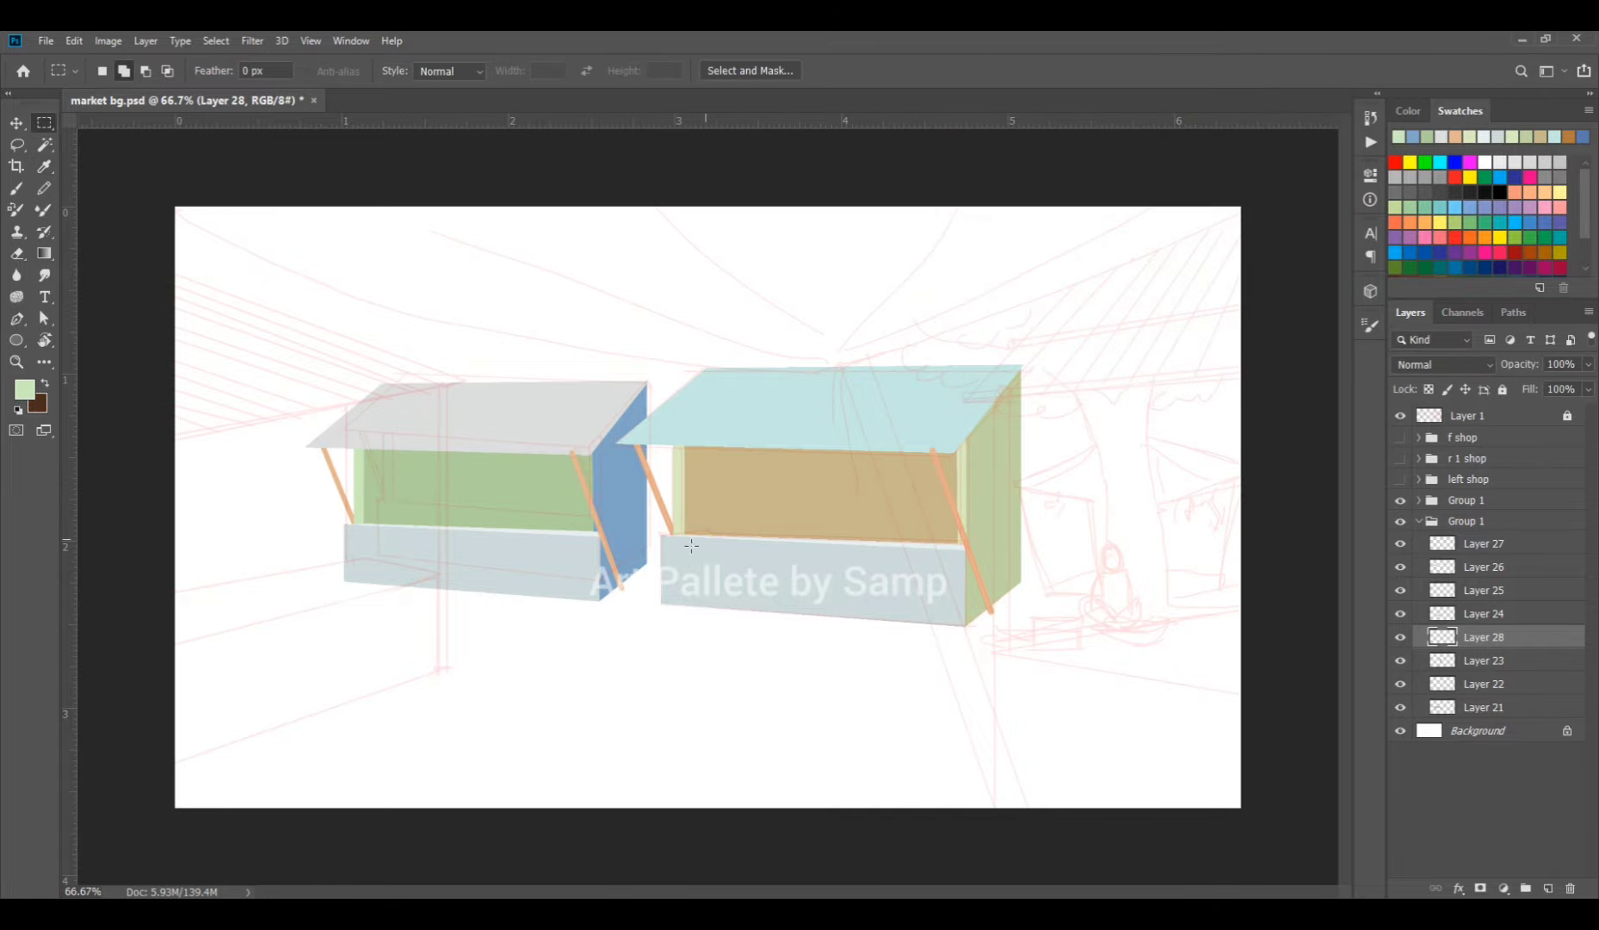
pyautogui.press('v')
pyautogui.click(599, 495)
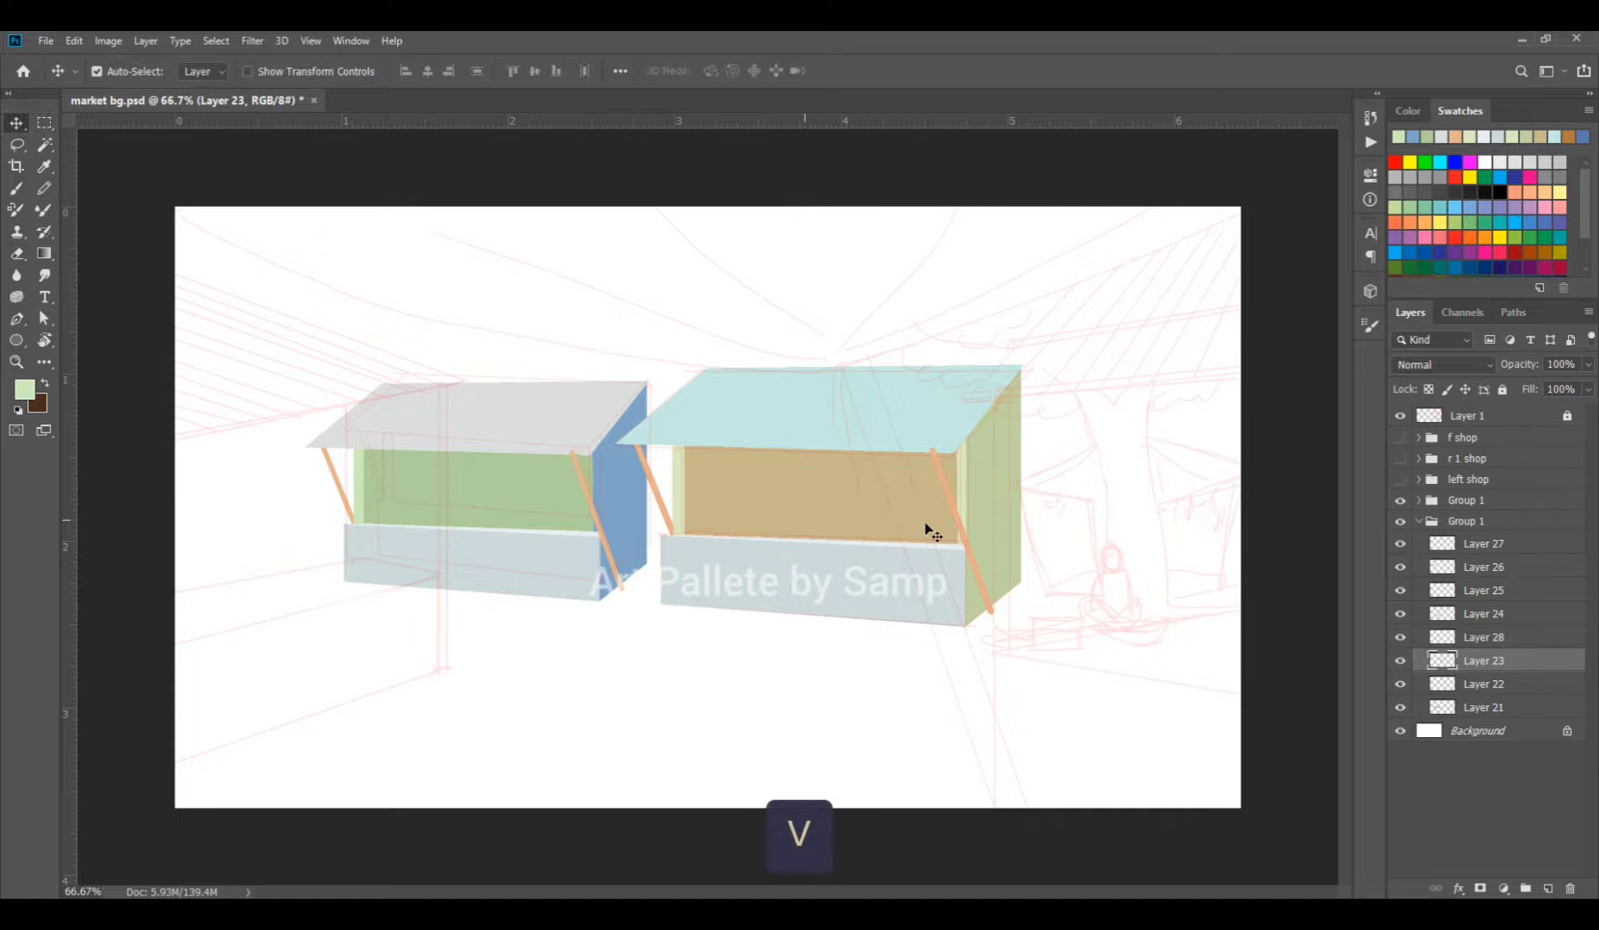
pyautogui.click(1399, 660)
pyautogui.click(746, 506)
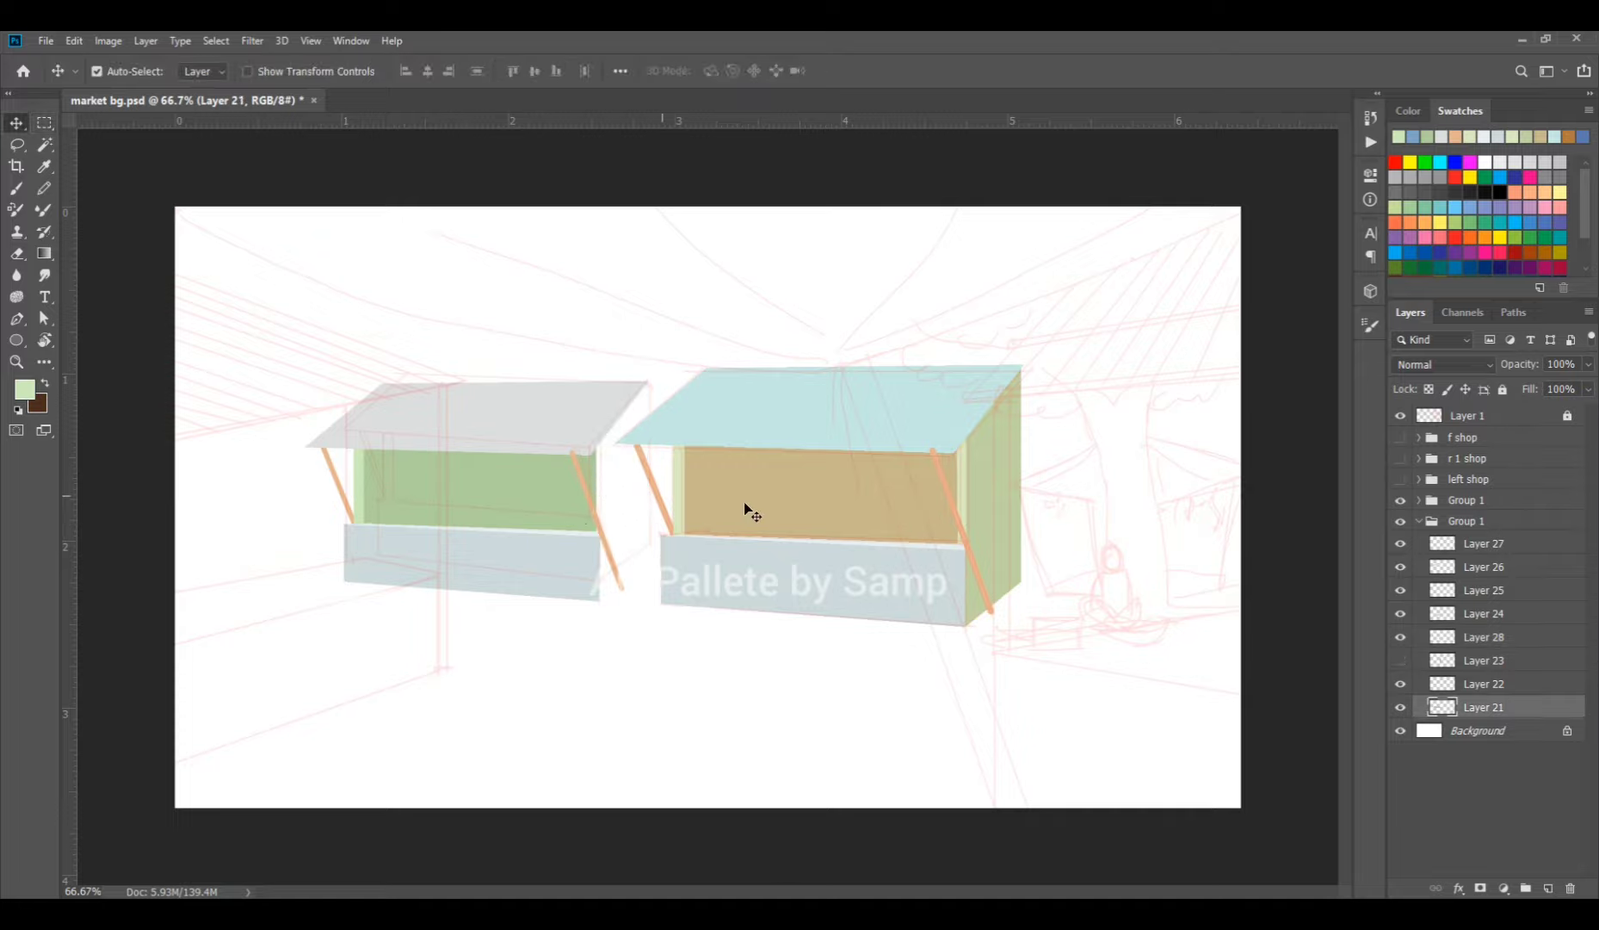
pyautogui.click(1400, 706)
pyautogui.click(1401, 706)
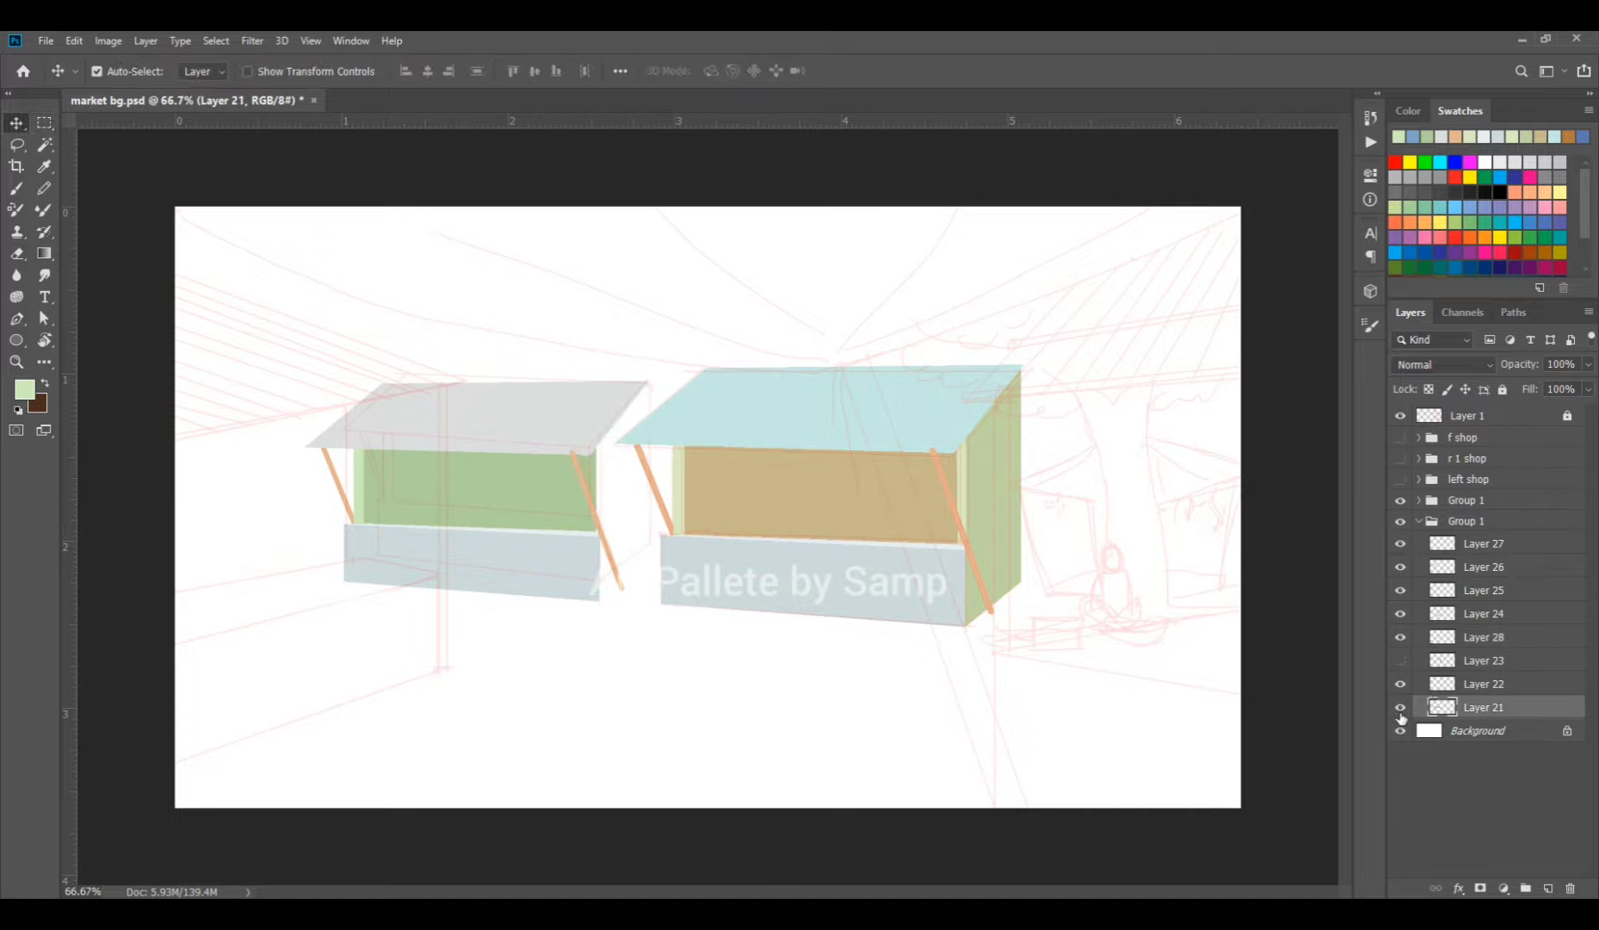
pyautogui.click(1400, 567)
pyautogui.click(1400, 567)
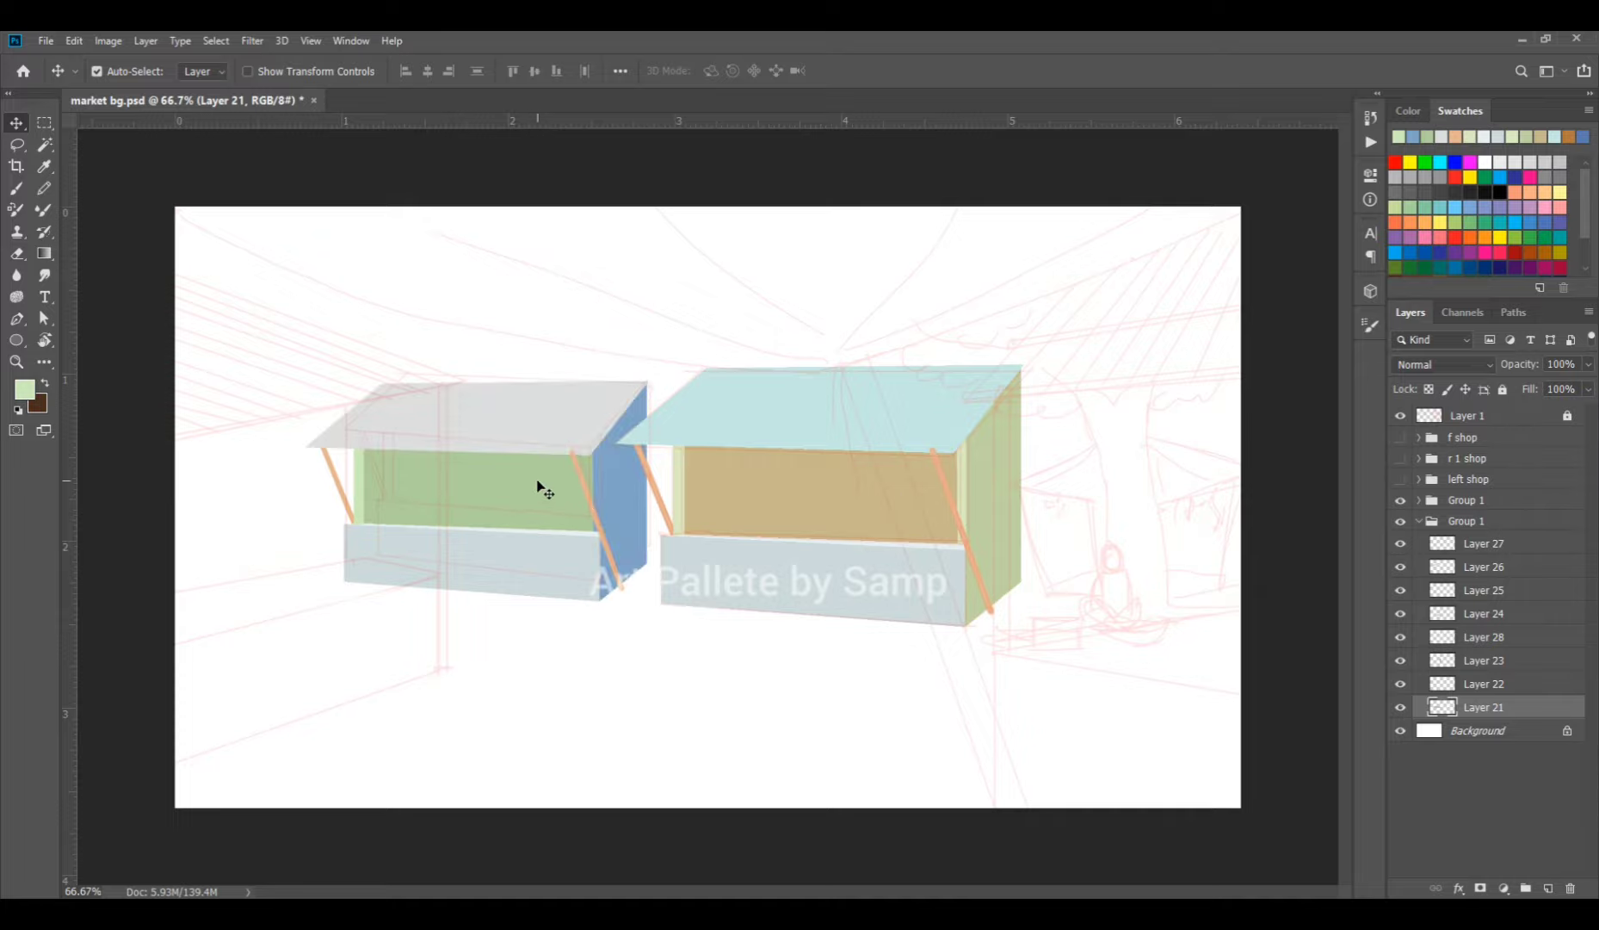
# Load the copied stall's side wall on Layer 23 as a selection, fill it with green (#b1cf9d), and deselect.
pyautogui.click(635, 509)
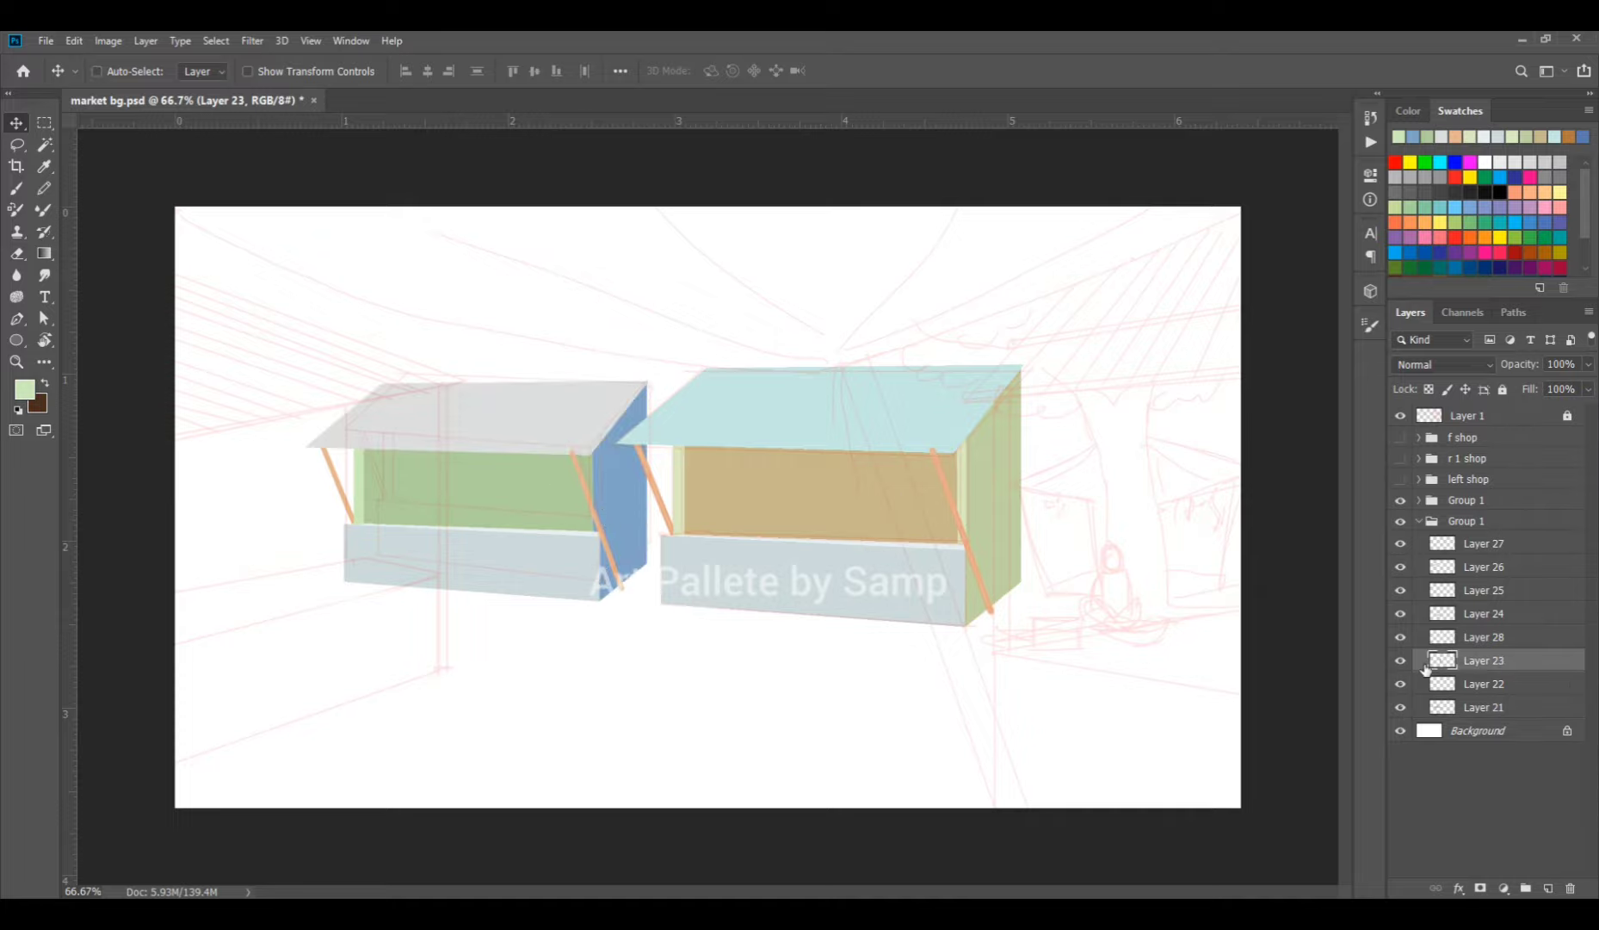
pyautogui.click(23, 393)
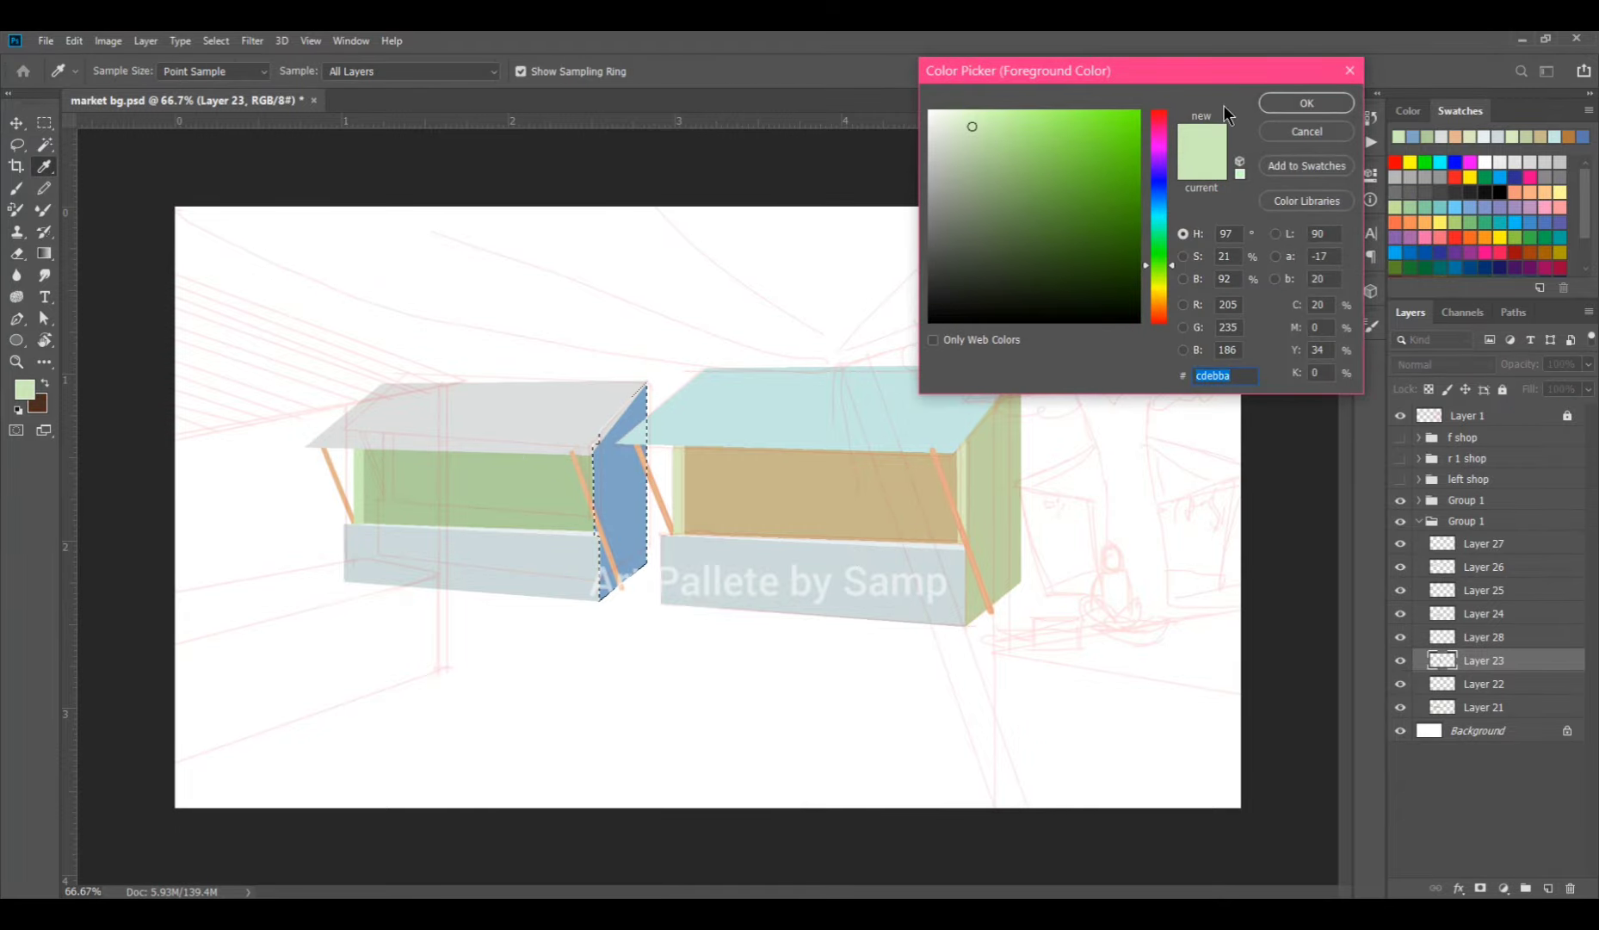
pyautogui.click(1306, 104)
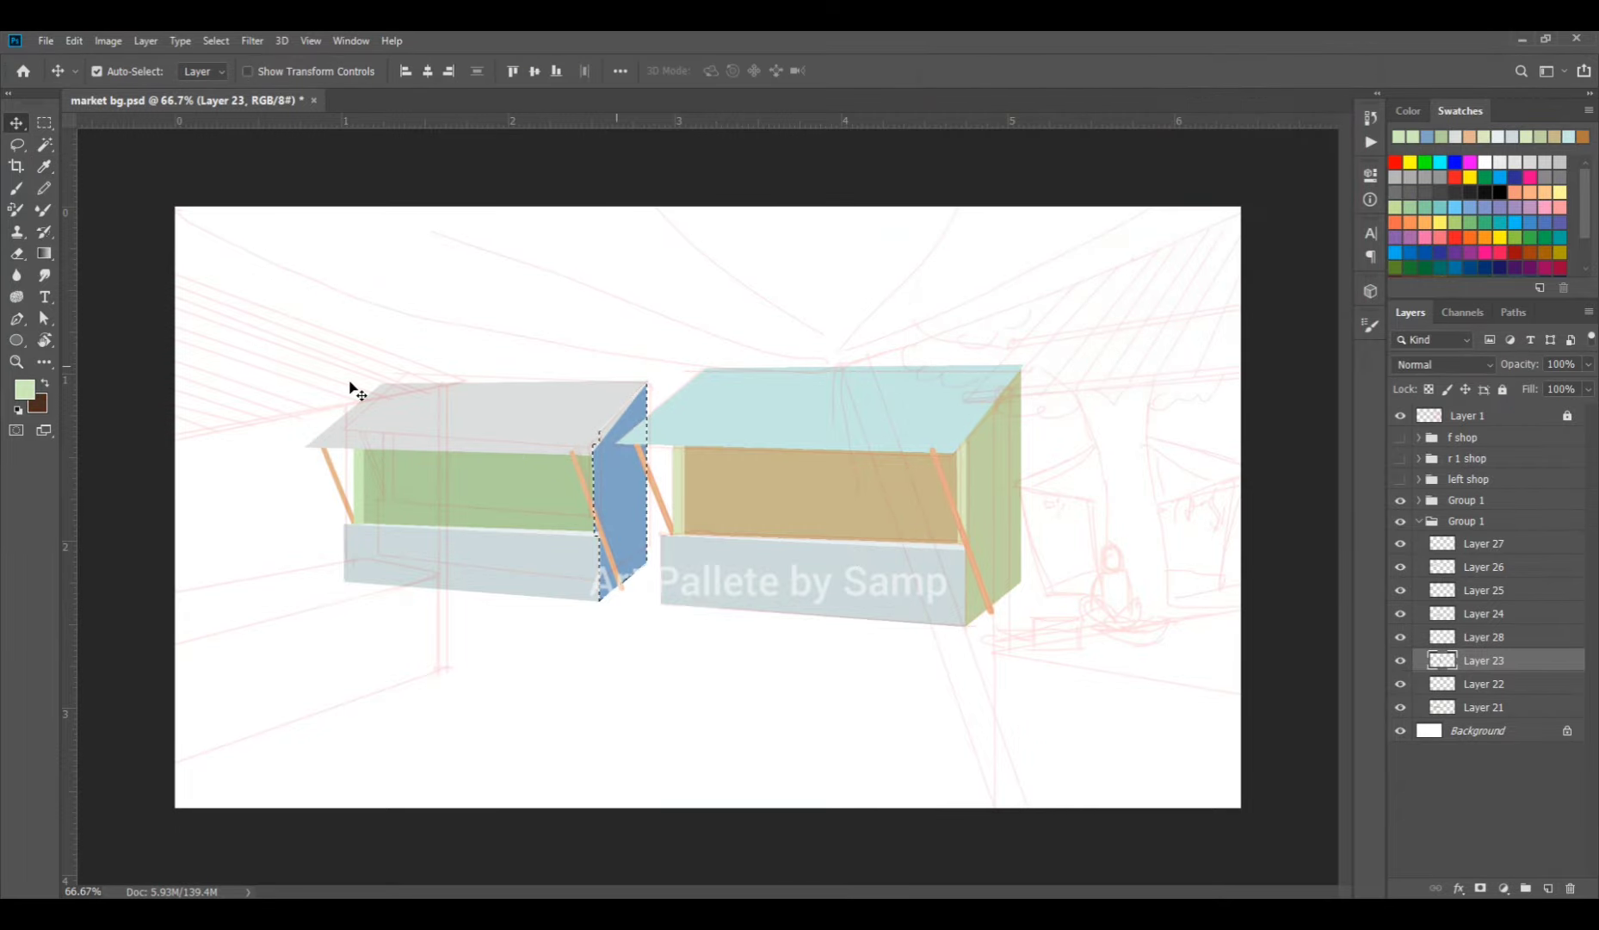
pyautogui.click(25, 392)
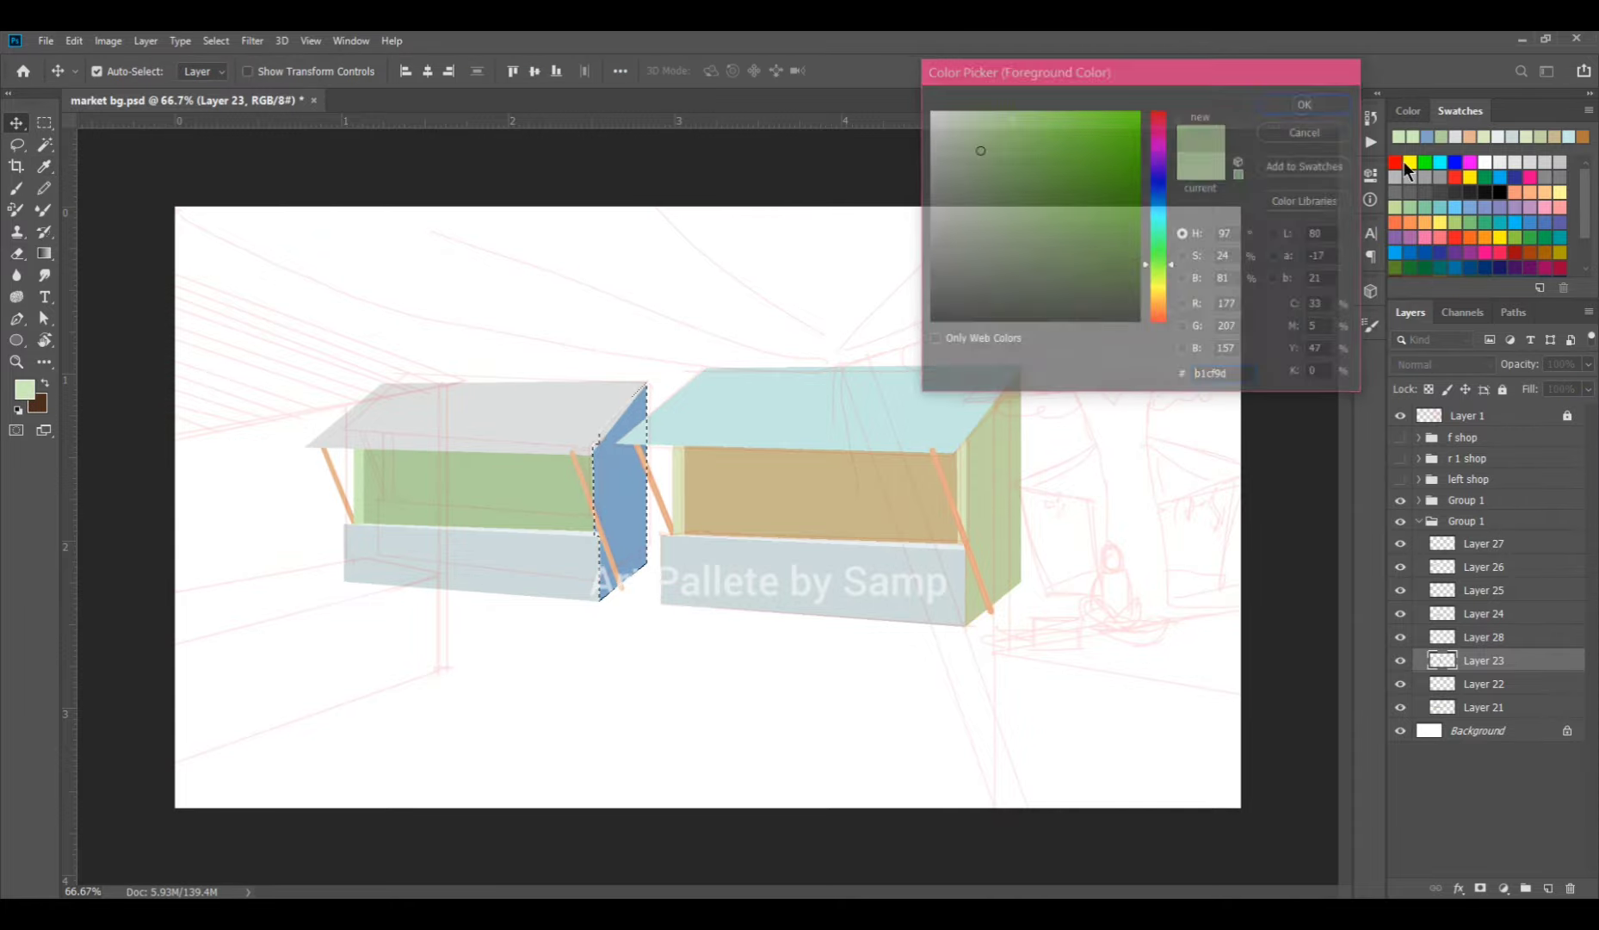
pyautogui.click(1265, 103)
pyautogui.hotkey('alt', 'BackSpace')
pyautogui.hotkey('ctrl', 'd')
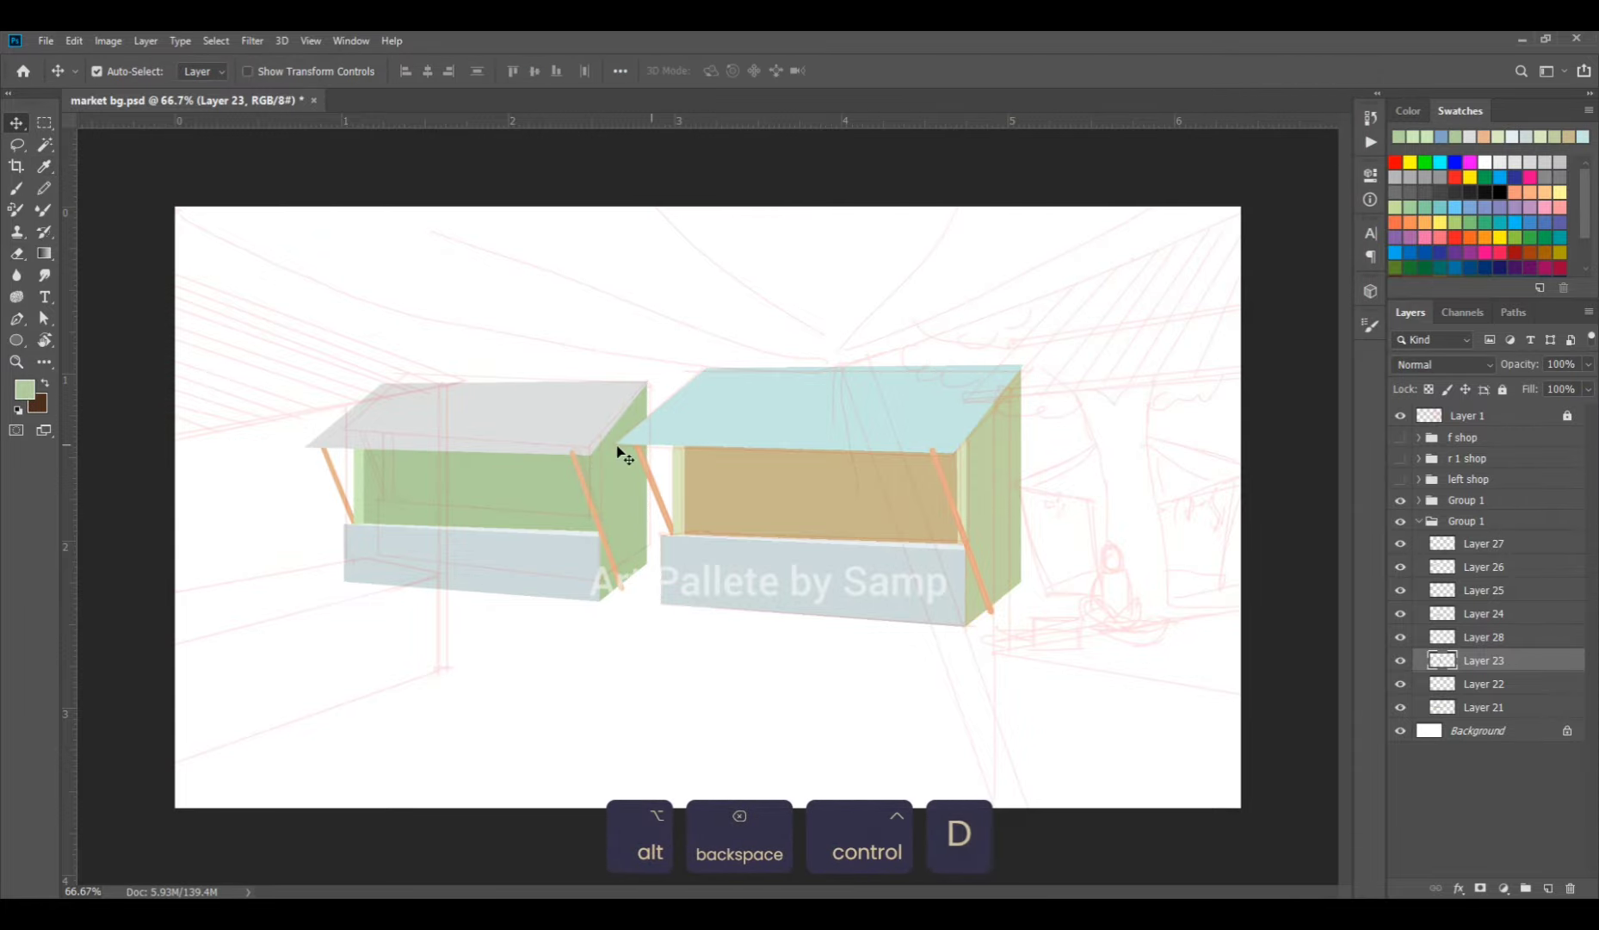
# Load the back wall on Layer 21 as a selection, fill it with a muted grey-green, and deselect.
pyautogui.click(1438, 706)
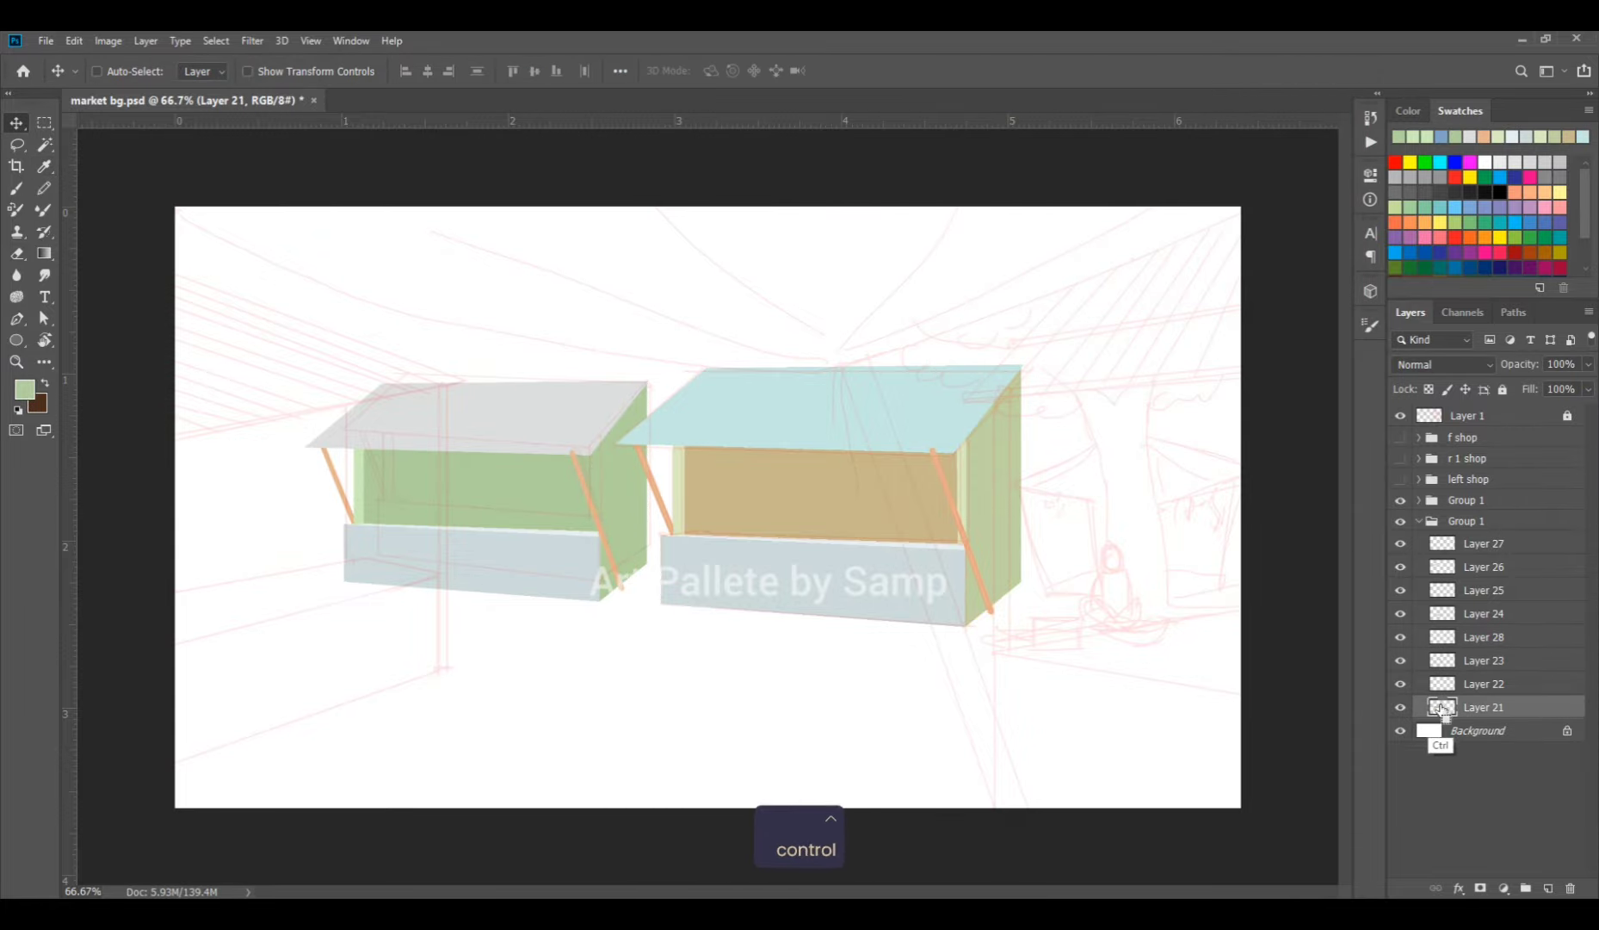
pyautogui.click(18, 394)
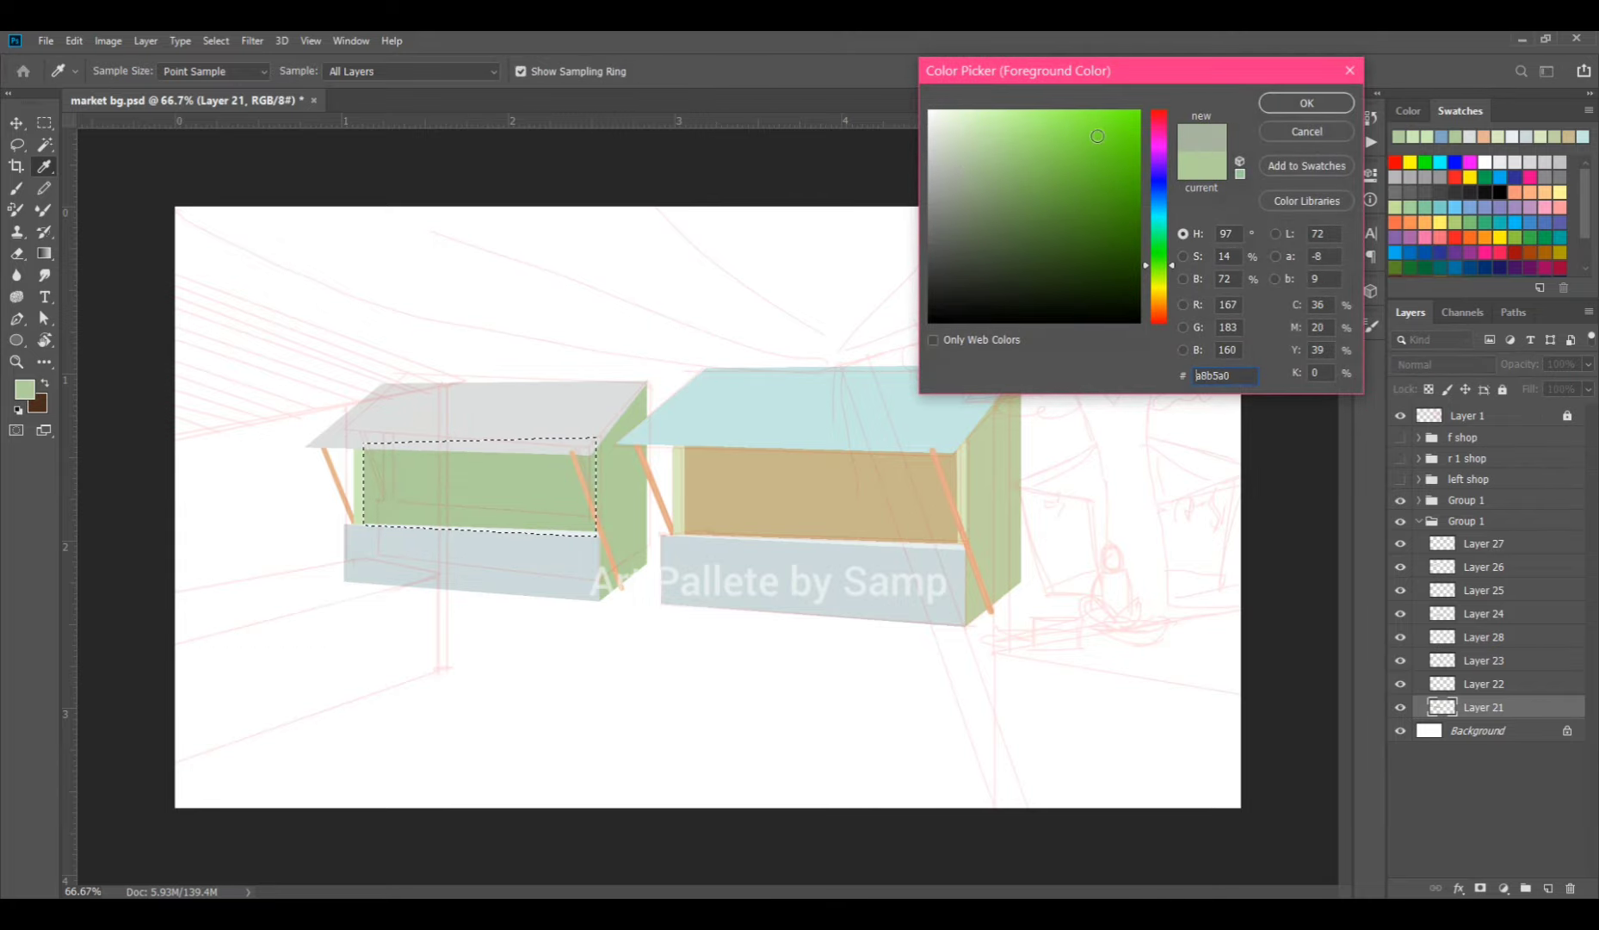
pyautogui.click(1307, 102)
pyautogui.hotkey('alt', 'BackSpace')
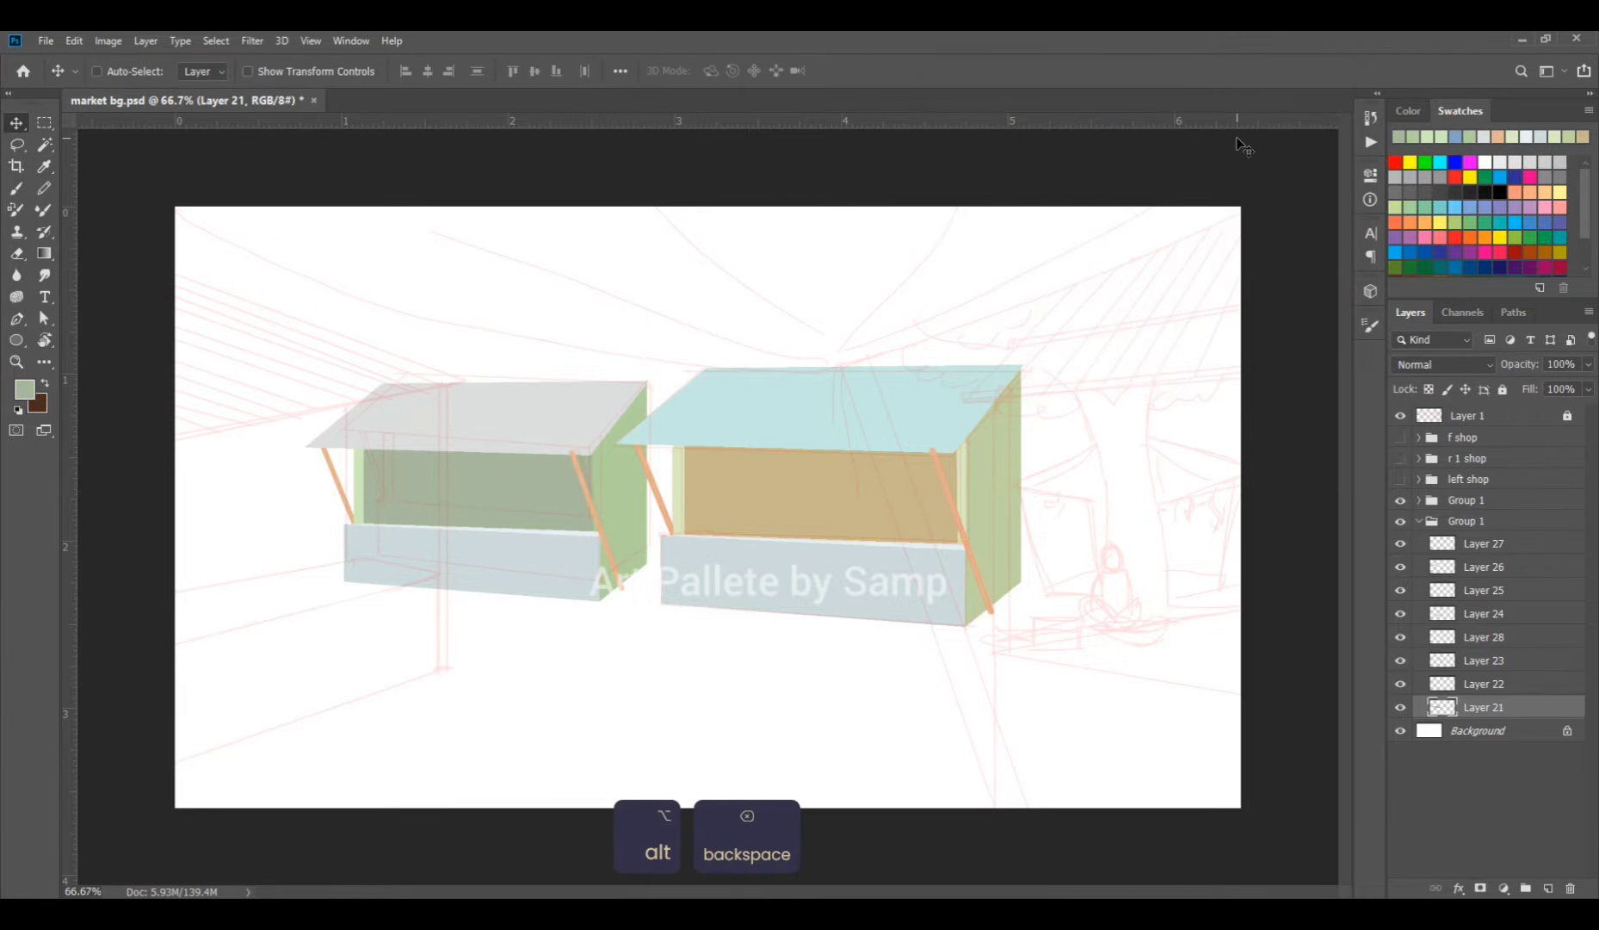
pyautogui.hotkey('ctrl', 'd')
# Select the copied stall's counter front on Layer 24, fill it with a light blue shifted from its sampled colour, and deselect.
pyautogui.keyDown('ctrl'); pyautogui.click(572, 587); pyautogui.keyUp('ctrl')
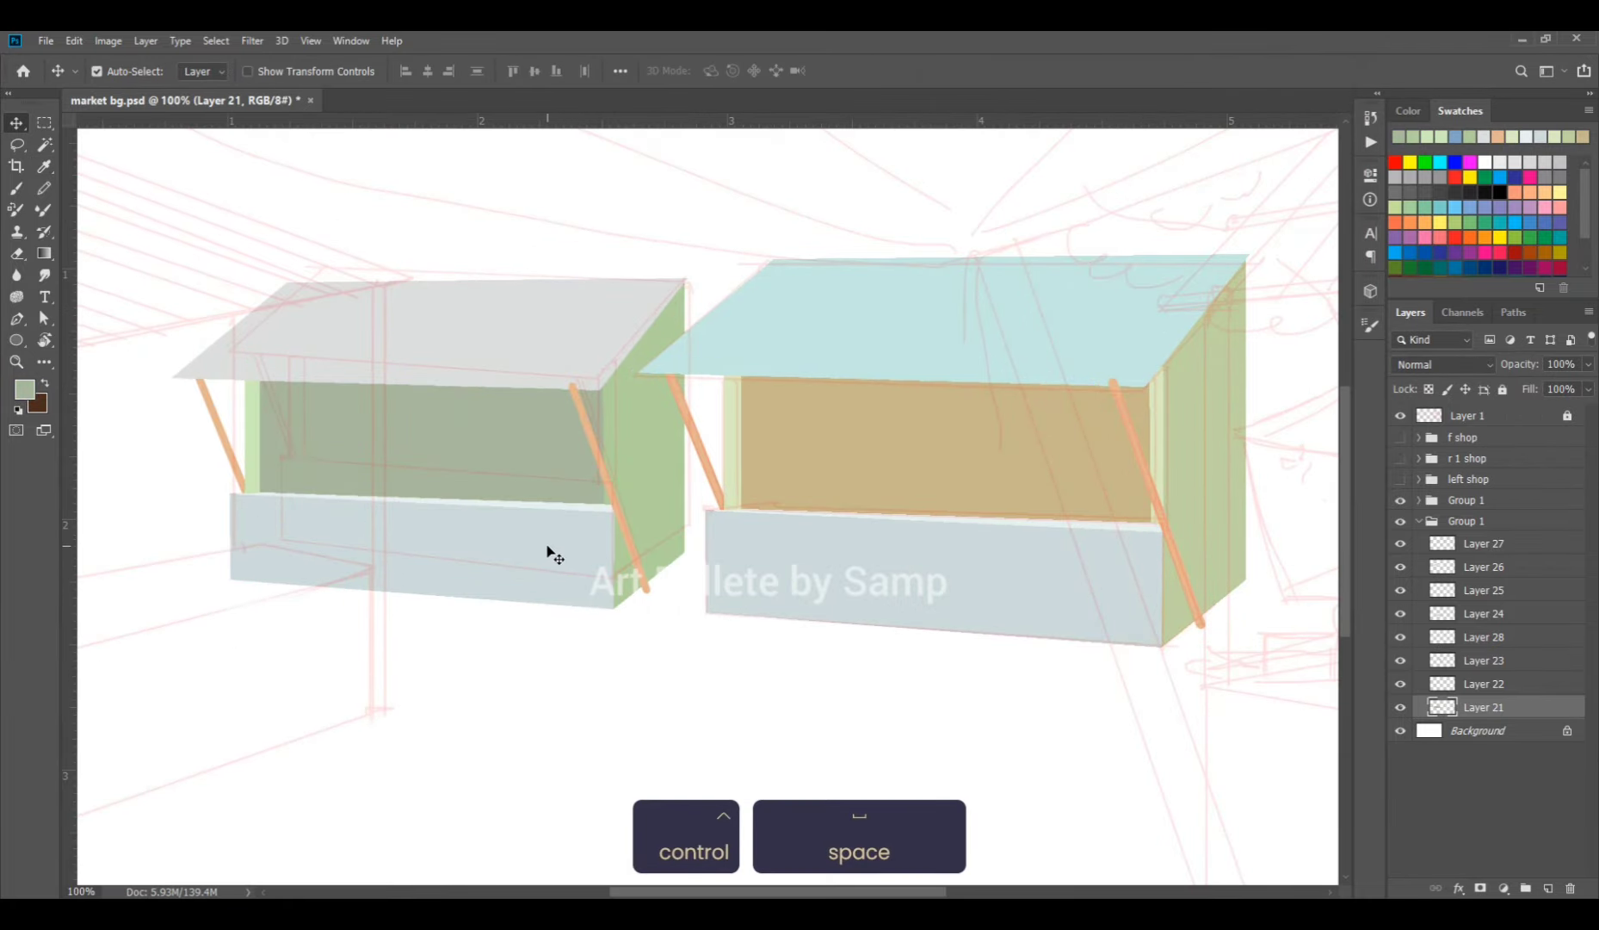
pyautogui.click(551, 556)
pyautogui.keyDown('ctrl'); pyautogui.click(1442, 612); pyautogui.keyUp('ctrl')
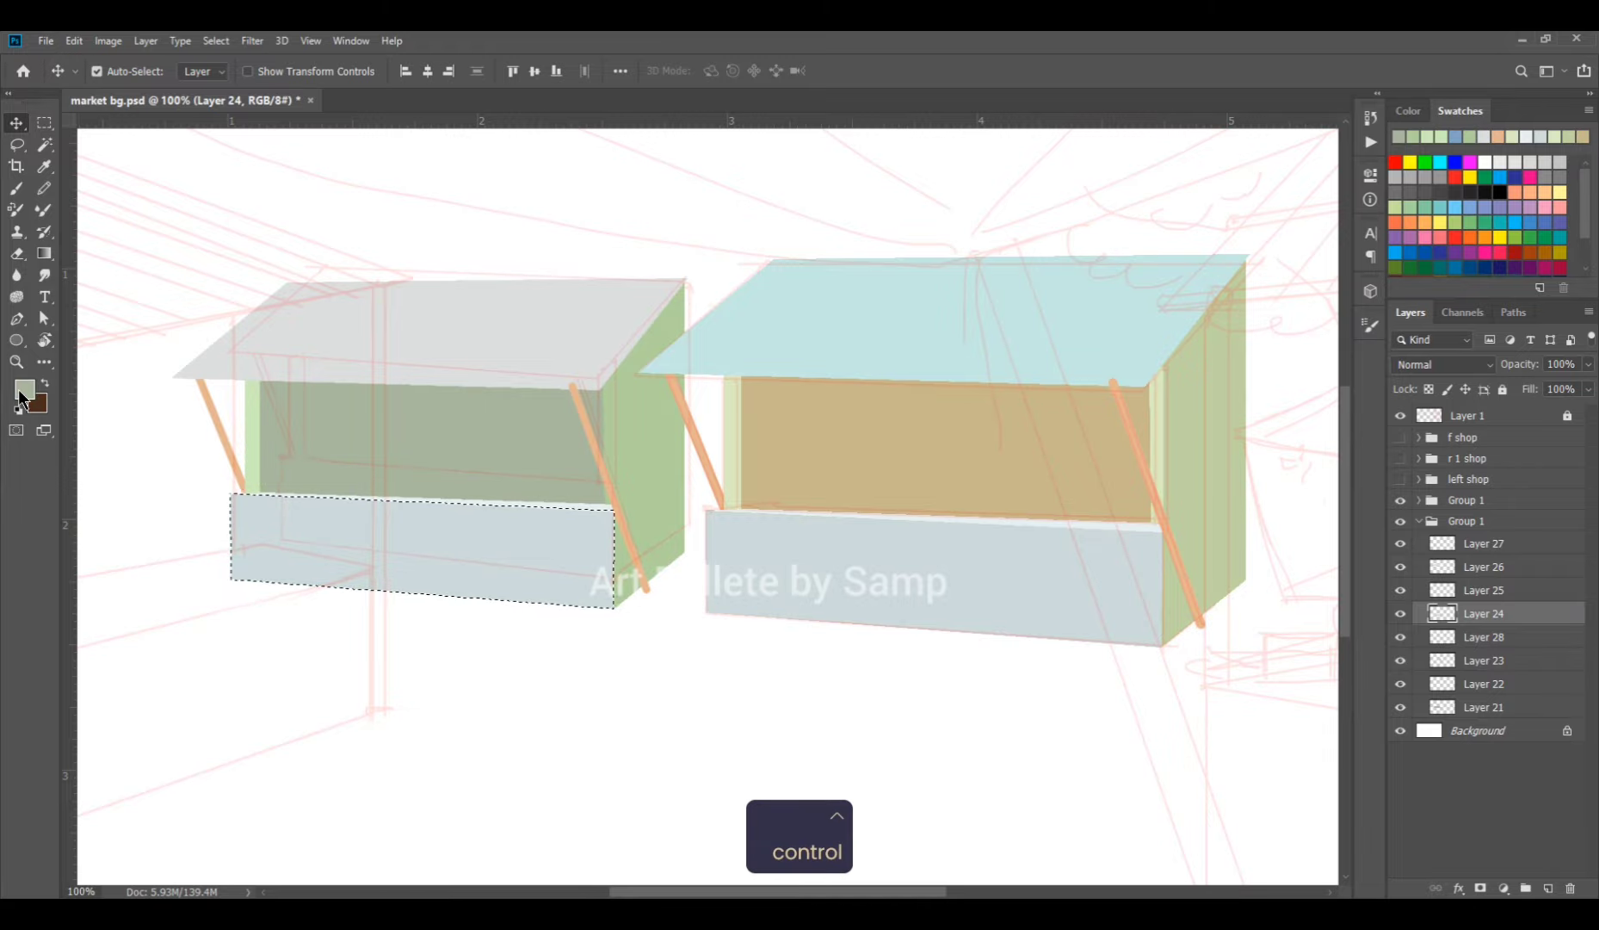
pyautogui.click(20, 394)
pyautogui.click(554, 526)
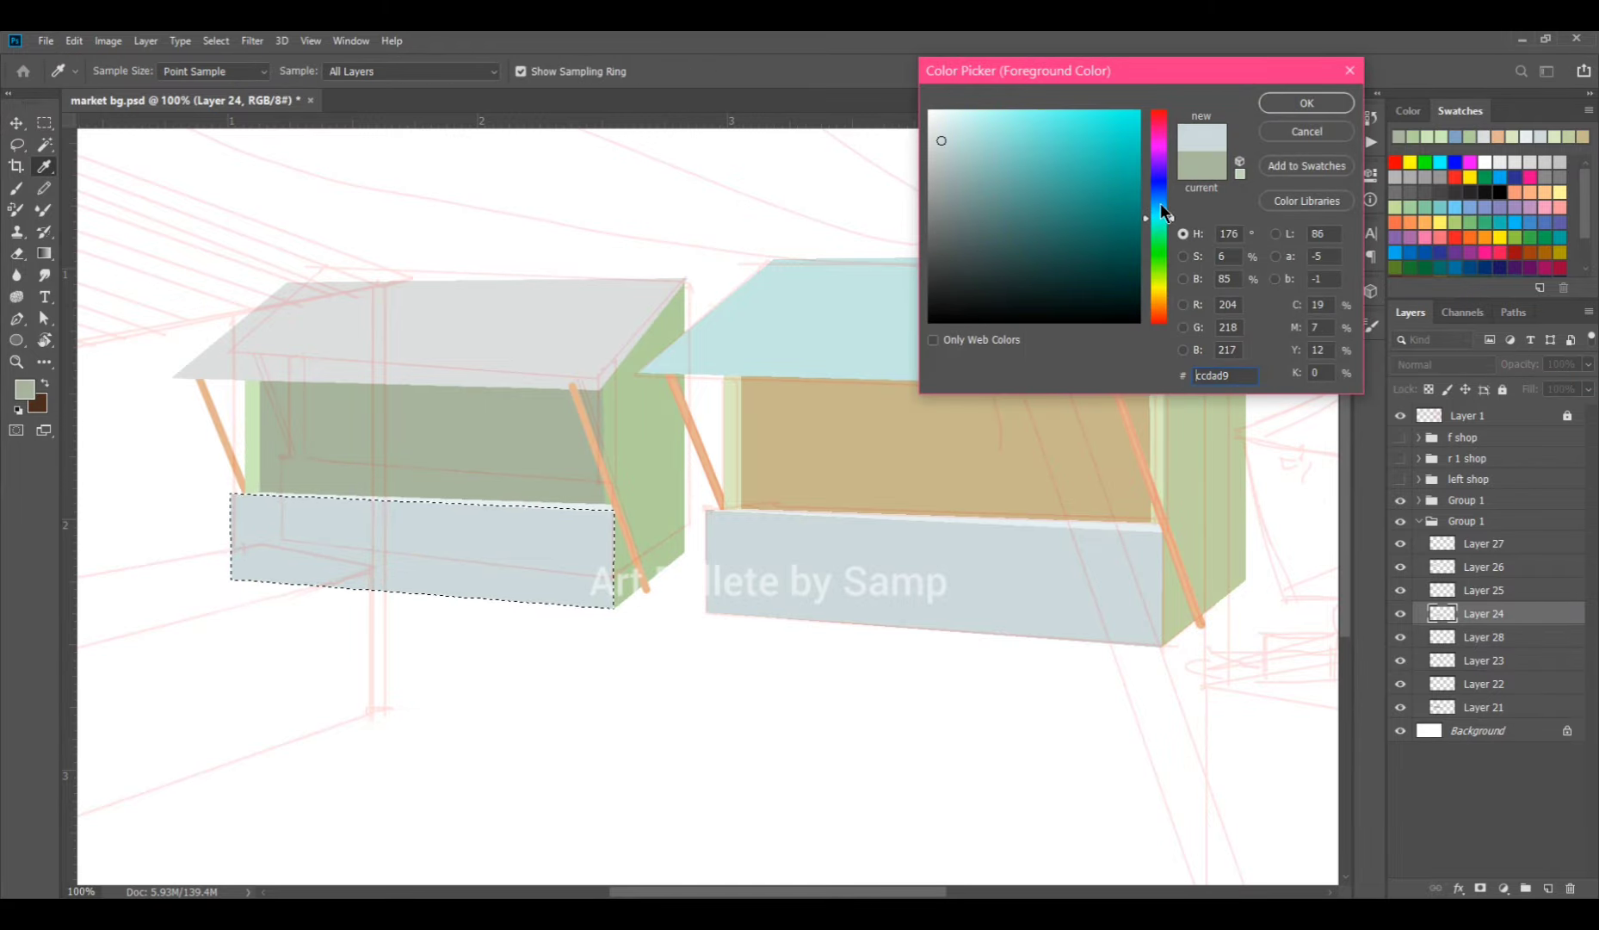
pyautogui.click(1161, 204)
pyautogui.click(1291, 103)
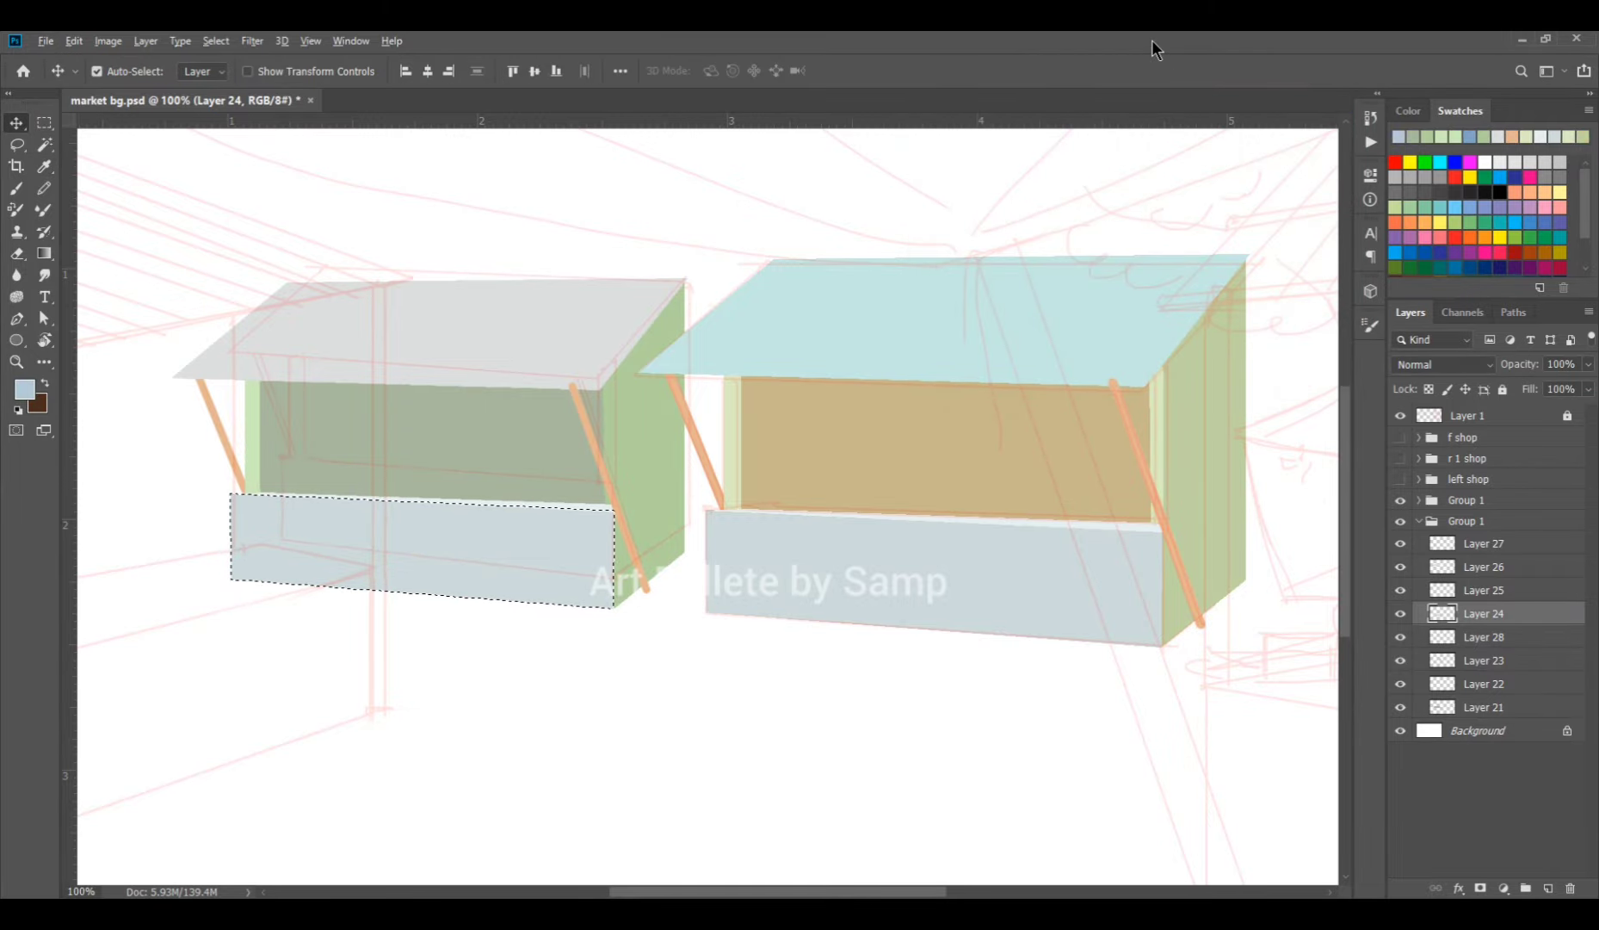
pyautogui.hotkey('alt', 'BackSpace')
pyautogui.hotkey('ctrl', 'd')
# Load the counter top strip on Layer 25 as a selection, fill it with a paler blue, and deselect.
pyautogui.keyDown('ctrl'); pyautogui.click(632, 529); pyautogui.keyUp('ctrl')
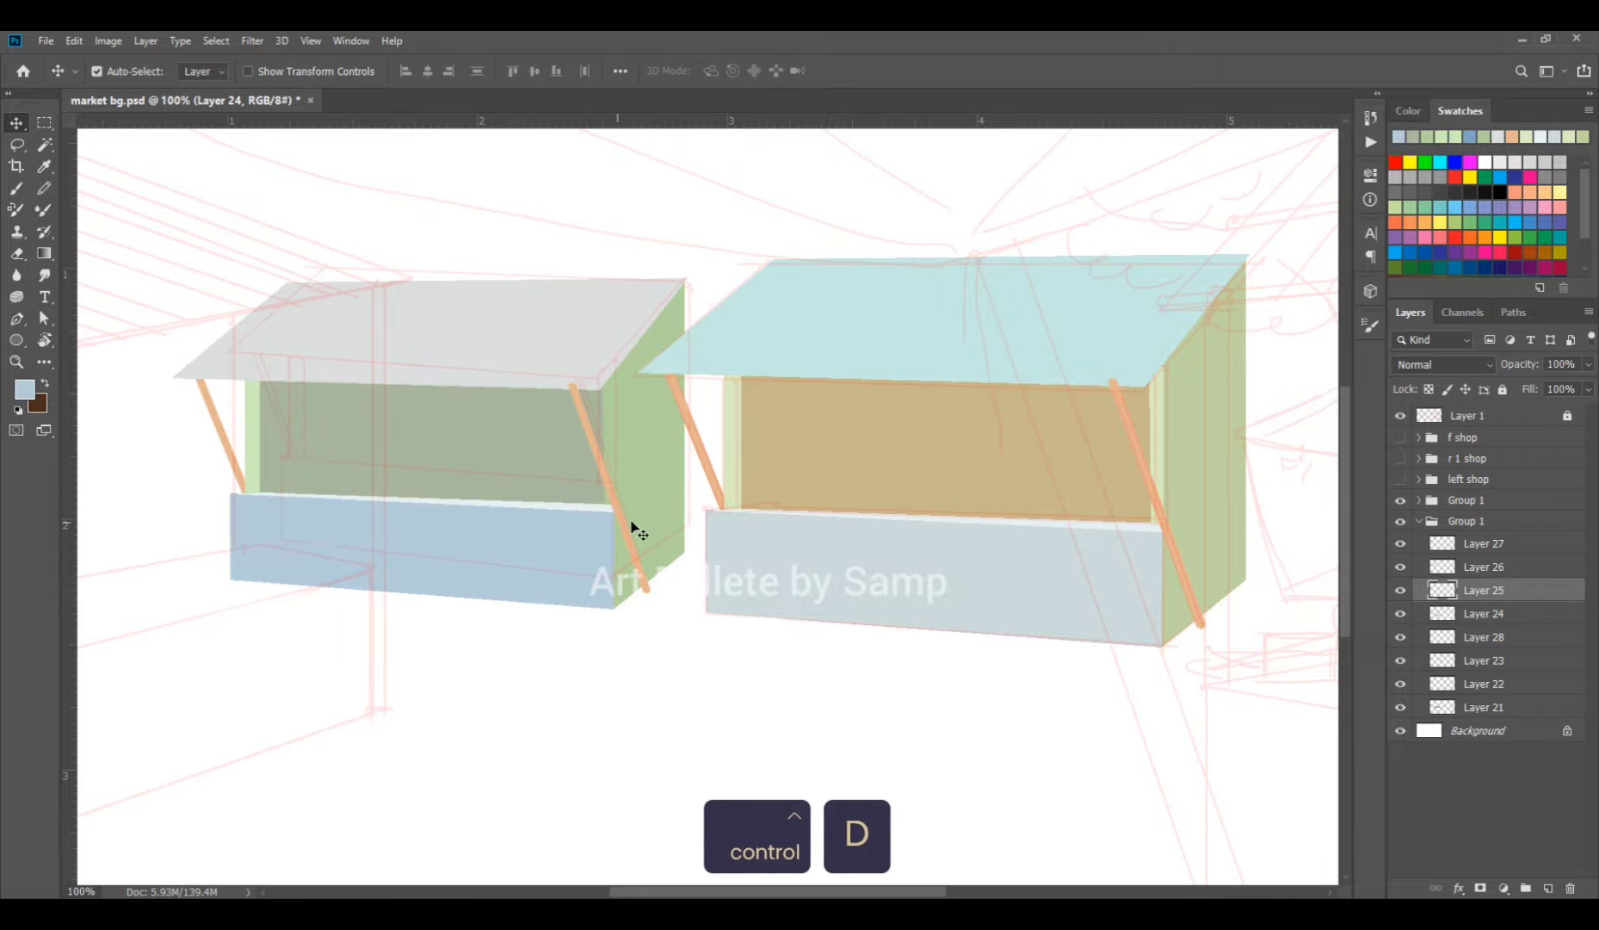
pyautogui.keyDown('ctrl'); pyautogui.click(1441, 590); pyautogui.keyUp('ctrl')
pyautogui.click(25, 390)
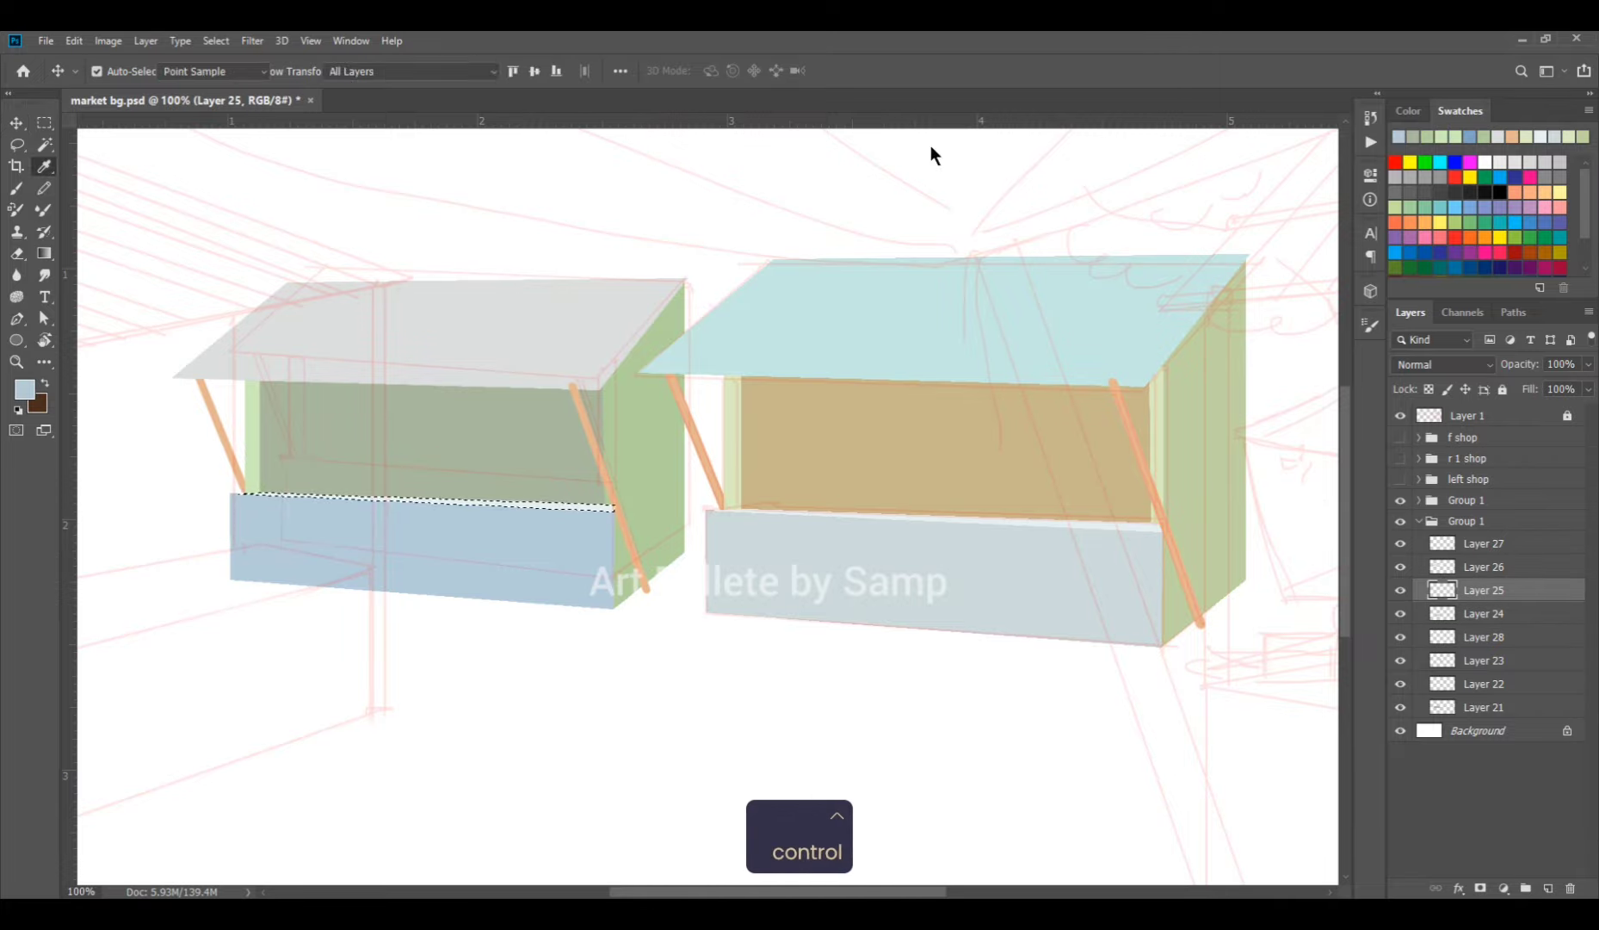
pyautogui.click(955, 119)
pyautogui.click(1293, 105)
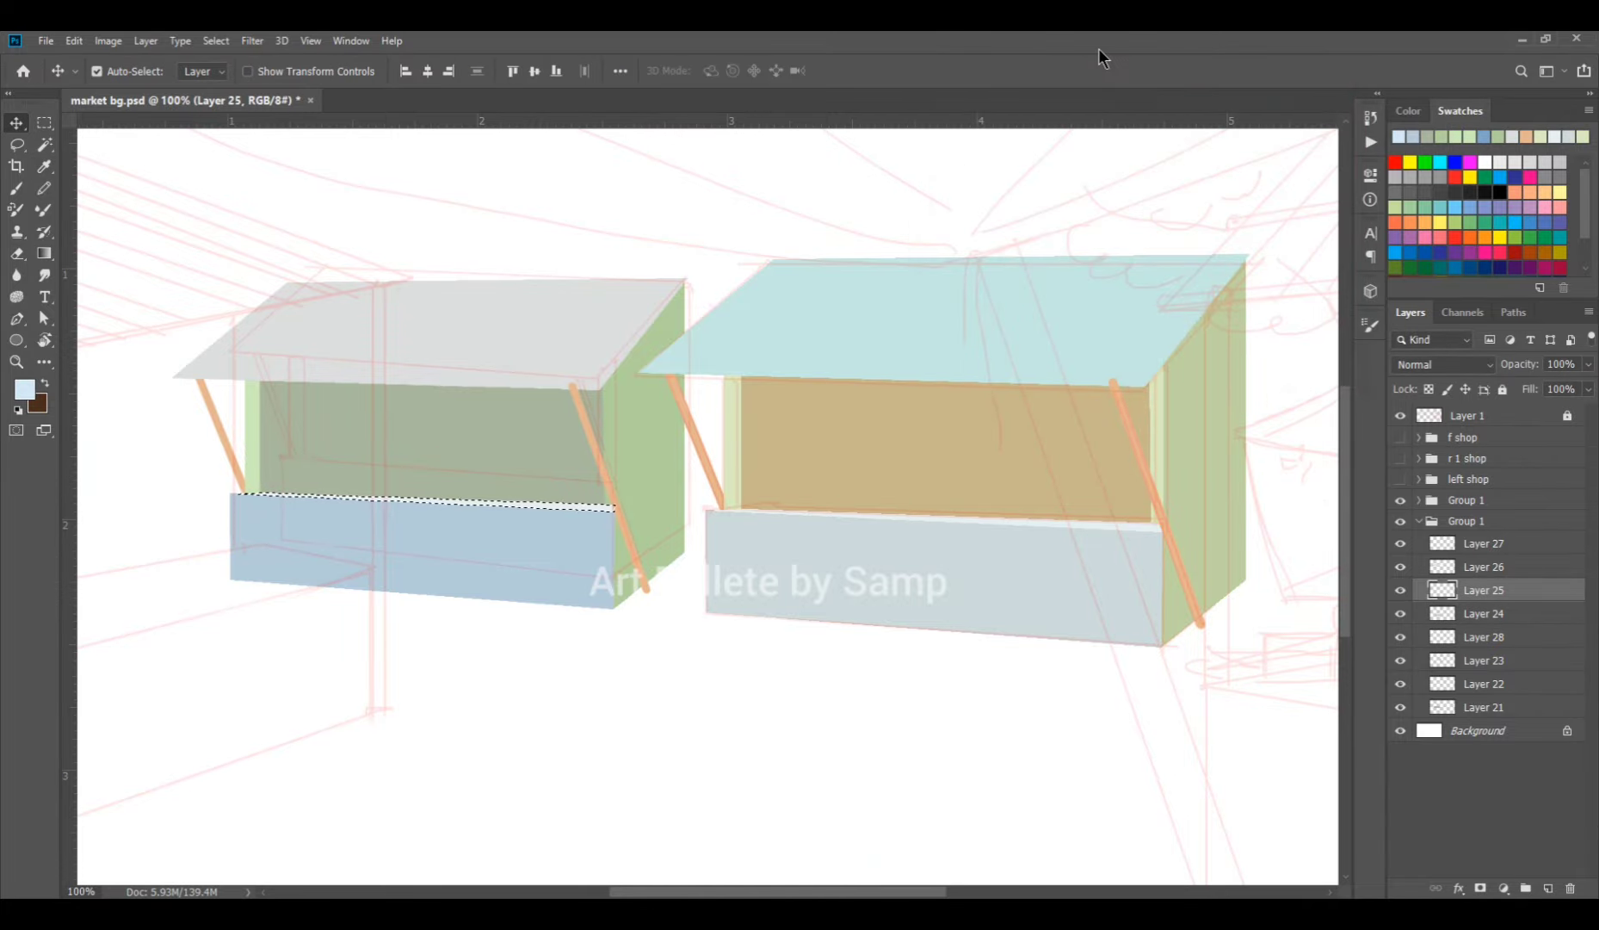
pyautogui.hotkey('alt', 'BackSpace')
pyautogui.hotkey('ctrl', 'd')
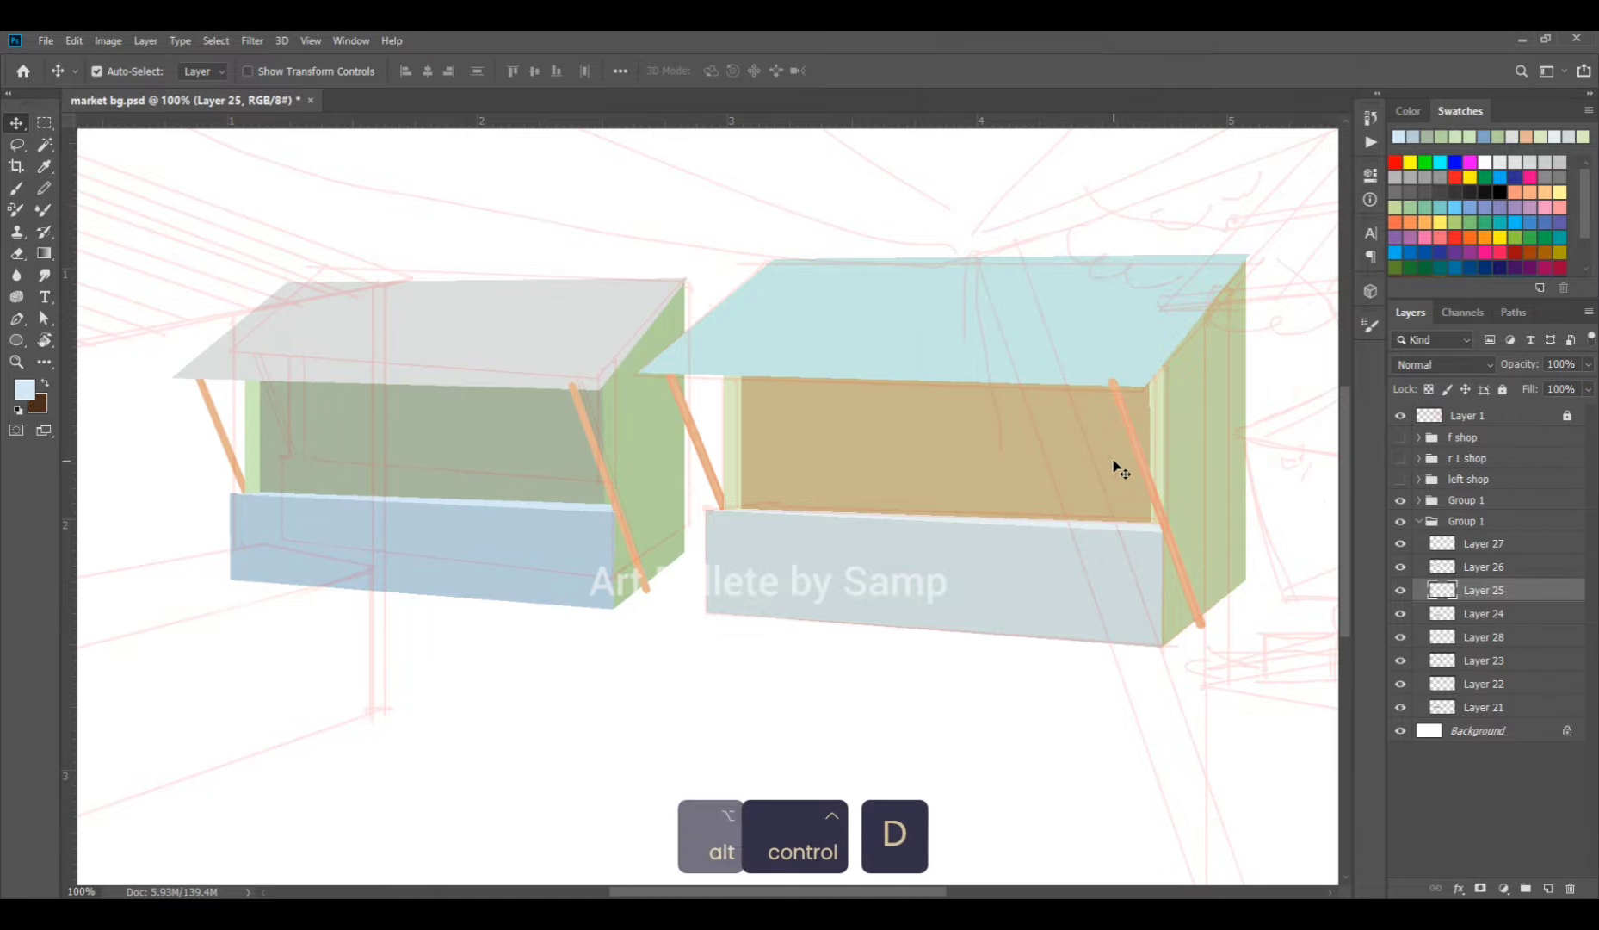
# Copy the stall's pale green left post on Layer 28 and paste it in place on a new layer.
pyautogui.hotkey('ctrl', '-')
pyautogui.hotkey('ctrl', '+')
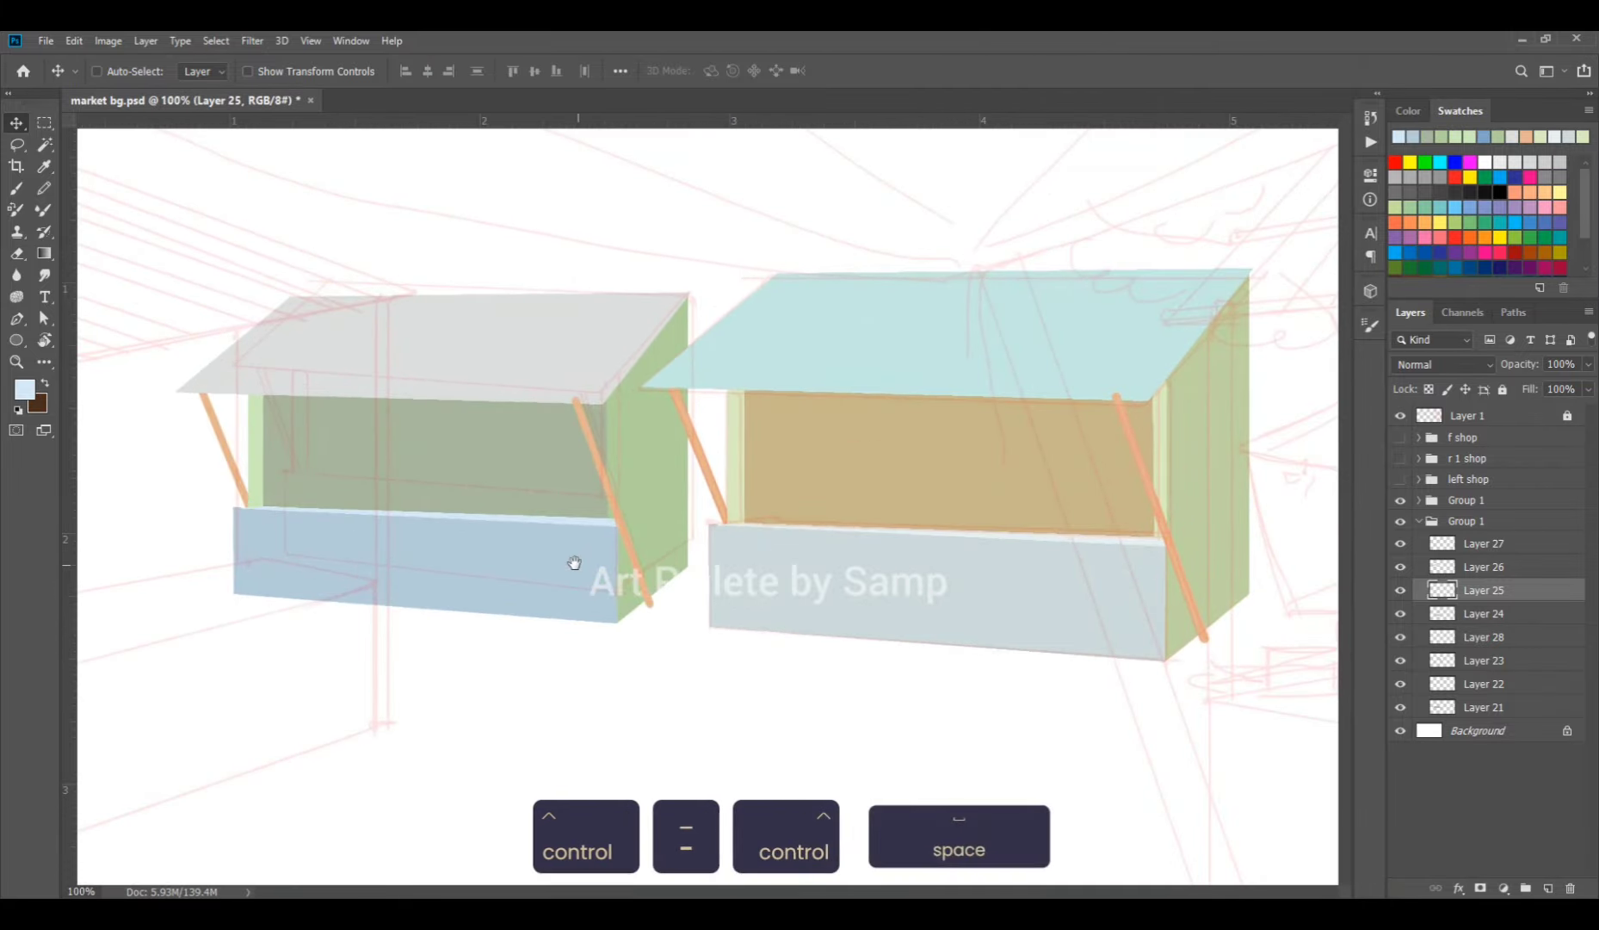
pyautogui.keyDown('ctrl'); pyautogui.click(579, 571); pyautogui.keyUp('ctrl')
pyautogui.click(305, 465)
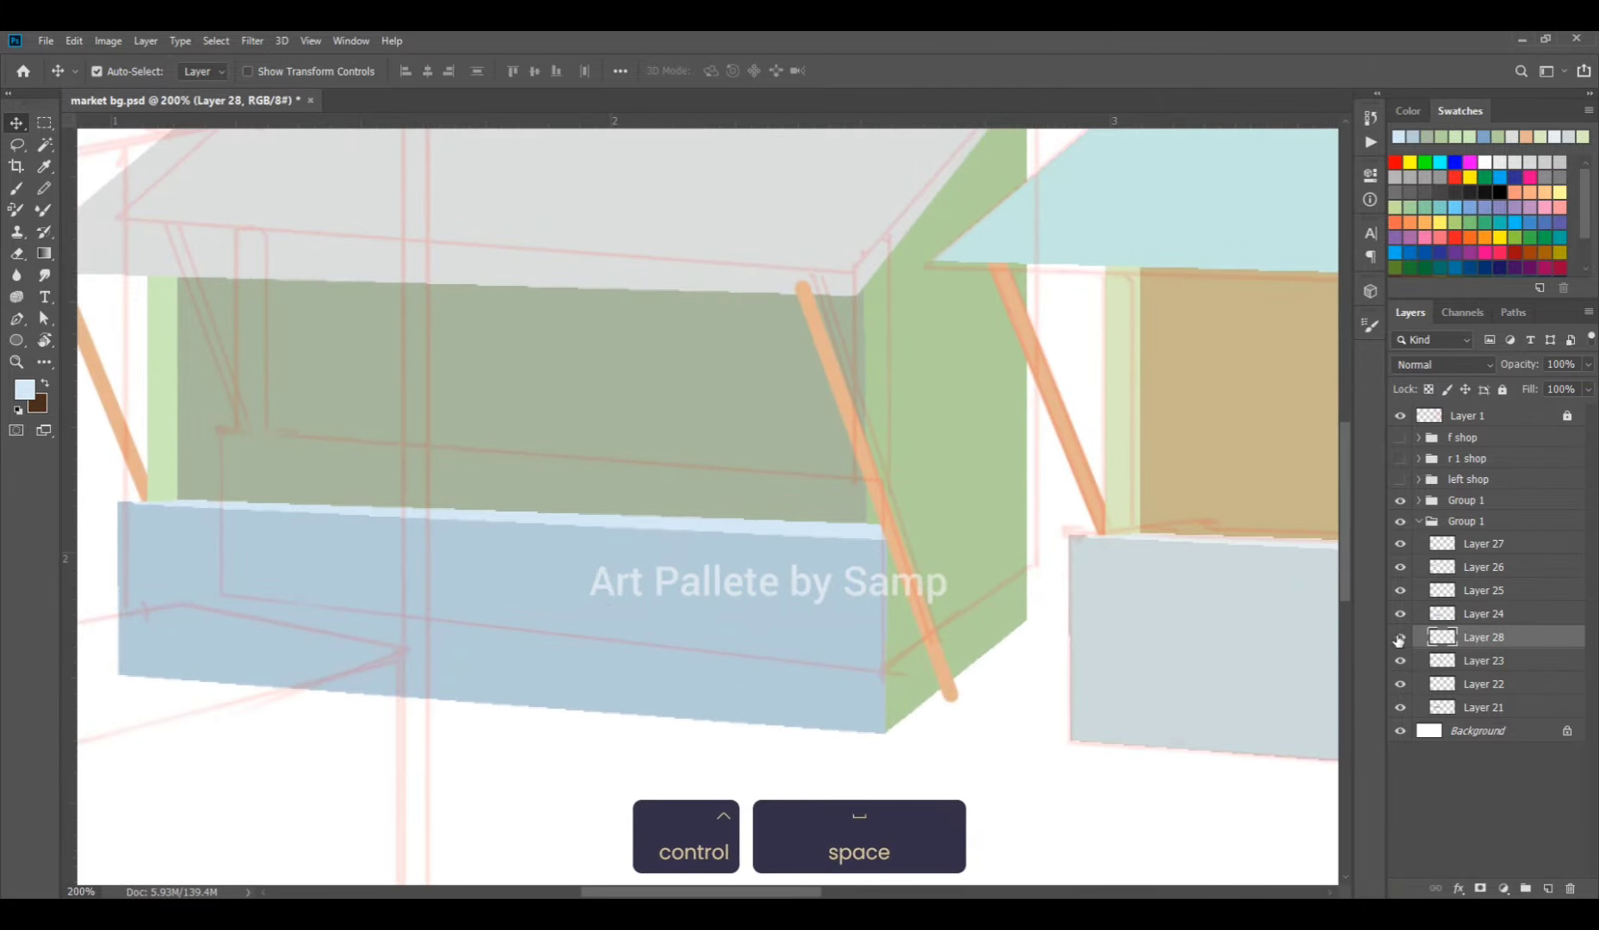
pyautogui.hotkey('ctrl', 'c')
pyautogui.hotkey('ctrl', 'shift', 'v')
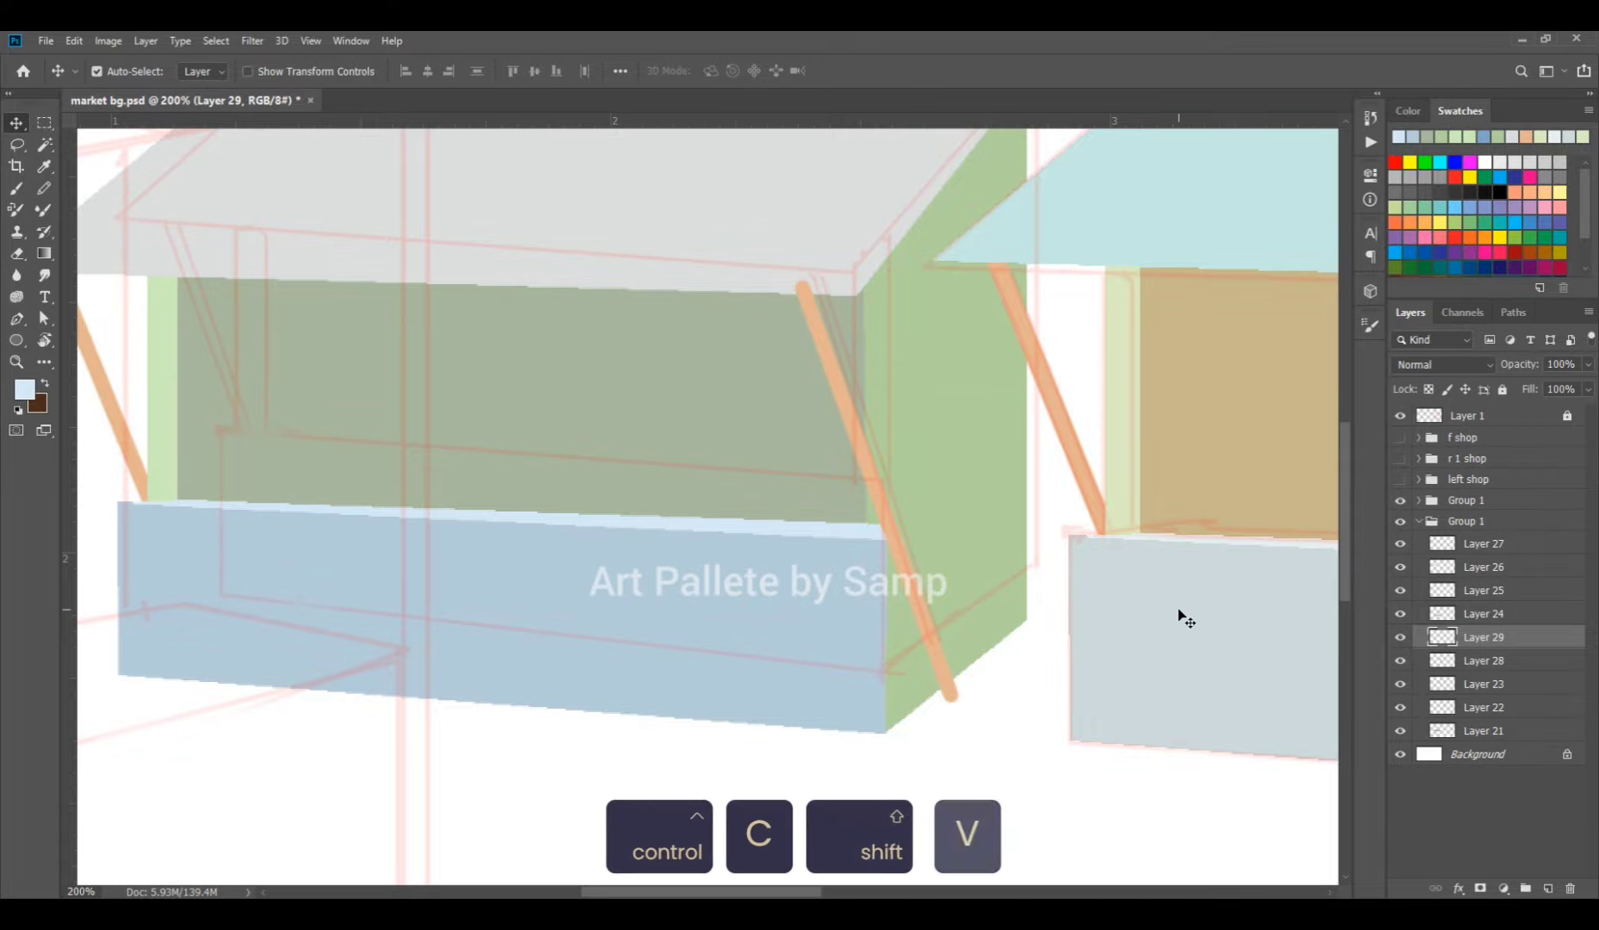
# Transform the post copy to sit at the back wall's right end under the roof, stretching its lower end down to the counter.
pyautogui.hotkey('ctrl', 't')
pyautogui.moveTo(155, 482); pyautogui.dragTo(854, 482)
pyautogui.moveTo(875, 297); pyautogui.dragTo(876, 188)
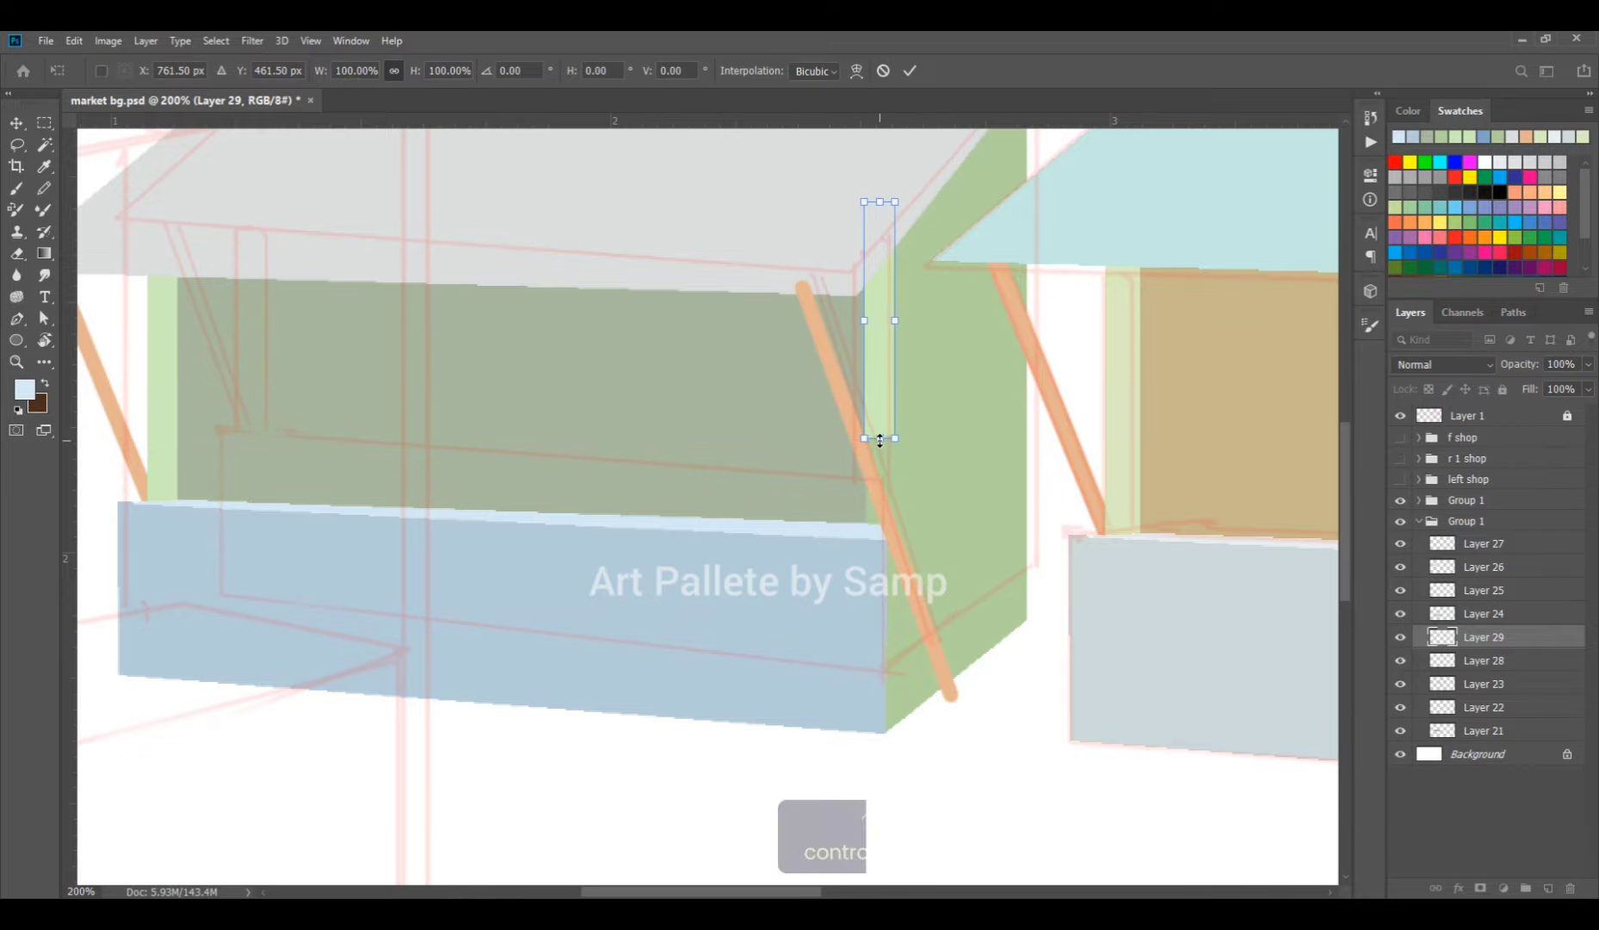
pyautogui.moveTo(878, 439); pyautogui.dragTo(876, 499)
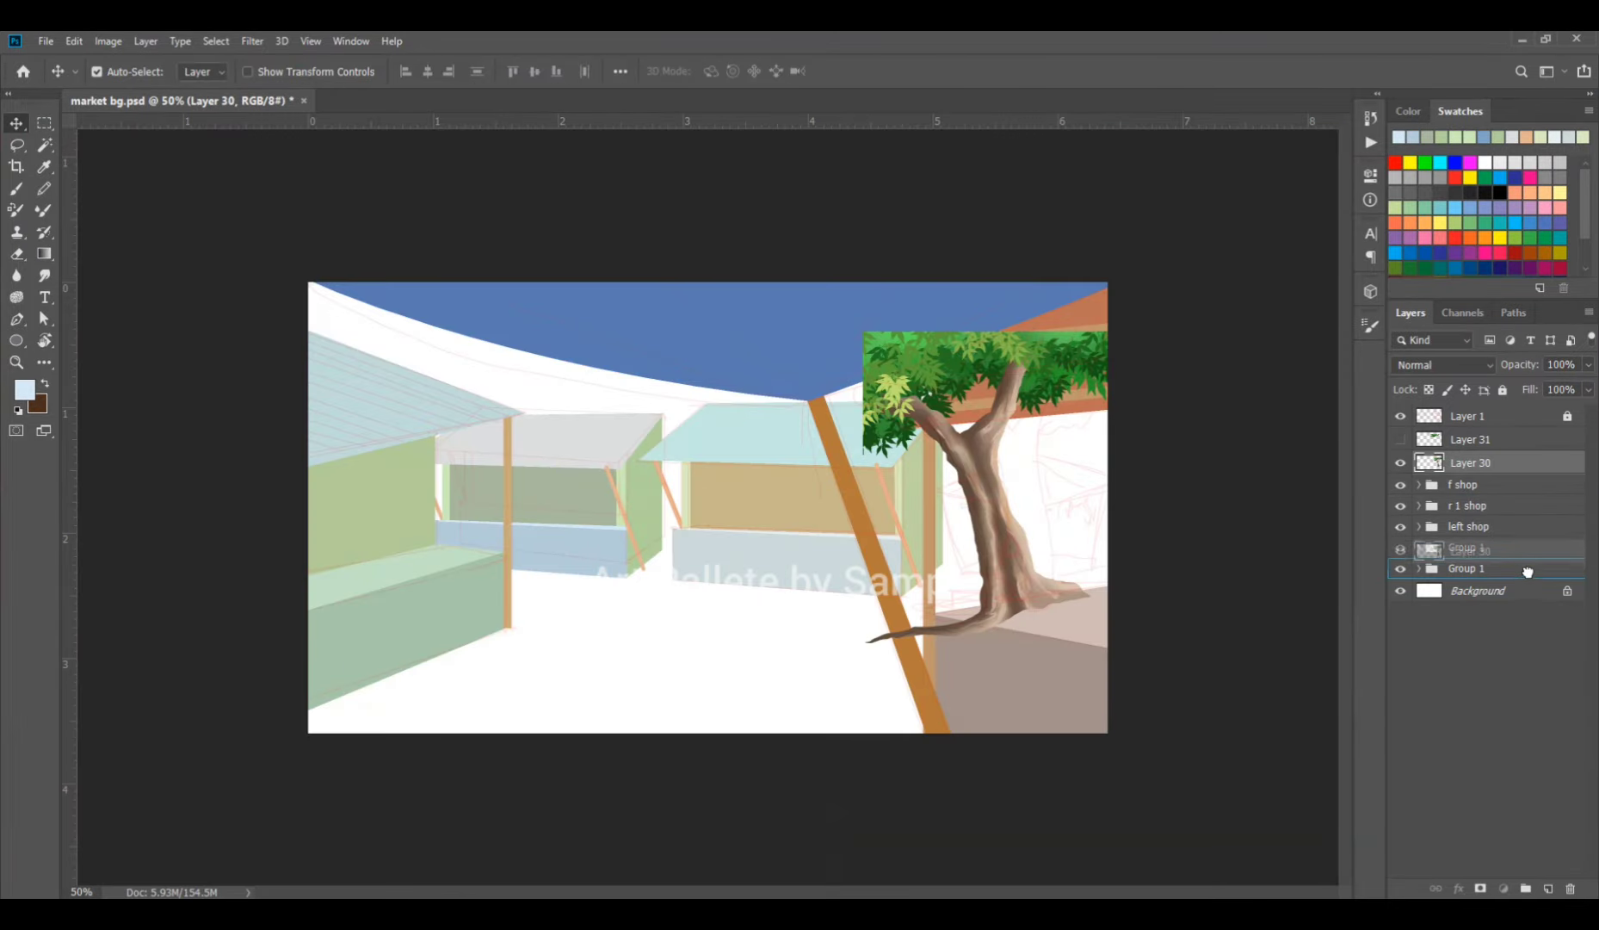
# Move the tree on Layer 30 beneath all stall groups and scale it to about 87.55%.
pyautogui.moveTo(1467, 461); pyautogui.dragTo(1454, 574)
pyautogui.moveTo(1015, 584)
pyautogui.mouseDown()
pyautogui.moveTo(1008, 539)
pyautogui.moveTo(1009, 575)
pyautogui.mouseUp()
pyautogui.hotkey('ctrl', 't')
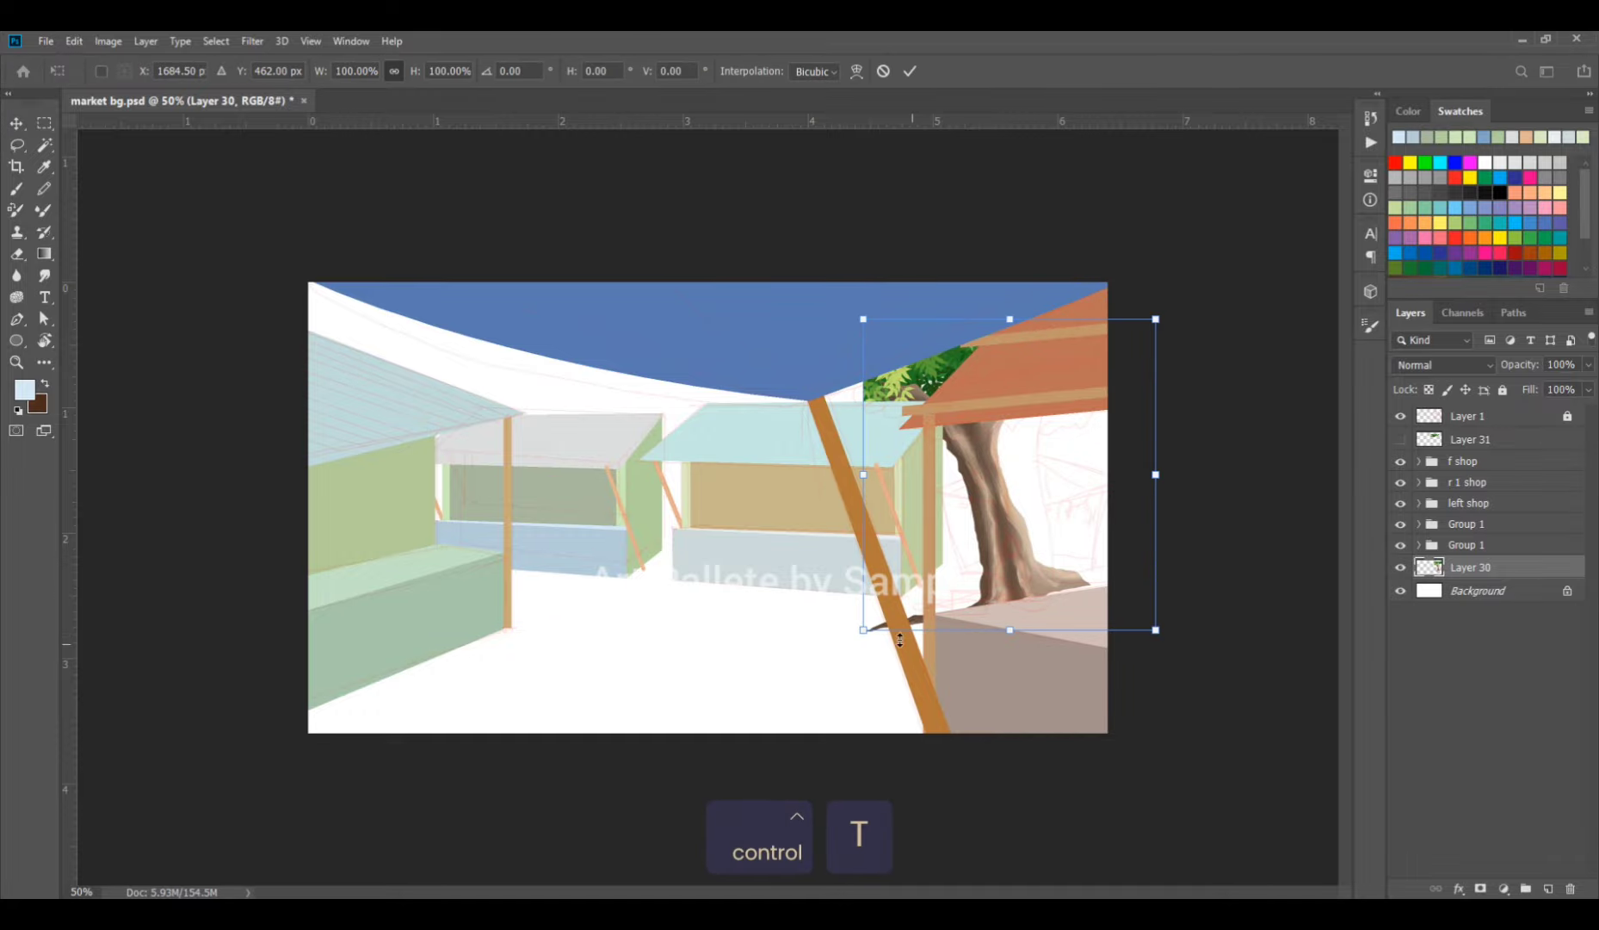
pyautogui.moveTo(862, 631); pyautogui.dragTo(899, 591)
pyautogui.moveTo(1137, 438); pyautogui.dragTo(1116, 464)
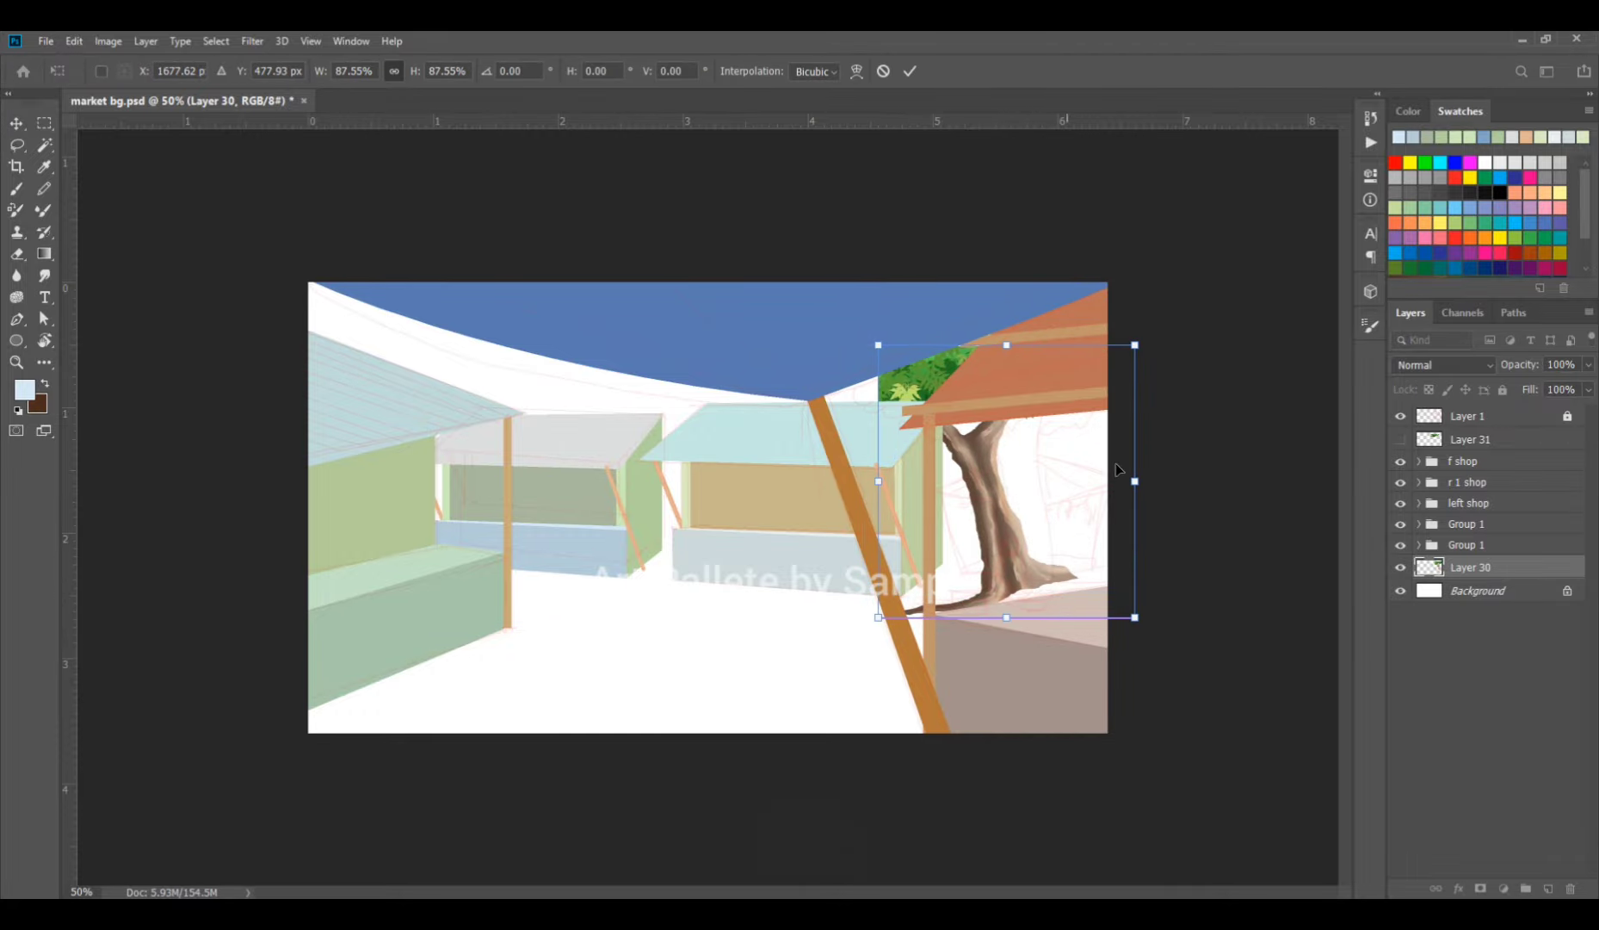
# Rotate the tree about 9.84° clockwise, adjust its size, and position it in the gap under the right shop's roof.
pyautogui.moveTo(1164, 335); pyautogui.dragTo(1157, 367)
pyautogui.moveTo(1014, 547); pyautogui.dragTo(1045, 548)
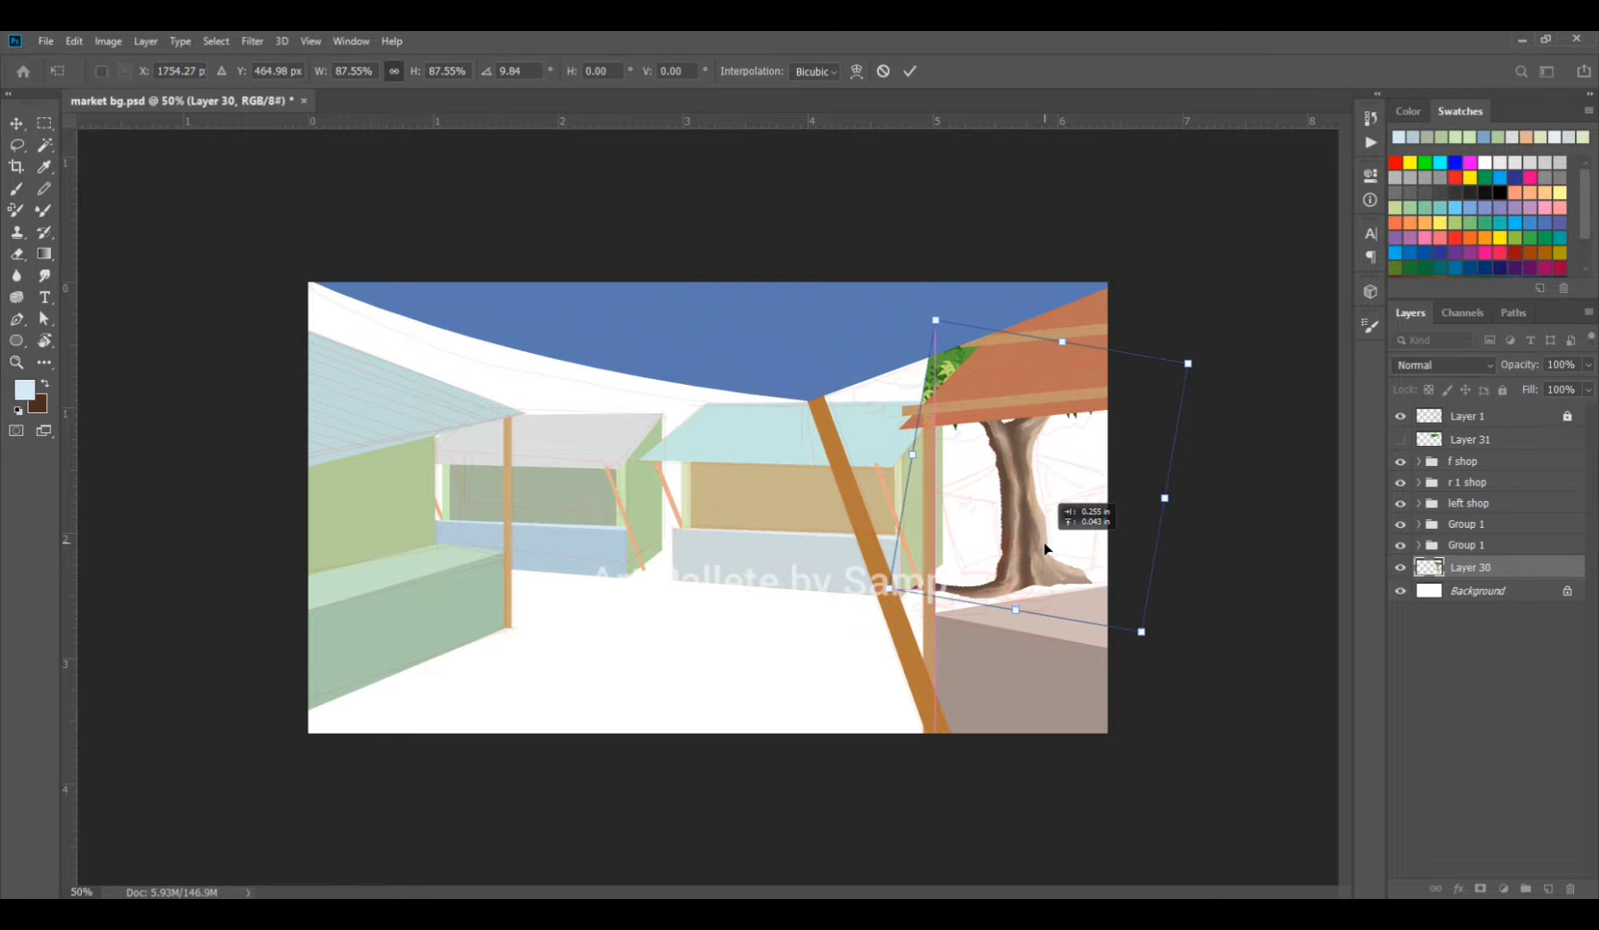
pyautogui.moveTo(1187, 362); pyautogui.dragTo(1150, 391)
pyautogui.moveTo(1016, 555); pyautogui.dragTo(1032, 557)
pyautogui.press('Return')
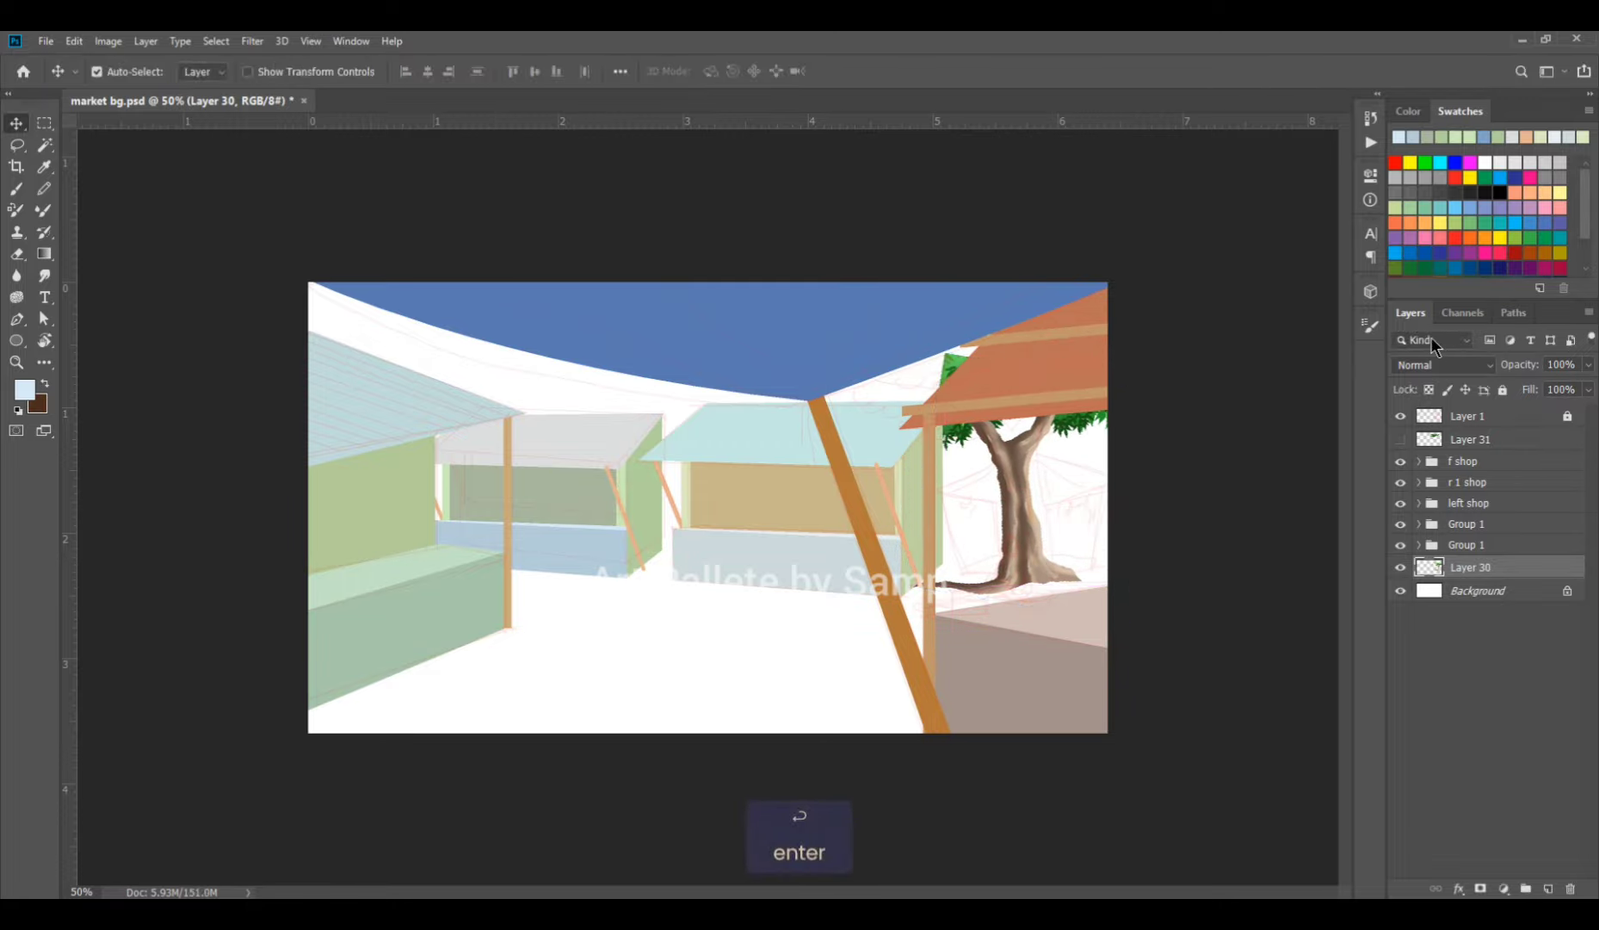
# Place the foliage on Layer 31 around the right shop's roof and stack it directly below the left shop group.
pyautogui.moveTo(1489, 440); pyautogui.dragTo(1492, 558)
pyautogui.hotkey('ctrl', 't')
pyautogui.moveTo(894, 382)
pyautogui.mouseDown()
pyautogui.moveTo(951, 355)
pyautogui.moveTo(924, 371)
pyautogui.mouseUp()
pyautogui.press('Return')
pyautogui.moveTo(1519, 544); pyautogui.dragTo(1523, 495)
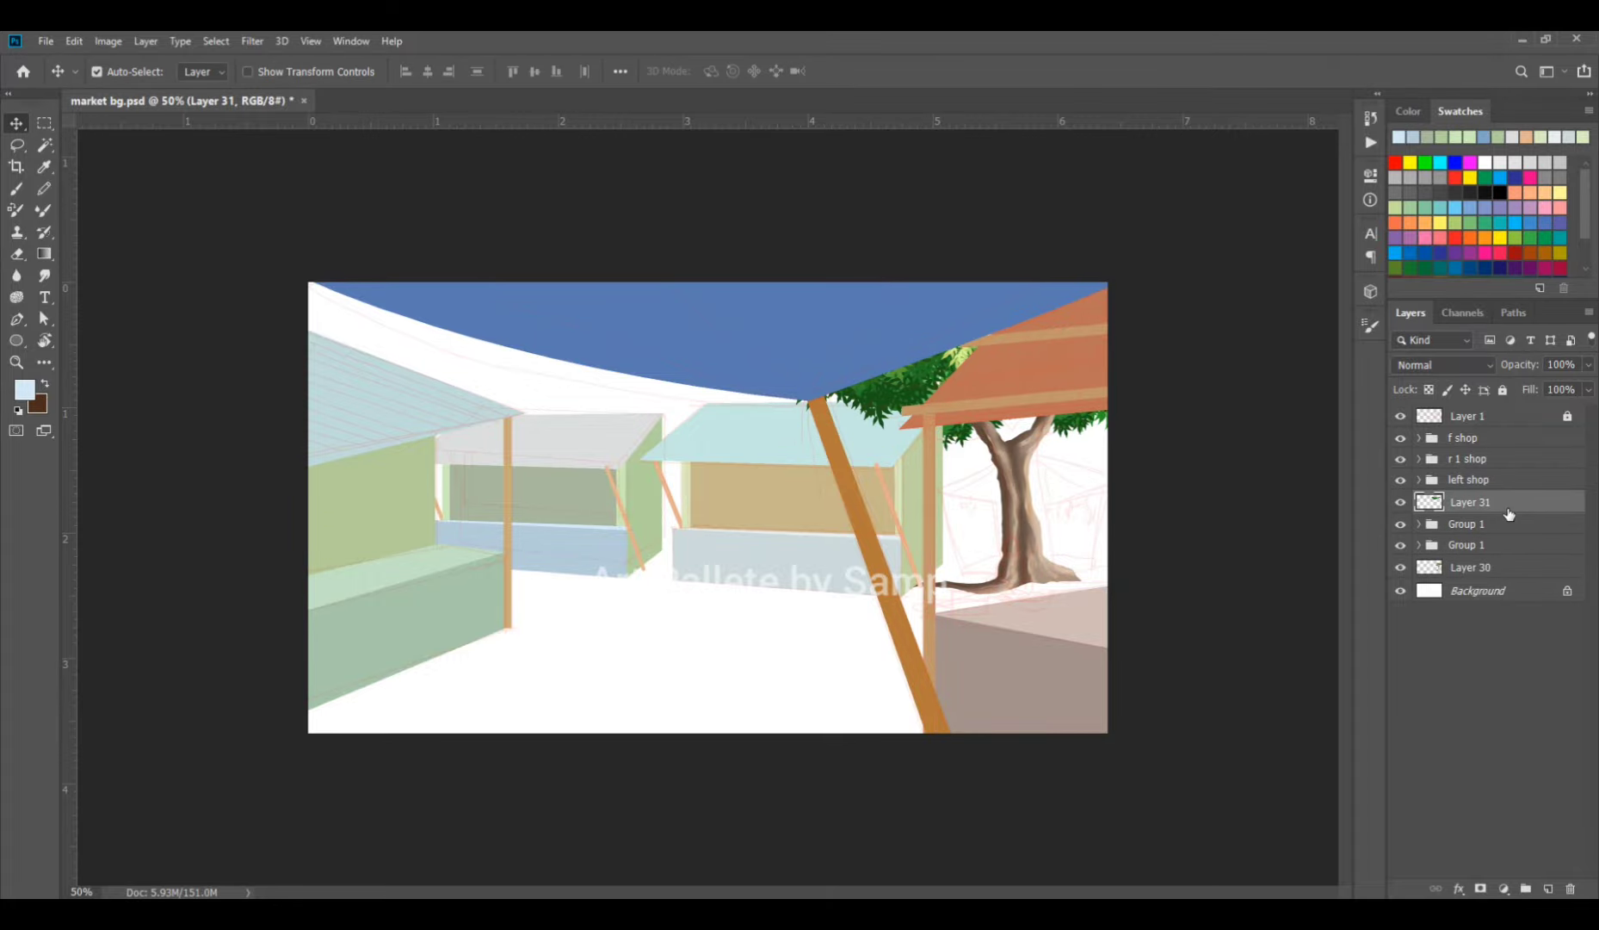
# Lasso the thin root end of the tree on Layer 30 overlapping the middle stall's side wall, delete it, and deselect.
pyautogui.click(1019, 578)
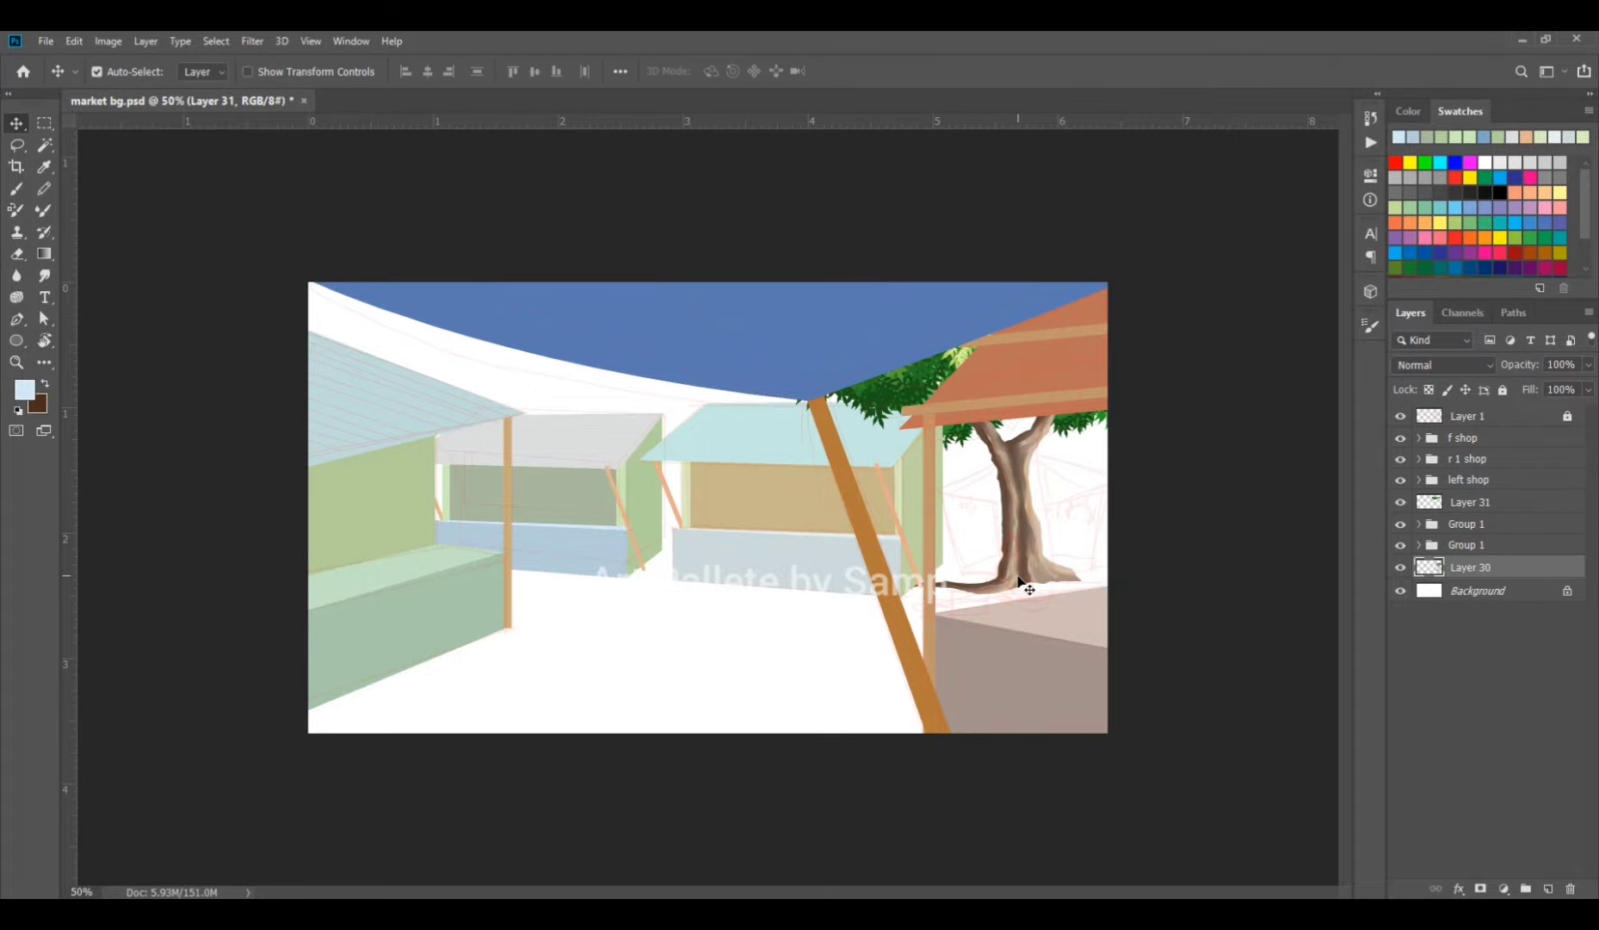
pyautogui.keyDown('ctrl'); pyautogui.click(1033, 658); pyautogui.keyUp('ctrl')
pyautogui.keyDown('ctrl'); pyautogui.click(1039, 664); pyautogui.keyUp('ctrl')
pyautogui.keyDown('ctrl'); pyautogui.click(1039, 663); pyautogui.keyUp('ctrl')
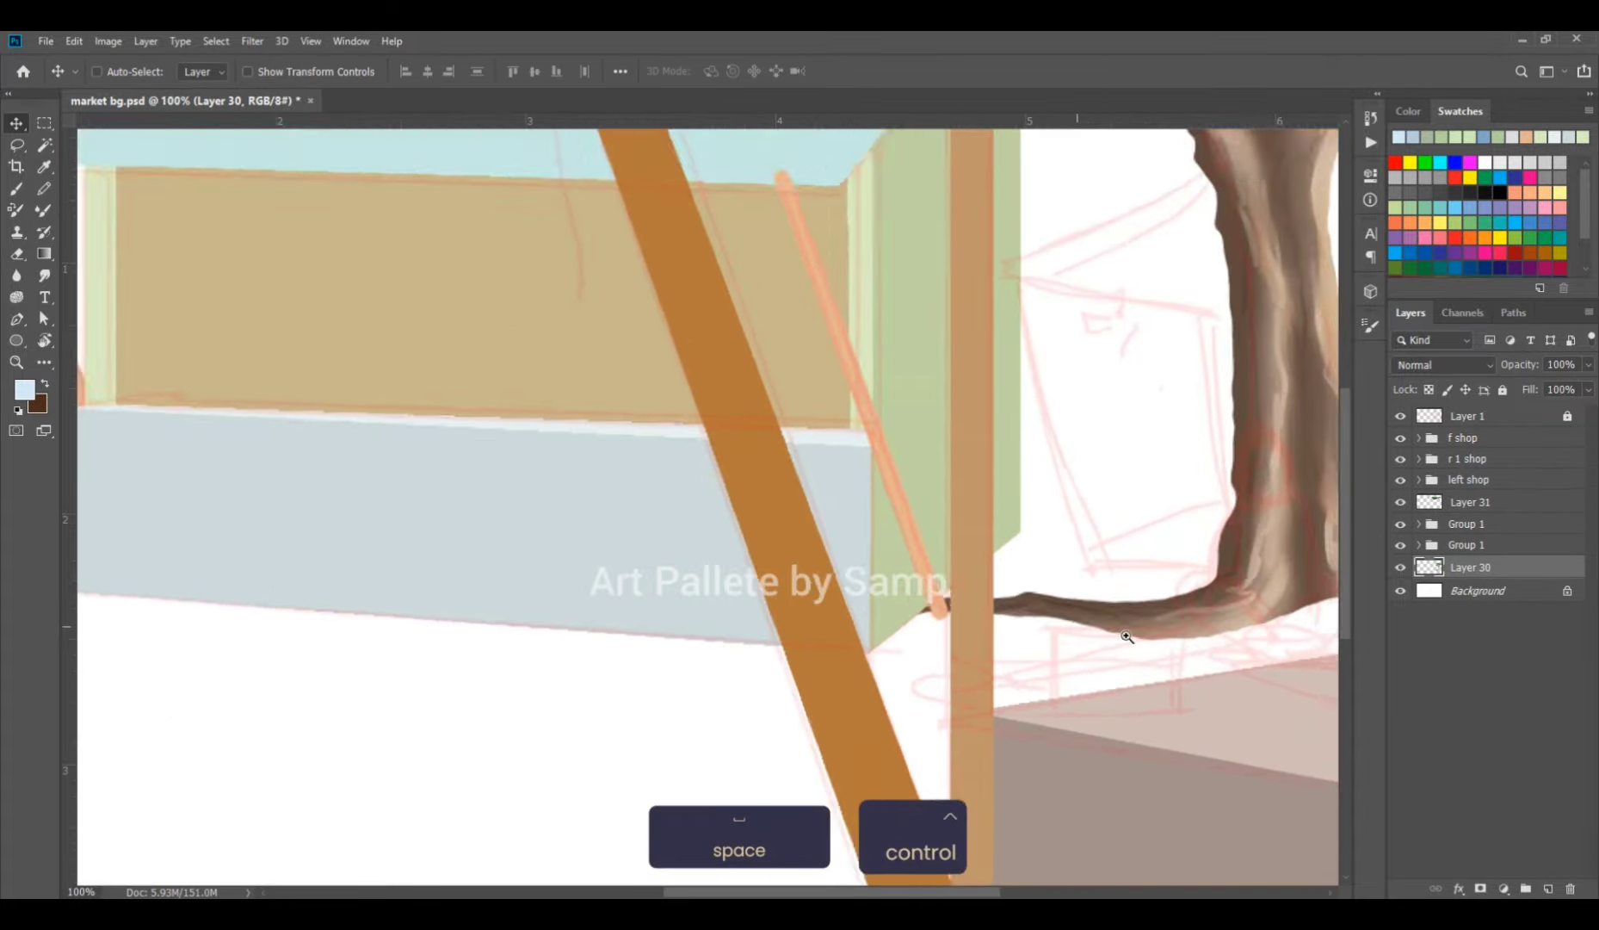
pyautogui.moveTo(1128, 636); pyautogui.dragTo(923, 607)
pyautogui.press('l')
pyautogui.moveTo(674, 555)
pyautogui.mouseDown()
pyautogui.moveTo(964, 554)
pyautogui.moveTo(936, 598)
pyautogui.moveTo(764, 611)
pyautogui.mouseUp()
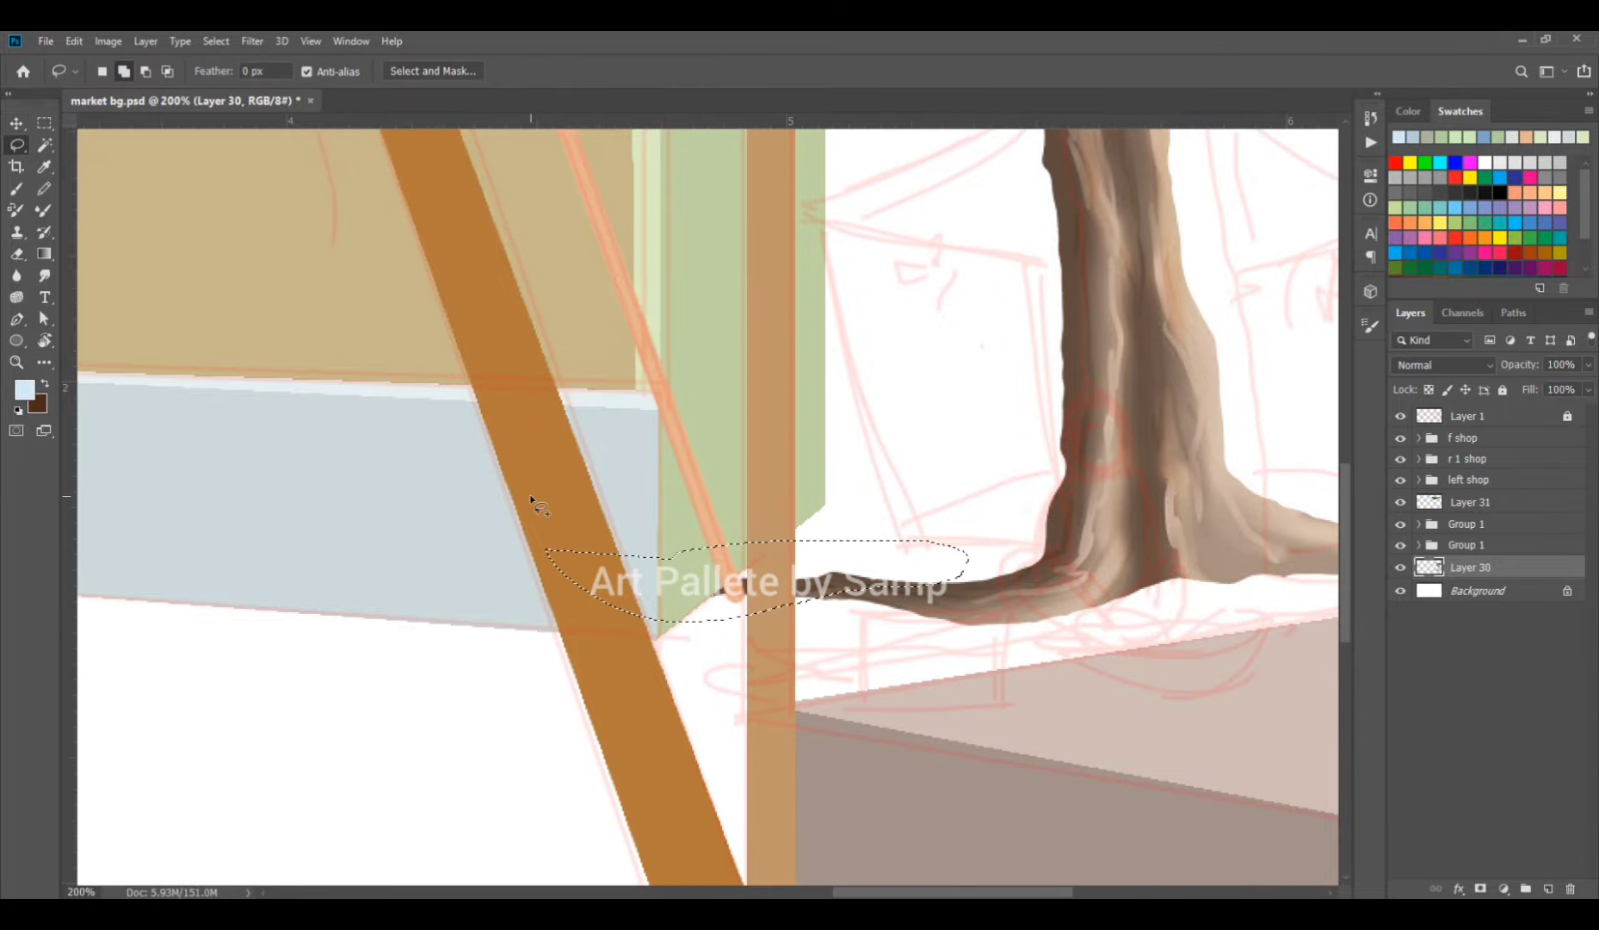
pyautogui.press('Delete')
pyautogui.hotkey('ctrl', 'd')
pyautogui.hotkey('ctrl', '-')
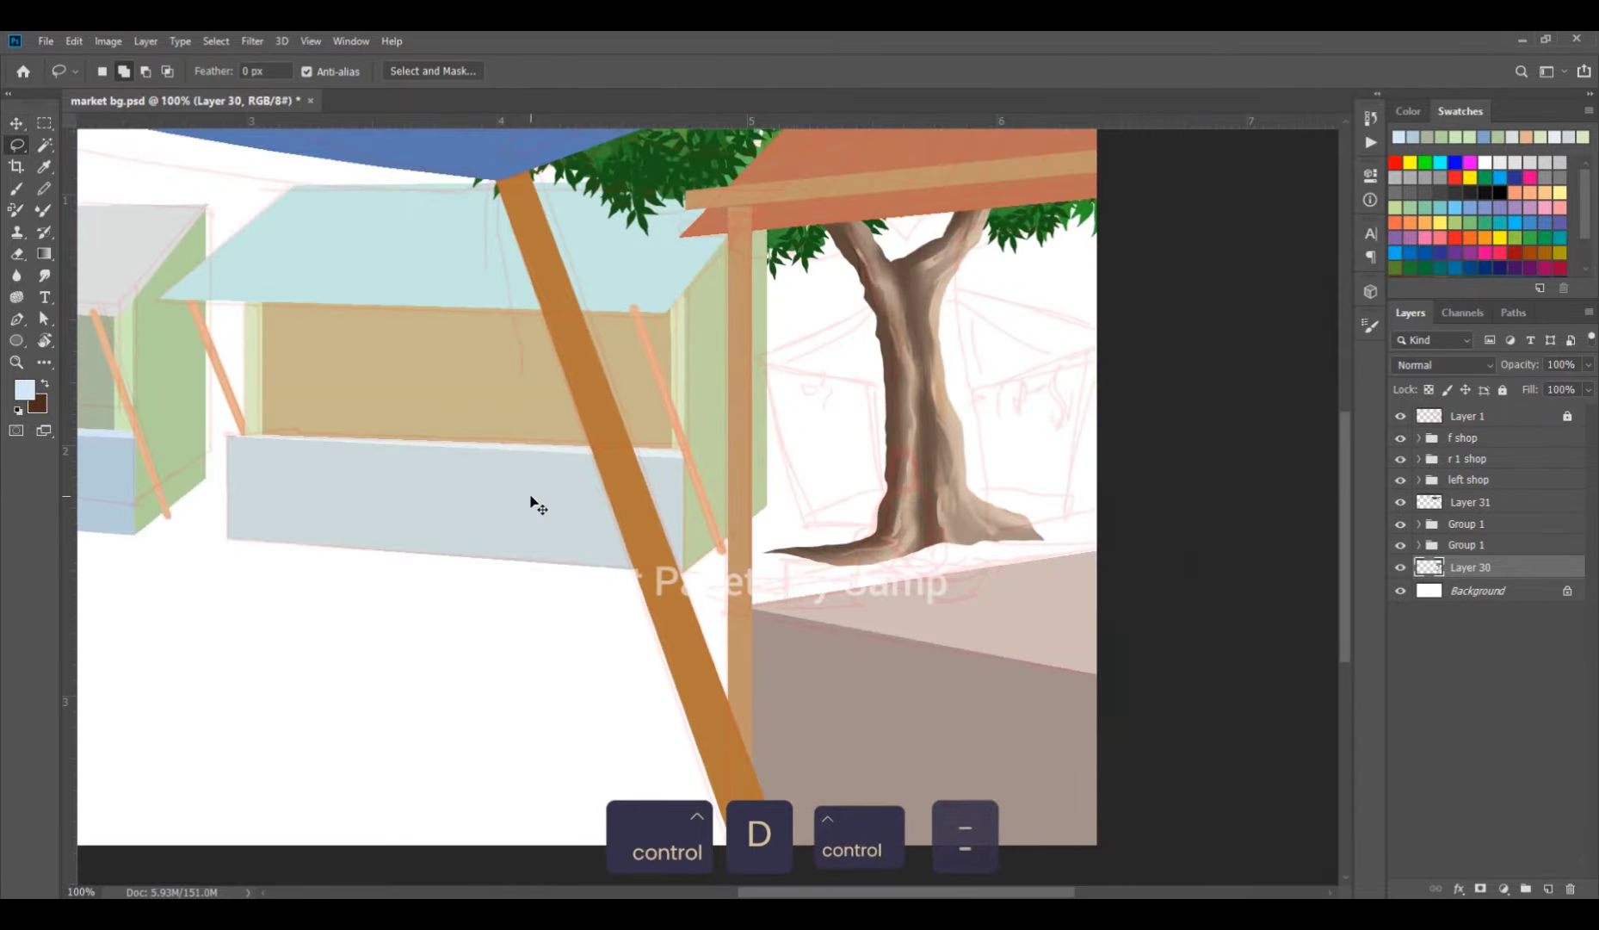
# Lasso the upper edge of the tree's right-hand root on Layer 30, delete that part, and deselect.
pyautogui.hotkey('ctrl', '-')
pyautogui.keyDown('ctrl'); pyautogui.click(1203, 646); pyautogui.keyUp('ctrl')
pyautogui.keyDown('ctrl'); pyautogui.click(1236, 622); pyautogui.keyUp('ctrl')
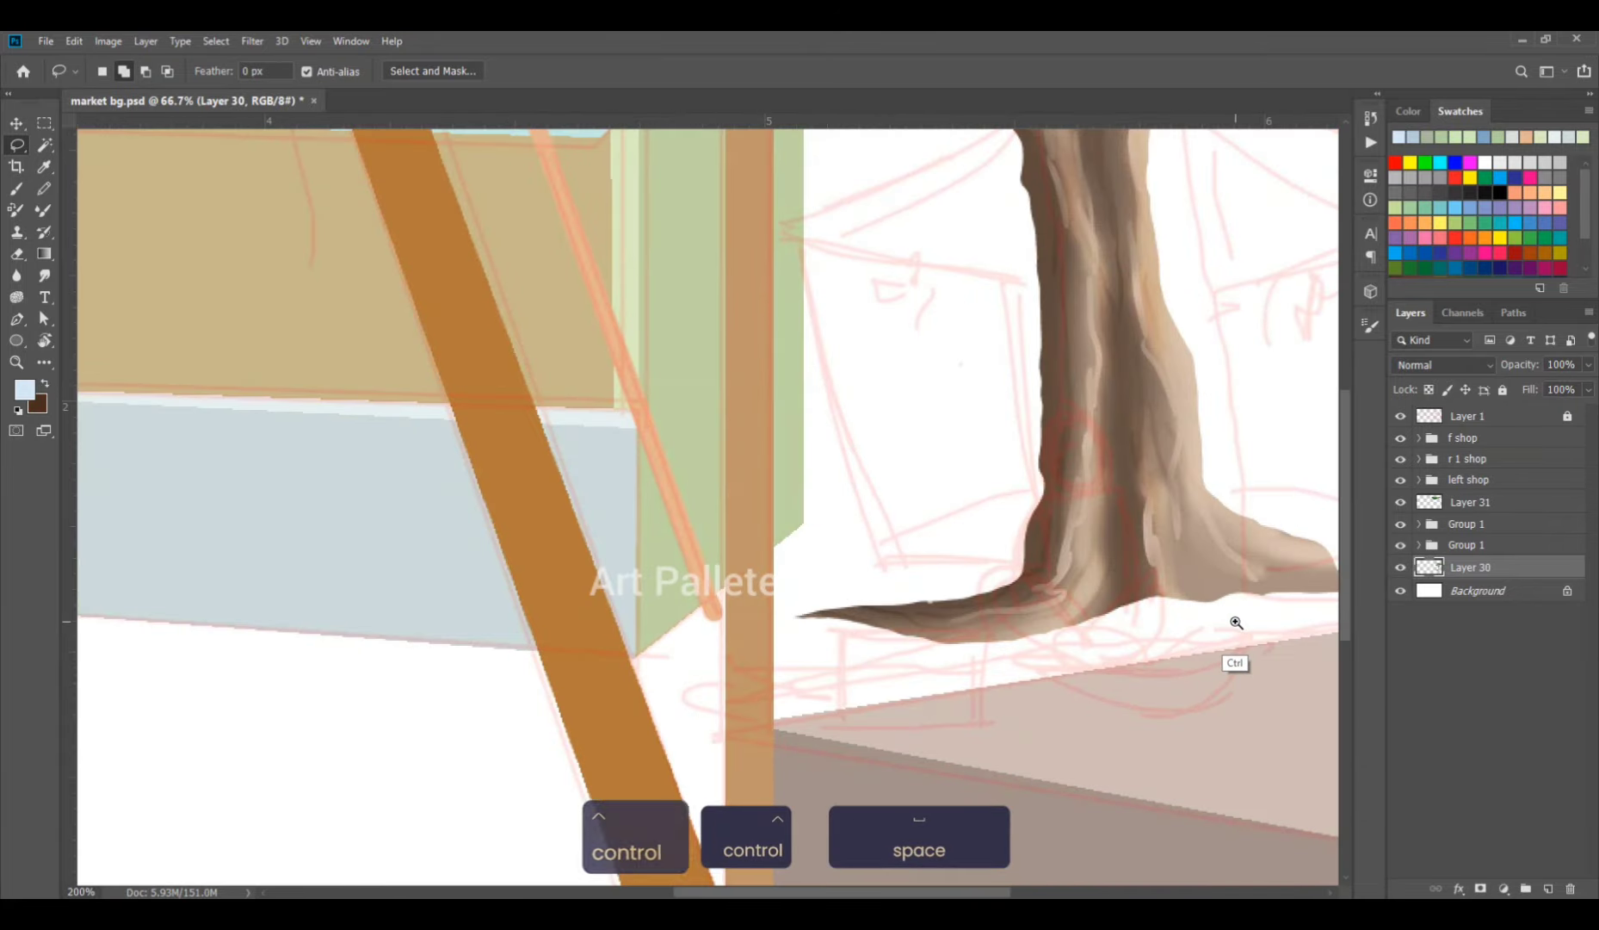
pyautogui.keyDown('ctrl'); pyautogui.click(1248, 615); pyautogui.keyUp('ctrl')
pyautogui.moveTo(1250, 615); pyautogui.dragTo(853, 461)
pyautogui.moveTo(780, 421)
pyautogui.mouseDown()
pyautogui.moveTo(840, 498)
pyautogui.moveTo(994, 572)
pyautogui.moveTo(947, 360)
pyautogui.mouseUp()
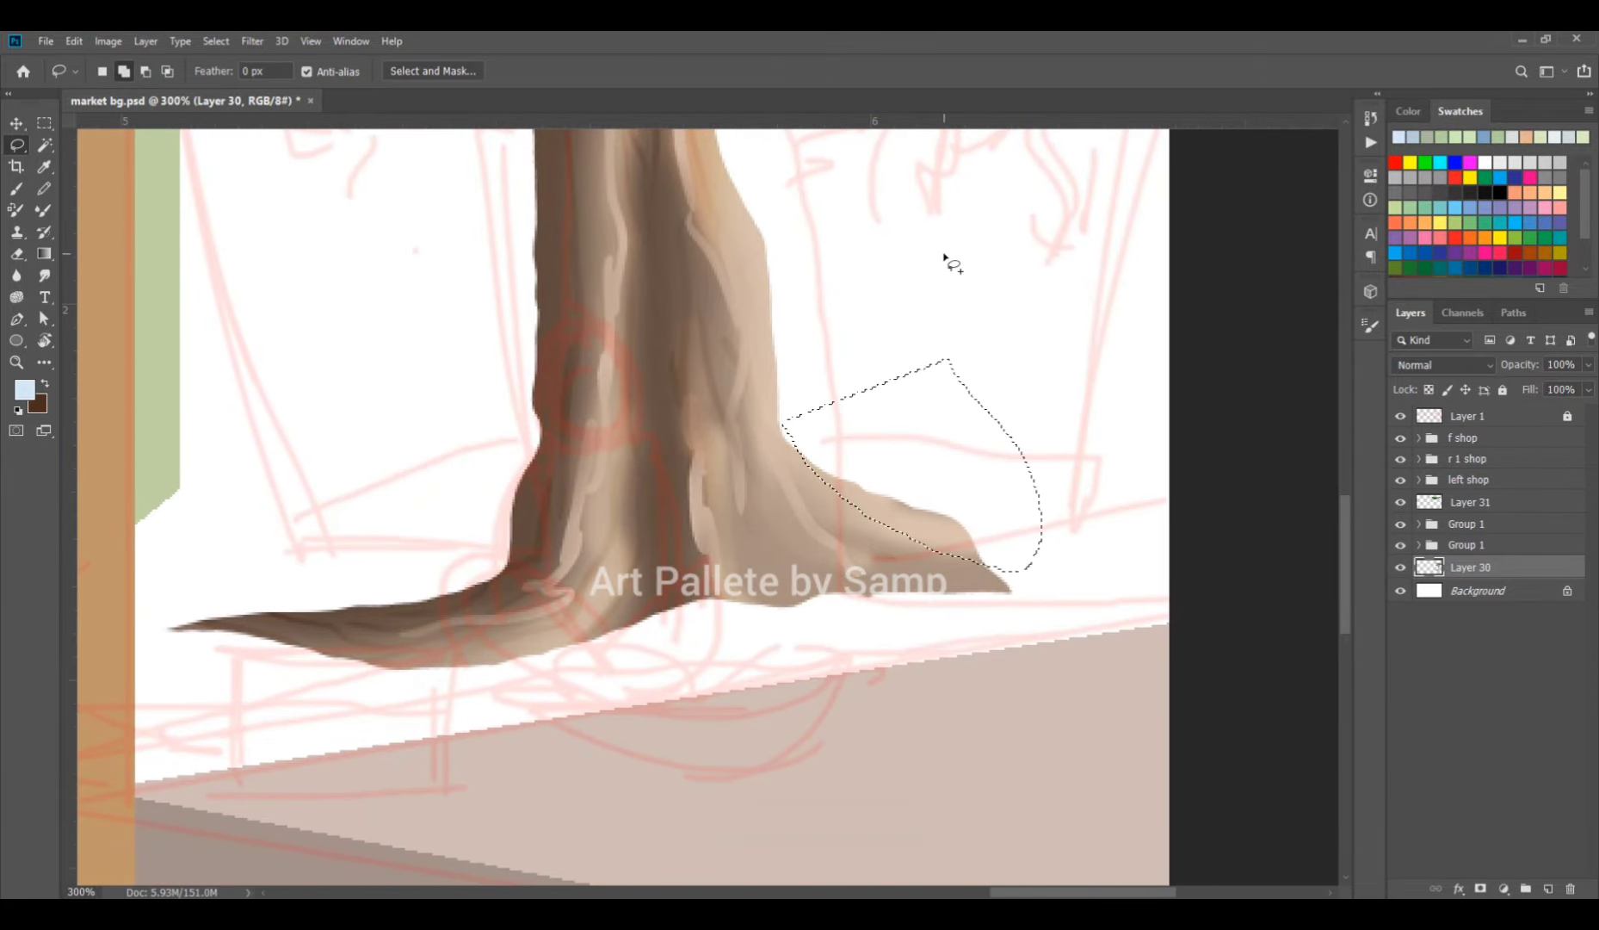
pyautogui.press('Delete')
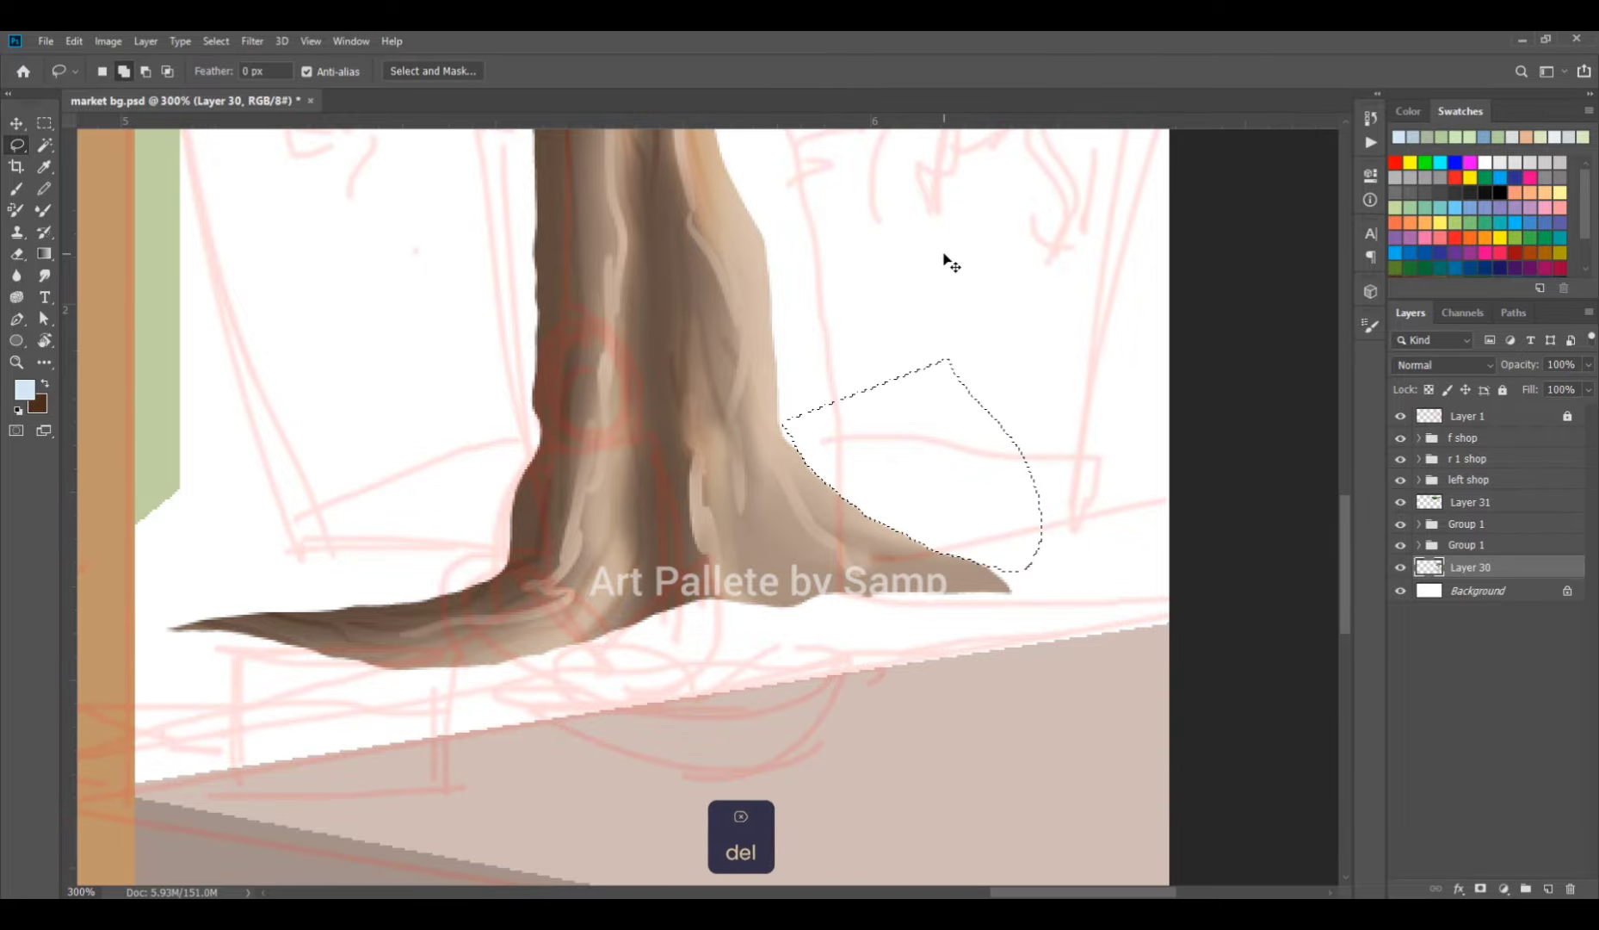
pyautogui.hotkey('ctrl', 'd')
pyautogui.hotkey('ctrl', '-')
pyautogui.hotkey('ctrl', '-')
pyautogui.hotkey('ctrl', '-')
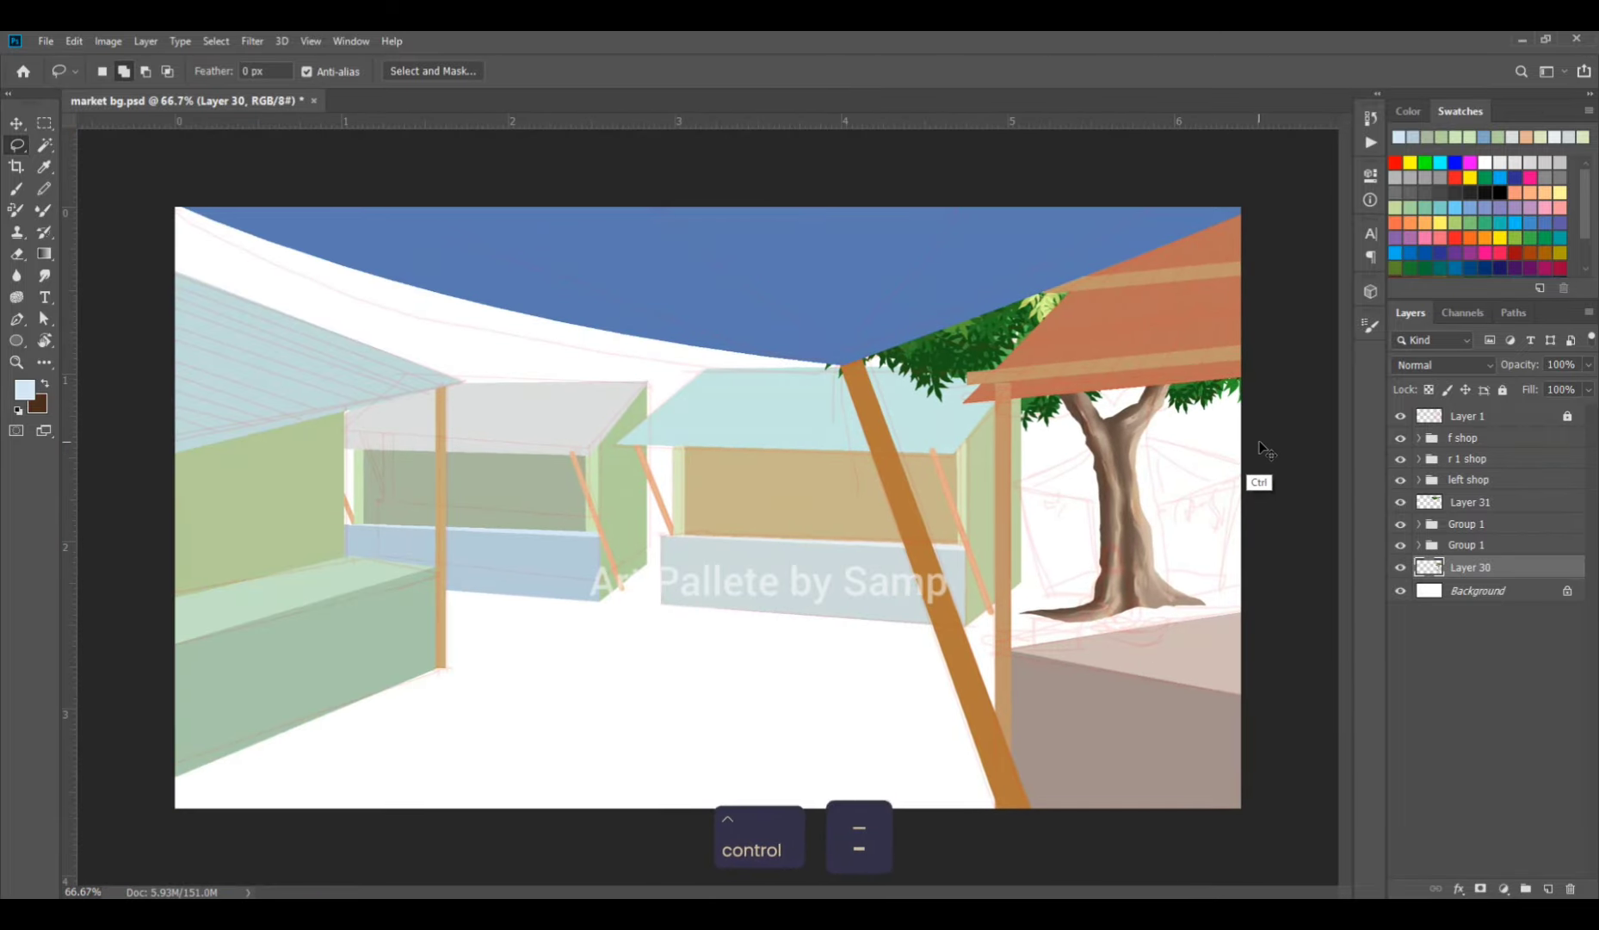
pyautogui.hotkey('ctrl', '-')
pyautogui.hotkey('ctrl', '=')
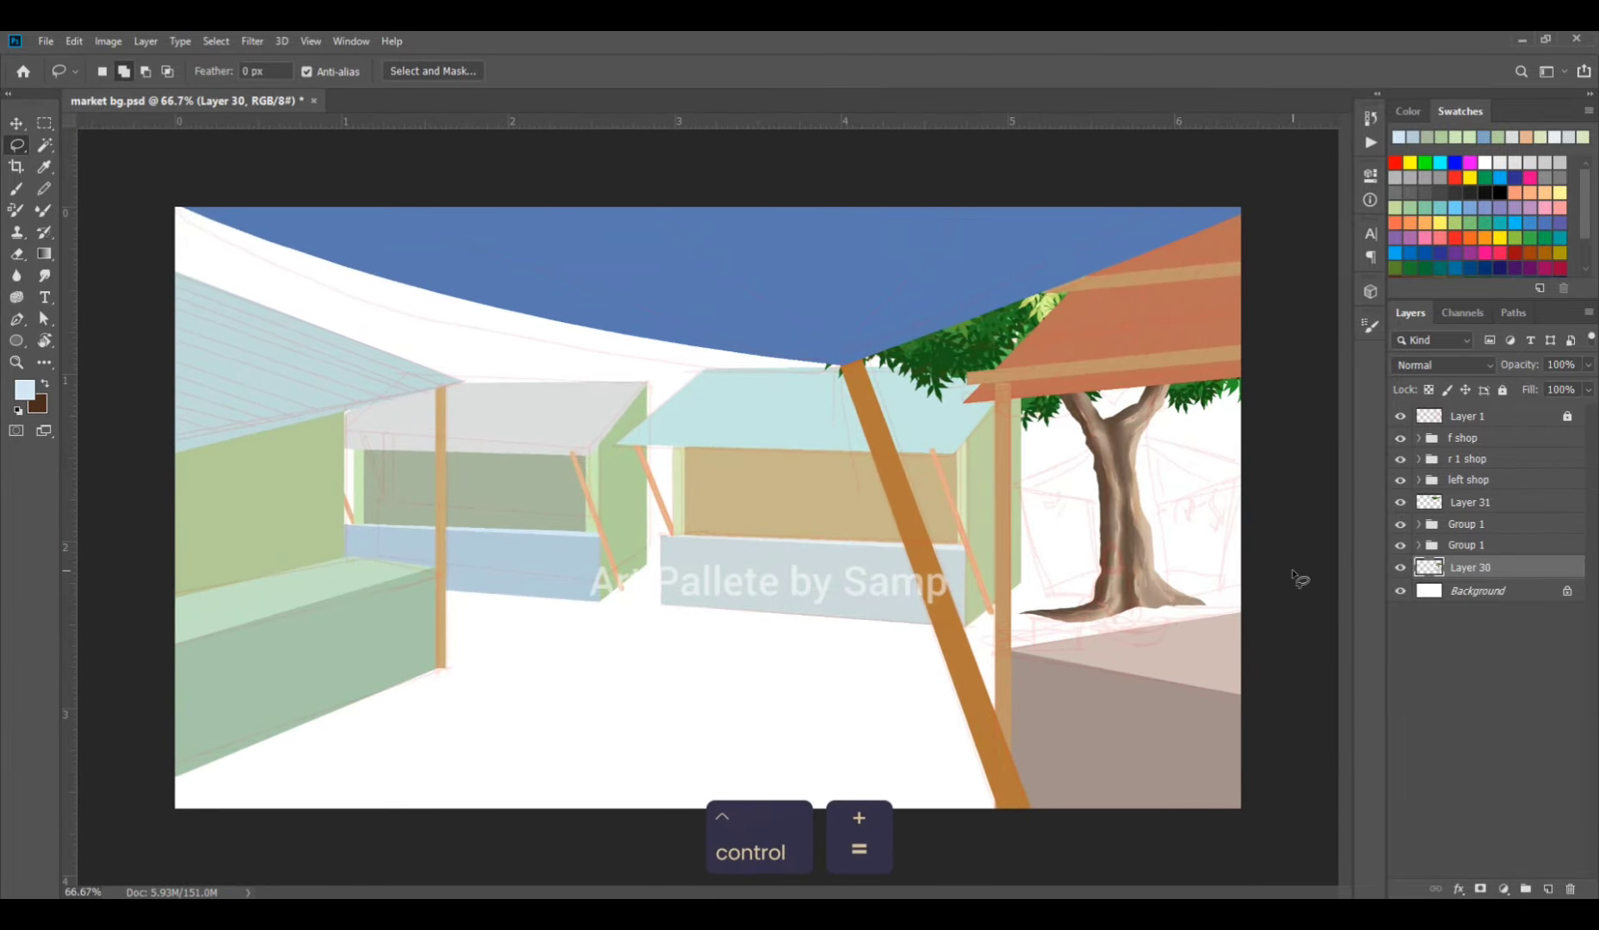
# Paint brown shading along the slanted front pole on clipped Layer 32 and set the layer to Multiply at 80% opacity.
pyautogui.click(1399, 440)
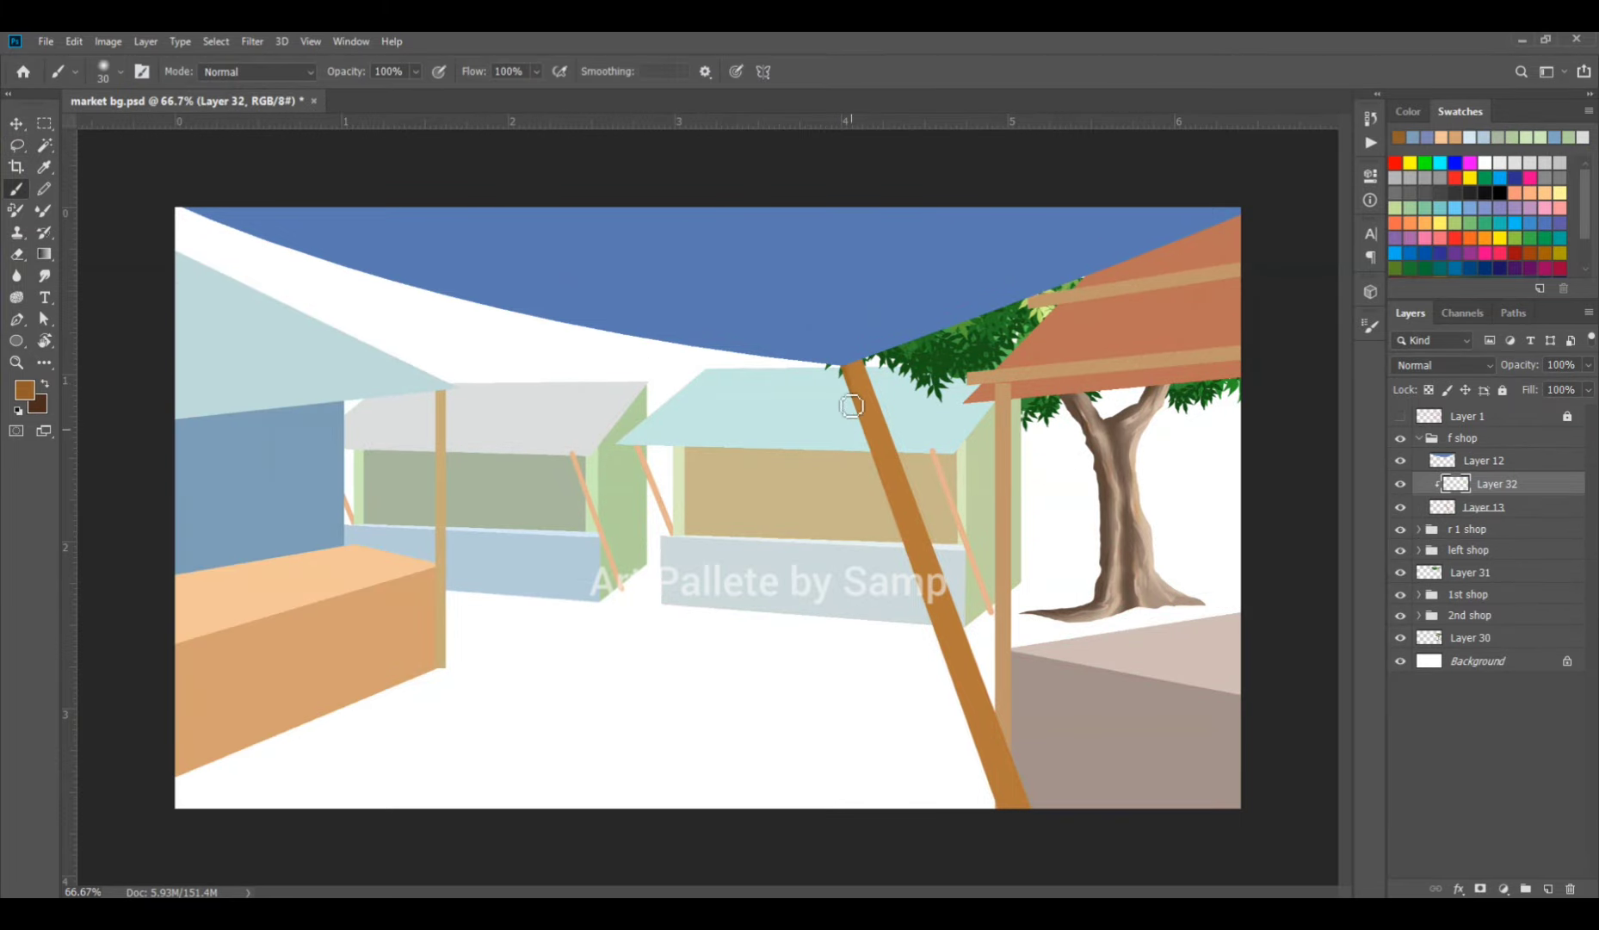
pyautogui.moveTo(851, 405); pyautogui.dragTo(873, 480)
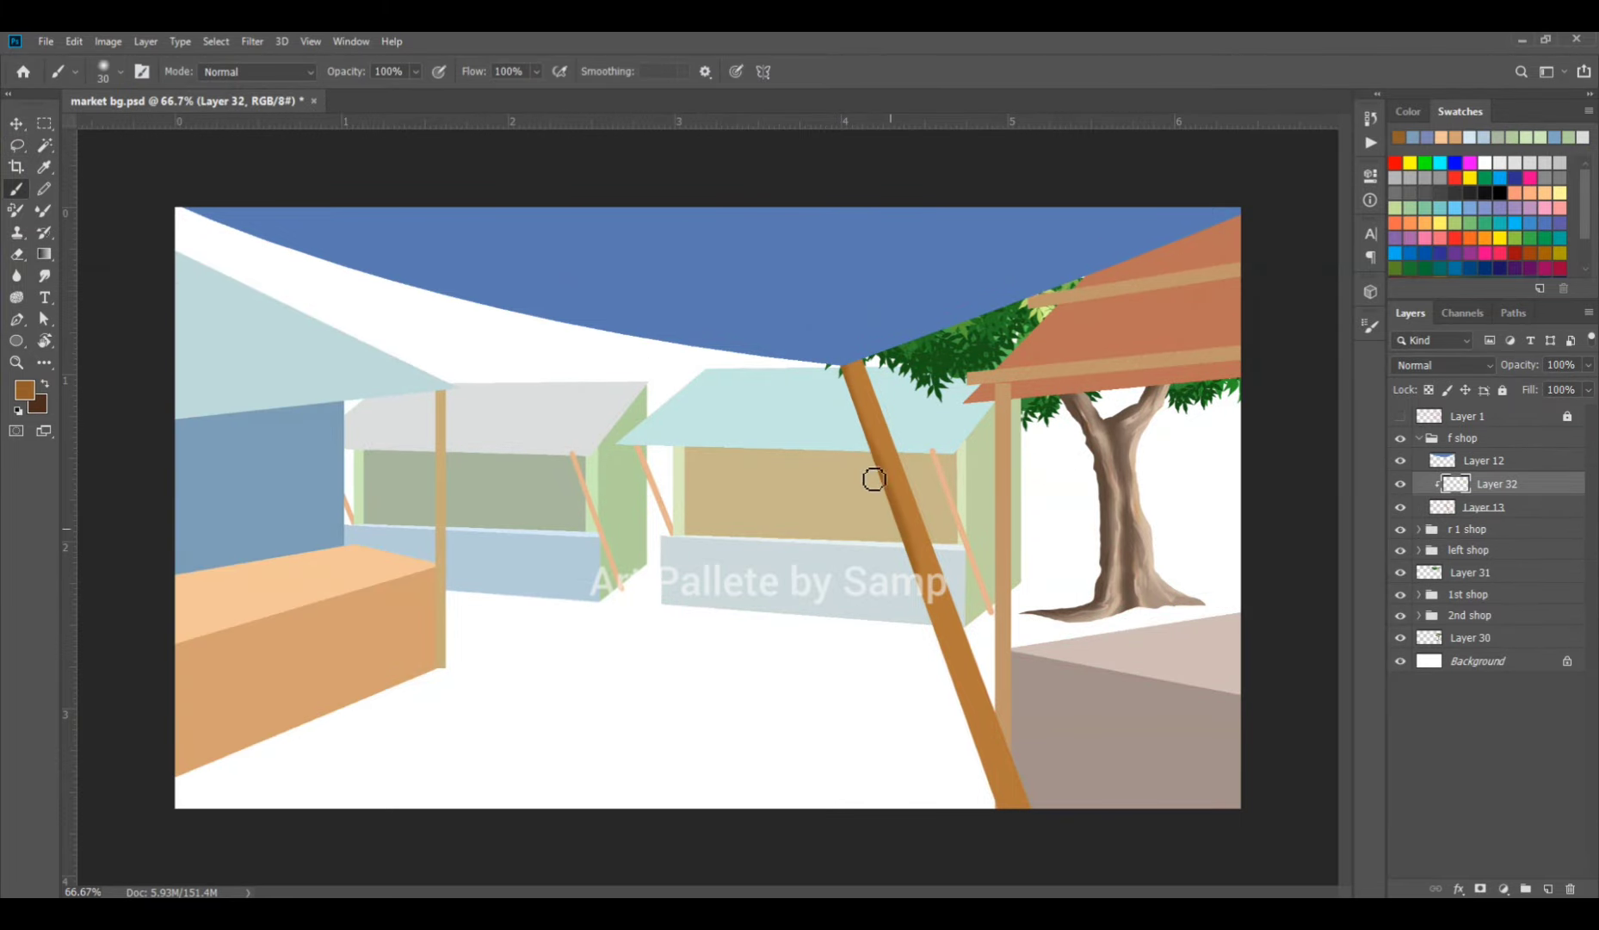
pyautogui.moveTo(915, 566); pyautogui.dragTo(1024, 845)
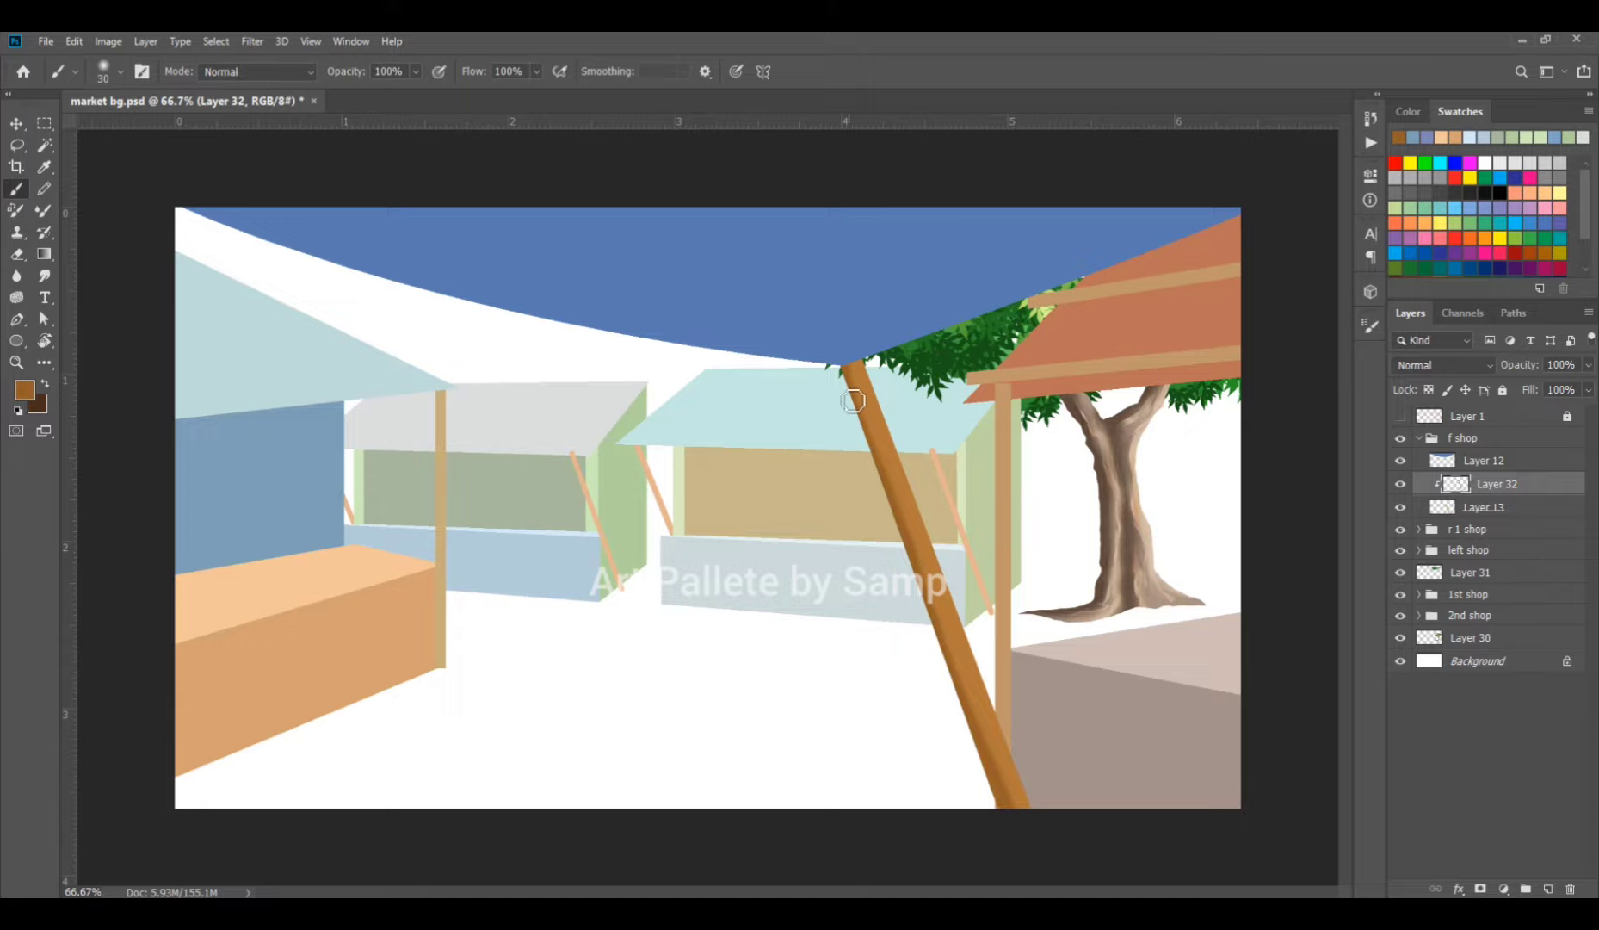
pyautogui.moveTo(850, 380); pyautogui.dragTo(958, 677)
pyautogui.click(1443, 365)
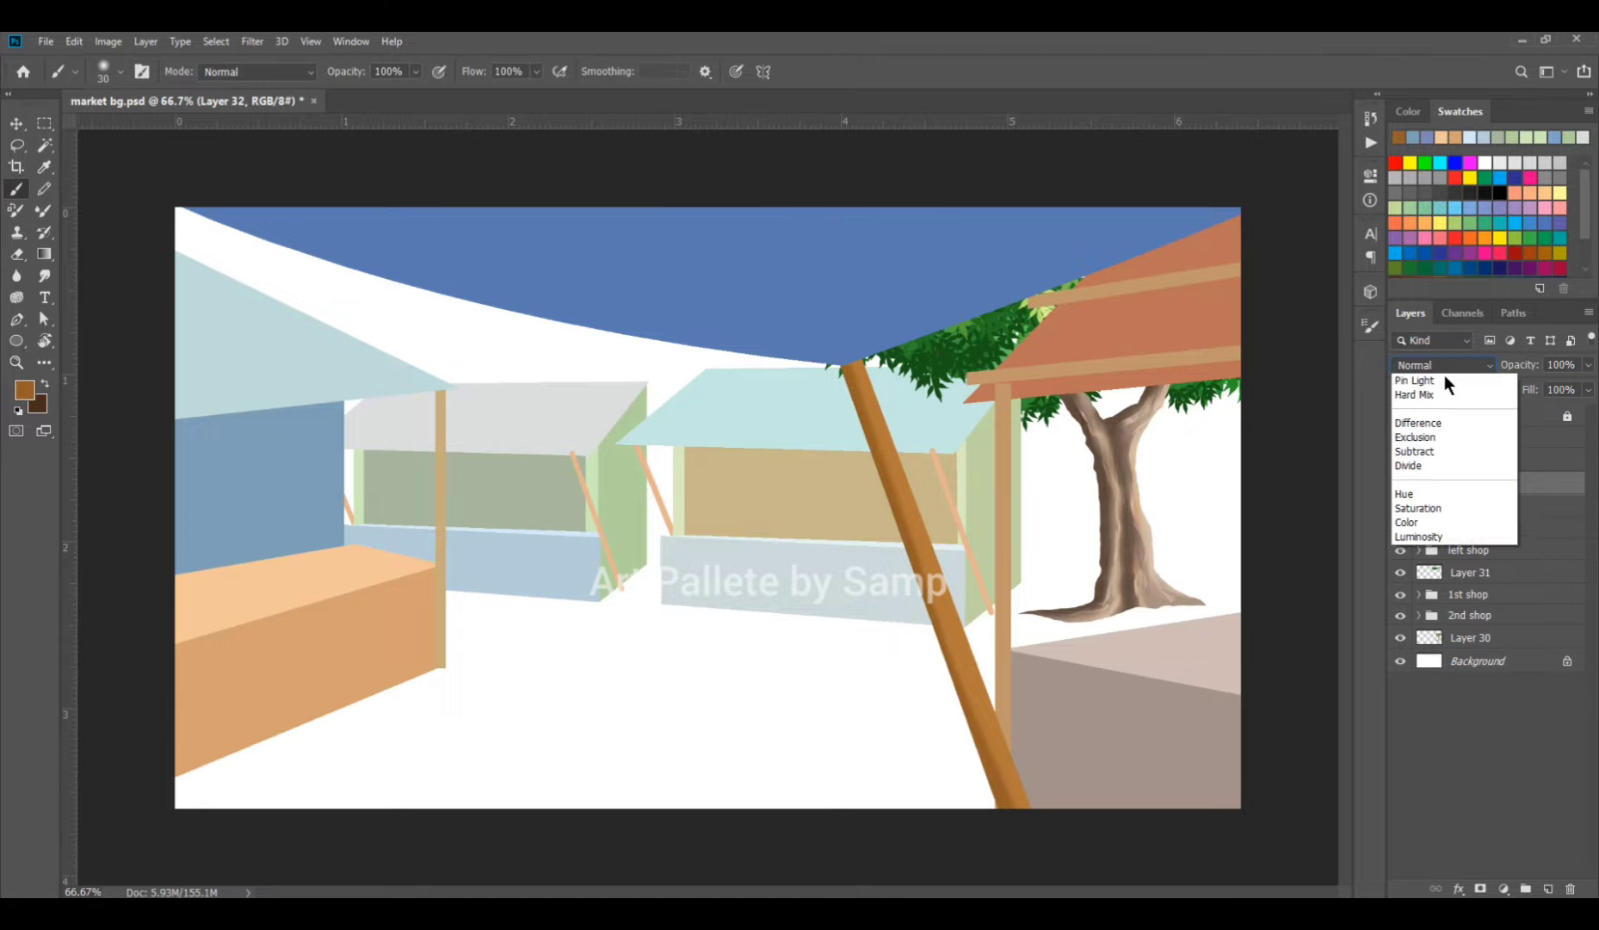
pyautogui.click(1431, 437)
pyautogui.moveTo(1524, 369); pyautogui.dragTo(1507, 367)
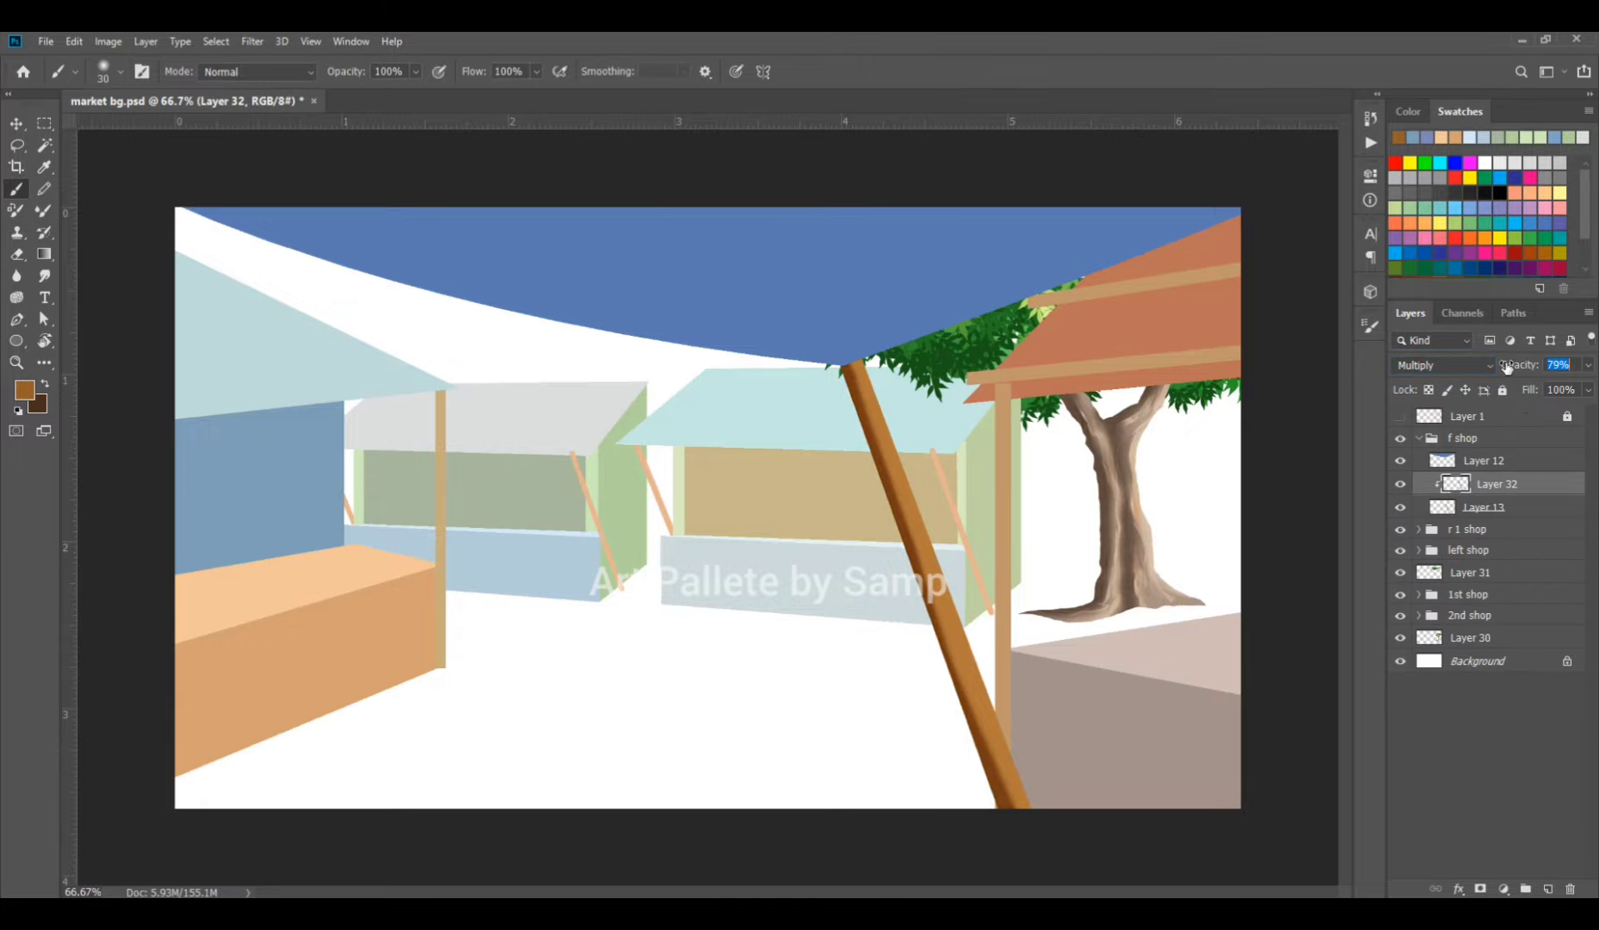
# Add a clipped layer above the pole's shading layer and paint dark joint bands across the pole on Layer 32.
pyautogui.click(1547, 888)
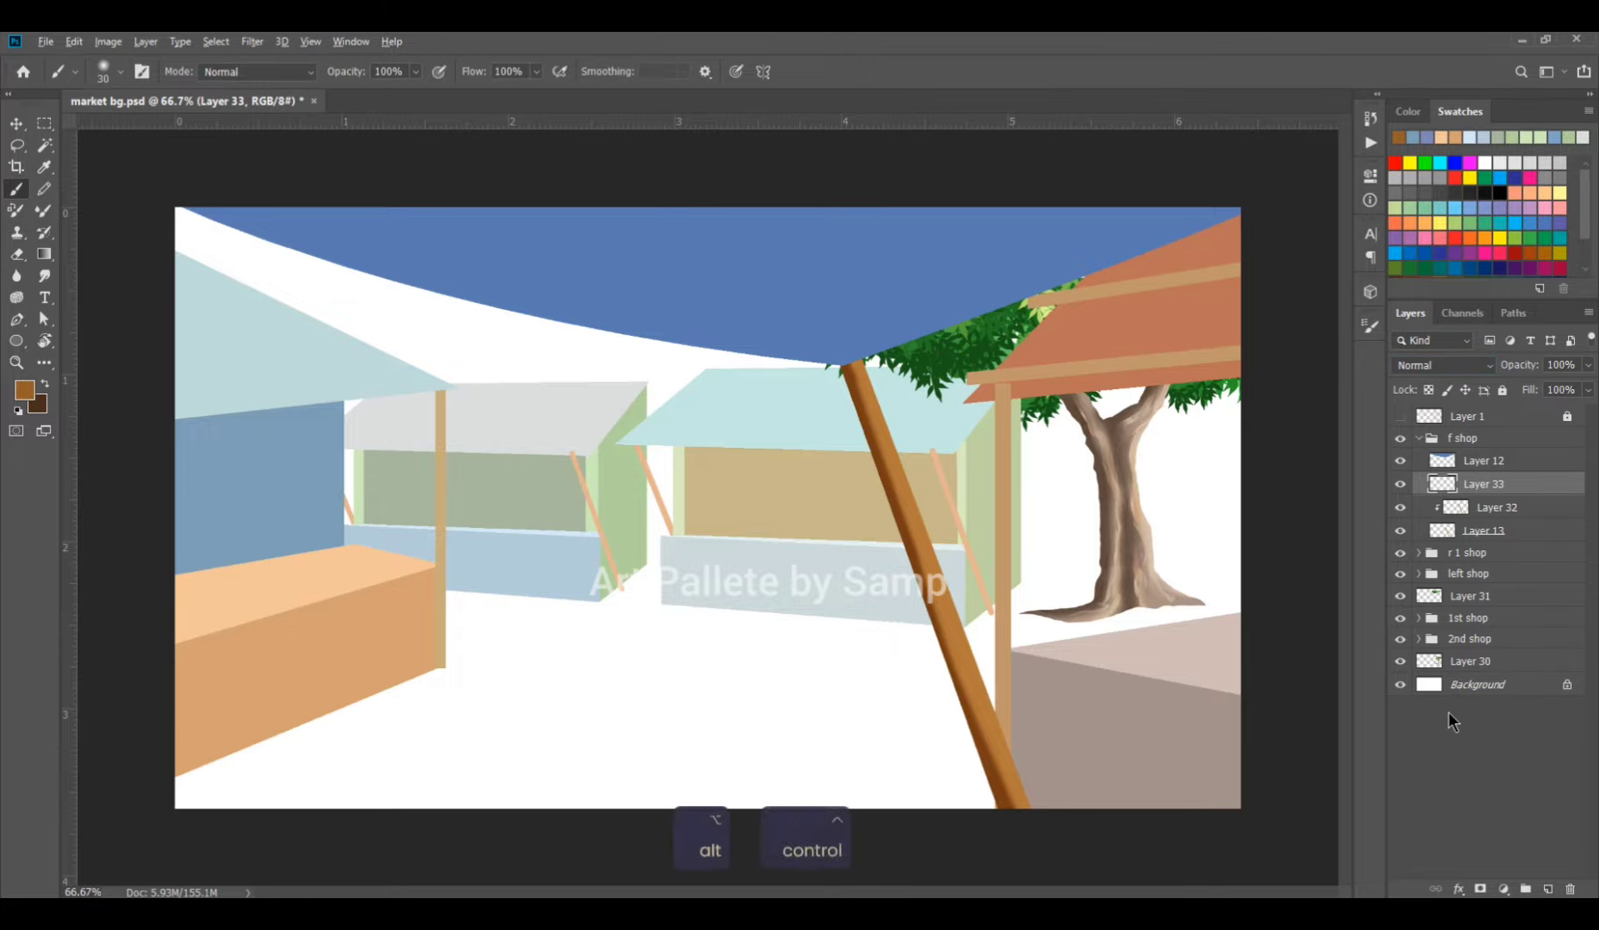
pyautogui.hotkey('ctrl', 'alt', 'g')
pyautogui.press('b')
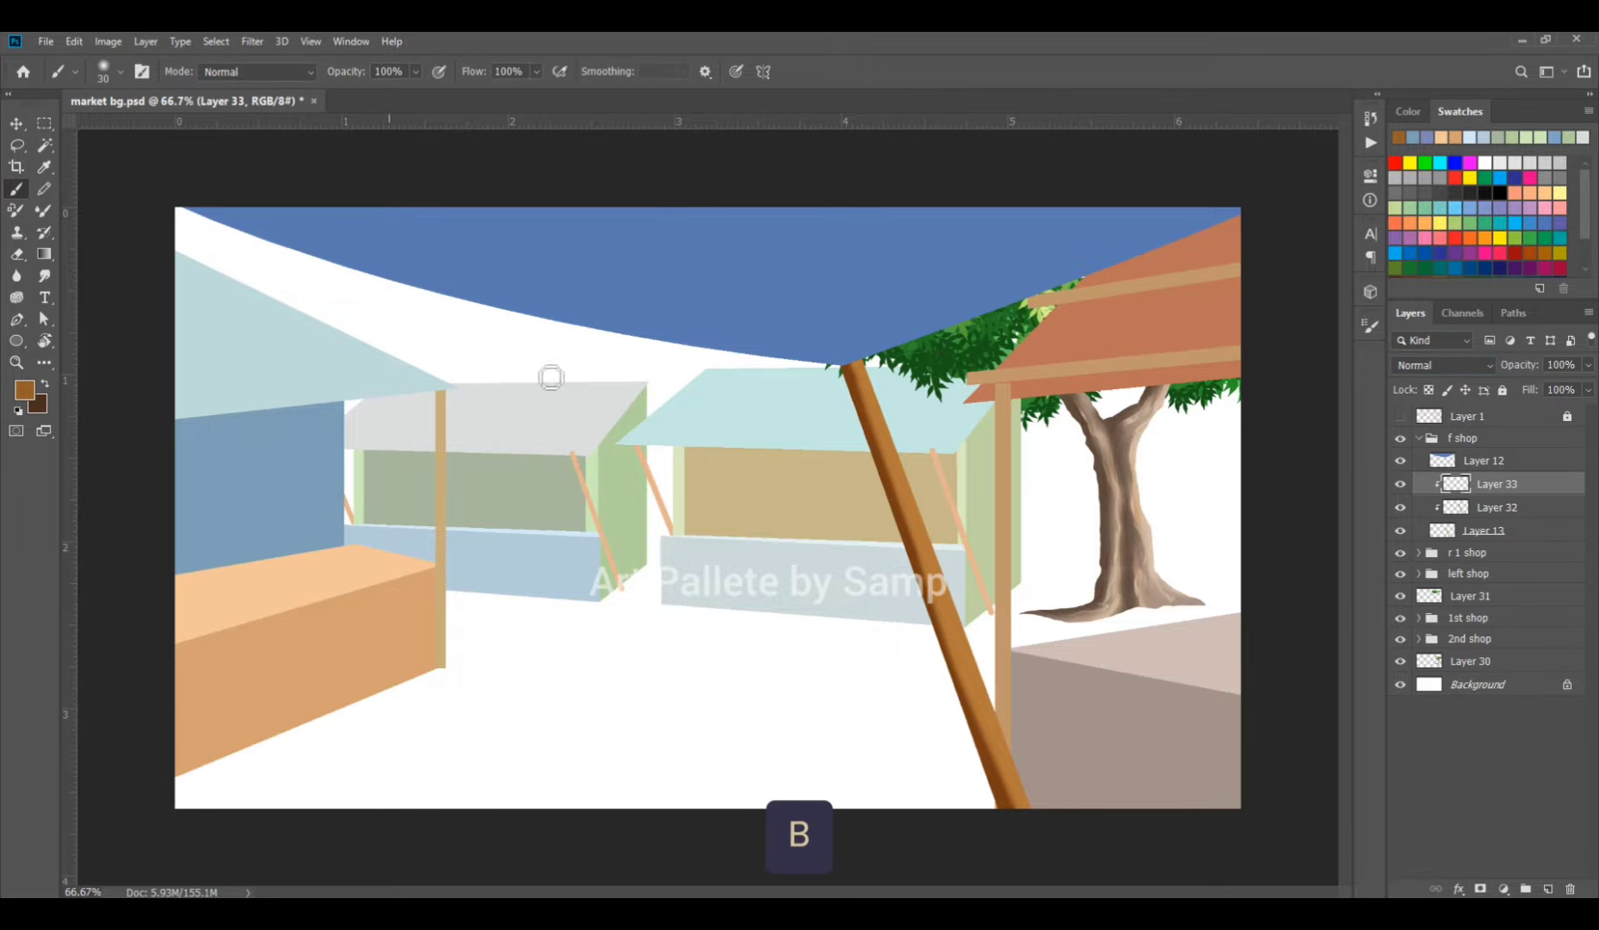
pyautogui.hotkey('alt', '[')
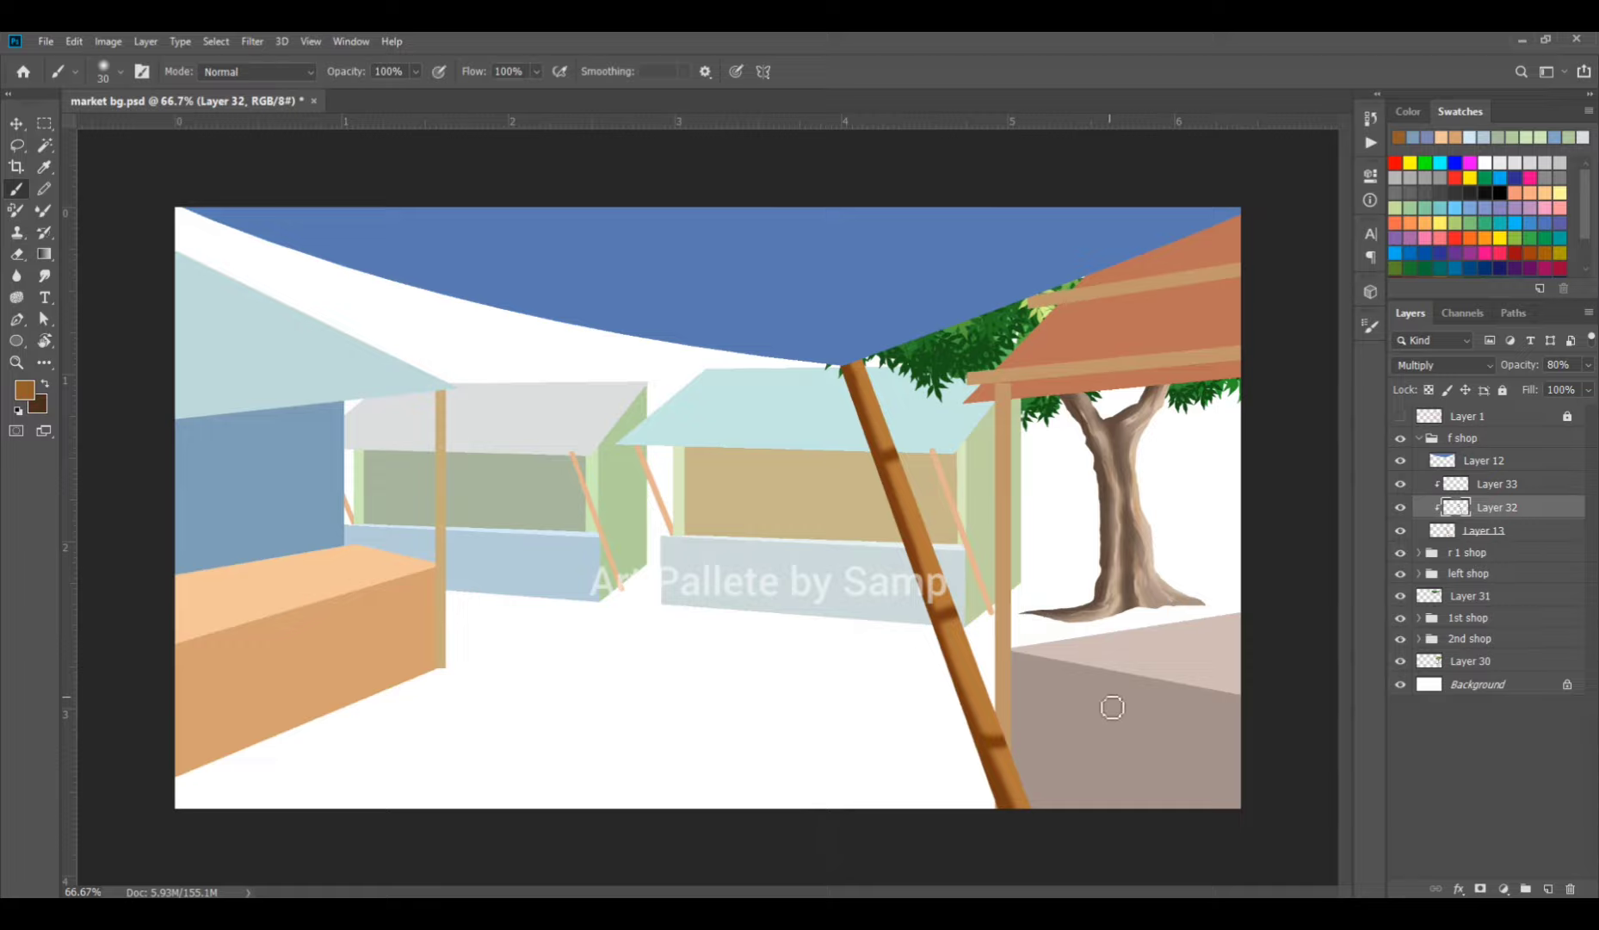
pyautogui.hotkey('ctrl', 'z')
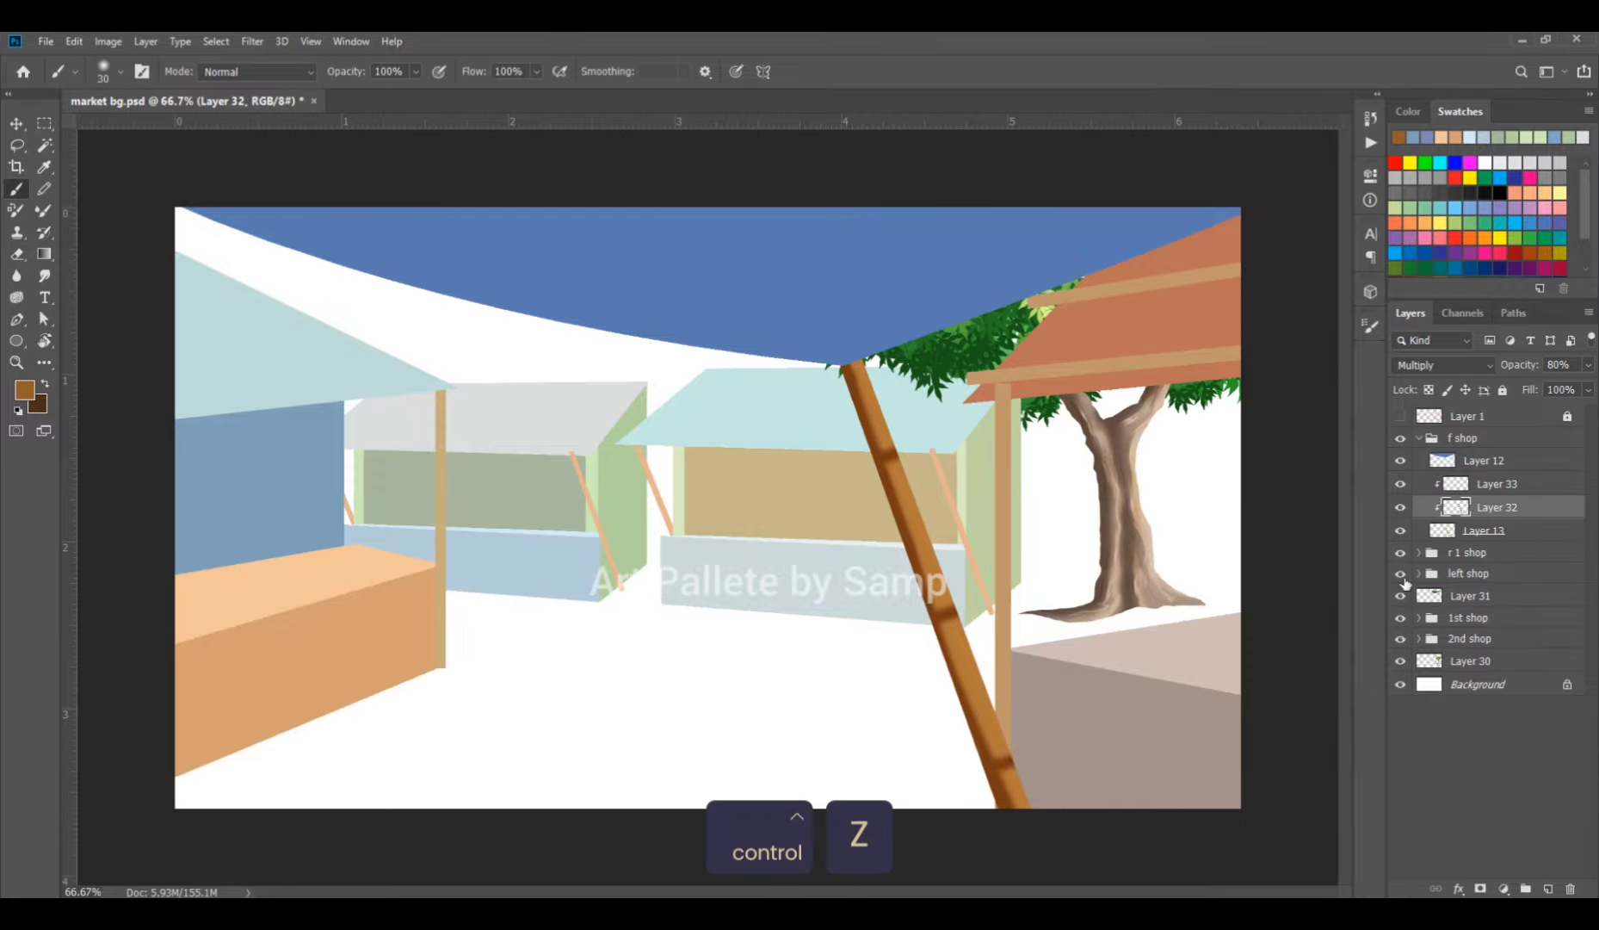
# Pick light orange #d49450 and paint a highlight along the lit side of the front pole on Layer 33.
pyautogui.click(1496, 484)
pyautogui.click(21, 396)
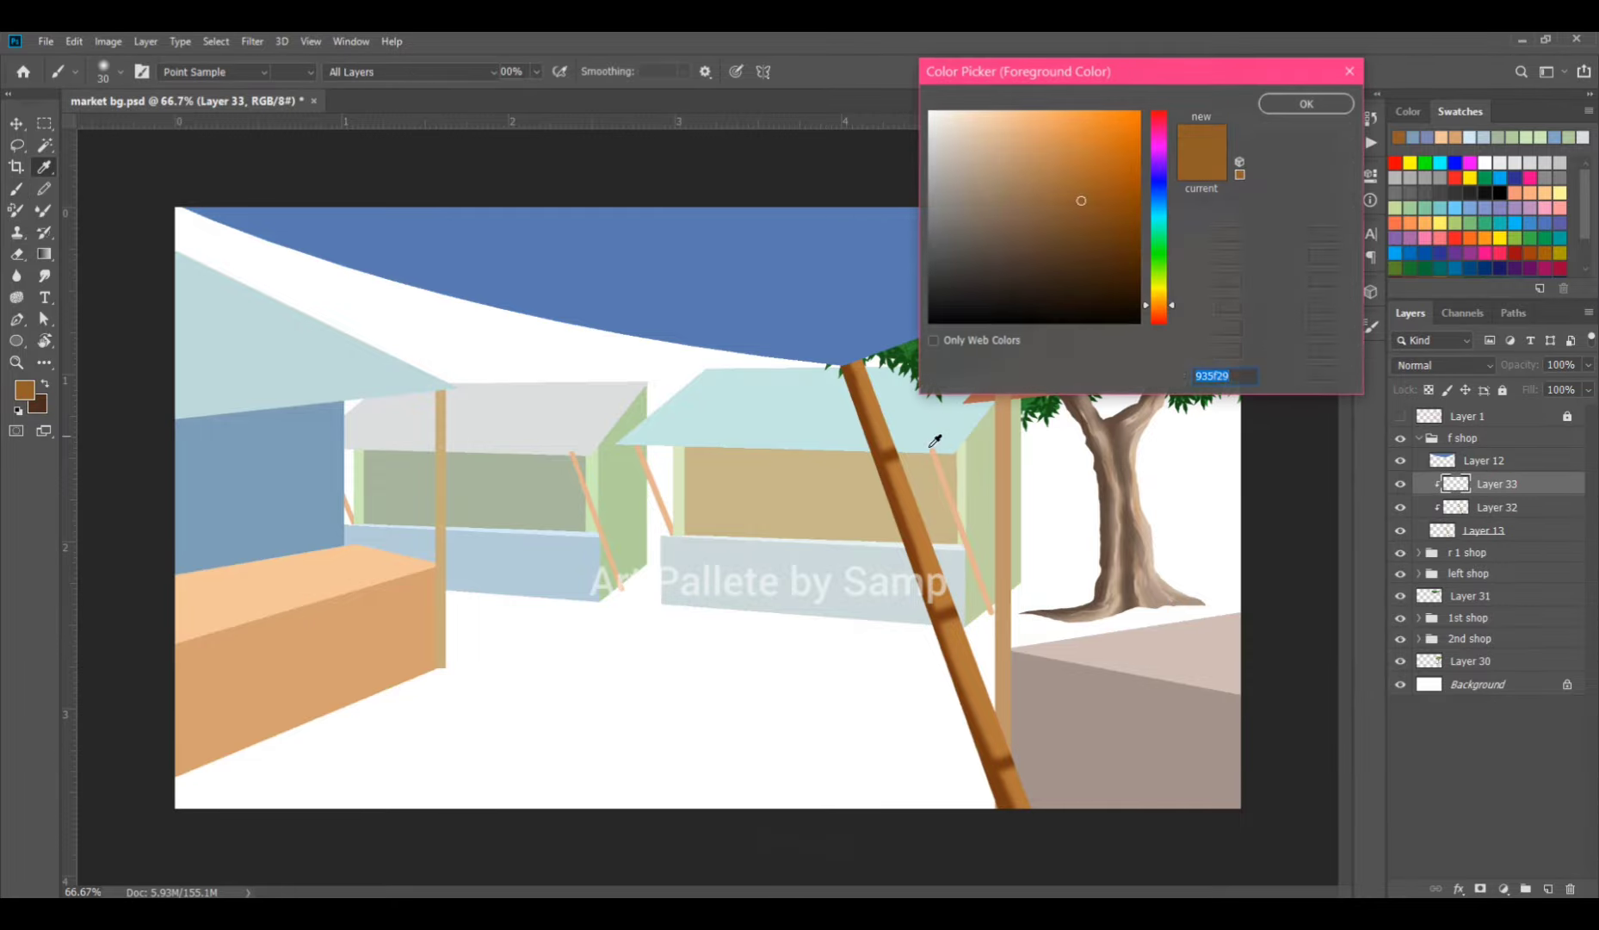
pyautogui.click(906, 499)
pyautogui.click(1061, 146)
pyautogui.click(1305, 104)
pyautogui.press('b')
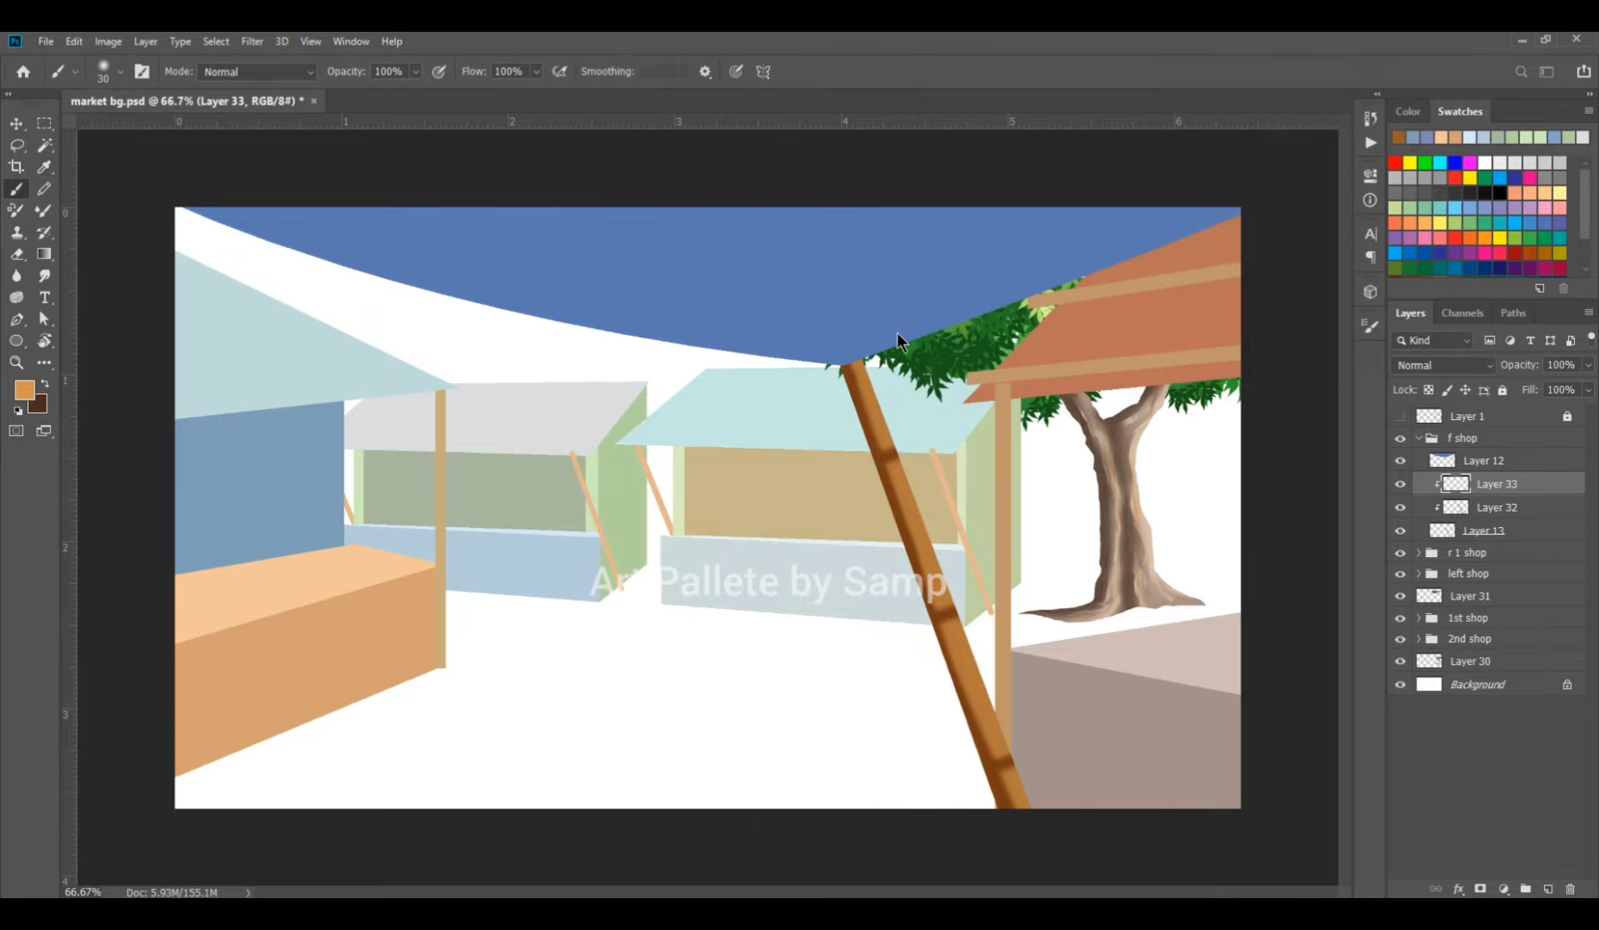
pyautogui.moveTo(921, 479); pyautogui.dragTo(1026, 805)
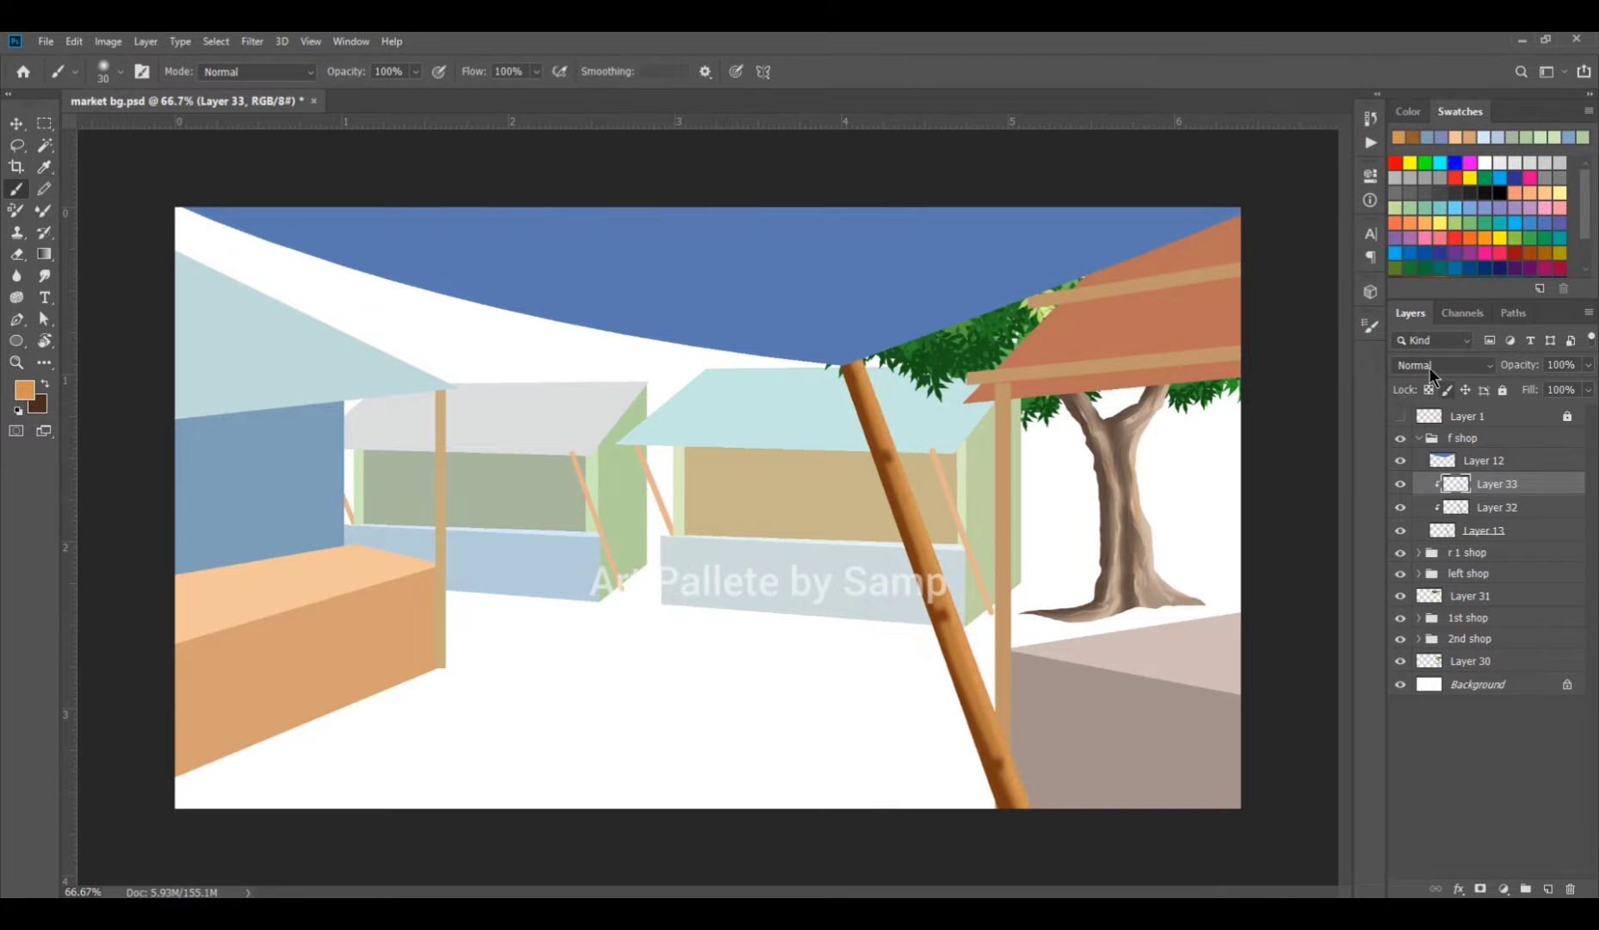
# Set the pole's highlight layer to Screen blending and lower its opacity slightly.
pyautogui.click(1430, 365)
pyautogui.click(1436, 522)
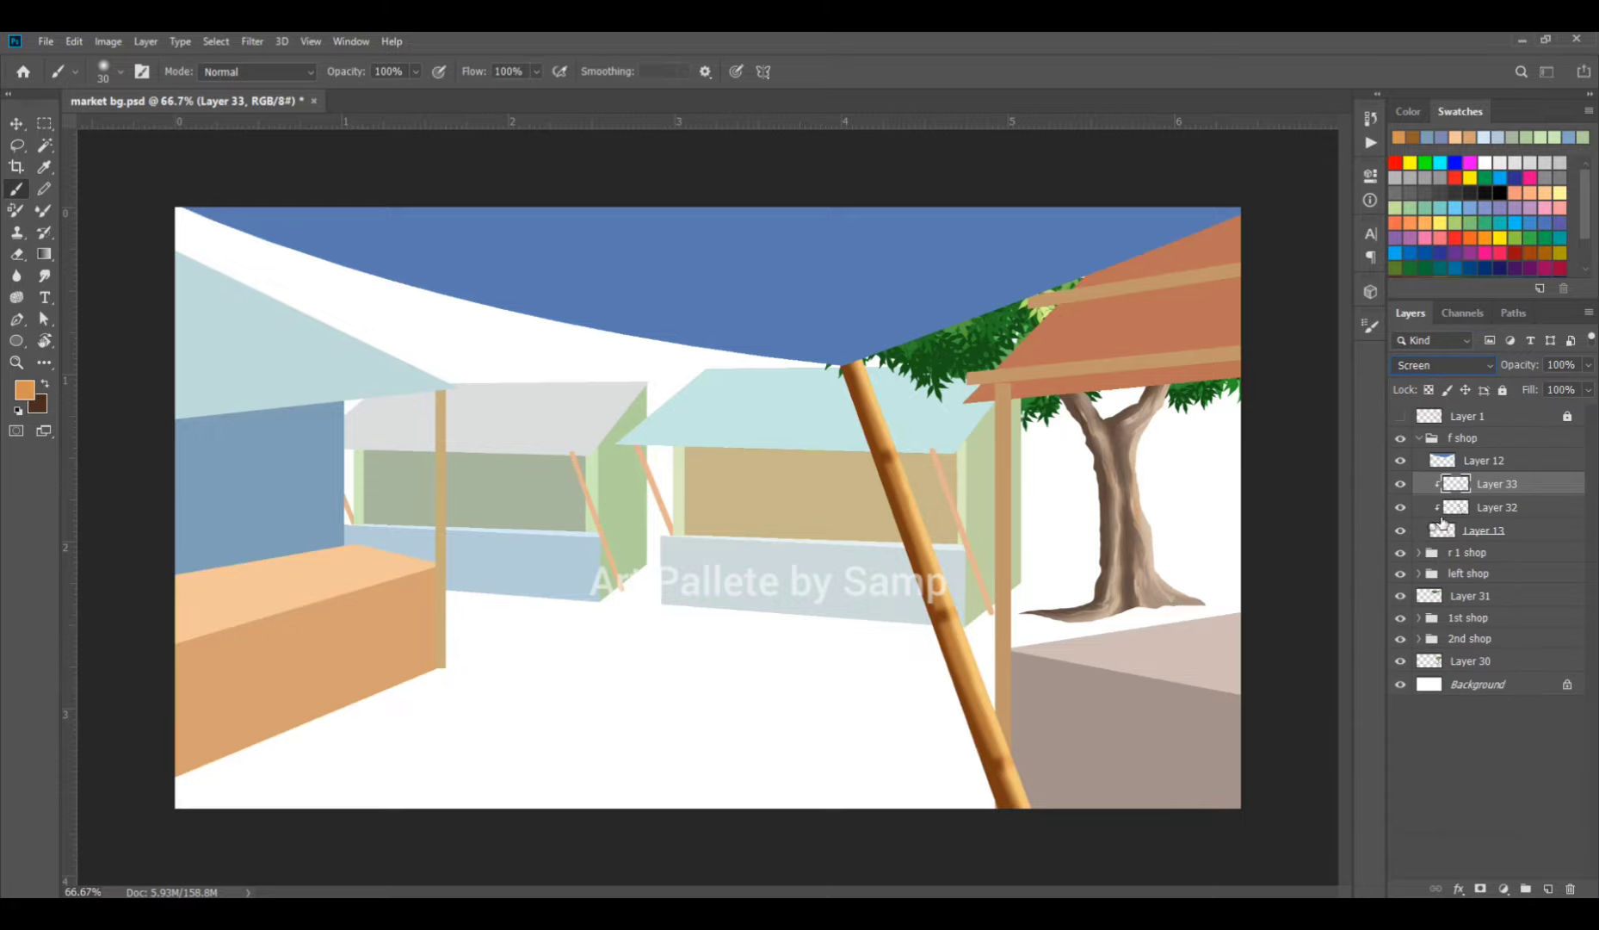
pyautogui.moveTo(1515, 369); pyautogui.dragTo(1501, 368)
# On a new clipped layer, paint thin light-orange rims at the pole's joints with a 10 px brush, and group the pole's four layers.
pyautogui.click(1547, 889)
pyautogui.hotkey('ctrl', 'alt', 'g')
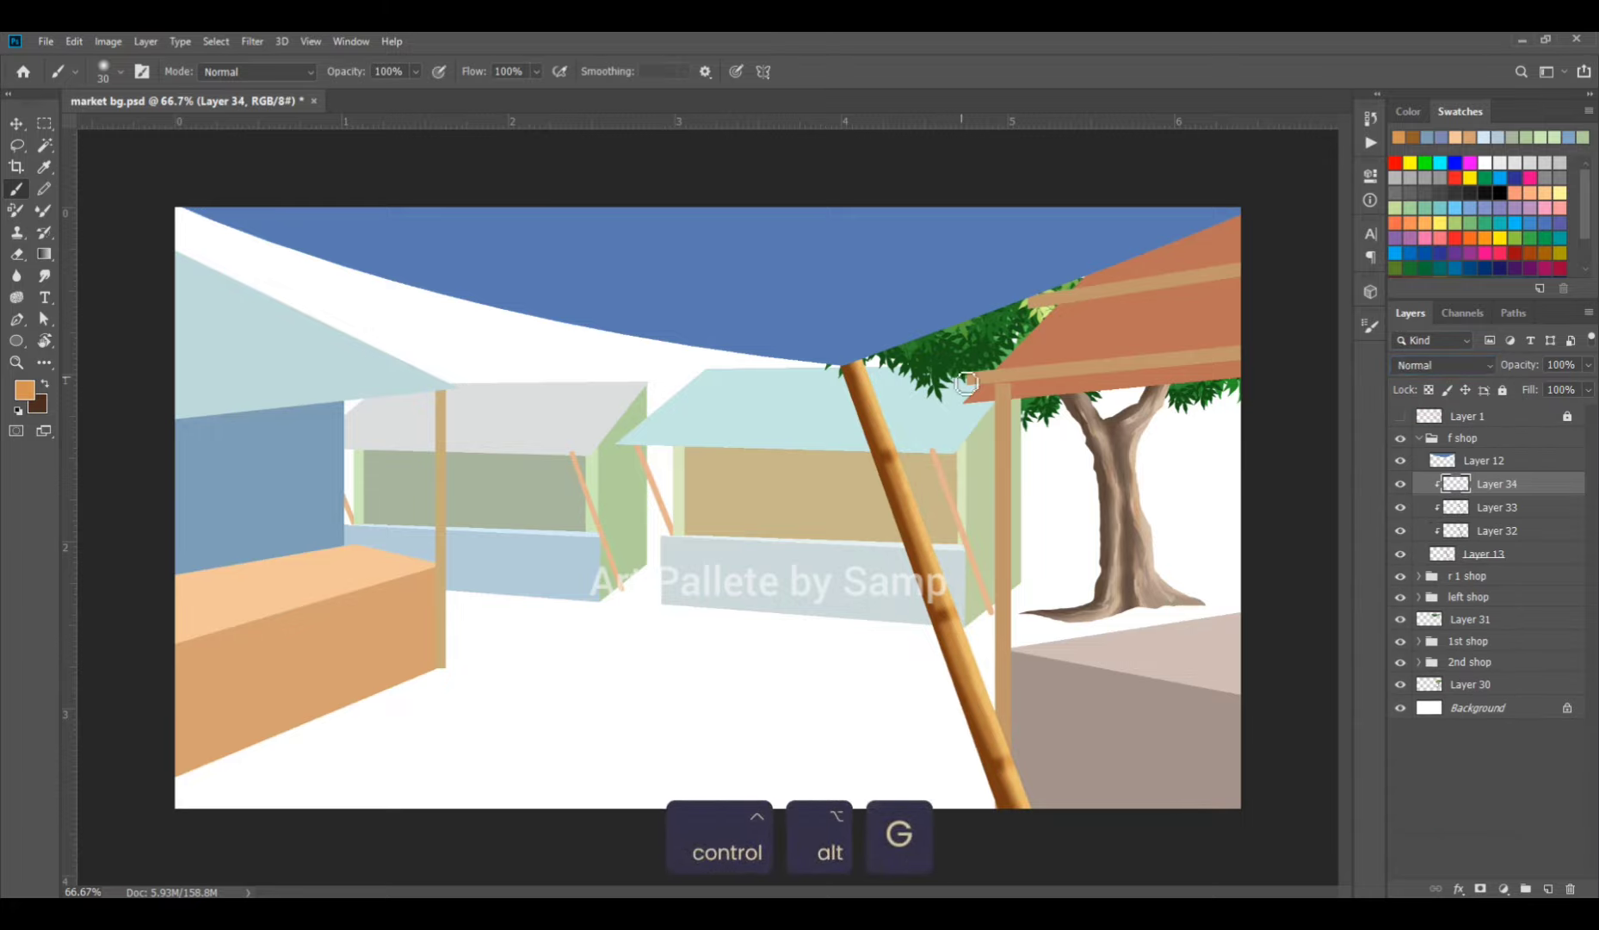
pyautogui.press('b')
pyautogui.click(24, 389)
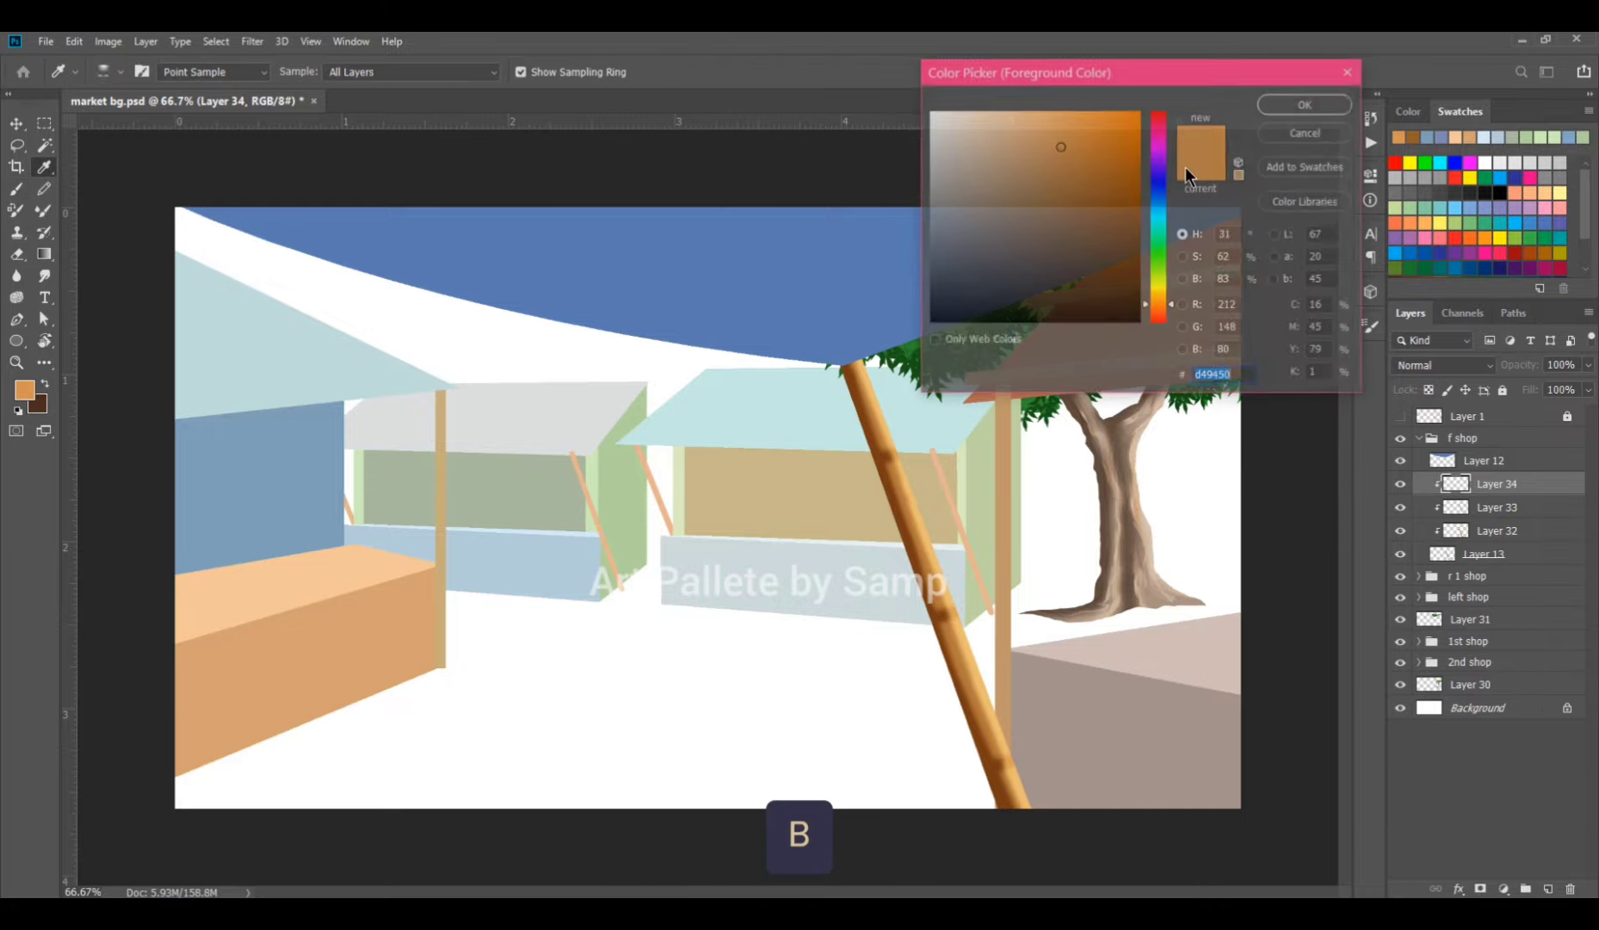
pyautogui.click(1305, 104)
pyautogui.press('[')
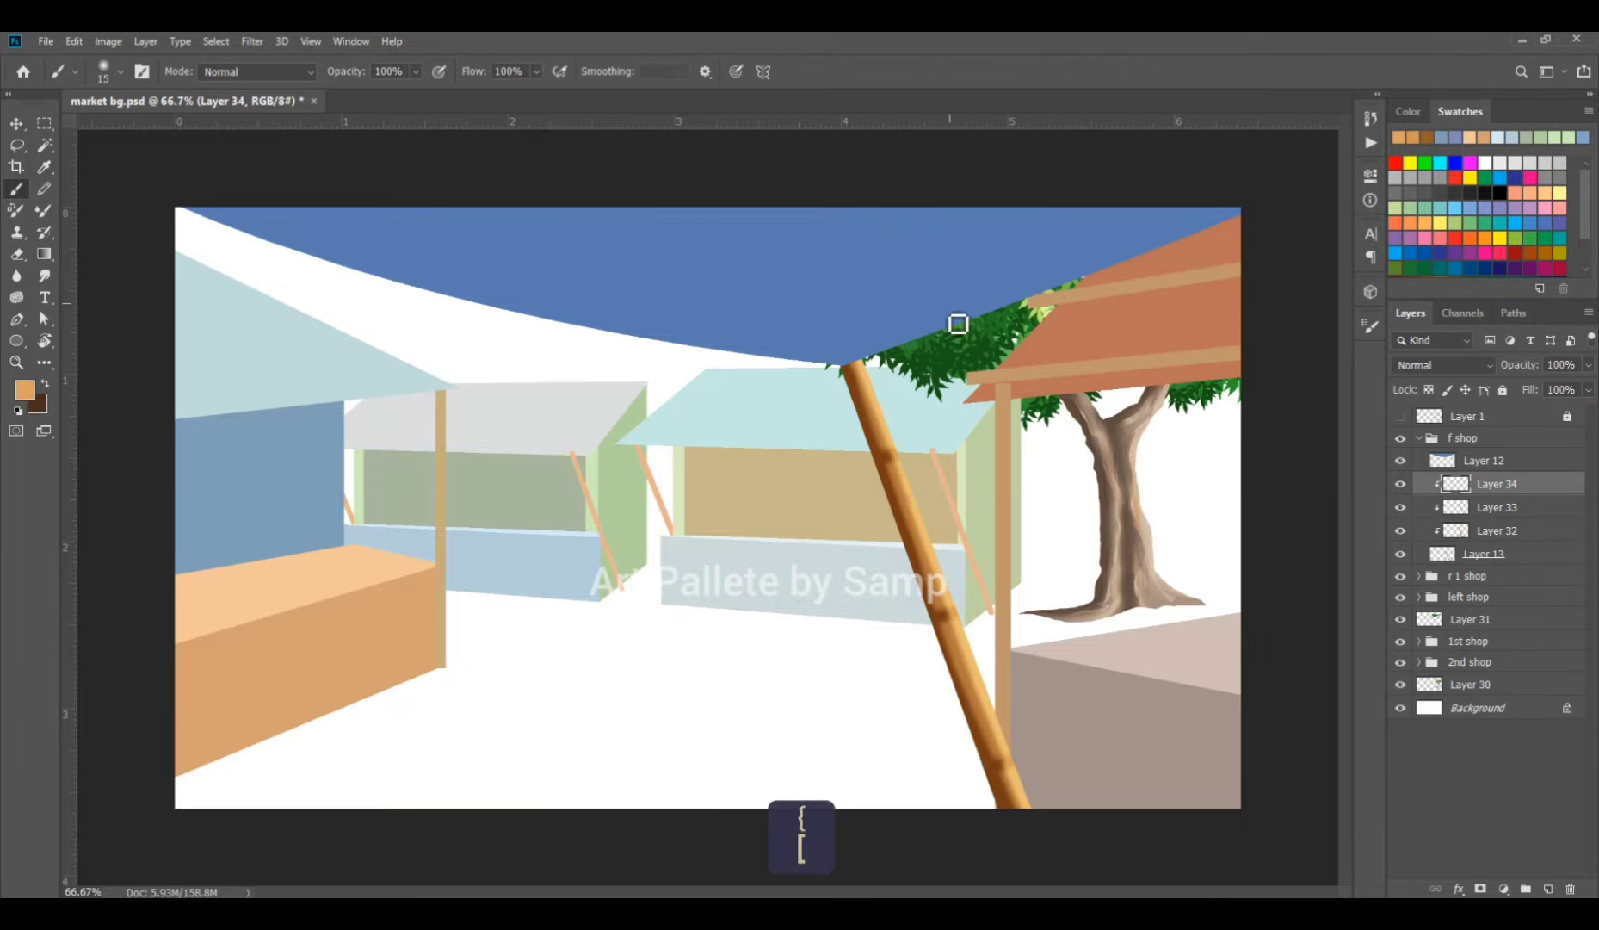
pyautogui.moveTo(902, 453); pyautogui.dragTo(854, 466)
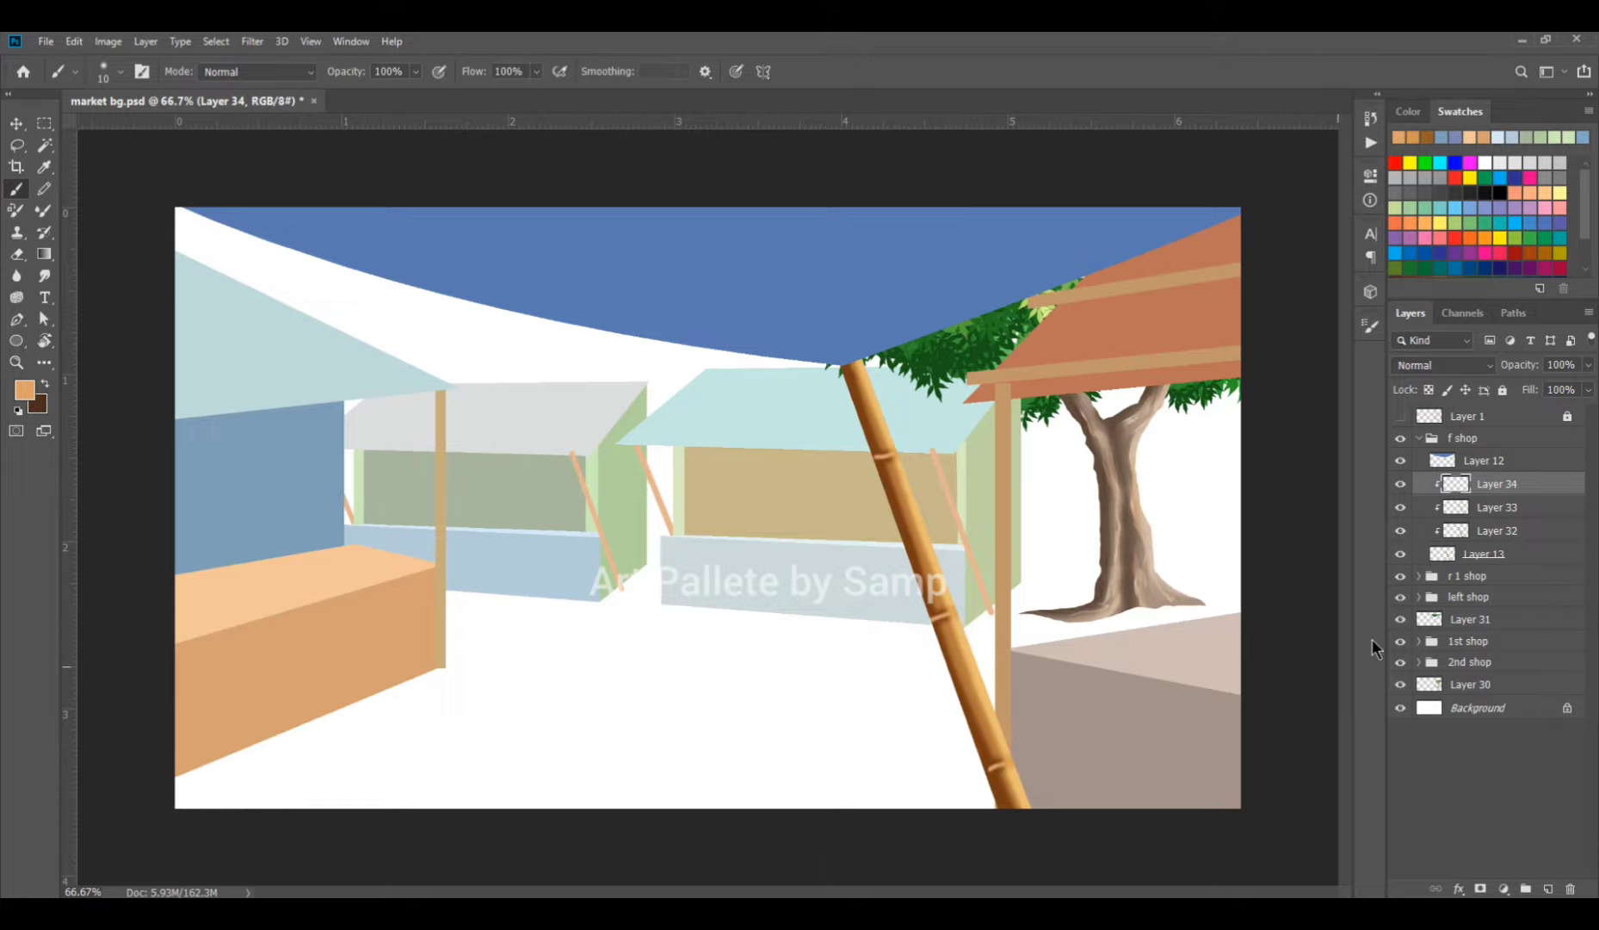
pyautogui.keyDown('ctrl'); pyautogui.keyDown('shift'); pyautogui.click(1482, 553); pyautogui.keyUp('shift'); pyautogui.keyUp('ctrl')
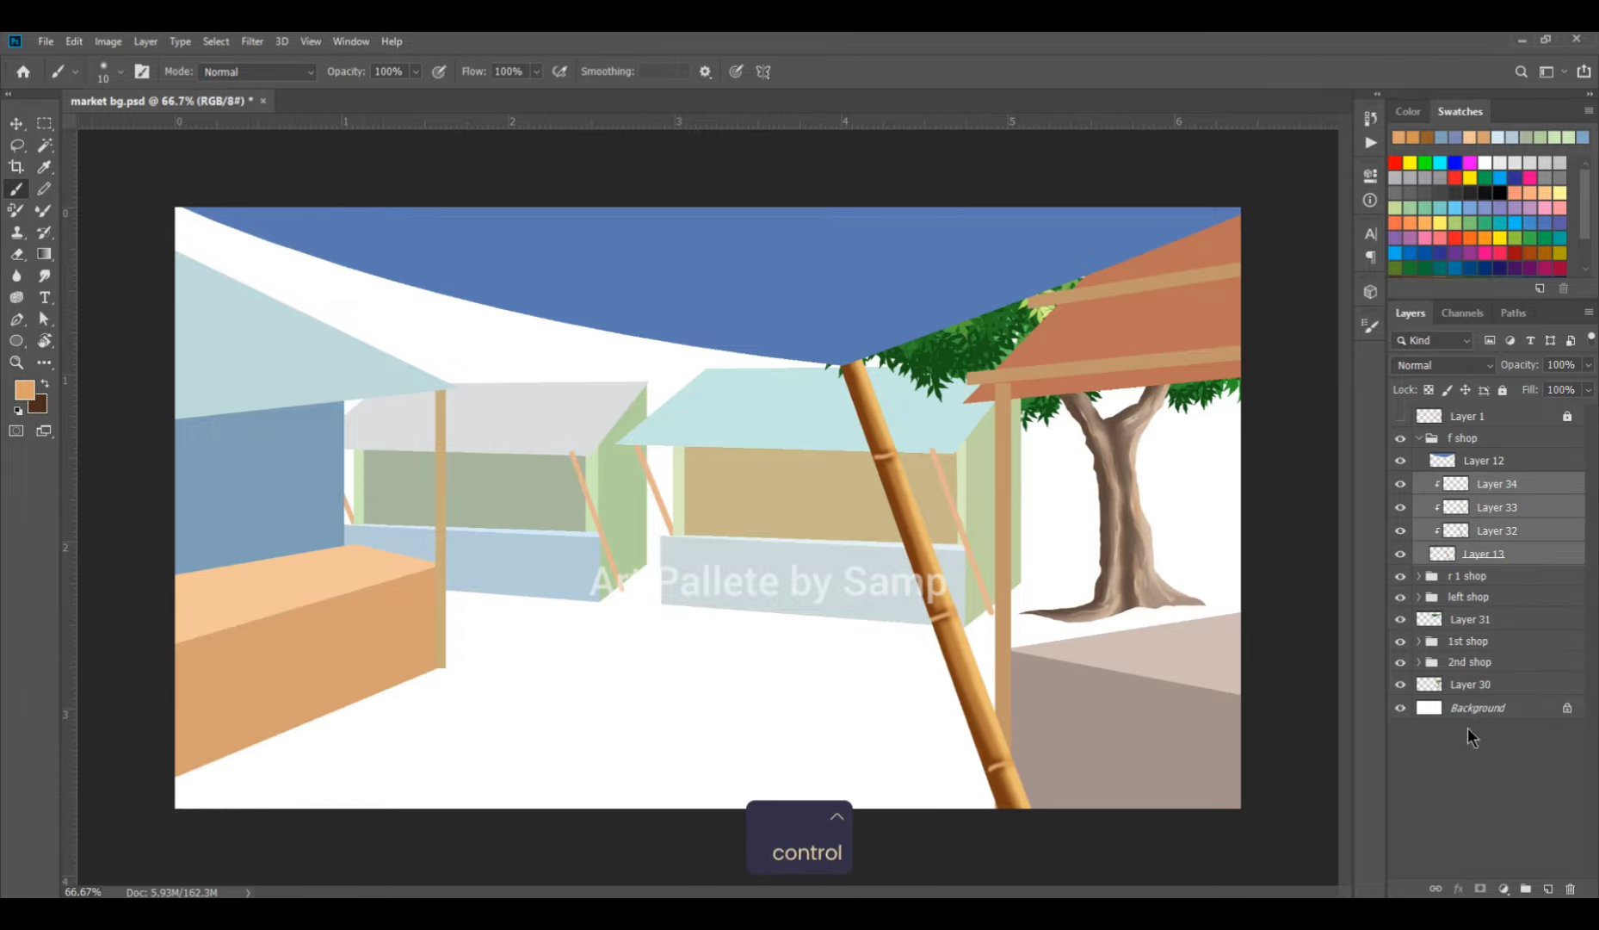
pyautogui.hotkey('ctrl', 'g')
# On a new layer clipped to the blue canopy's Layer 12, paint a soft dark-blue #38588d fold from the pole's top up to the right.
pyautogui.click(1500, 467)
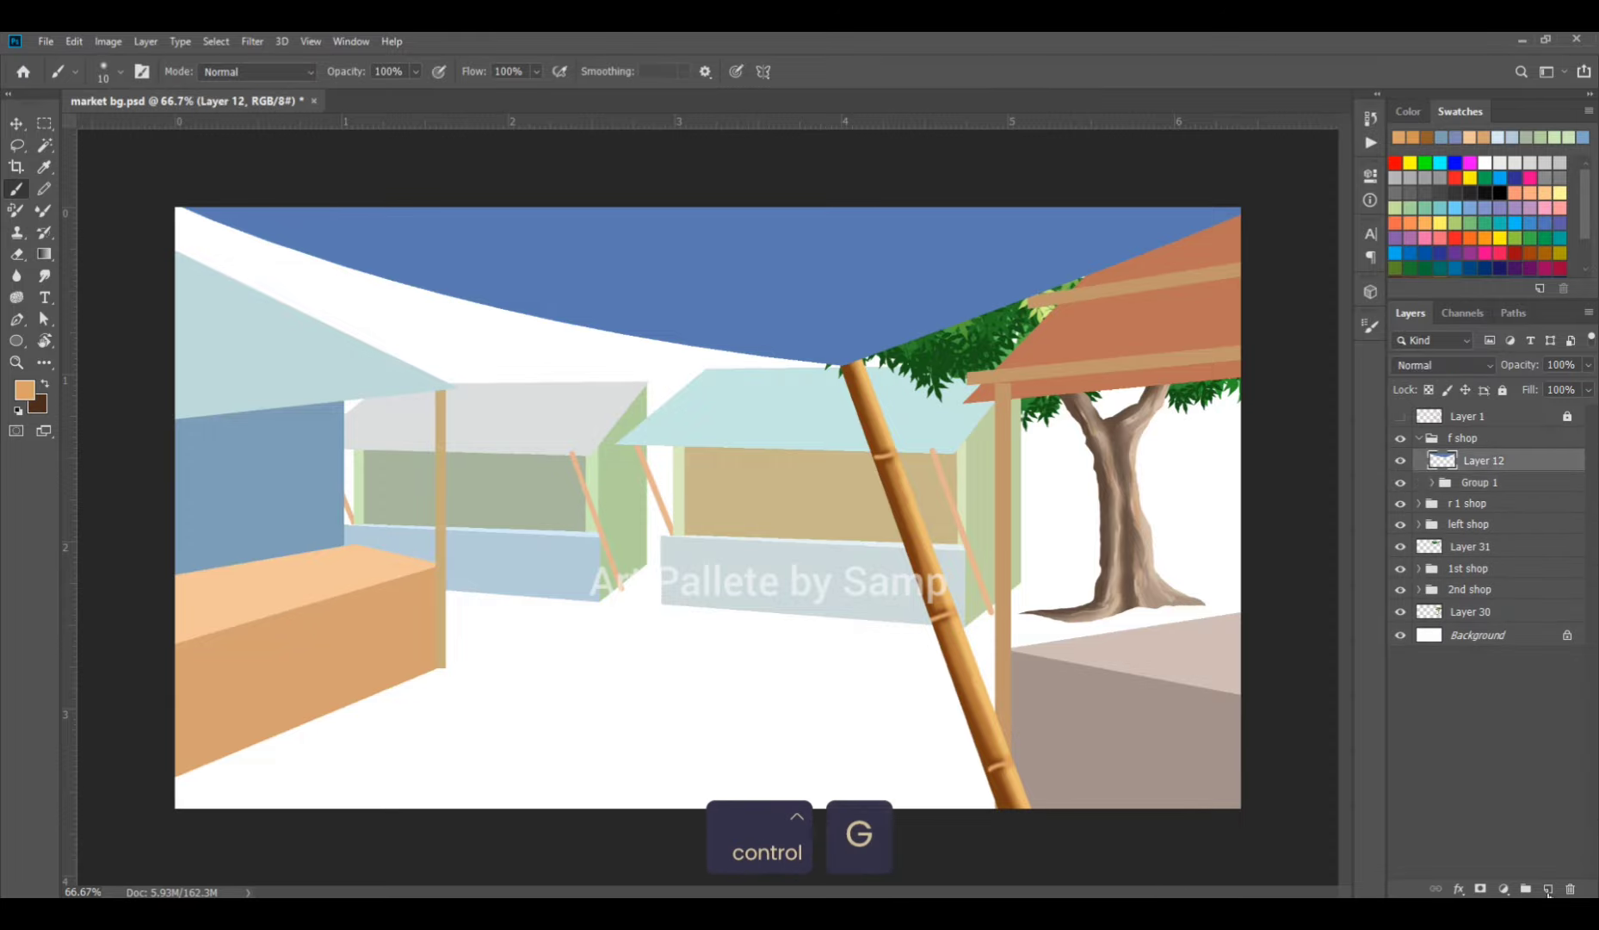
pyautogui.click(1547, 888)
pyautogui.hotkey('ctrl', 'alt', 'g')
pyautogui.press('b')
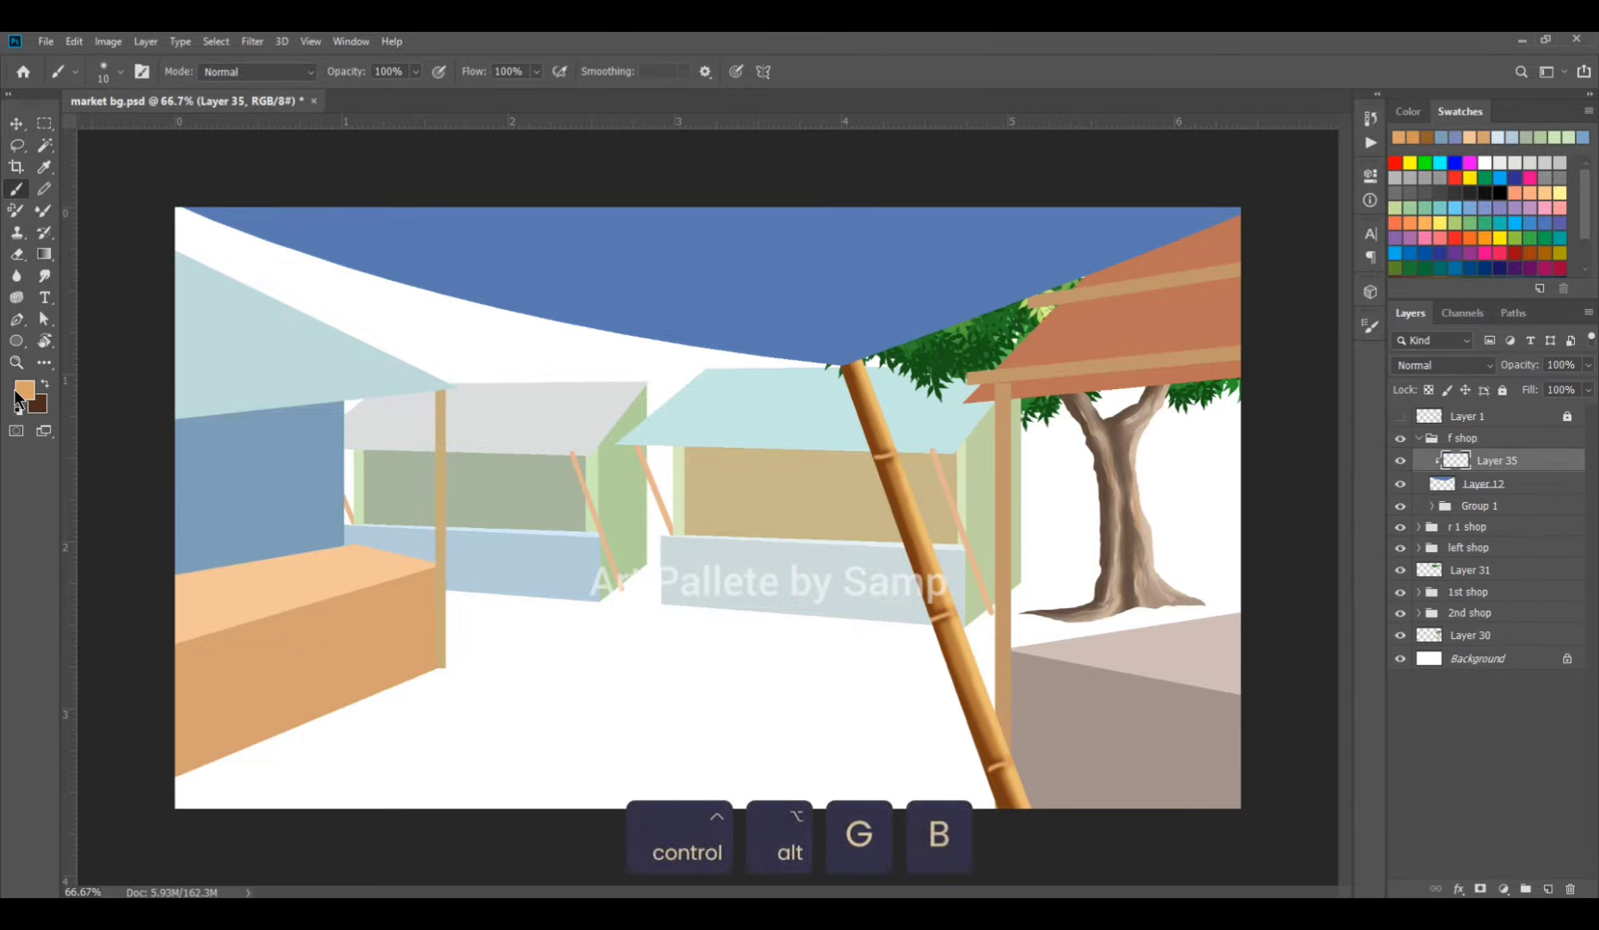
pyautogui.click(25, 390)
pyautogui.click(801, 267)
pyautogui.click(1053, 204)
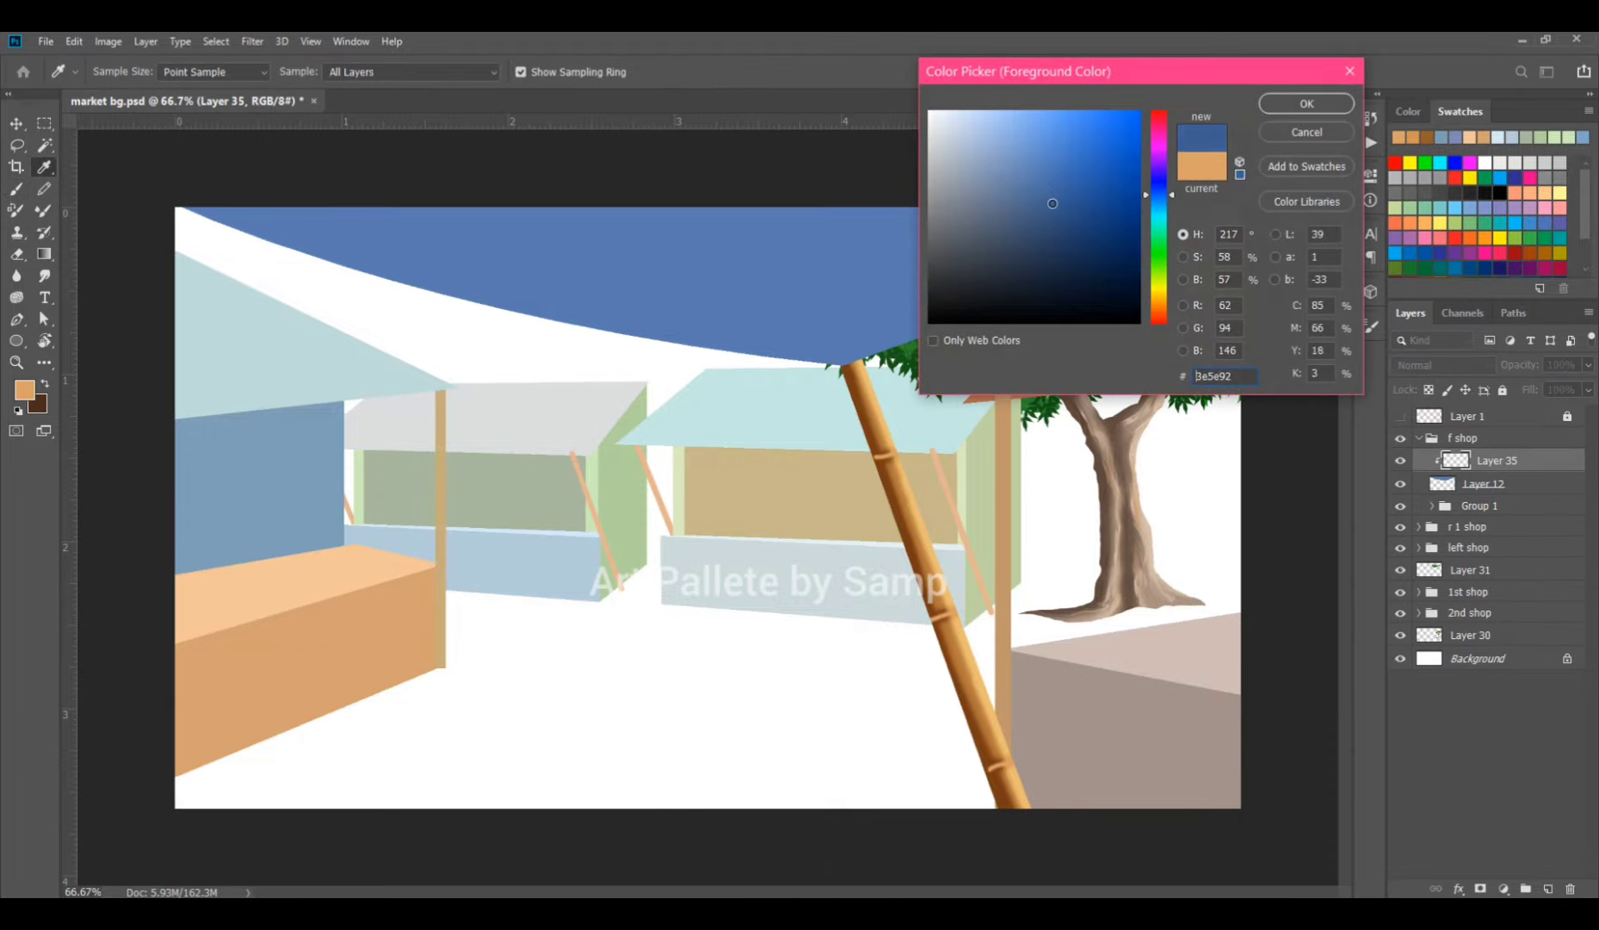
pyautogui.click(1327, 114)
pyautogui.press(']')
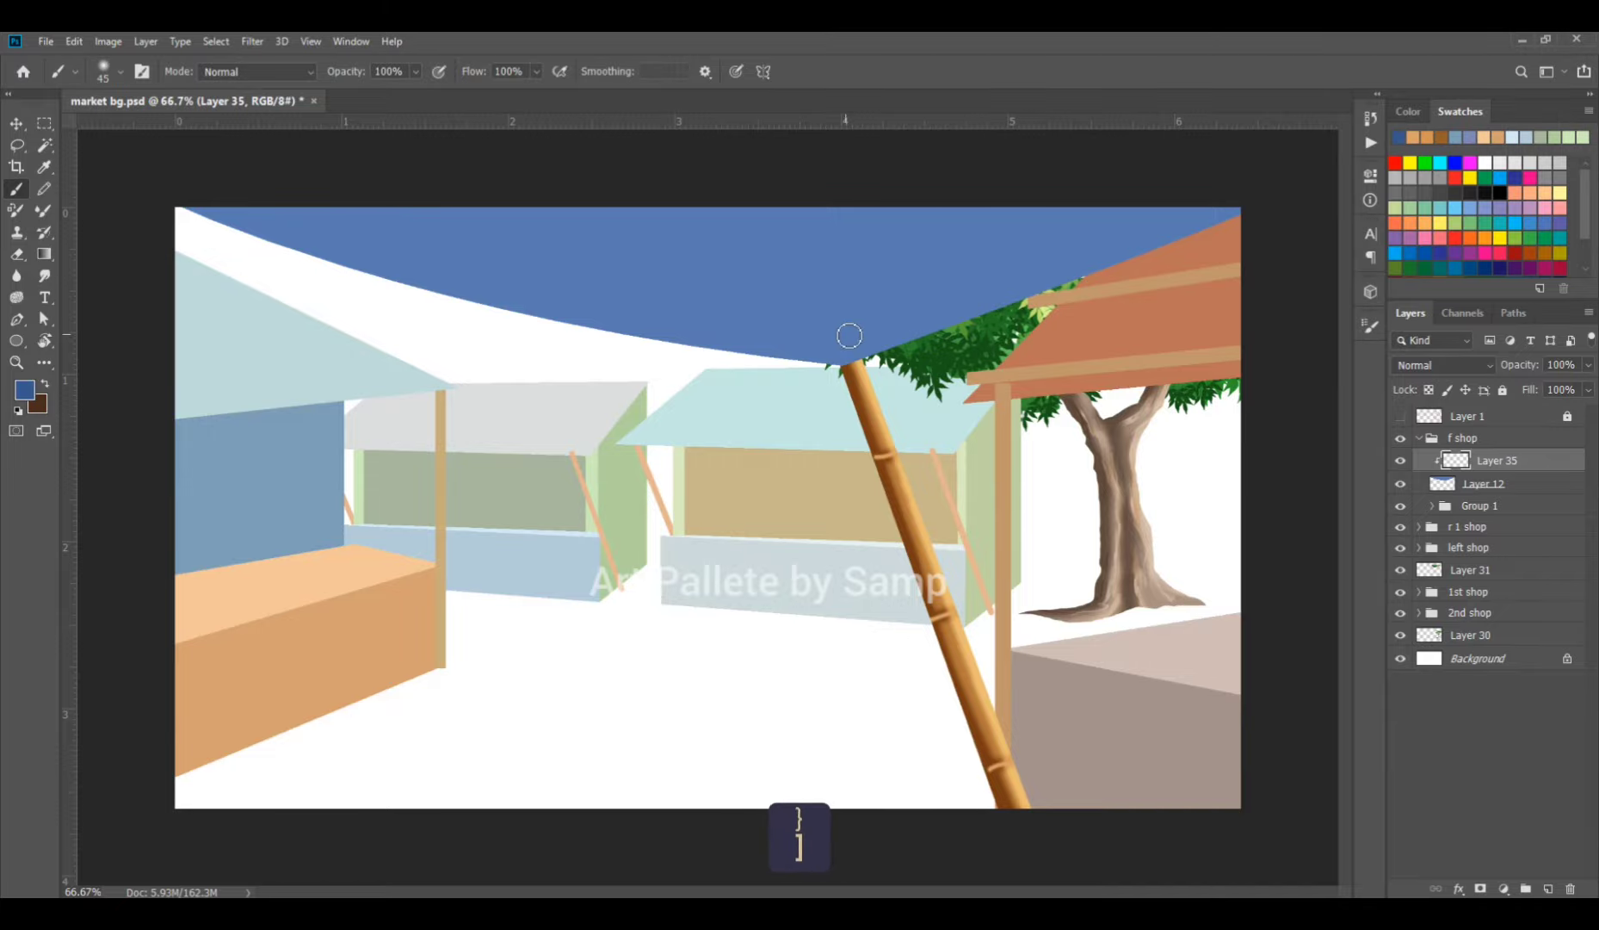
pyautogui.moveTo(844, 365); pyautogui.dragTo(1121, 141)
pyautogui.moveTo(825, 361); pyautogui.dragTo(402, 210)
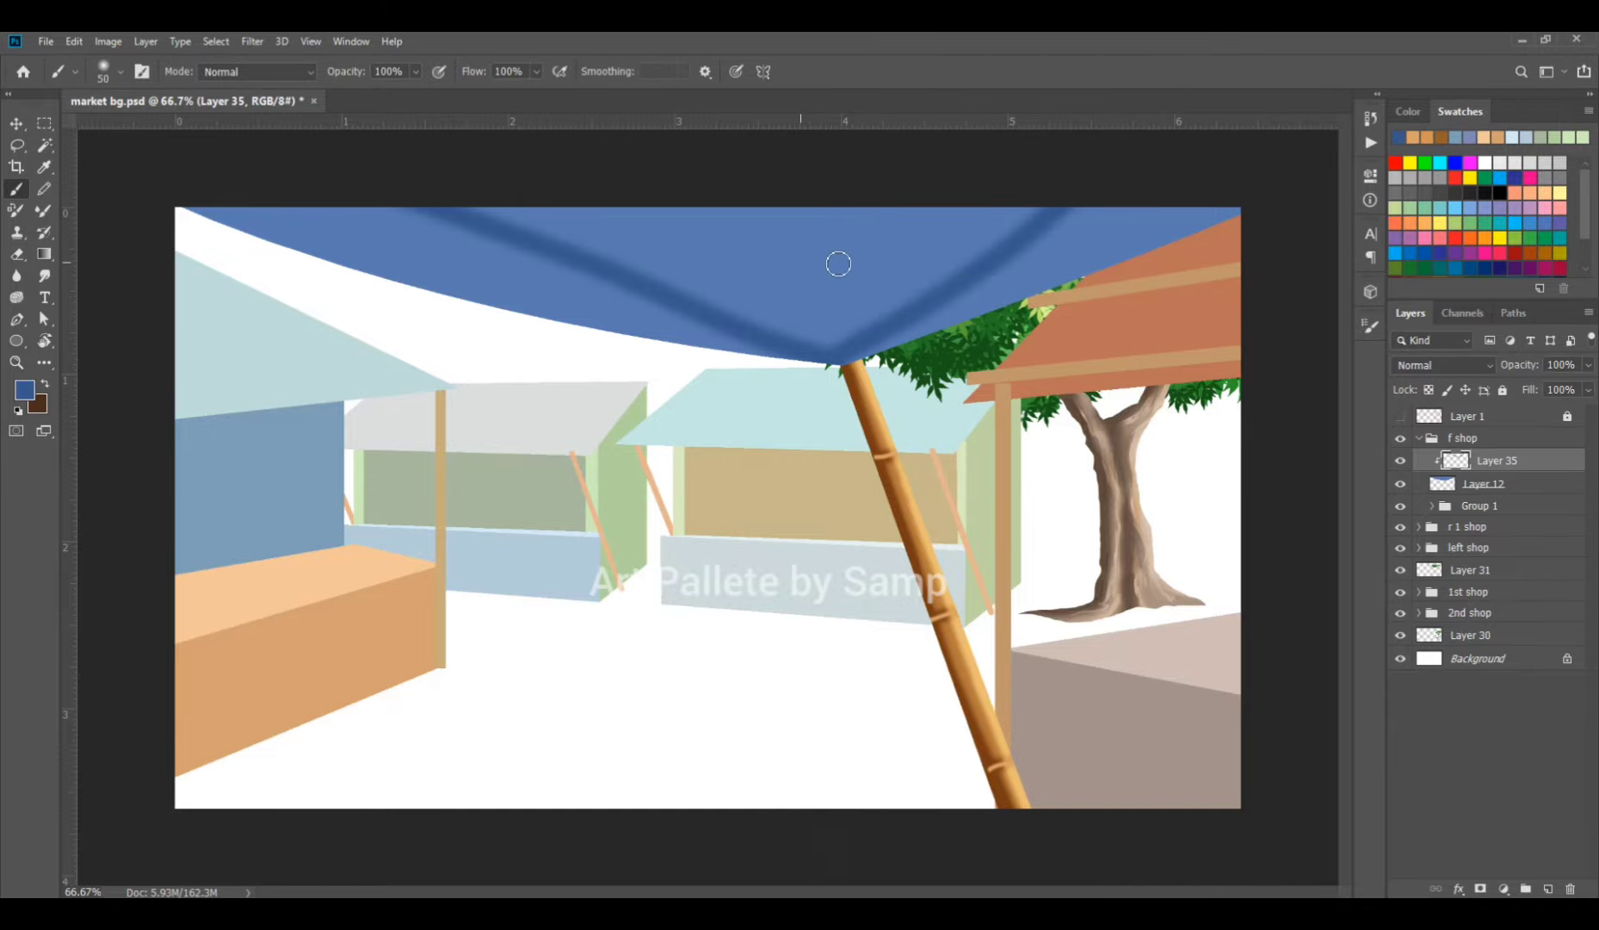
pyautogui.hotkey('ctrl', 'z')
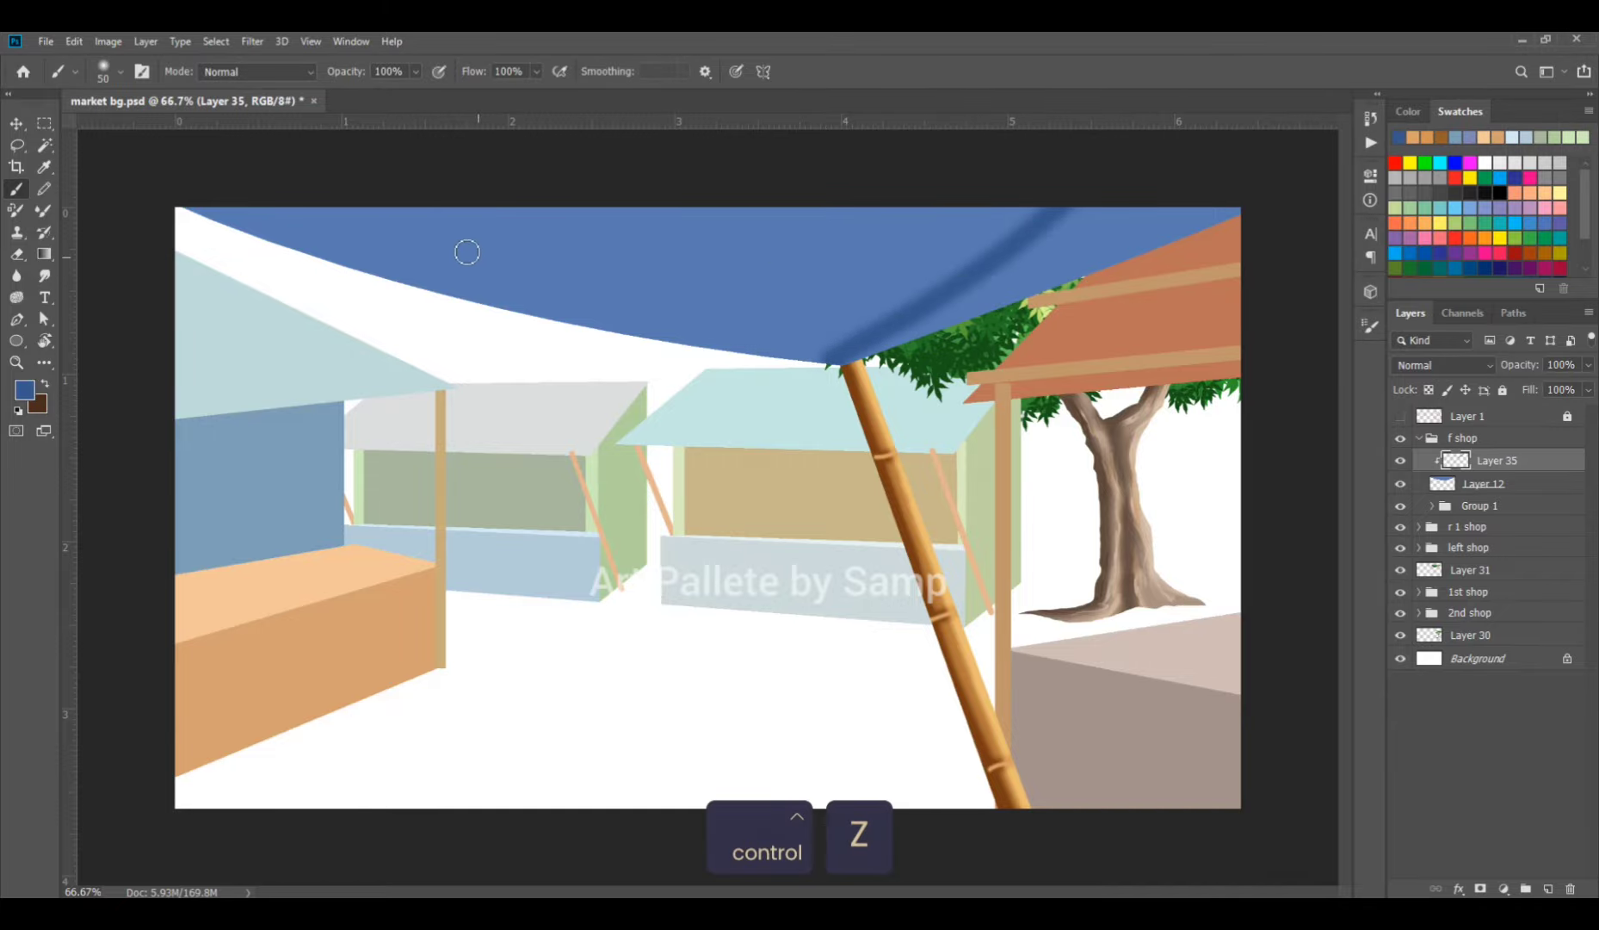
pyautogui.moveTo(312, 200); pyautogui.dragTo(790, 336)
pyautogui.hotkey('ctrl', 'z')
# Paint a long fold across the canopy's left side and a second one right of the pole, and set Layer 35 to Multiply at 65% opacity.
pyautogui.moveTo(308, 195)
pyautogui.mouseDown()
pyautogui.moveTo(405, 245)
pyautogui.moveTo(803, 350)
pyautogui.mouseUp()
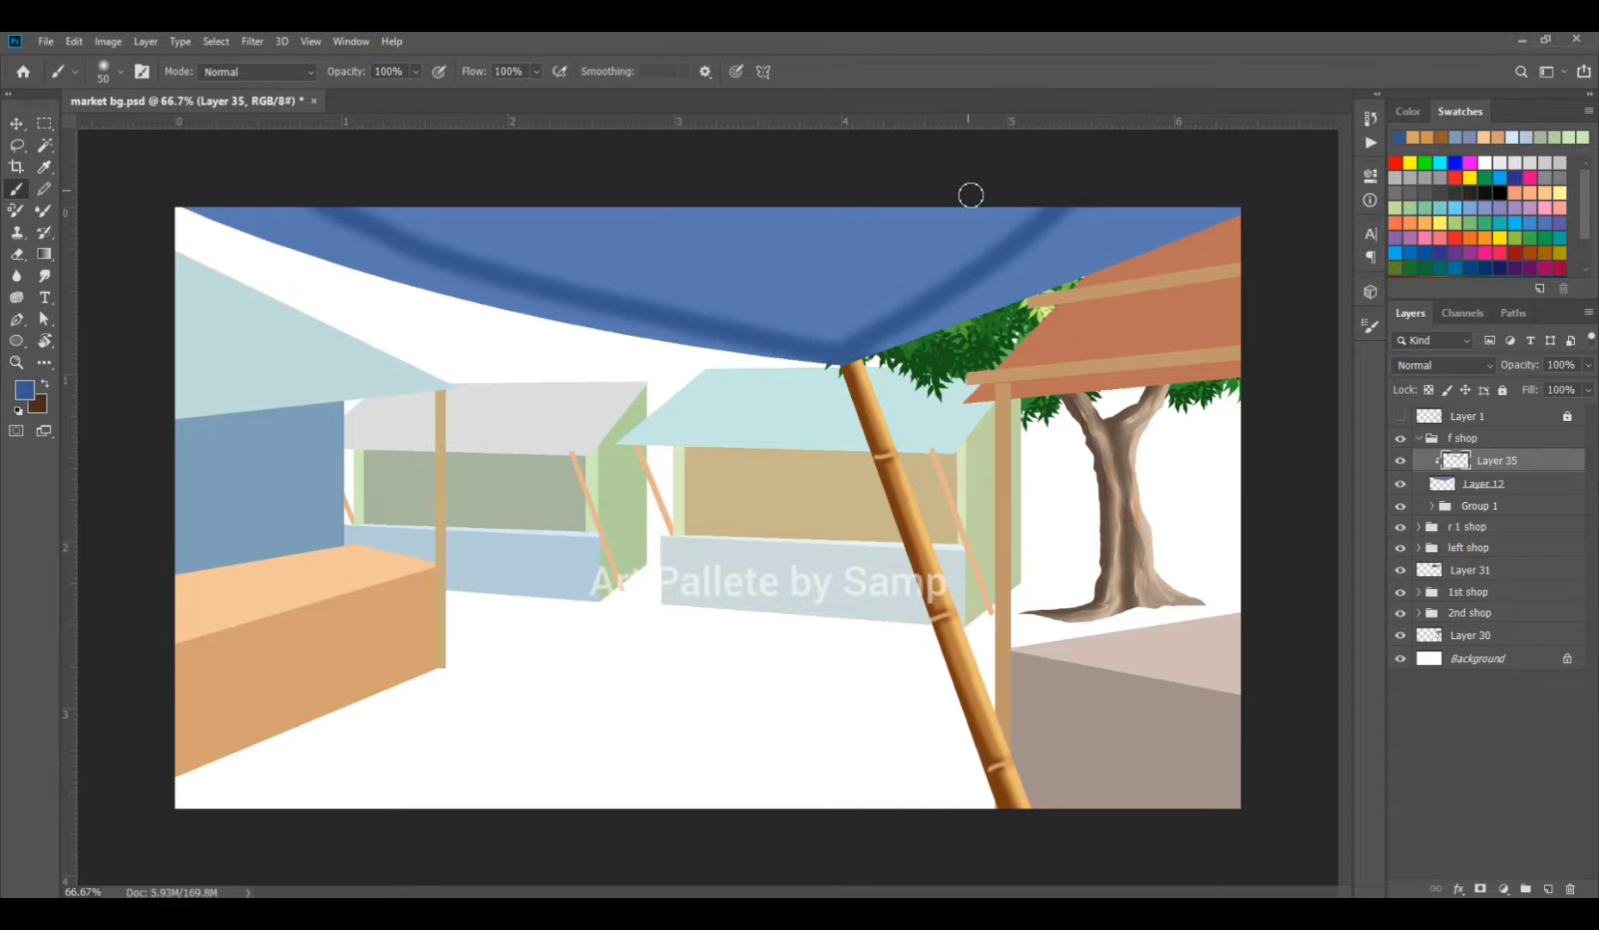
pyautogui.moveTo(971, 196); pyautogui.dragTo(841, 332)
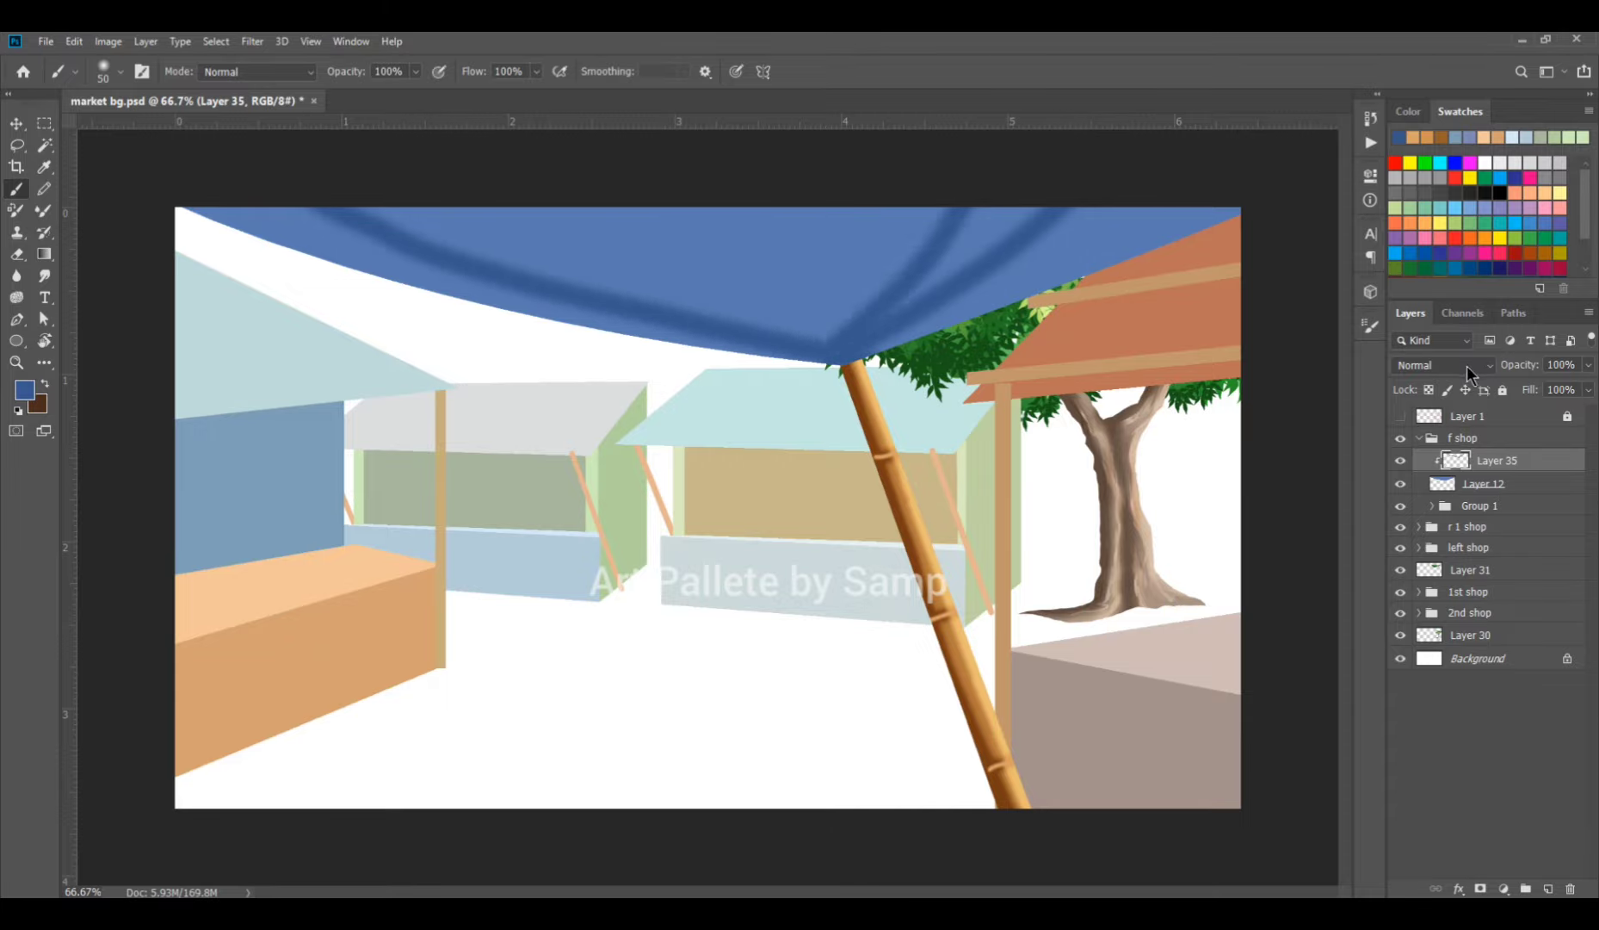
pyautogui.click(1466, 365)
pyautogui.click(1444, 430)
pyautogui.moveTo(1523, 364); pyautogui.dragTo(1495, 368)
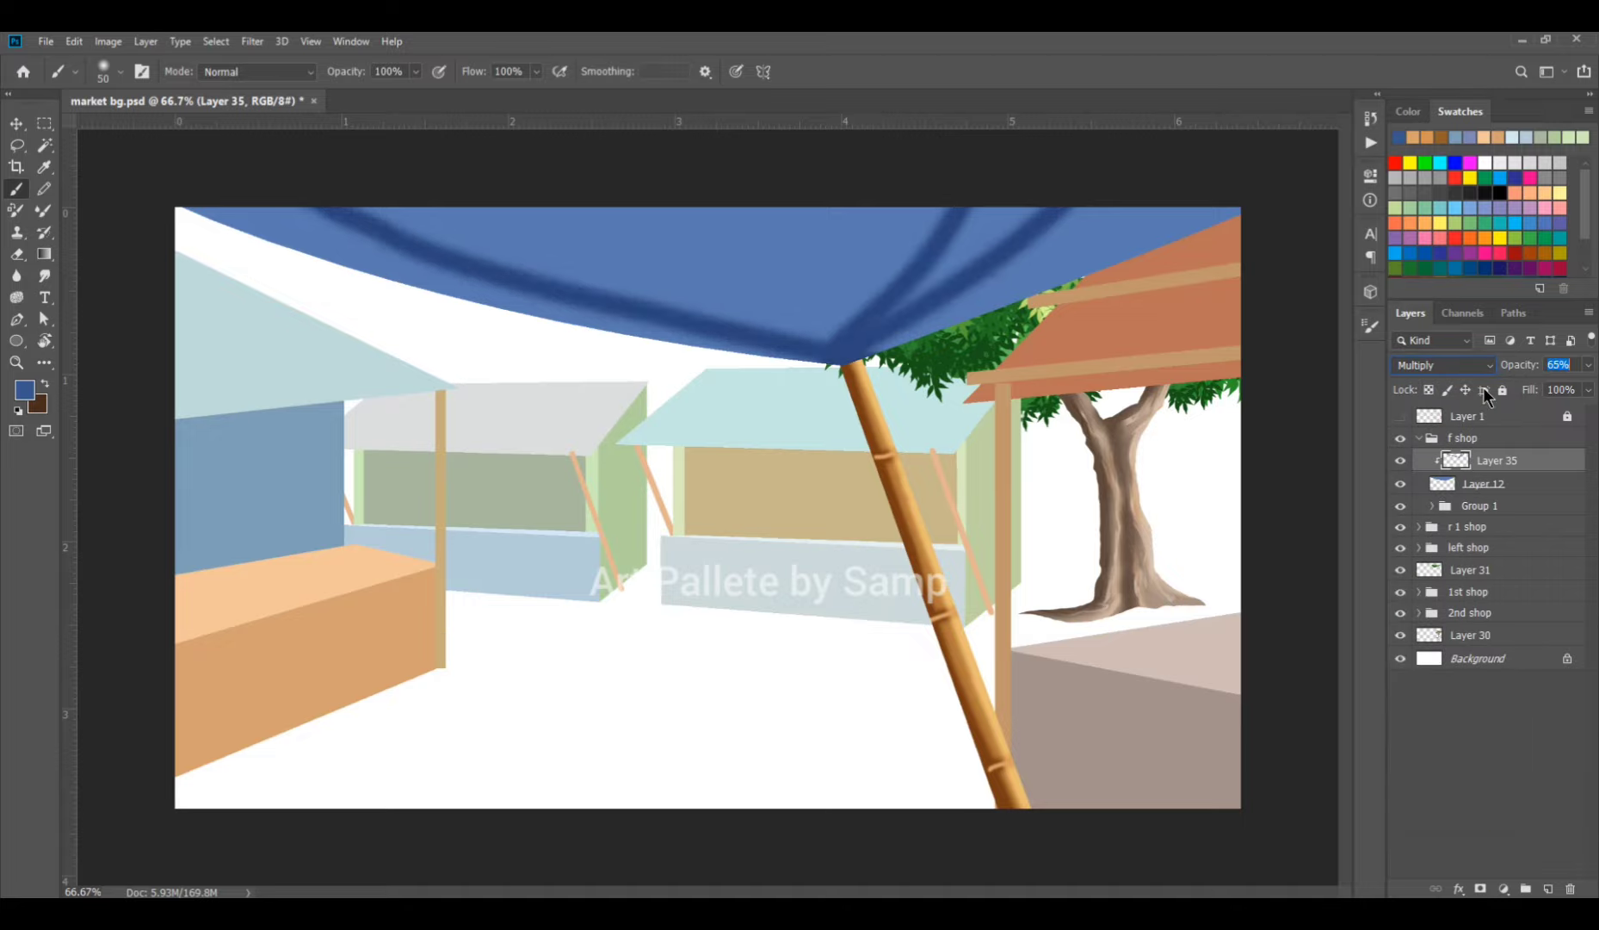
# On a new clipped layer between Layer 12 and Layer 35, paint soft medium-blue shading across the canopy with a 200 px brush.
pyautogui.hotkey('alt', '[')
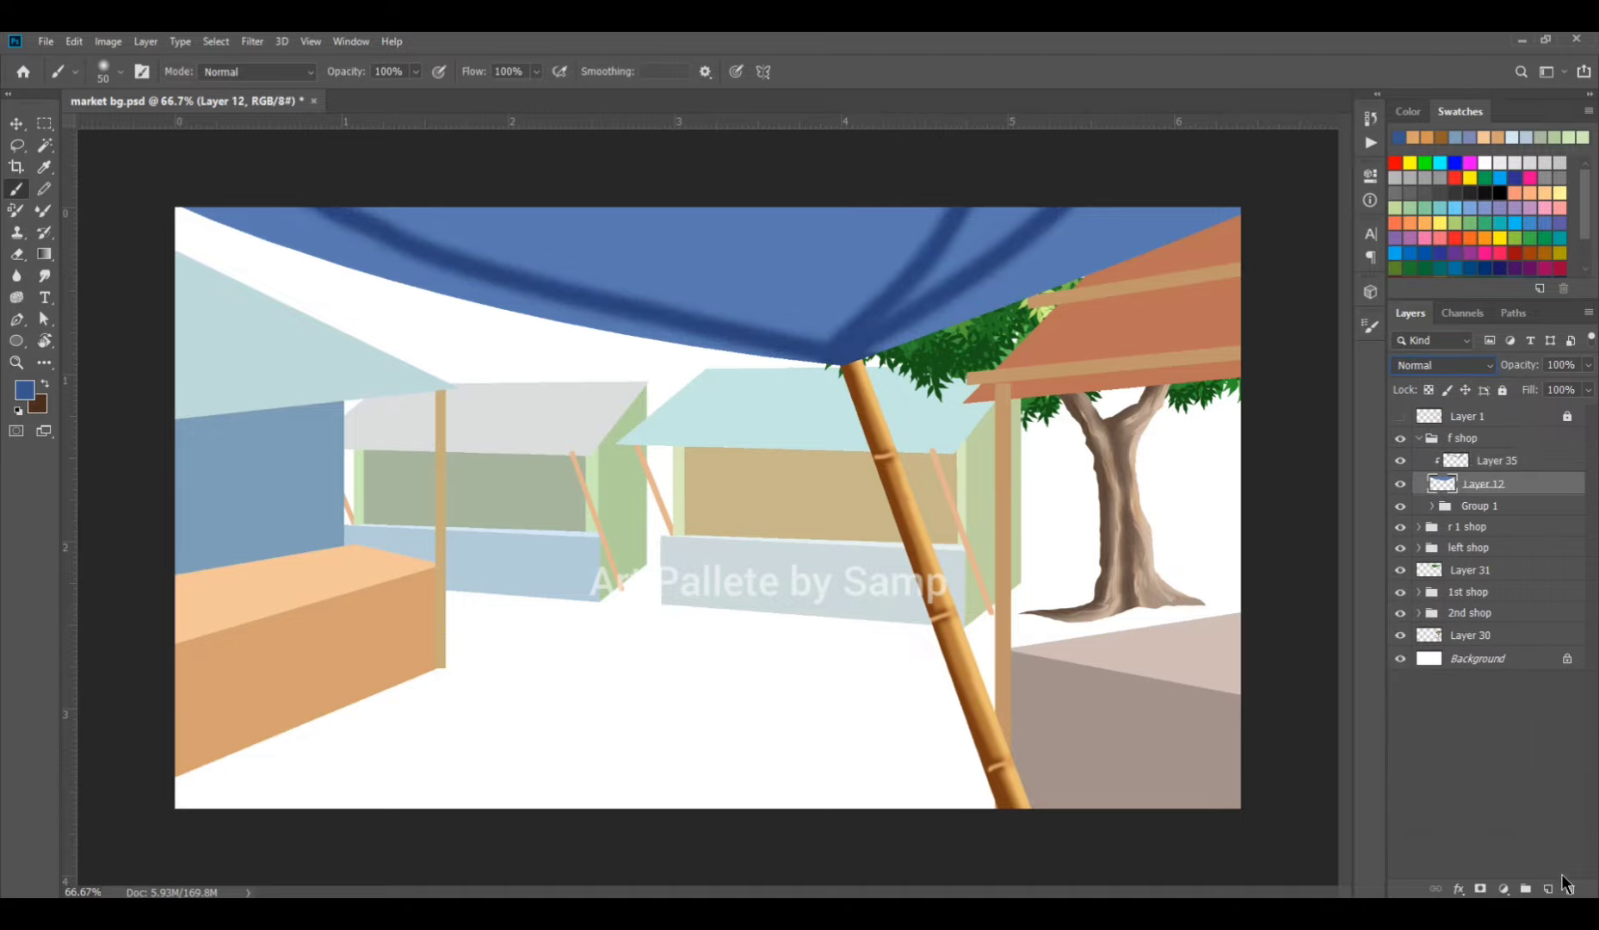
pyautogui.click(1548, 888)
pyautogui.click(25, 392)
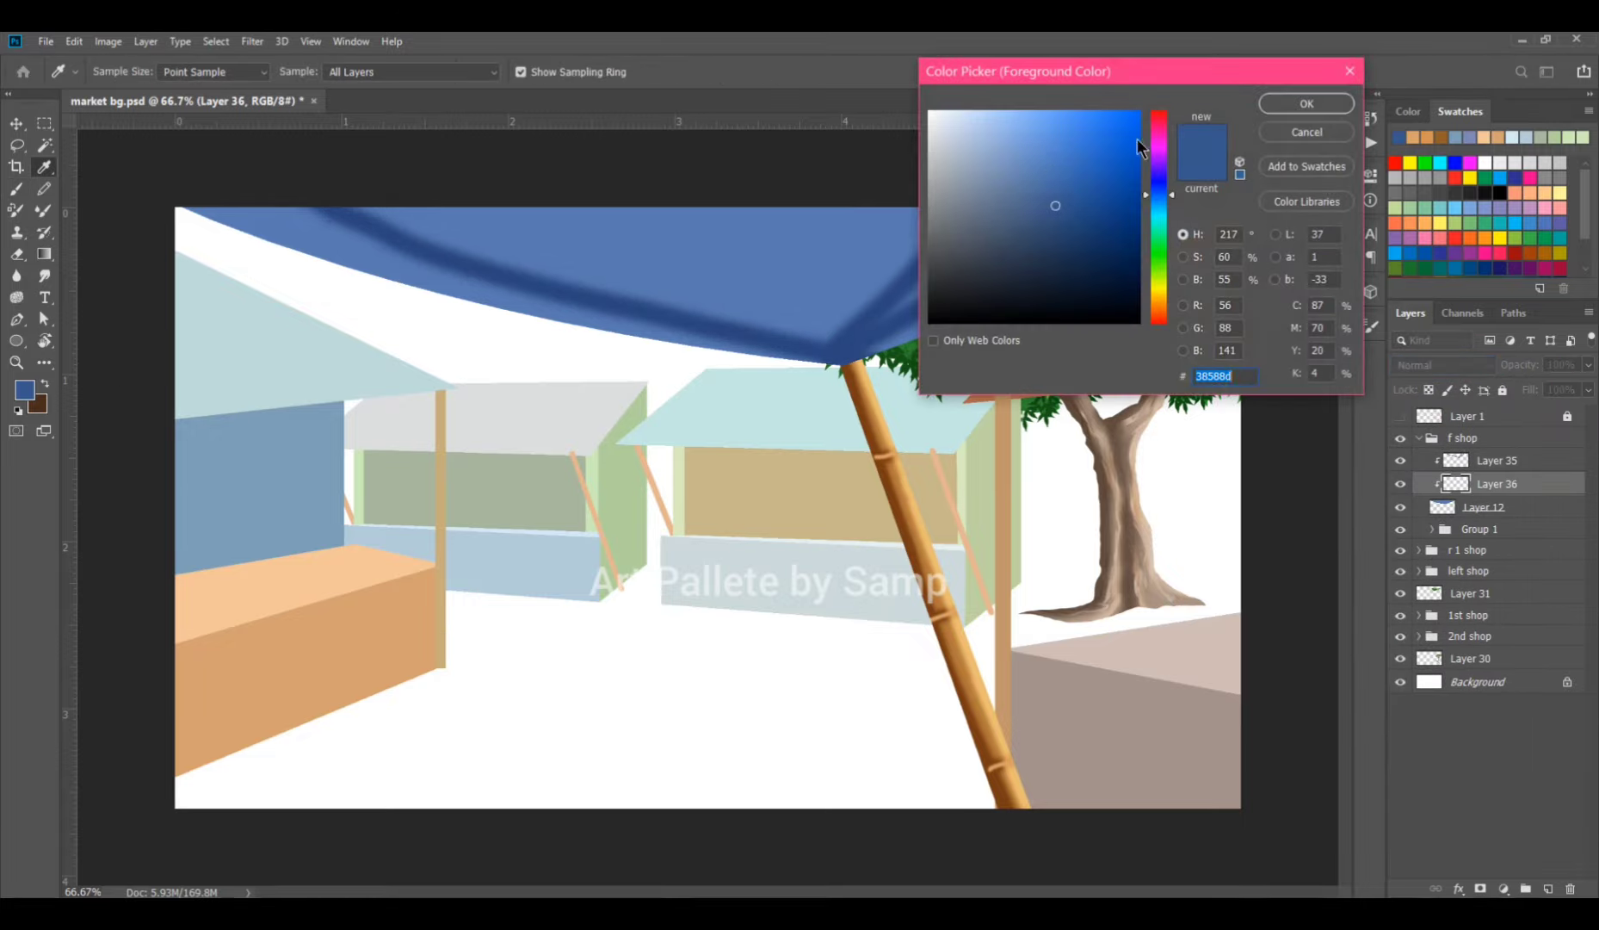
pyautogui.click(1045, 188)
pyautogui.click(1307, 103)
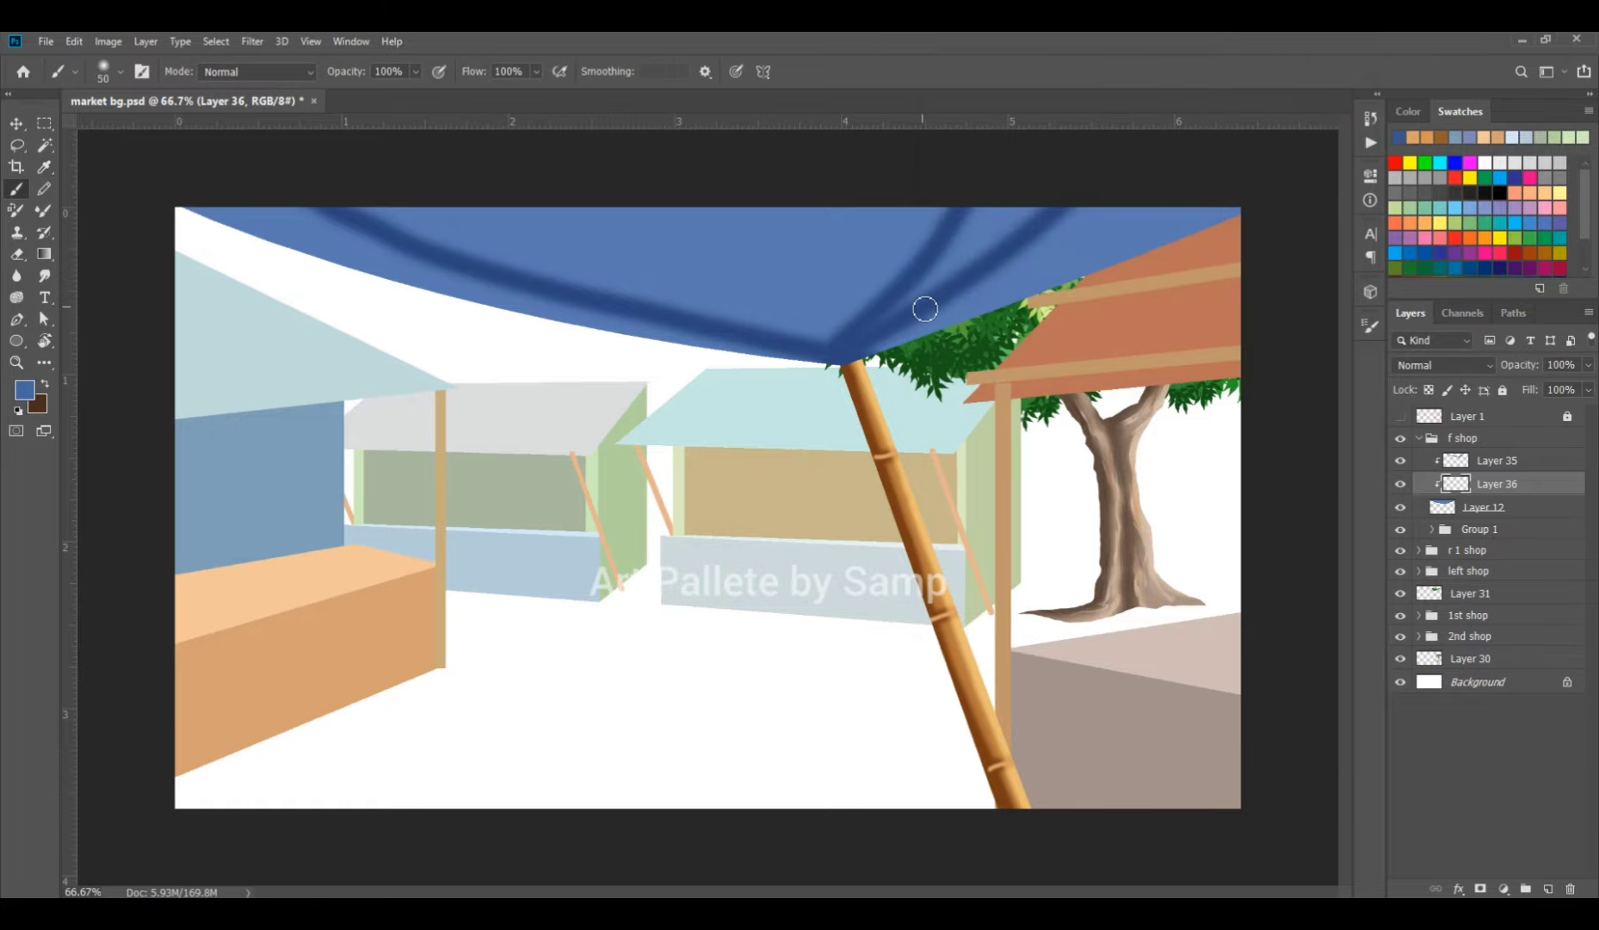
pyautogui.press(']')
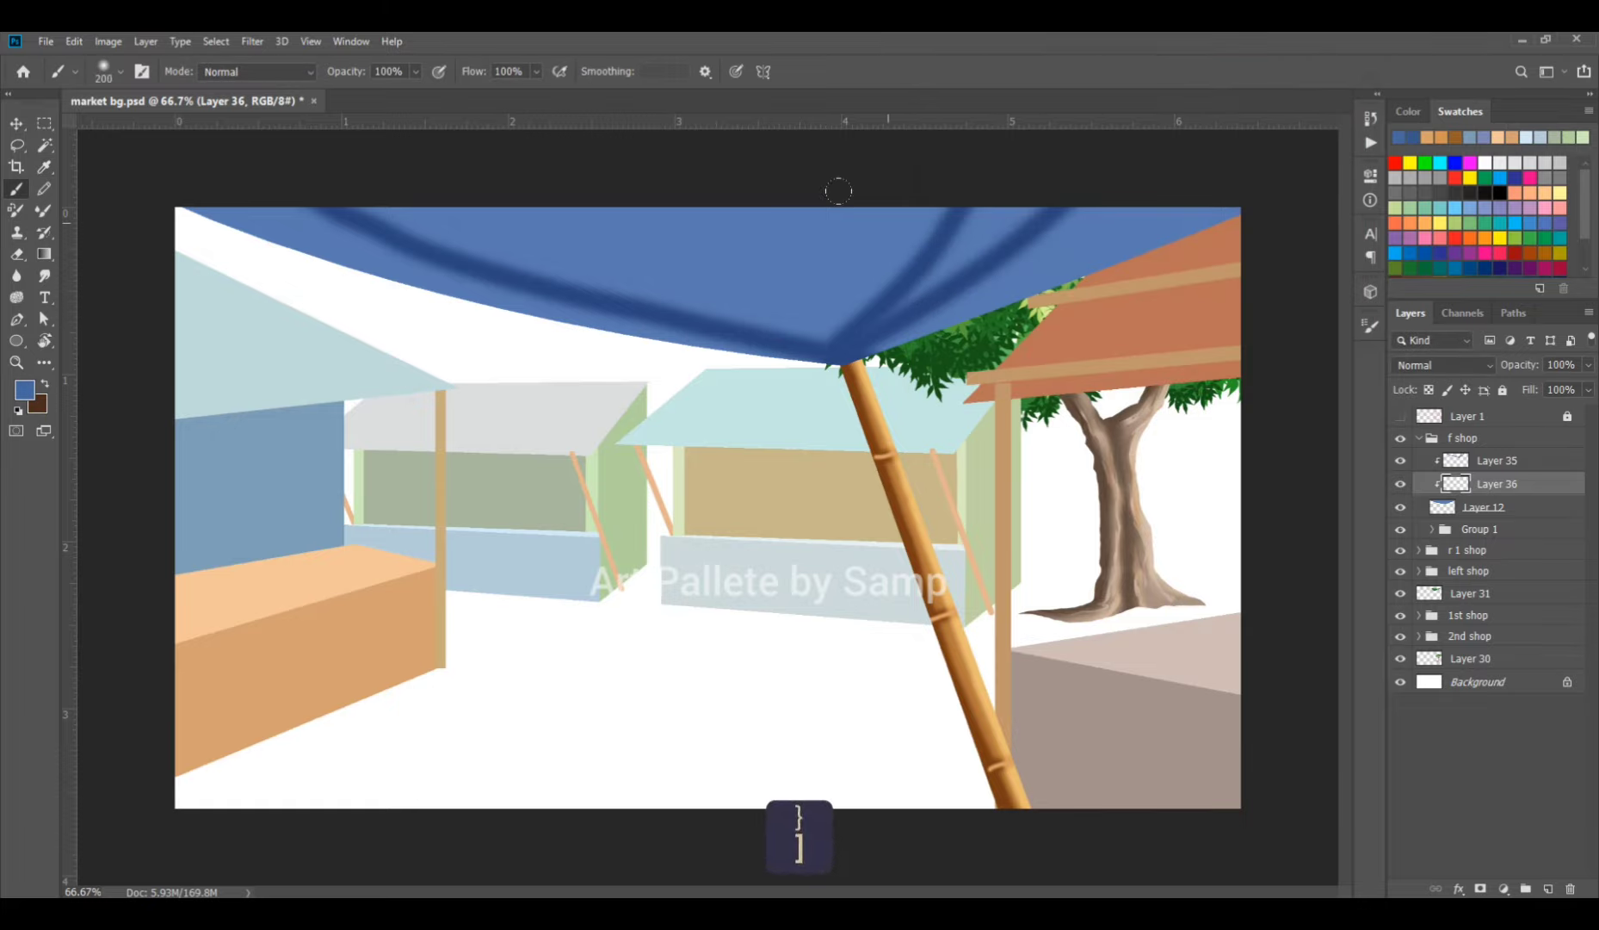
pyautogui.moveTo(392, 177)
pyautogui.mouseDown()
pyautogui.moveTo(953, 166)
pyautogui.moveTo(748, 169)
pyautogui.moveTo(918, 200)
pyautogui.mouseUp()
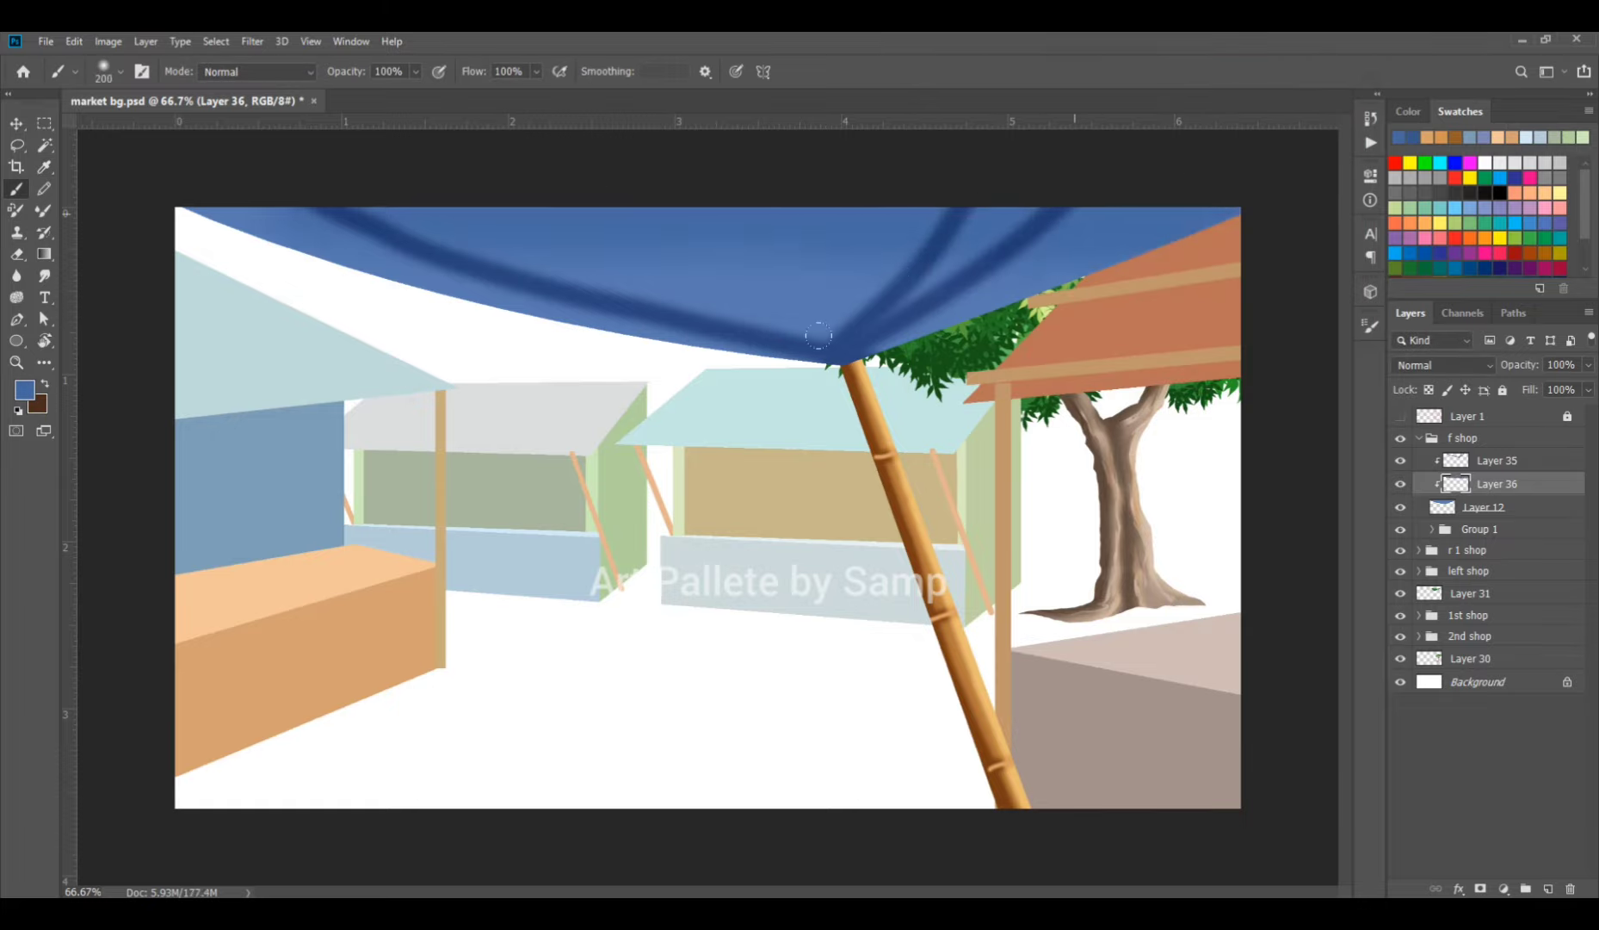
pyautogui.moveTo(819, 335); pyautogui.dragTo(1050, 273)
pyautogui.moveTo(392, 262); pyautogui.dragTo(601, 289)
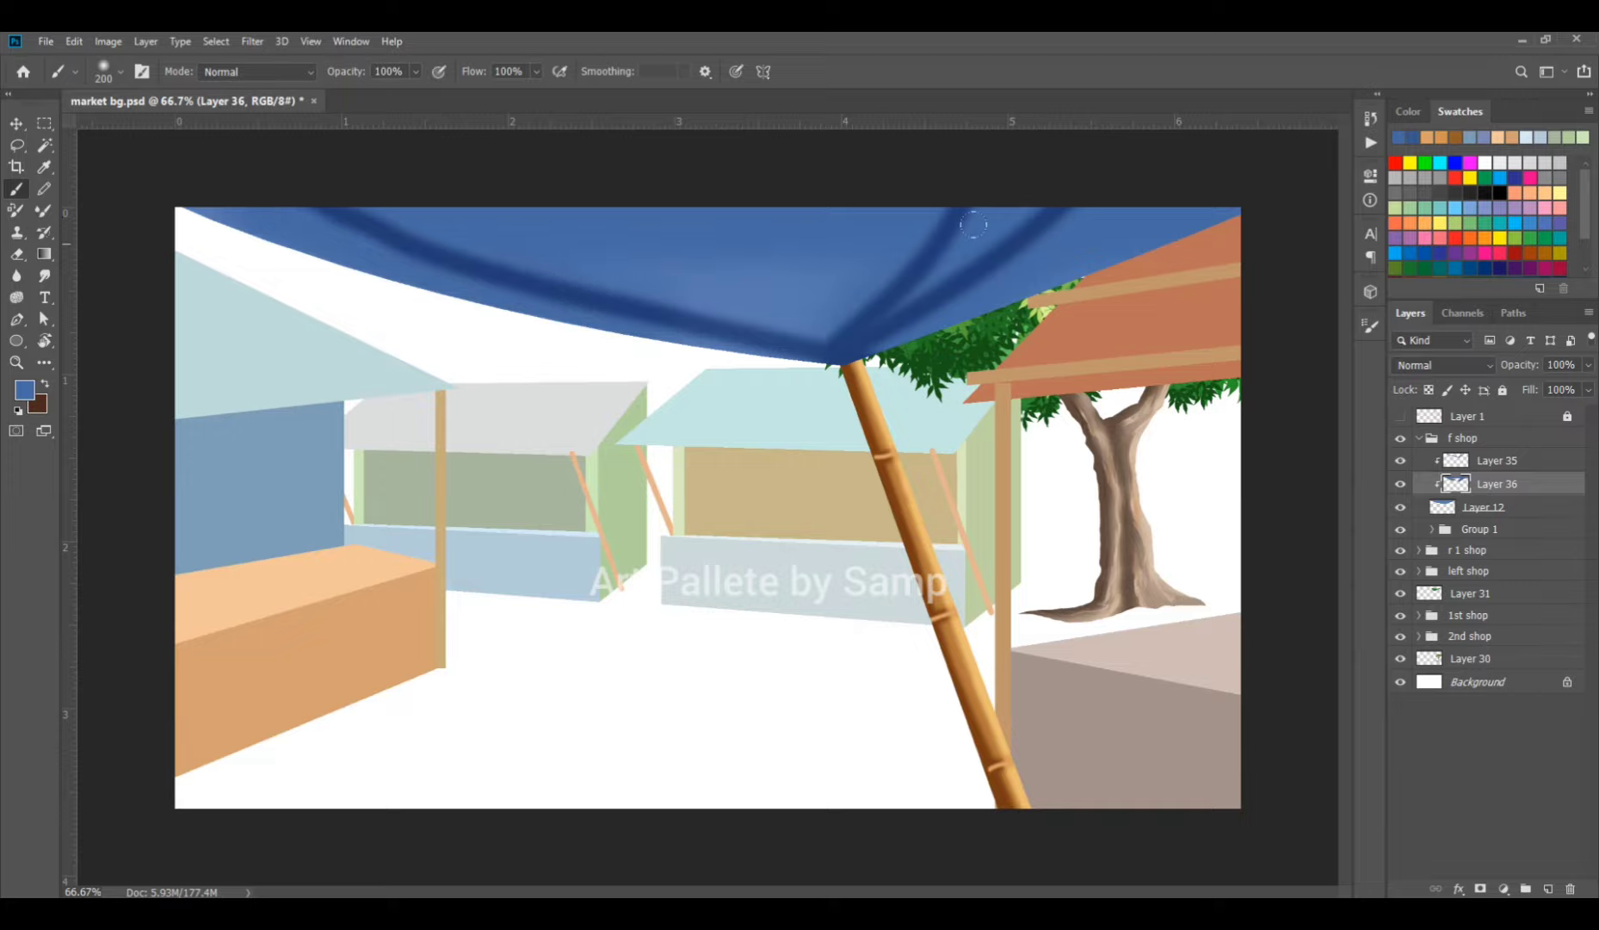
# Set Layer 36 to Multiply and softly erase its shading along the canopy's lower edges and middle with a 200 px eraser.
pyautogui.click(1453, 365)
pyautogui.click(1445, 438)
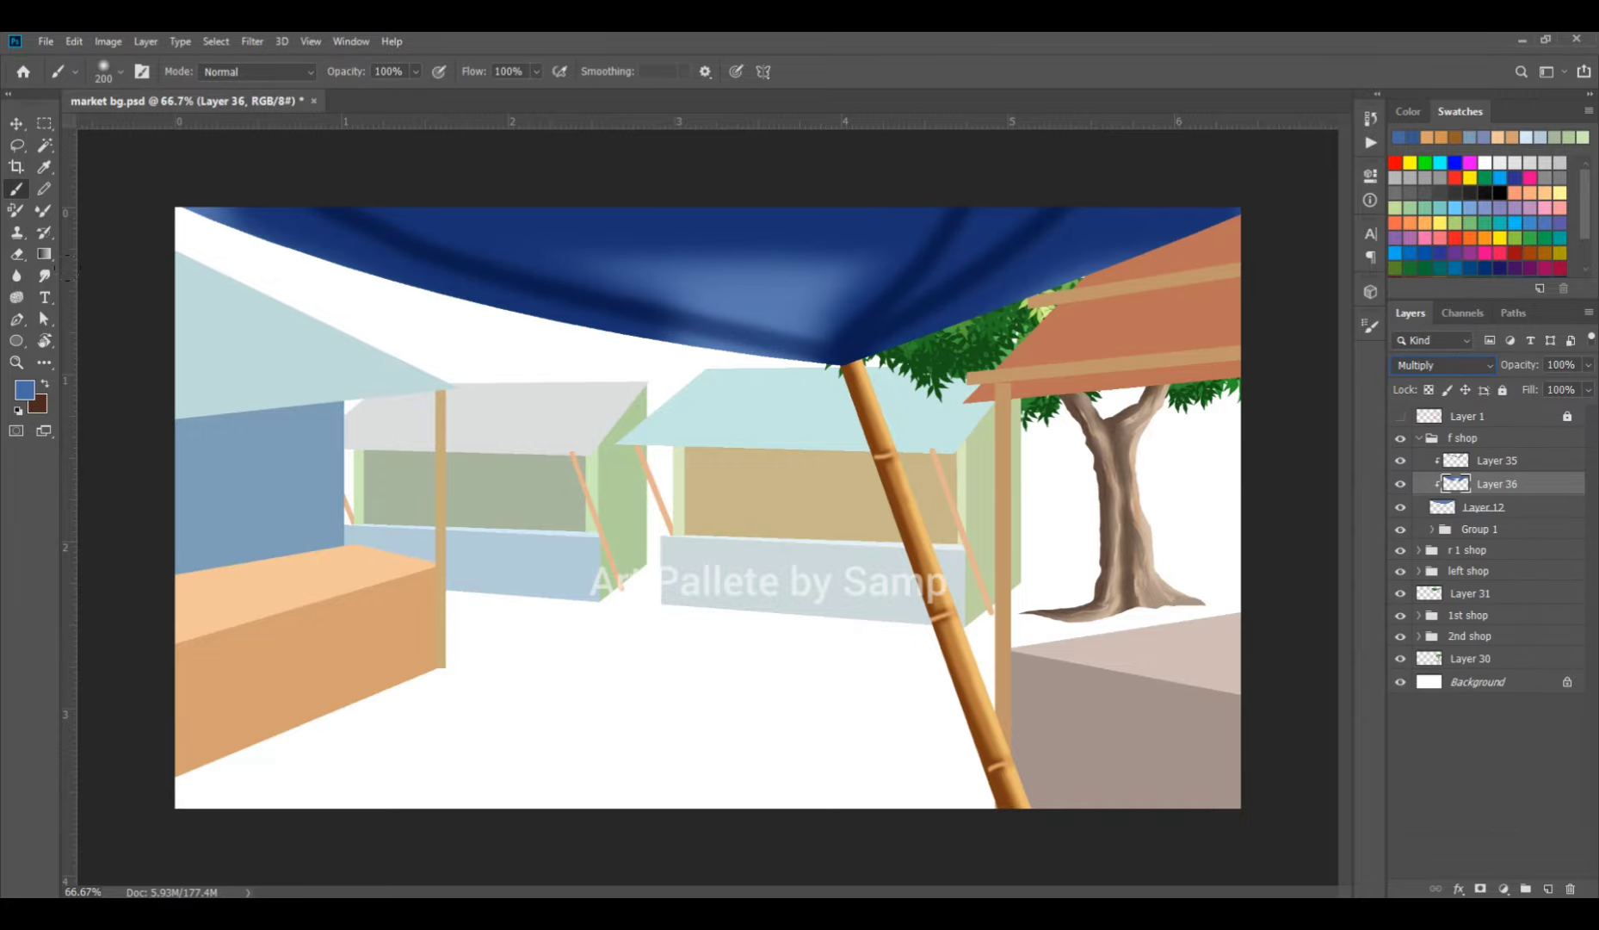
pyautogui.click(17, 256)
pyautogui.press(']')
pyautogui.press(']')
pyautogui.press(']')
pyautogui.press(']')
pyautogui.press(']')
pyautogui.press(']')
pyautogui.press(']')
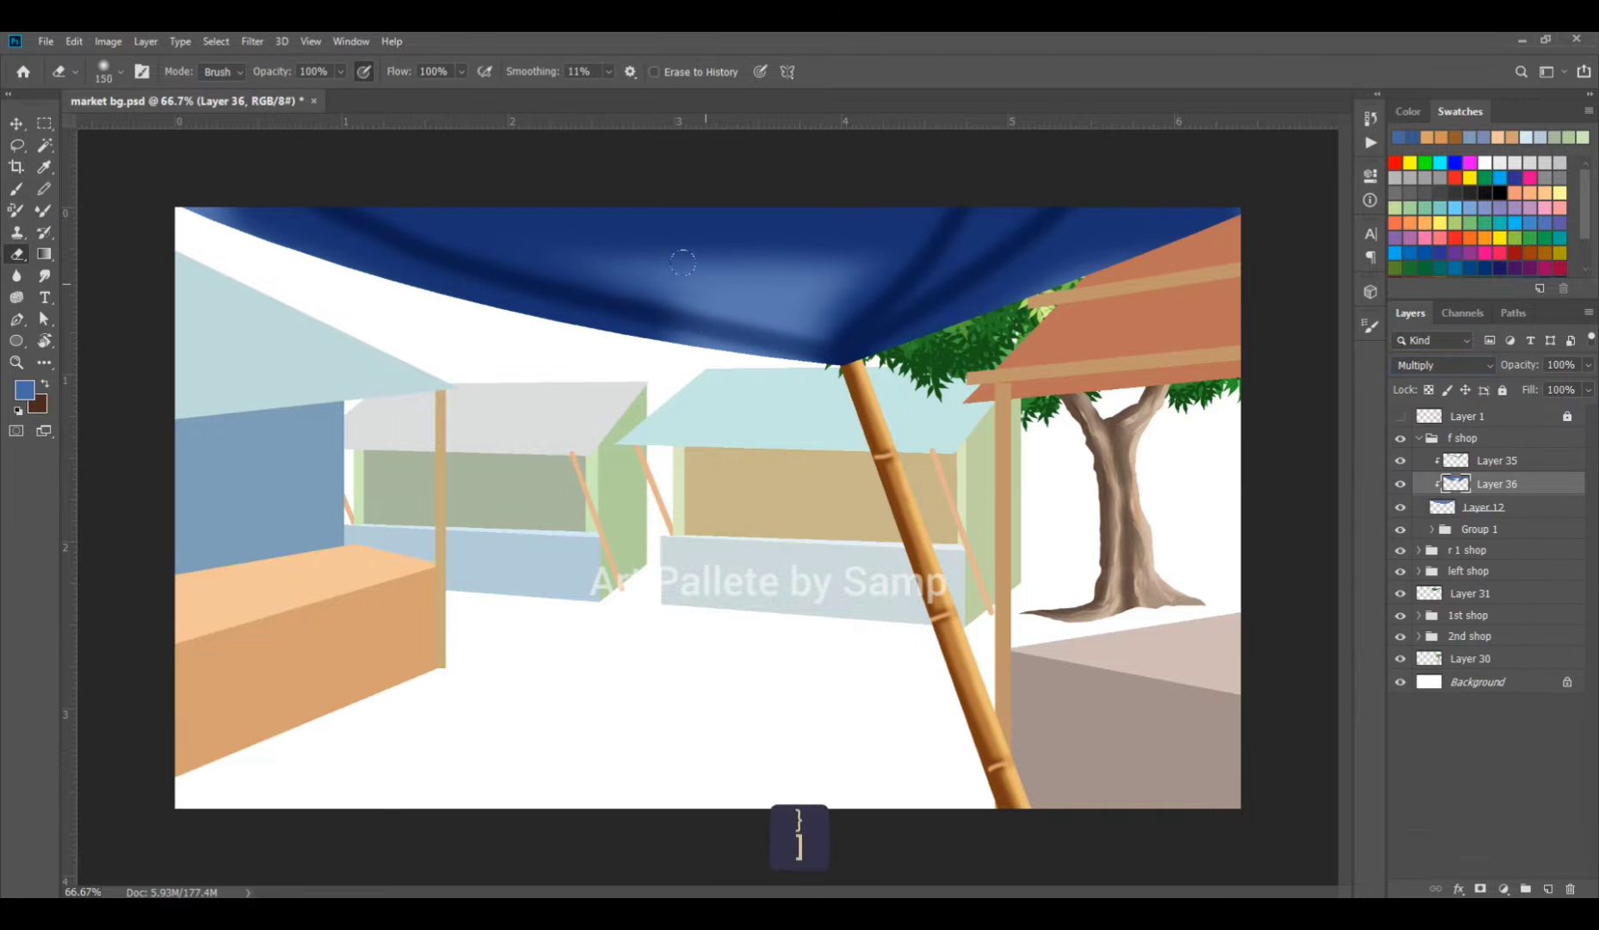
pyautogui.moveTo(524, 241)
pyautogui.mouseDown()
pyautogui.moveTo(571, 297)
pyautogui.moveTo(658, 329)
pyautogui.mouseUp()
pyautogui.moveTo(1140, 230); pyautogui.dragTo(895, 330)
pyautogui.moveTo(642, 241); pyautogui.dragTo(611, 263)
pyautogui.moveTo(462, 297); pyautogui.dragTo(539, 302)
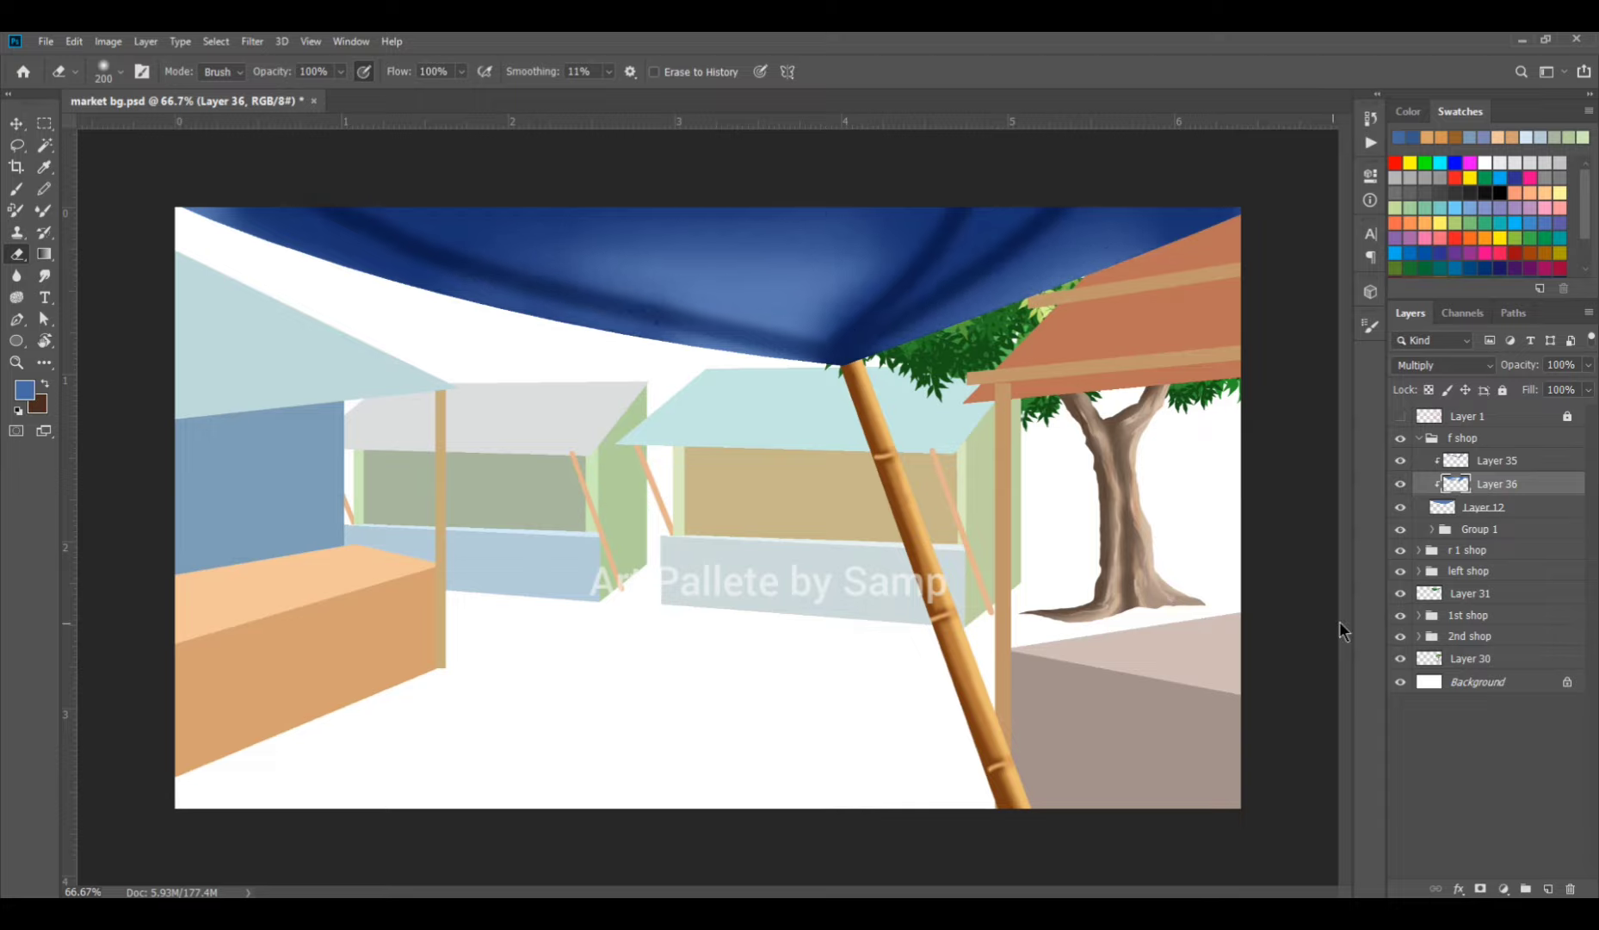
# On a new clipped layer above Layer 35, paint soft light-blue highlights along the canopy's lower edges with a 200 px brush.
pyautogui.click(1498, 461)
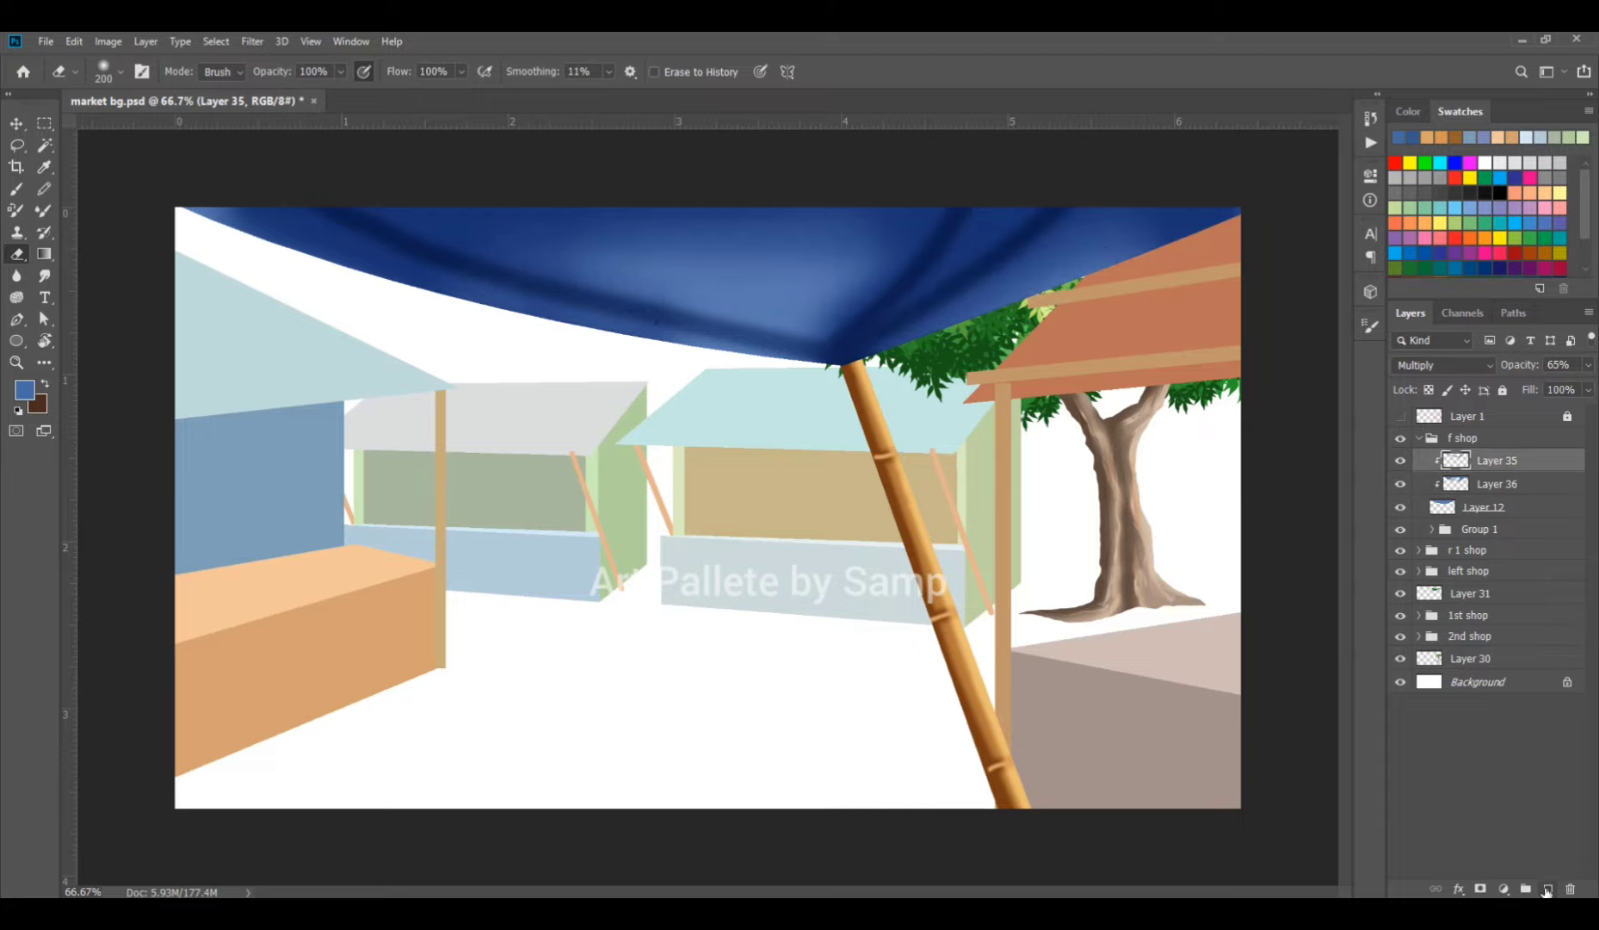
pyautogui.click(1547, 888)
pyautogui.hotkey('ctrl', 'alt', 'g')
pyautogui.press('b')
pyautogui.click(25, 390)
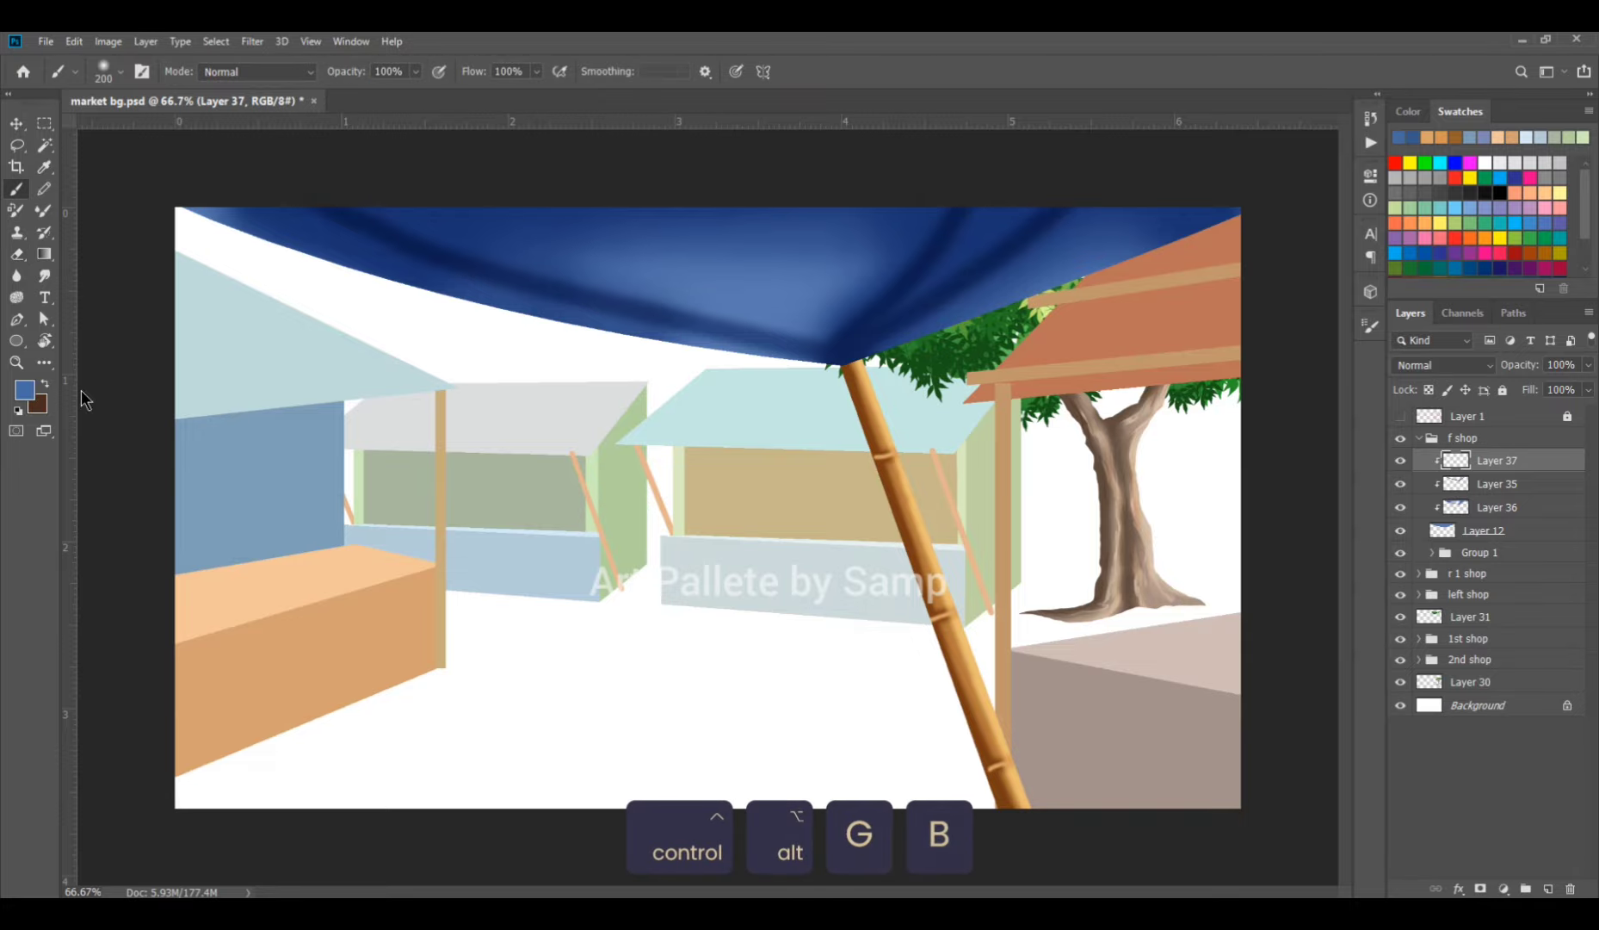
pyautogui.click(768, 295)
pyautogui.click(1013, 150)
pyautogui.click(1306, 103)
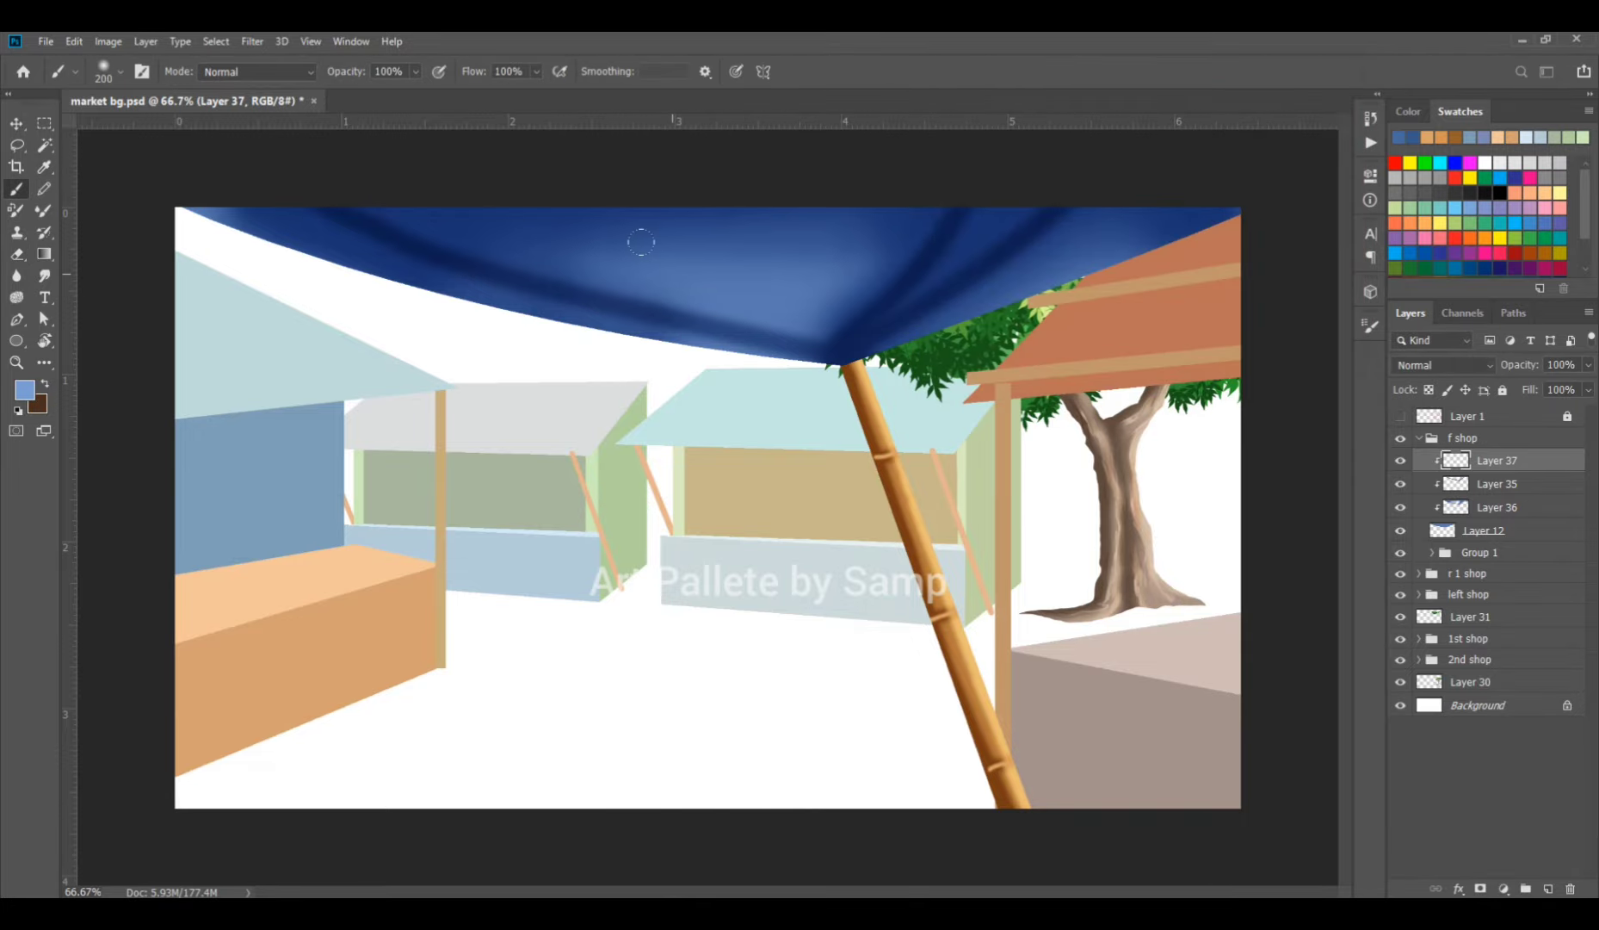
pyautogui.moveTo(642, 243)
pyautogui.mouseDown()
pyautogui.moveTo(749, 285)
pyautogui.moveTo(947, 297)
pyautogui.mouseUp()
pyautogui.moveTo(1011, 349); pyautogui.dragTo(1218, 250)
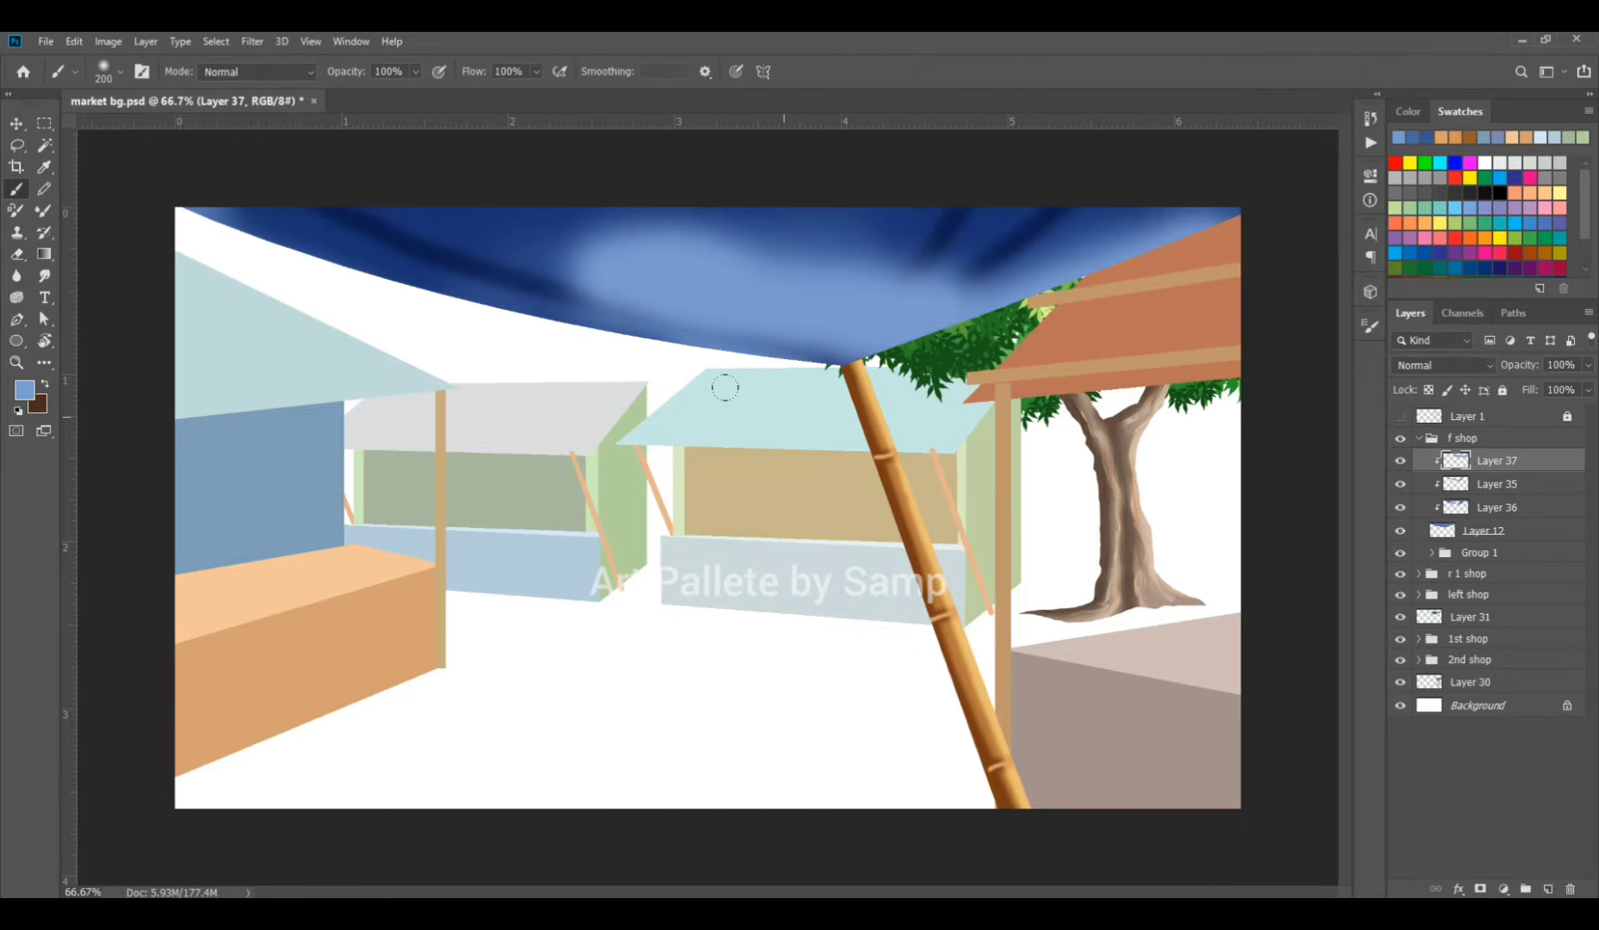
pyautogui.moveTo(344, 276)
pyautogui.mouseDown()
pyautogui.moveTo(572, 364)
pyautogui.moveTo(453, 315)
pyautogui.moveTo(731, 372)
pyautogui.moveTo(245, 268)
pyautogui.mouseUp()
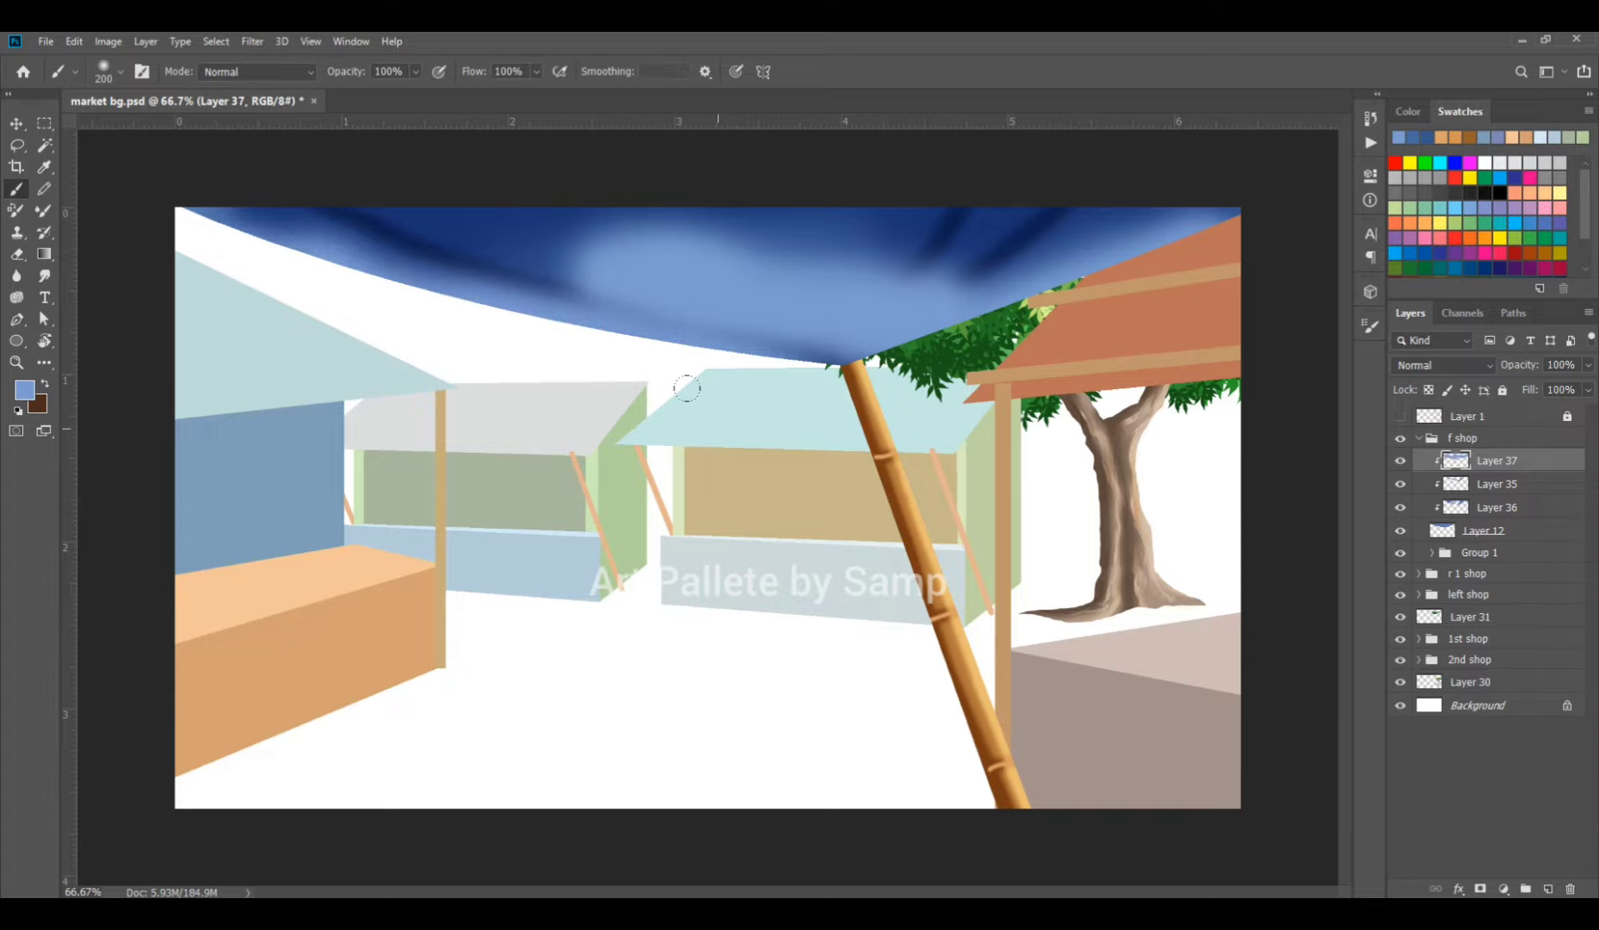
# Erase the upper part of the canopy's light-blue highlight and set Layer 37 to Overlay blending.
pyautogui.press('e')
pyautogui.moveTo(678, 293)
pyautogui.mouseDown()
pyautogui.moveTo(549, 203)
pyautogui.moveTo(761, 214)
pyautogui.moveTo(832, 256)
pyautogui.moveTo(521, 201)
pyautogui.moveTo(910, 233)
pyautogui.moveTo(667, 218)
pyautogui.mouseUp()
pyautogui.moveTo(375, 168); pyautogui.dragTo(900, 235)
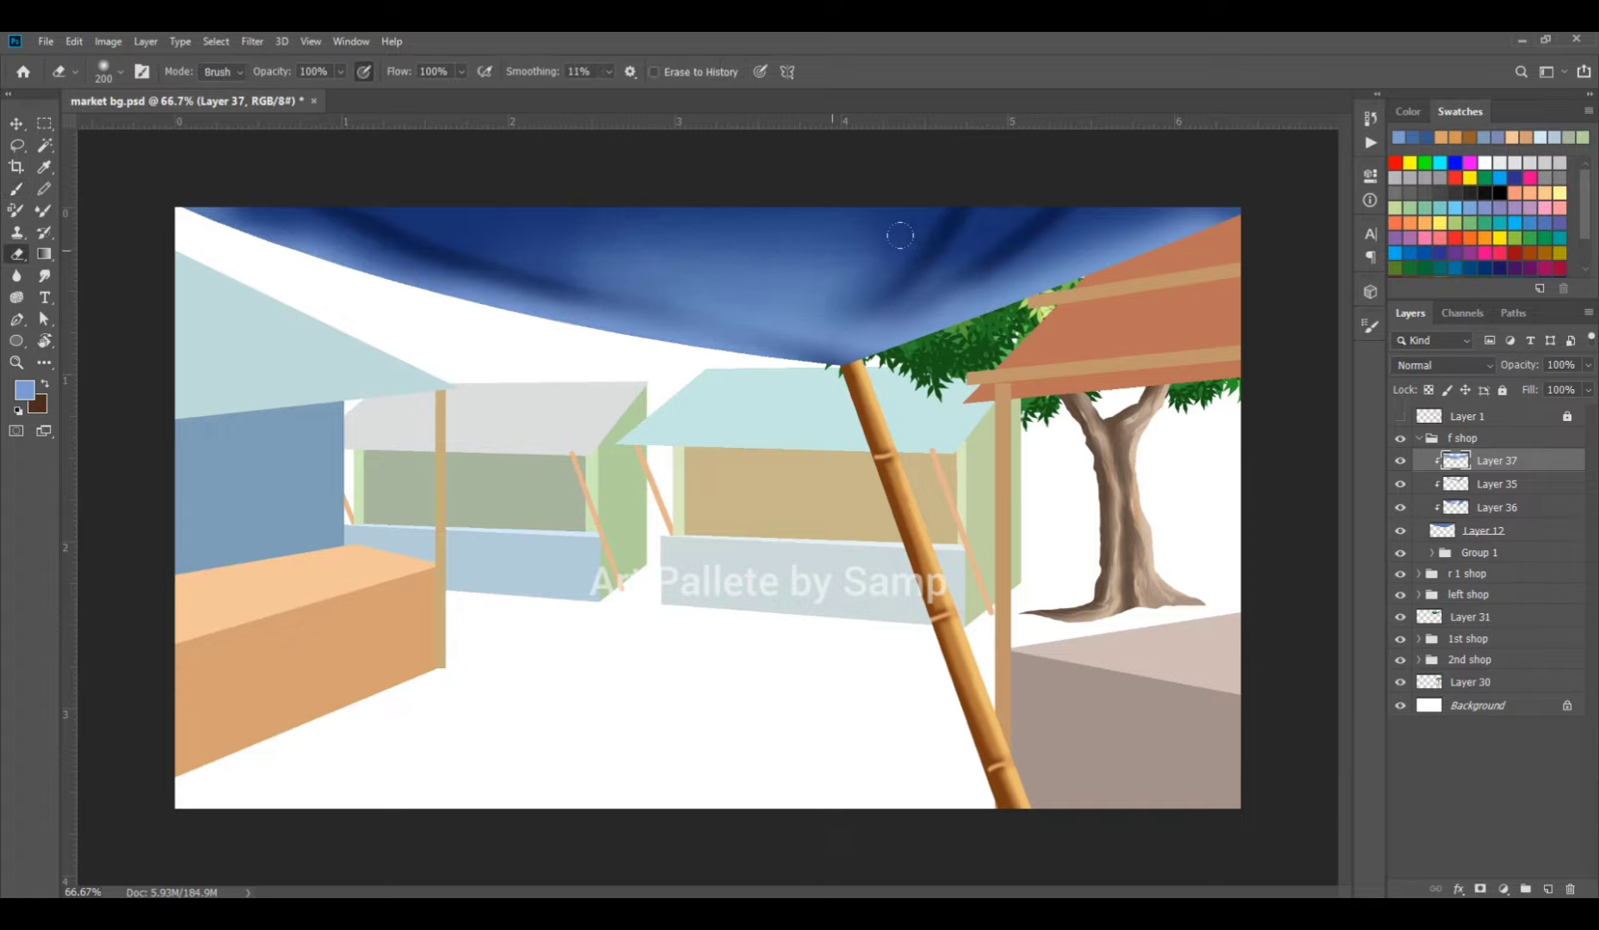
pyautogui.click(1435, 371)
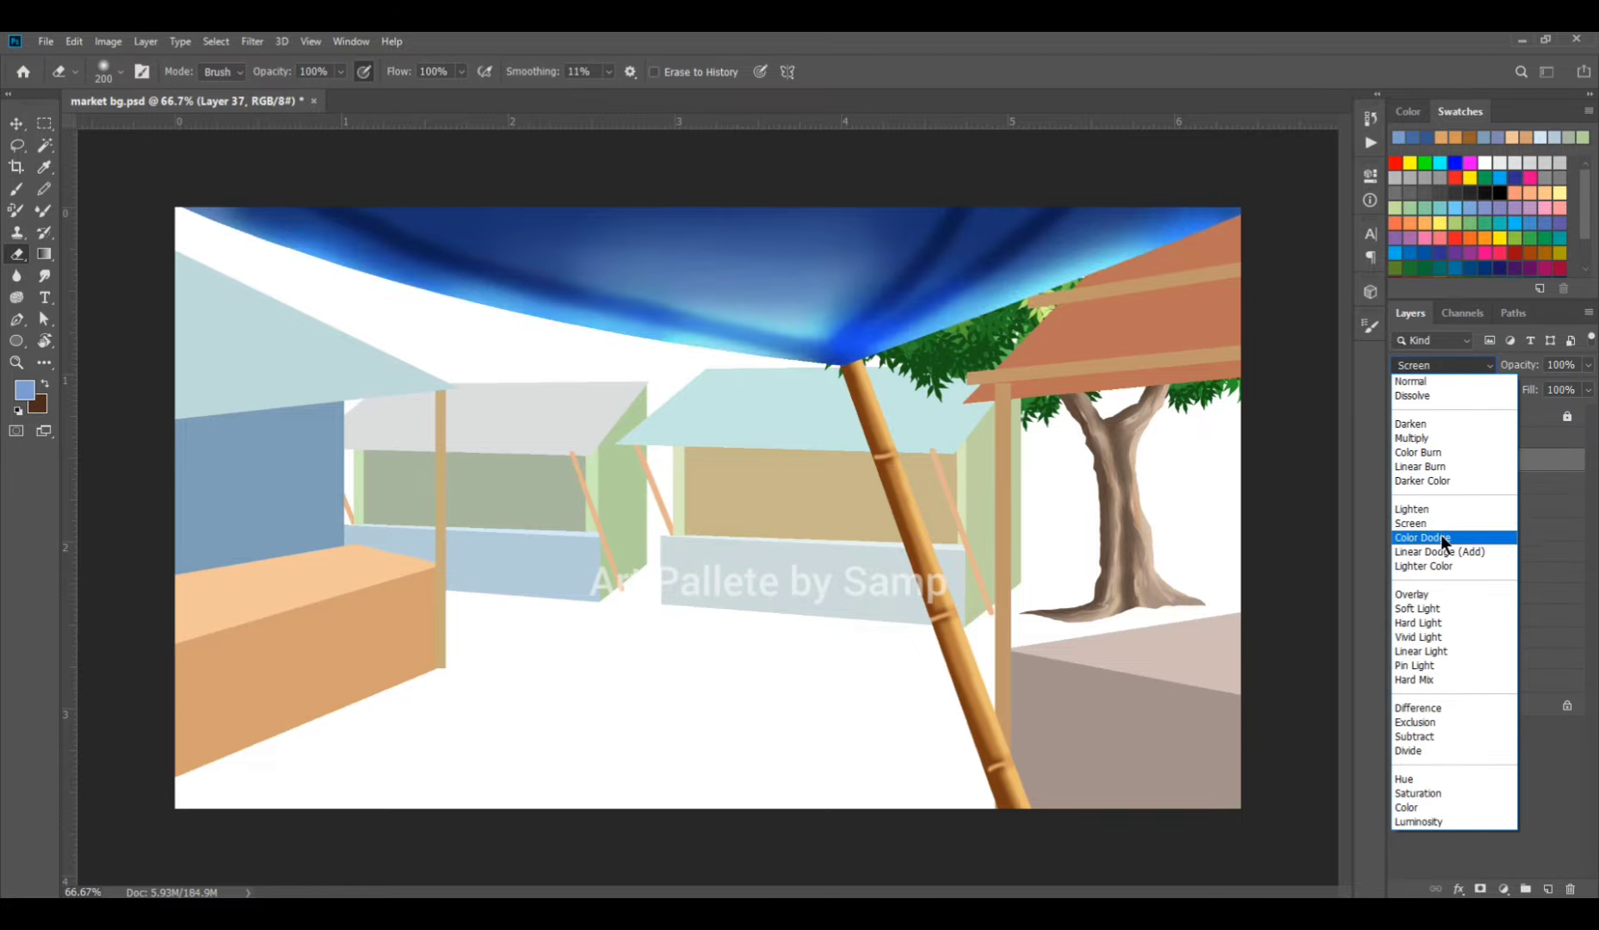
pyautogui.click(1439, 596)
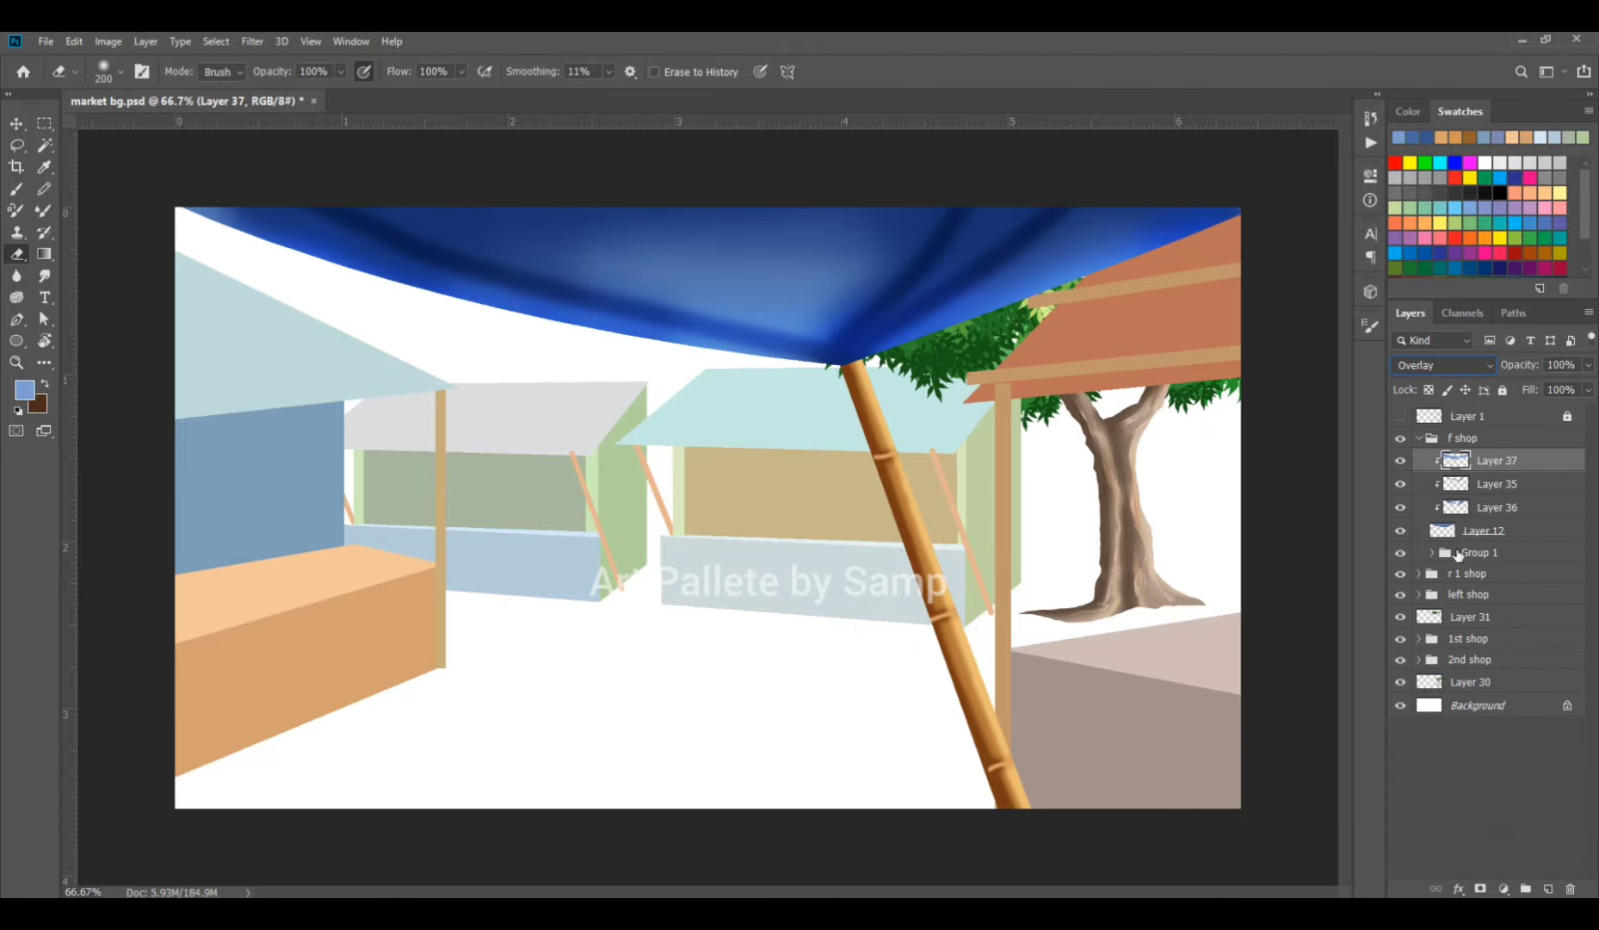
# Group the canopy's Layer 12 with its three clipped shading layers.
pyautogui.click(1452, 768)
pyautogui.click(1493, 461)
pyautogui.keyDown('shift'); pyautogui.click(1498, 532); pyautogui.keyUp('shift')
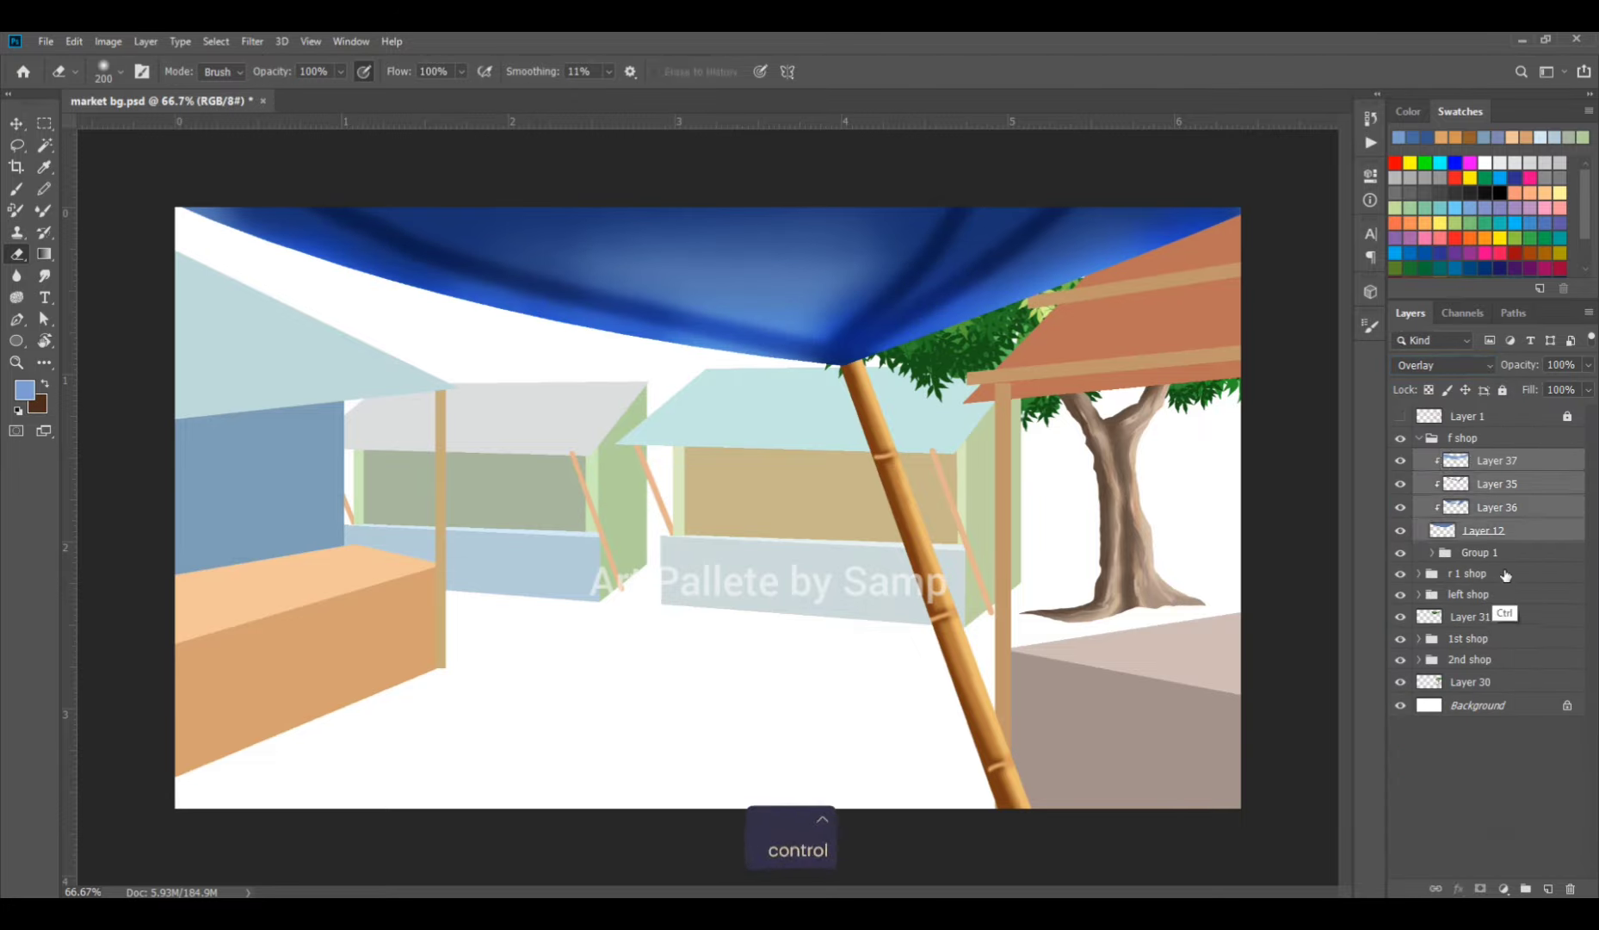
pyautogui.hotkey('ctrl', 'g')
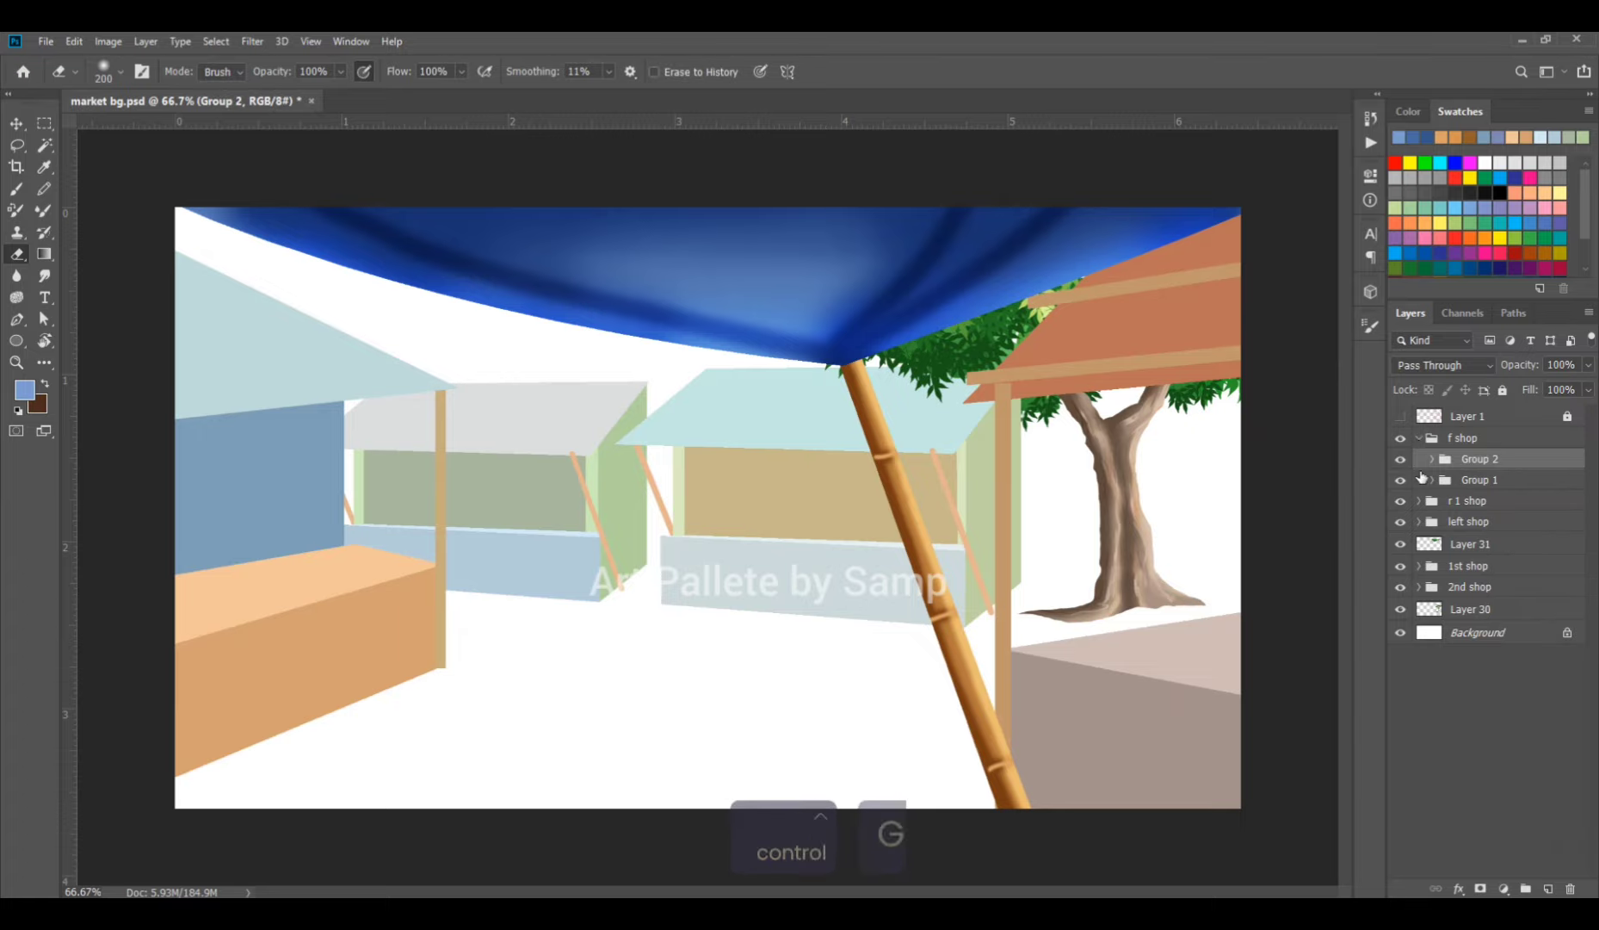
# Add a new layer atop the canopy group and lasso thin border strips along the canopy's edges on both sides of the pole.
pyautogui.click(1431, 458)
pyautogui.press('l')
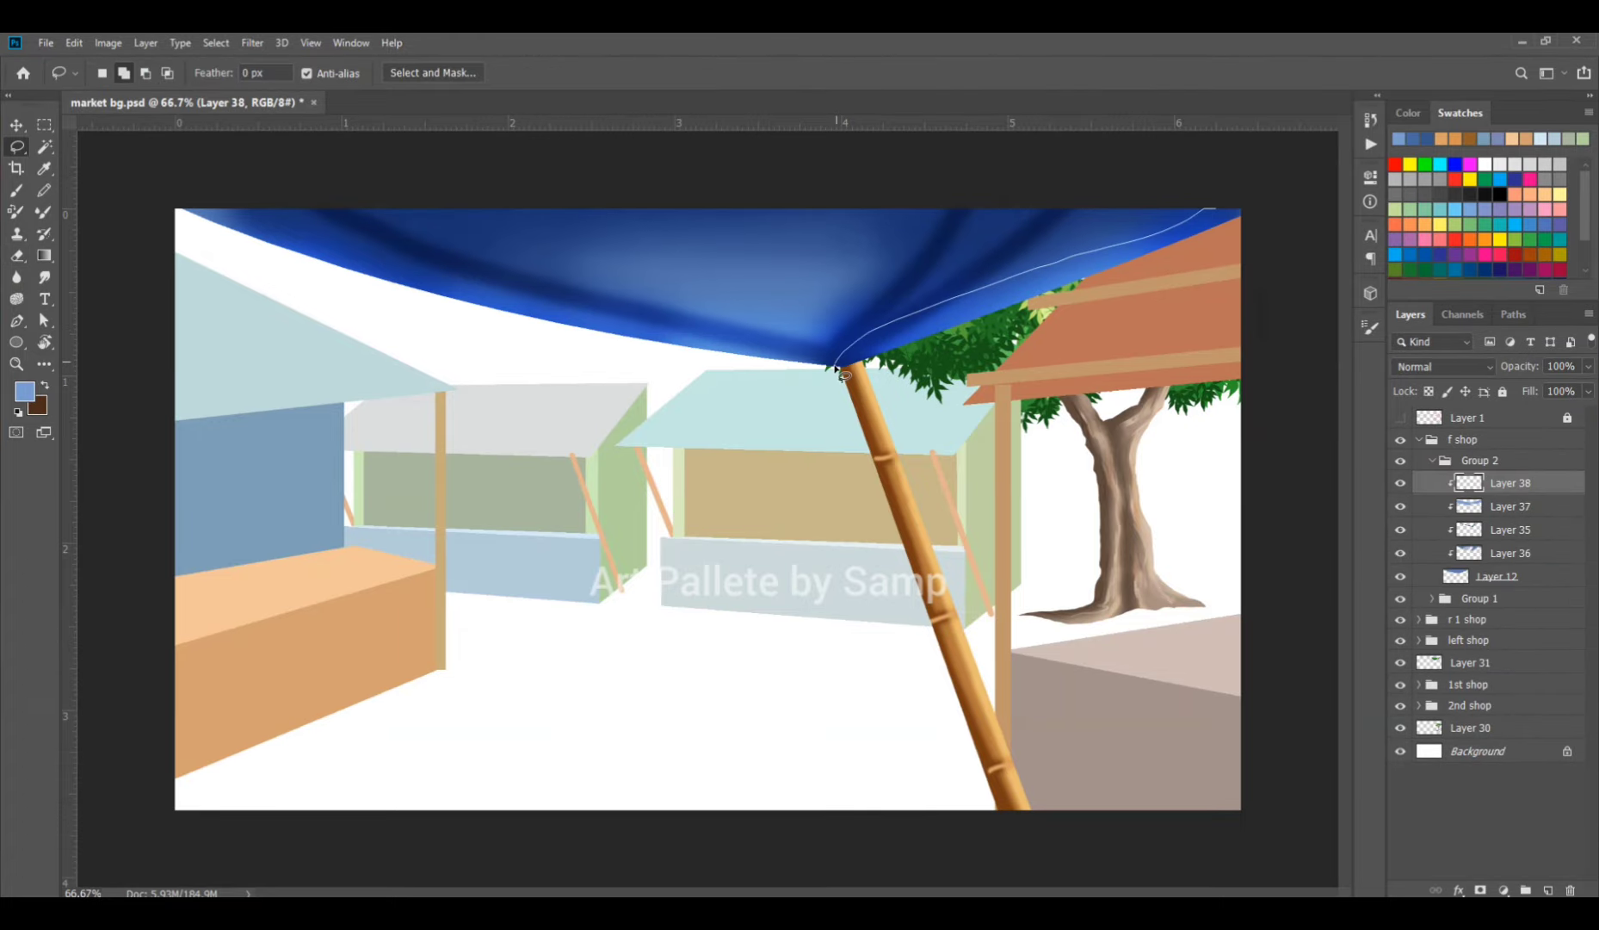
pyautogui.moveTo(1239, 228); pyautogui.dragTo(1238, 231)
pyautogui.moveTo(203, 210); pyautogui.dragTo(295, 235)
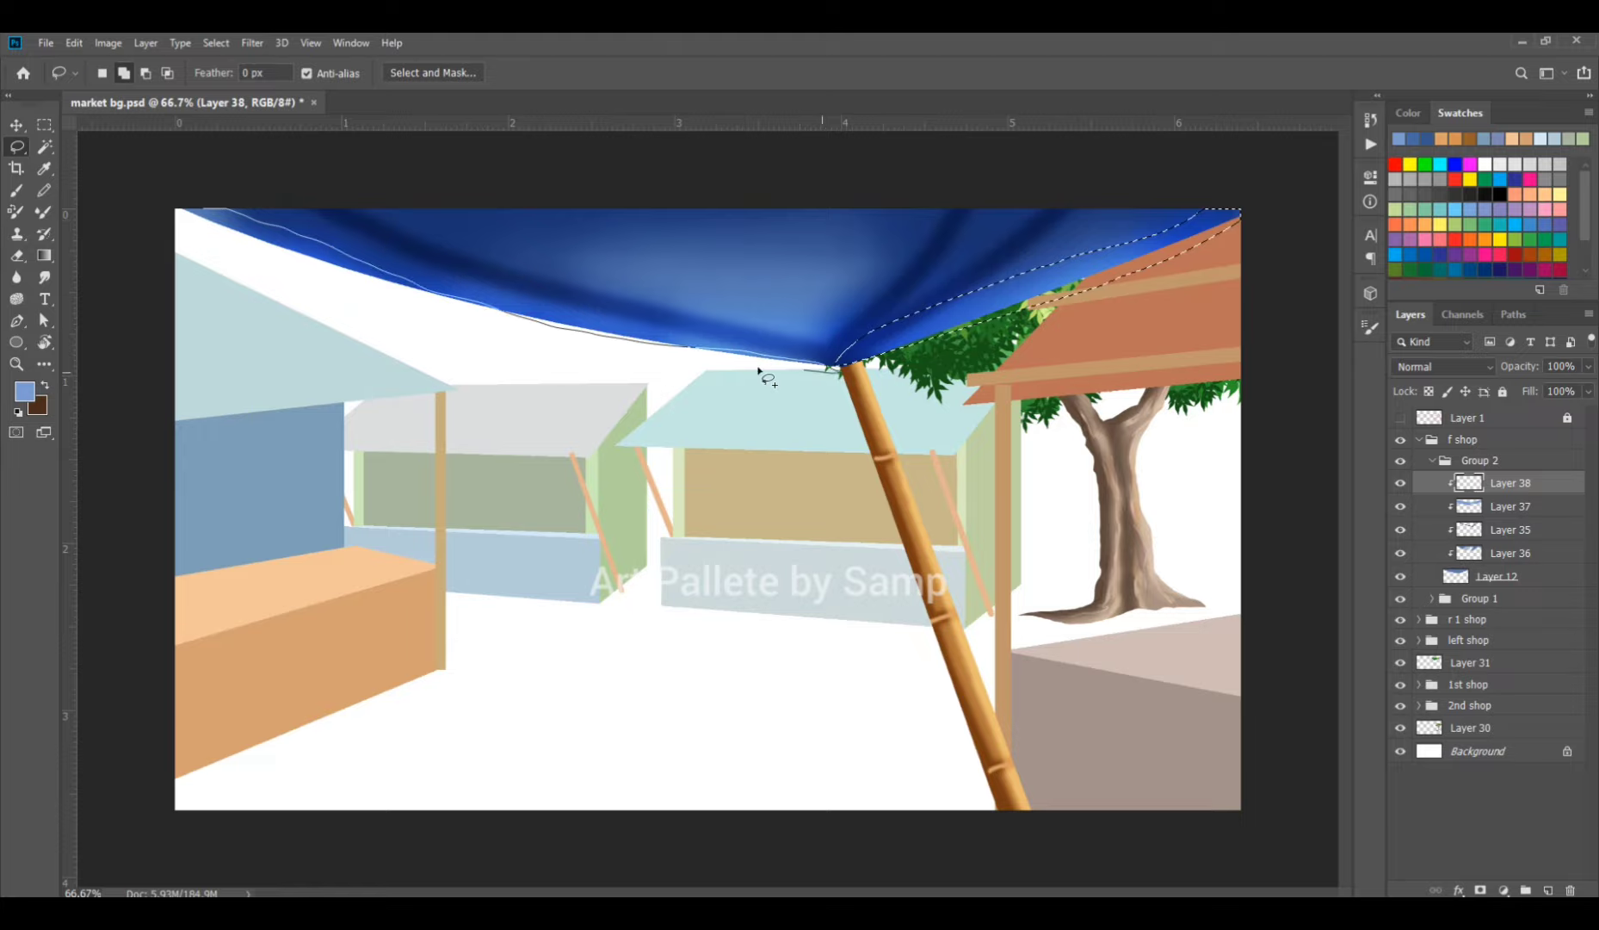
pyautogui.moveTo(760, 372)
pyautogui.mouseDown()
pyautogui.moveTo(469, 323)
pyautogui.moveTo(178, 212)
pyautogui.mouseUp()
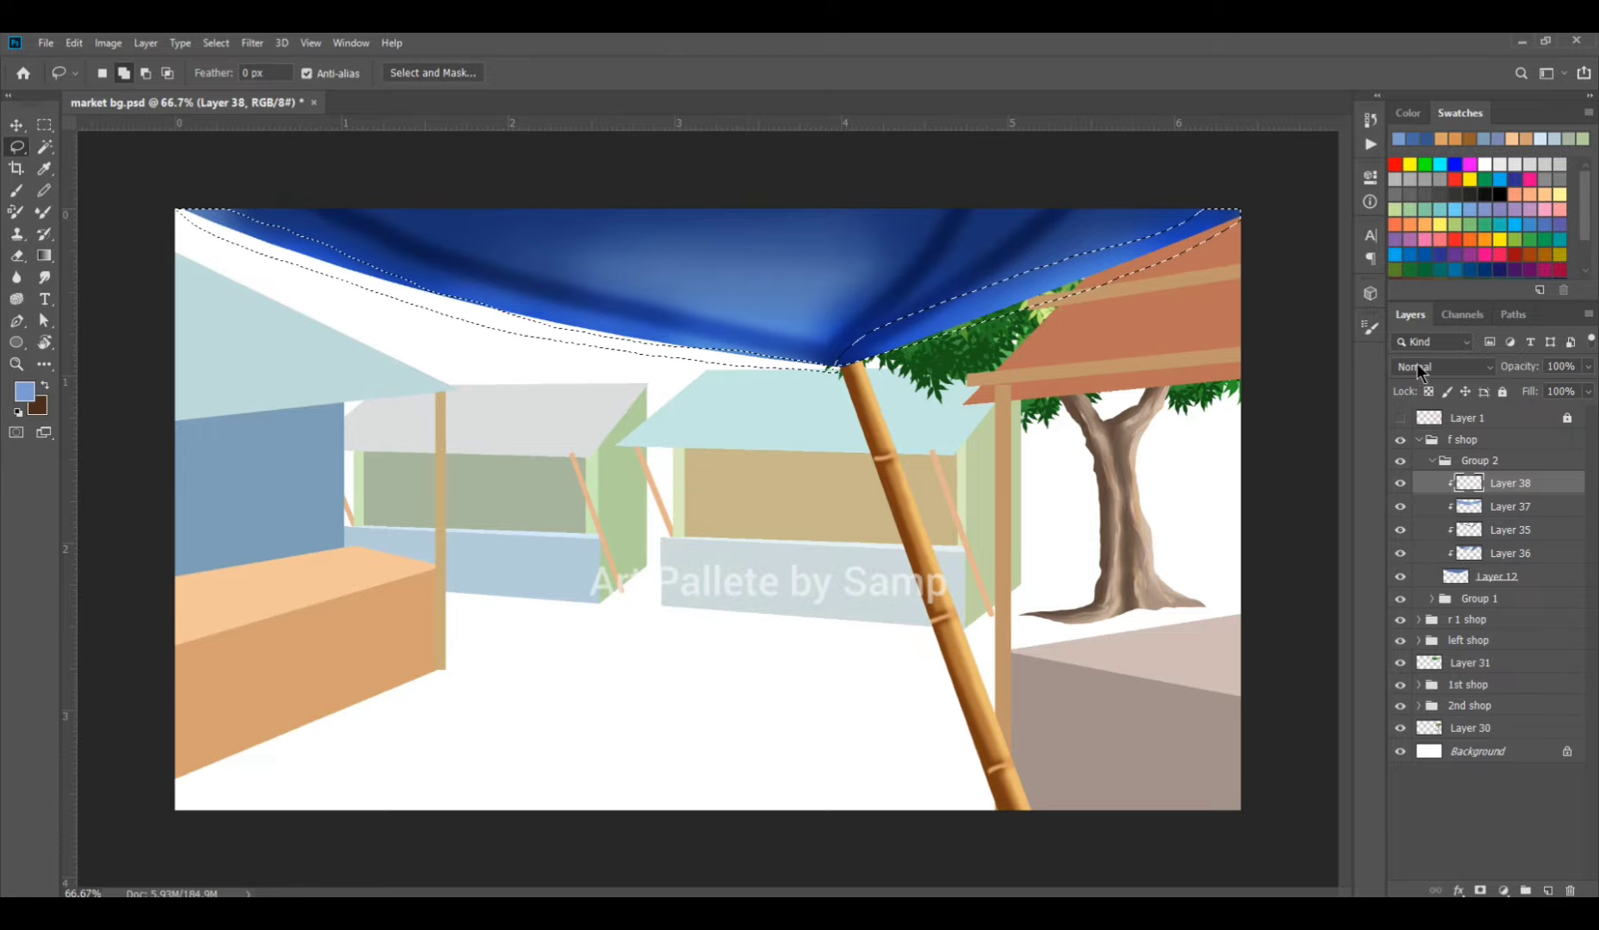
# Release Layer 38 from the clipping mask and fill the selected border strips with dark navy #26325a.
pyautogui.click(26, 392)
pyautogui.click(895, 286)
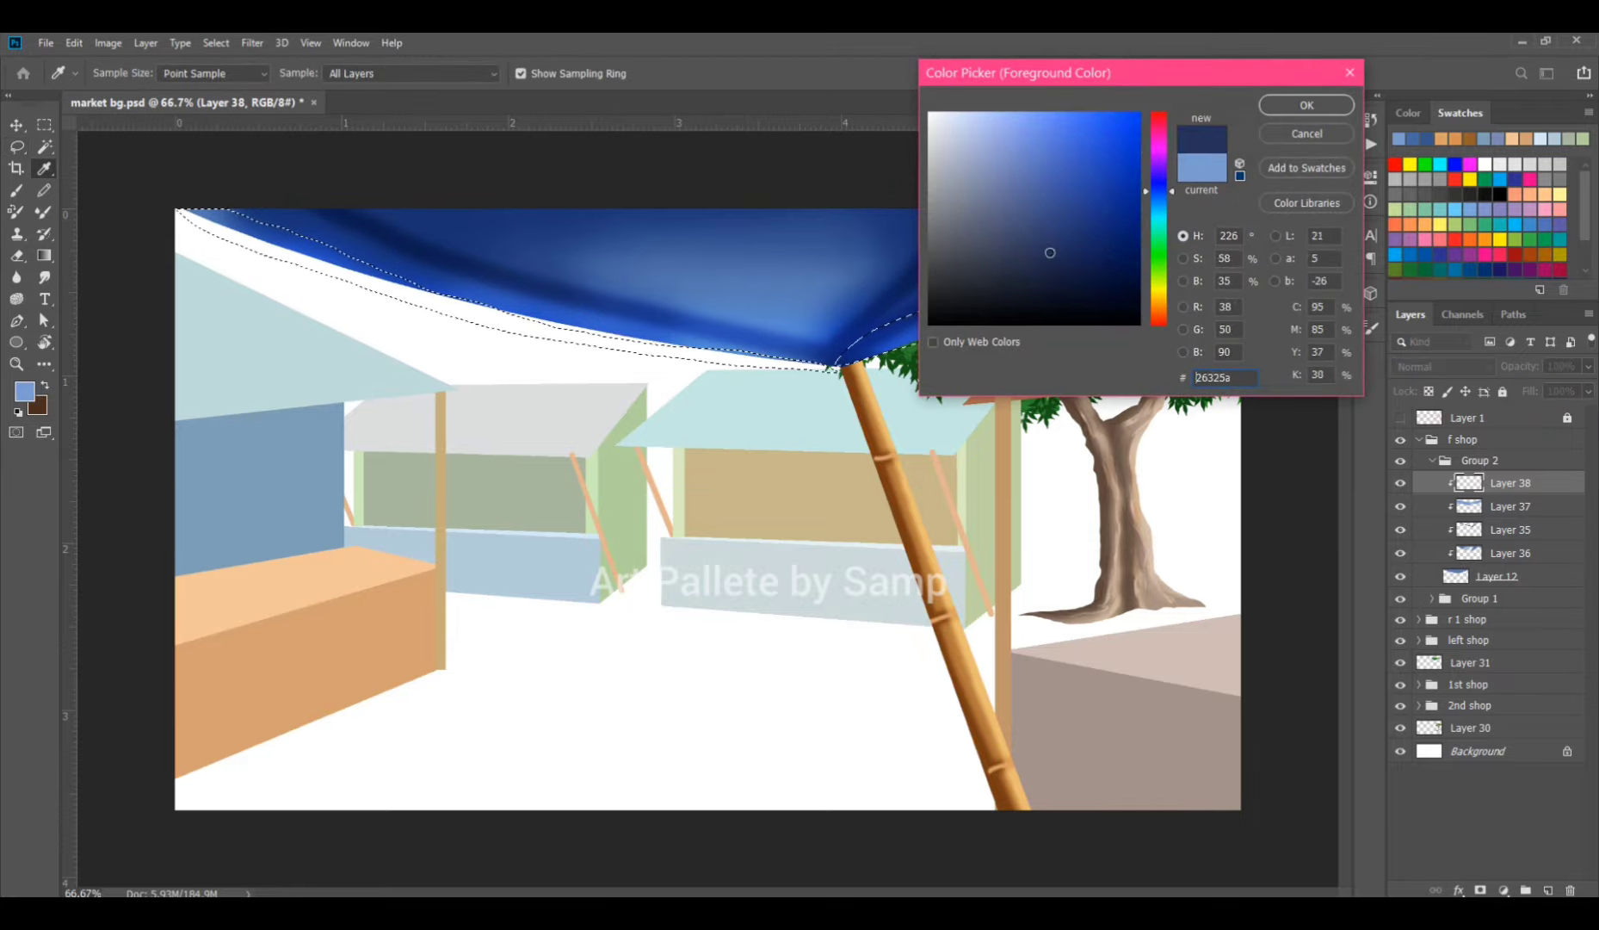
pyautogui.click(1312, 120)
pyautogui.hotkey('ctrl', 'alt', 'g')
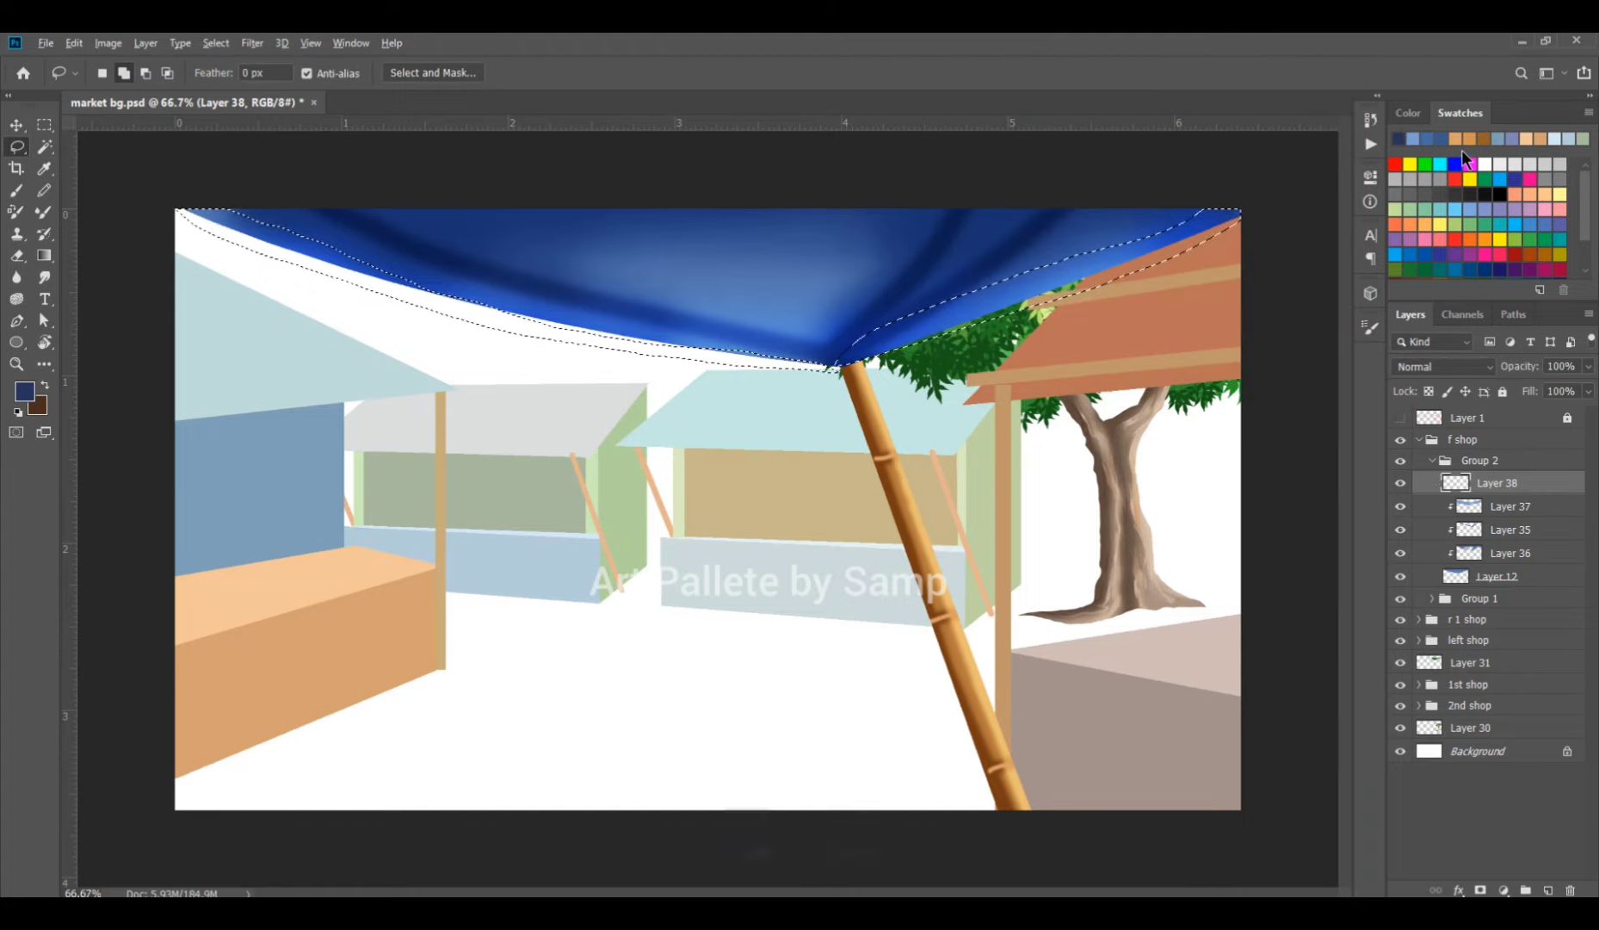
pyautogui.hotkey('alt', 'BackSpace')
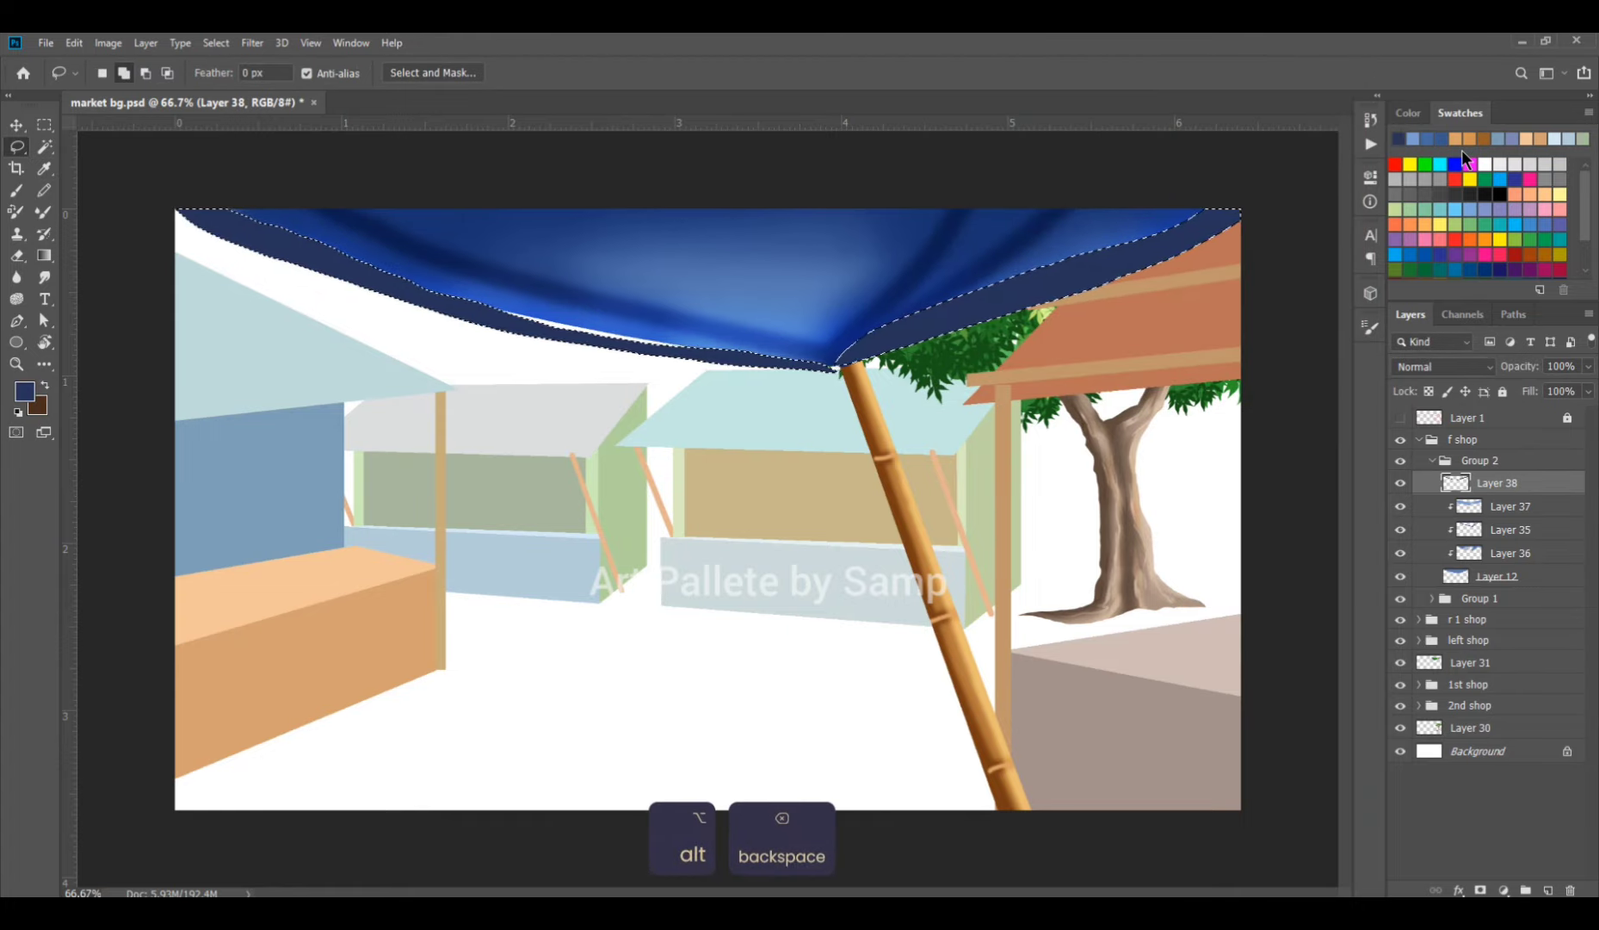
pyautogui.hotkey('ctrl', 'd')
# Lasso the thin stretch of the border left of the pole and fill it with the same navy.
pyautogui.moveTo(390, 278)
pyautogui.mouseDown()
pyautogui.moveTo(577, 316)
pyautogui.moveTo(463, 266)
pyautogui.mouseUp()
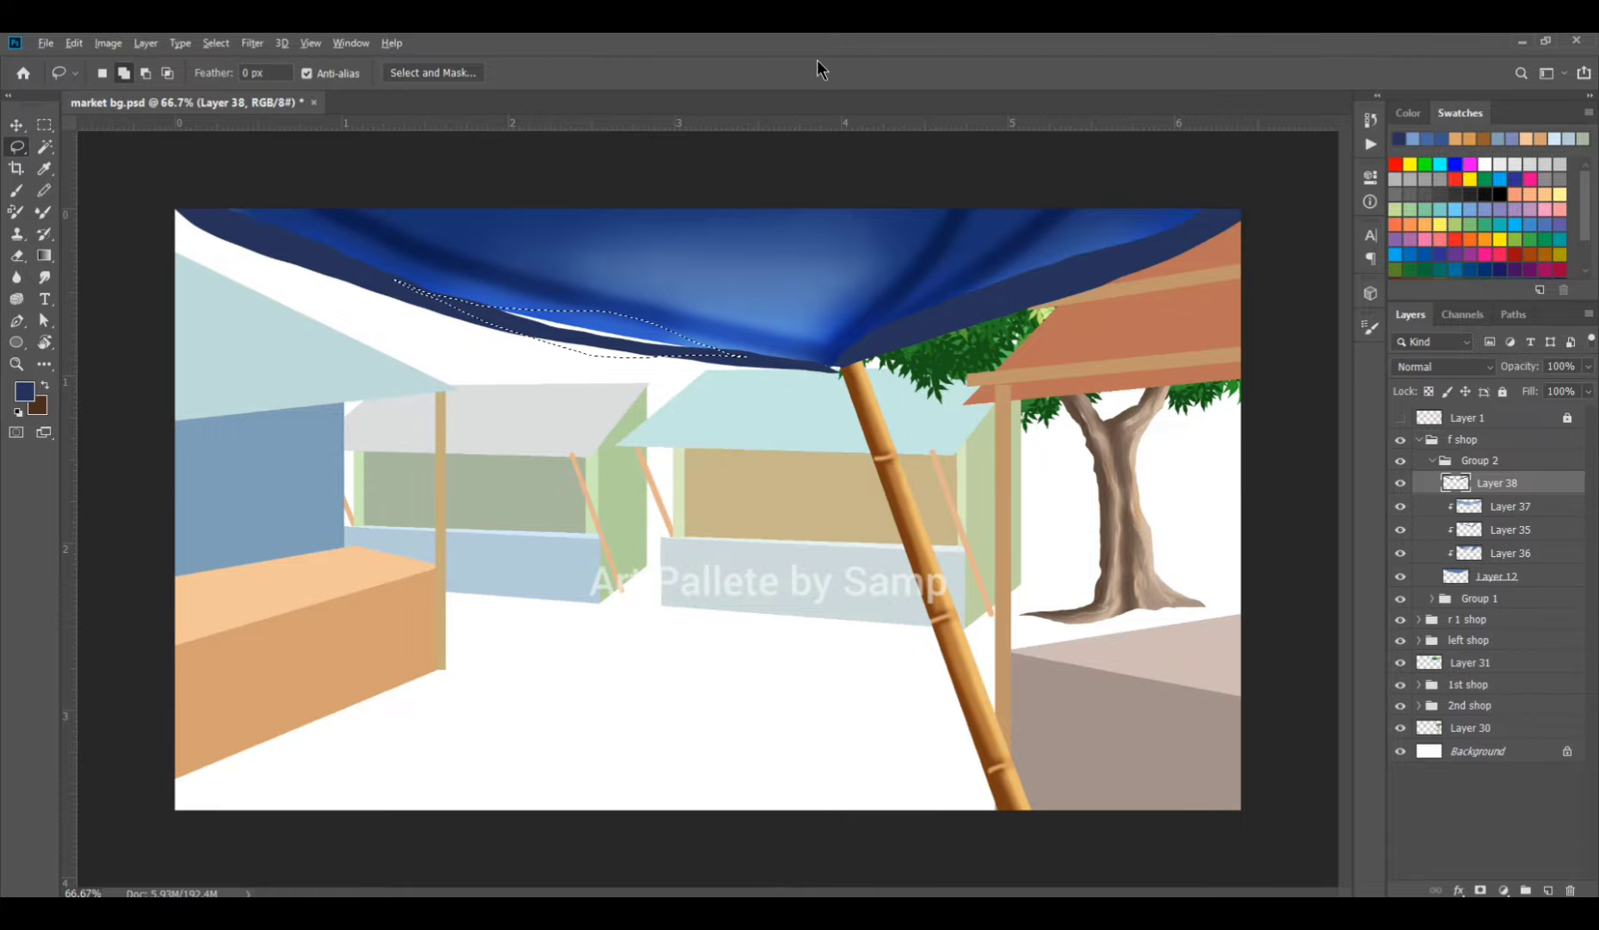
pyautogui.hotkey('alt', 'BackSpace')
pyautogui.hotkey('ctrl', 'd')
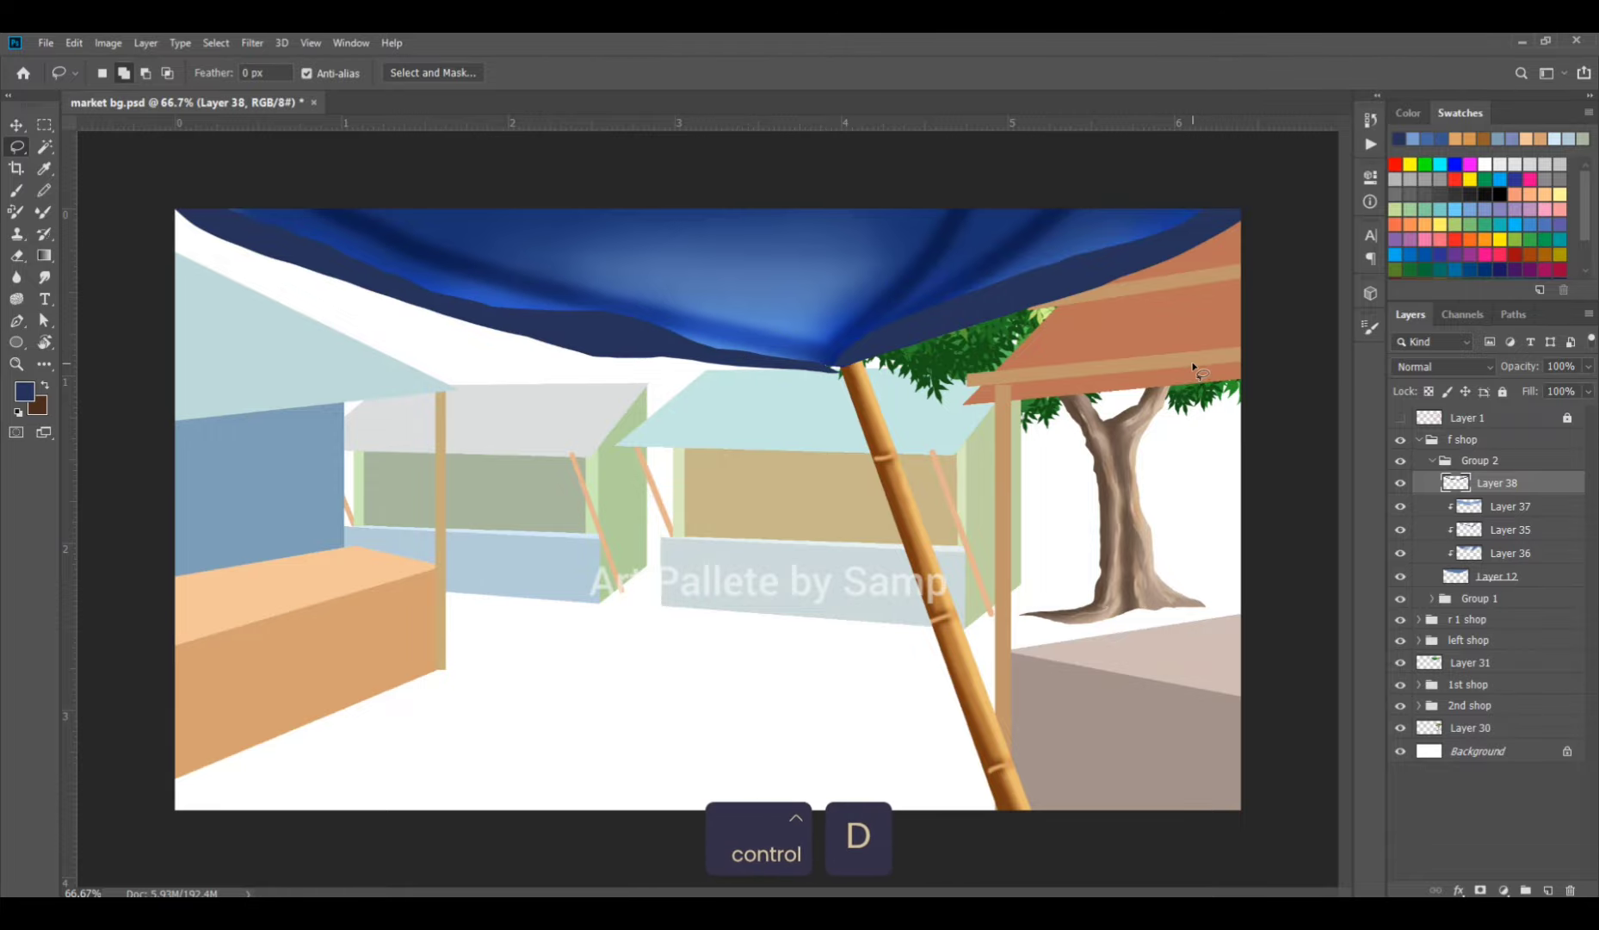
# Lasso the gap in the border at the pole's top and fill it with navy to join both strips.
pyautogui.hotkey('ctrl', 't')
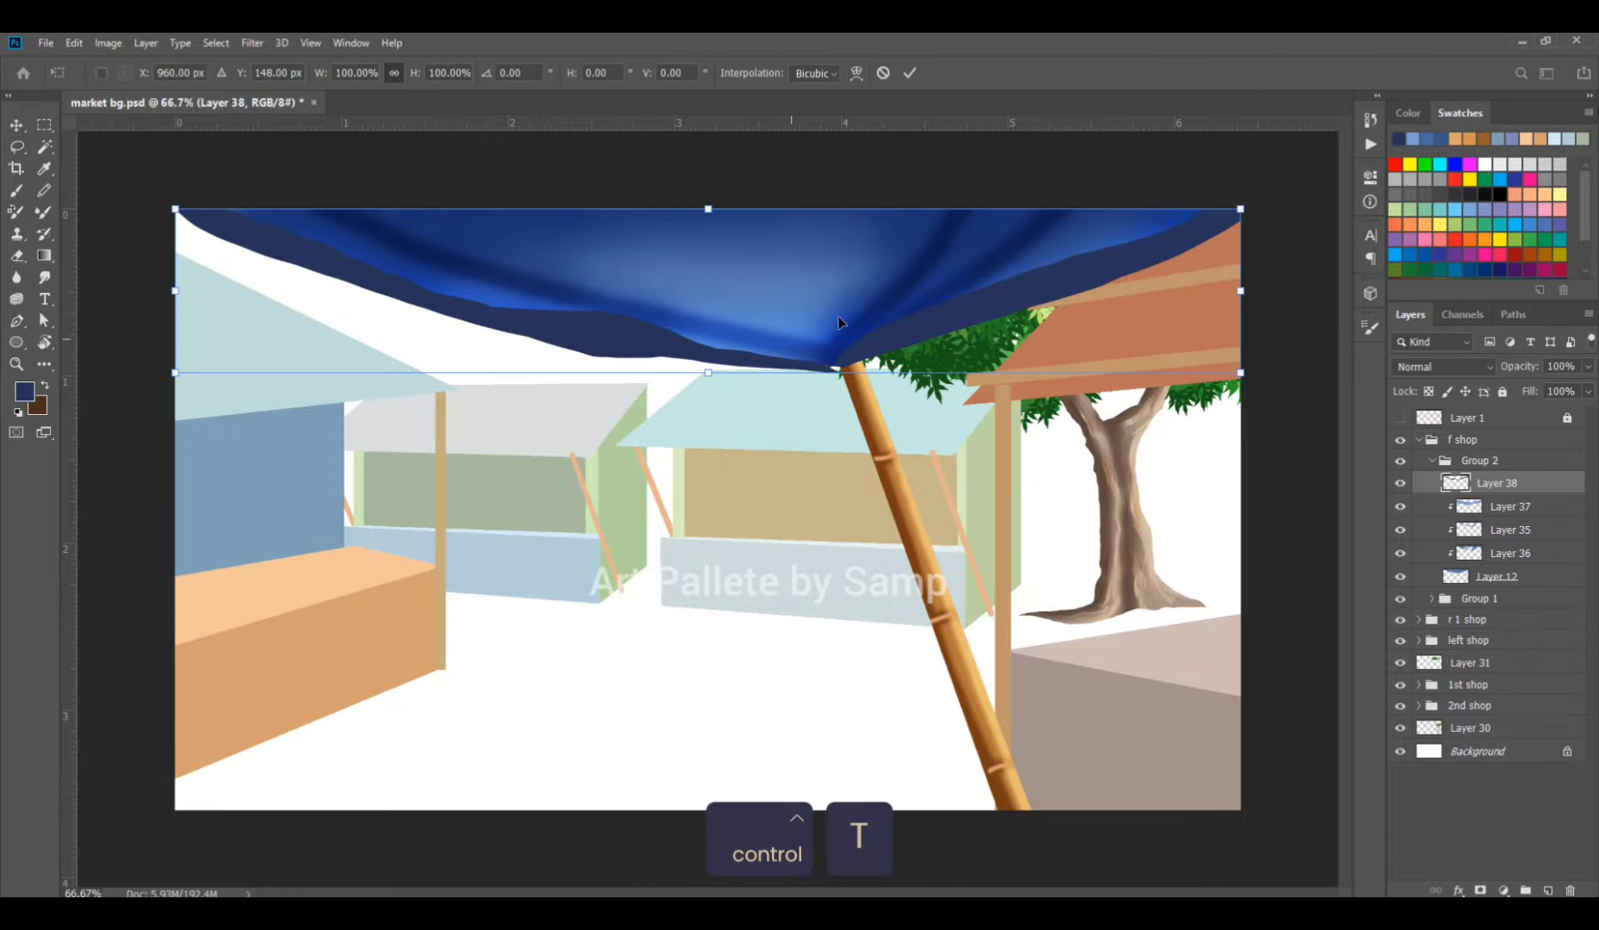
pyautogui.press('Return')
pyautogui.keyDown('ctrl'); pyautogui.click(904, 367); pyautogui.keyUp('ctrl')
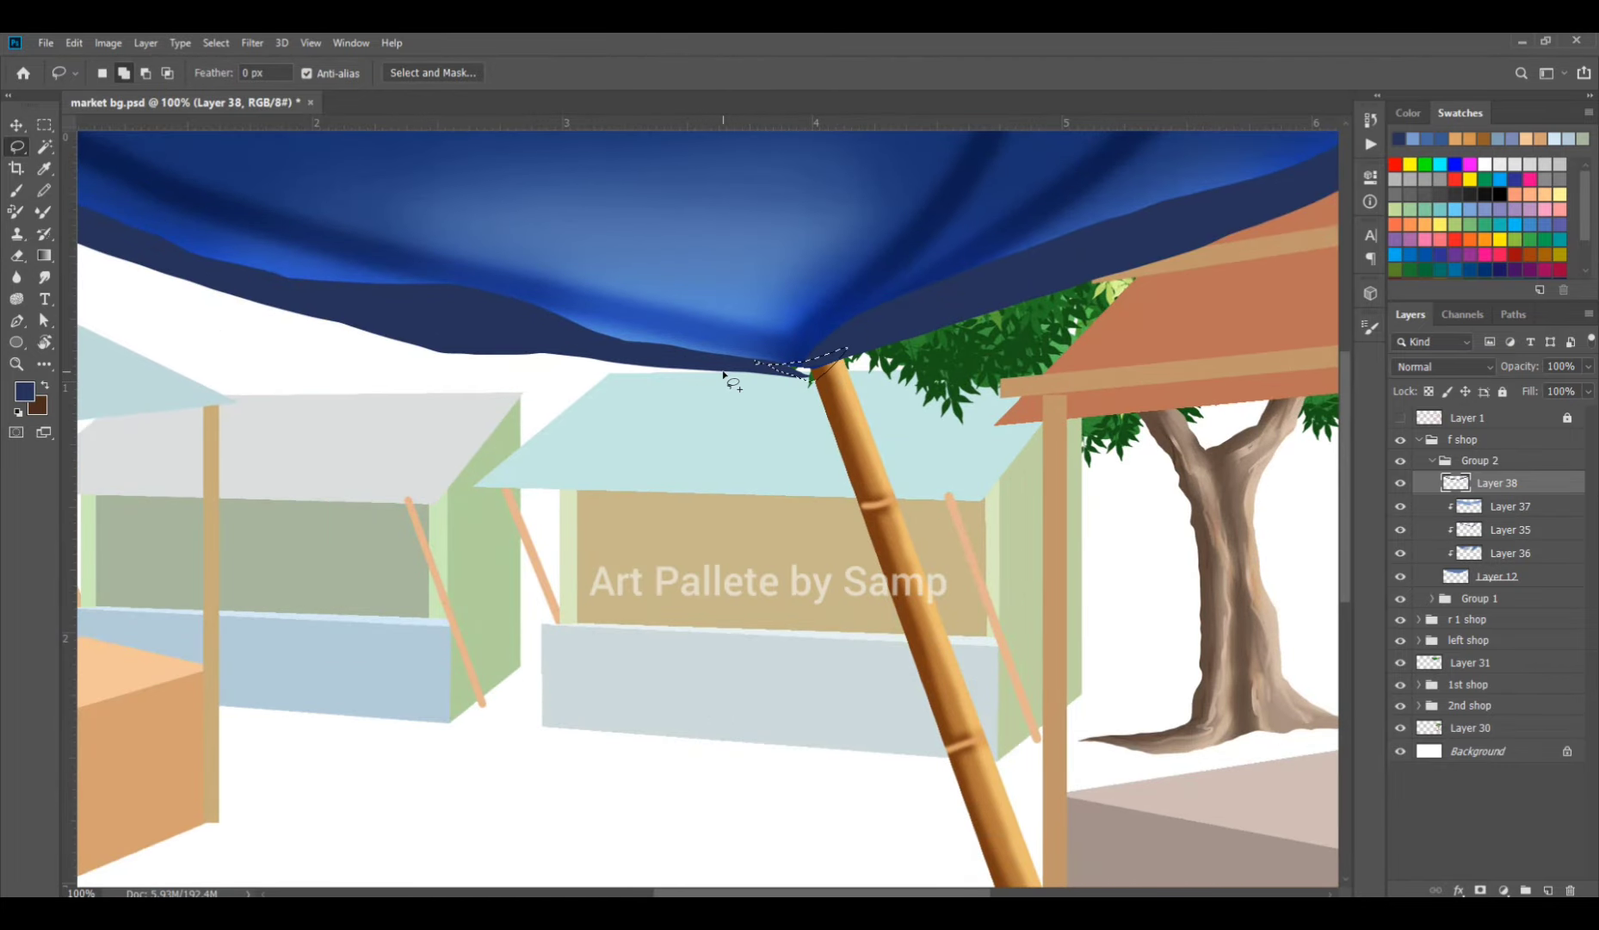
pyautogui.hotkey('alt', 'BackSpace')
pyautogui.hotkey('ctrl', 'd')
pyautogui.hotkey('ctrl', '-')
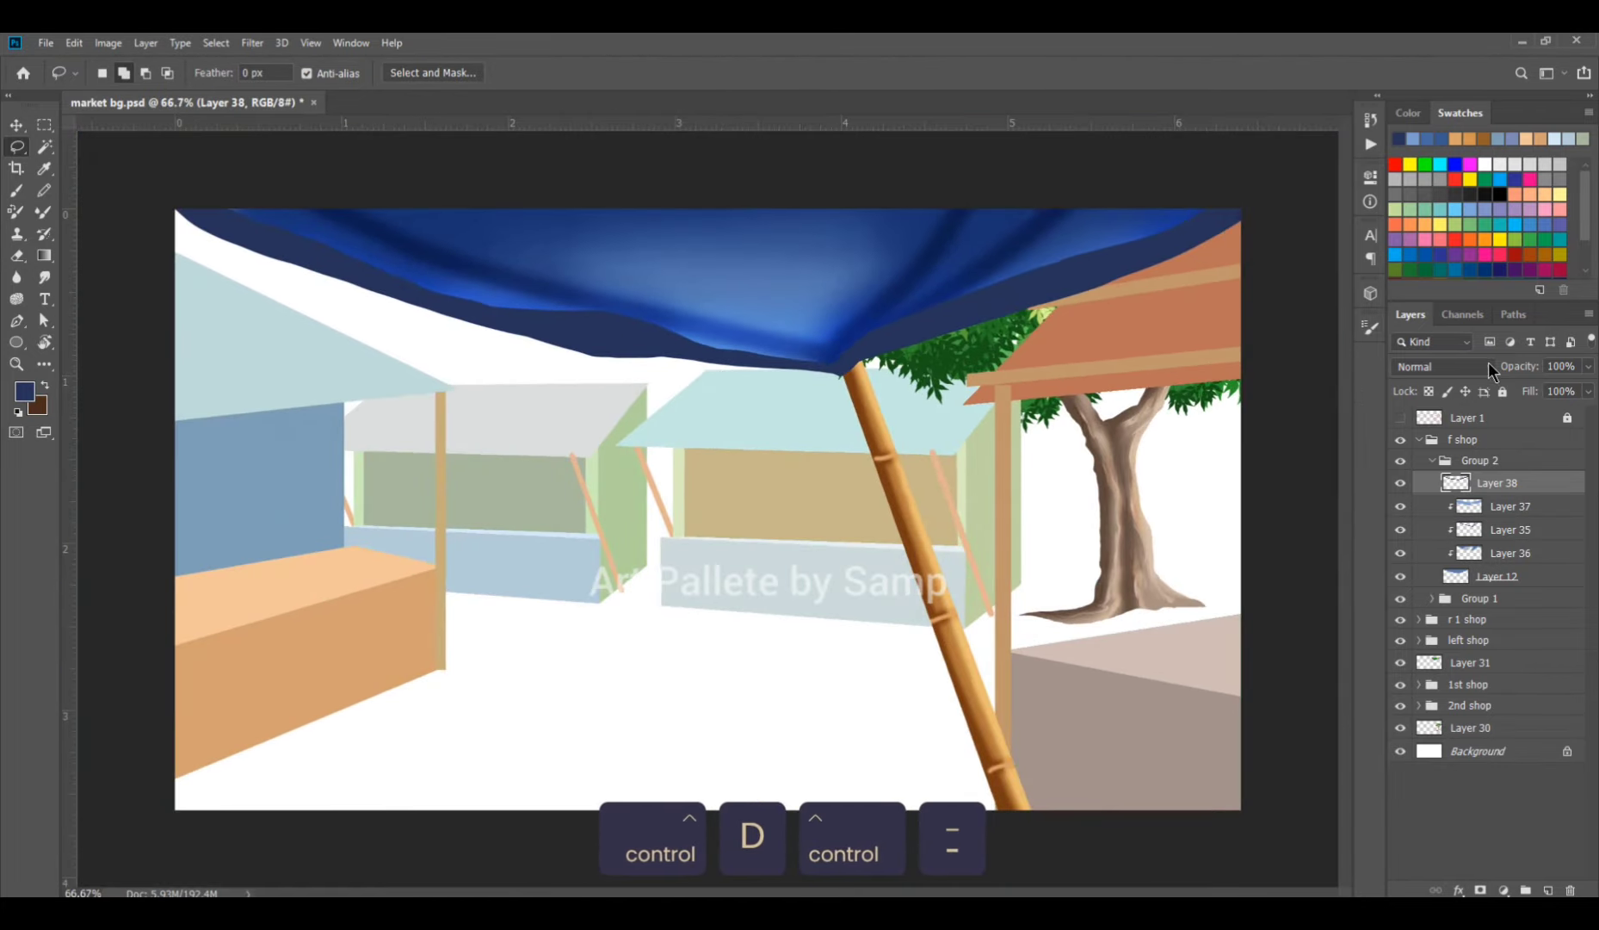
# Choose the darker navy #1f263b and add a new layer clipped to the border's Layer 38 for brush shading.
pyautogui.keyDown('ctrl'); pyautogui.click(1455, 484); pyautogui.keyUp('ctrl')
pyautogui.click(25, 394)
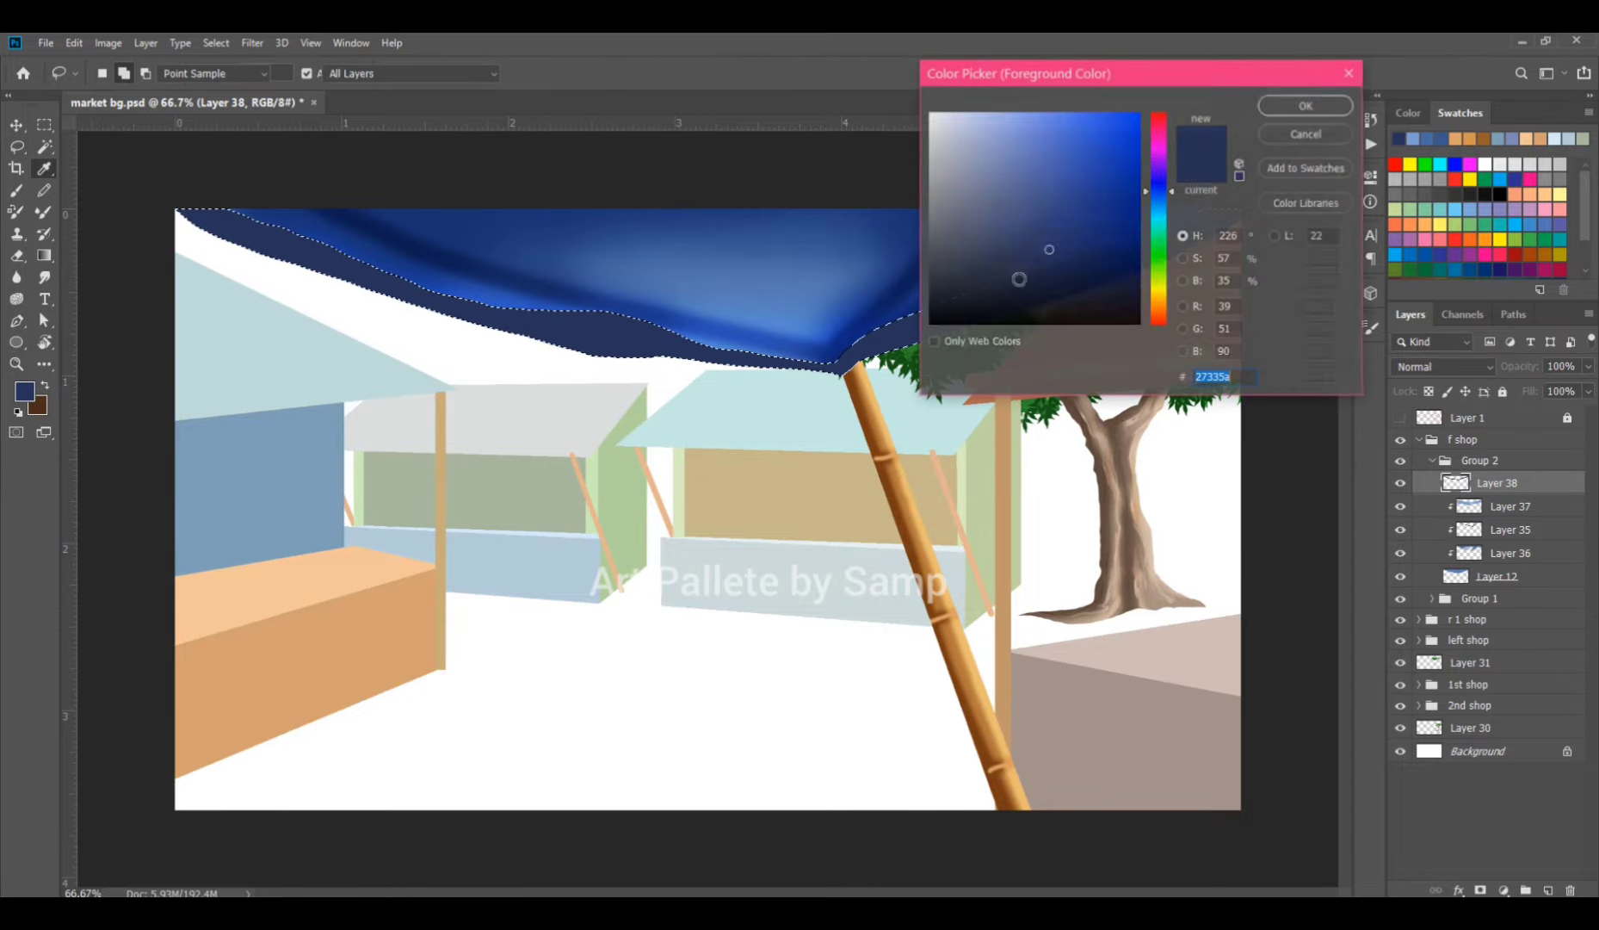
pyautogui.moveTo(1019, 278); pyautogui.dragTo(1027, 277)
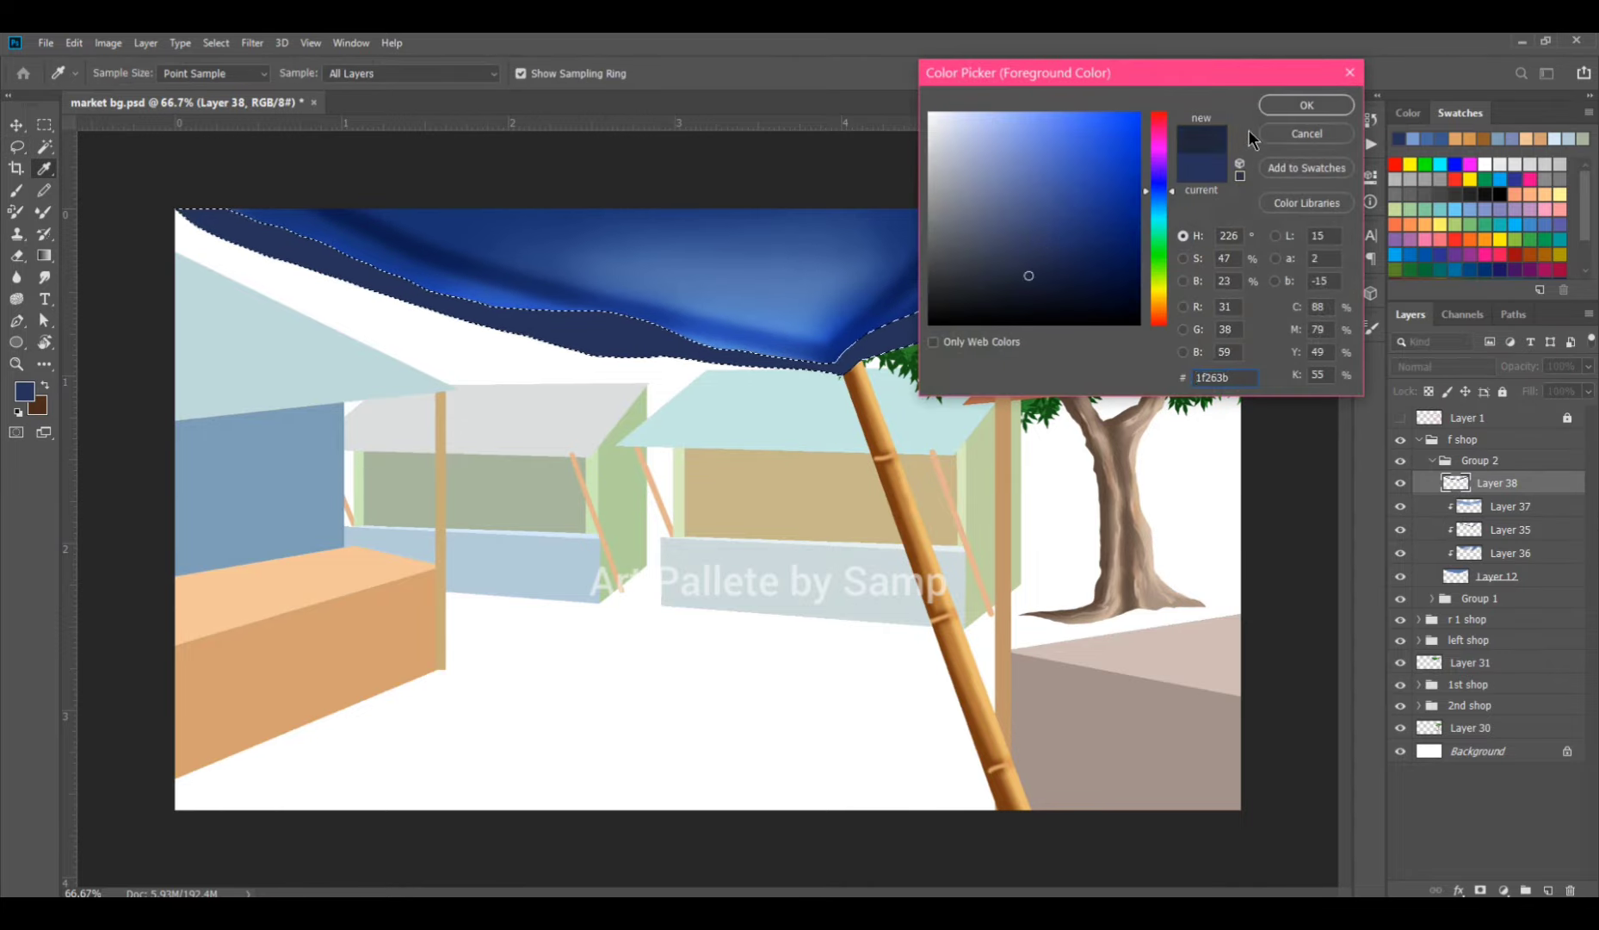
pyautogui.click(1286, 105)
pyautogui.press('l')
pyautogui.hotkey('ctrl', 'd')
pyautogui.click(1545, 890)
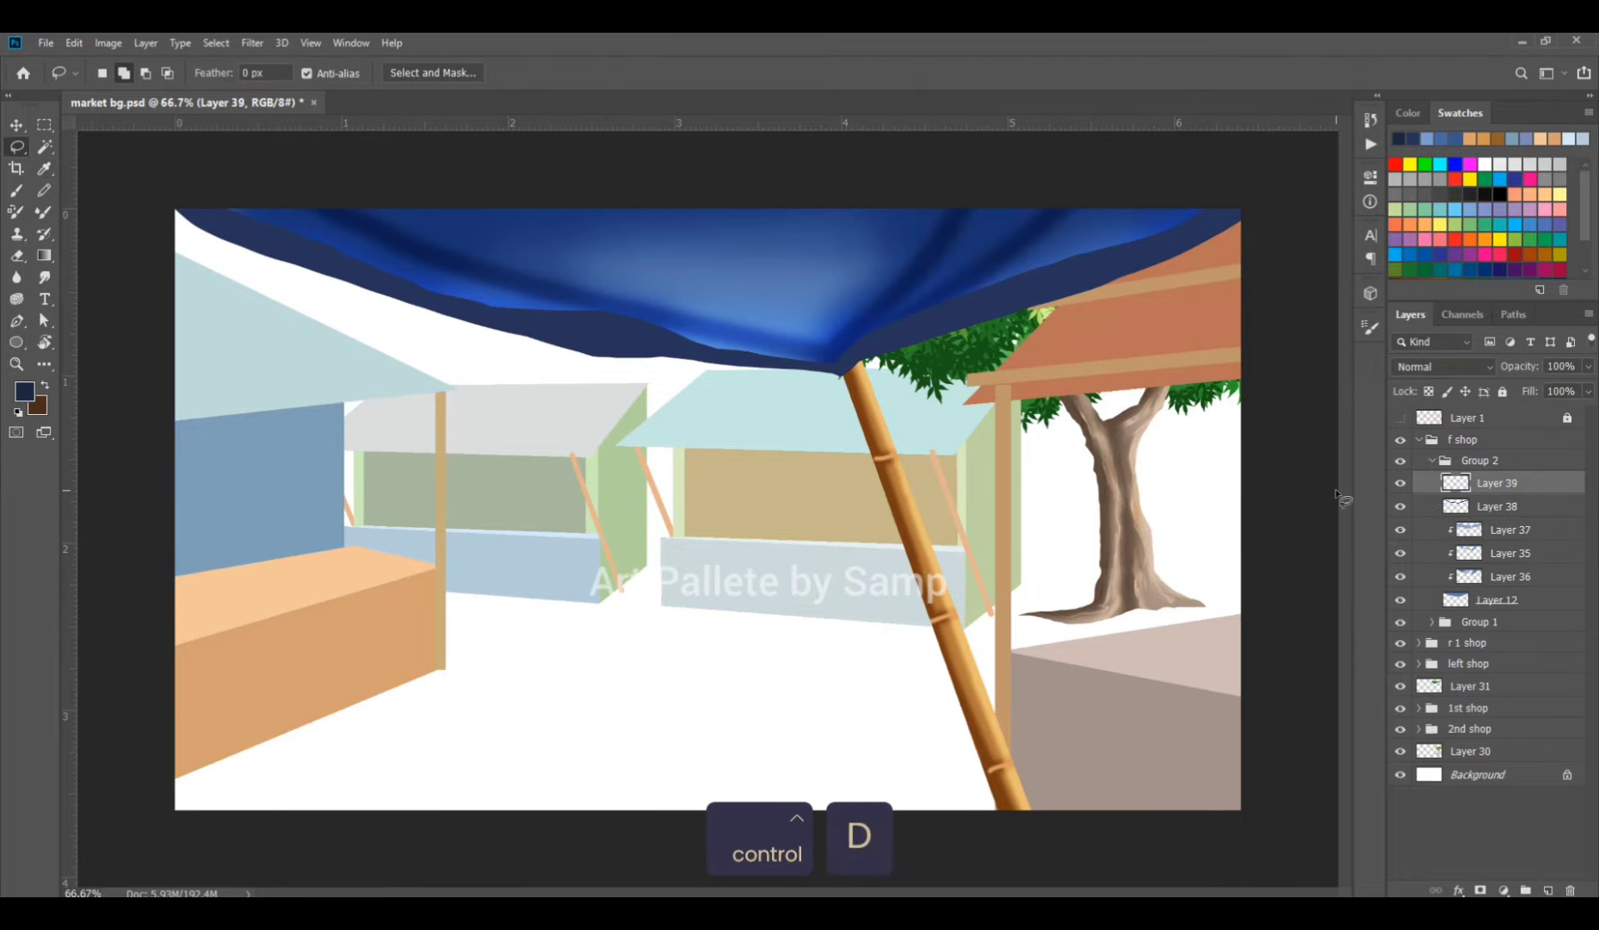
pyautogui.hotkey('ctrl', 'alt', 'g')
pyautogui.press('b')
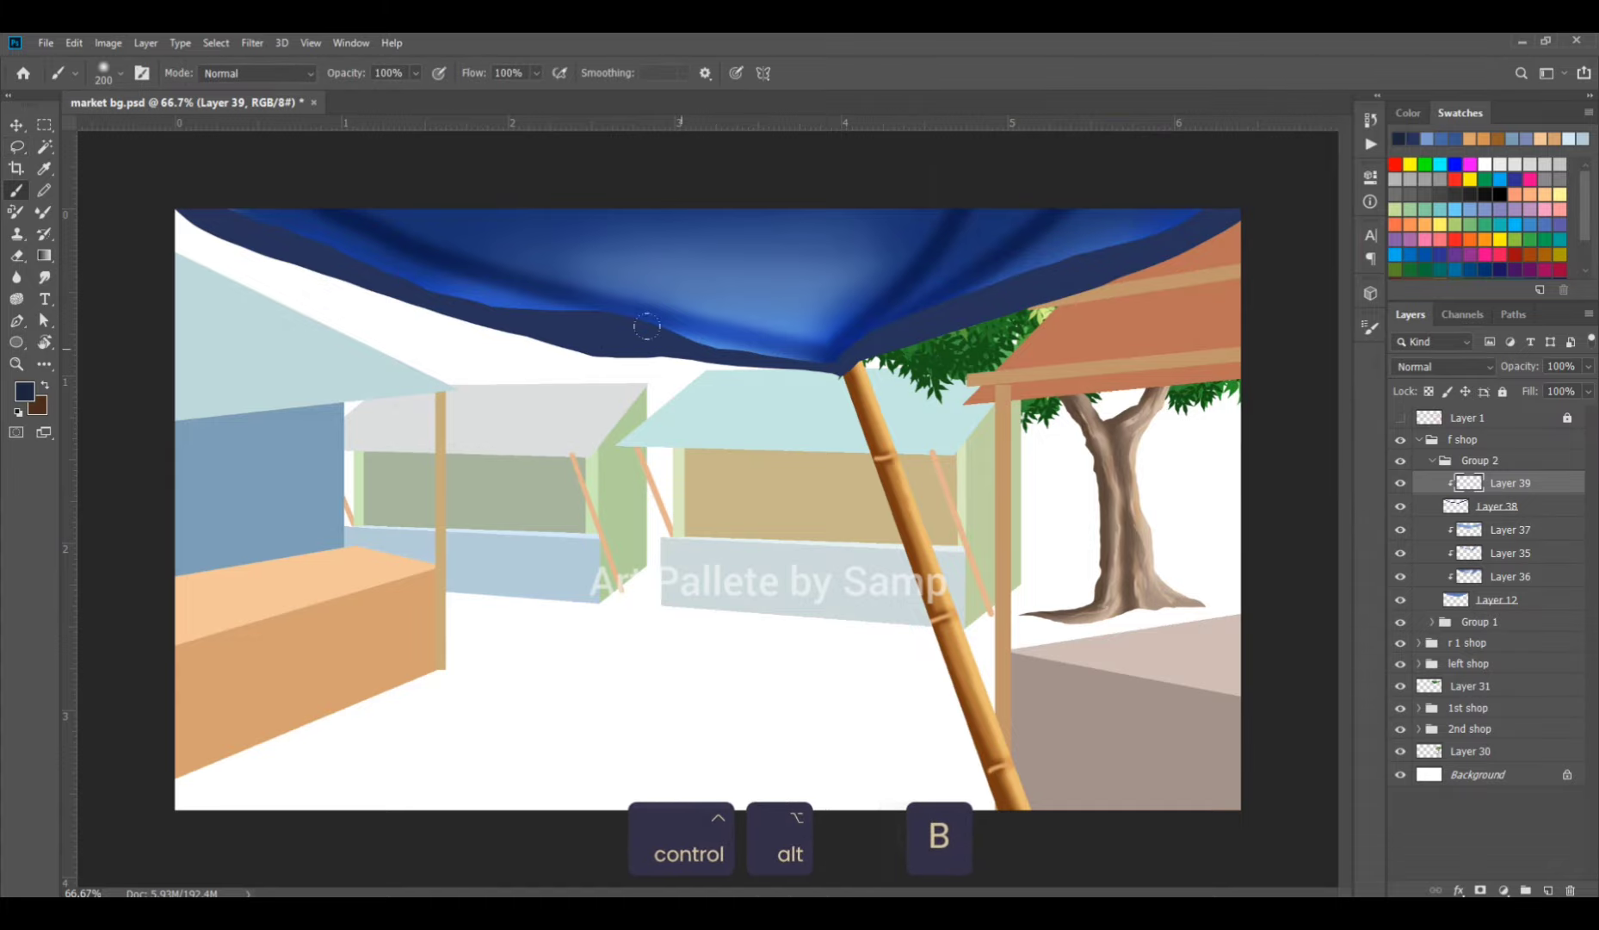
# Shade the edges and folds of the canopy's navy border on Layer 39 using a size 60 brush.
pyautogui.press('[')
pyautogui.press('[')
pyautogui.press('[')
pyautogui.press('[')
pyautogui.press('[')
pyautogui.press('[')
pyautogui.press('[')
pyautogui.press('[')
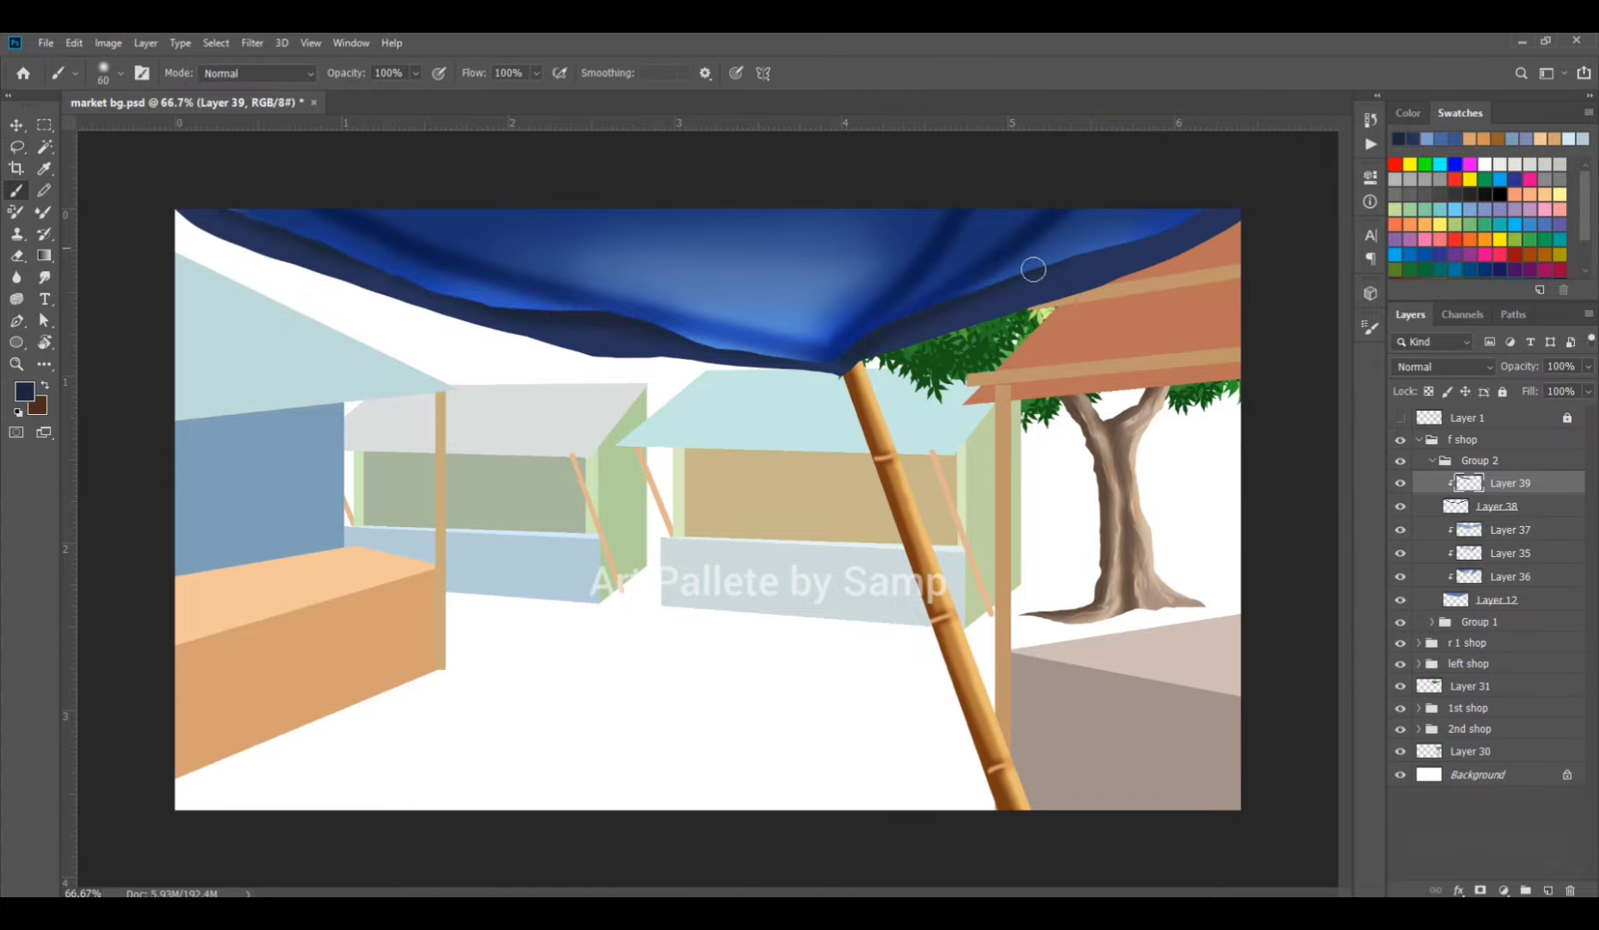
pyautogui.moveTo(1088, 237); pyautogui.dragTo(1176, 213)
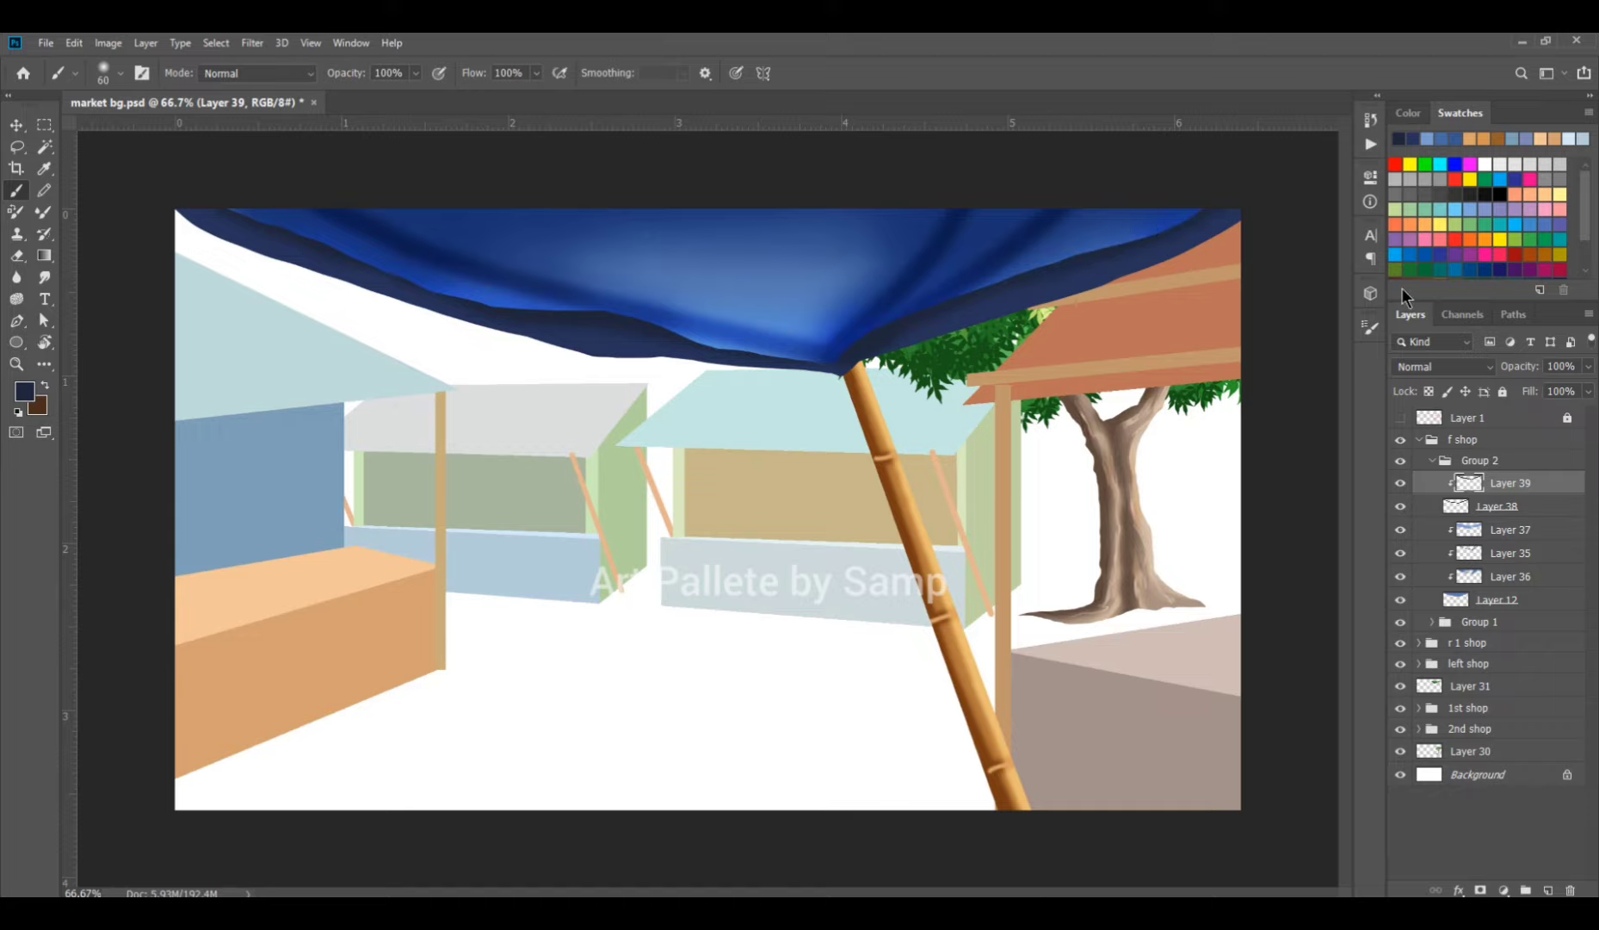
# Set the border's shading layer to Multiply blending at 37% opacity.
pyautogui.click(1474, 366)
pyautogui.click(1458, 439)
pyautogui.moveTo(1500, 370); pyautogui.dragTo(1464, 372)
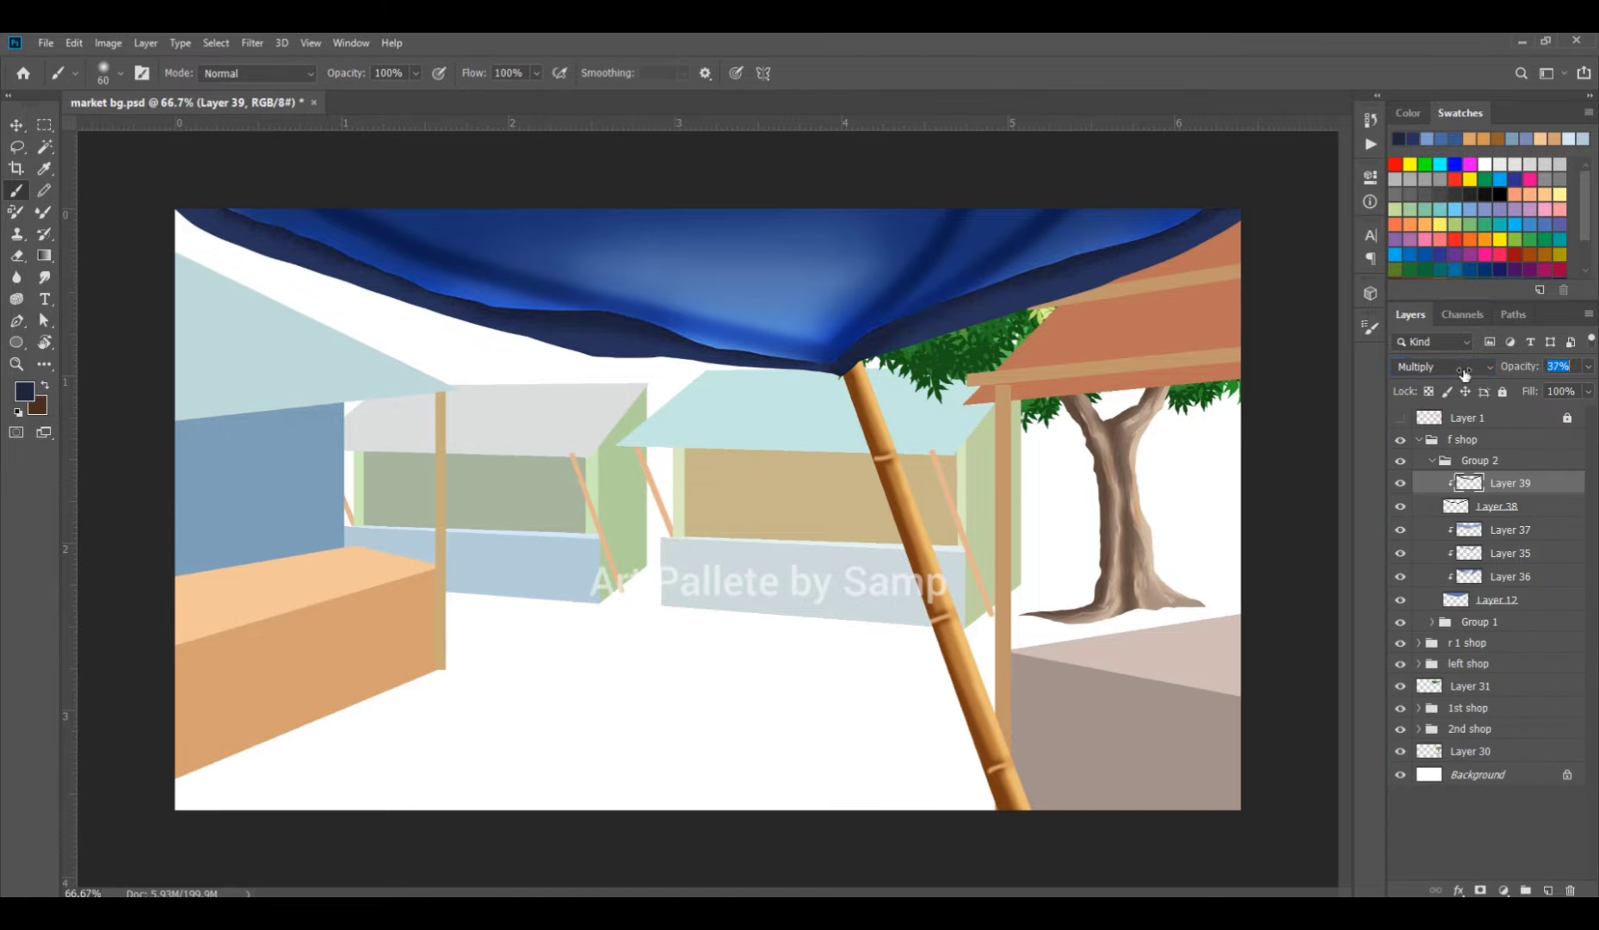
# Group the border's Layer 38 with its shading layer, and collapse Group 2 and the f shop group.
pyautogui.keyDown('ctrl'); pyautogui.click(1498, 497); pyautogui.keyUp('ctrl')
pyautogui.hotkey('ctrl', 'g')
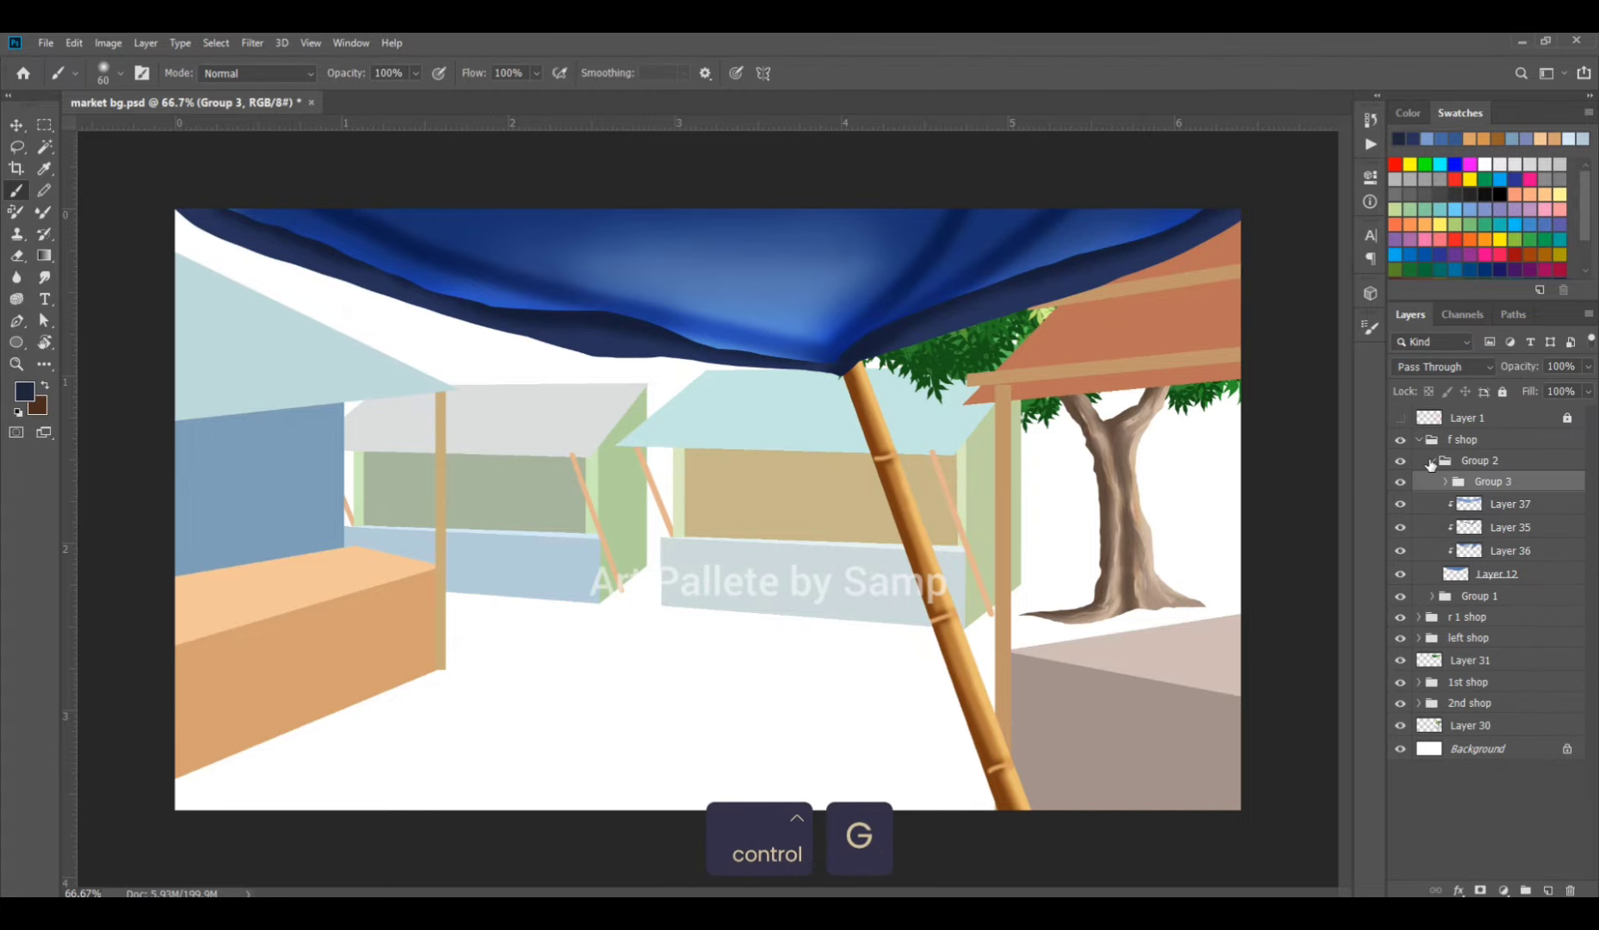
pyautogui.click(1432, 461)
pyautogui.click(1419, 439)
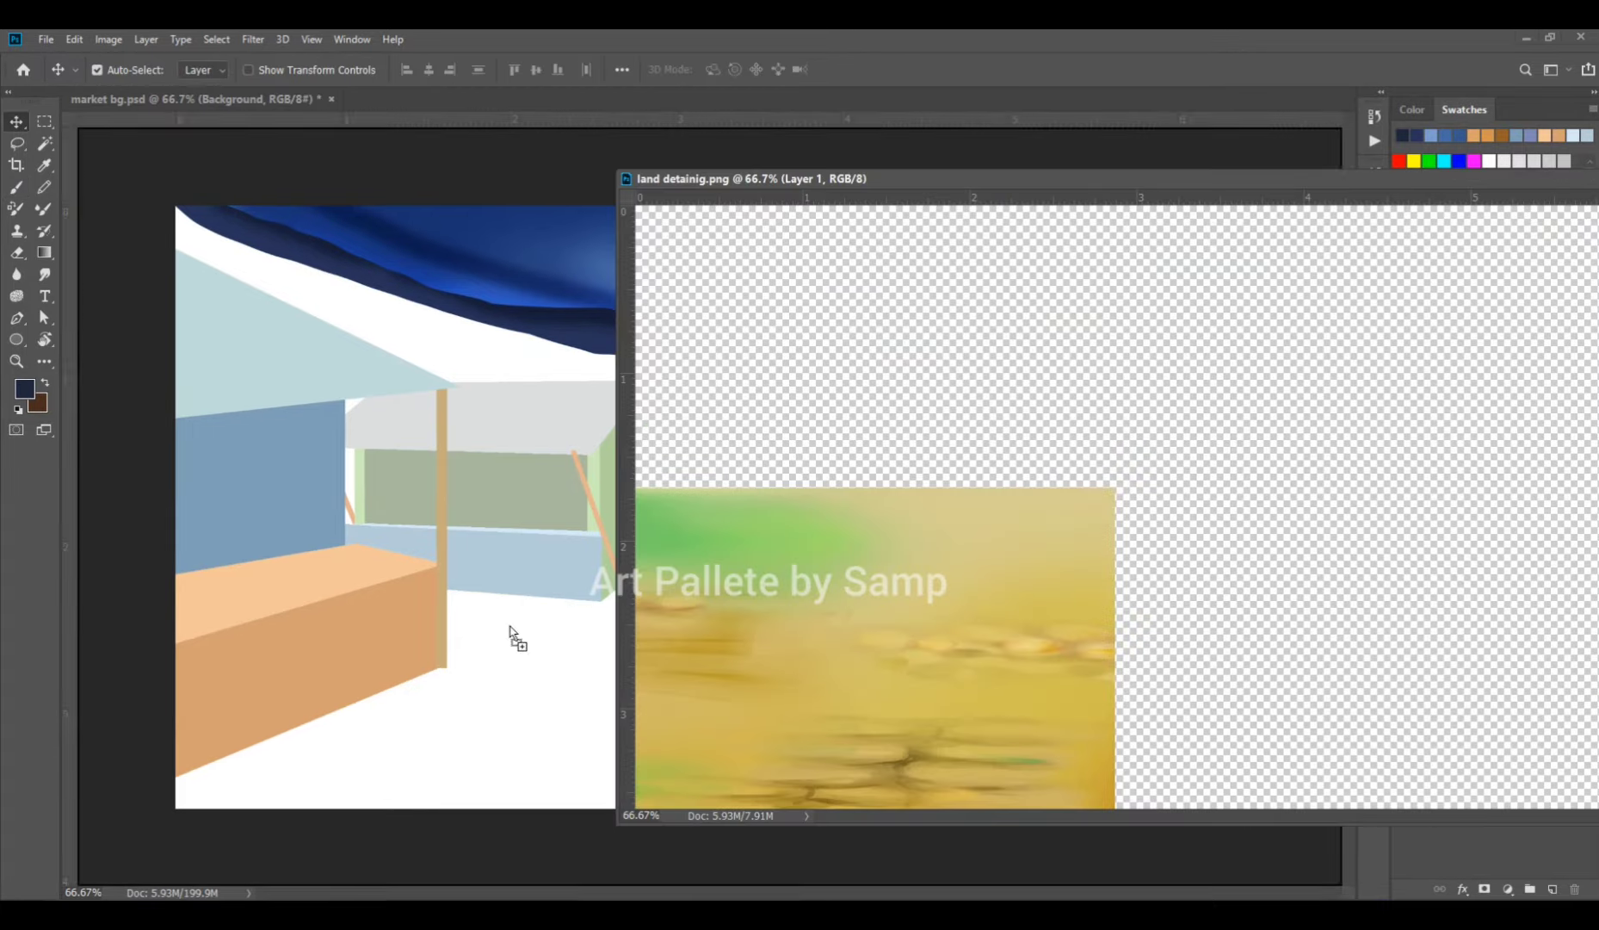
# Copy the painted ground from land detainig.png into the market document above the Background layer, and close the source image.
pyautogui.moveTo(509, 627); pyautogui.dragTo(512, 628)
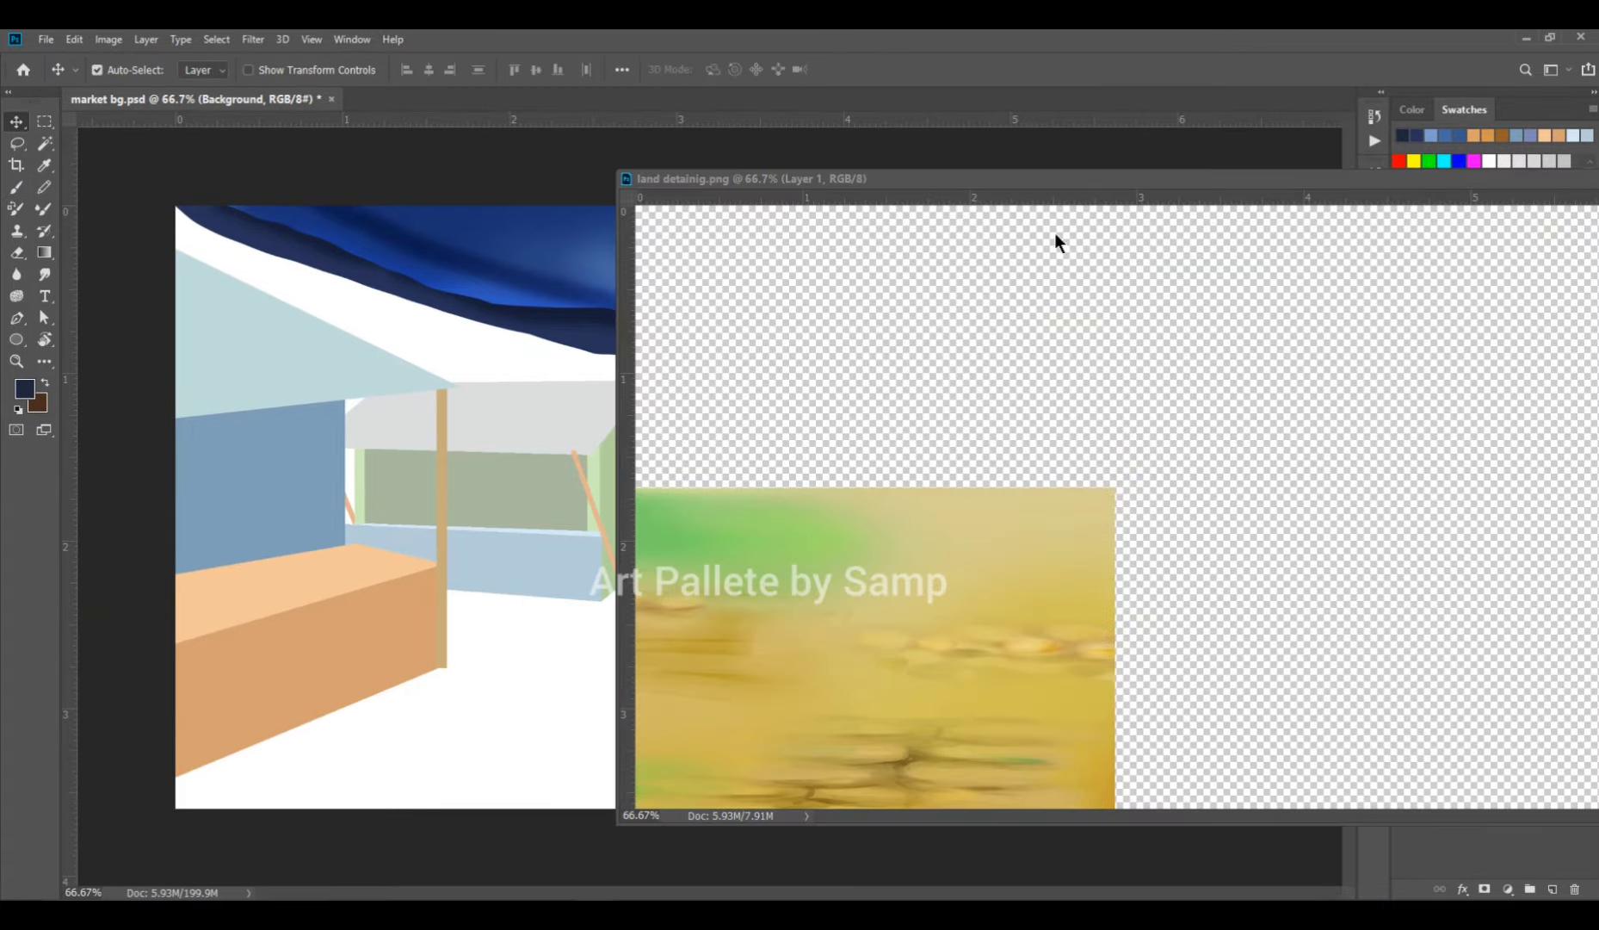
pyautogui.moveTo(1089, 183); pyautogui.dragTo(687, 165)
pyautogui.click(1281, 175)
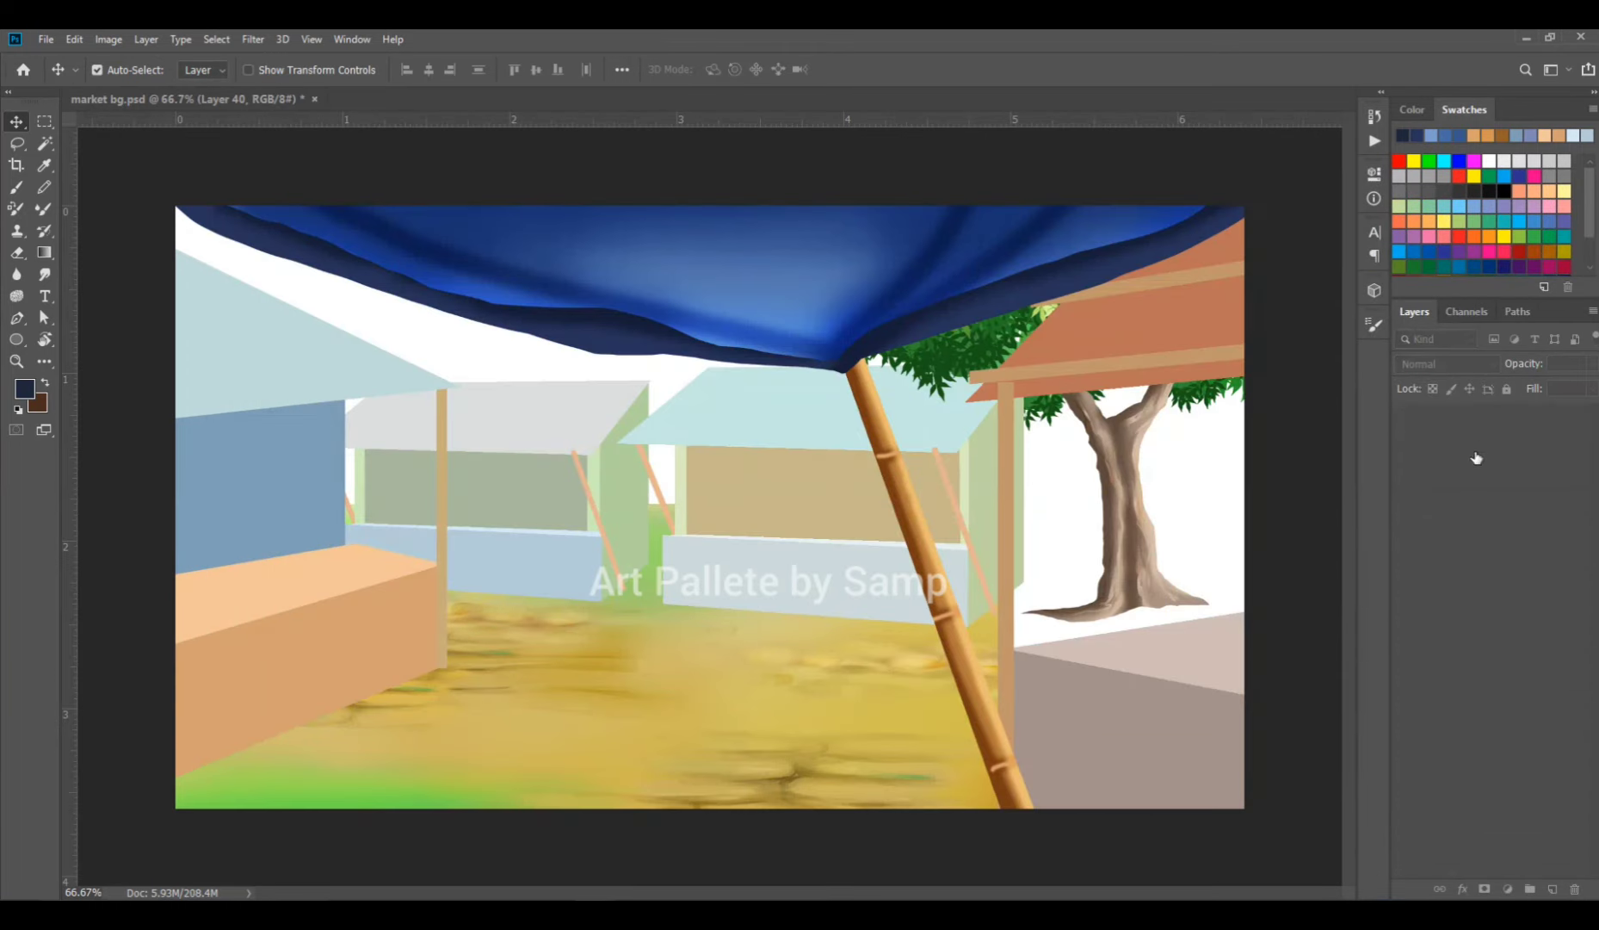
# Position the ground layer across the canvas beneath the stalls, stretch its width to about 102.74% past the canvas's left edge, and raise it slightly.
pyautogui.moveTo(768, 659); pyautogui.dragTo(954, 716)
pyautogui.hotkey('ctrl', 't')
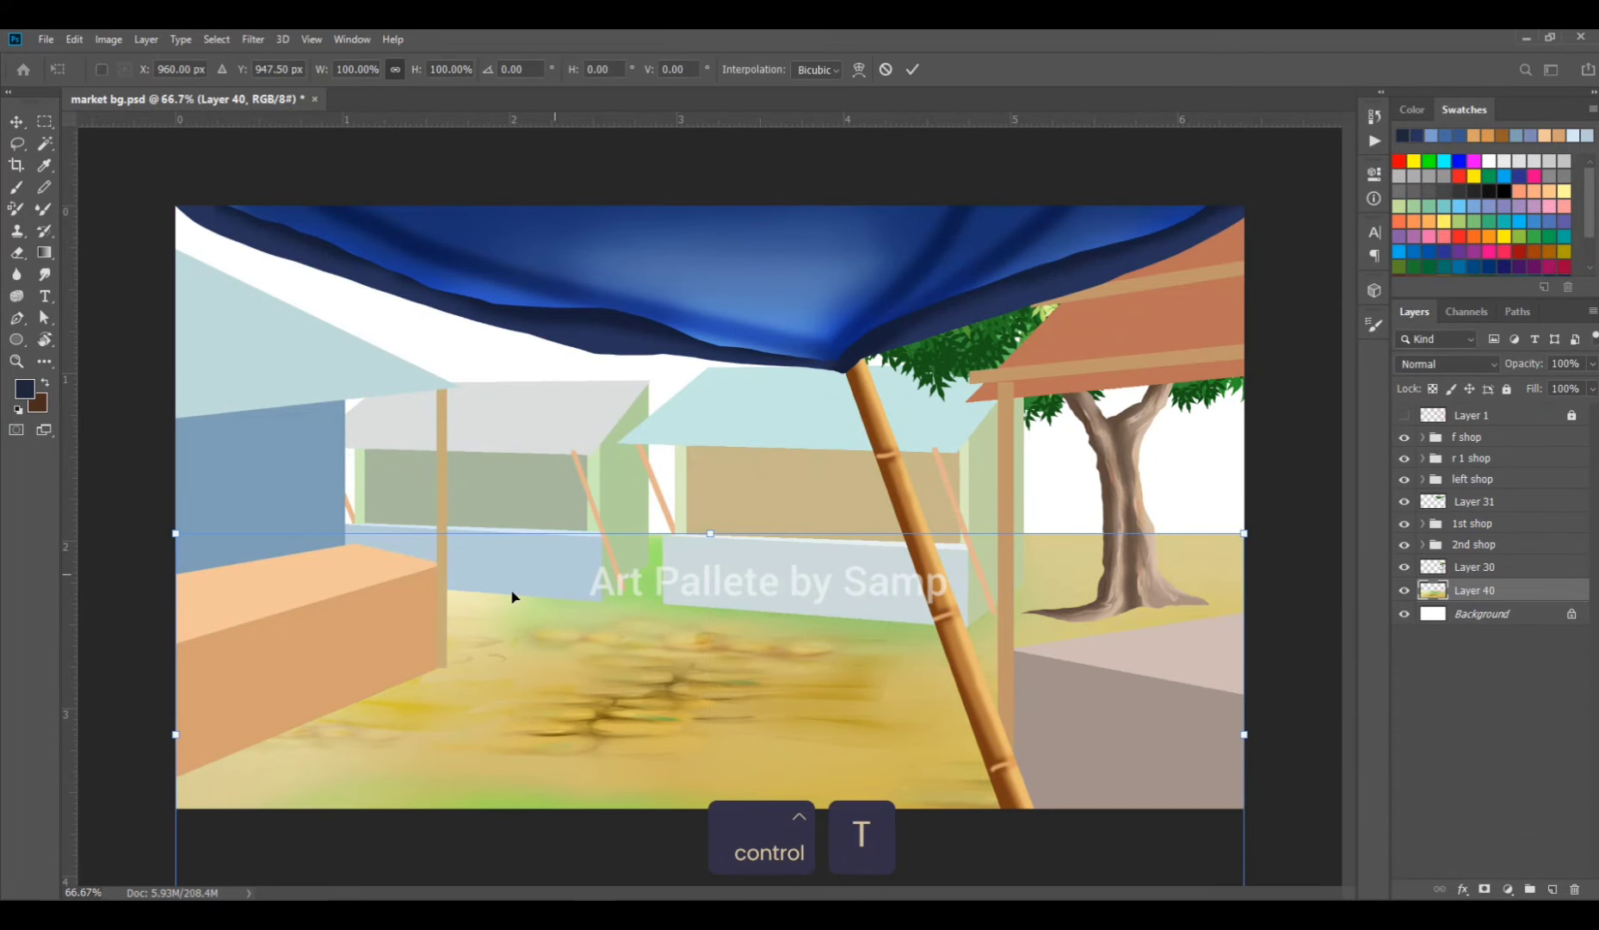
pyautogui.moveTo(175, 734); pyautogui.dragTo(146, 733)
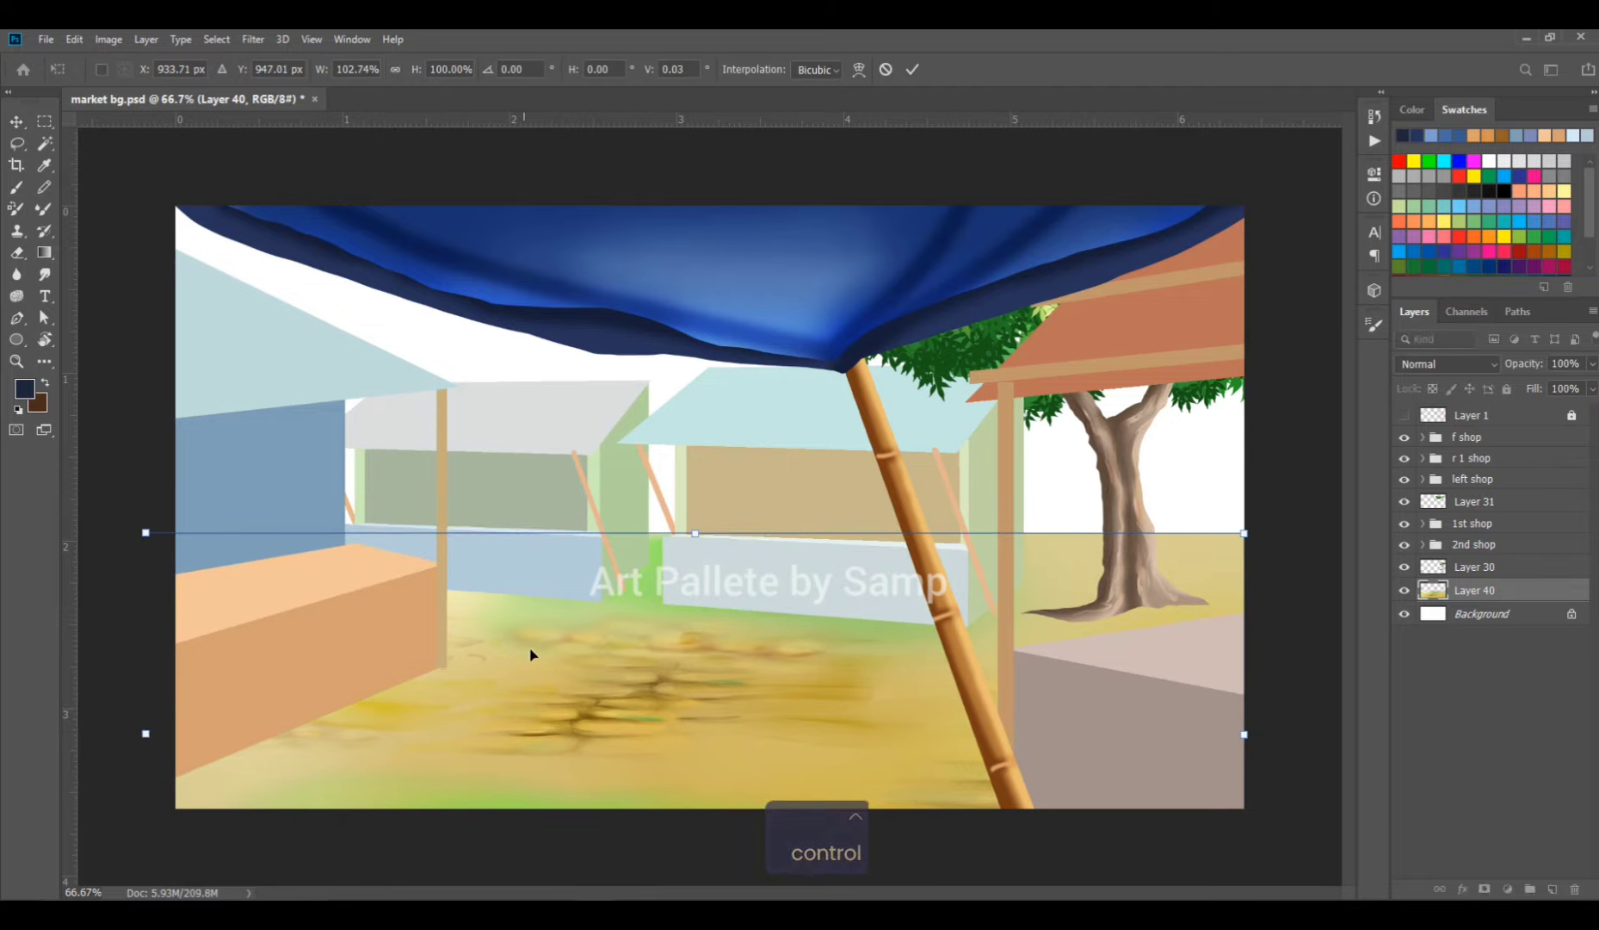
pyautogui.moveTo(529, 702)
pyautogui.mouseDown()
pyautogui.moveTo(532, 664)
pyautogui.moveTo(536, 687)
pyautogui.mouseUp()
pyautogui.press('Return')
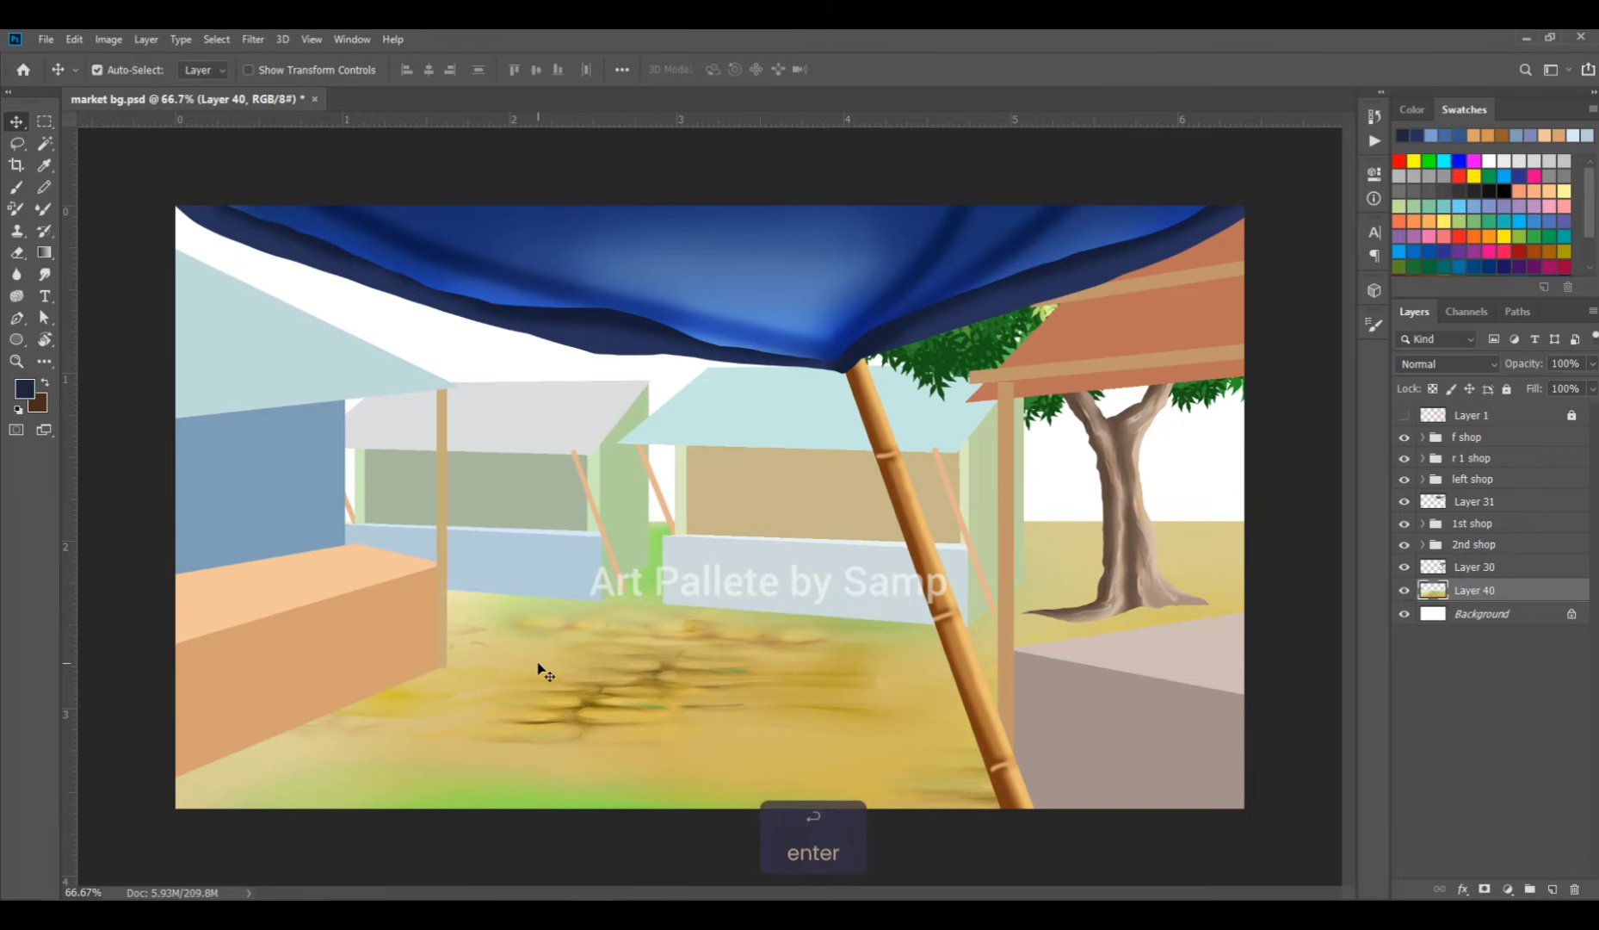